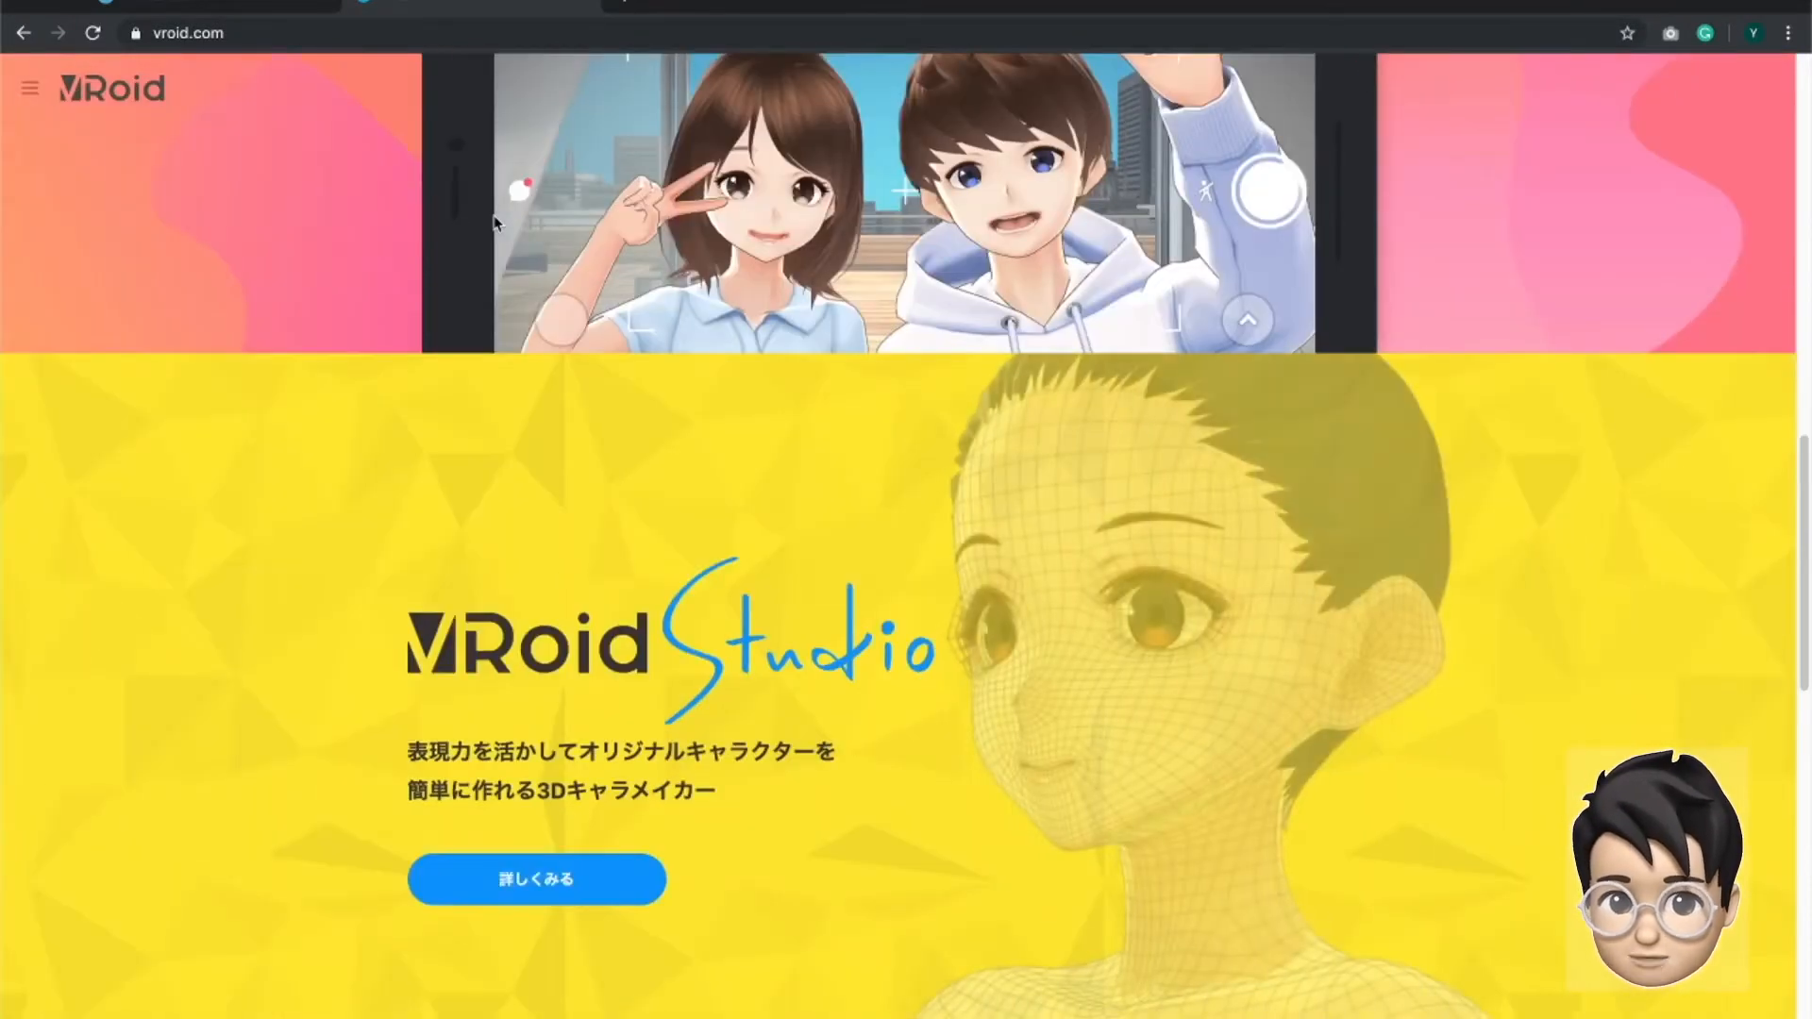
- Switch the VRoid website's language to English using the link in the page footer
scroll(497, 226, "down", 2)
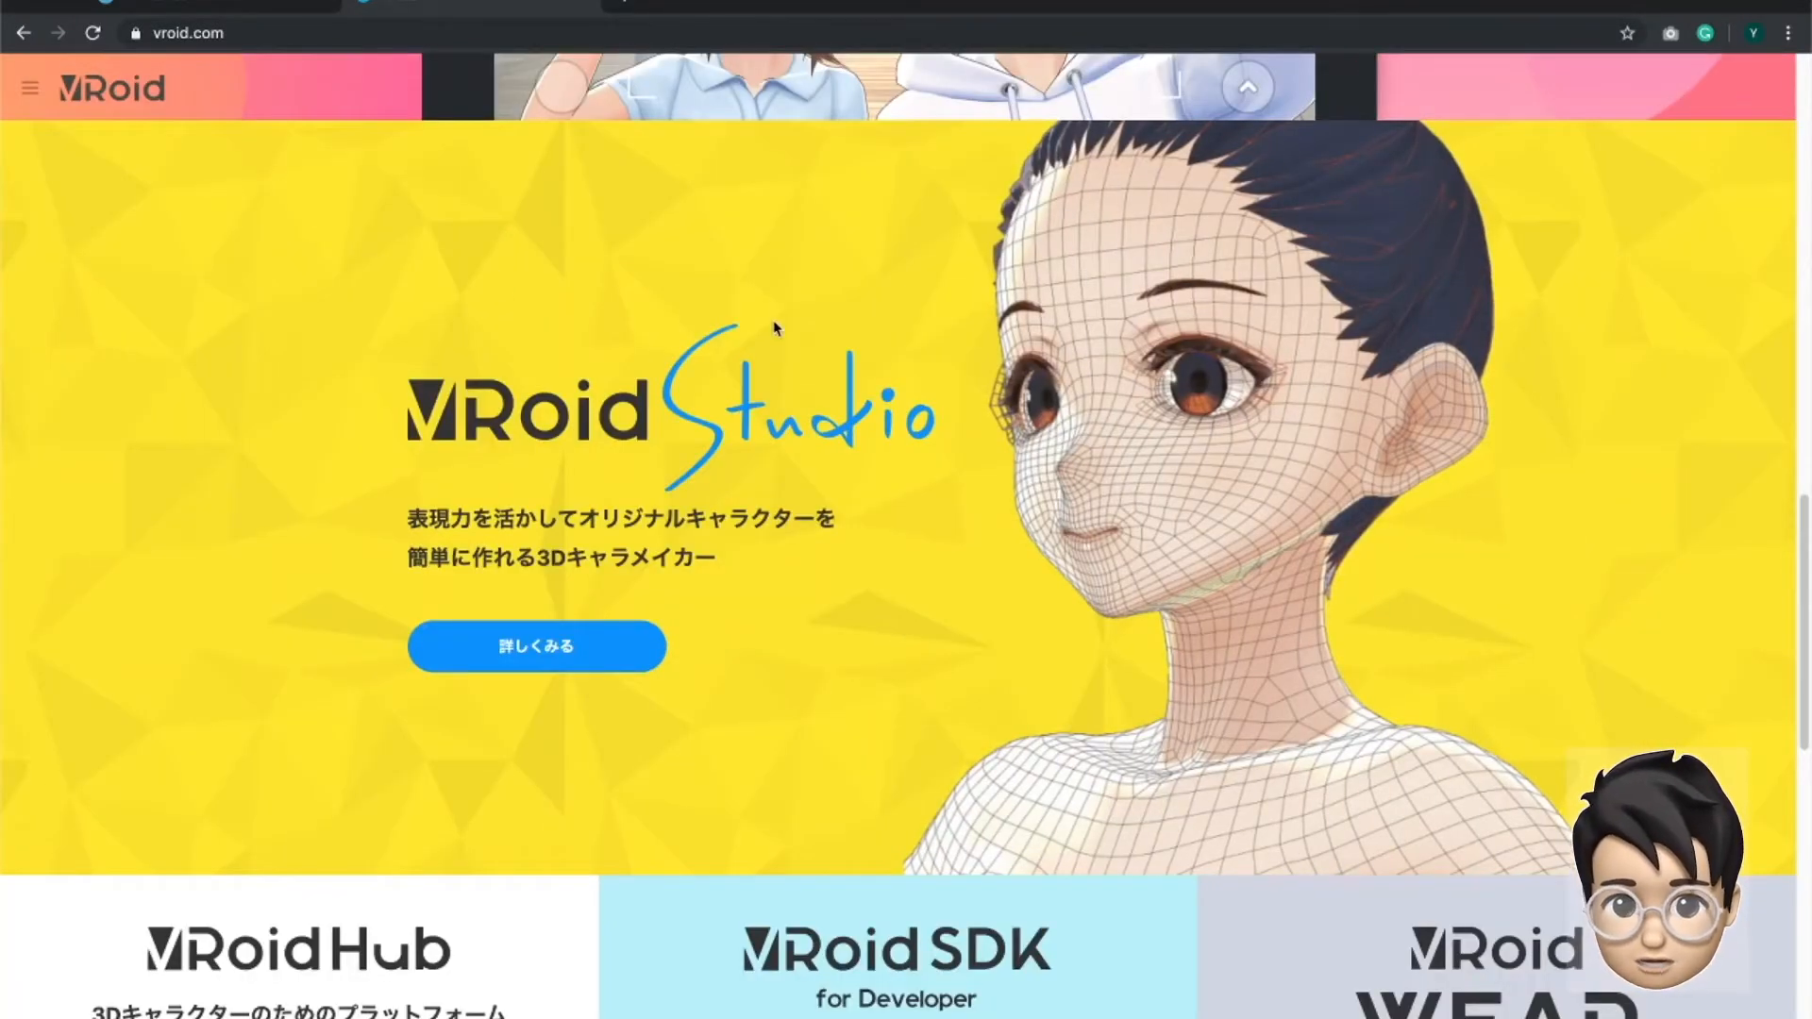
scroll(778, 326, "down", 2)
scroll(780, 324, "up", 18)
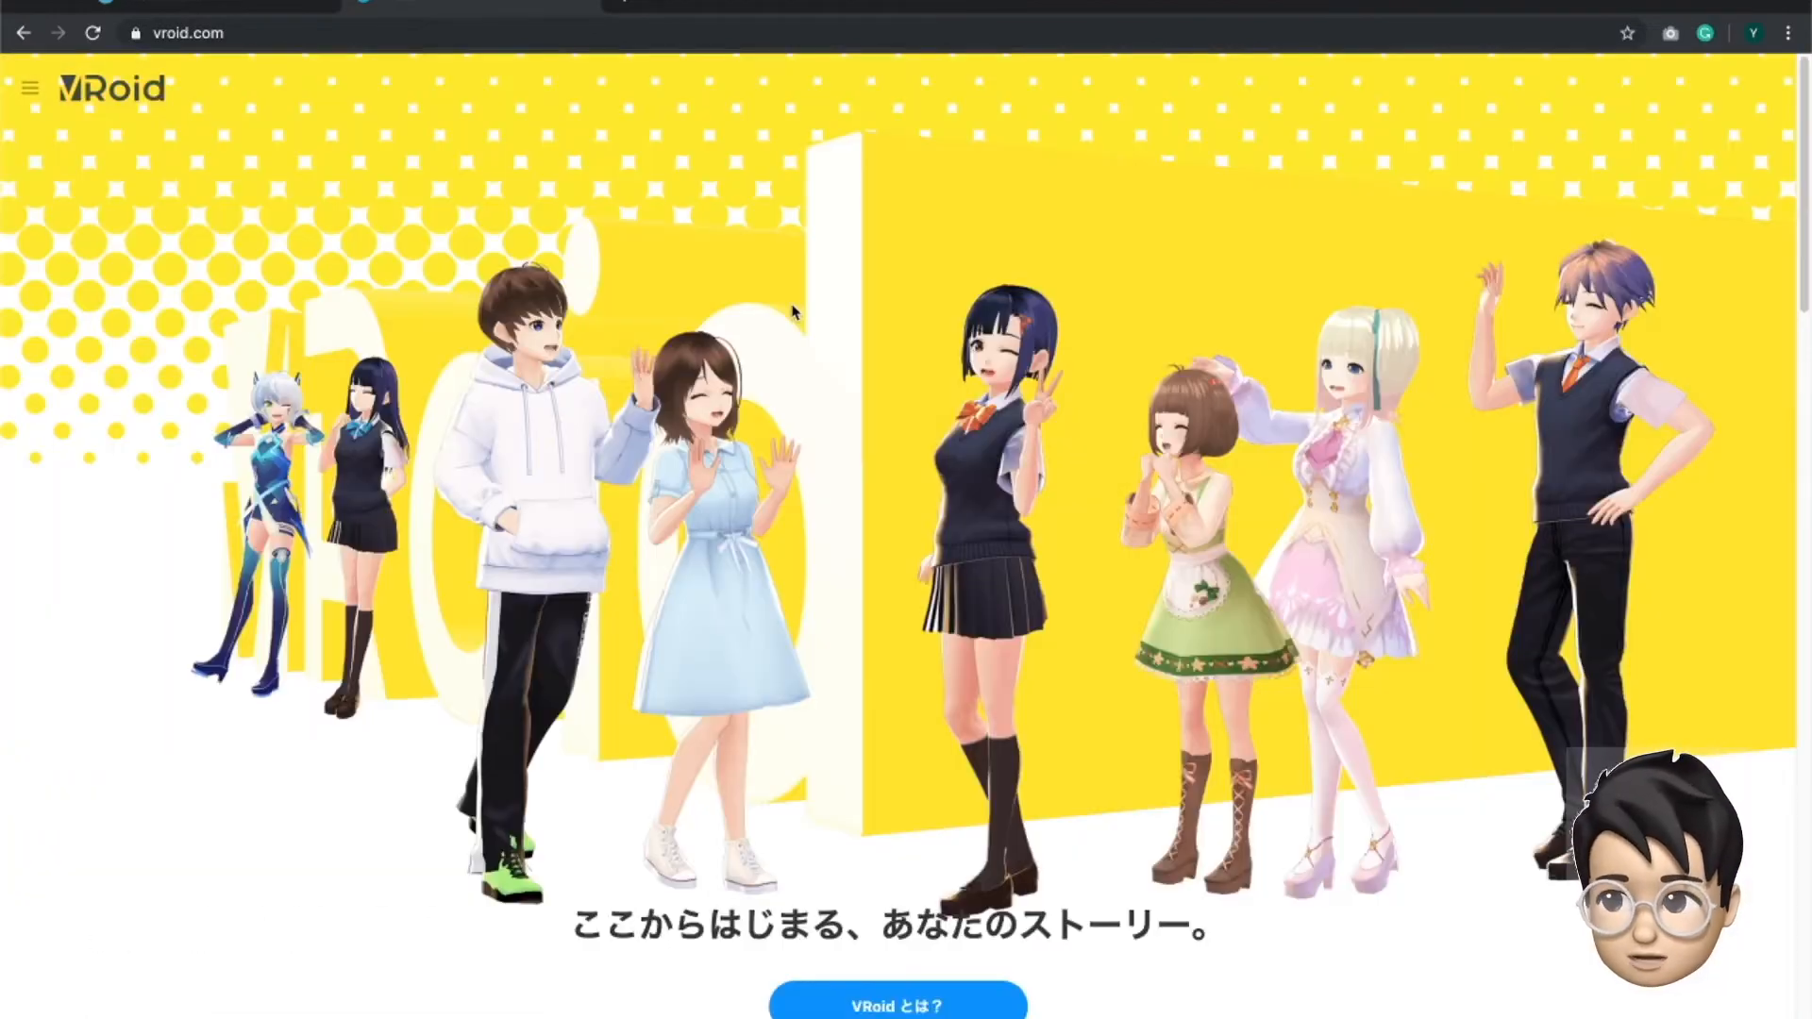
scroll(791, 311, "down", 18)
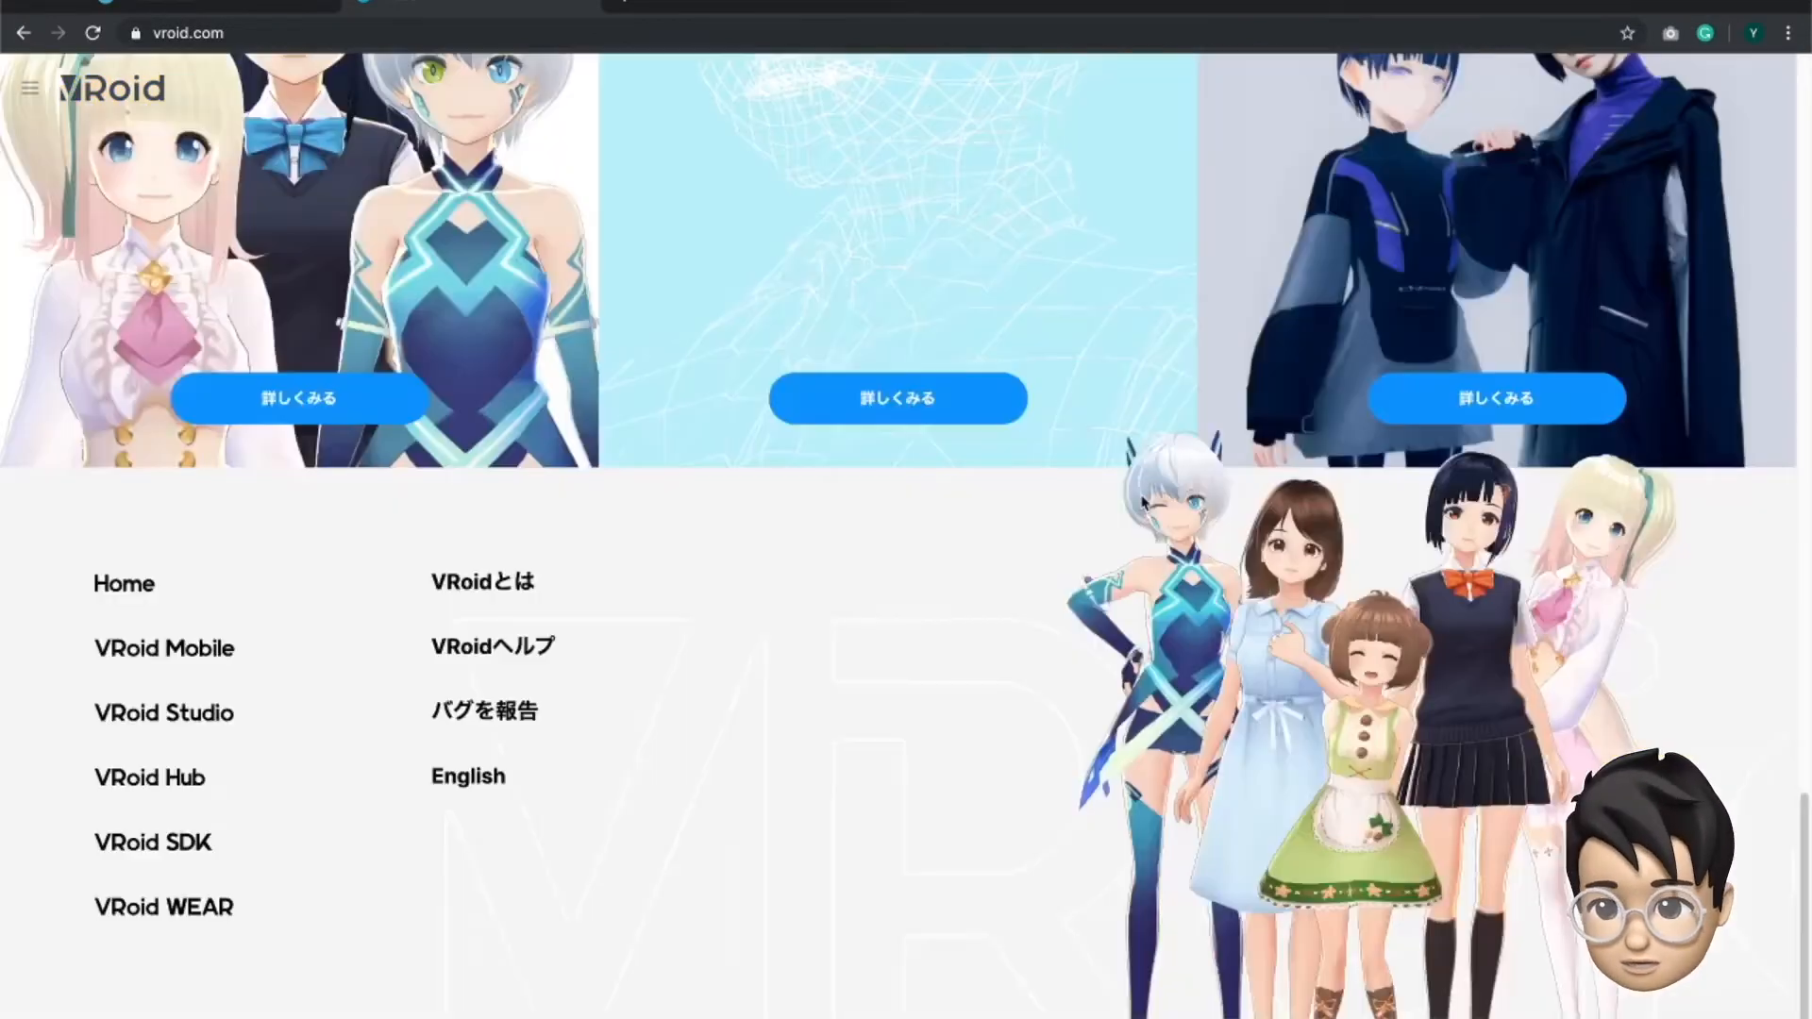
scroll(585, 707, "down", 1)
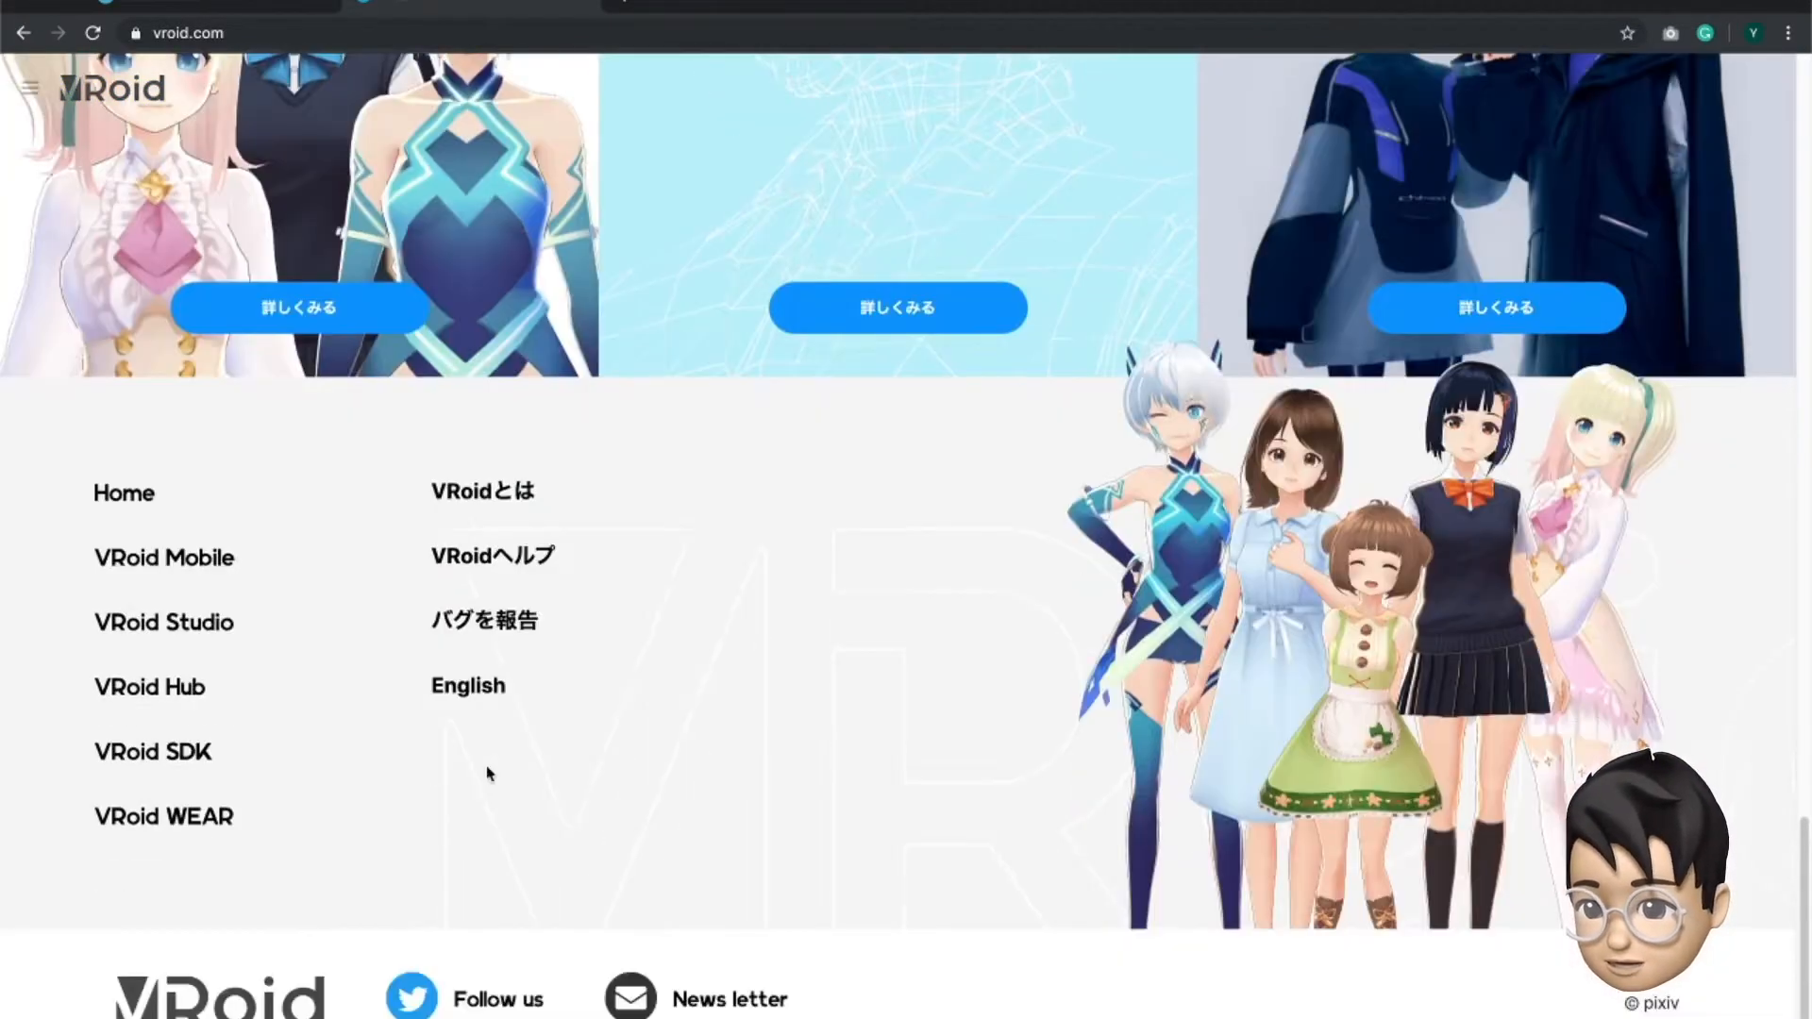
left_click(470, 687)
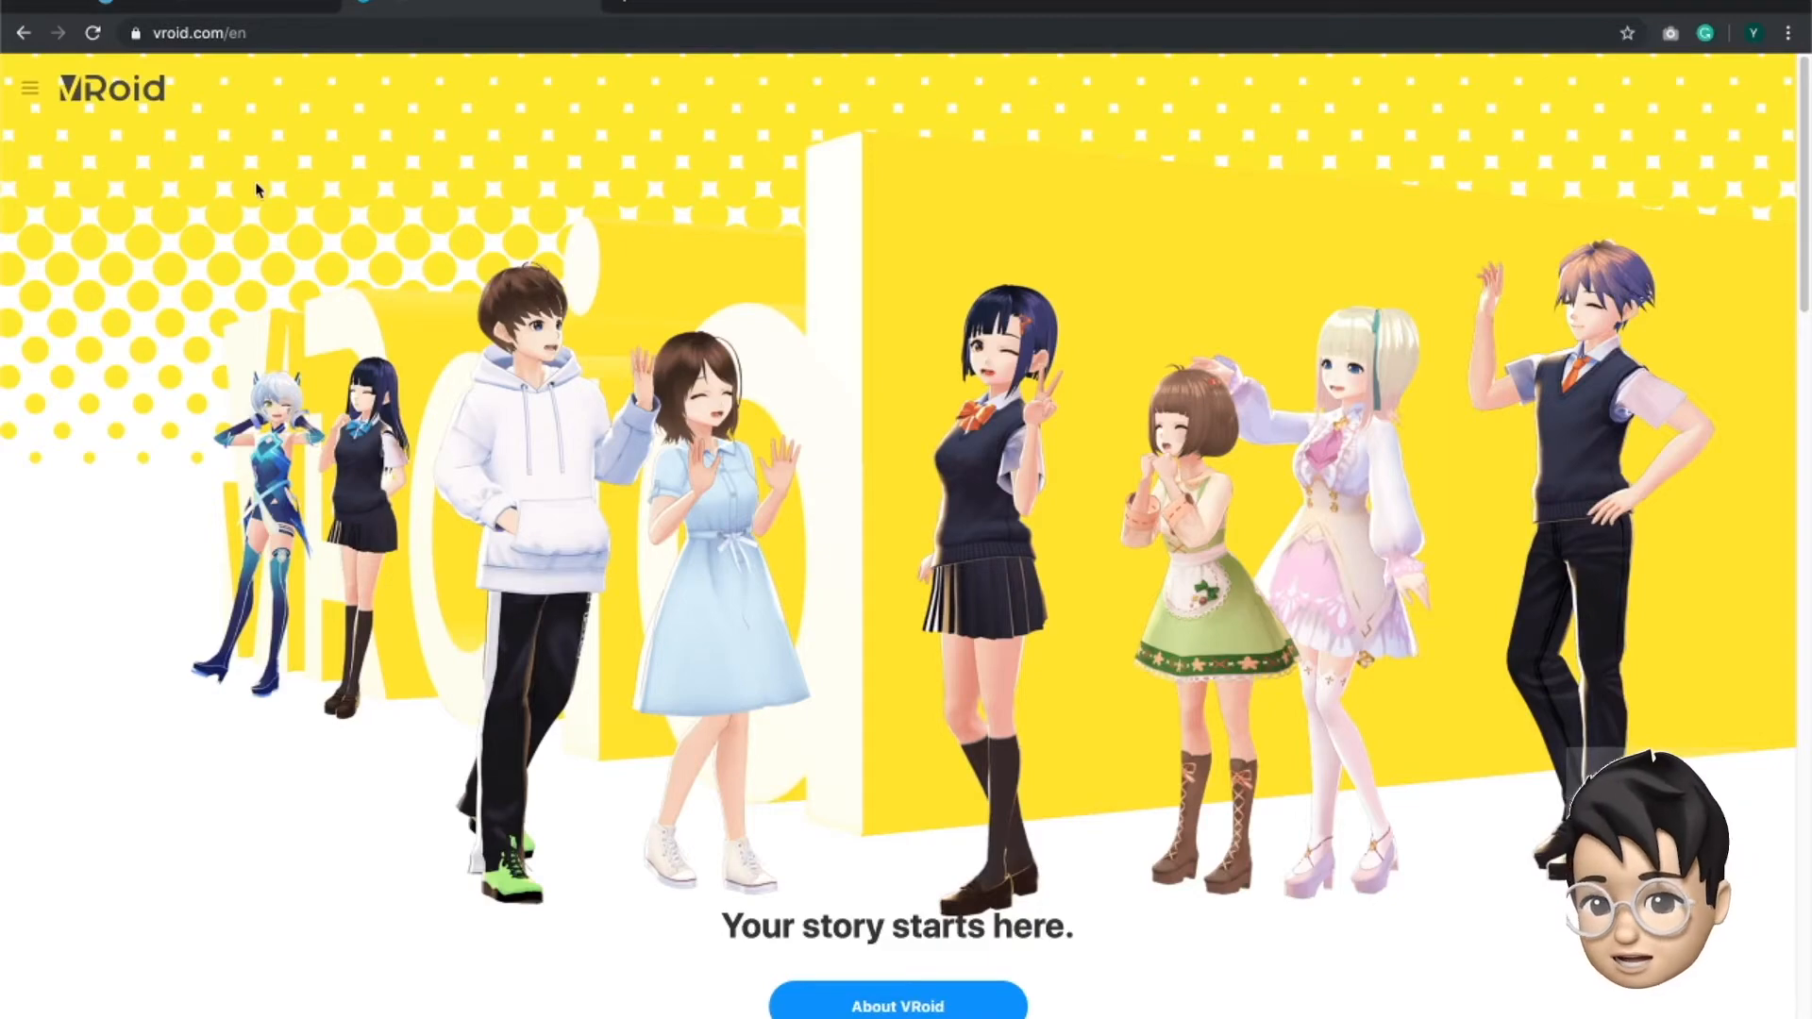
- Open the VRoid Studio product page and find its download options for Windows and macOS
scroll(877, 434, "down", 10)
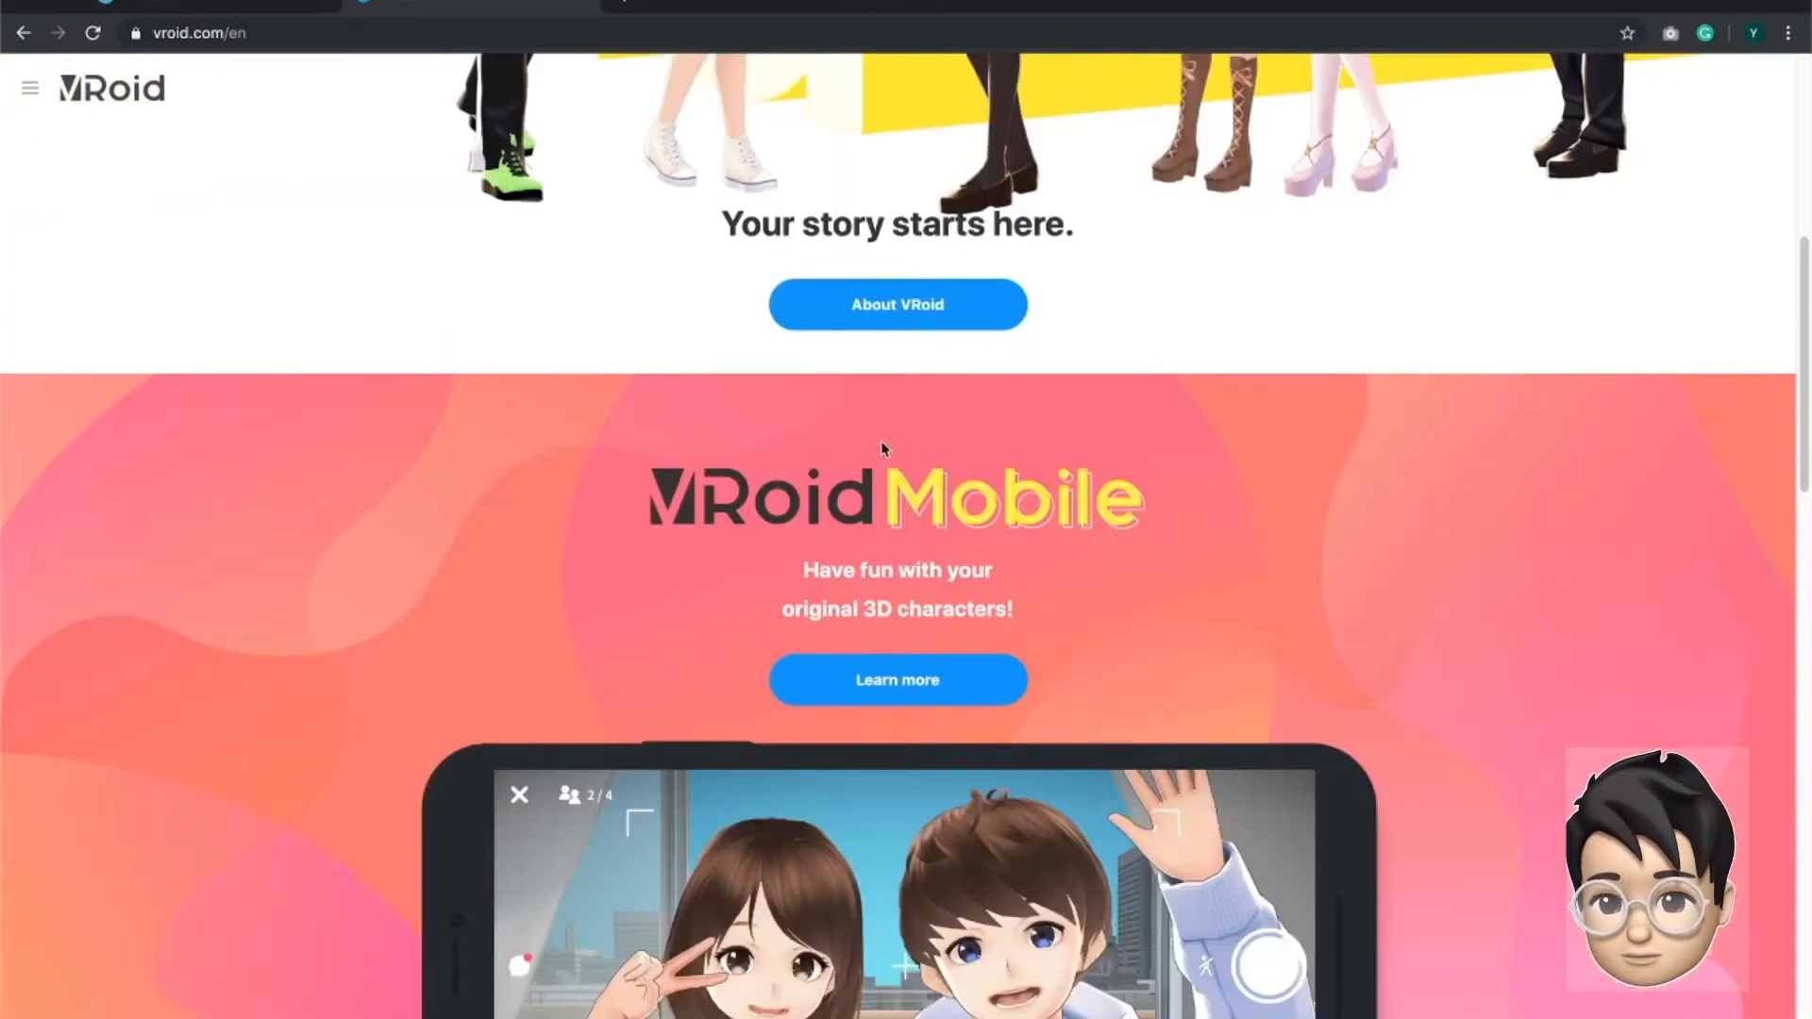
scroll(875, 420, "down", 7)
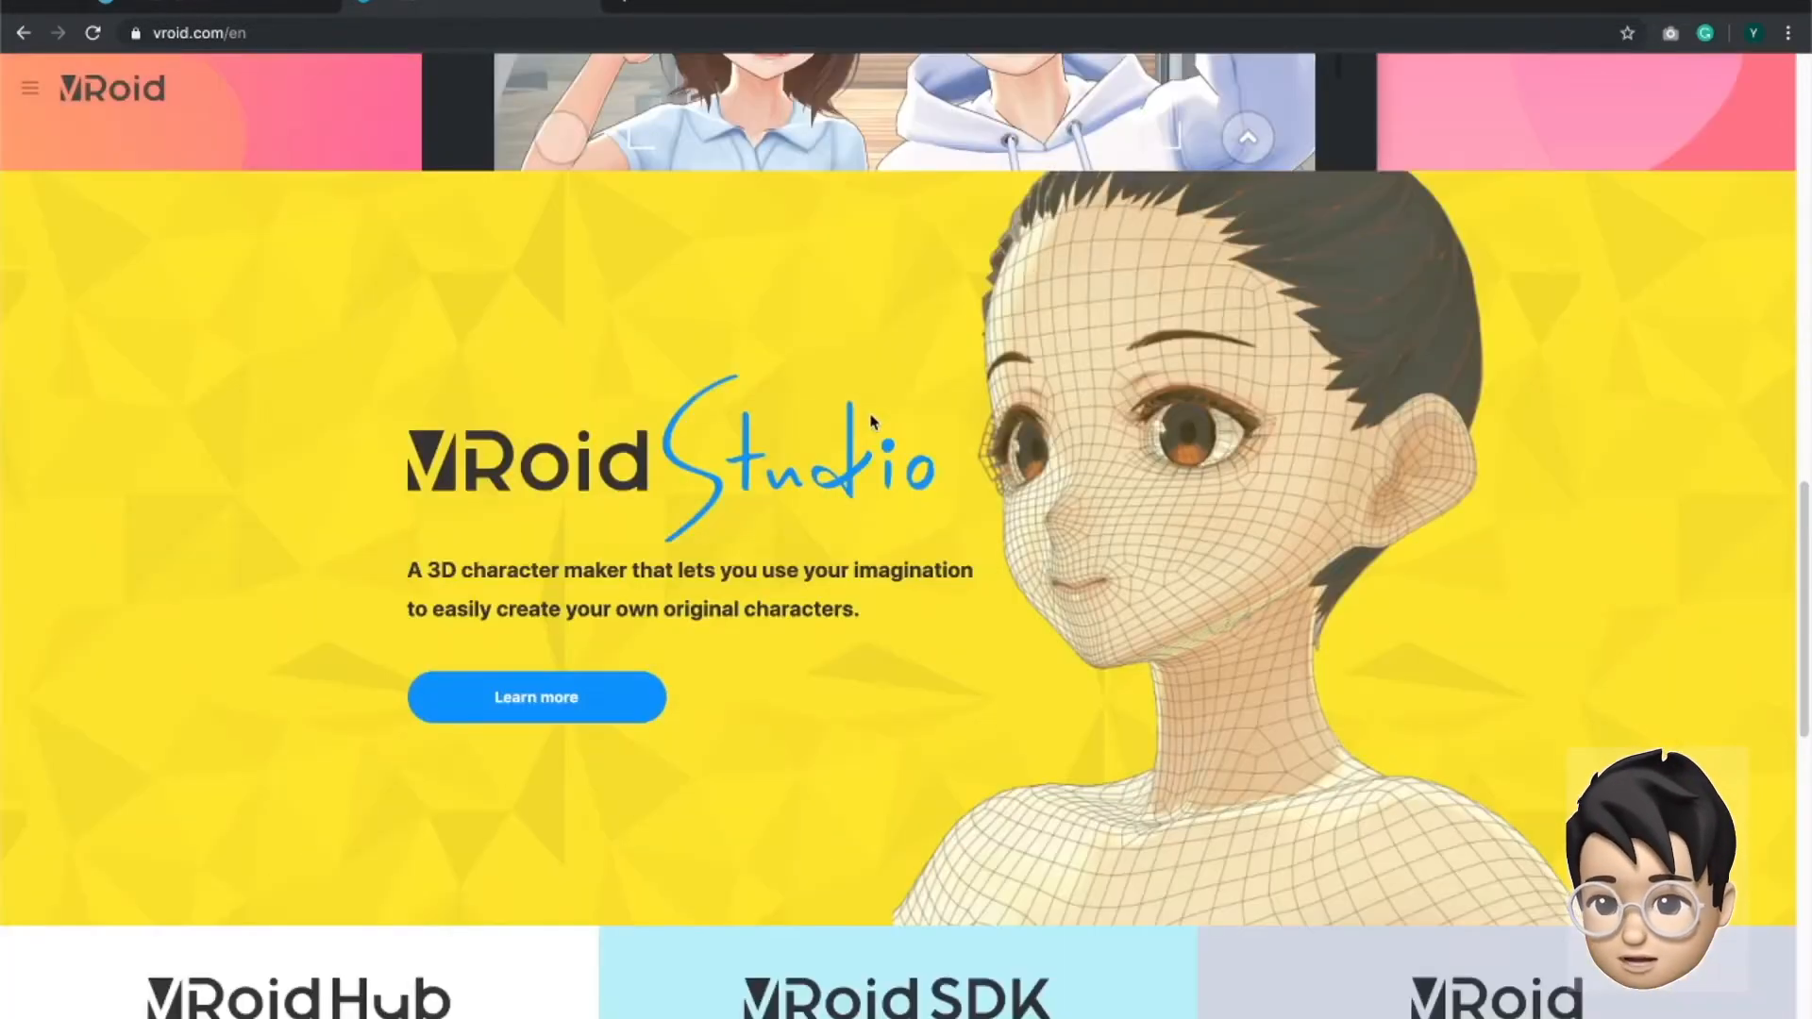
left_click(533, 697)
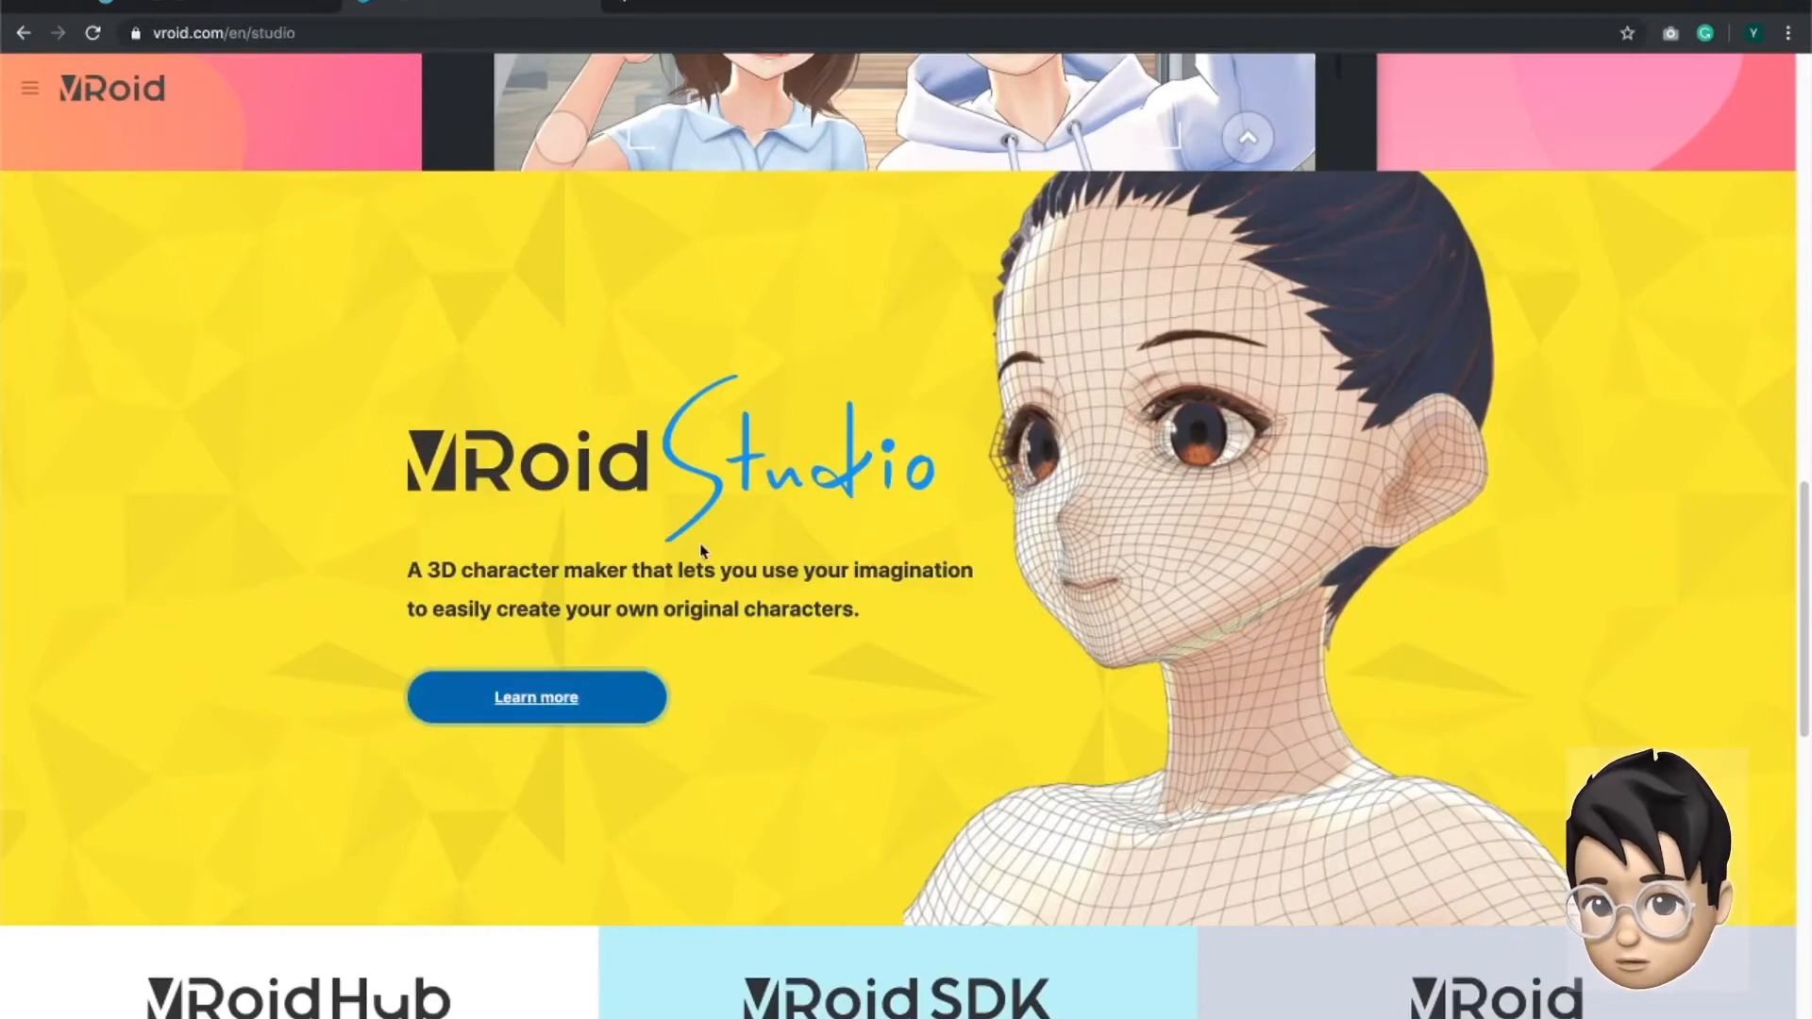
scroll(701, 552, "down", 2)
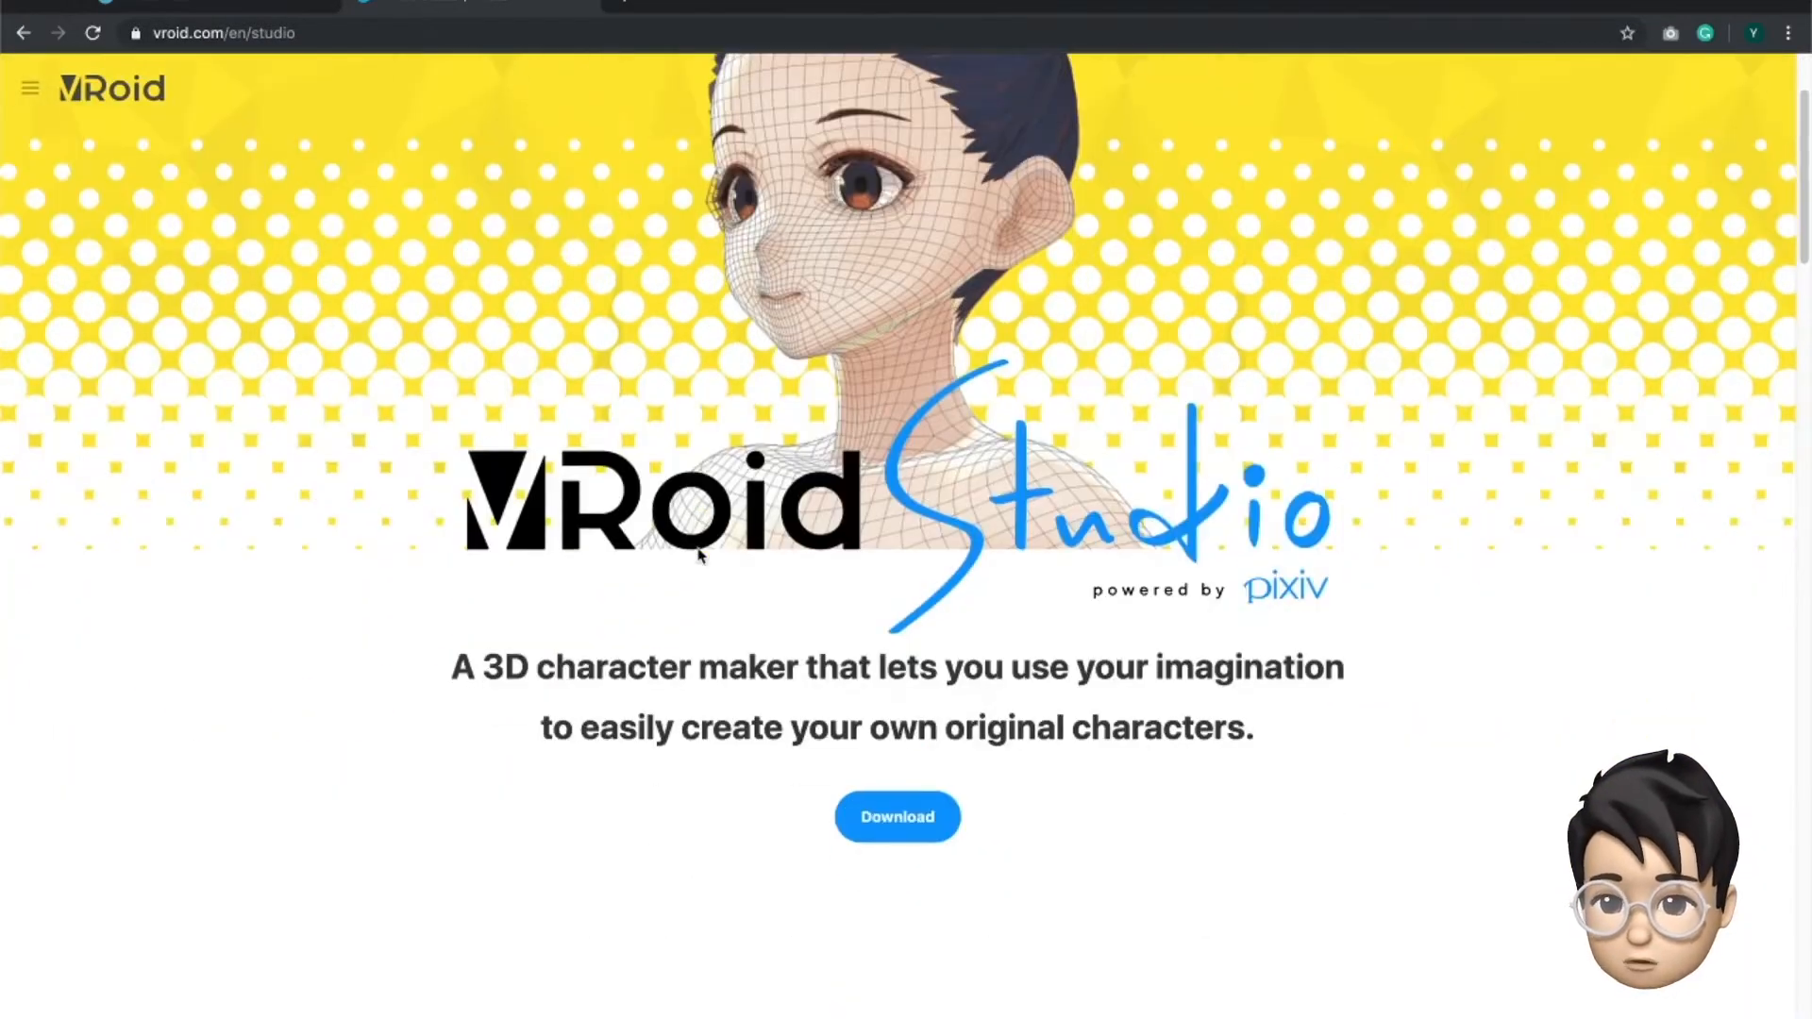
scroll(700, 555, "down", 3)
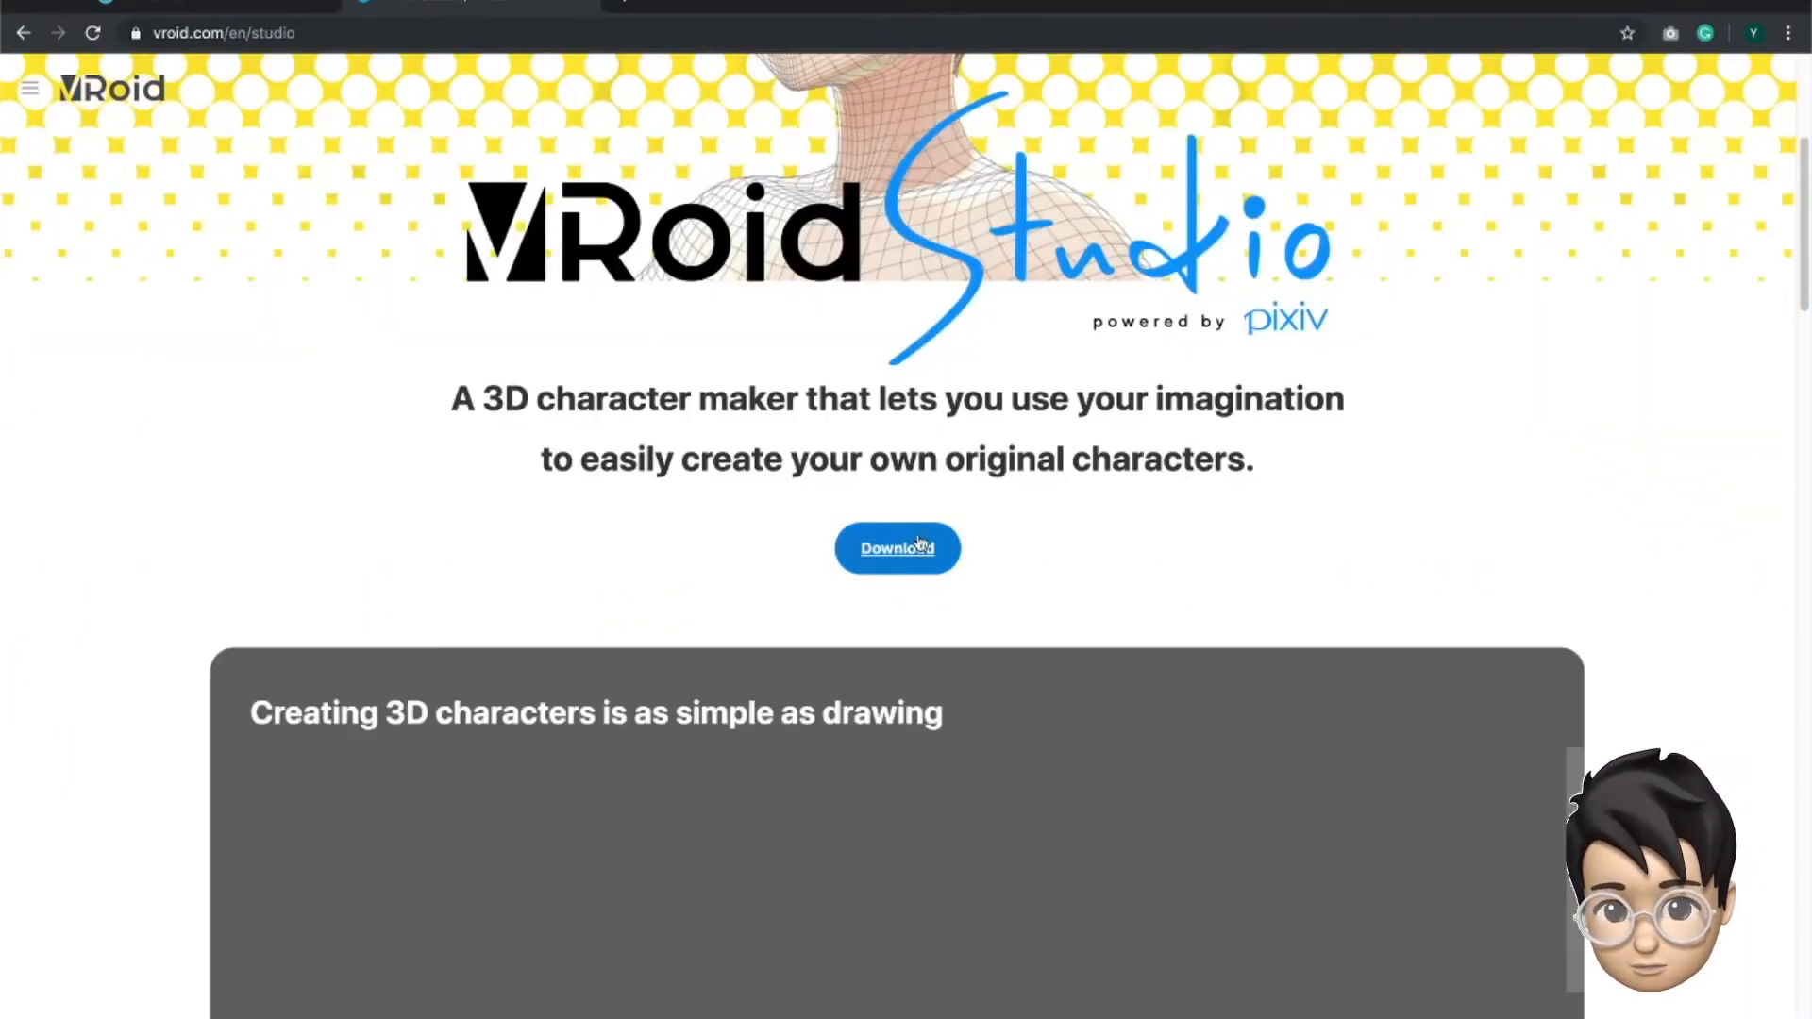
scroll(689, 445, "down", 10)
scroll(695, 448, "down", 10)
scroll(701, 453, "down", 5)
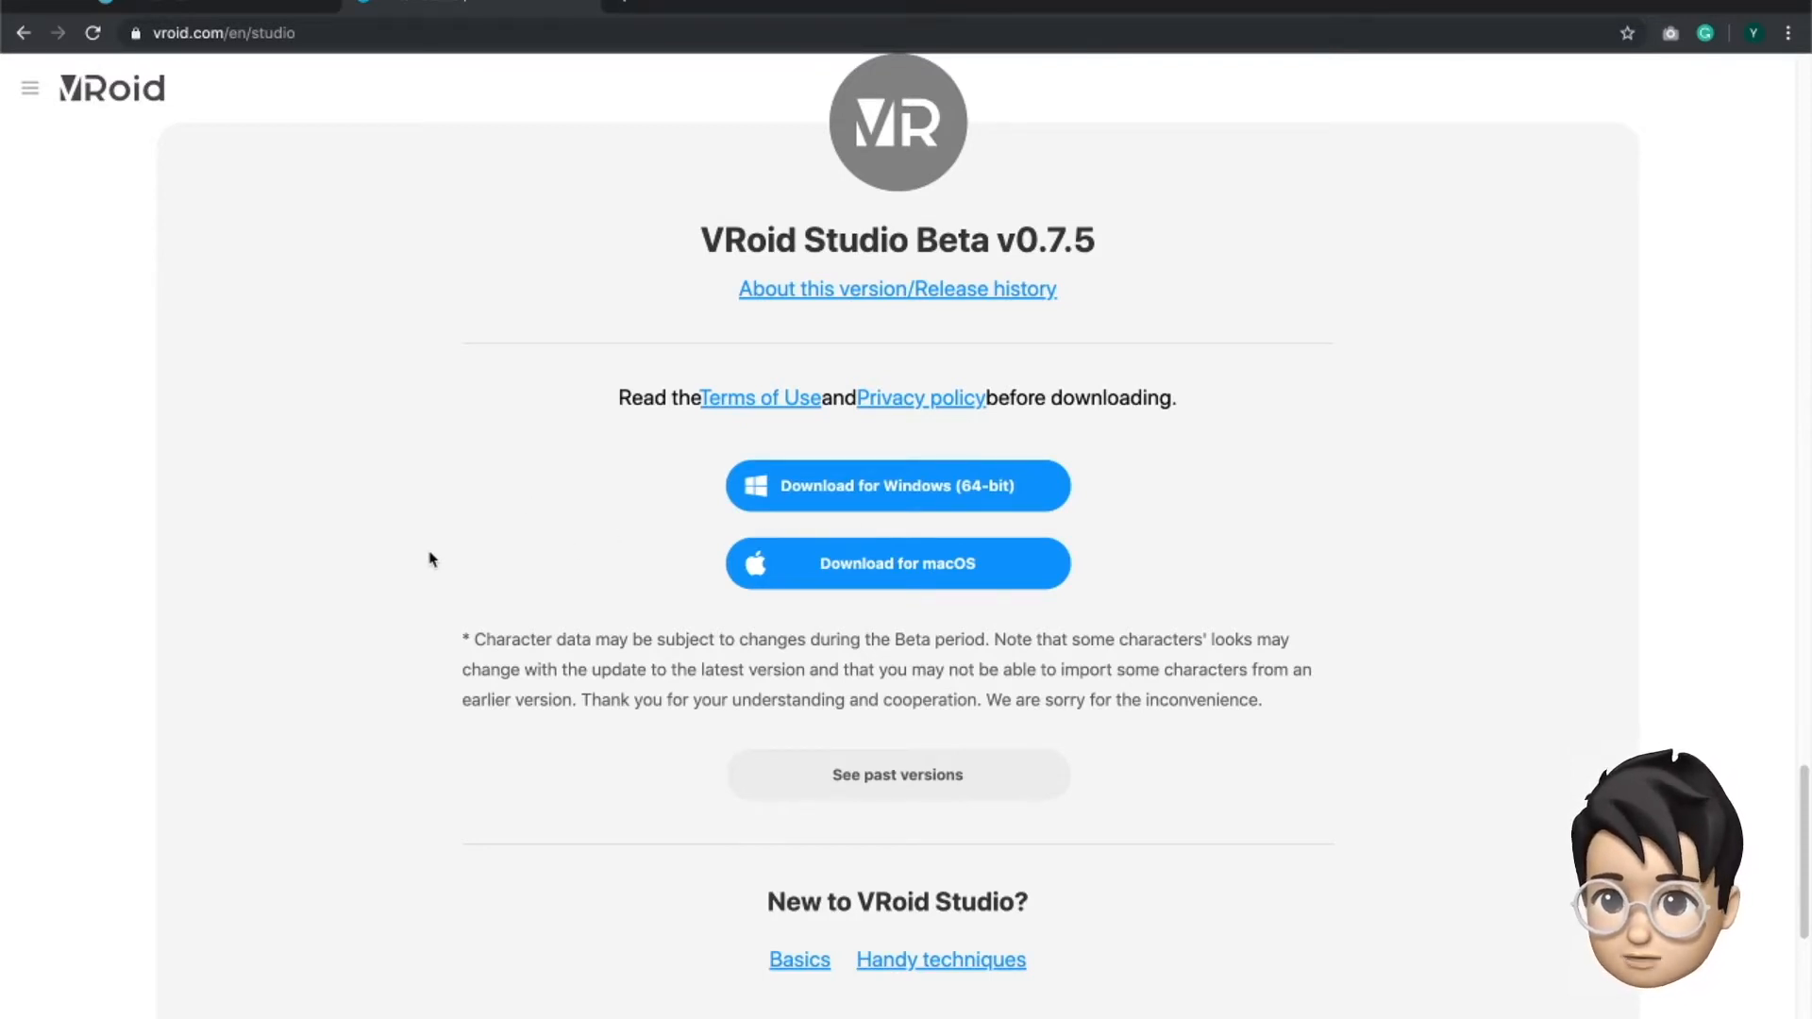
- Switch to VRoid Studio and look through the whole row of sample avatars
key("super+Tab")
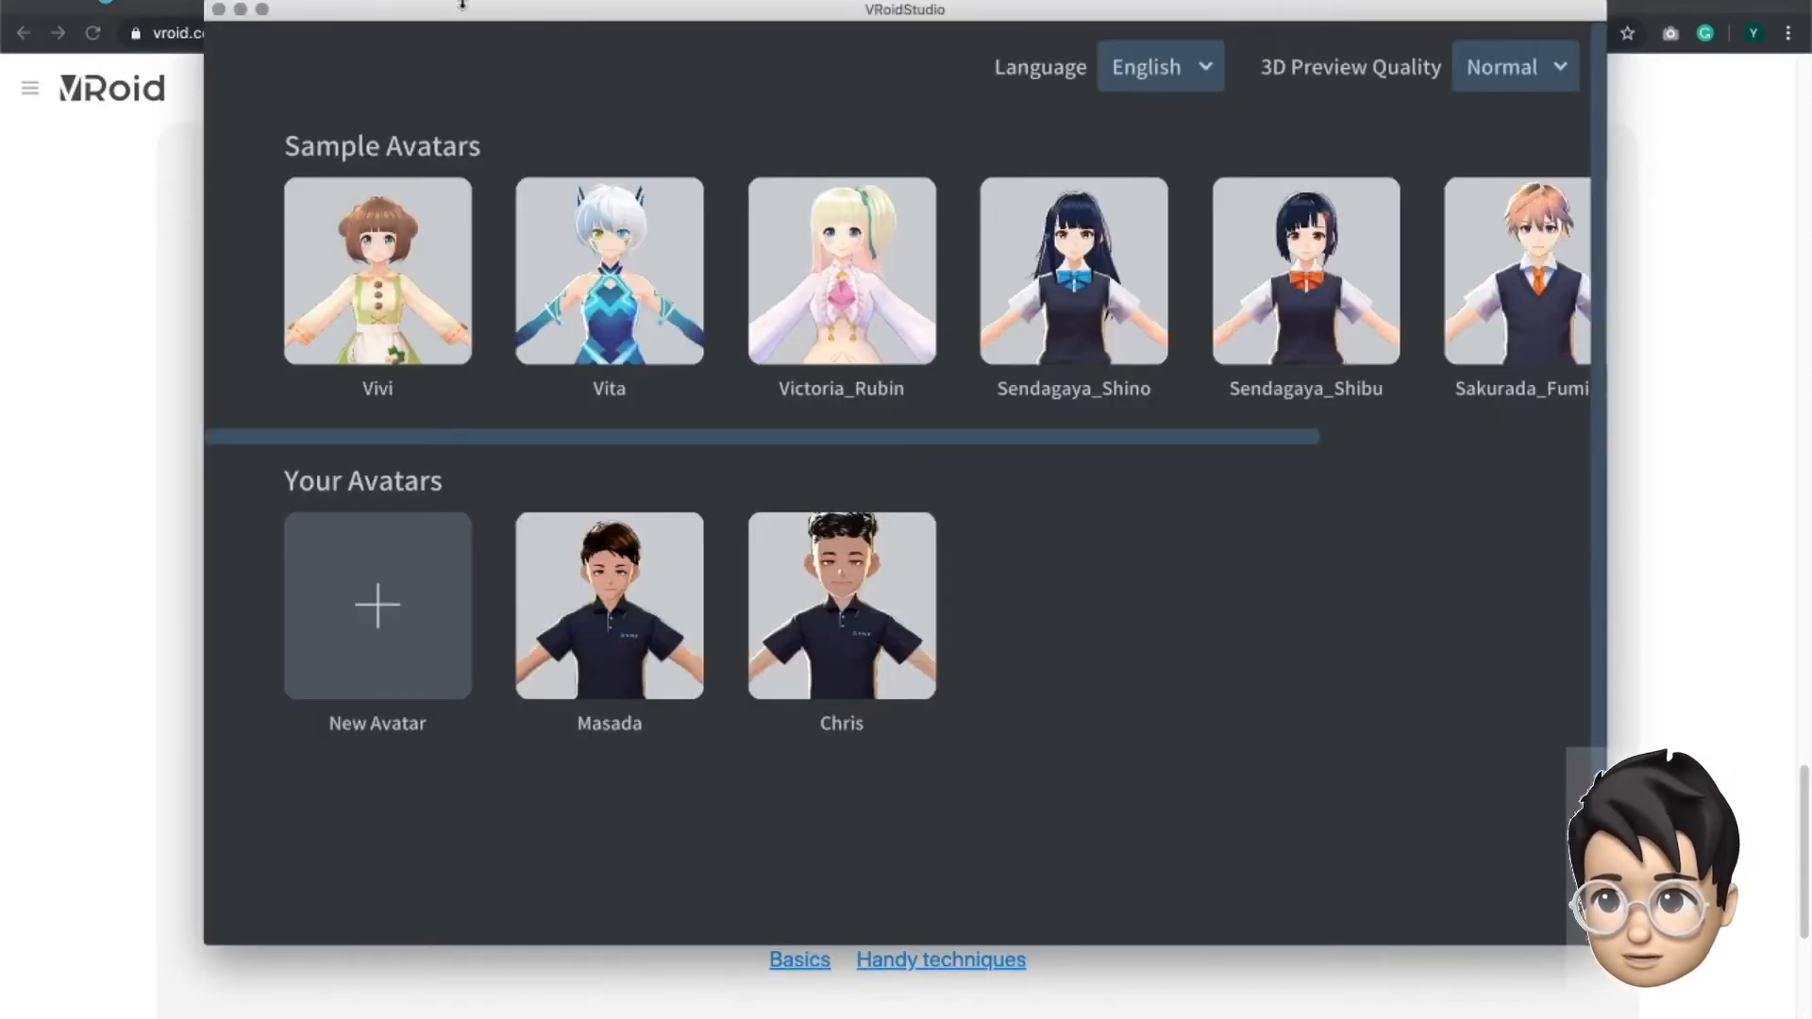
left_click_drag(463, 4, 462, 27)
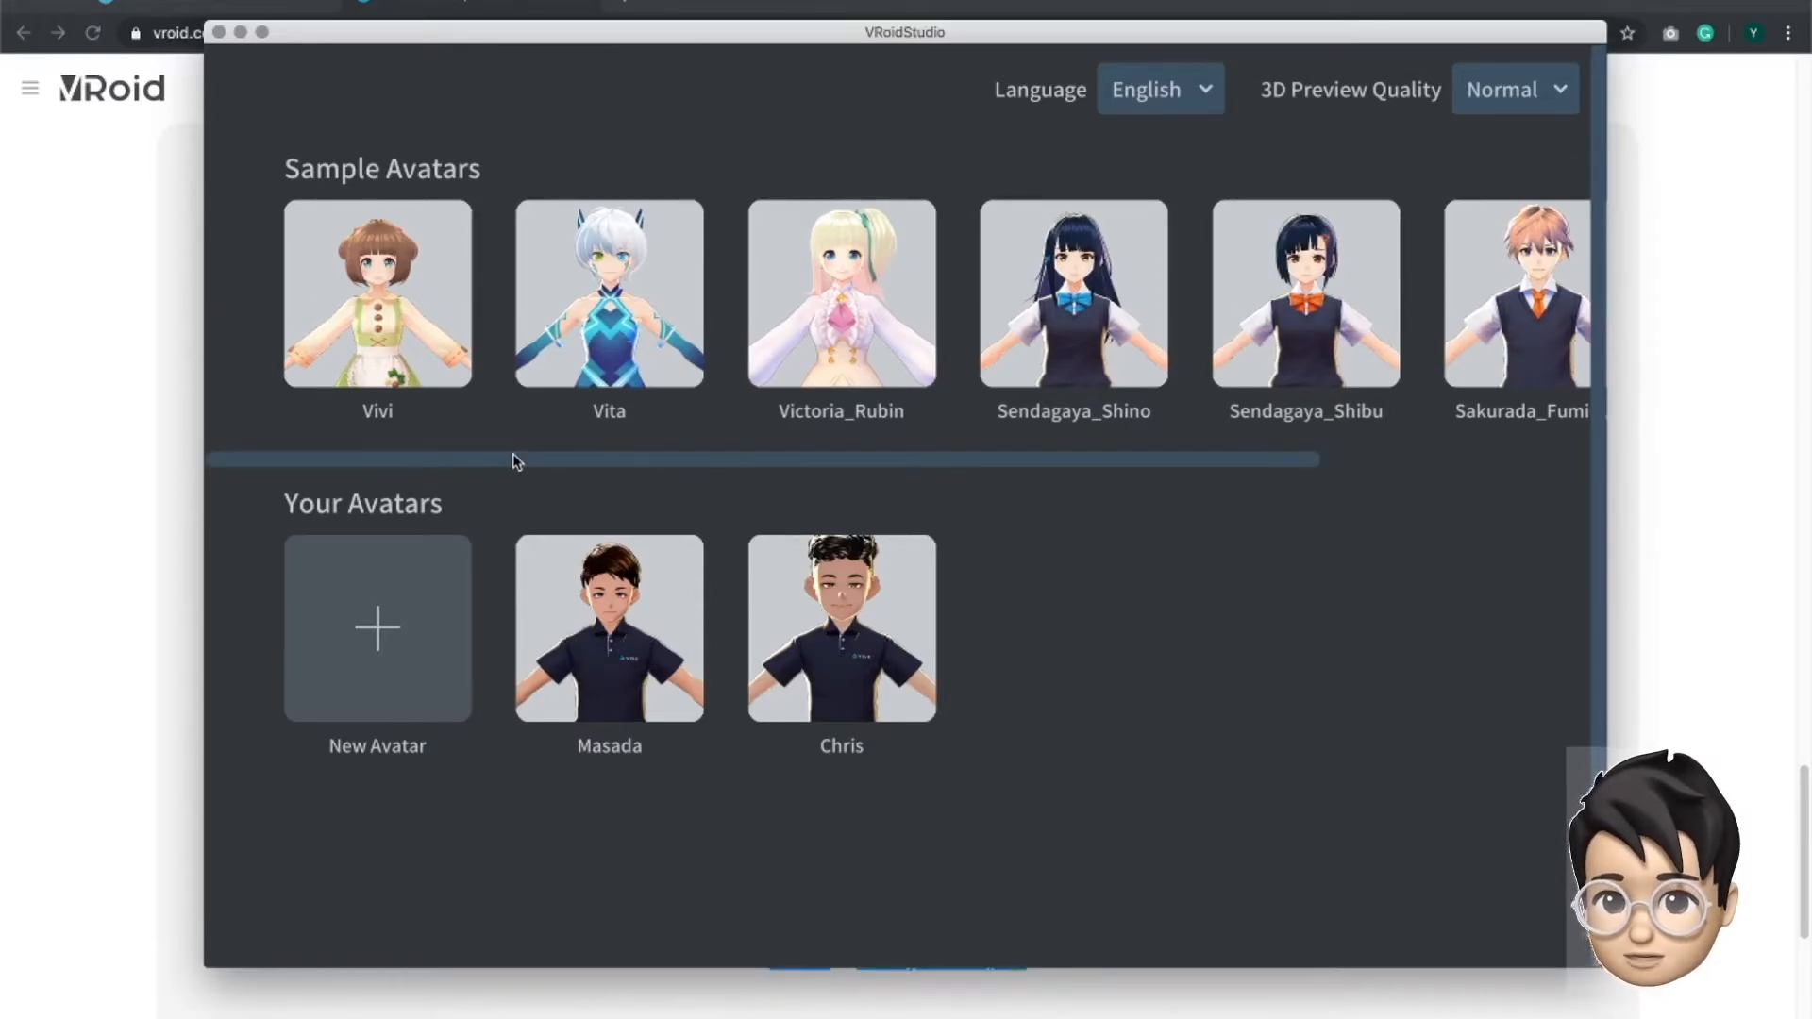
left_click_drag(513, 457, 1343, 525)
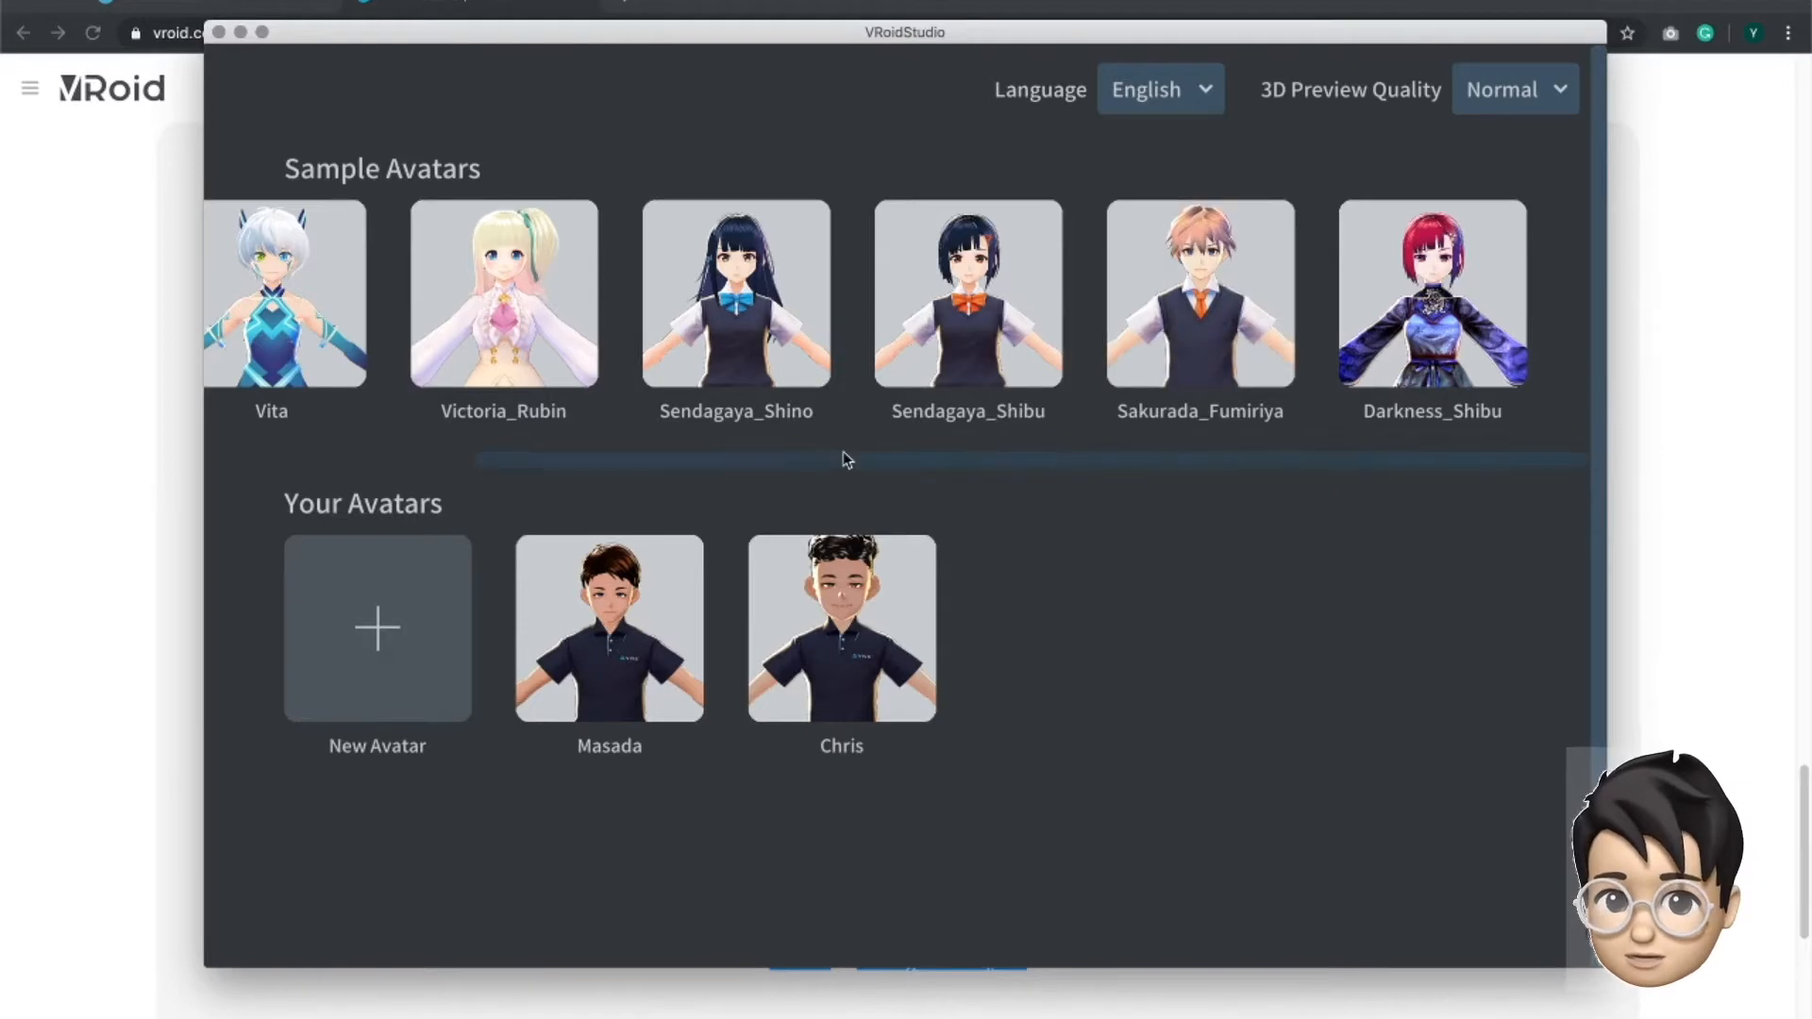
scroll(838, 459, "left", 1)
left_click_drag(837, 462, 551, 446)
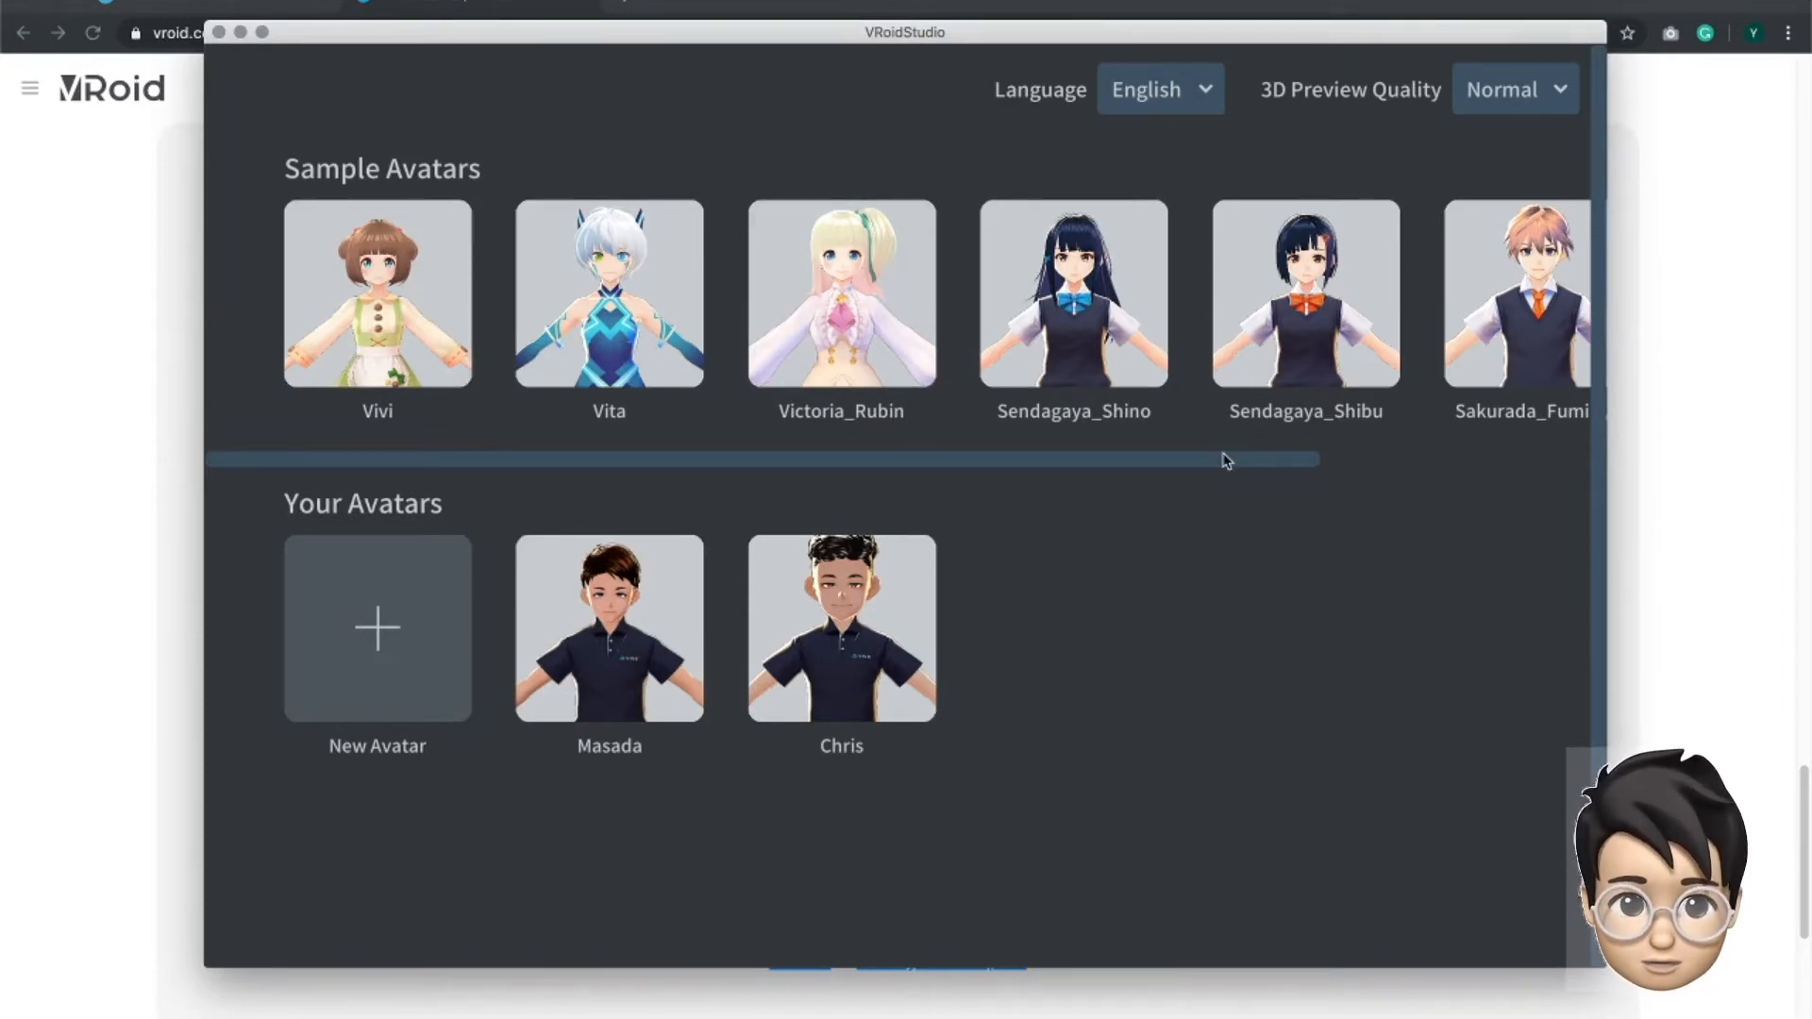
left_click_drag(1225, 461, 1526, 489)
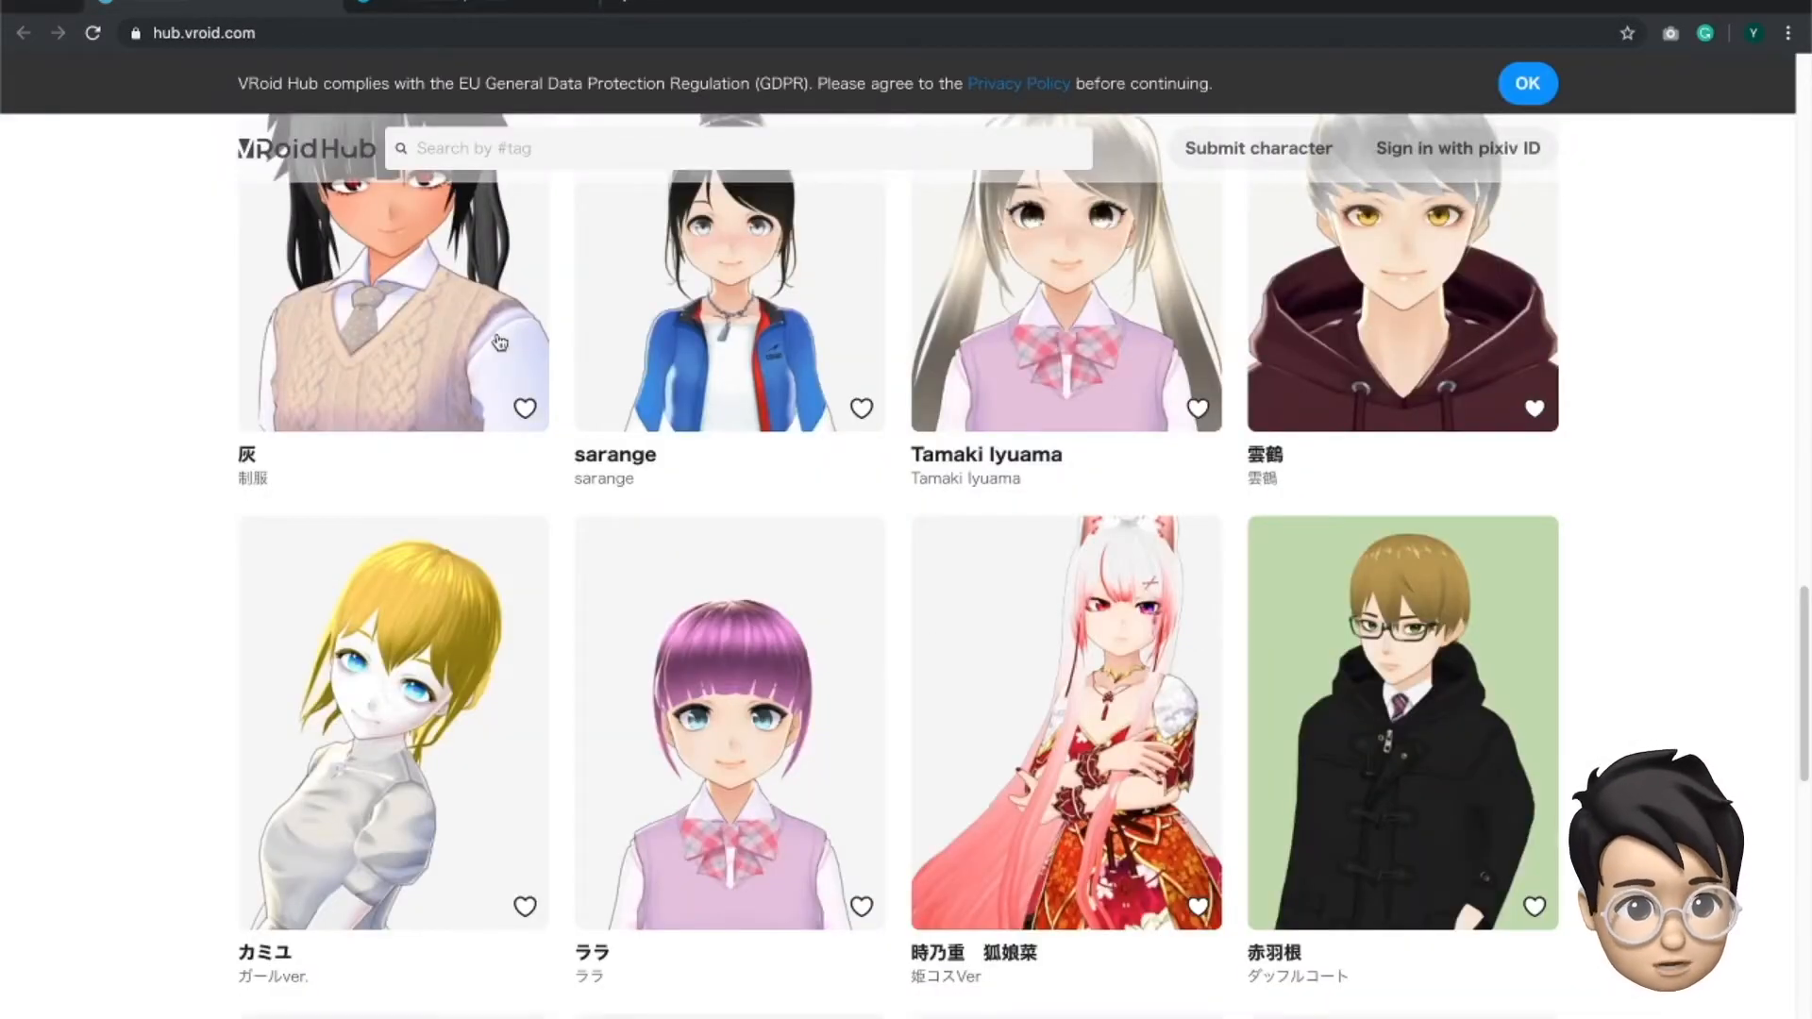
- Return to the browser and look through the VRoid Hub page's featured apps, challenges, Pickup and new characters
scroll(1741, 660, "up", 3)
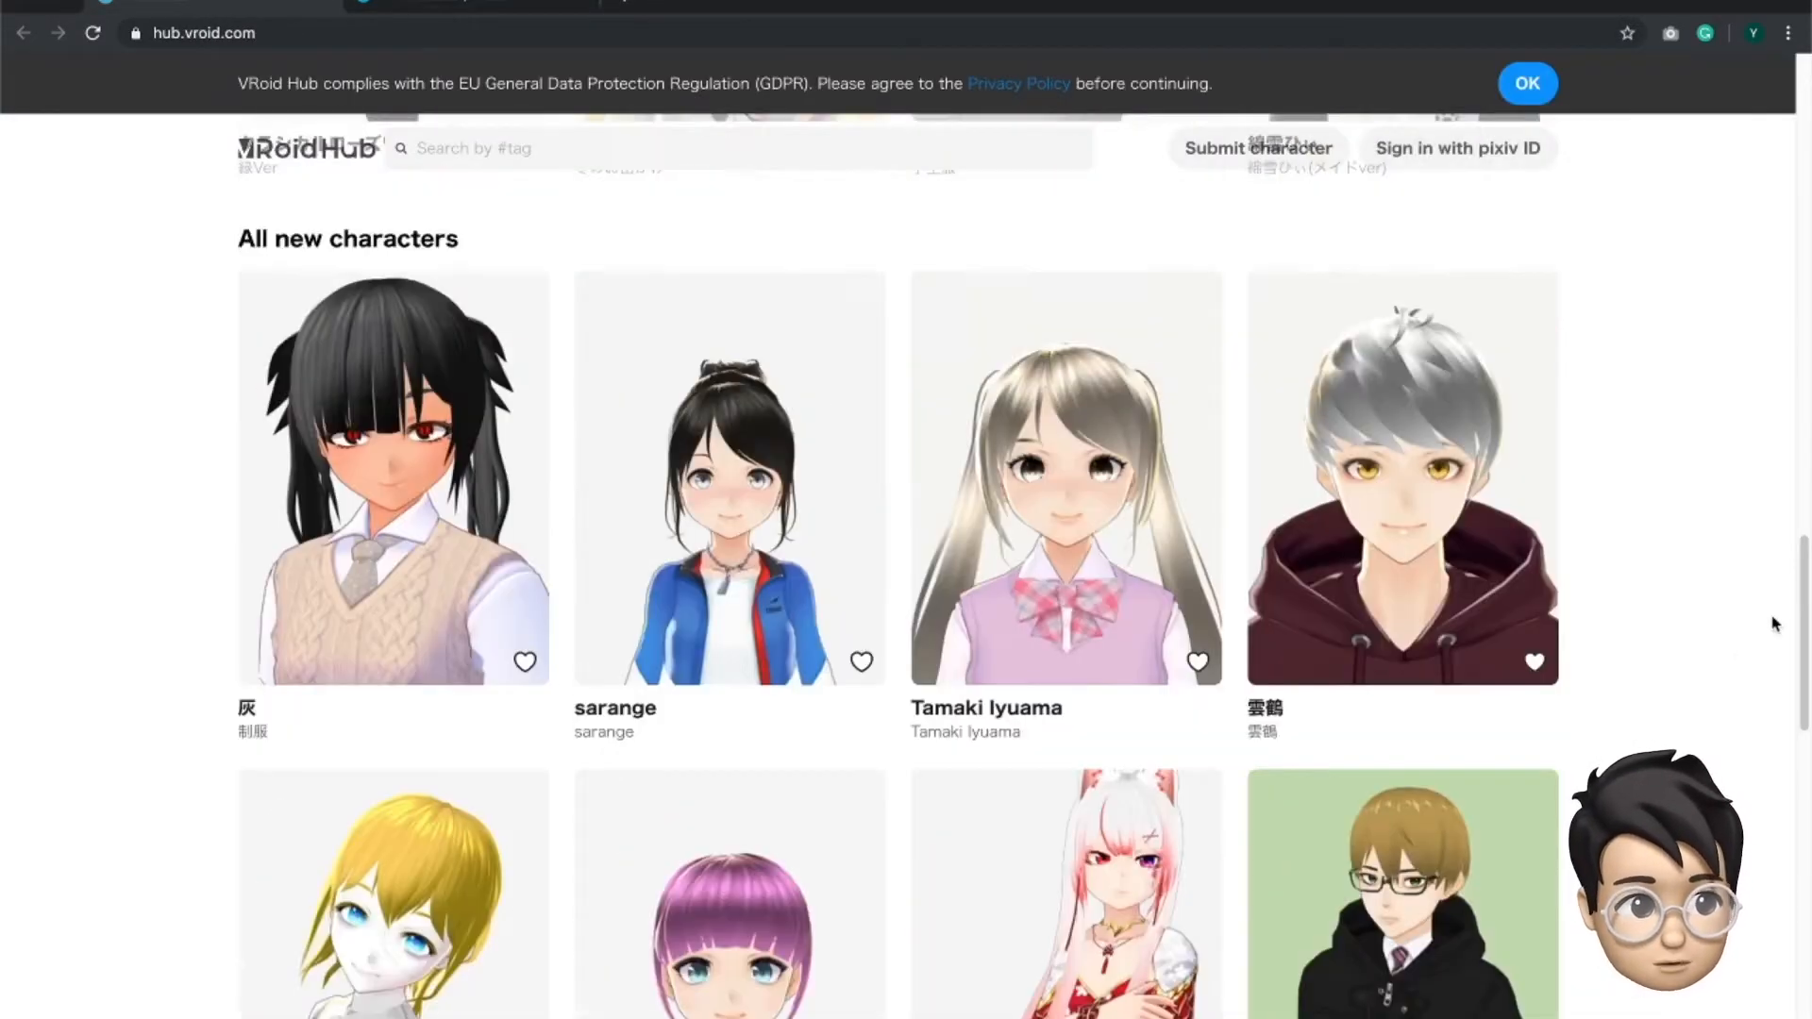
scroll(1775, 623, "up", 10)
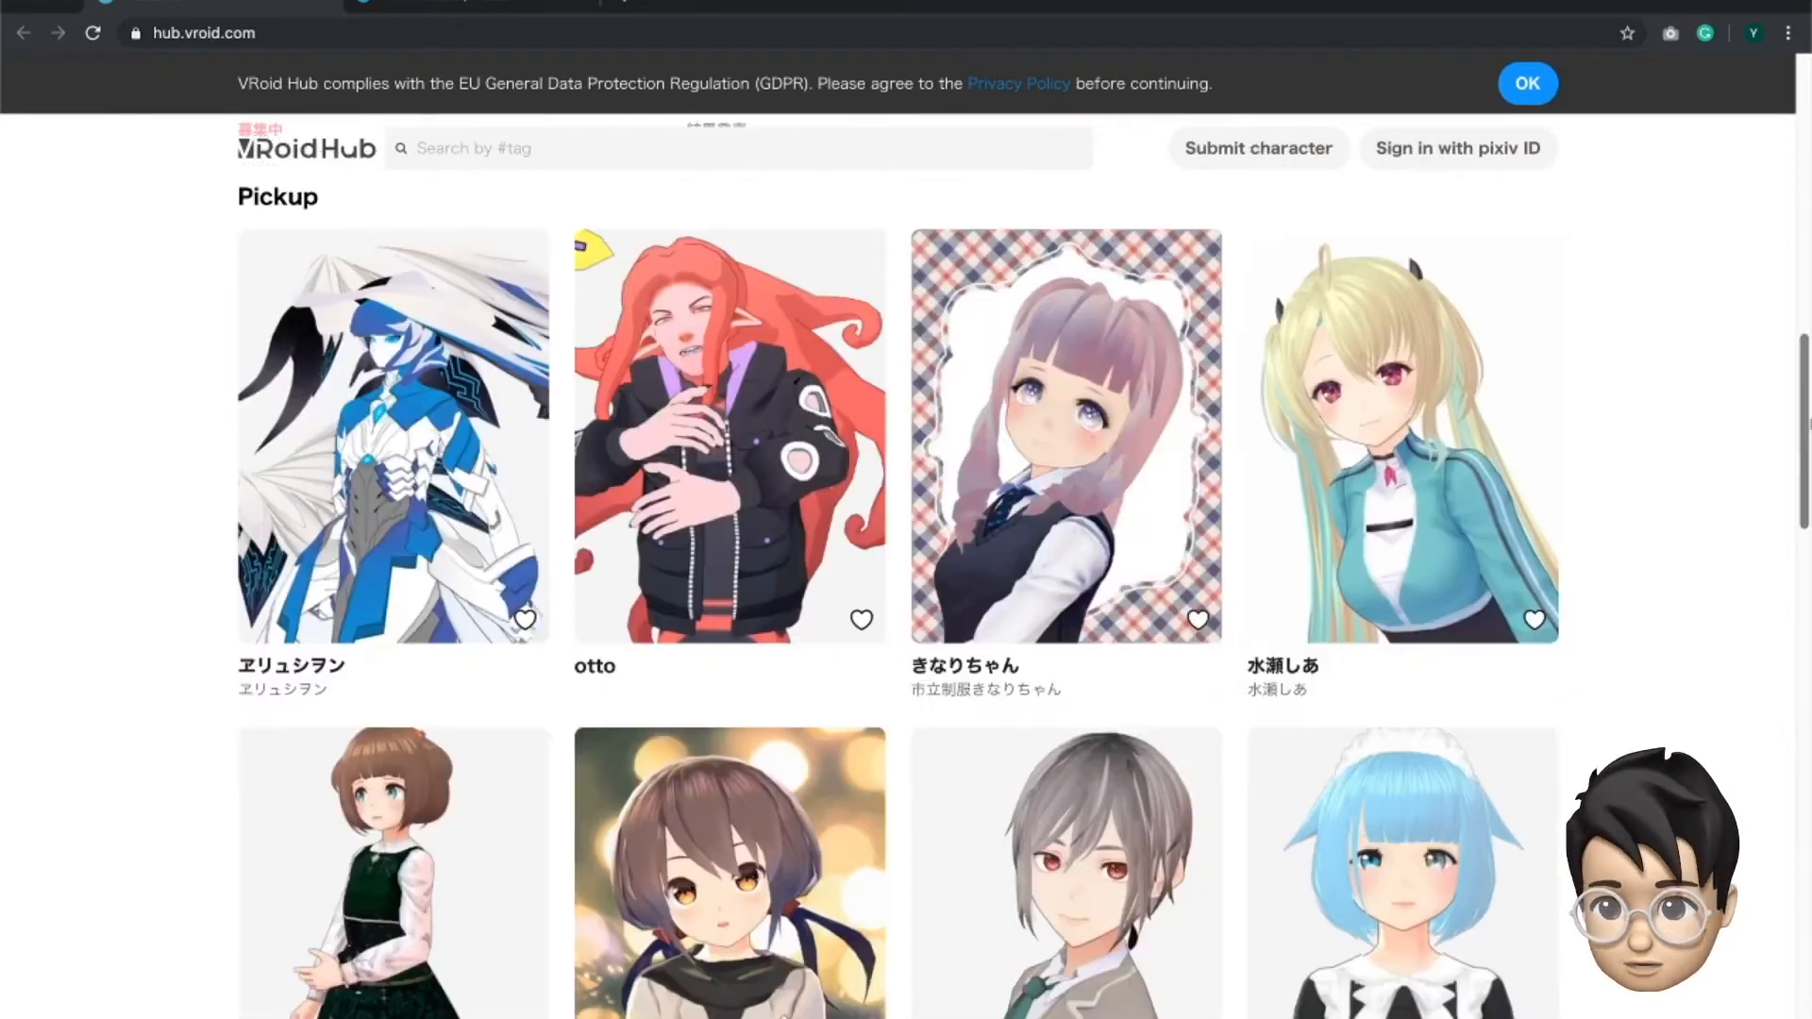
left_click_drag(1810, 425, 1810, 423)
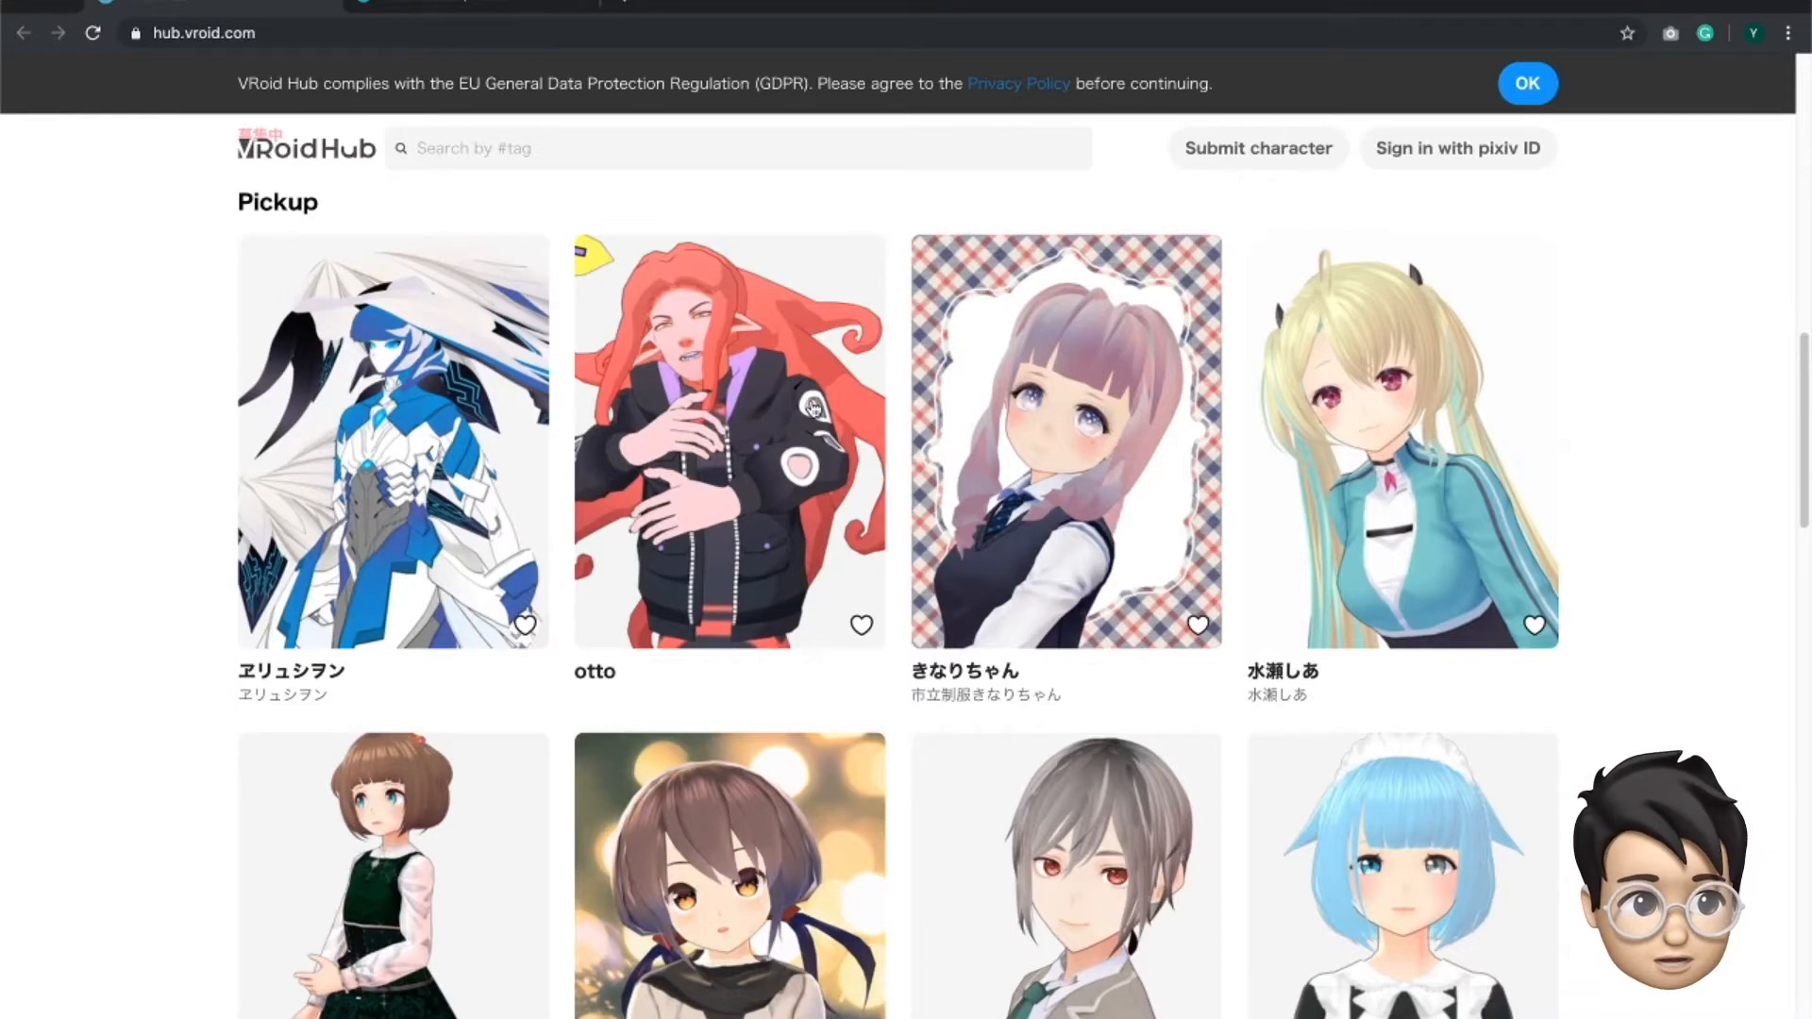
scroll(1807, 430, "down", 3)
scroll(1096, 320, "up", 15)
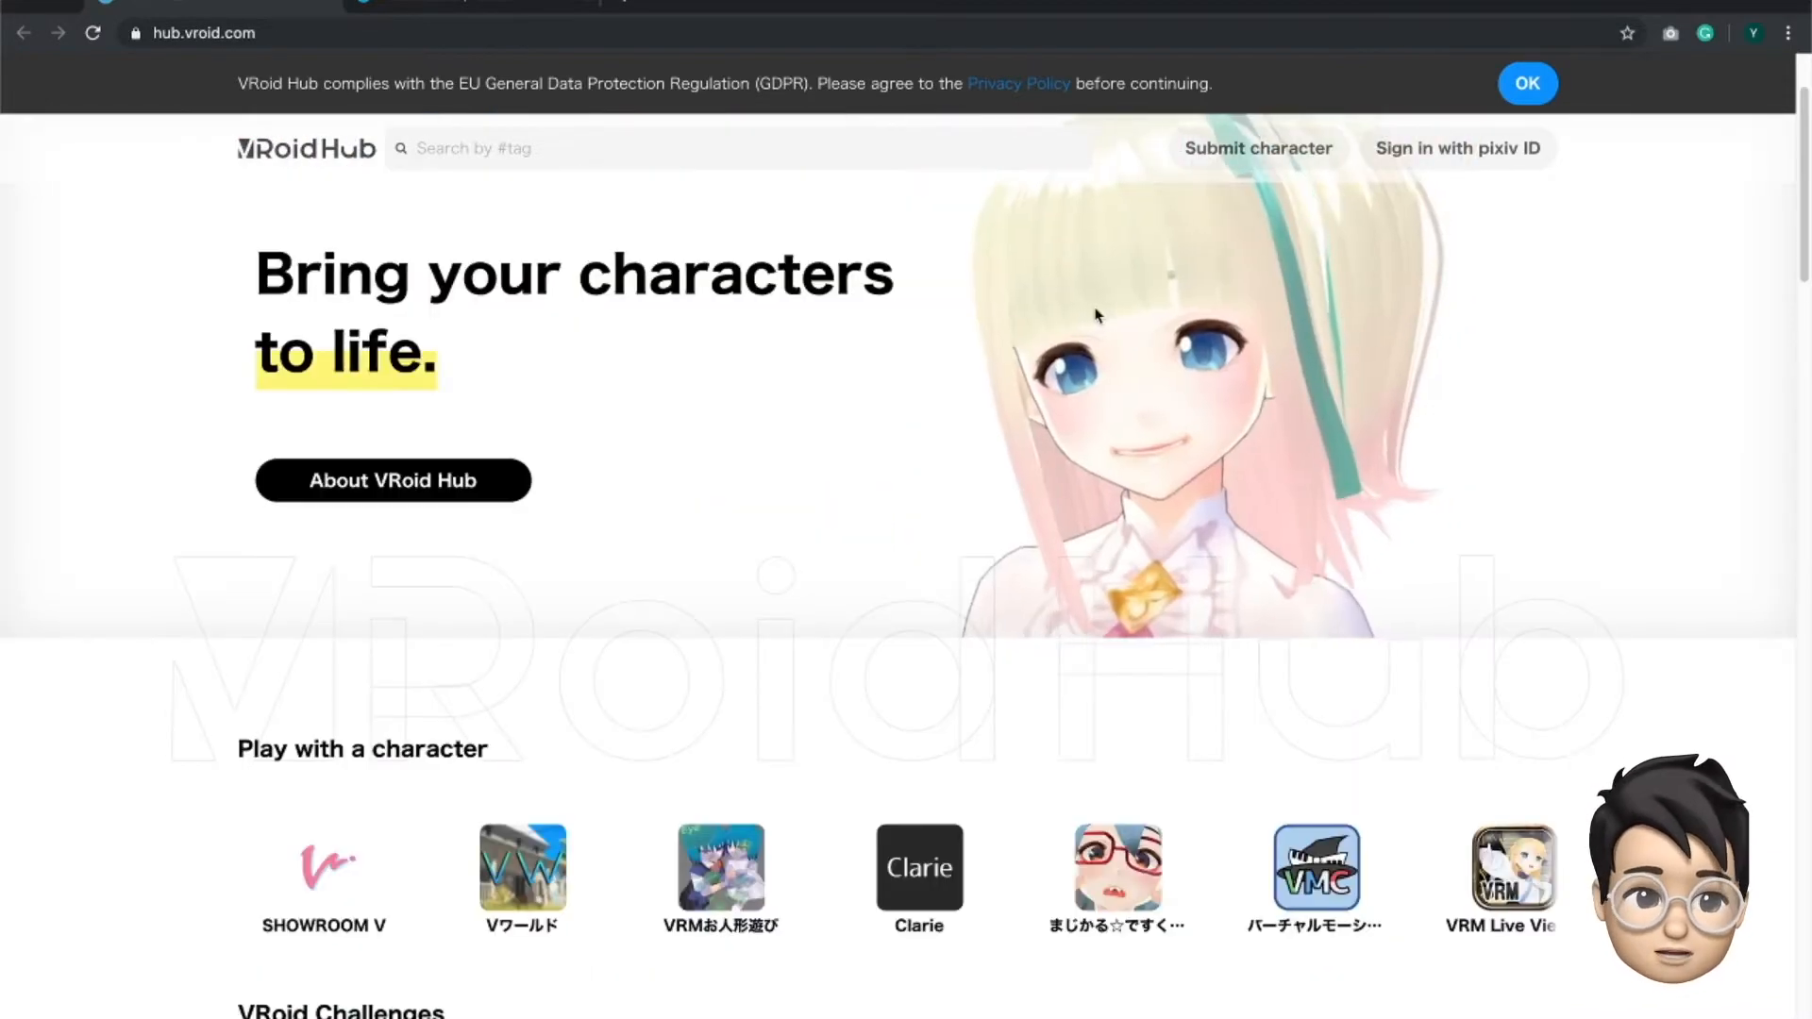
left_click_drag(1804, 251, 1806, 303)
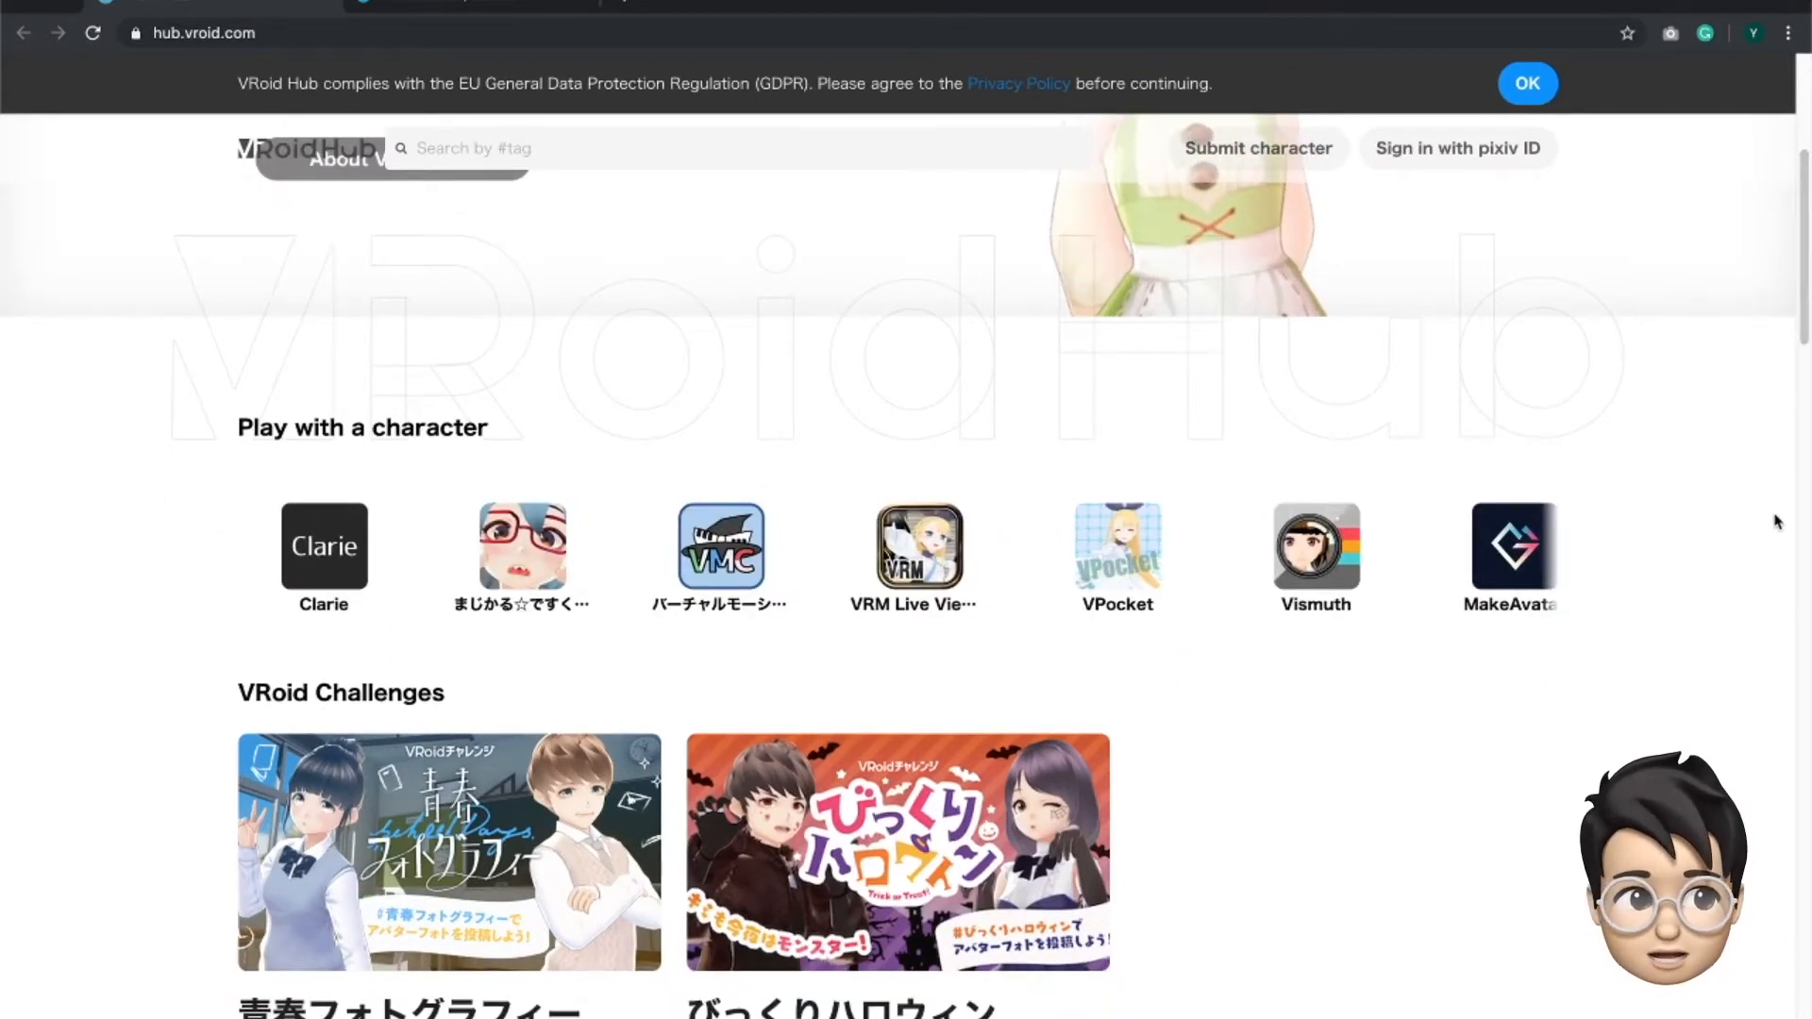
left_click(1808, 504)
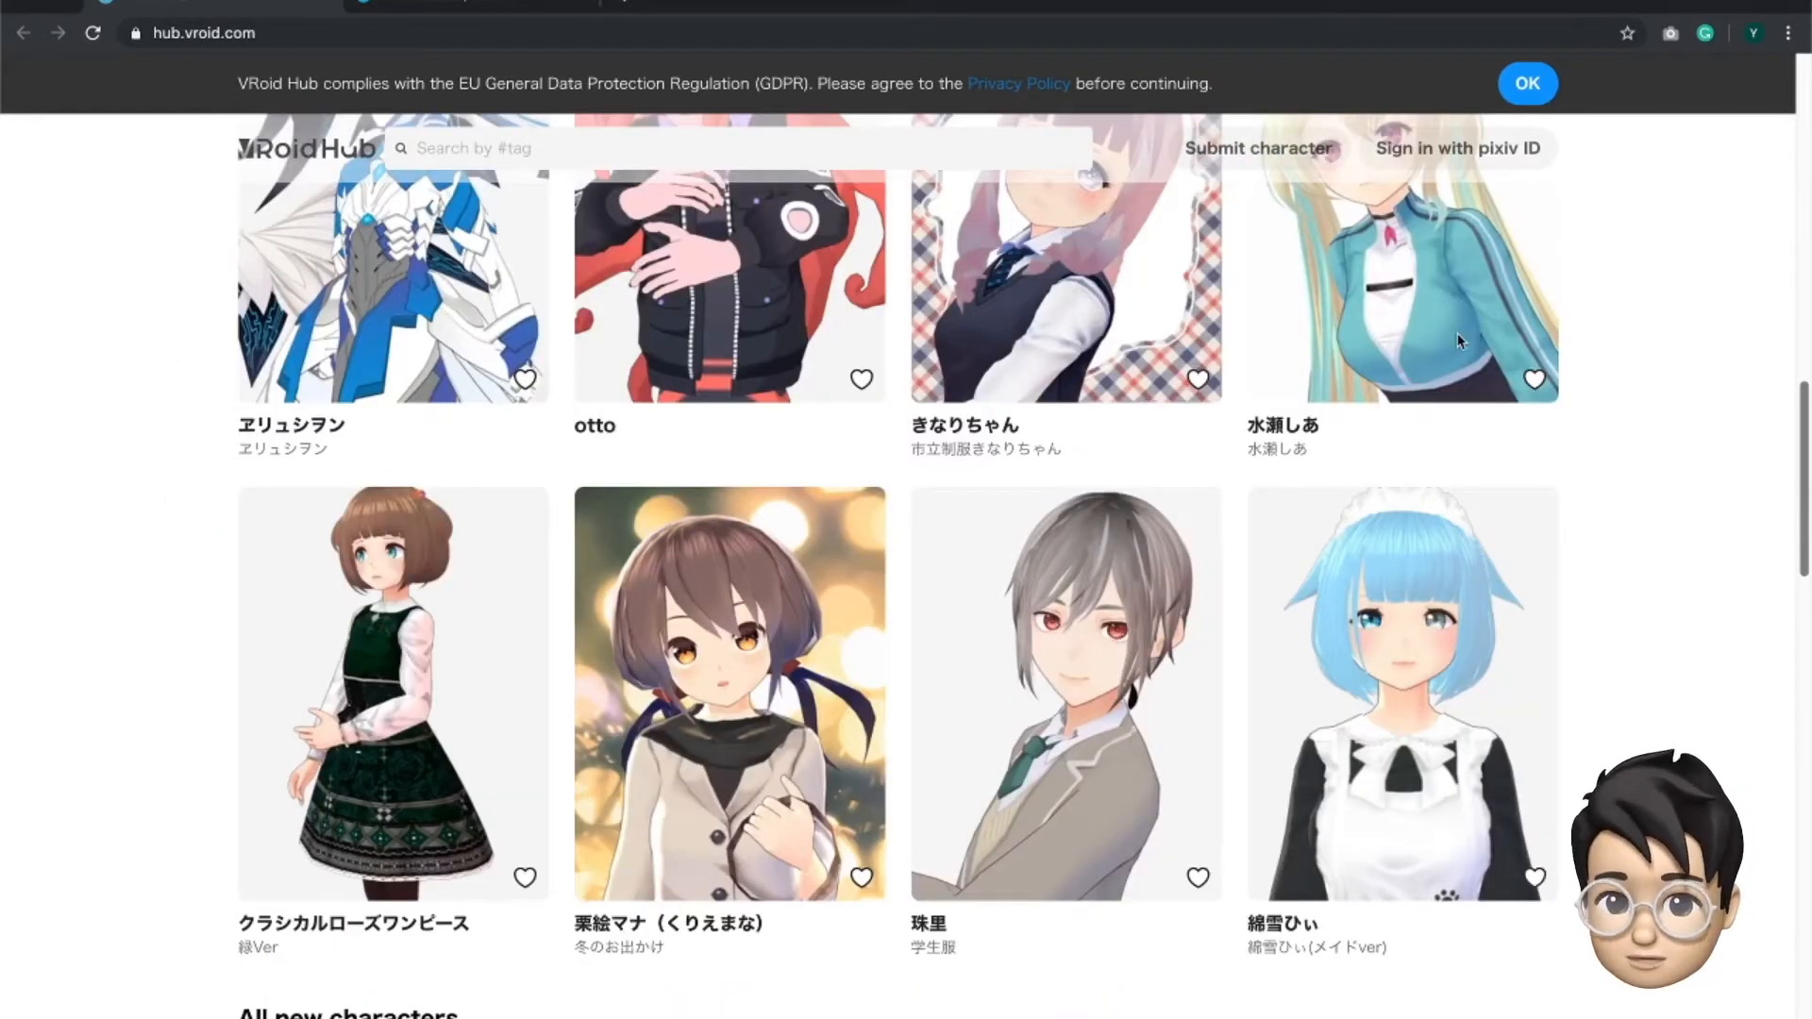
- Switch back to VRoid Studio and open the saved avatar beside New Avatar, framing its full body
key("super+Tab")
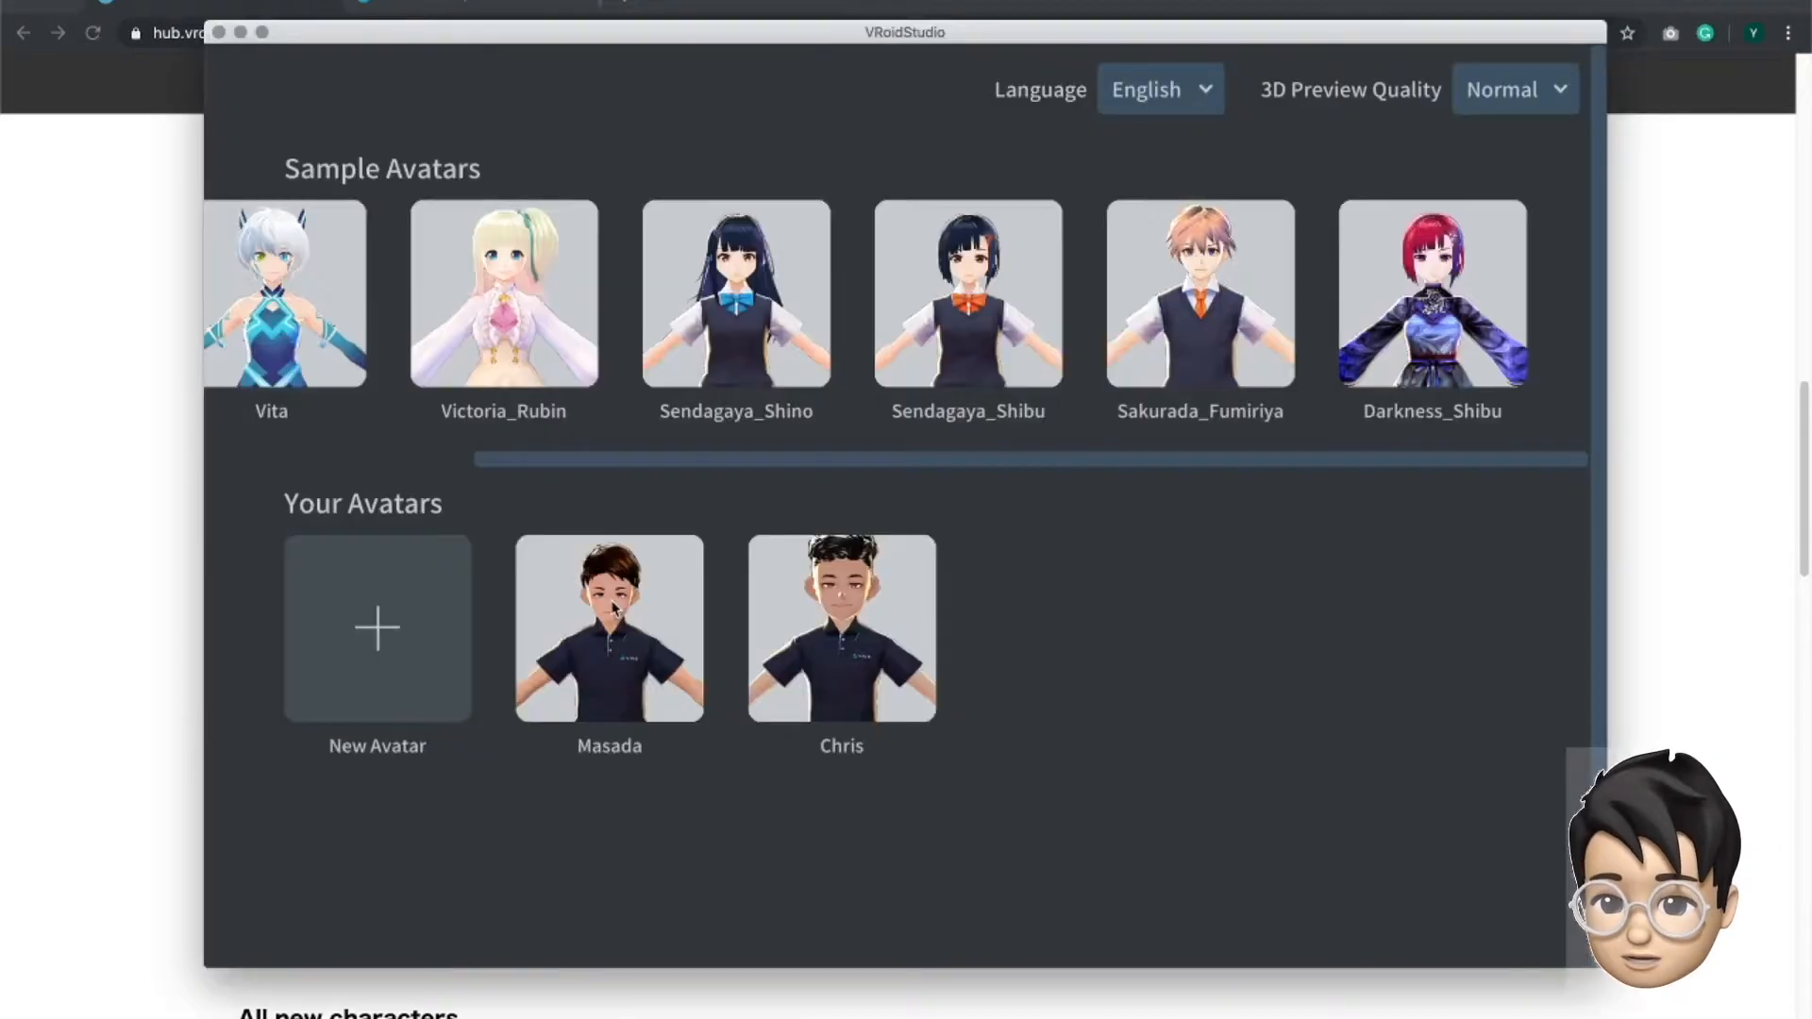
left_click(665, 602)
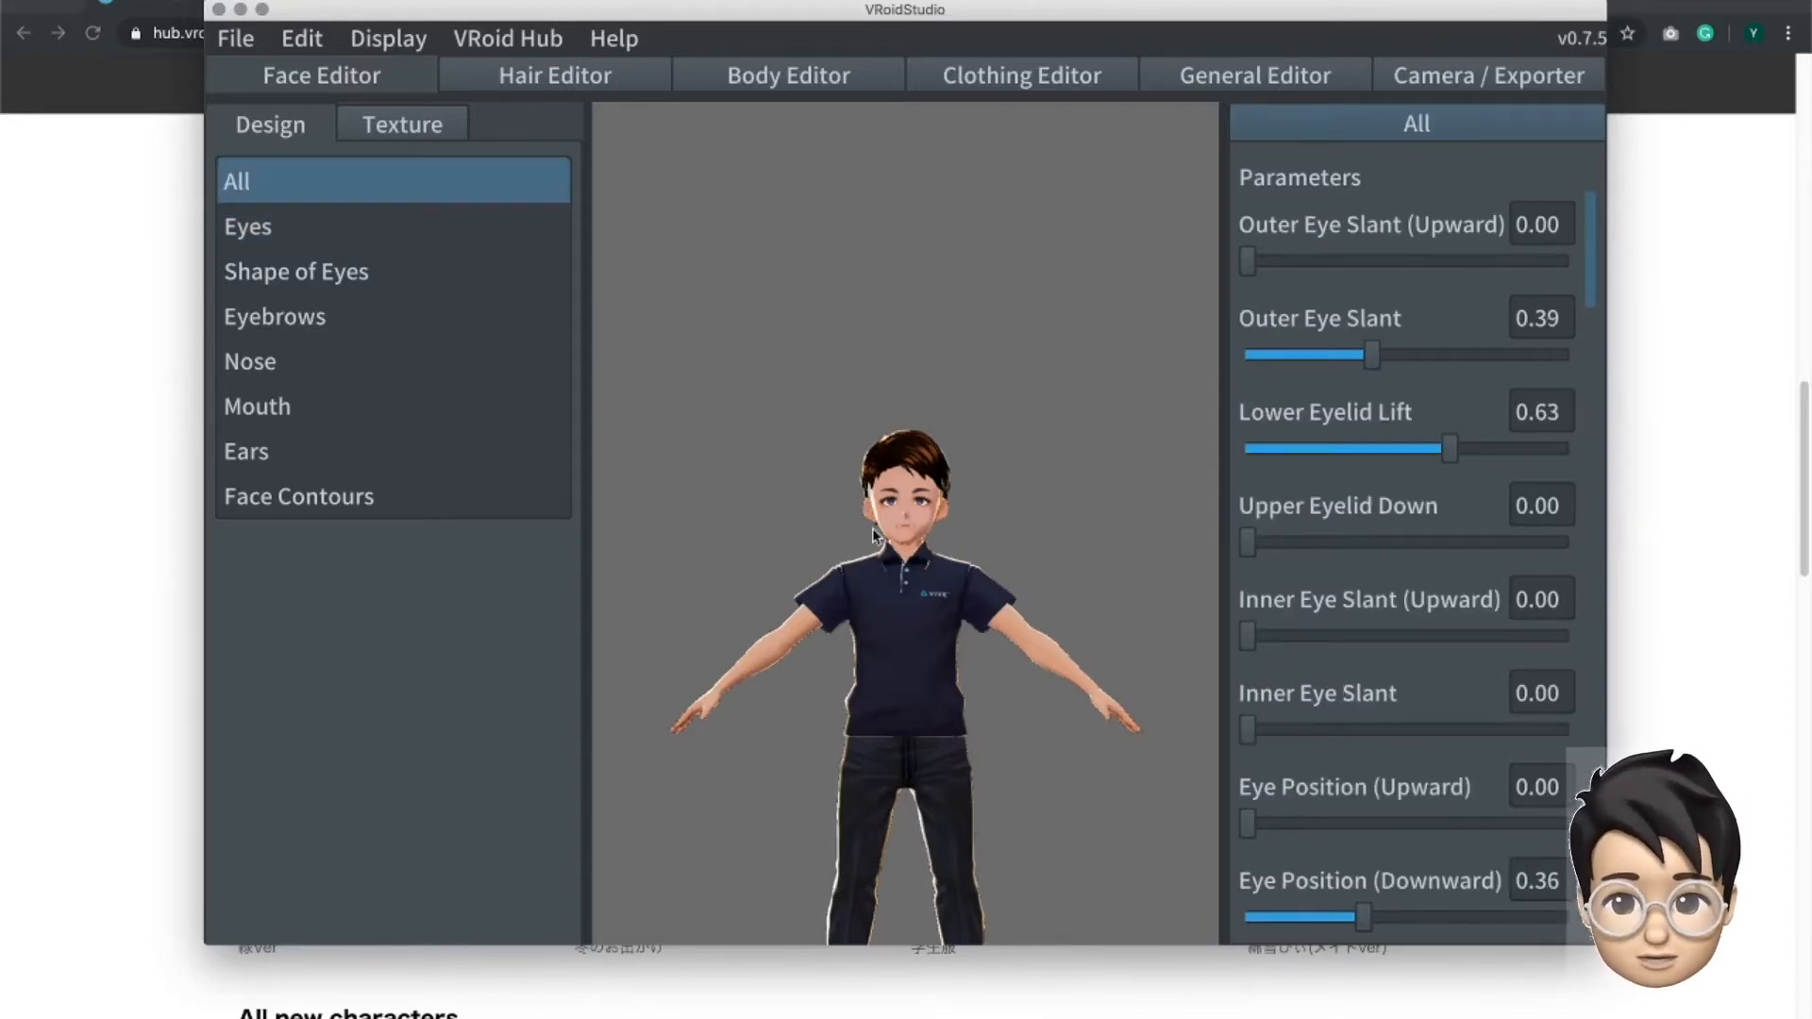
scroll(894, 504, "up", 2)
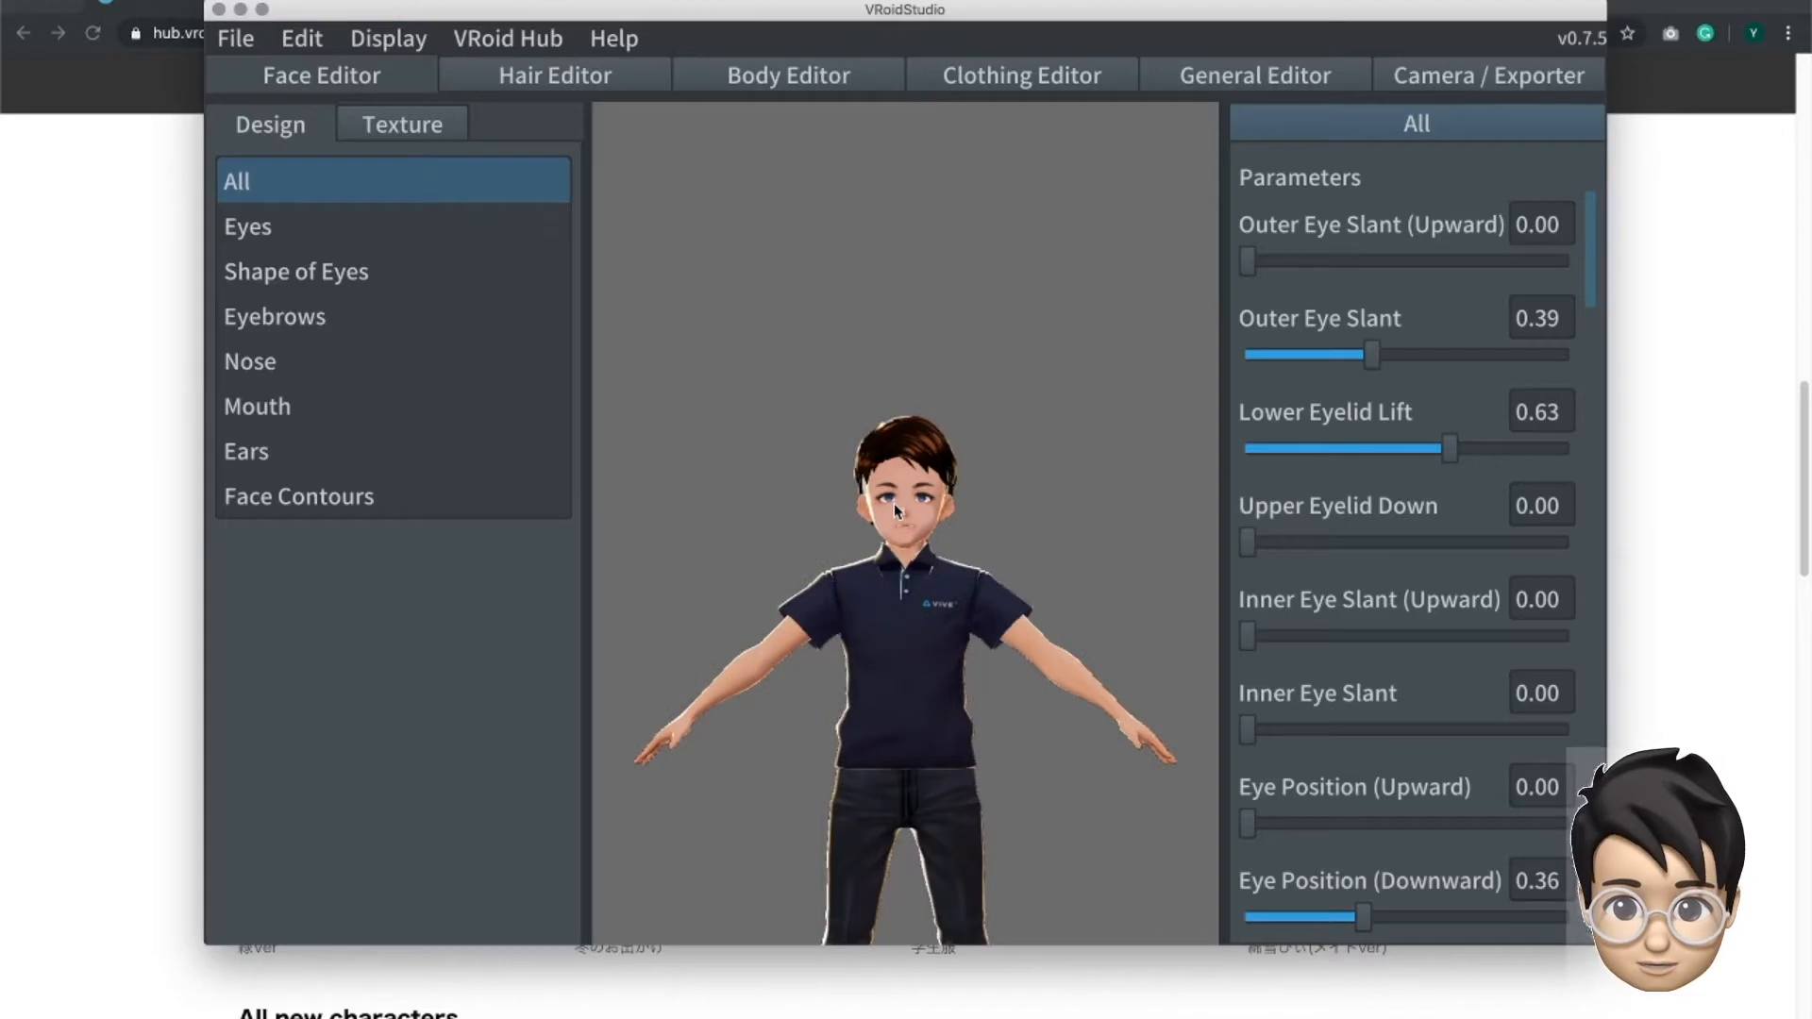
scroll(894, 508, "up", 2)
scroll(895, 509, "down", 4)
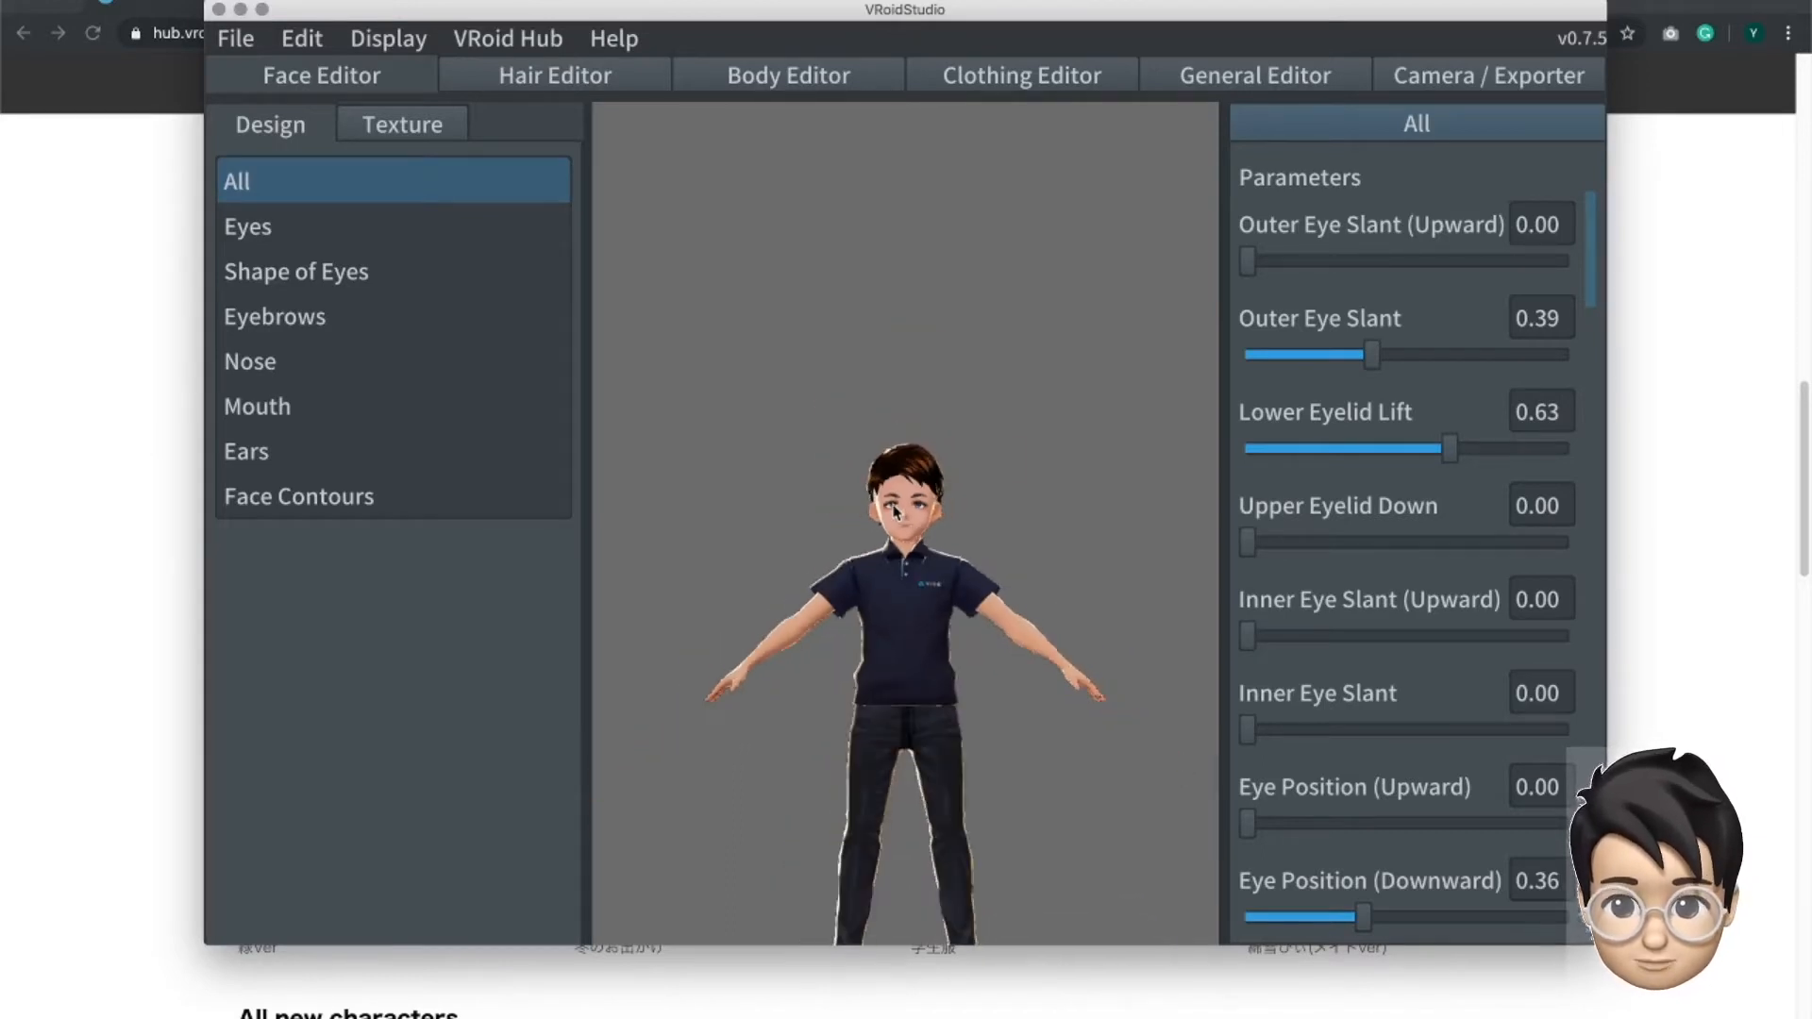
middle_click_drag(893, 590, 865, 450)
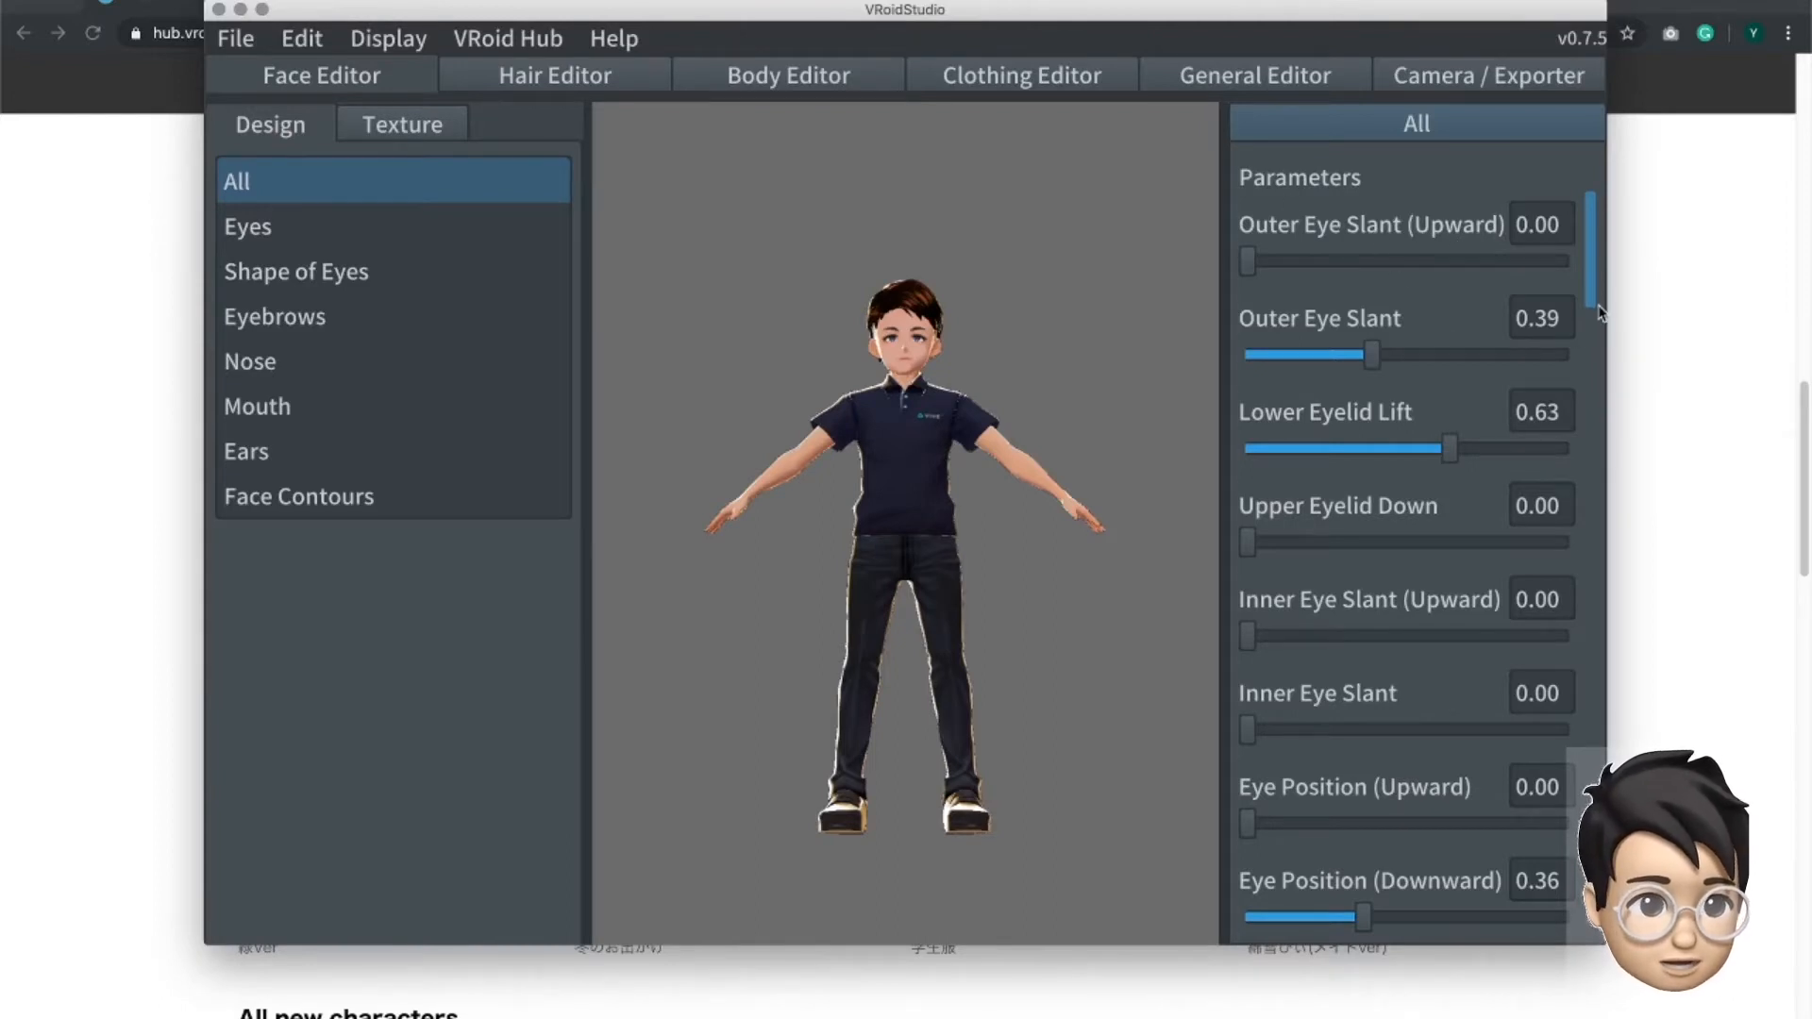
- Examine the avatar's face up close together with the available iris and eyebrow parameters
scroll(1595, 324, "down", 2)
left_click_drag(1595, 324, 1611, 510)
scroll(909, 327, "up", 1)
scroll(910, 327, "up", 5)
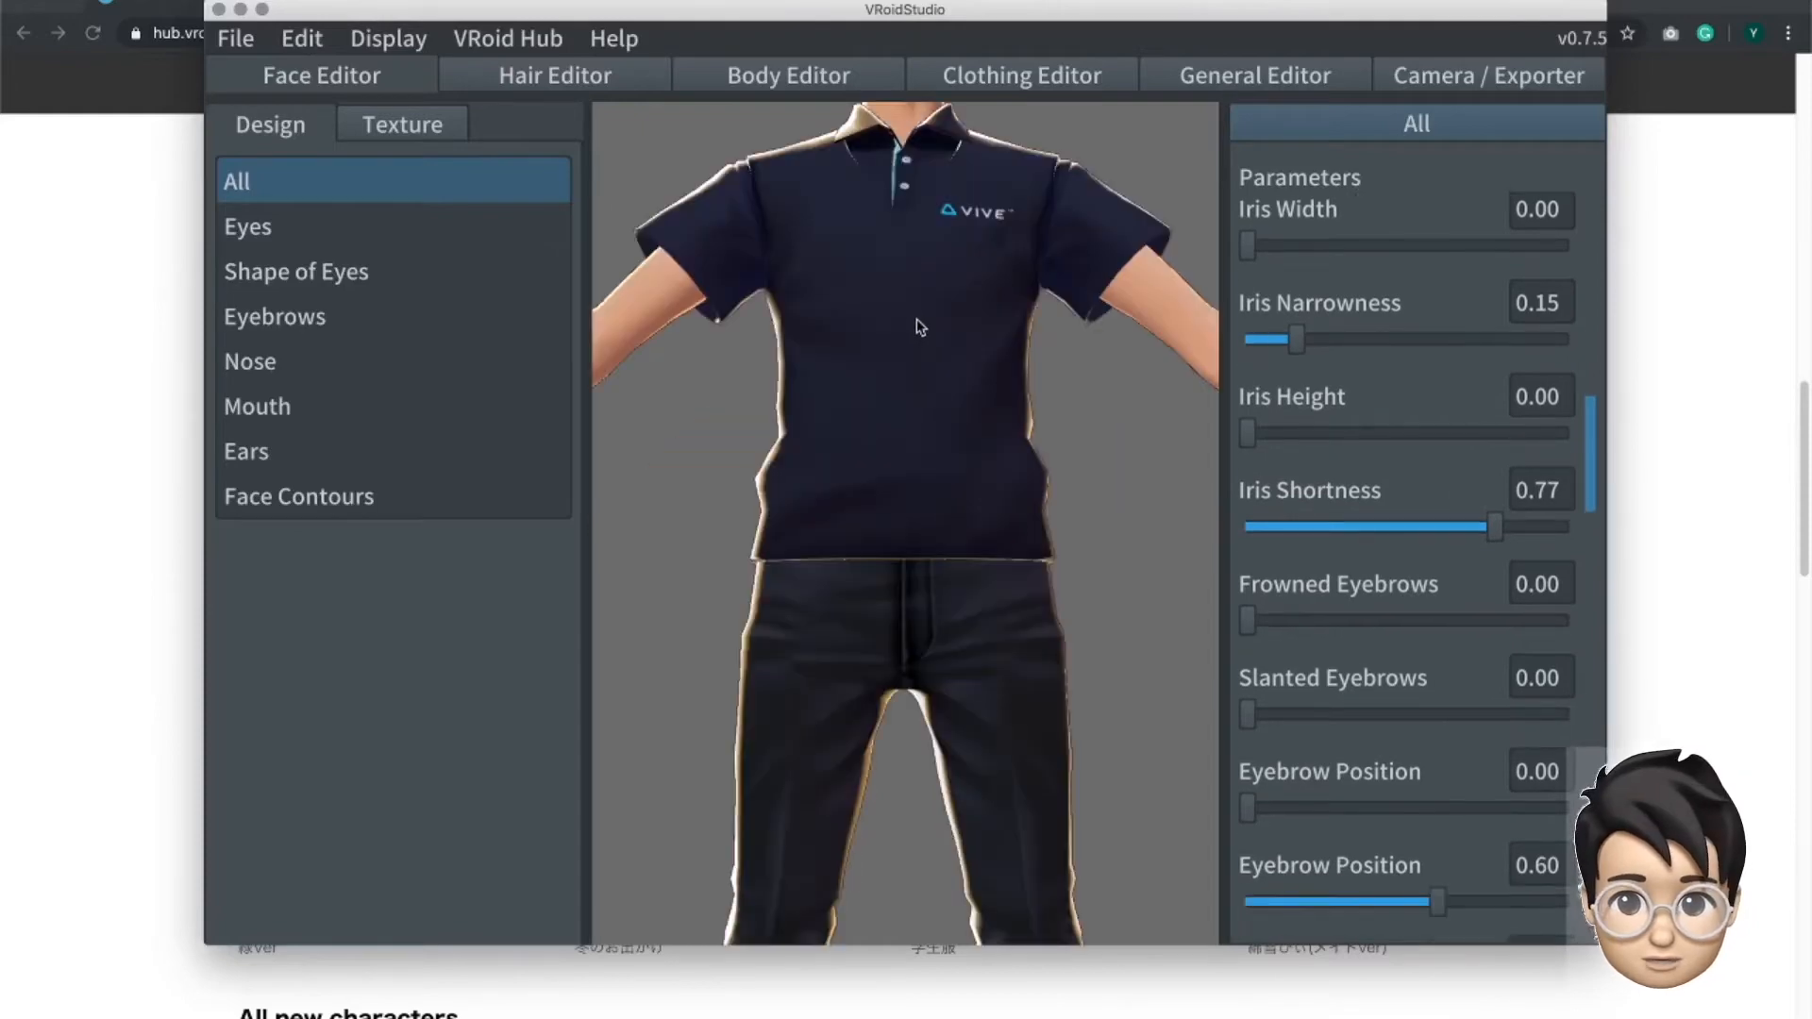
middle_click_drag(912, 291, 921, 453)
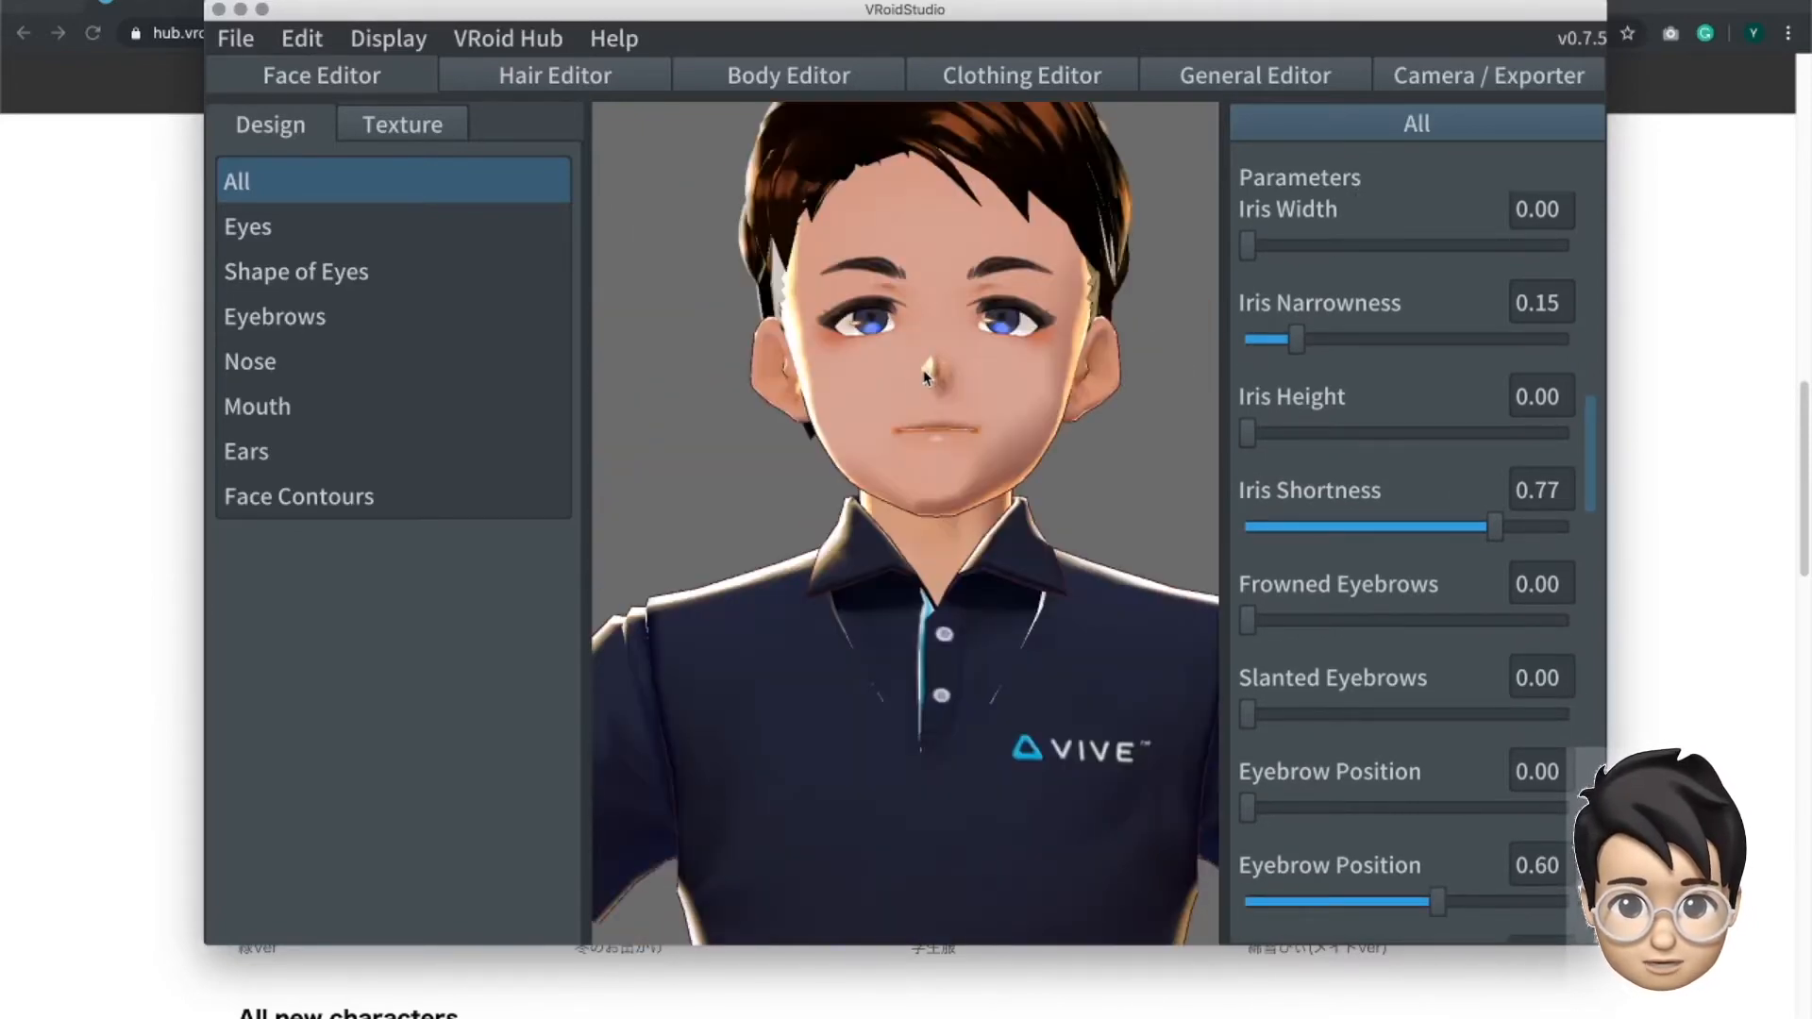
middle_click_drag(925, 375, 992, 465)
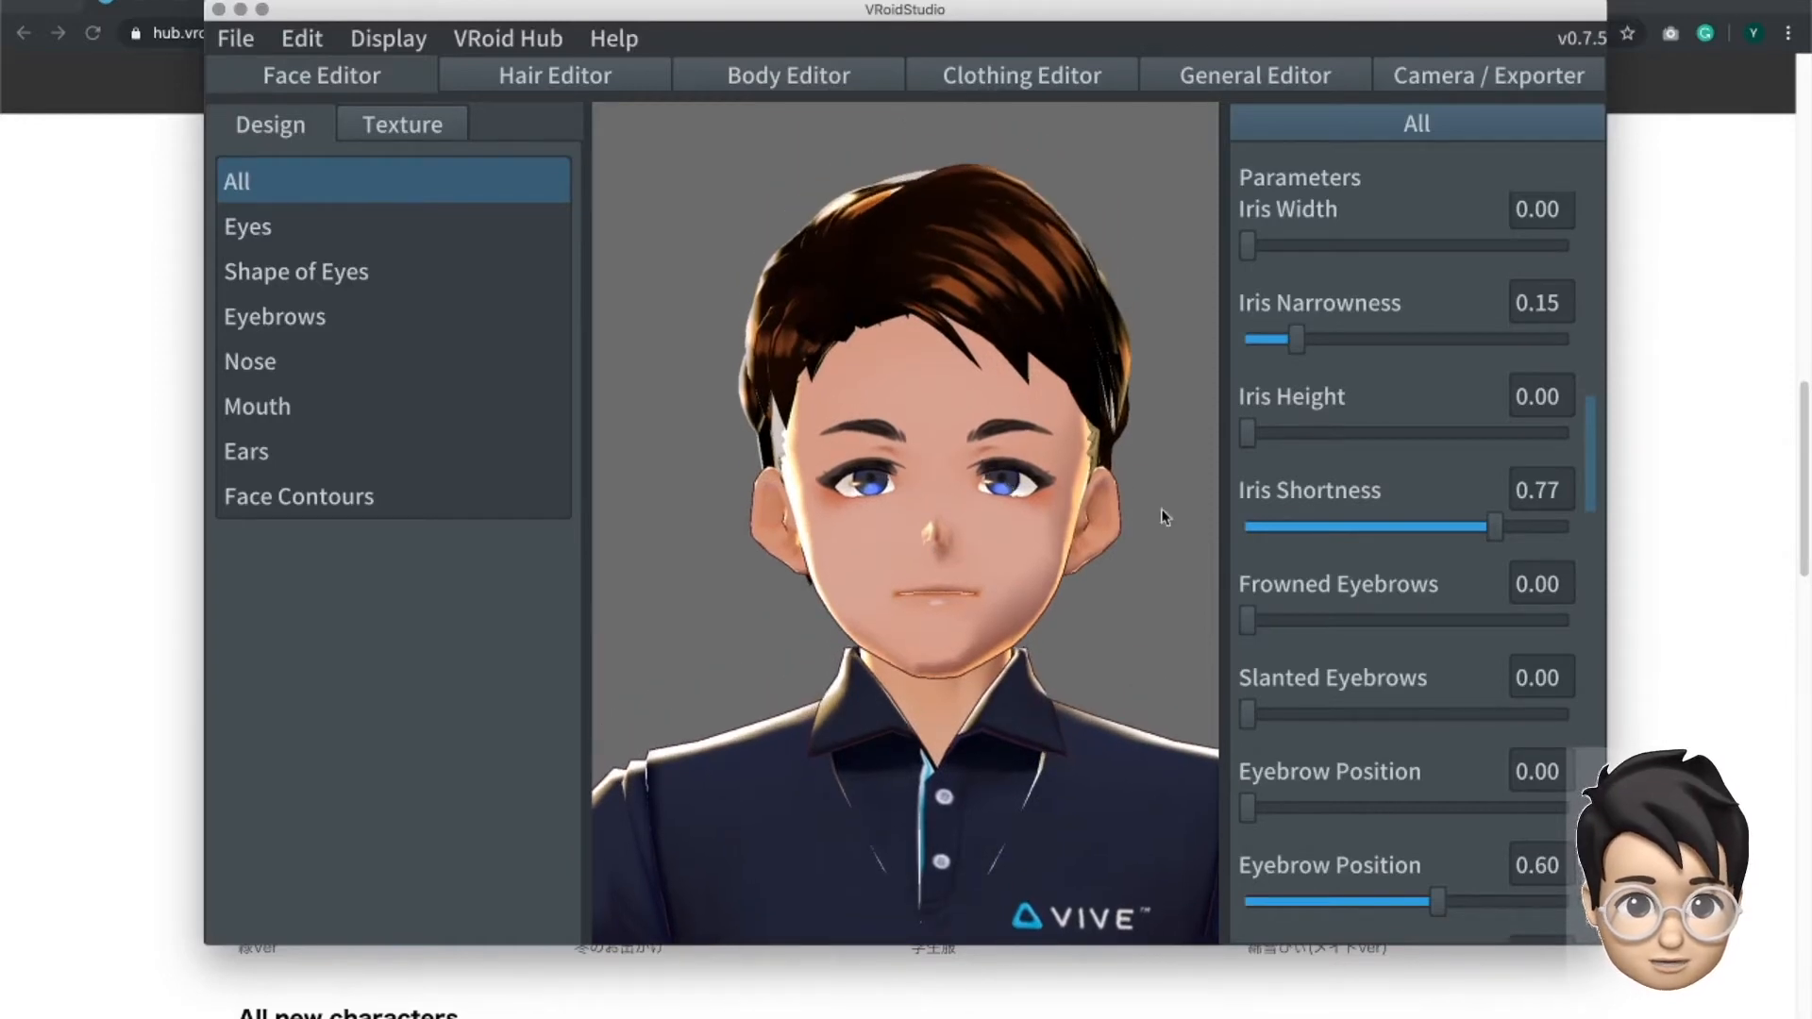
left_click_drag(1585, 460, 1585, 493)
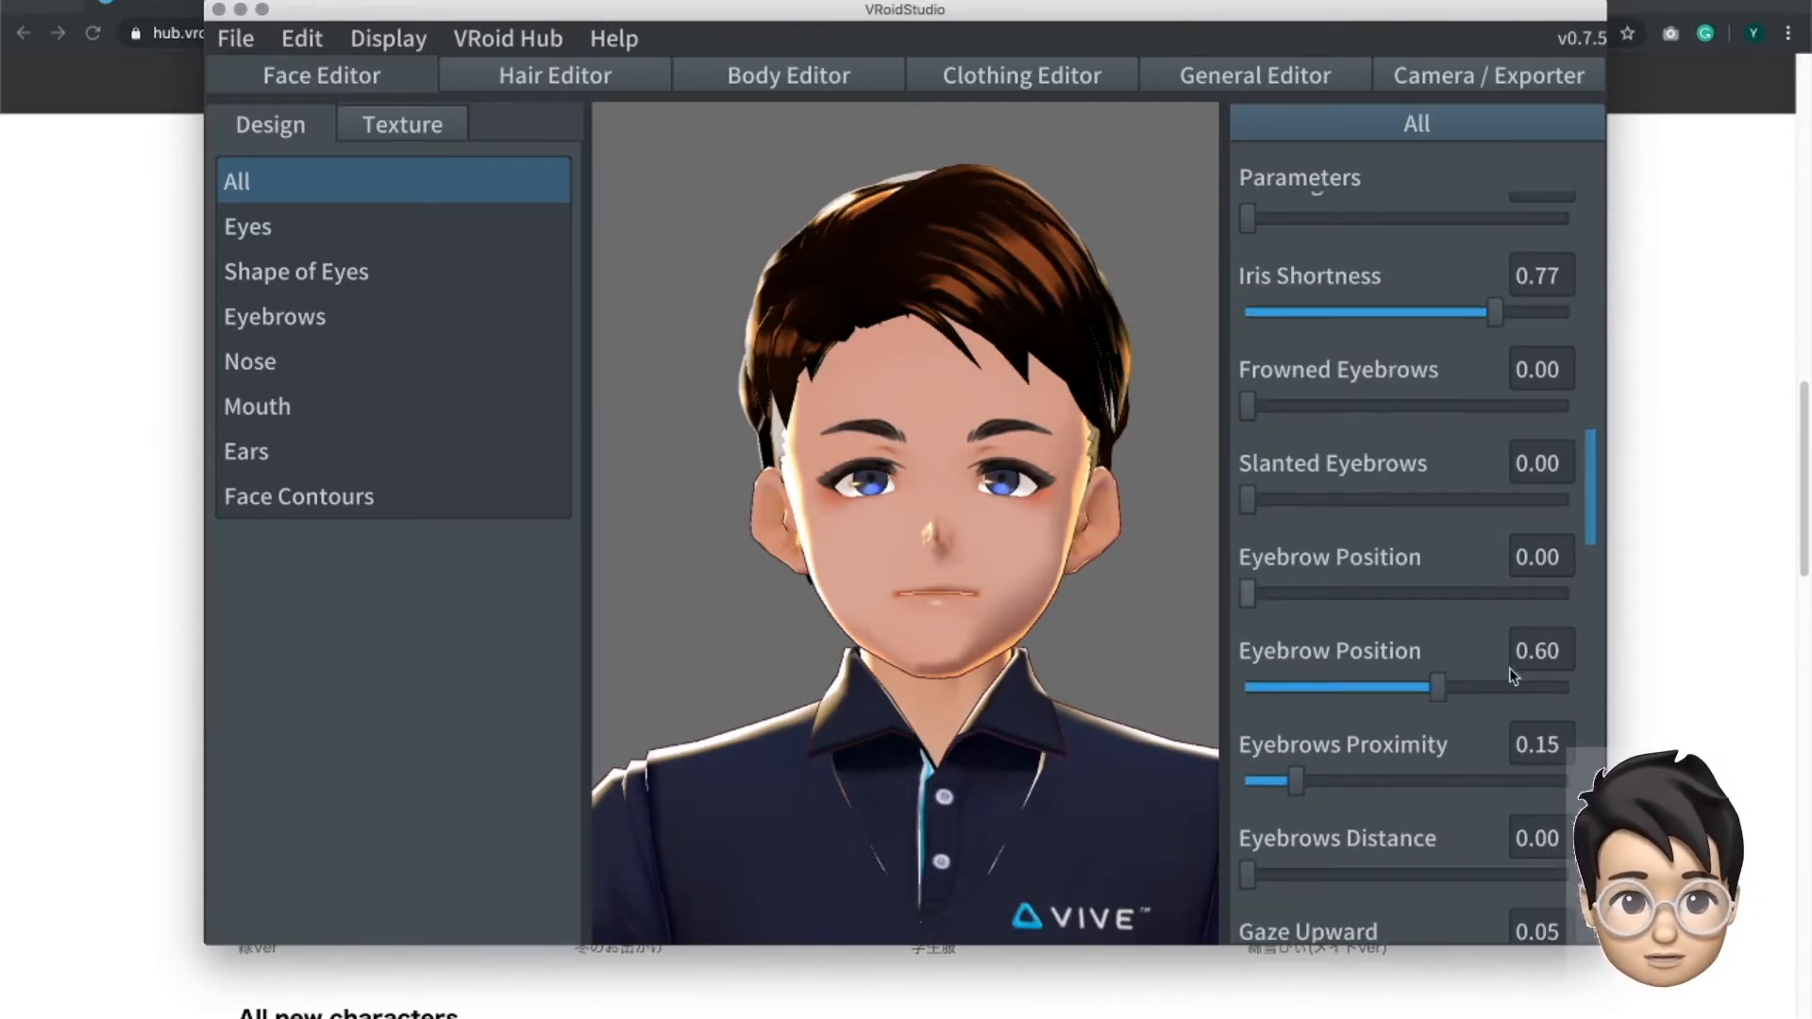
left_click_drag(1589, 498, 1596, 393)
- Set the avatar's Iris Narrowness to its maximum of 1.00
left_click_drag(1266, 495, 1181, 488)
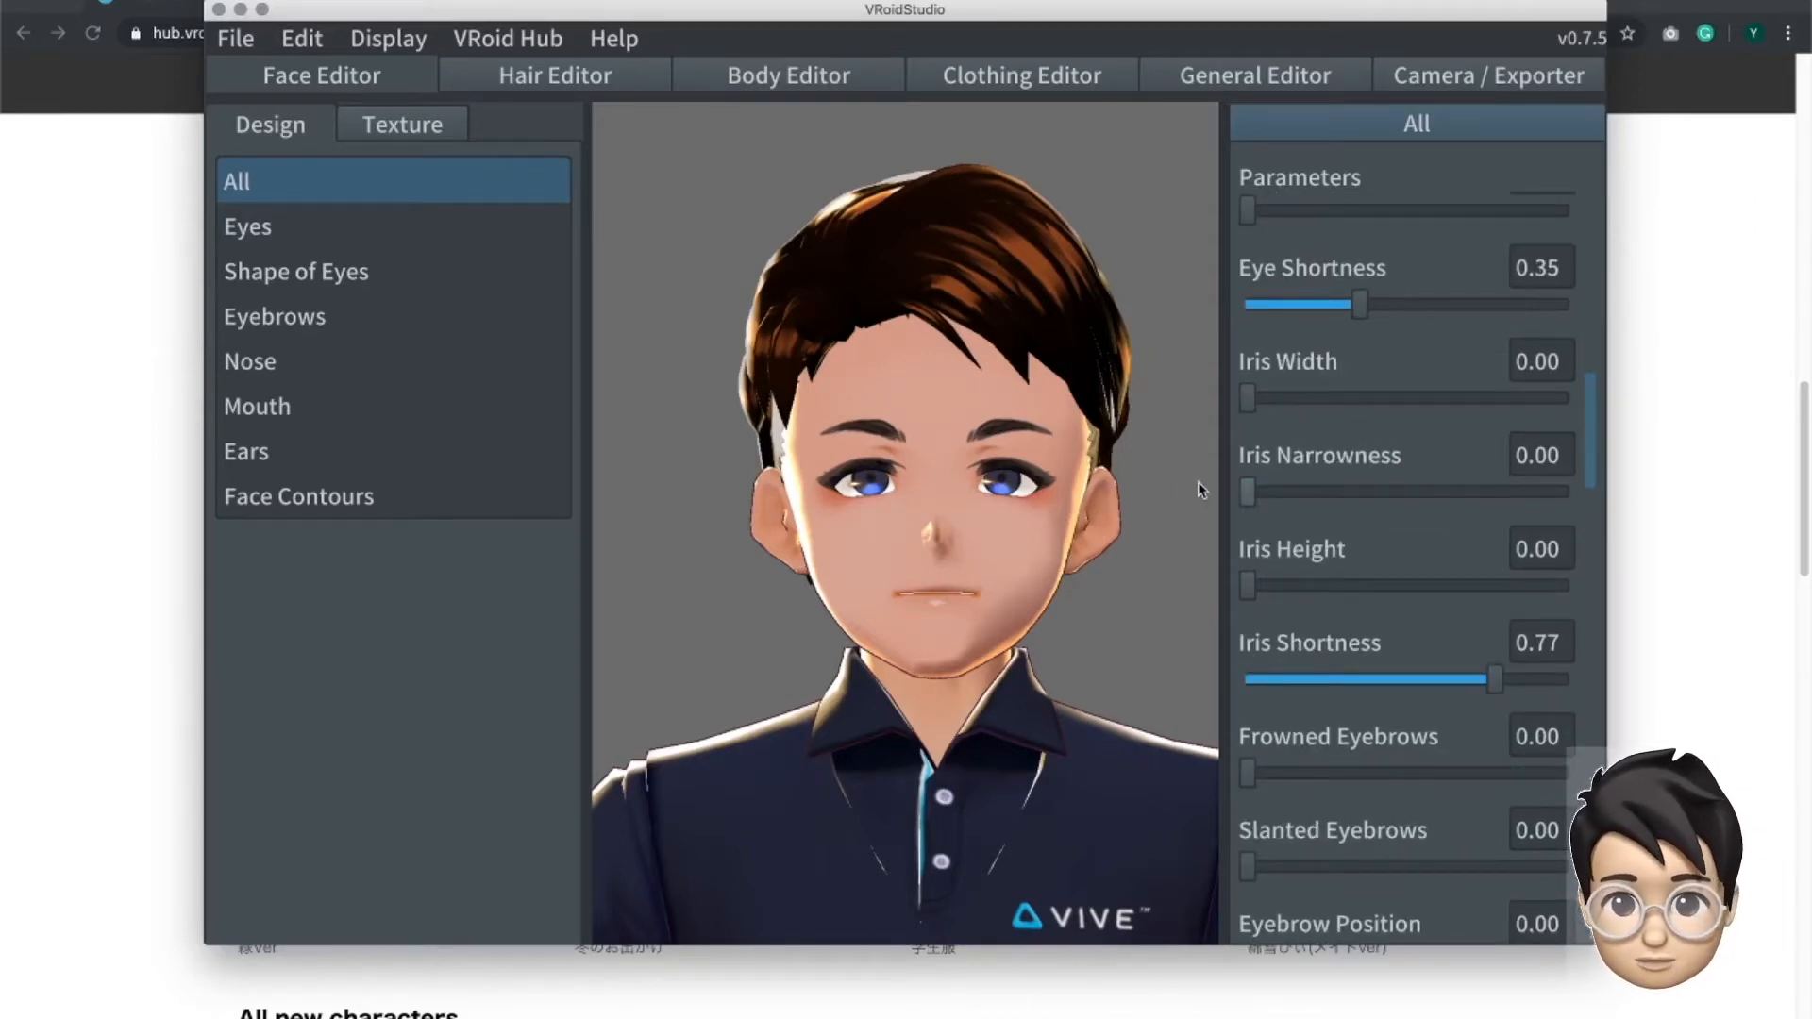
left_click_drag(1286, 491, 1611, 510)
mouse_move(1248, 585)
left_mouse_down()
mouse_move(1568, 591)
mouse_move(1750, 617)
mouse_move(1486, 566)
mouse_move(1226, 574)
left_mouse_up()
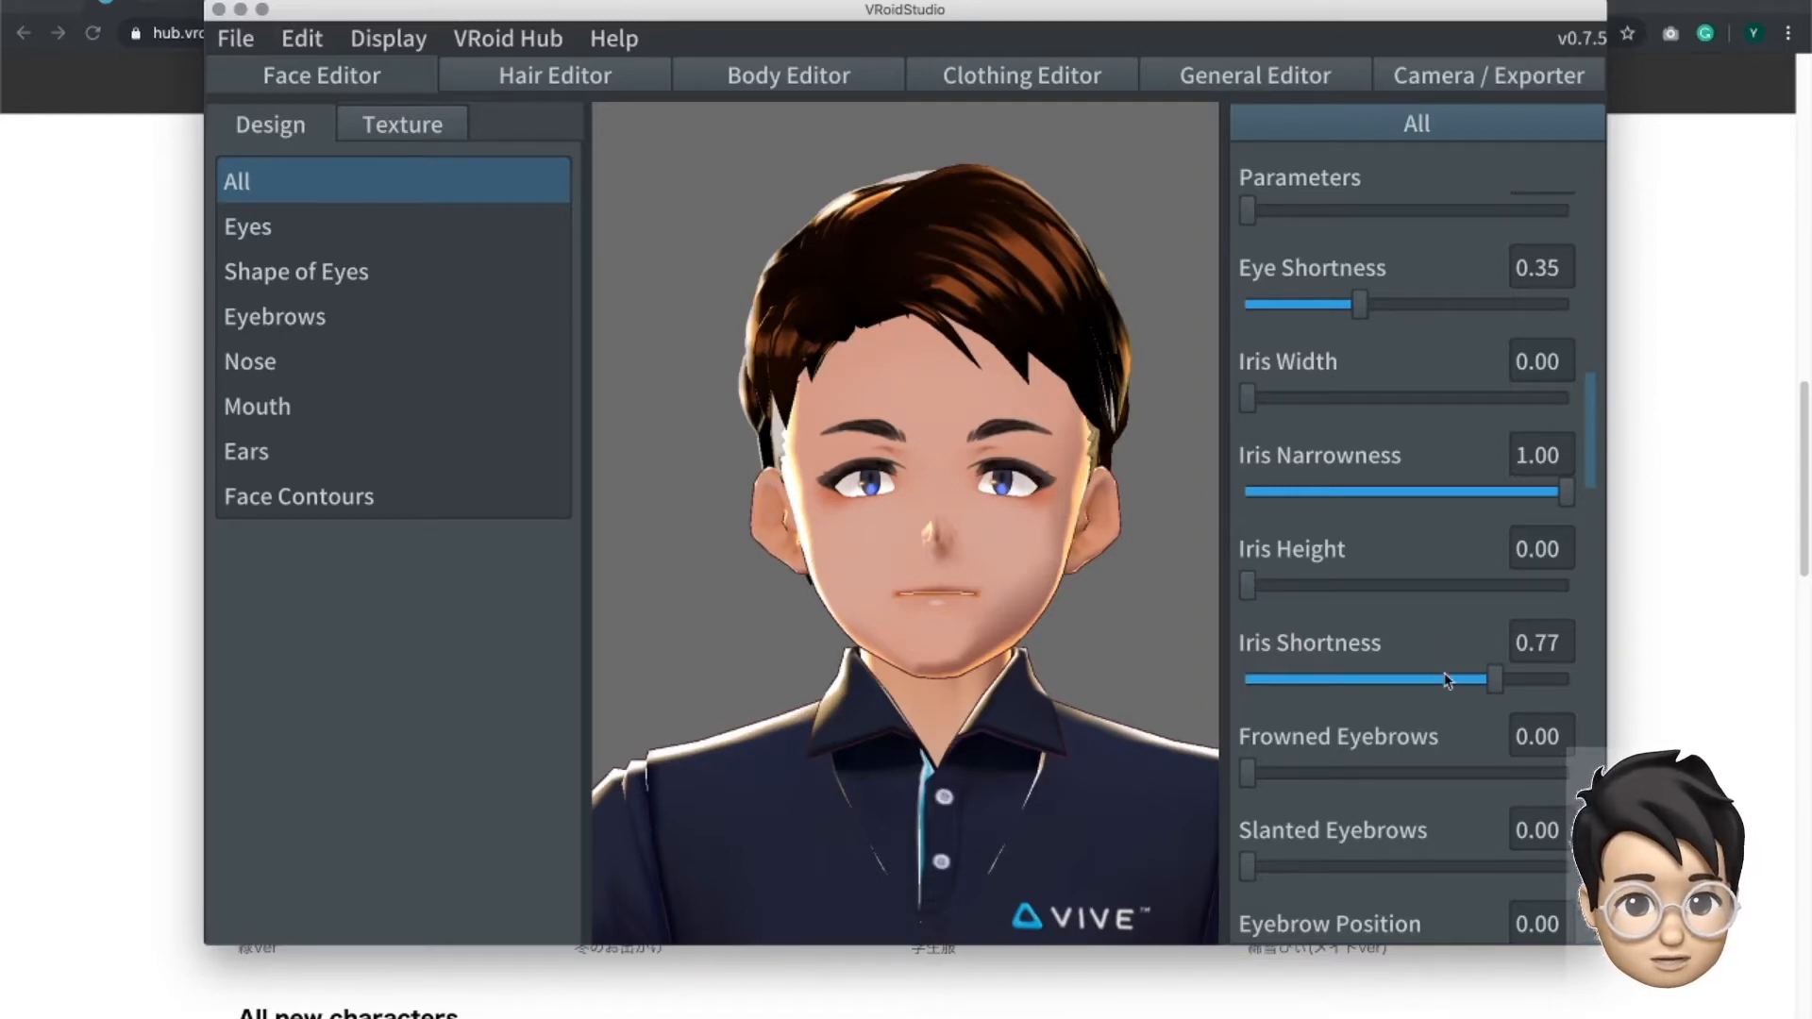
- Try out Iris Shortness and Iris Height at different strengths, leaving Iris Height at 0.00 and Iris Shortness at 1.00
left_click_drag(1493, 681, 1236, 683)
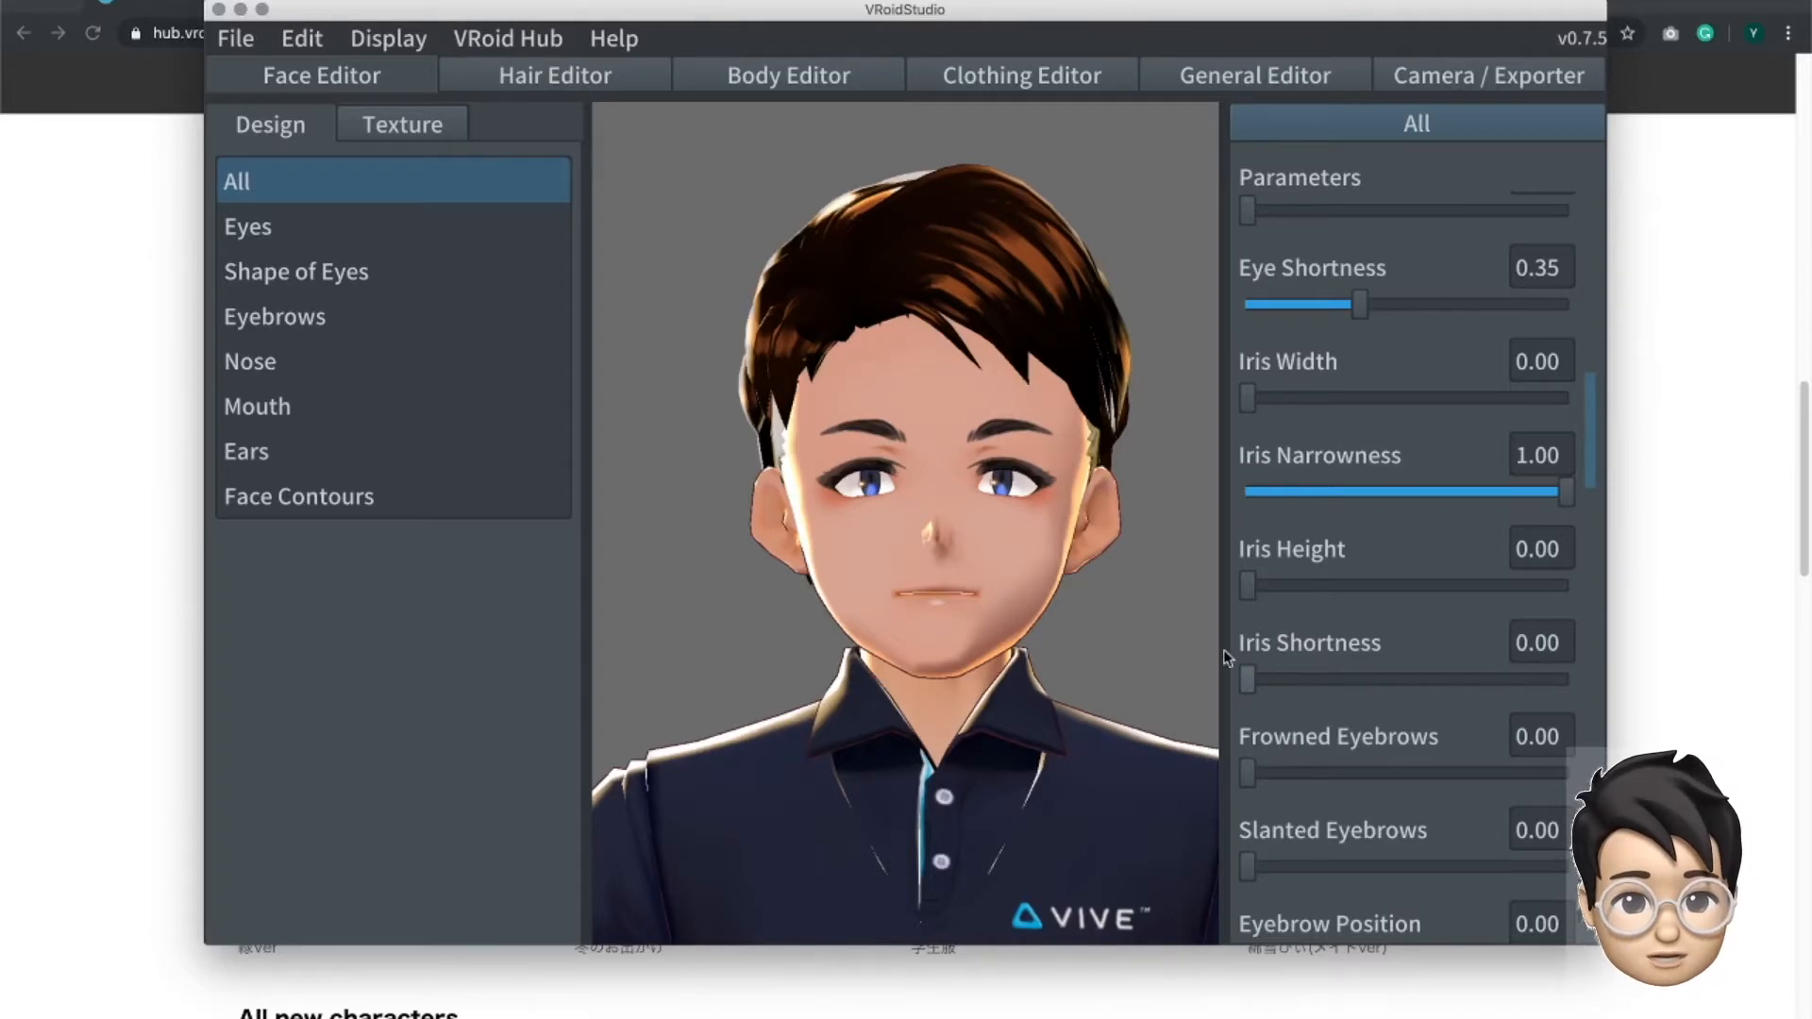
left_click_drag(1239, 587, 1556, 689)
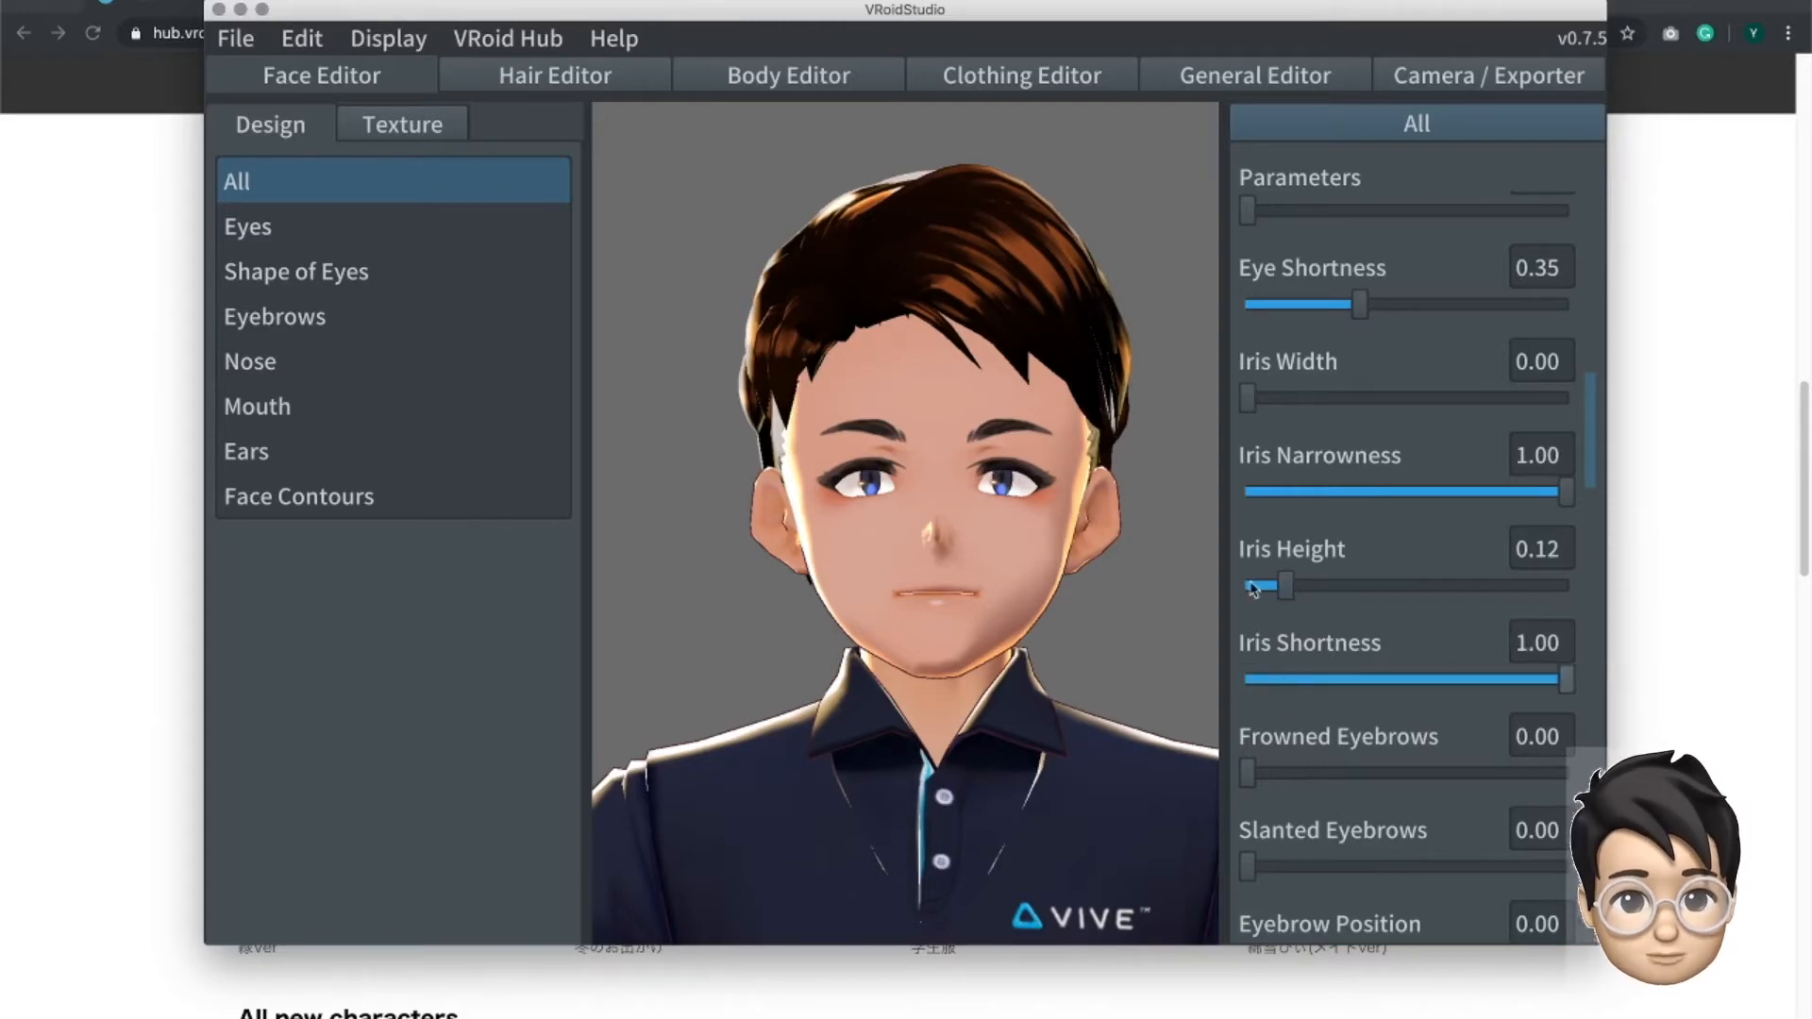
left_click_drag(1284, 587, 1183, 552)
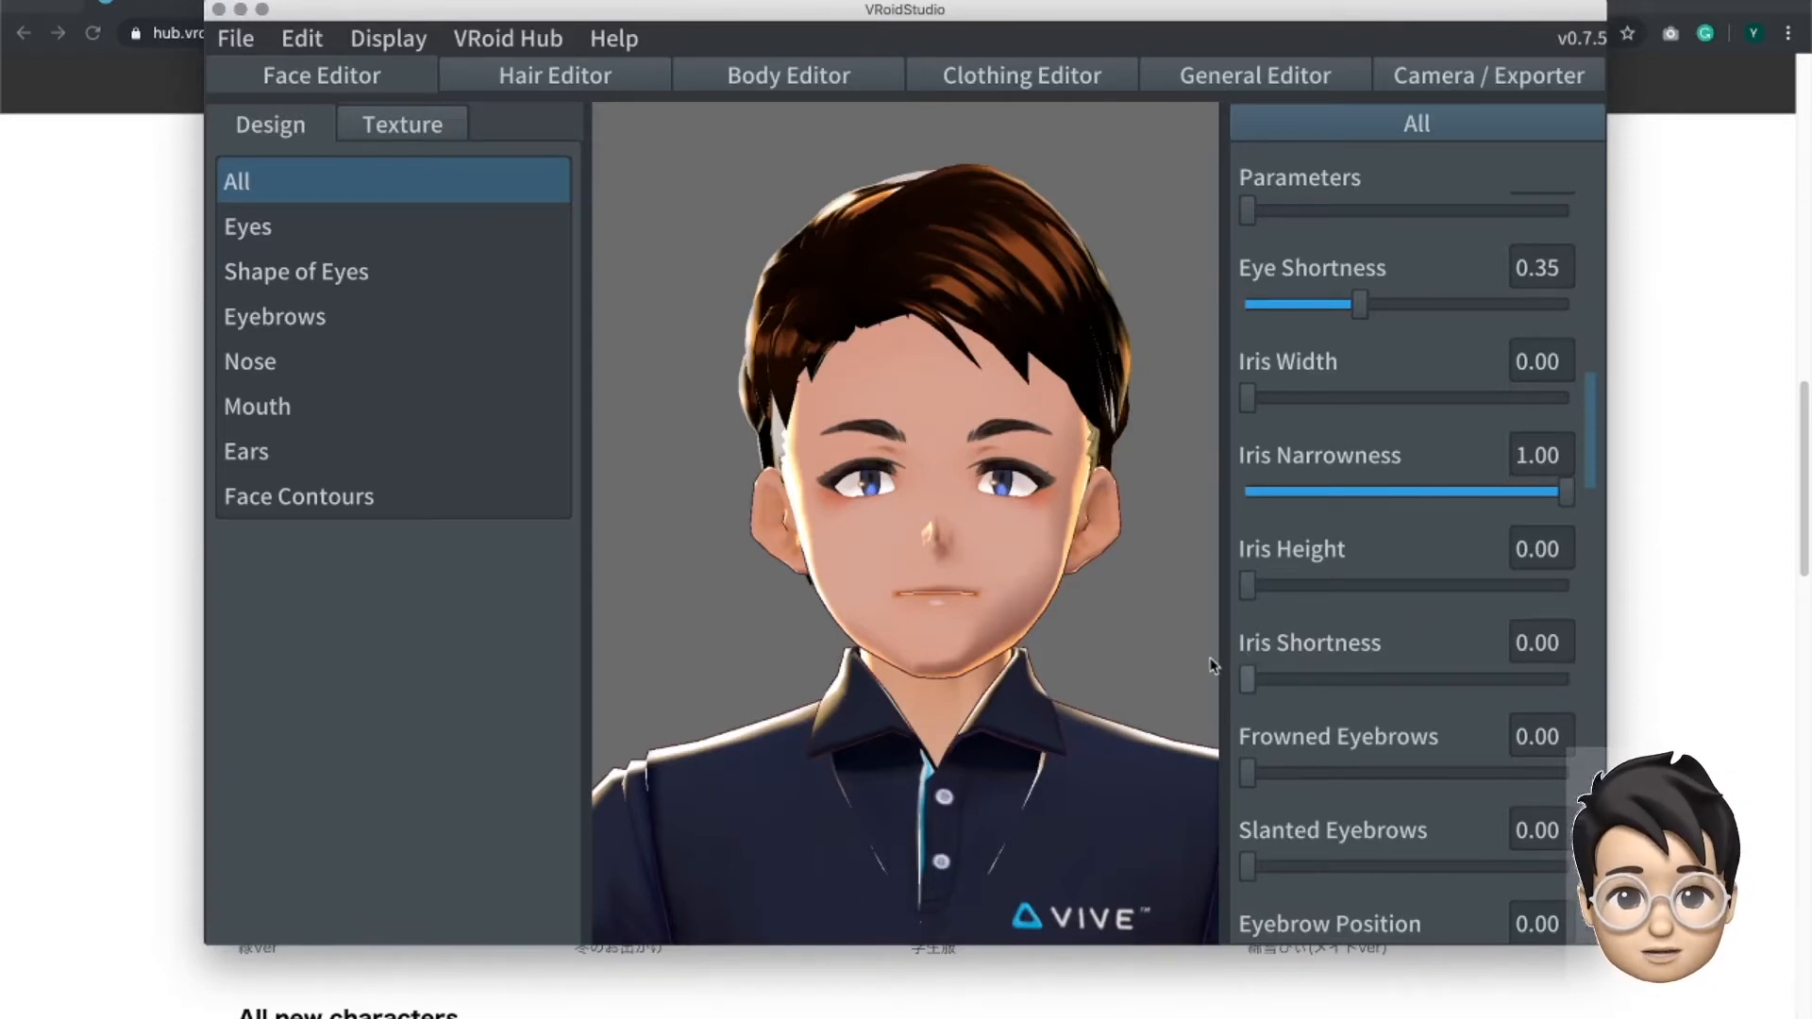
left_click_drag(1253, 679, 1348, 679)
left_click_drag(1577, 723, 1582, 724)
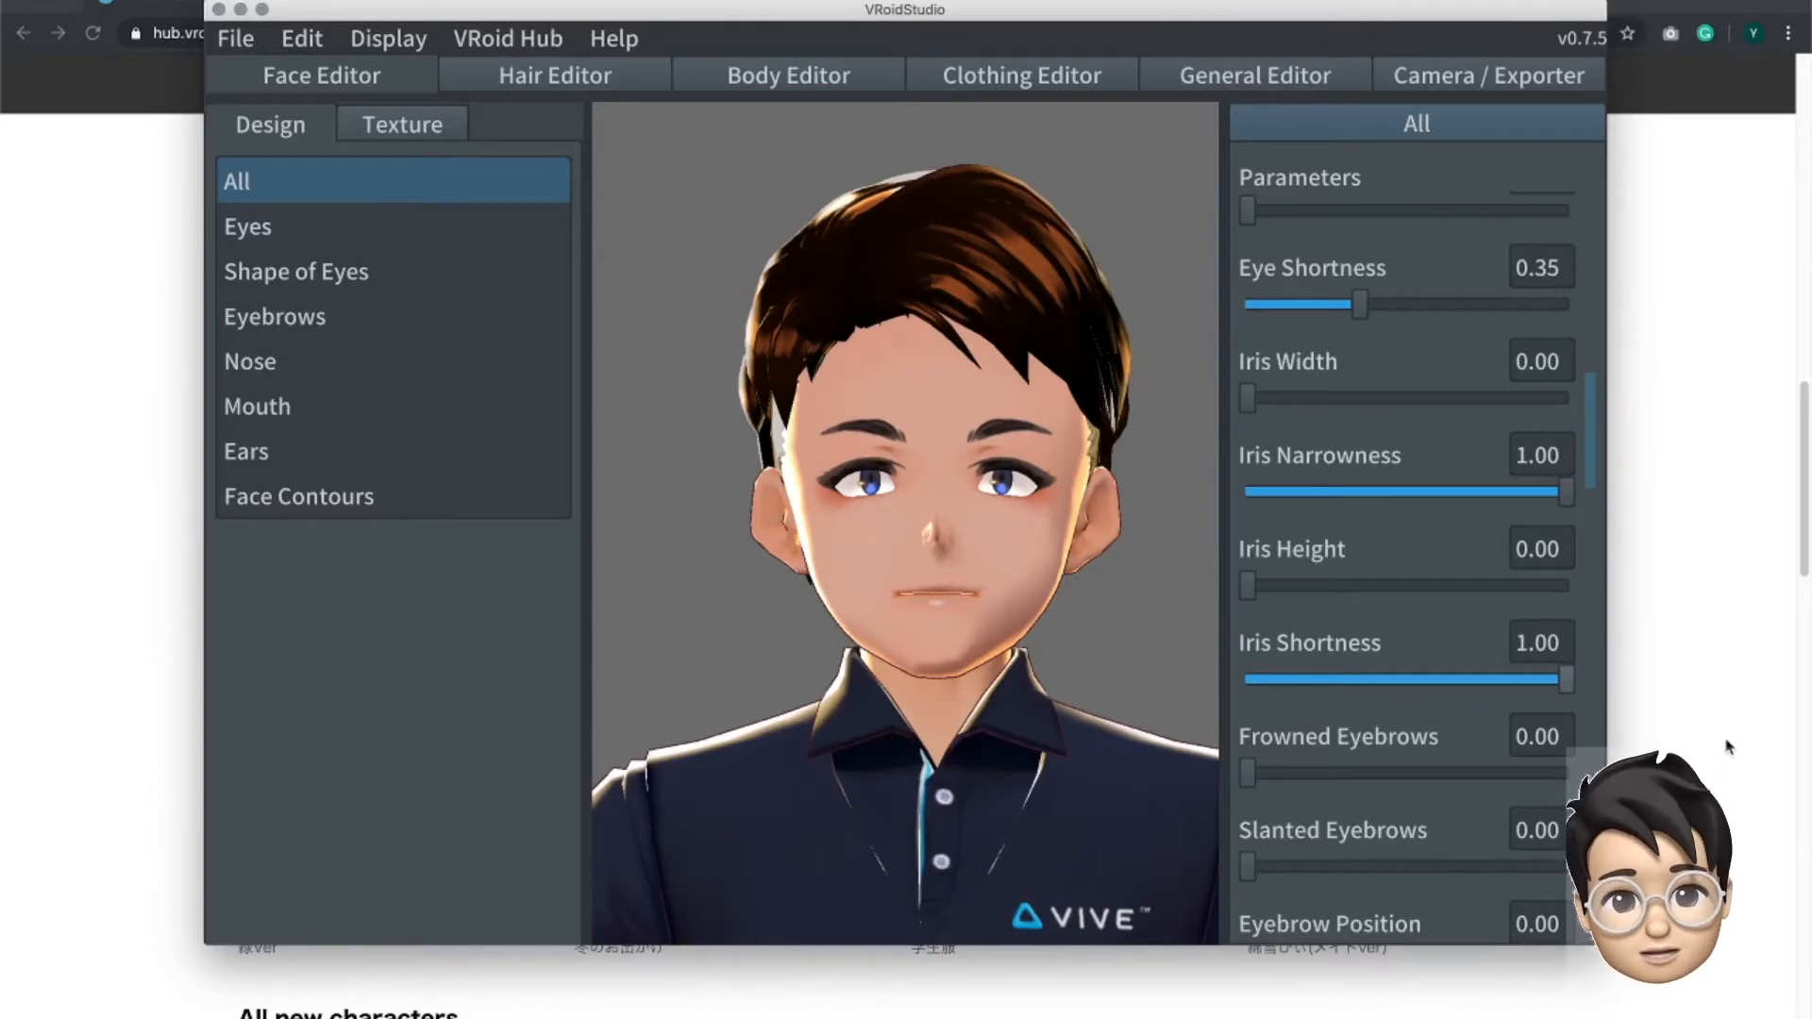
- Set Iris Shortness and Iris Height to 0.00 and Iris Narrowness to 0.25
left_click_drag(1567, 679, 1225, 619)
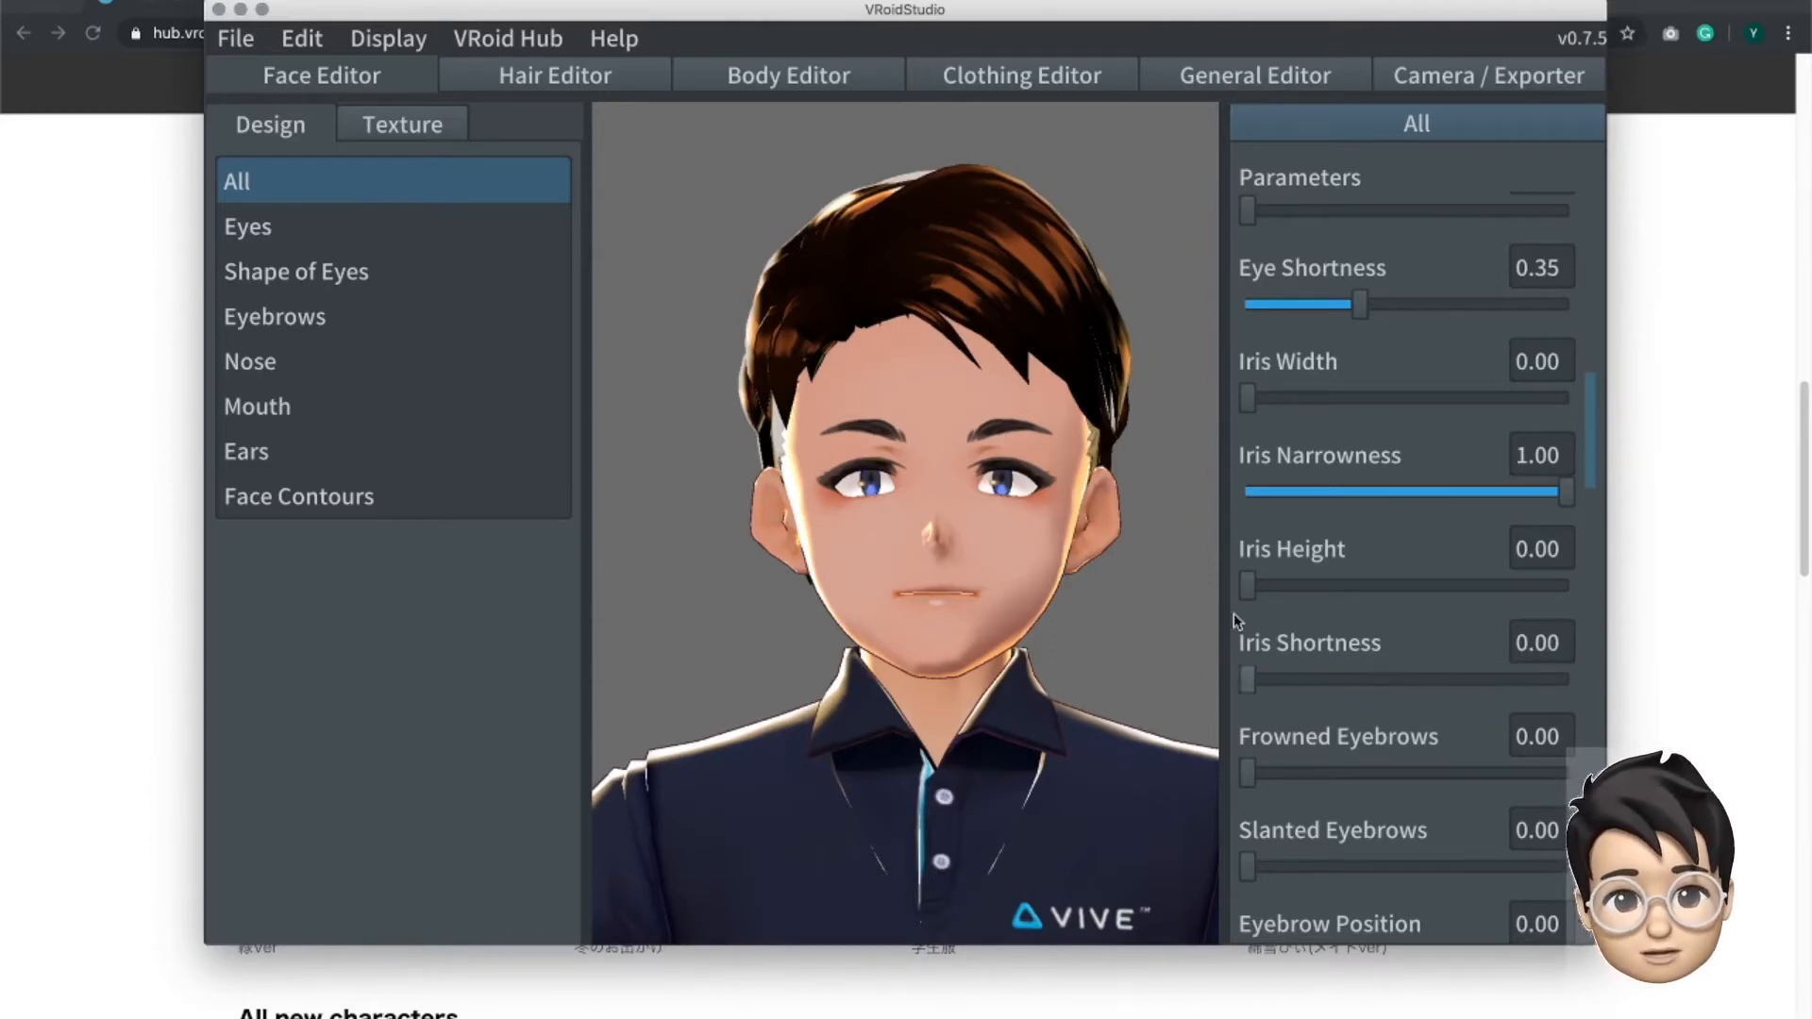
left_click_drag(1403, 589, 1215, 576)
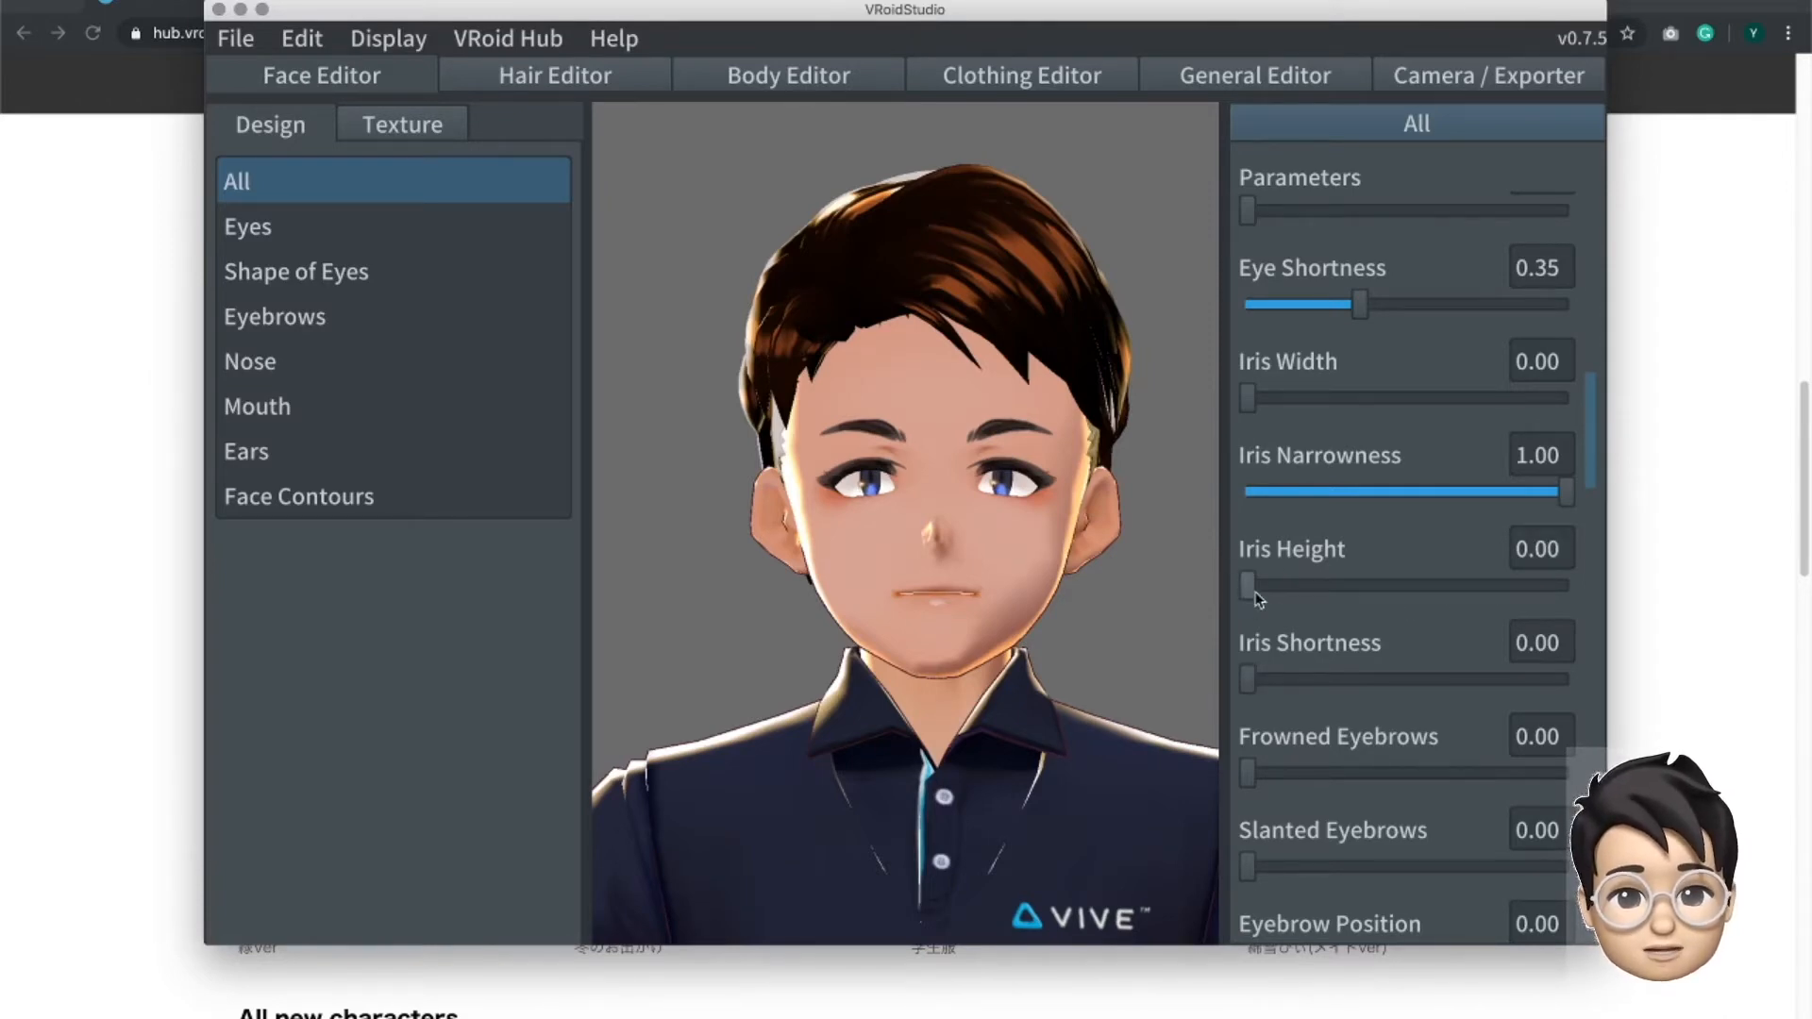
left_click_drag(1567, 491, 1323, 495)
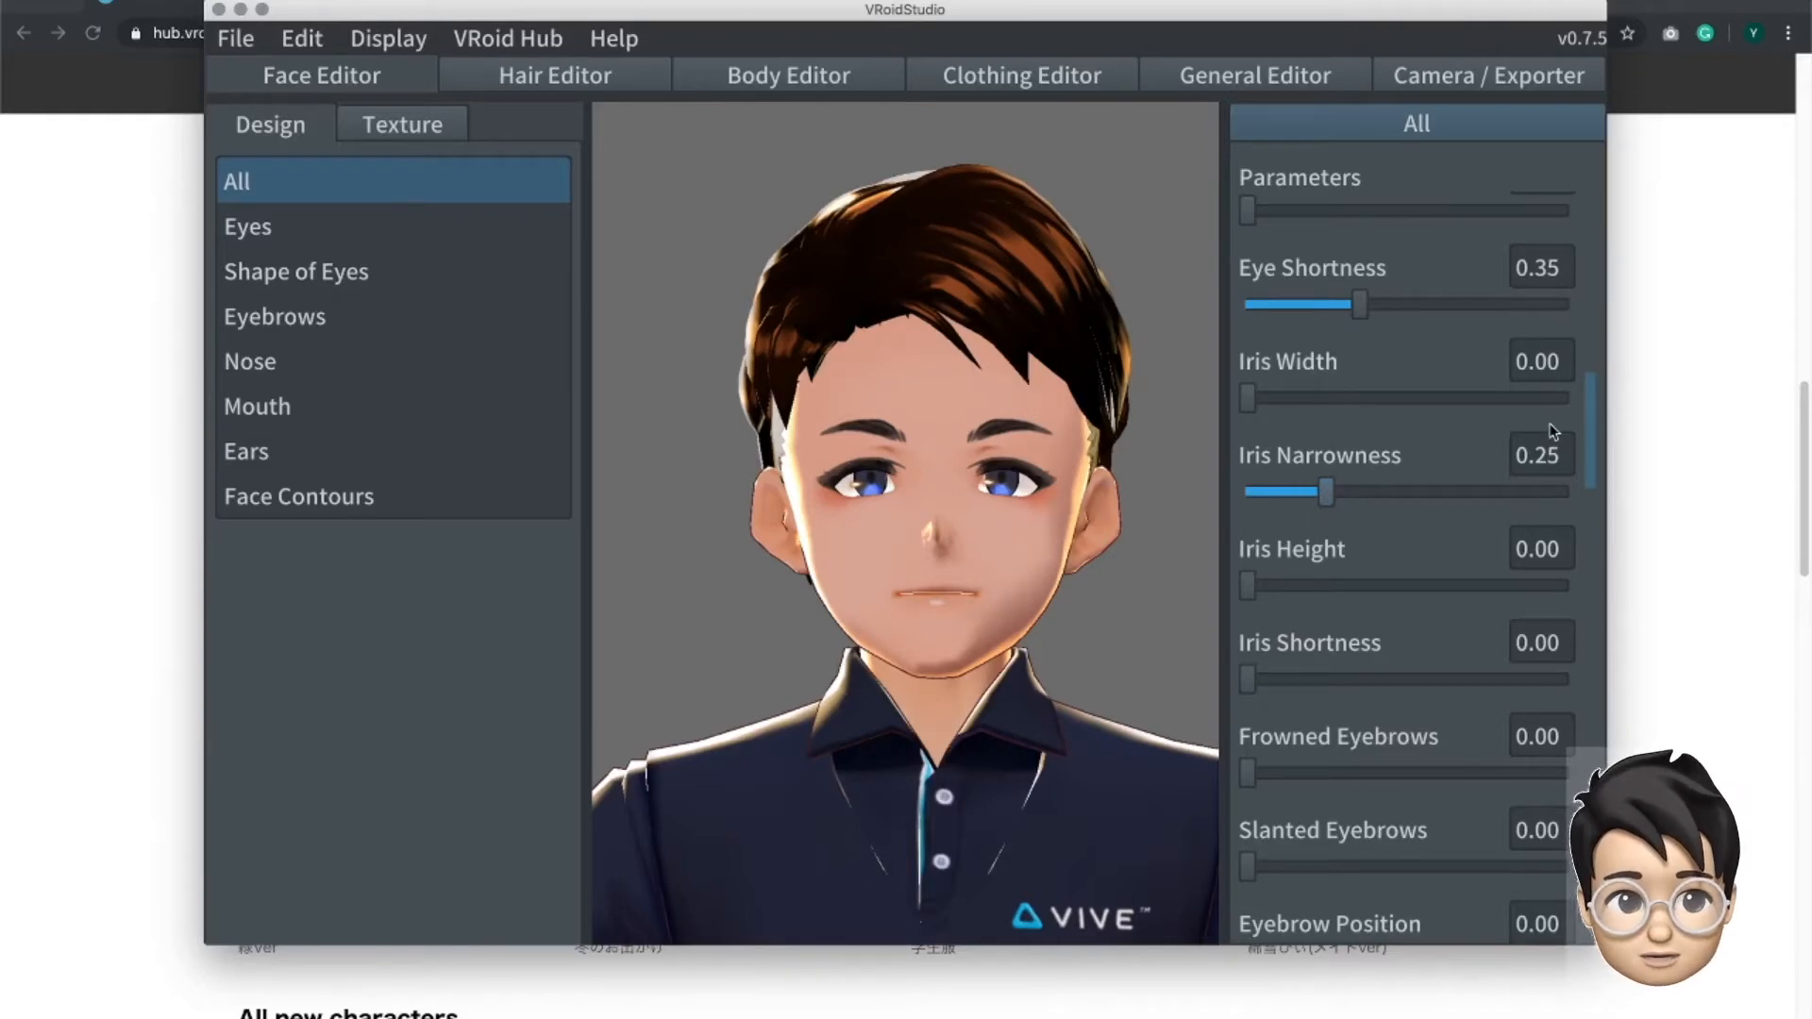
- Look through the remaining face parameters, from eyebrows and gaze down to the chin, ears and head top
scroll(1585, 456, "down", 2)
scroll(1589, 461, "down", 2)
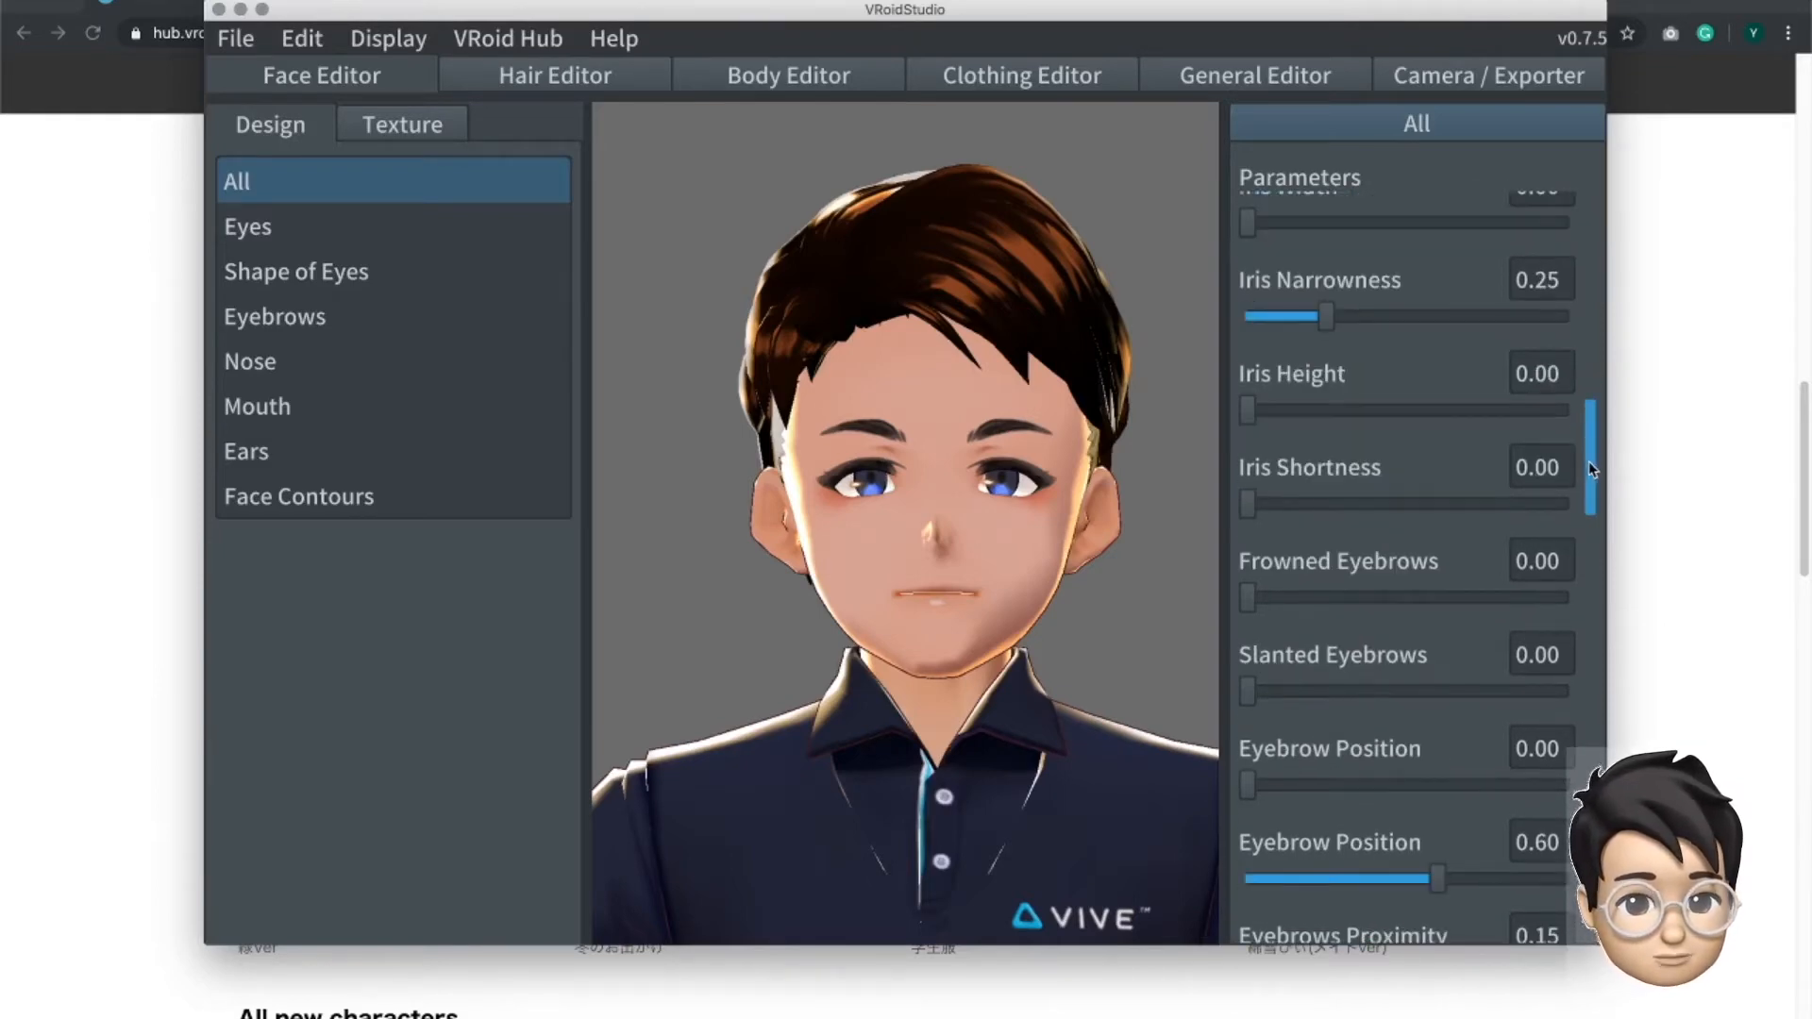
scroll(1462, 665, "down", 4)
mouse_move(1265, 629)
left_mouse_down()
mouse_move(1395, 641)
mouse_move(1265, 630)
left_mouse_up()
left_click_drag(1644, 659, 1265, 629)
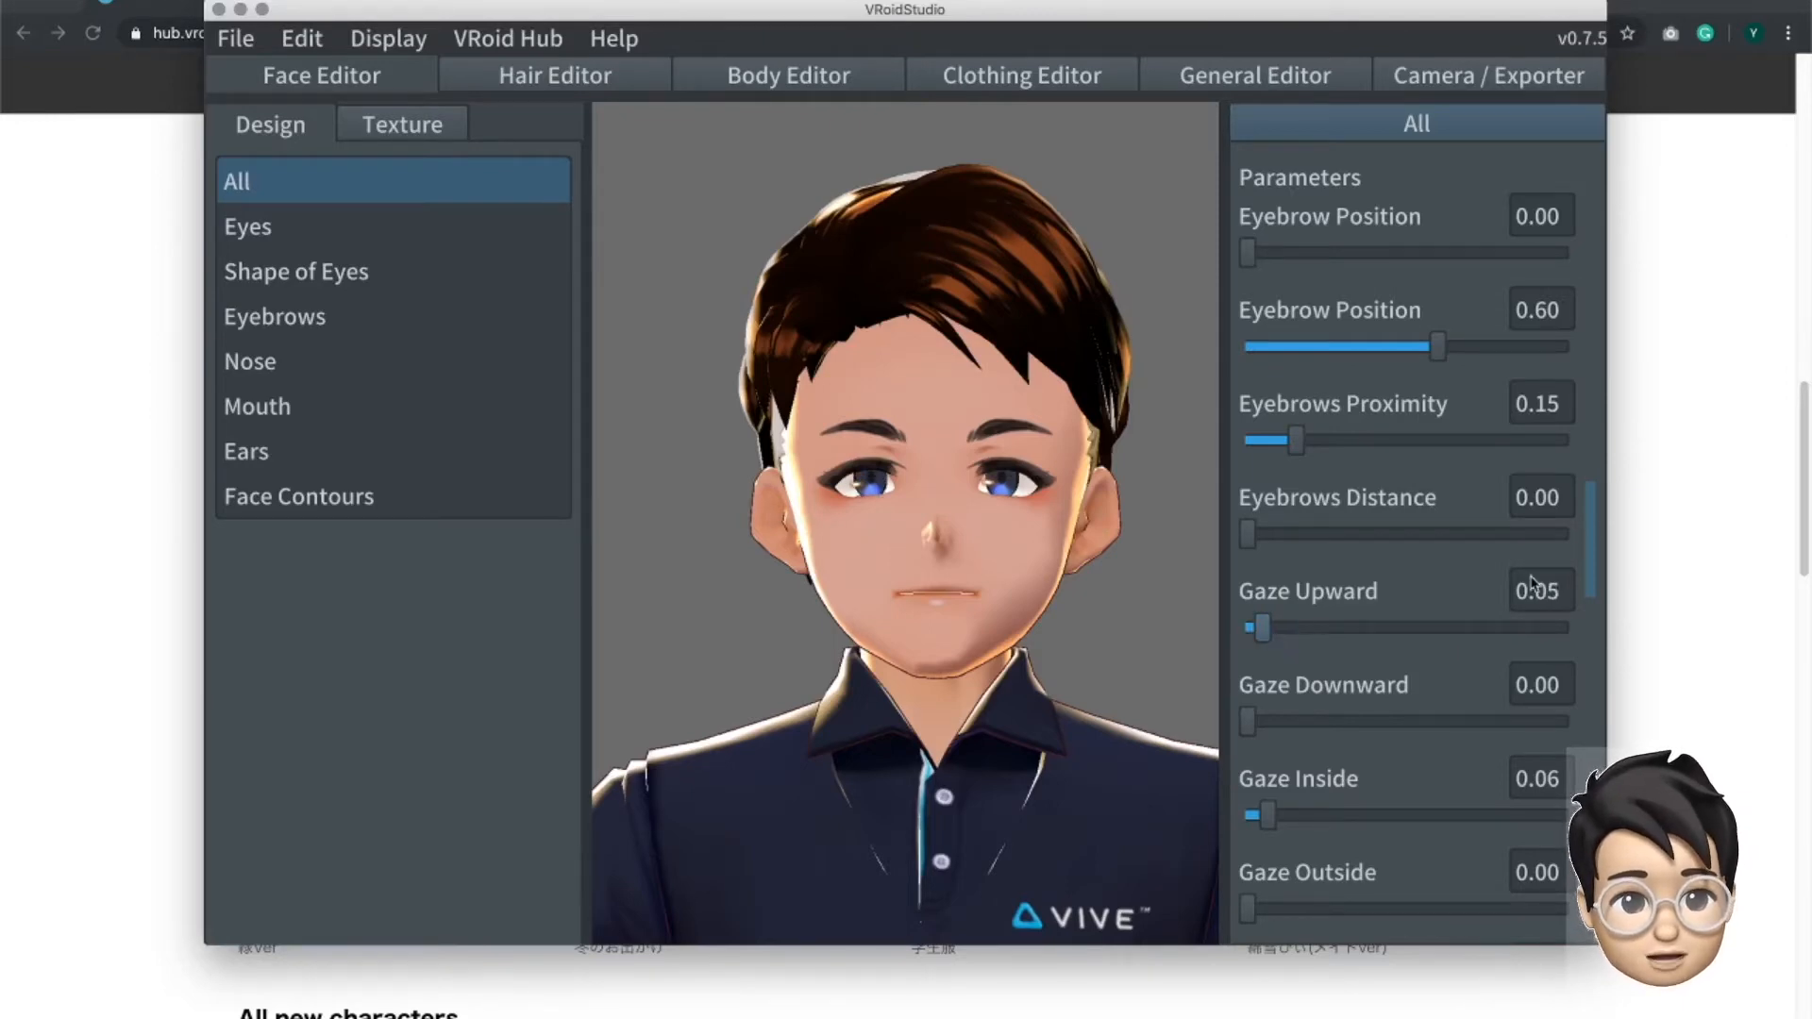
scroll(1587, 534, "down", 1)
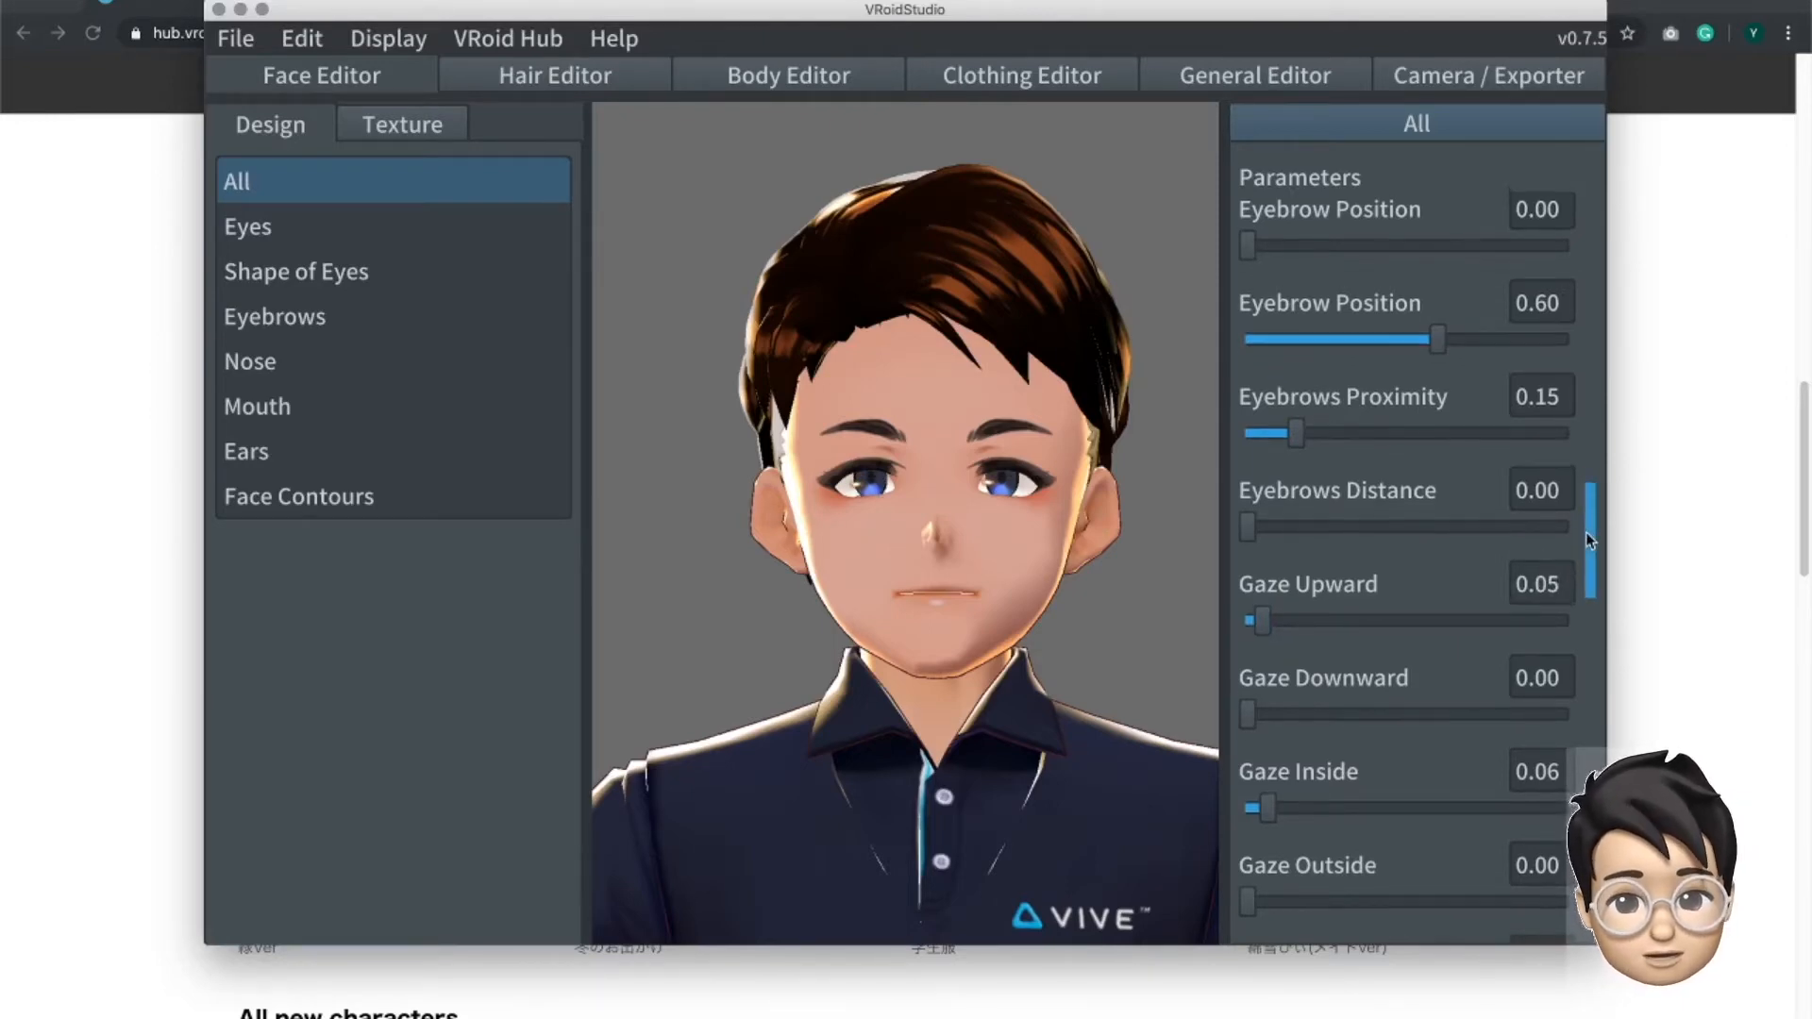
left_click_drag(1585, 530, 1591, 930)
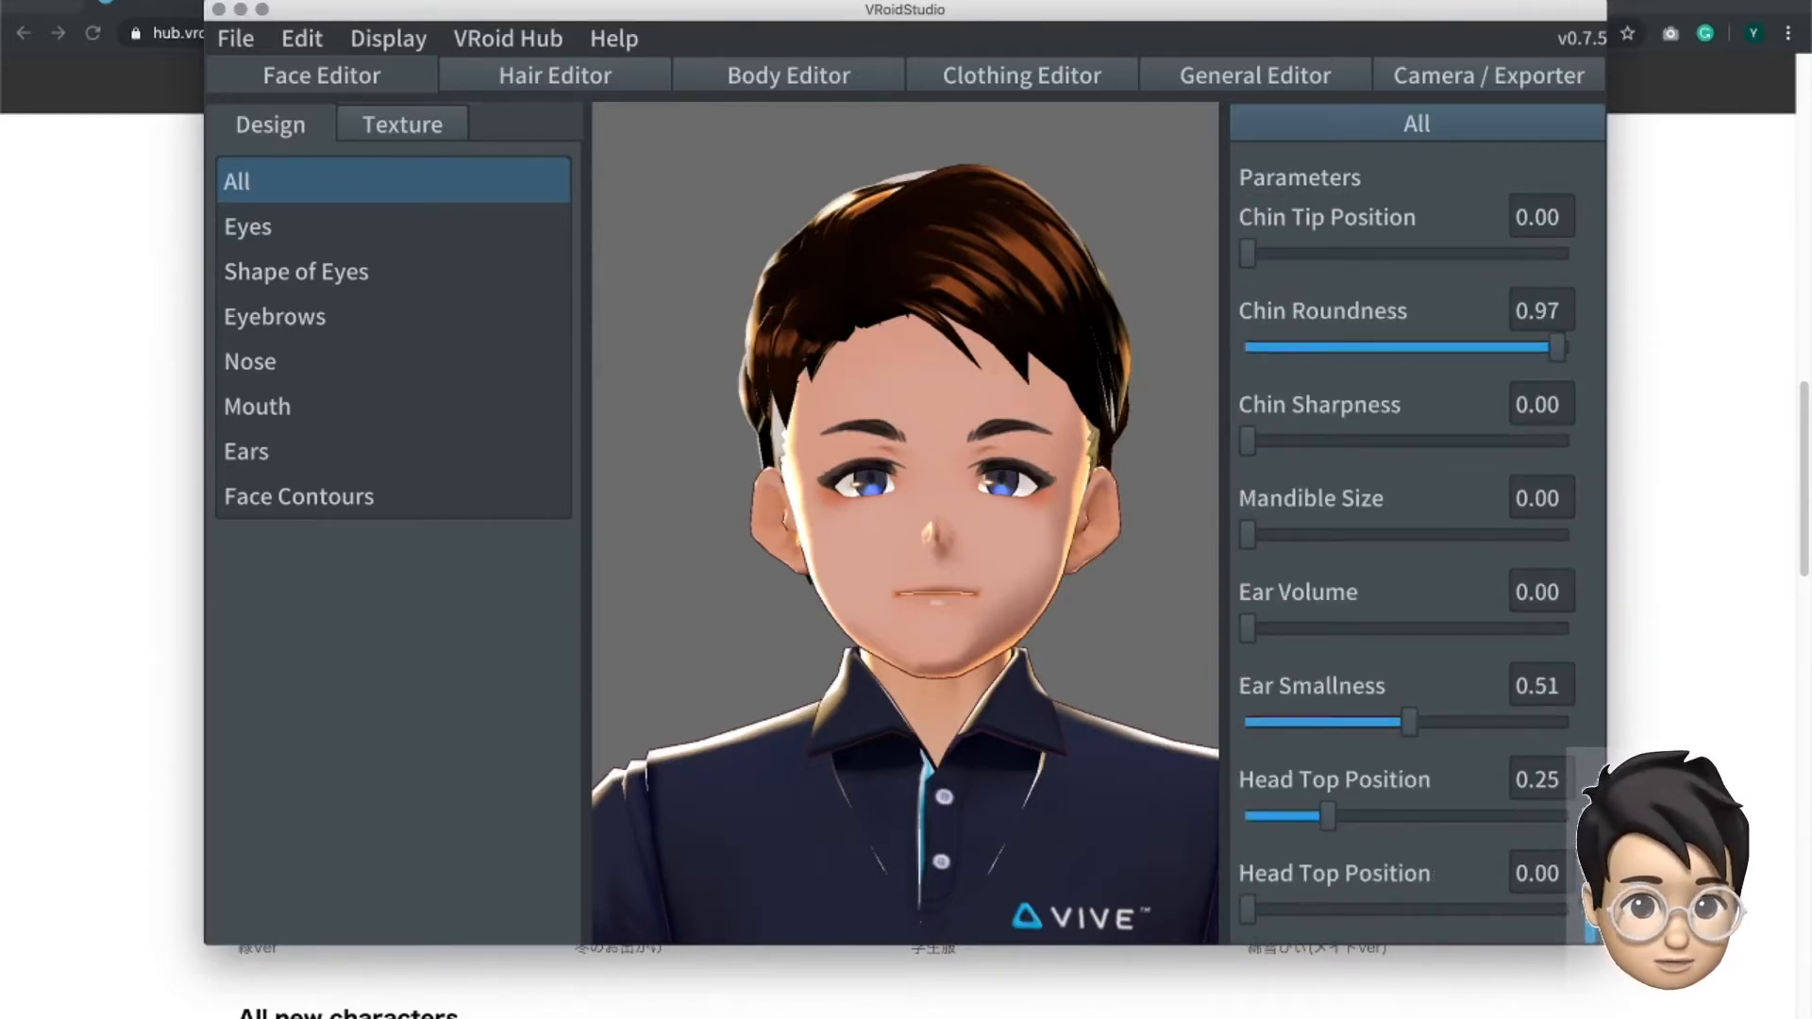
scroll(1406, 567, "up", 4)
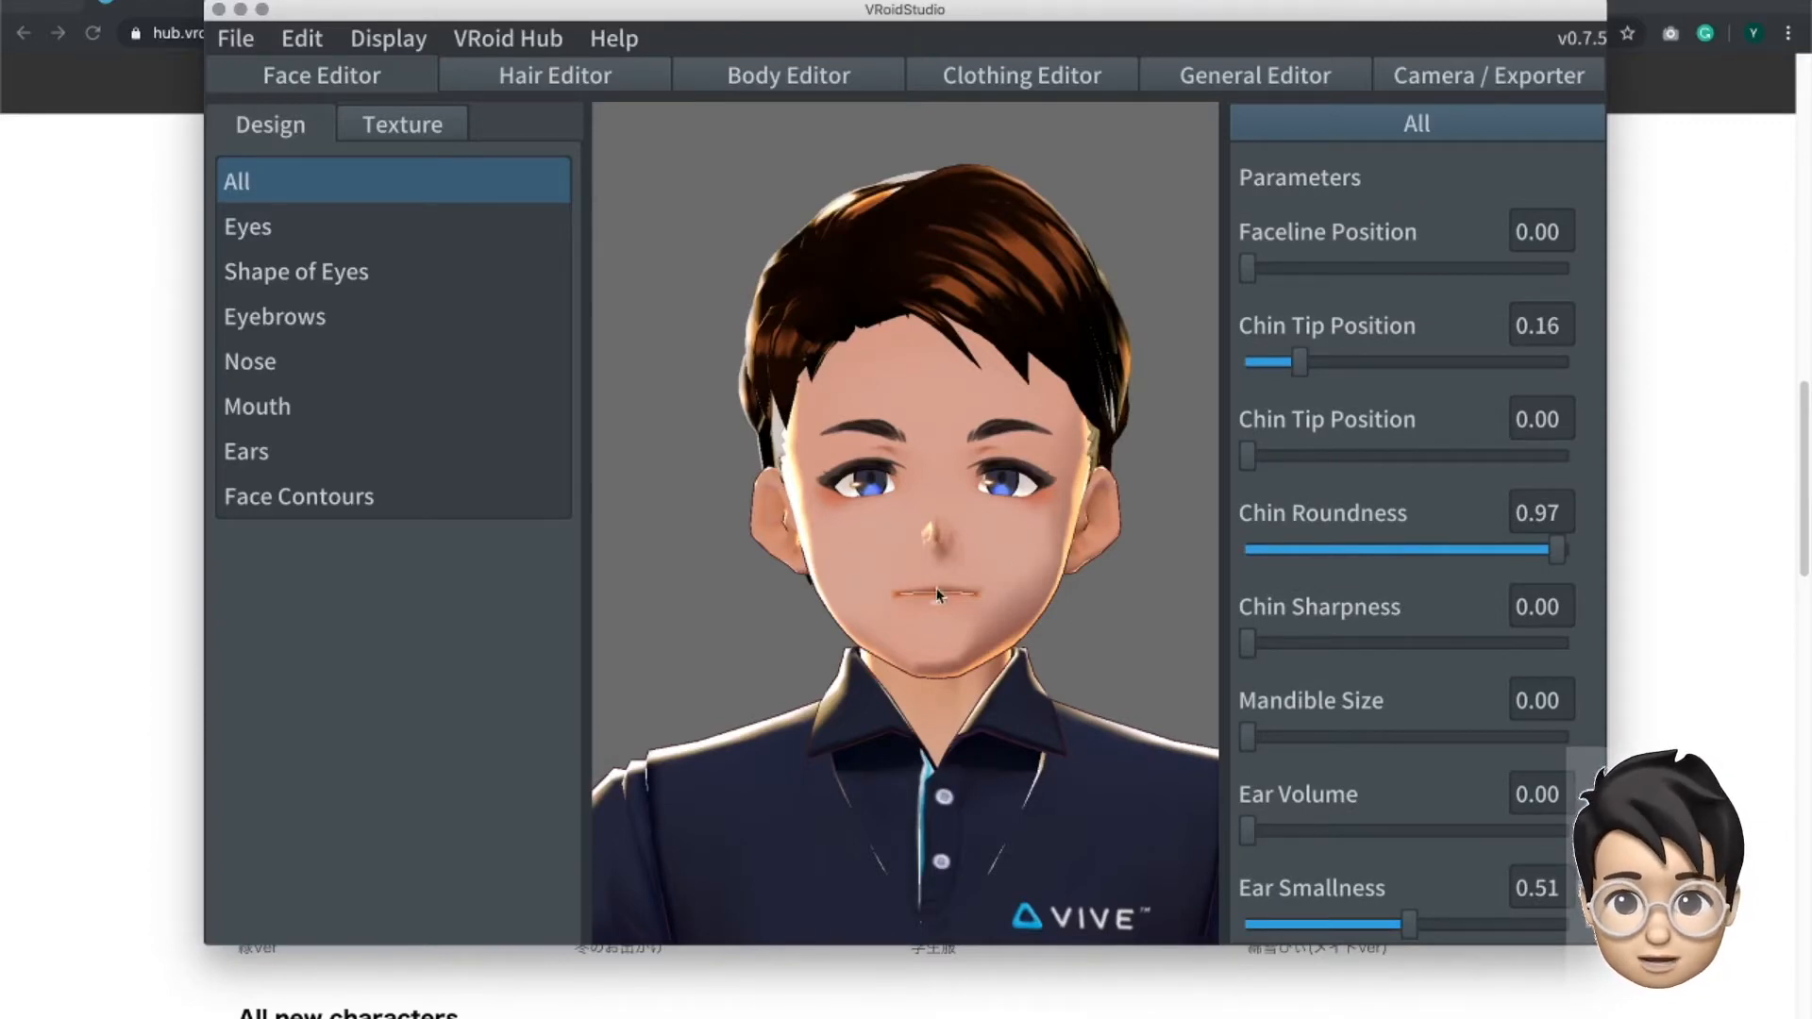
- Open the face textures and look at the eyebrow layers and the expanded mouth layers
left_click(381, 122)
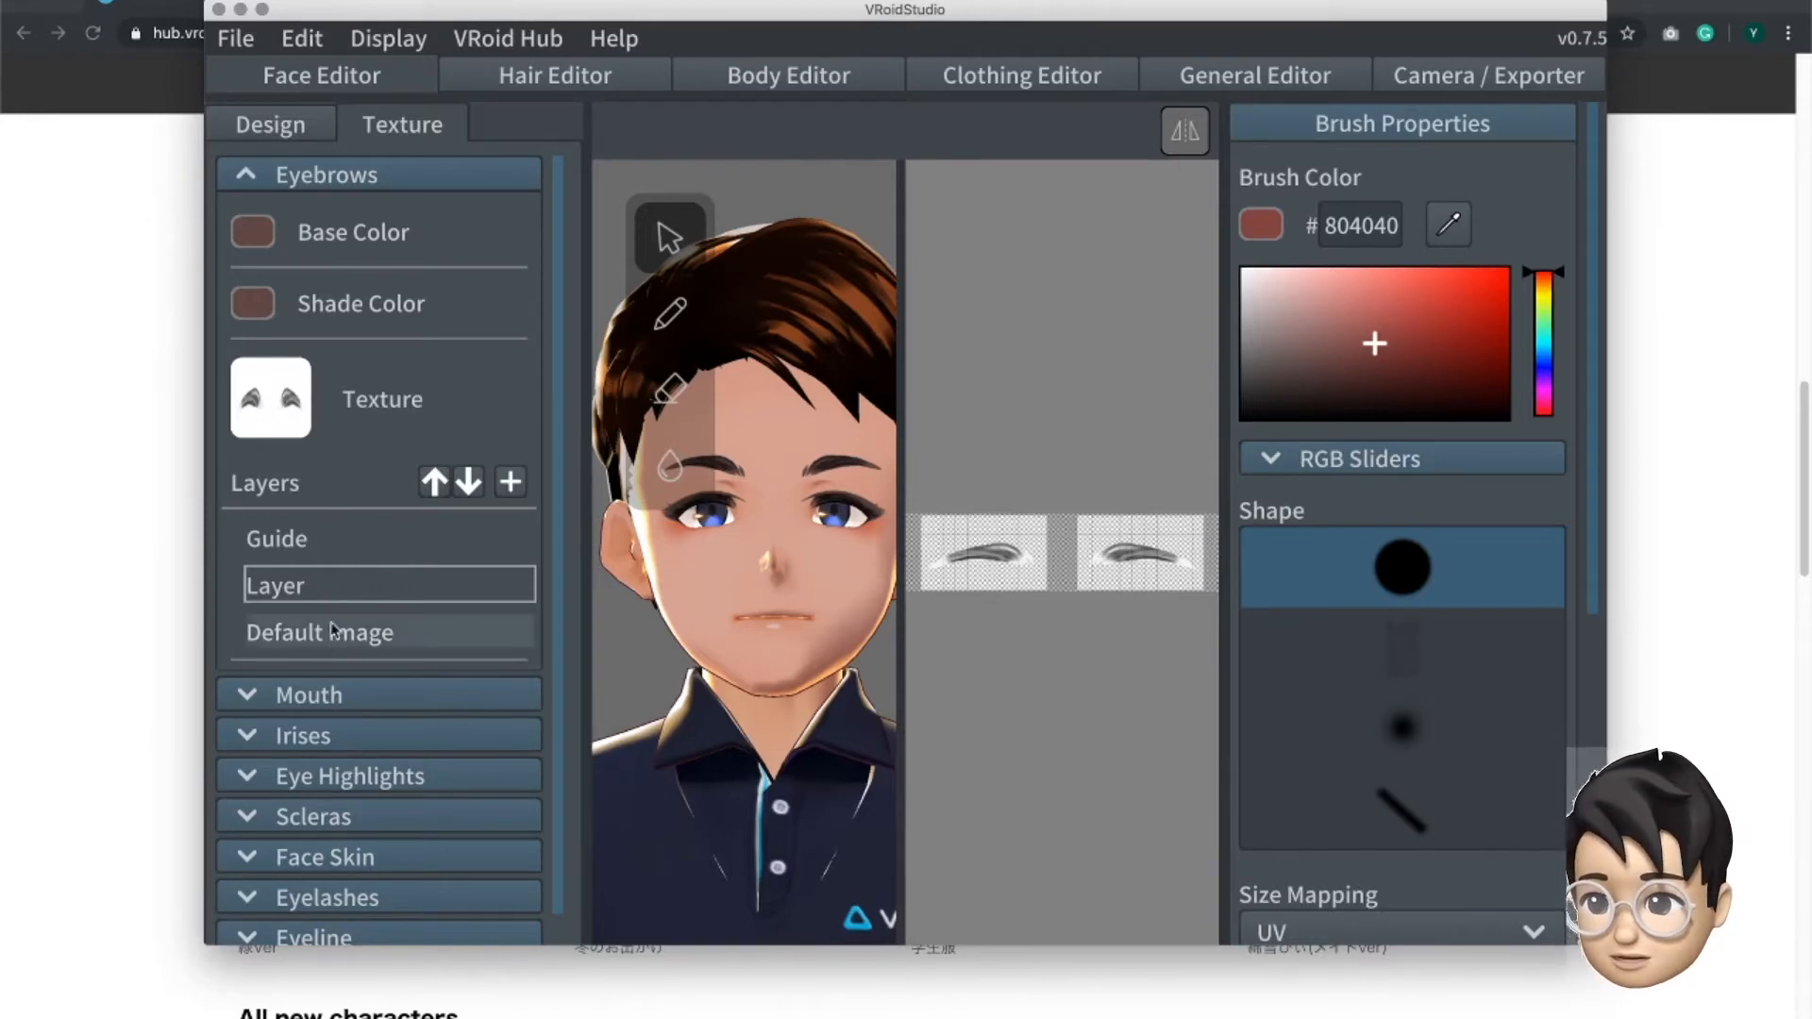
scroll(340, 614, "down", 1)
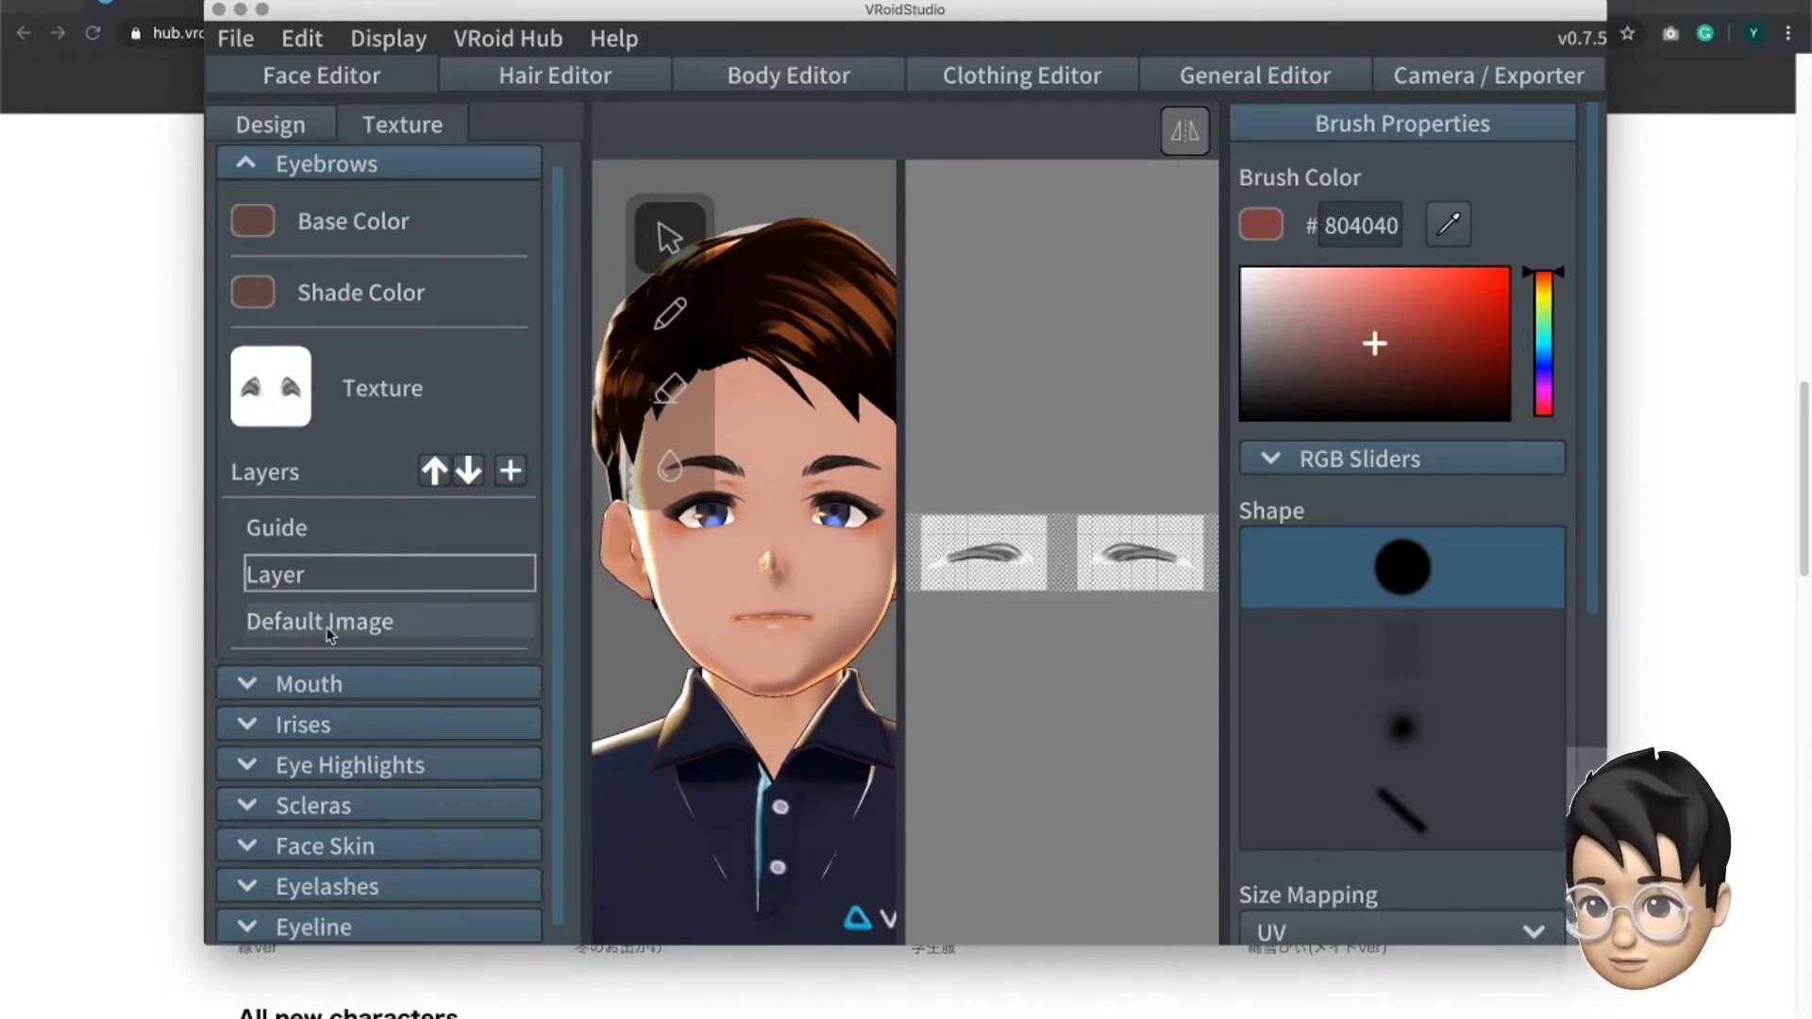
scroll(364, 671, "down", 1)
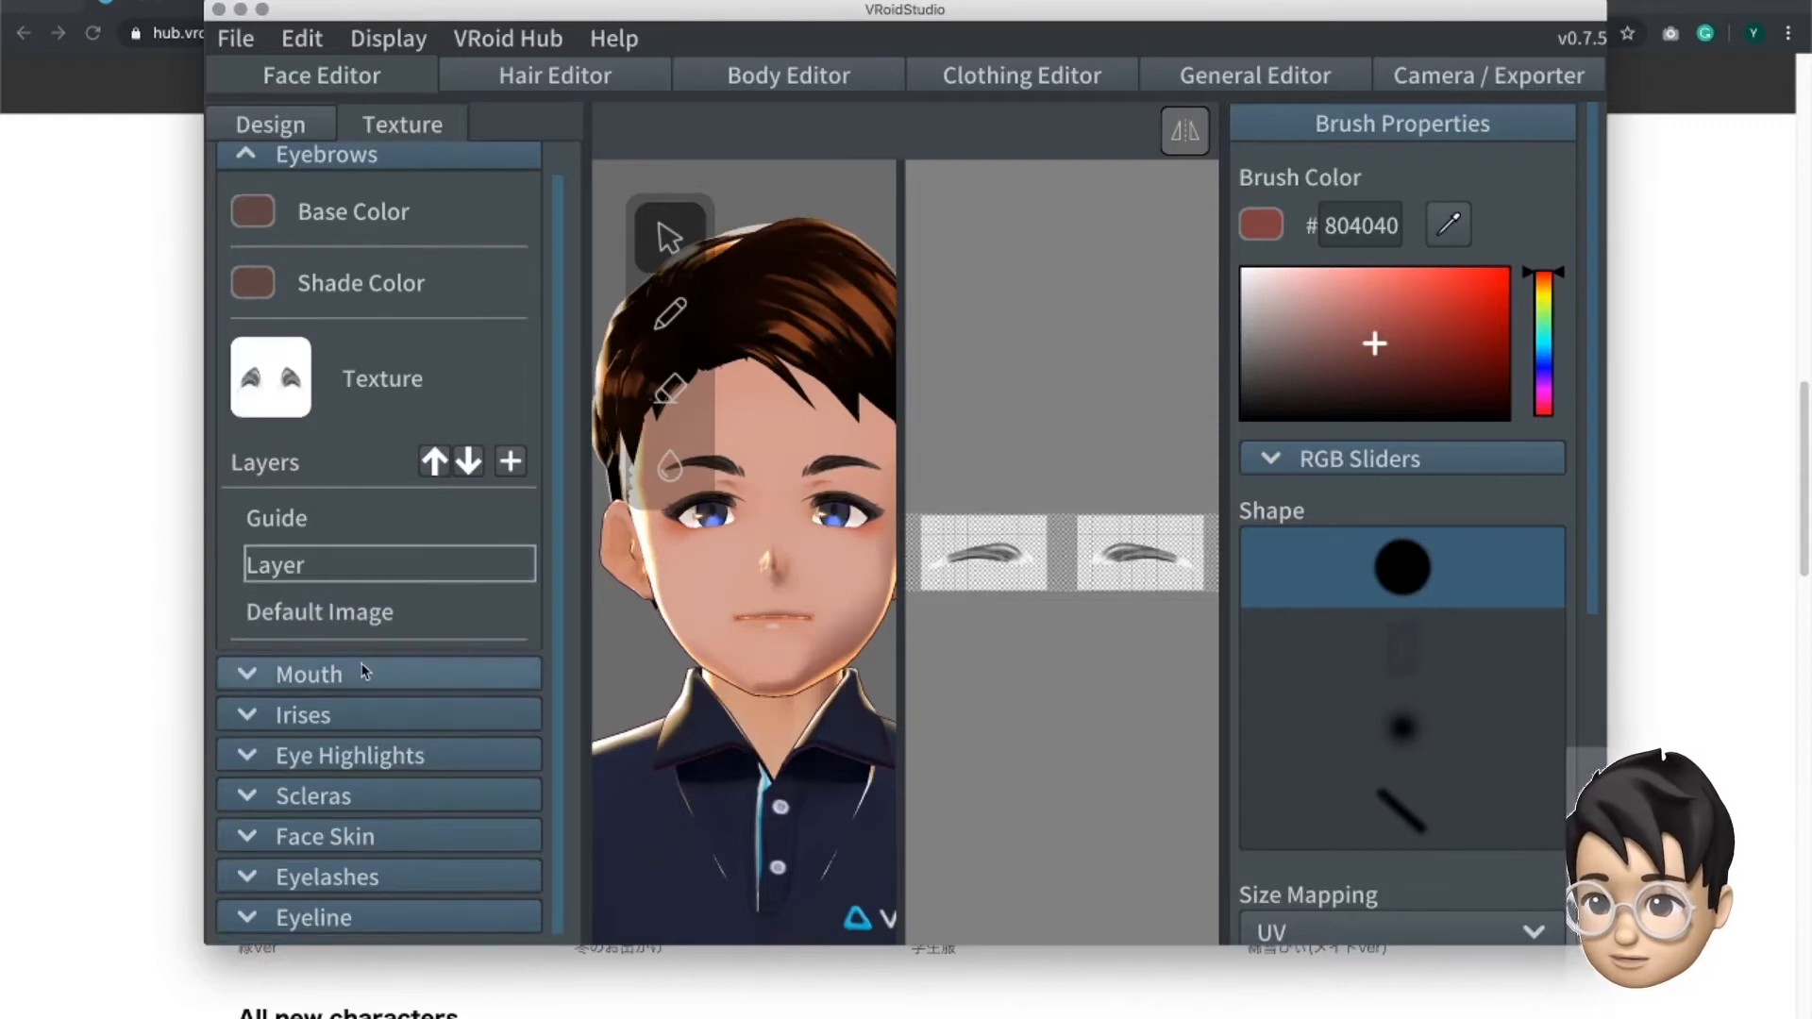
left_click(364, 674)
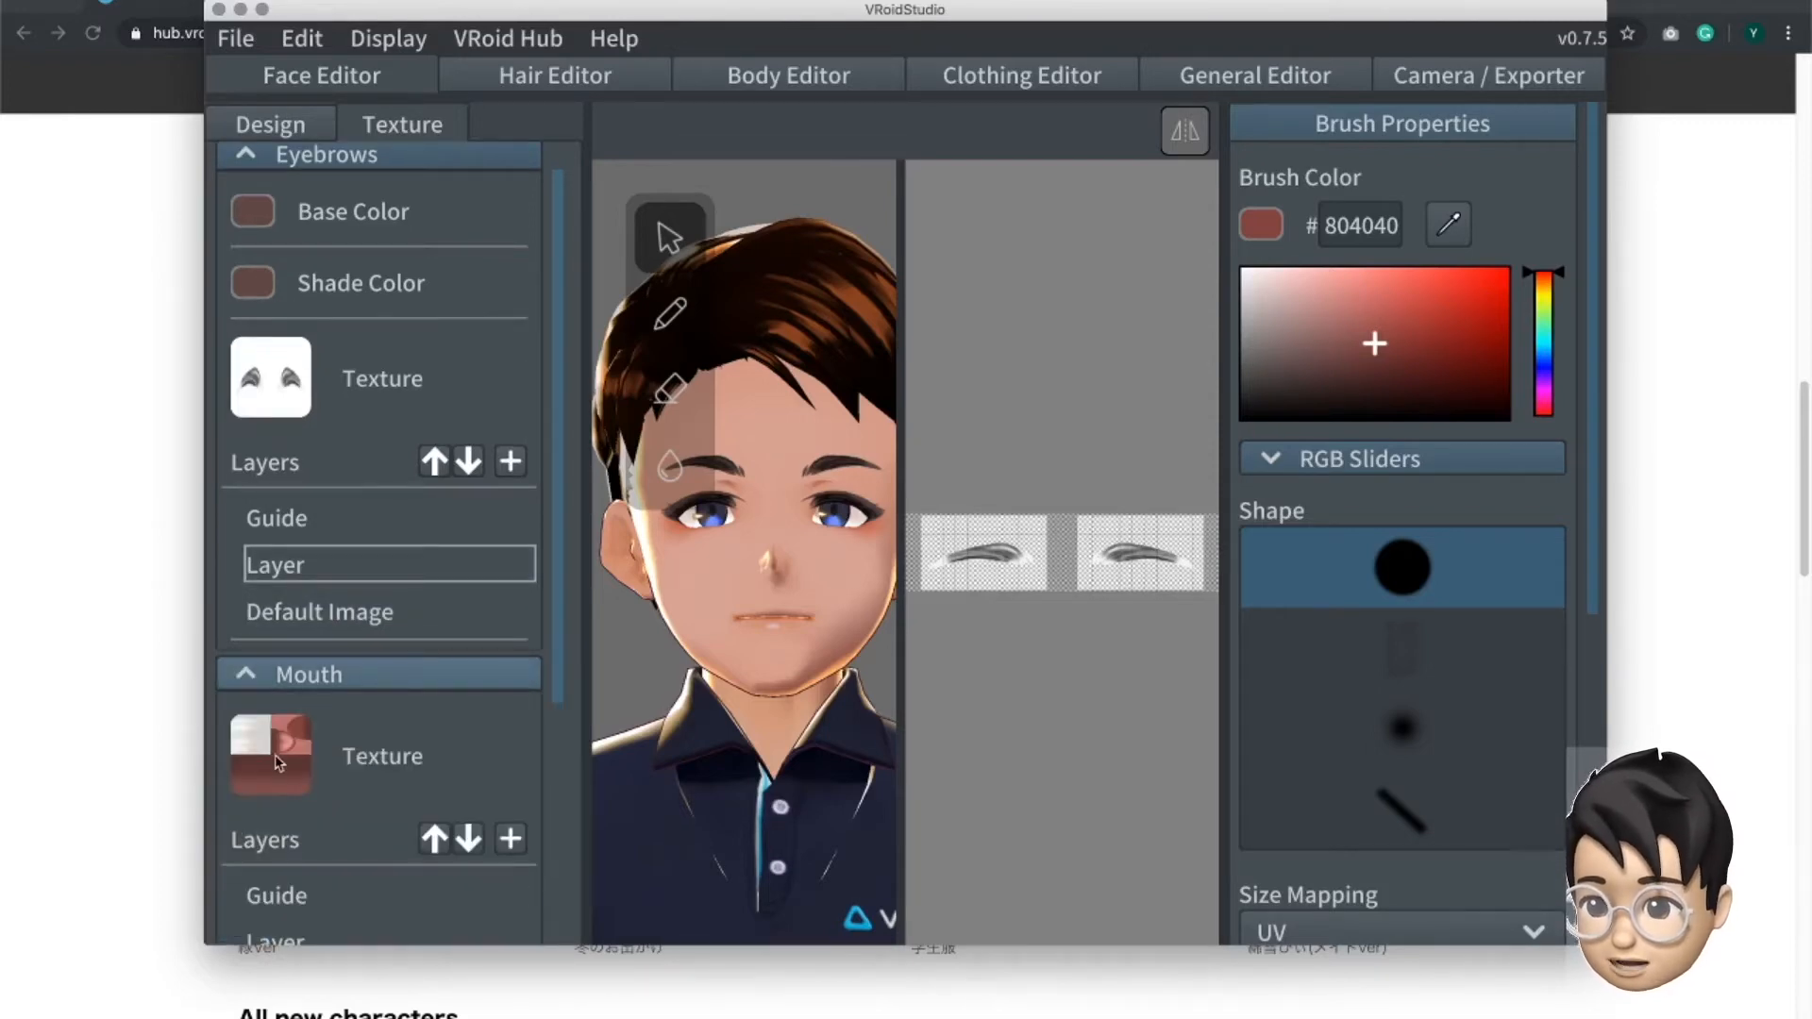
scroll(356, 741, "down", 5)
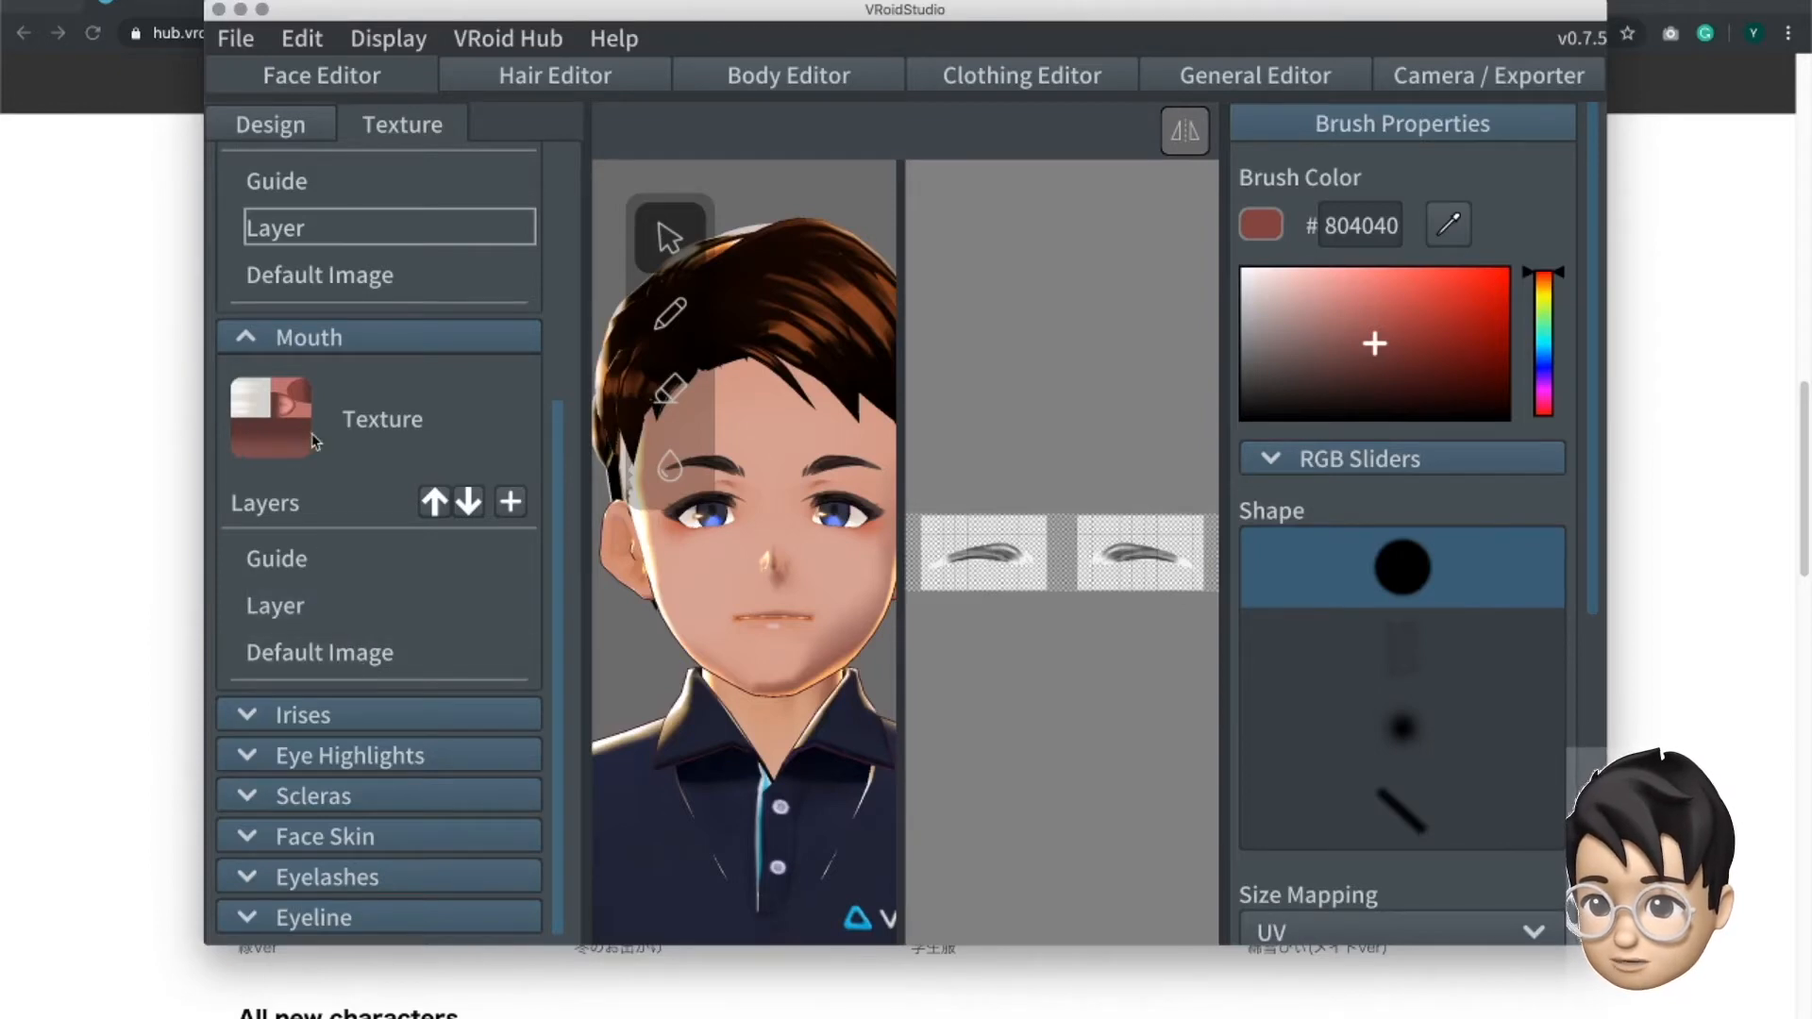
- Display the mouth's Default Image texture layer, start exporting it as a PNG file and cancel the export
left_click(305, 666)
right_click(305, 668)
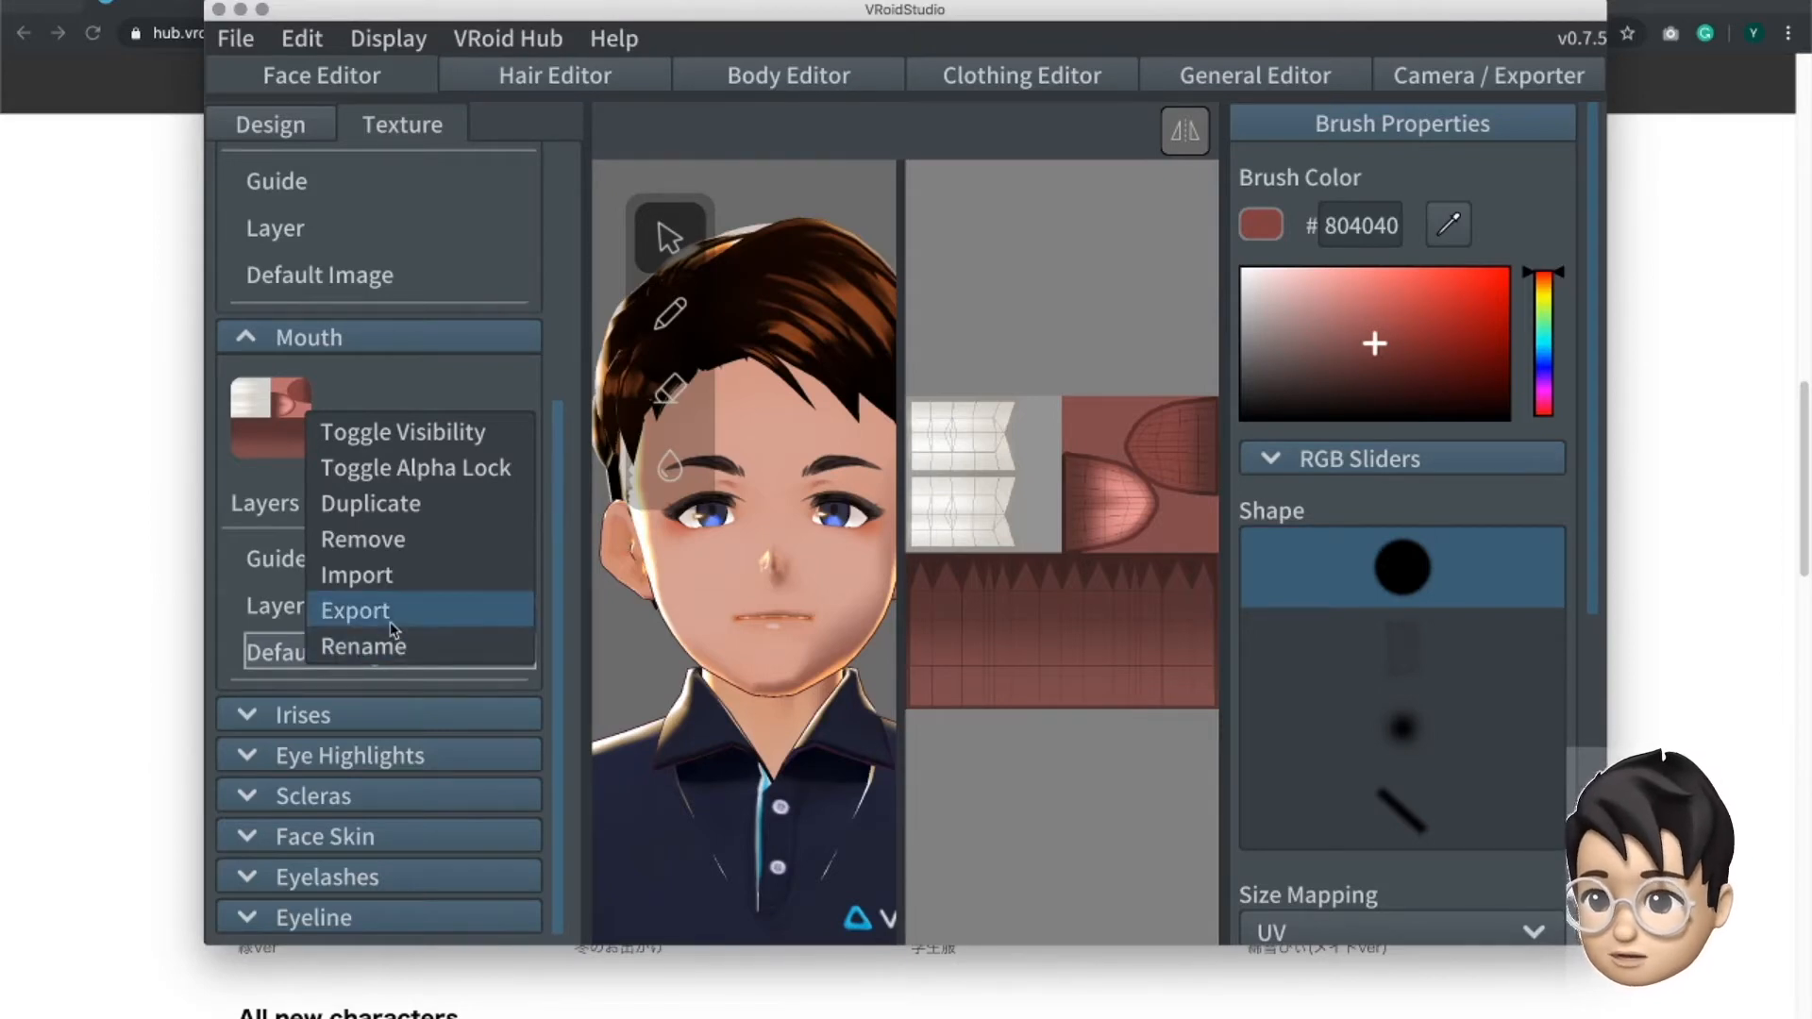
left_click(605, 415)
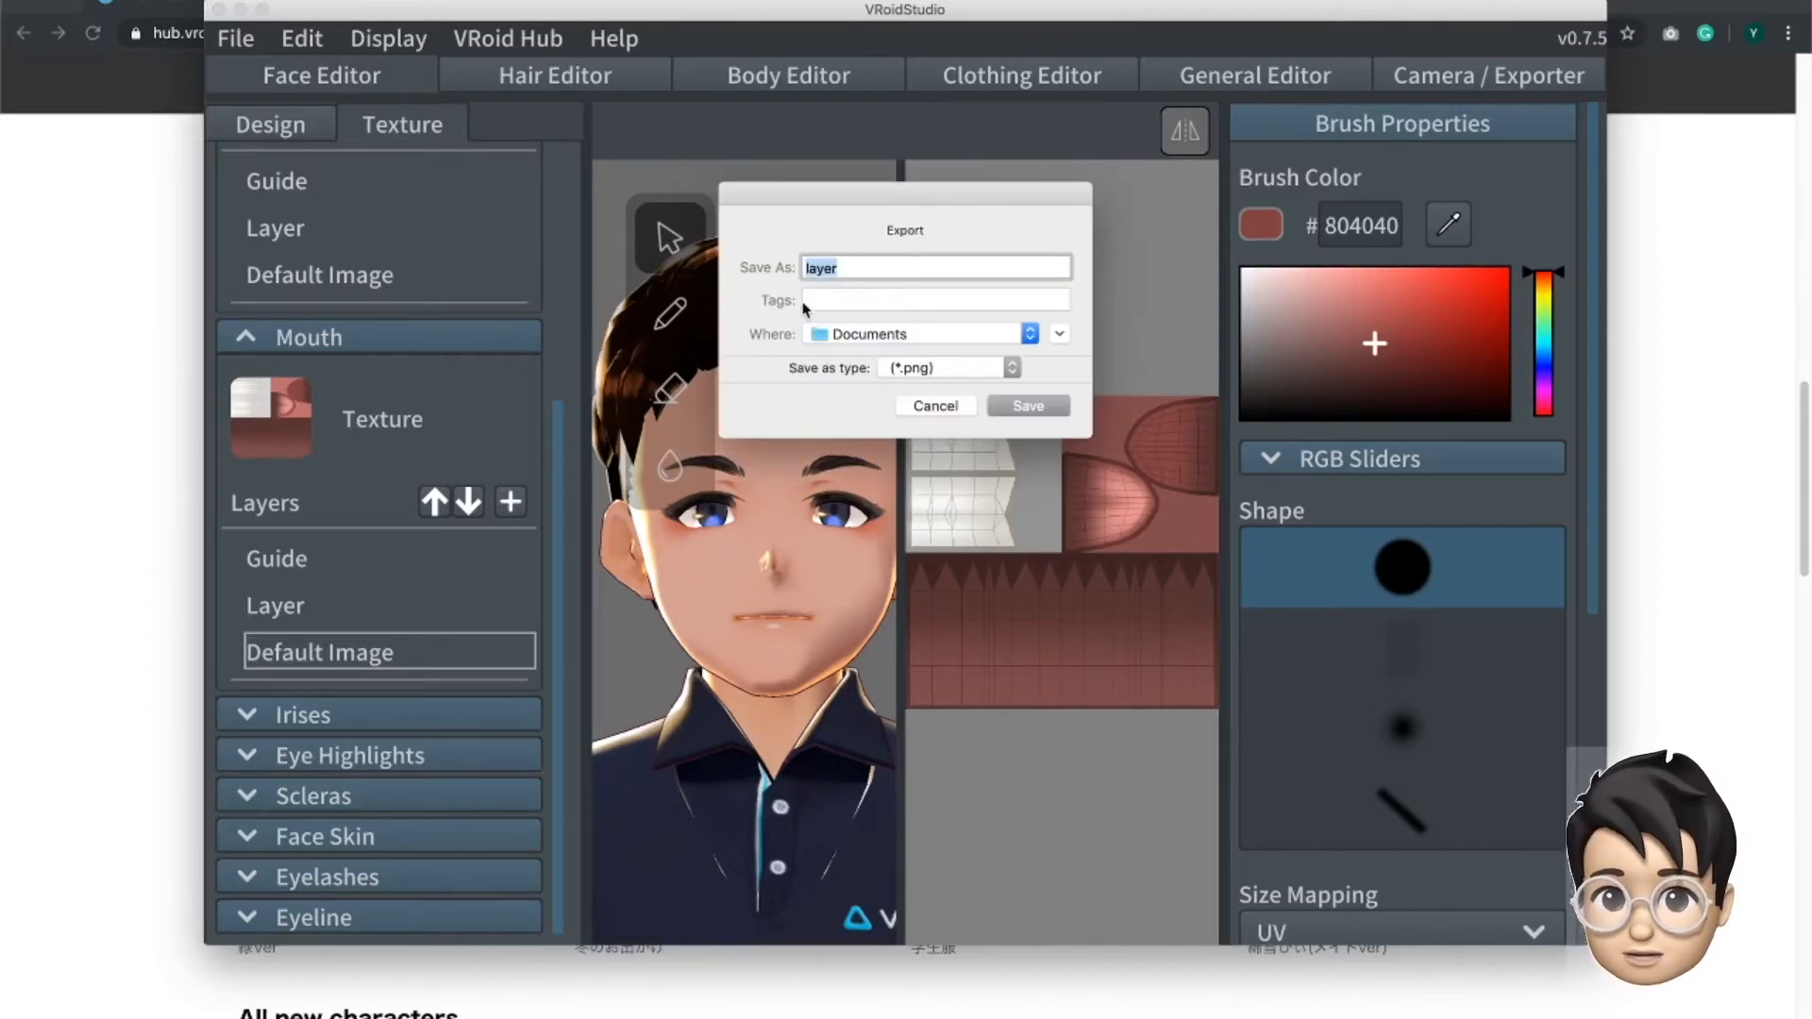
left_click(961, 408)
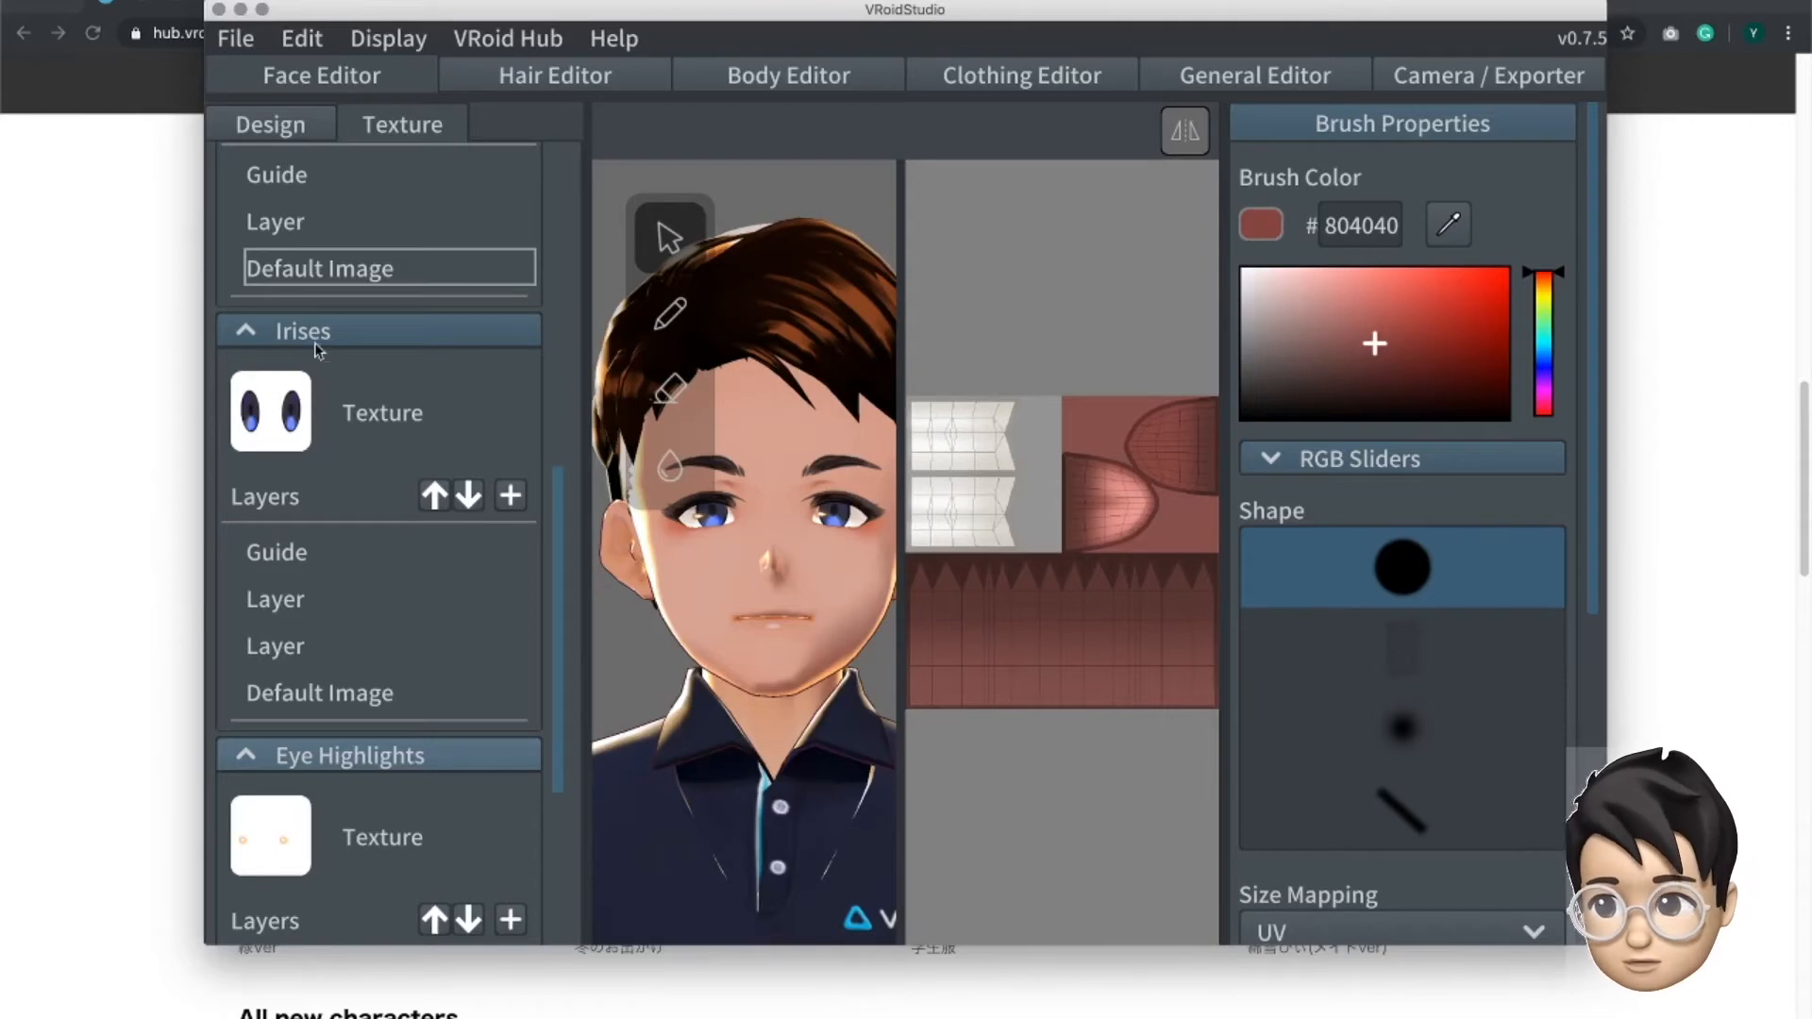
- Display the irises' Default Image texture and look through the layers of the eye highlights and scleras
left_click(332, 700)
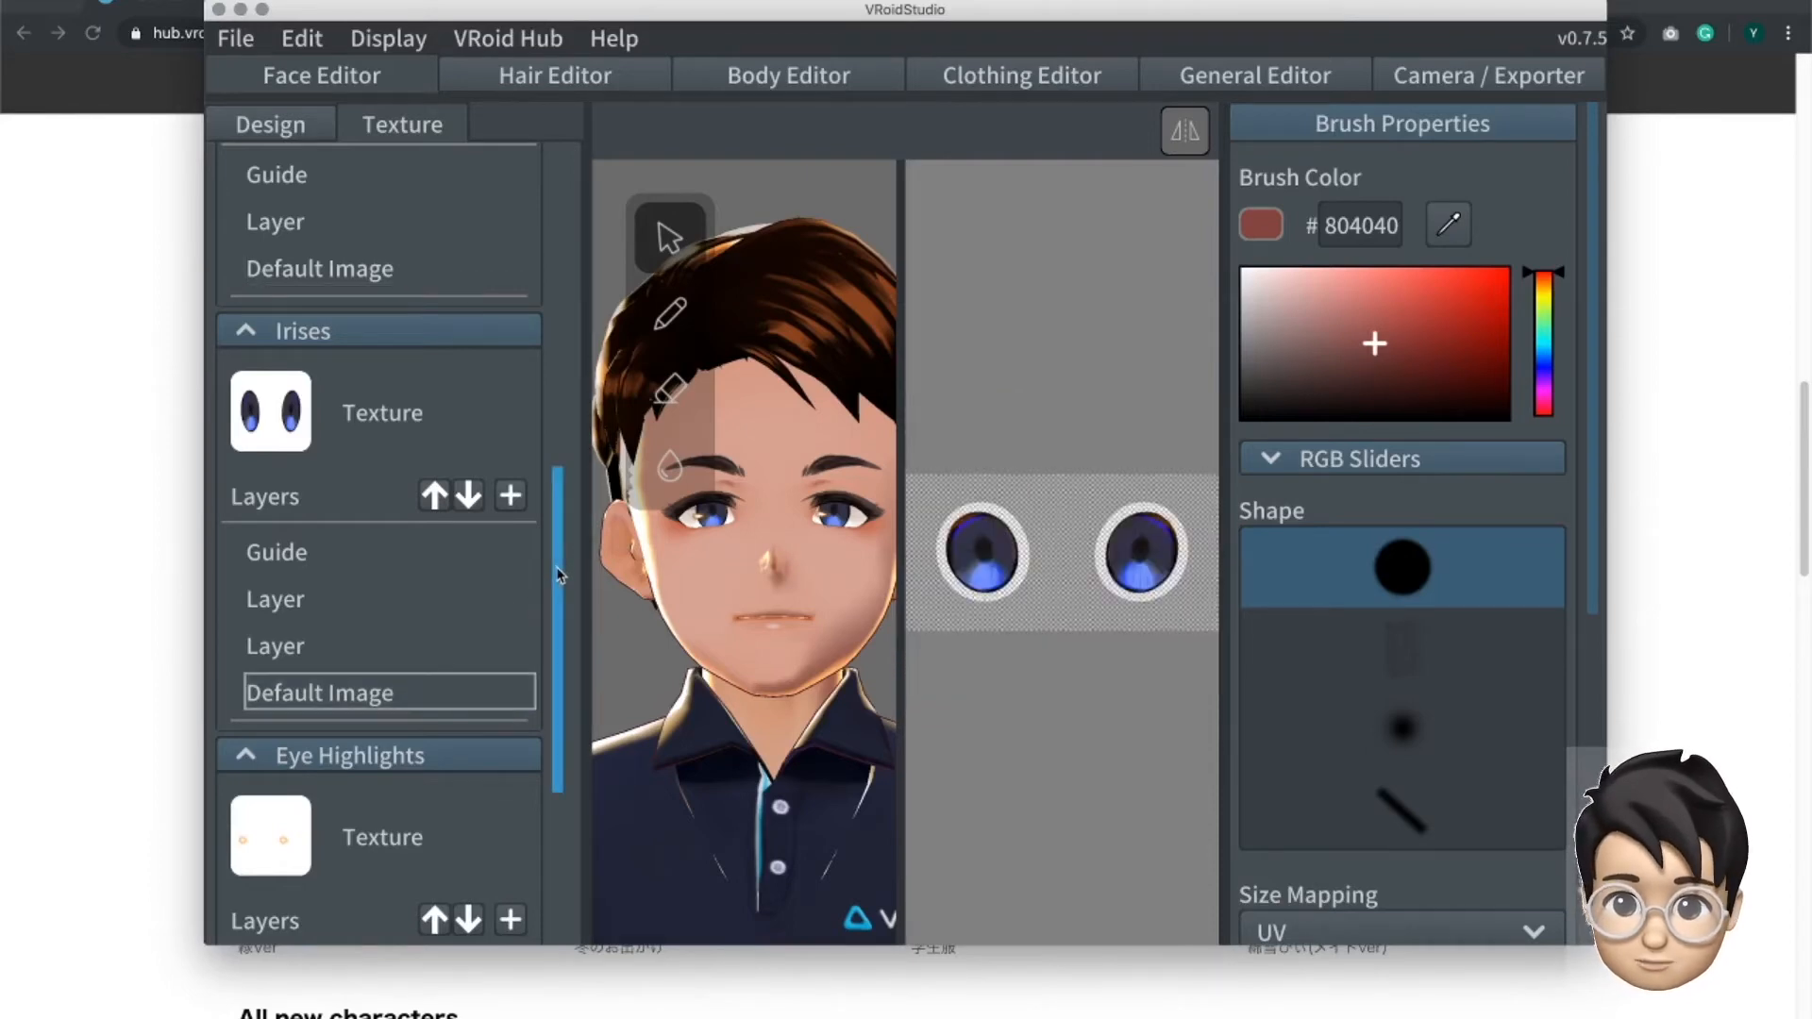
scroll(568, 661, "down", 3)
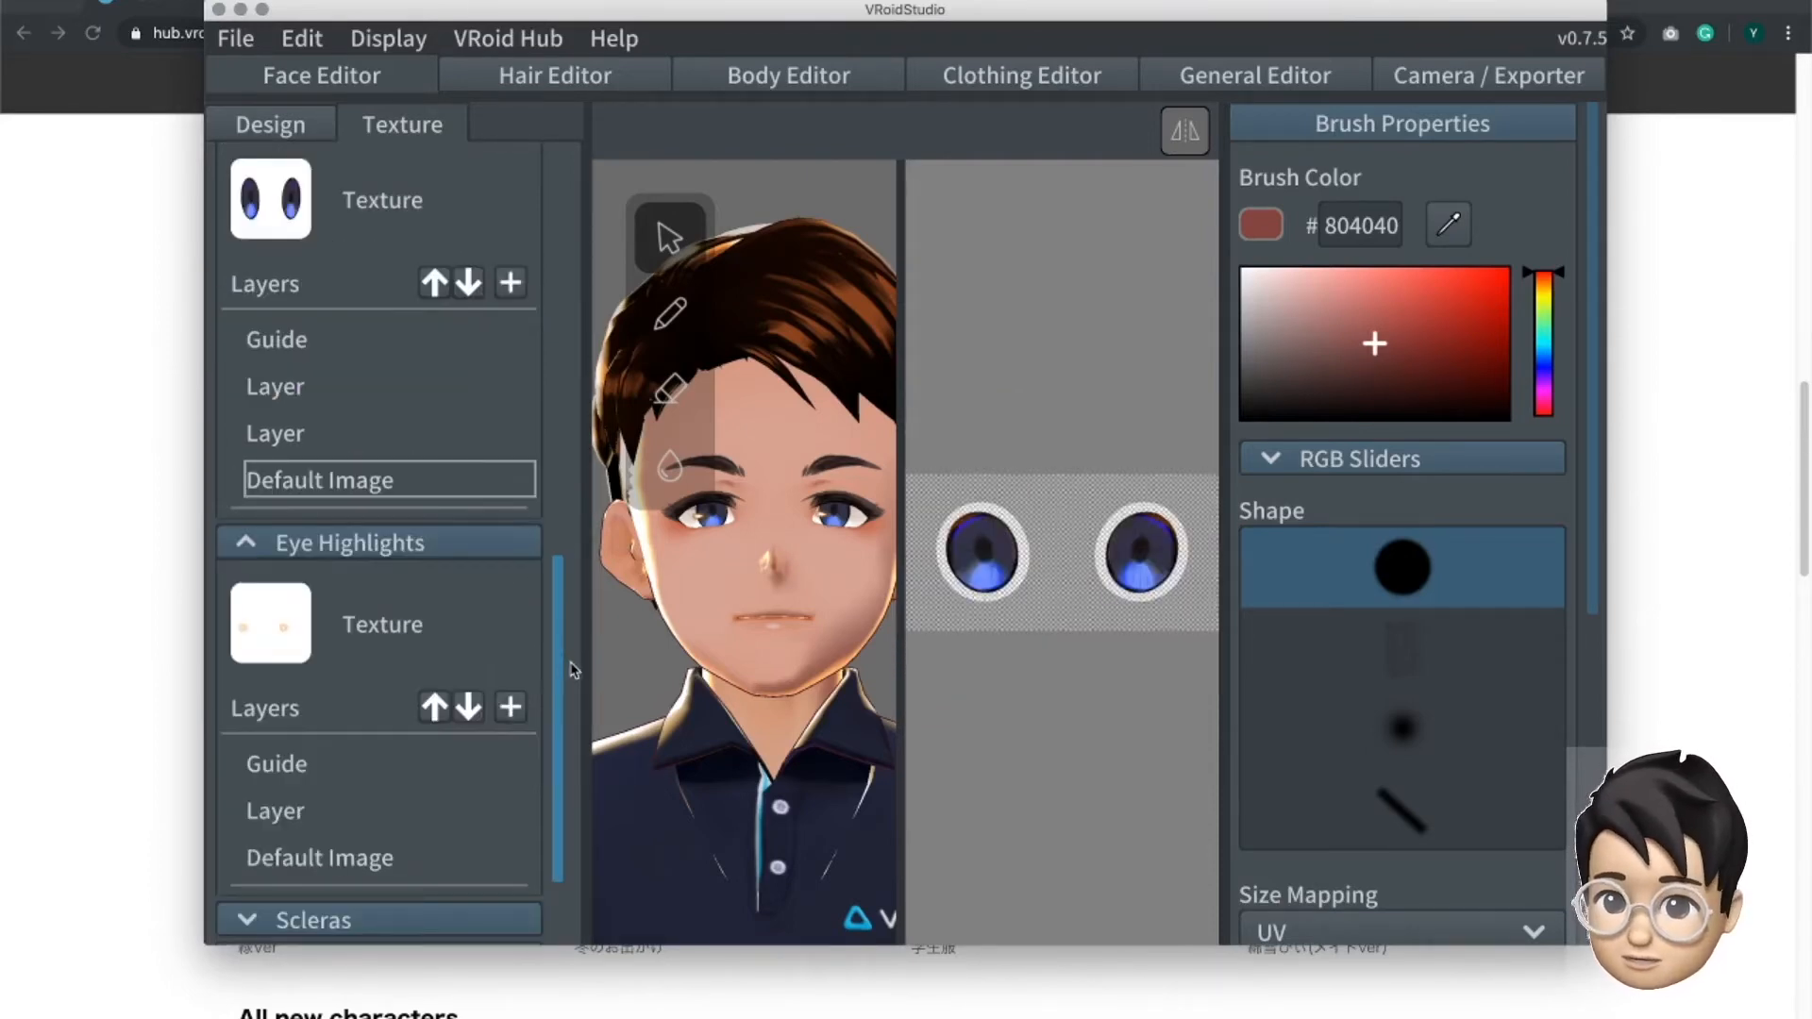
scroll(570, 666, "down", 1)
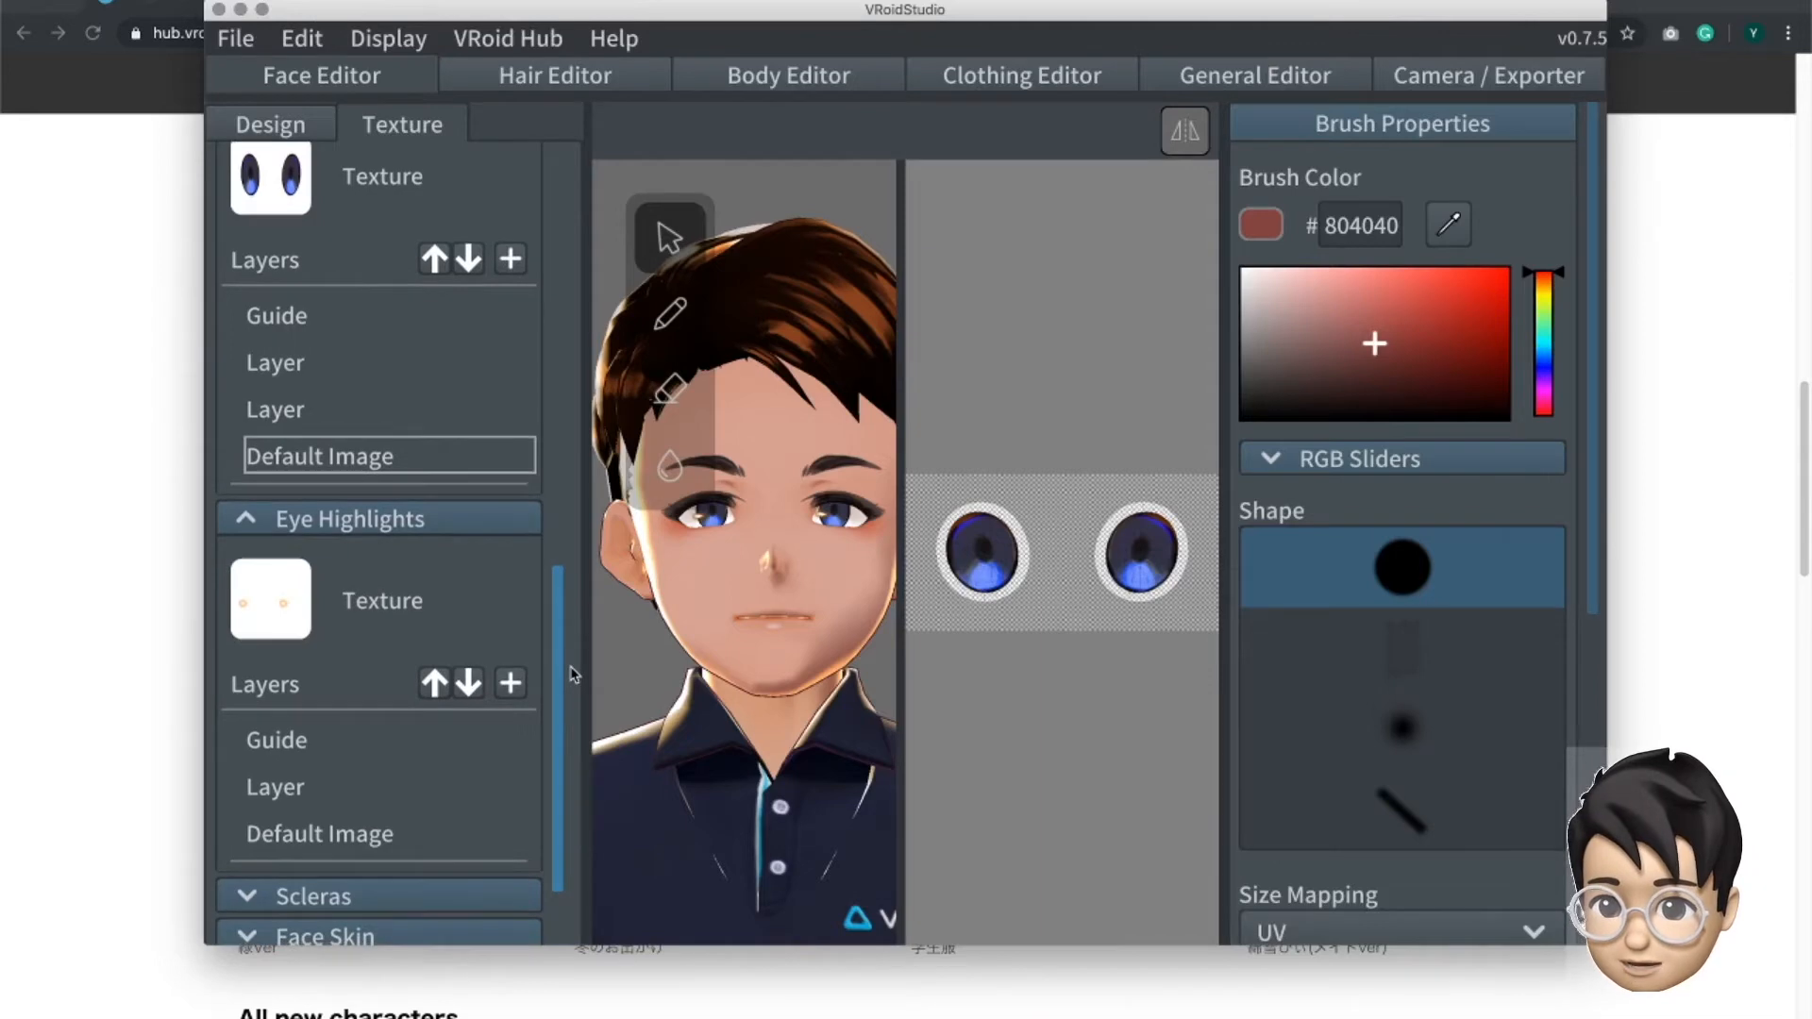
left_click_drag(571, 667, 567, 702)
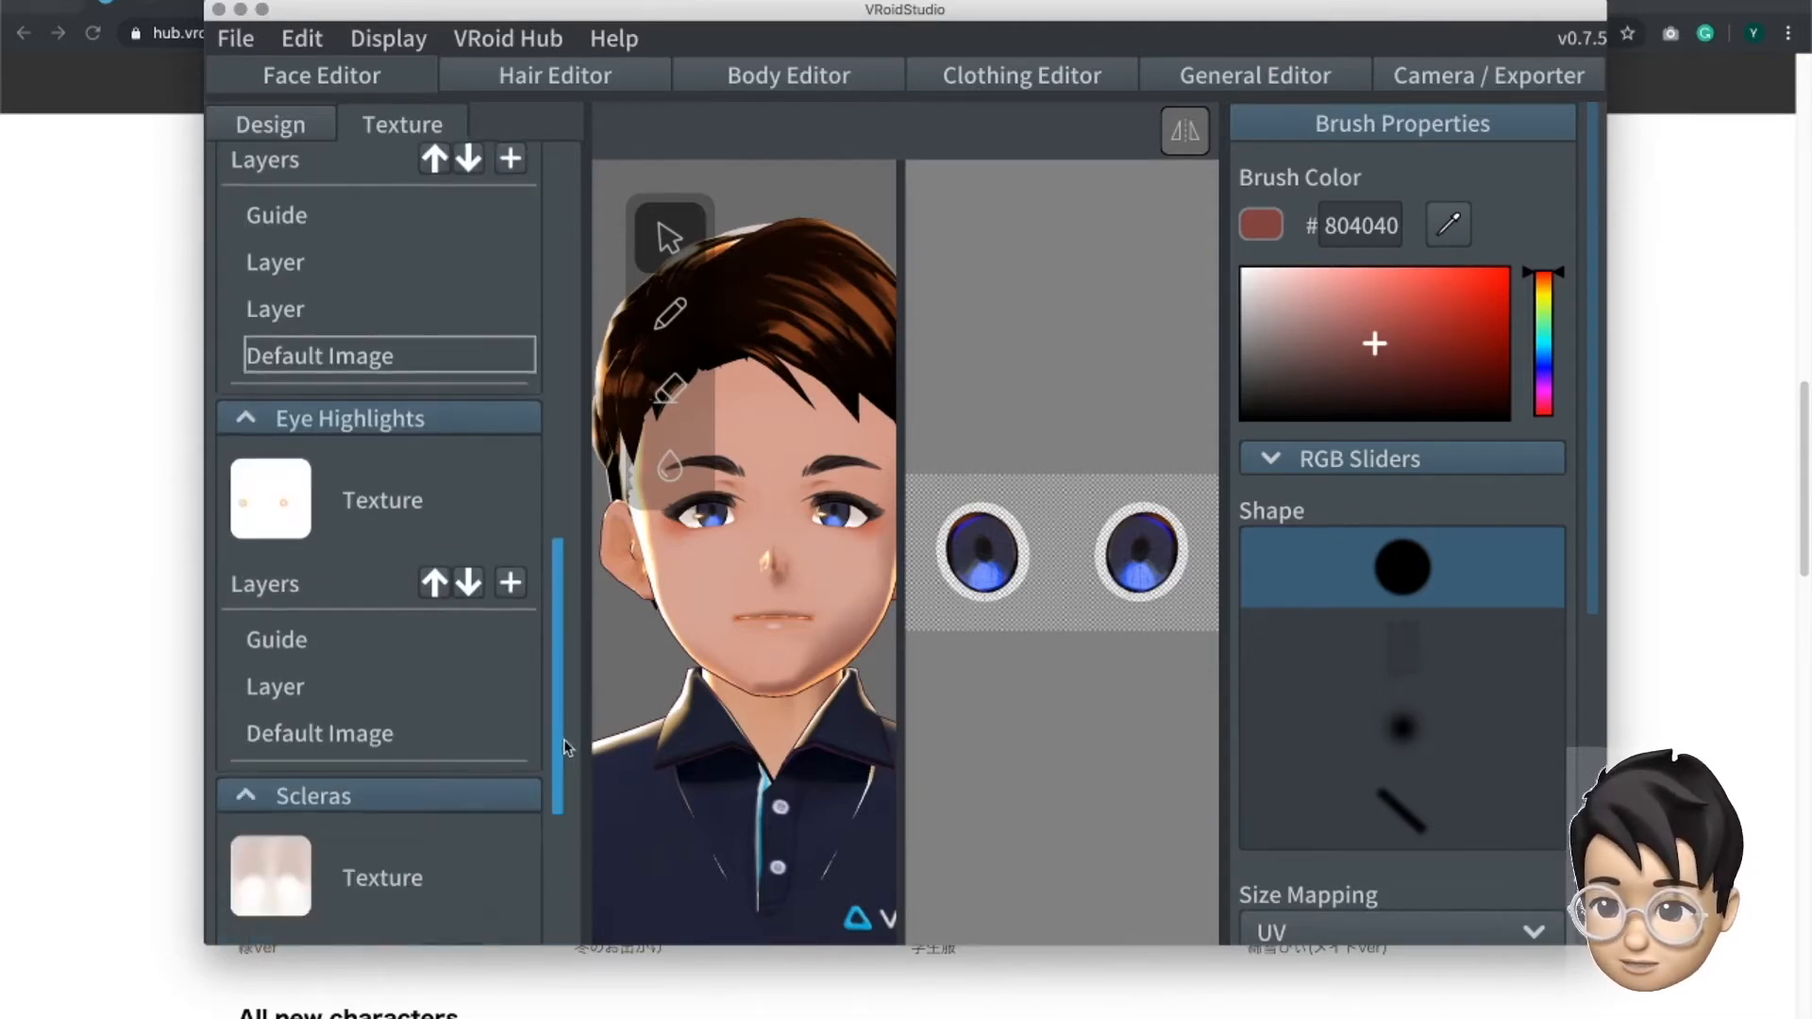
scroll(552, 717, "down", 5)
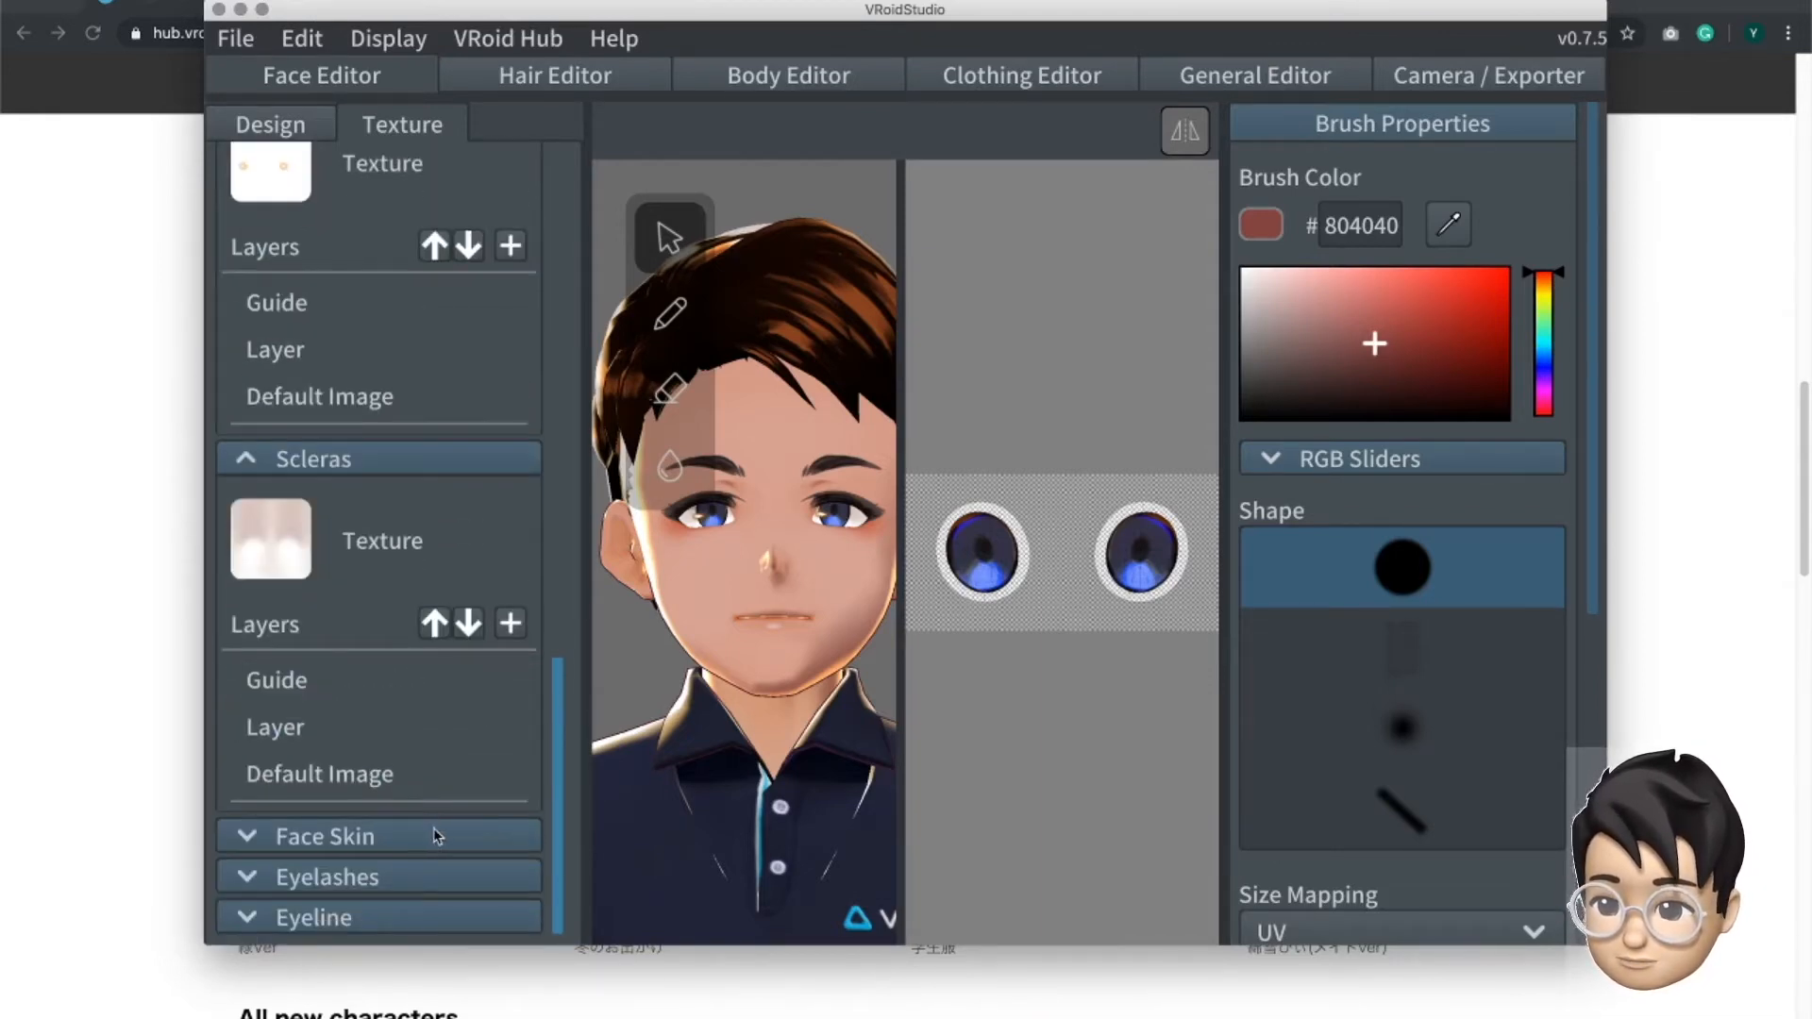
- Expand the face skin textures and view the skin's base color settings without changing them
left_click(434, 829)
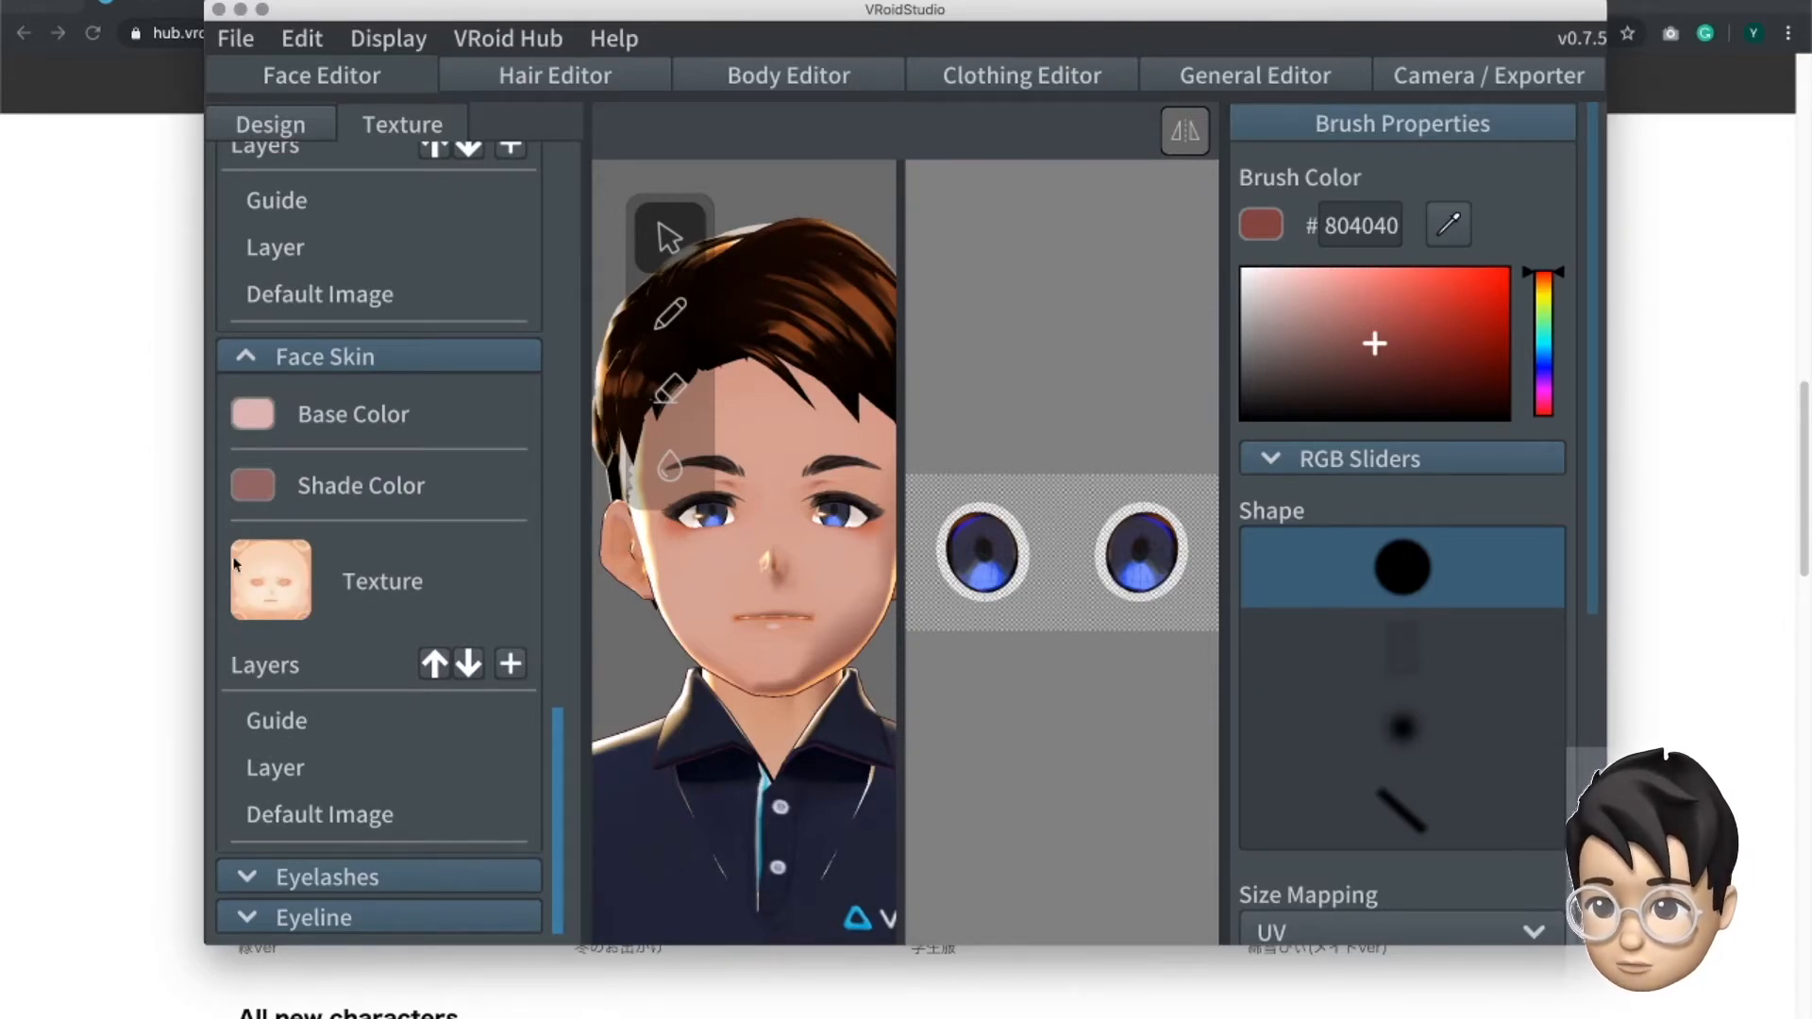
left_click(258, 425)
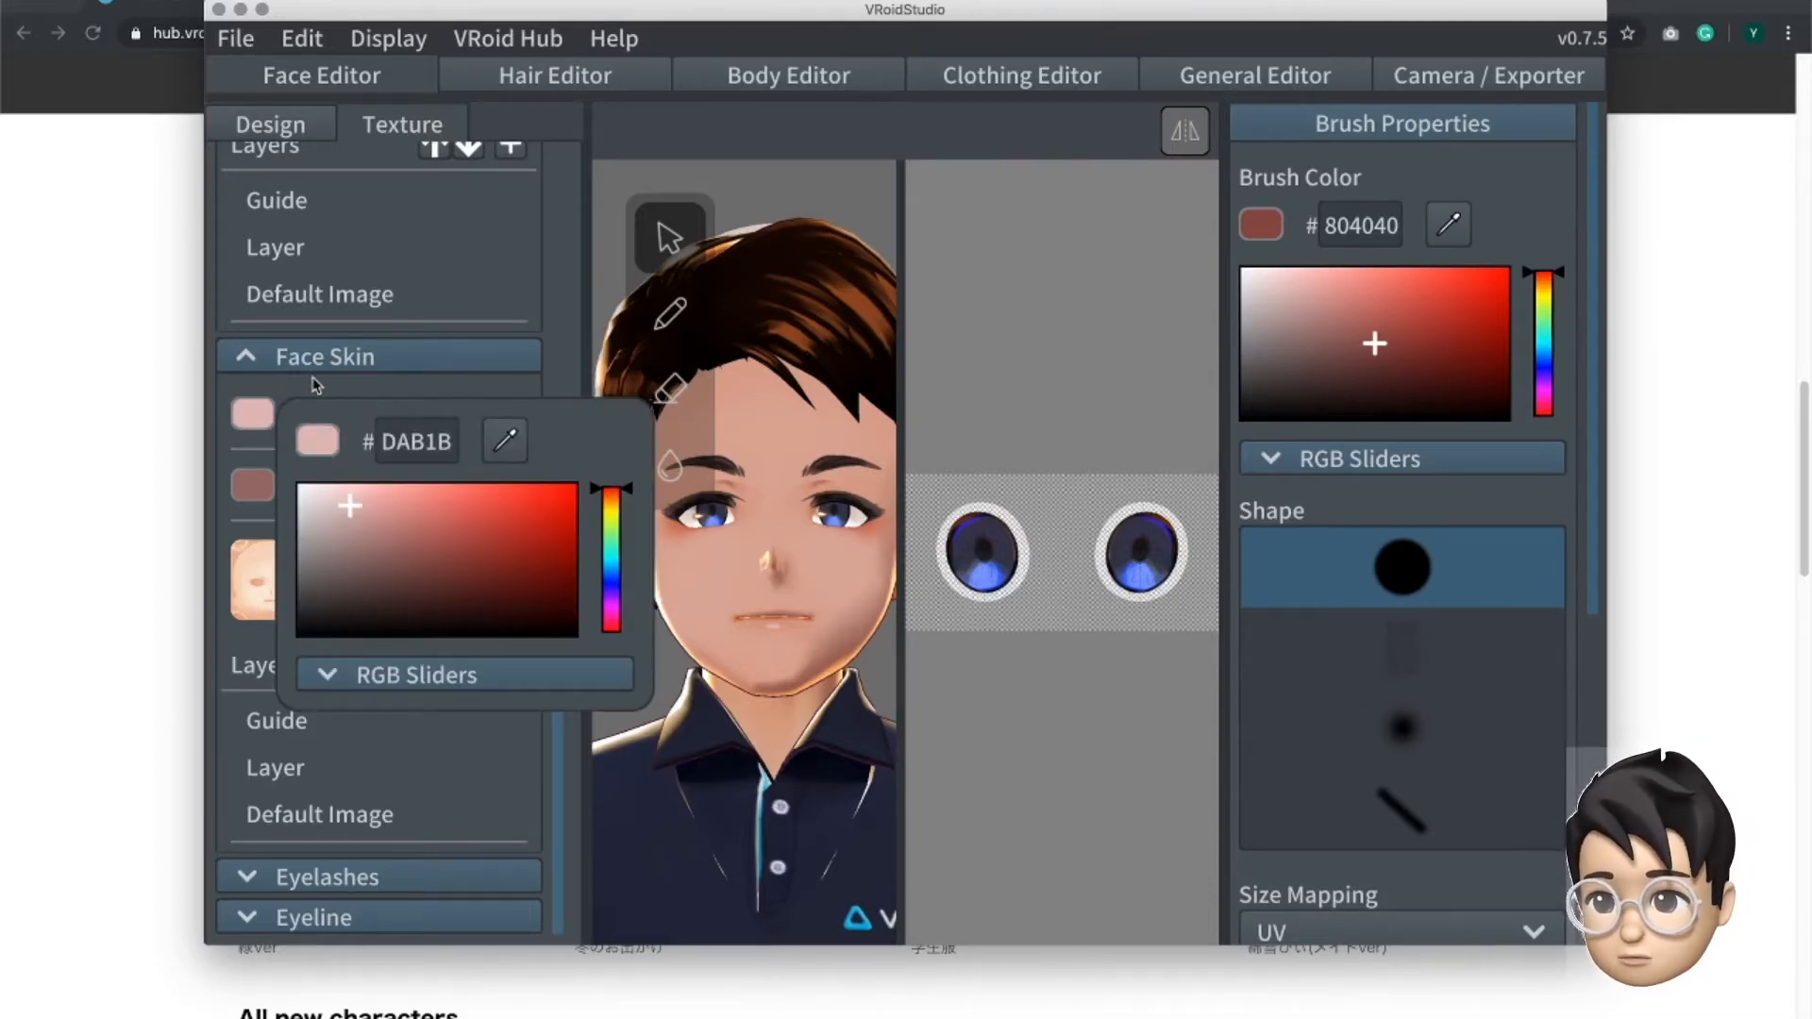
left_click(451, 873)
- Expand the eyelash and eyeline textures and display the Default Image layer of each
left_click(451, 873)
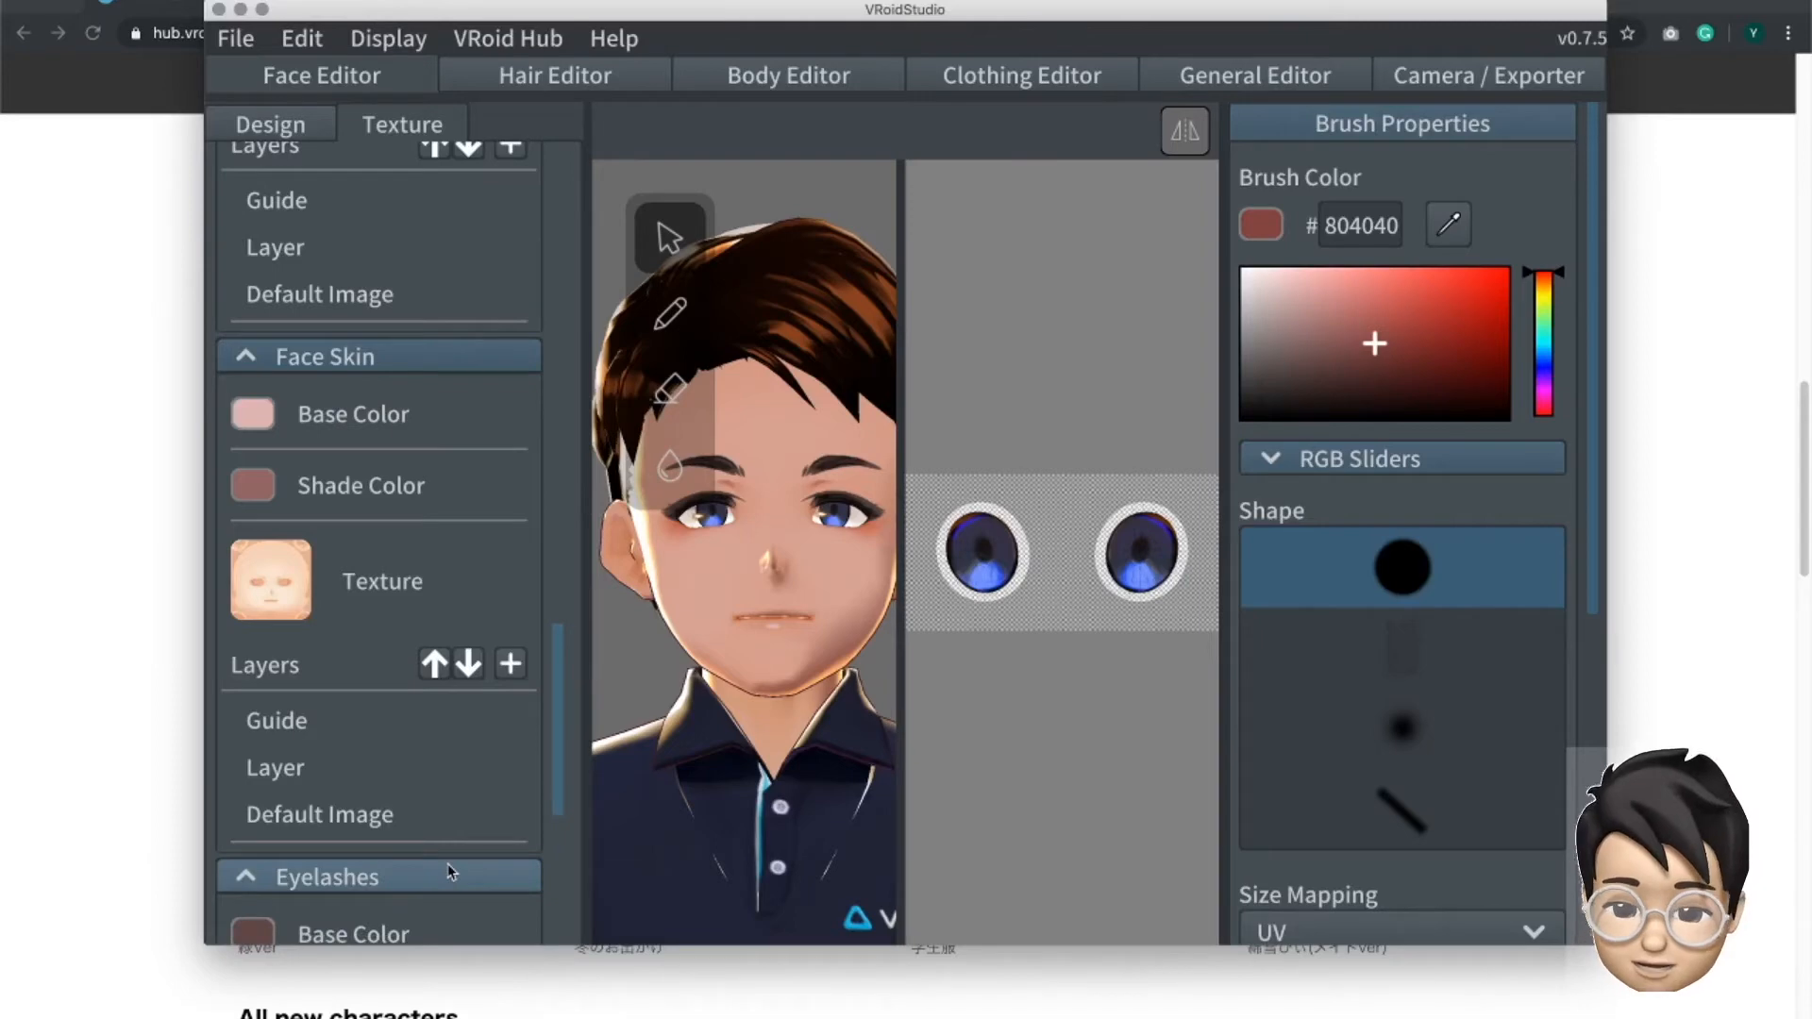
scroll(444, 853, "down", 5)
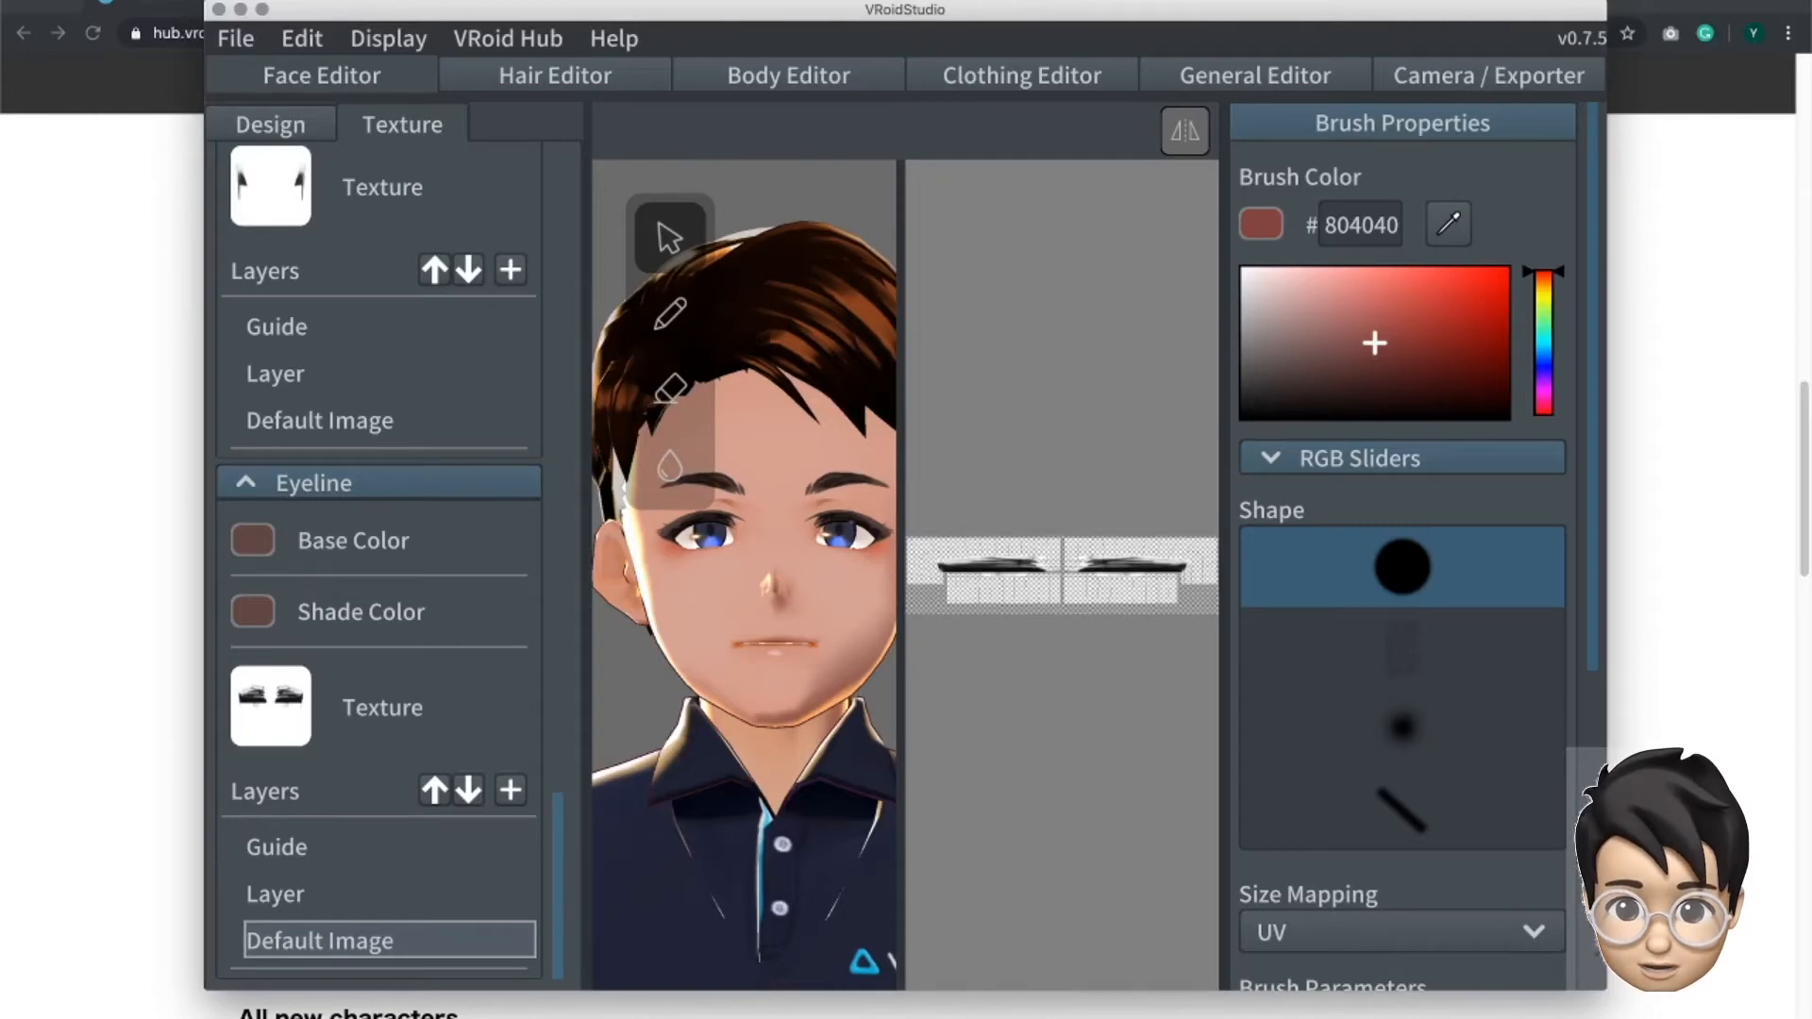
left_click(876, 540)
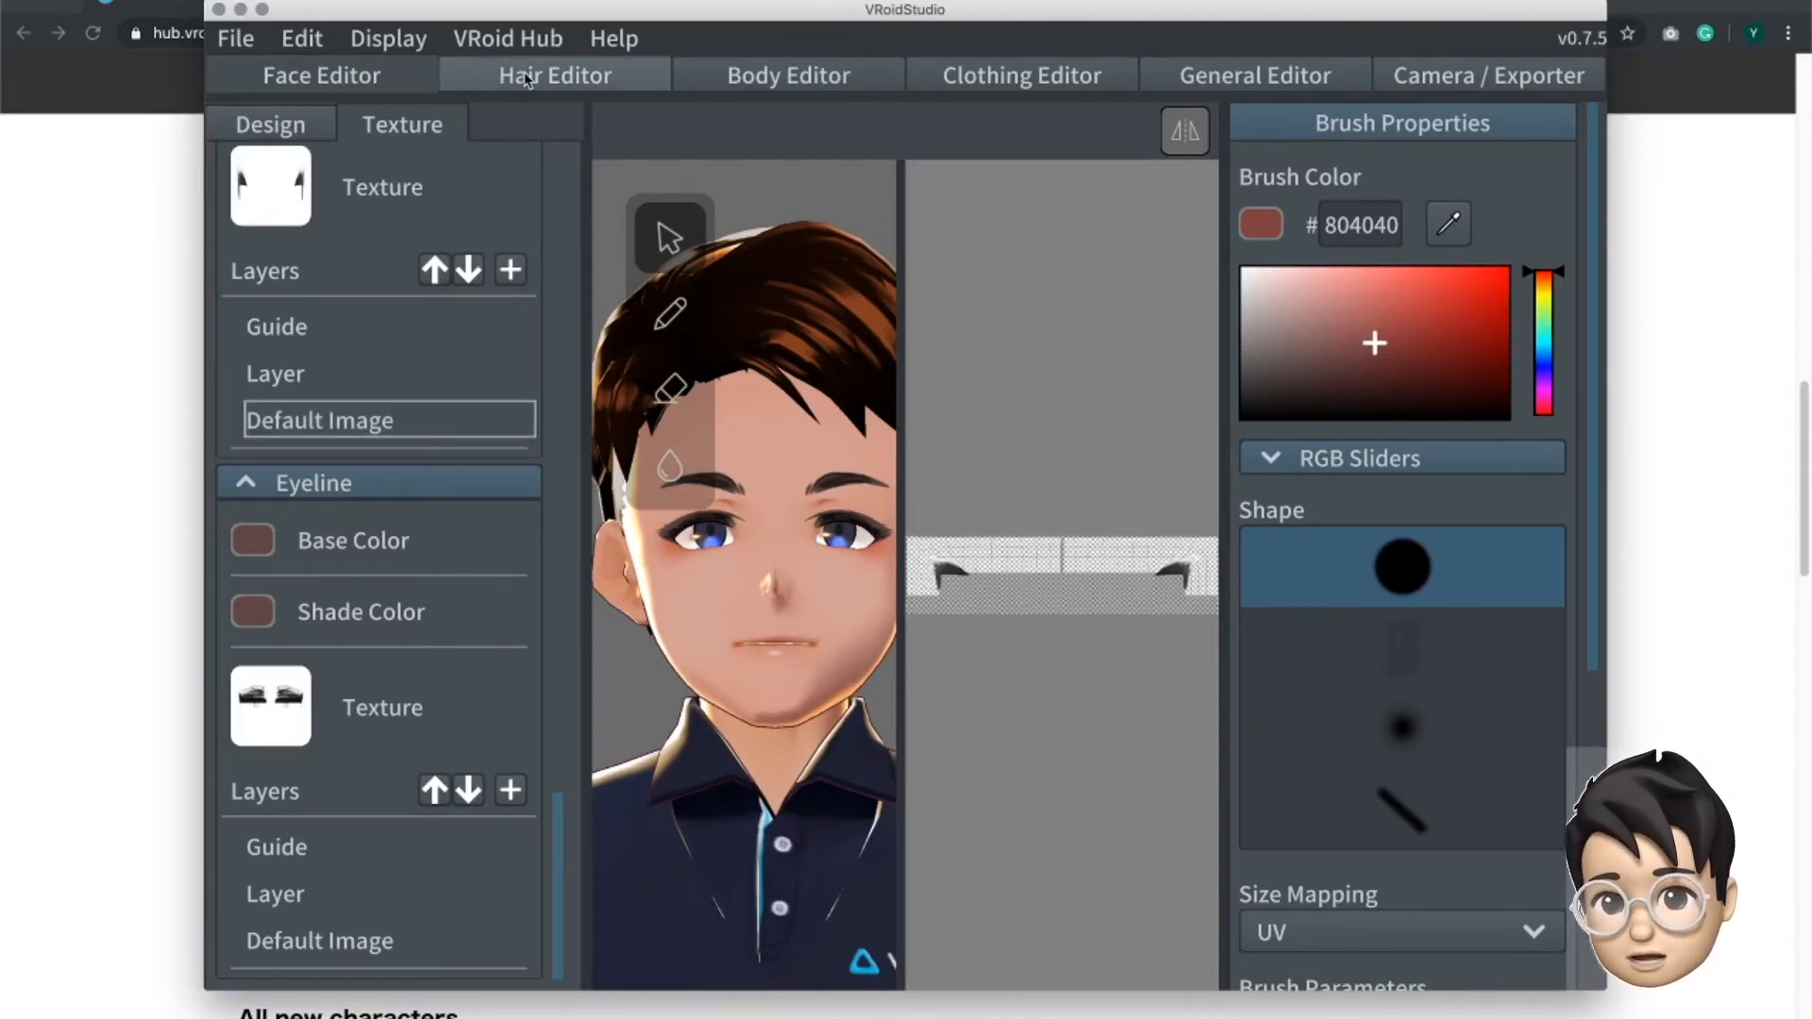
- Open the Hair Editor, check the preset and hair group options, and list the single hairs of Brushed Hairs 21
left_click(555, 75)
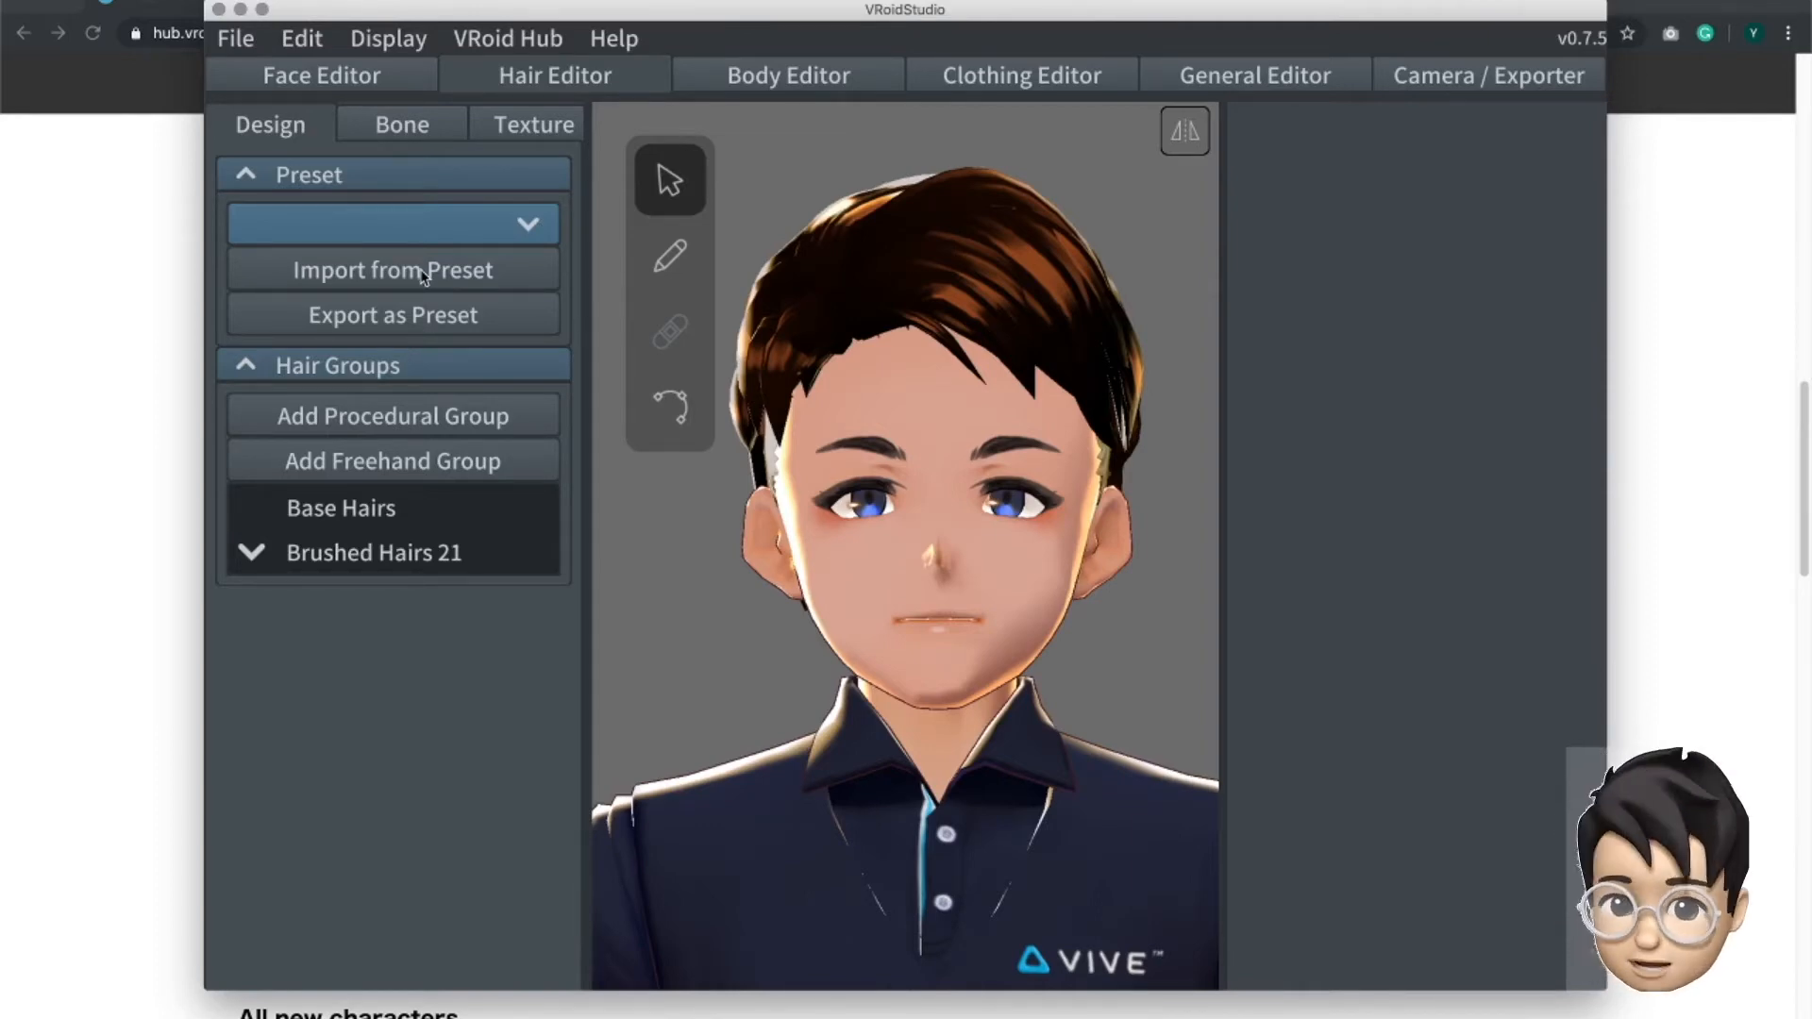
left_click(516, 224)
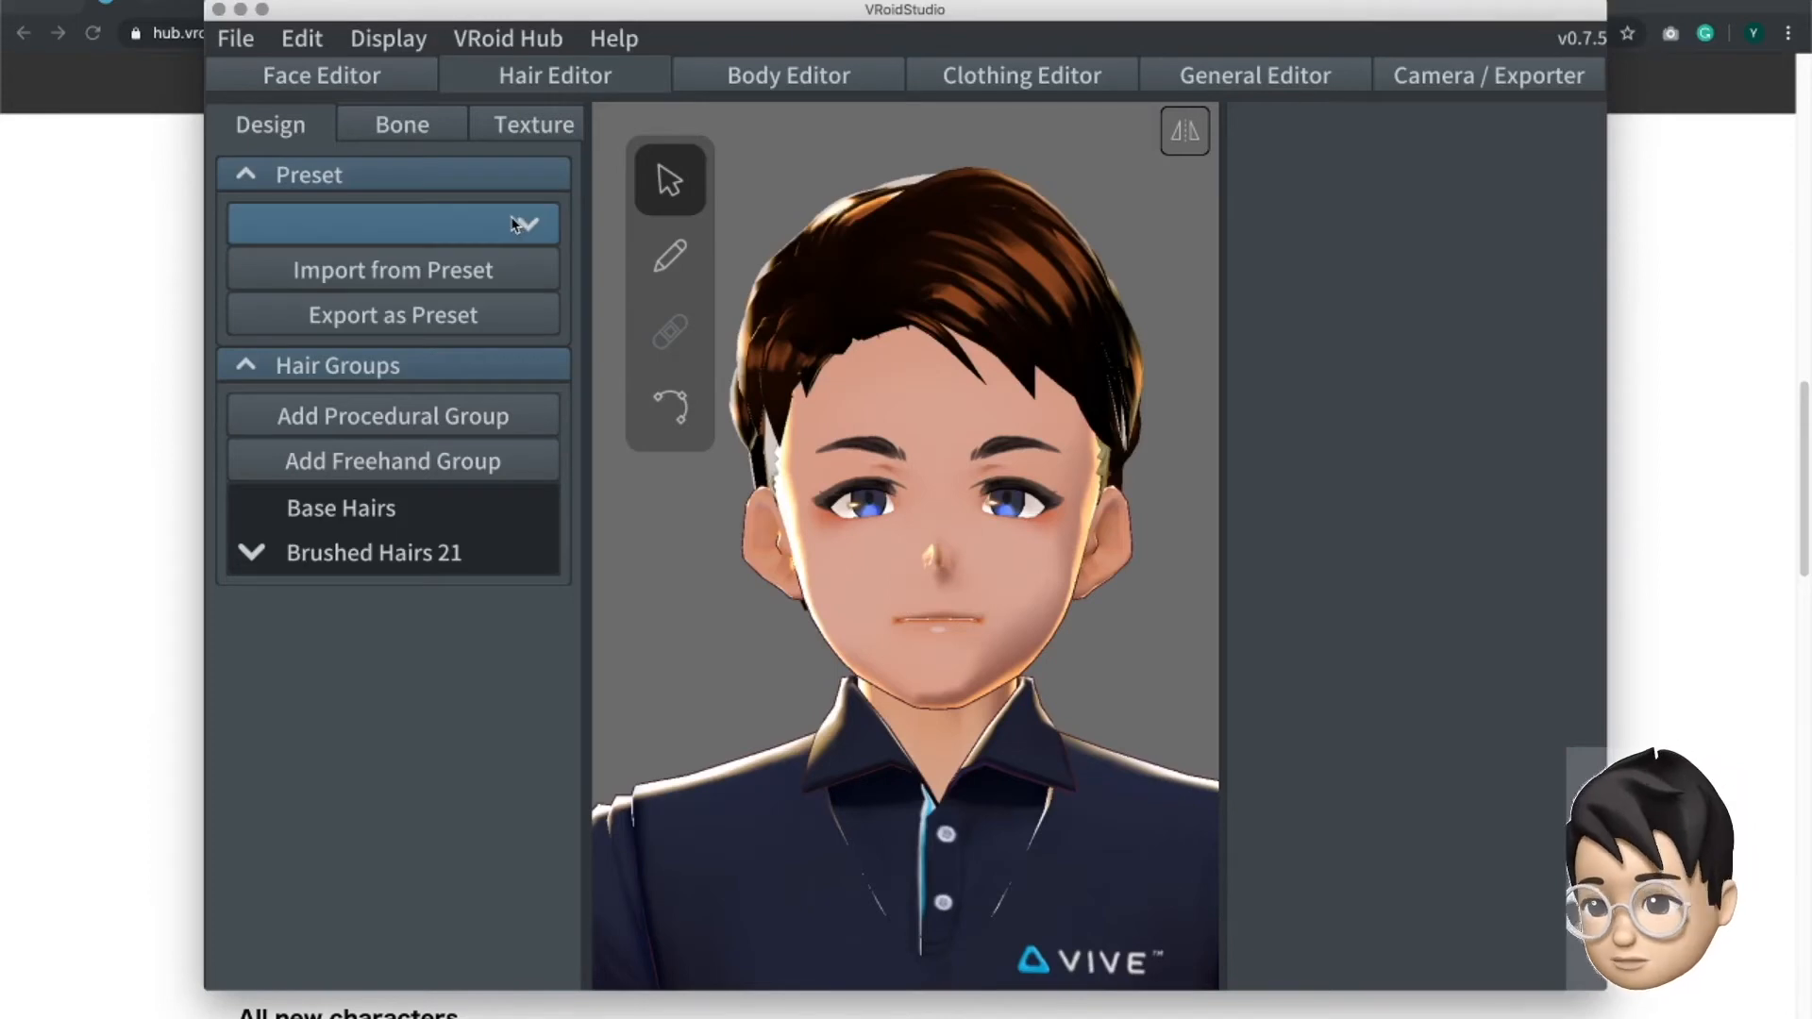
left_click(453, 416)
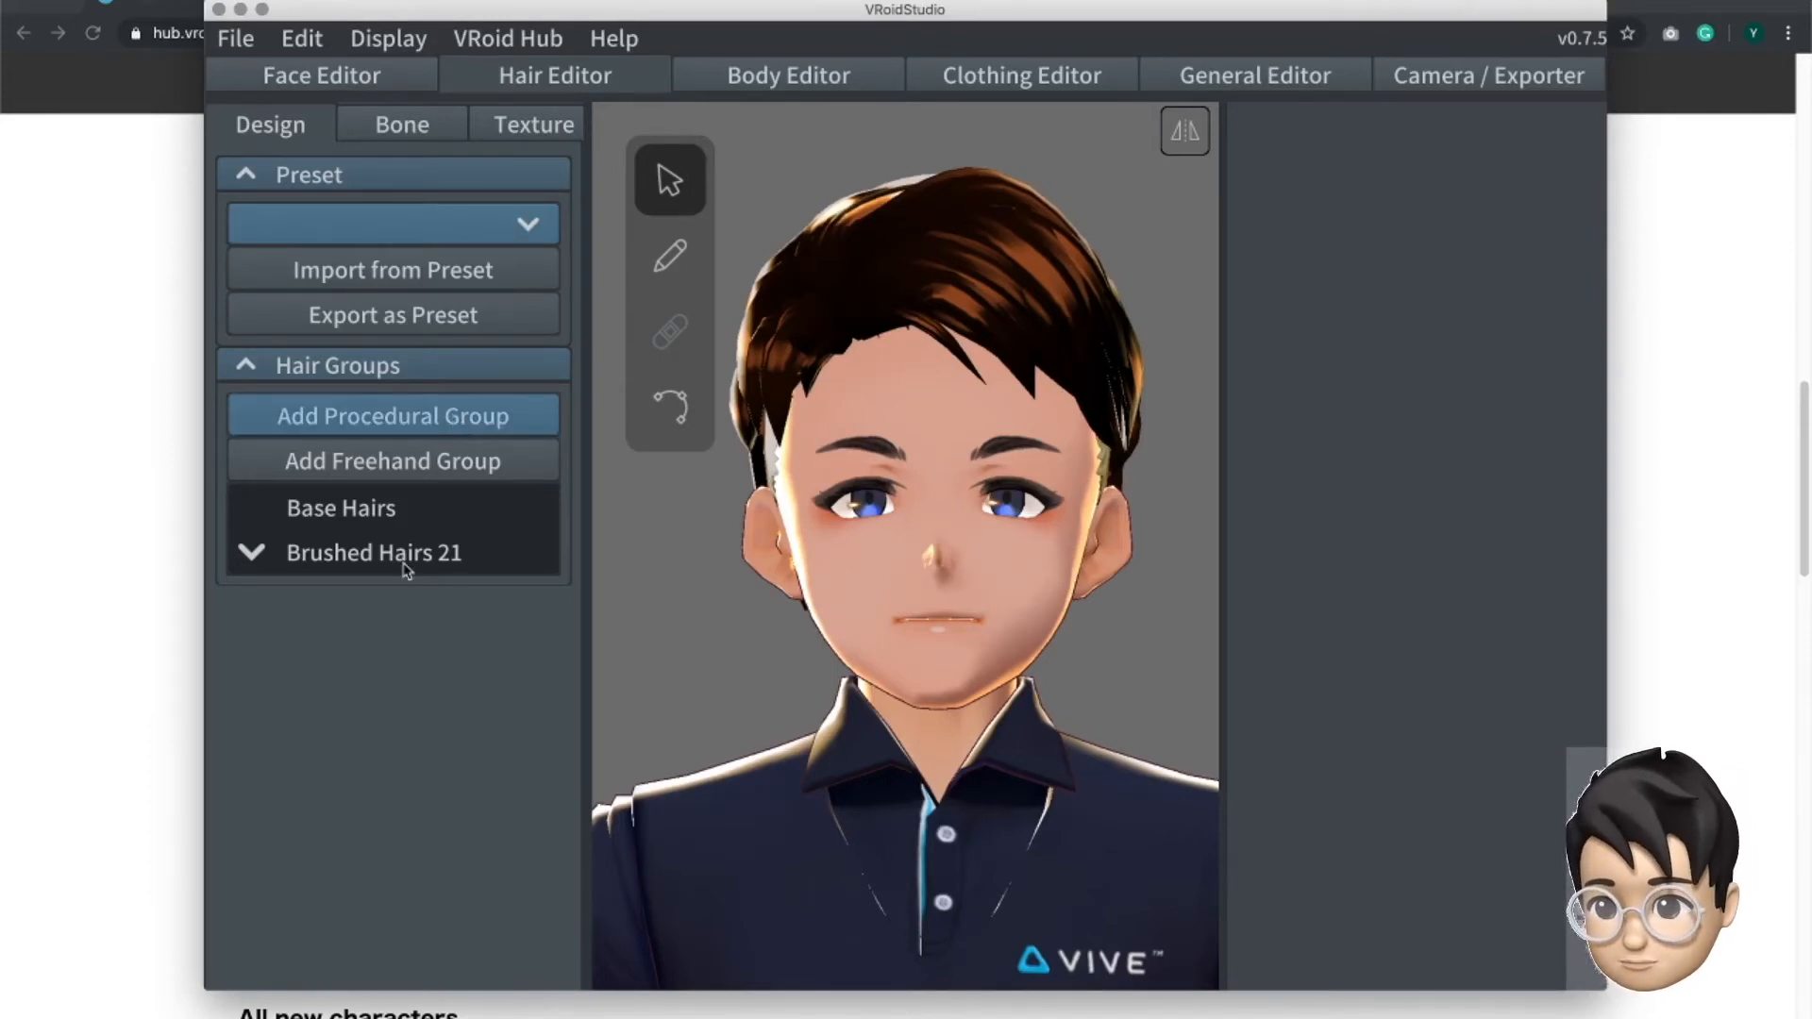
left_click(257, 554)
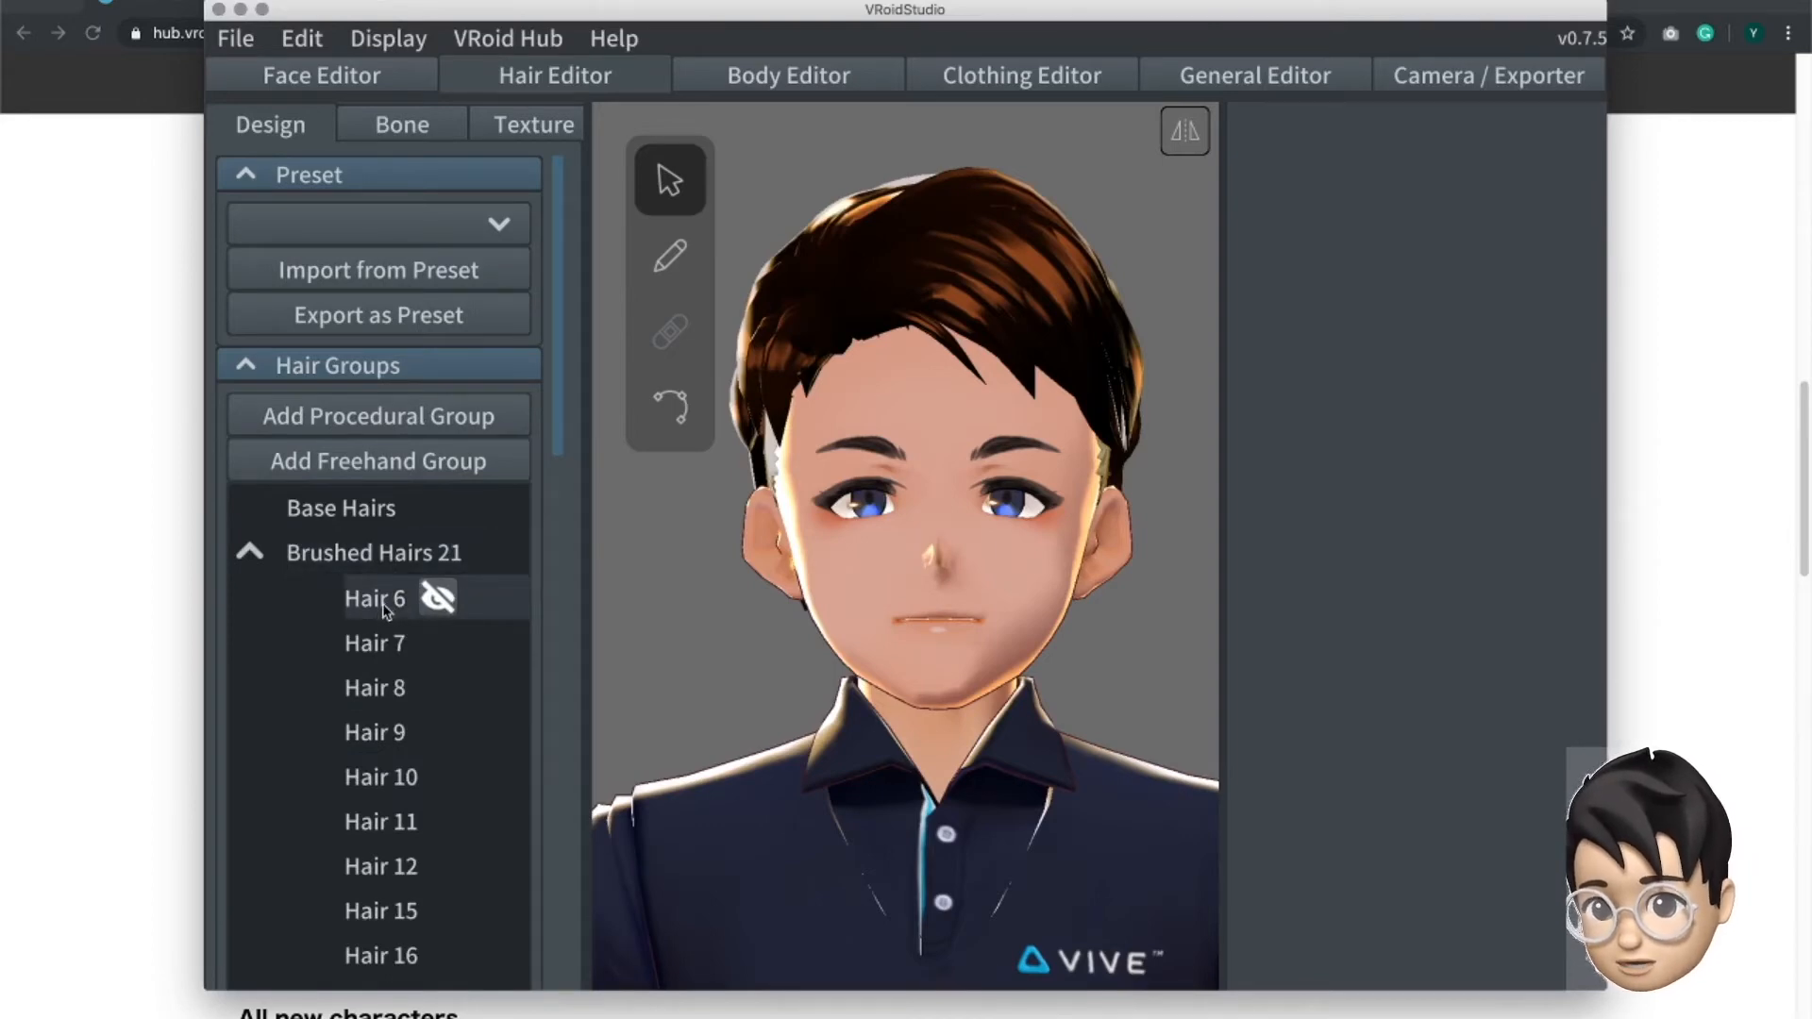
- Select Hair 6 in Brushed Hairs 21 and inspect the strand from the side of the head
left_click(385, 609)
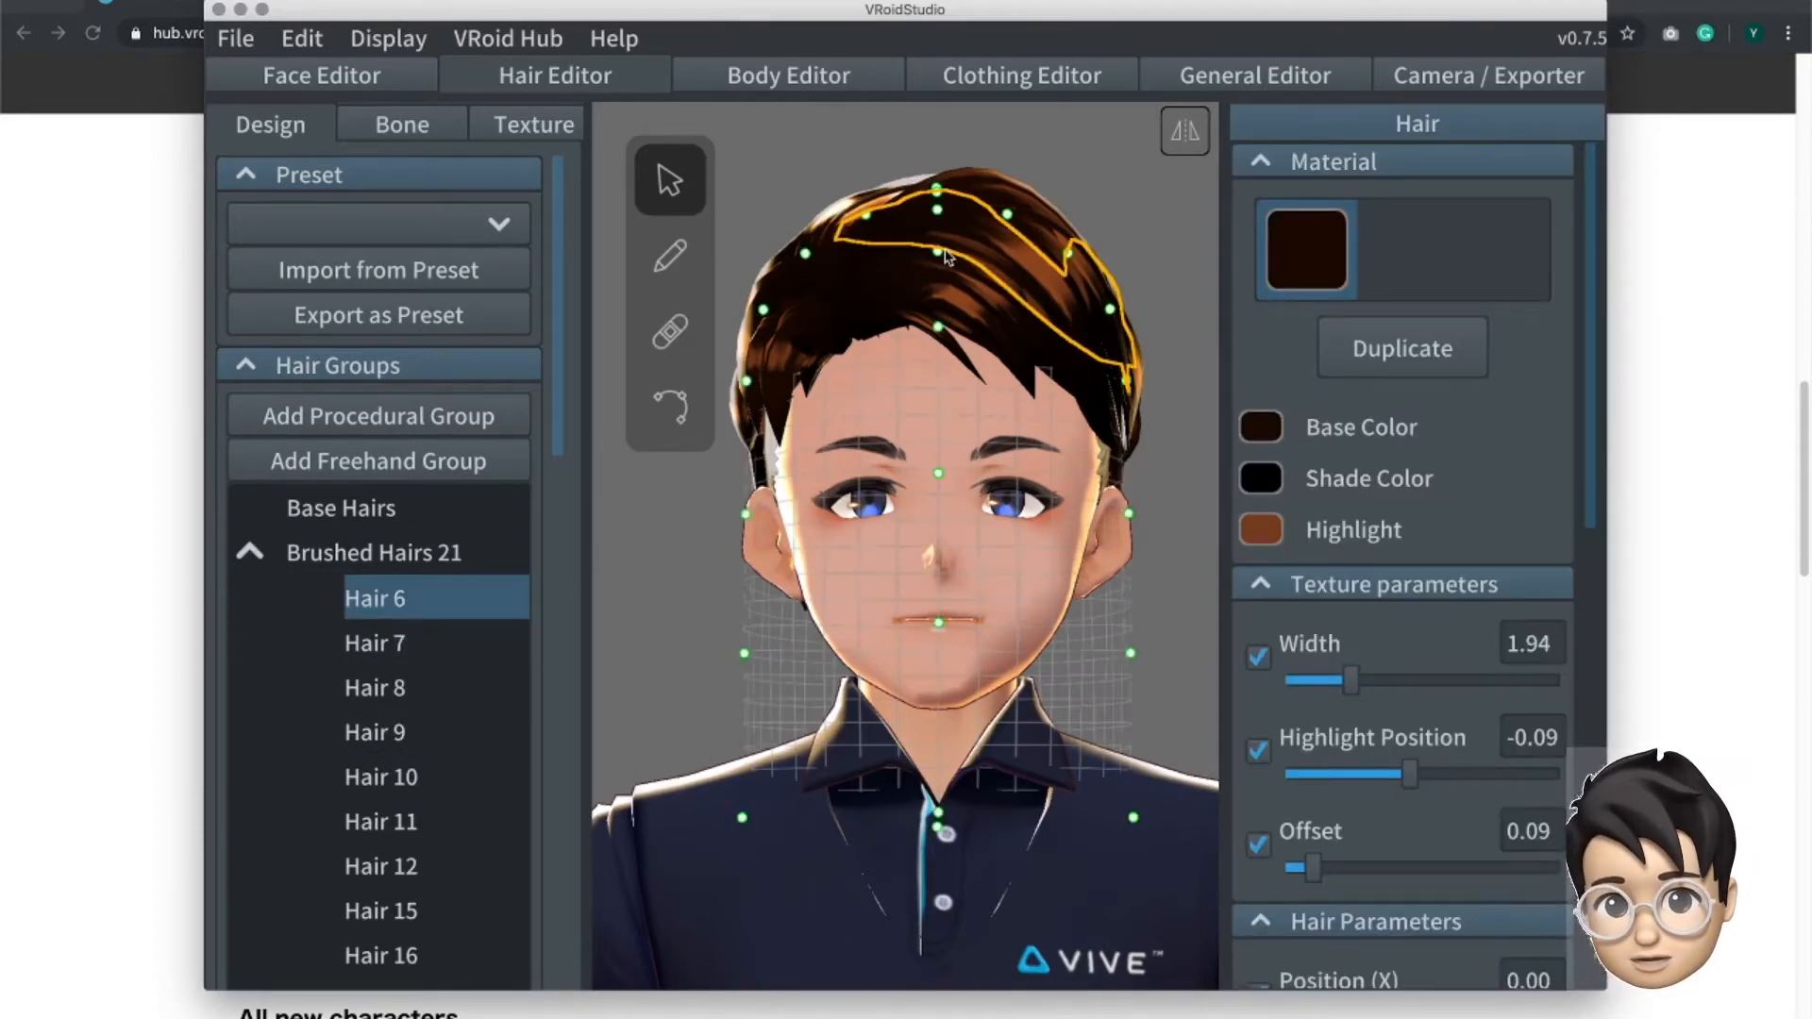
right_click_drag(1146, 306, 1166, 445)
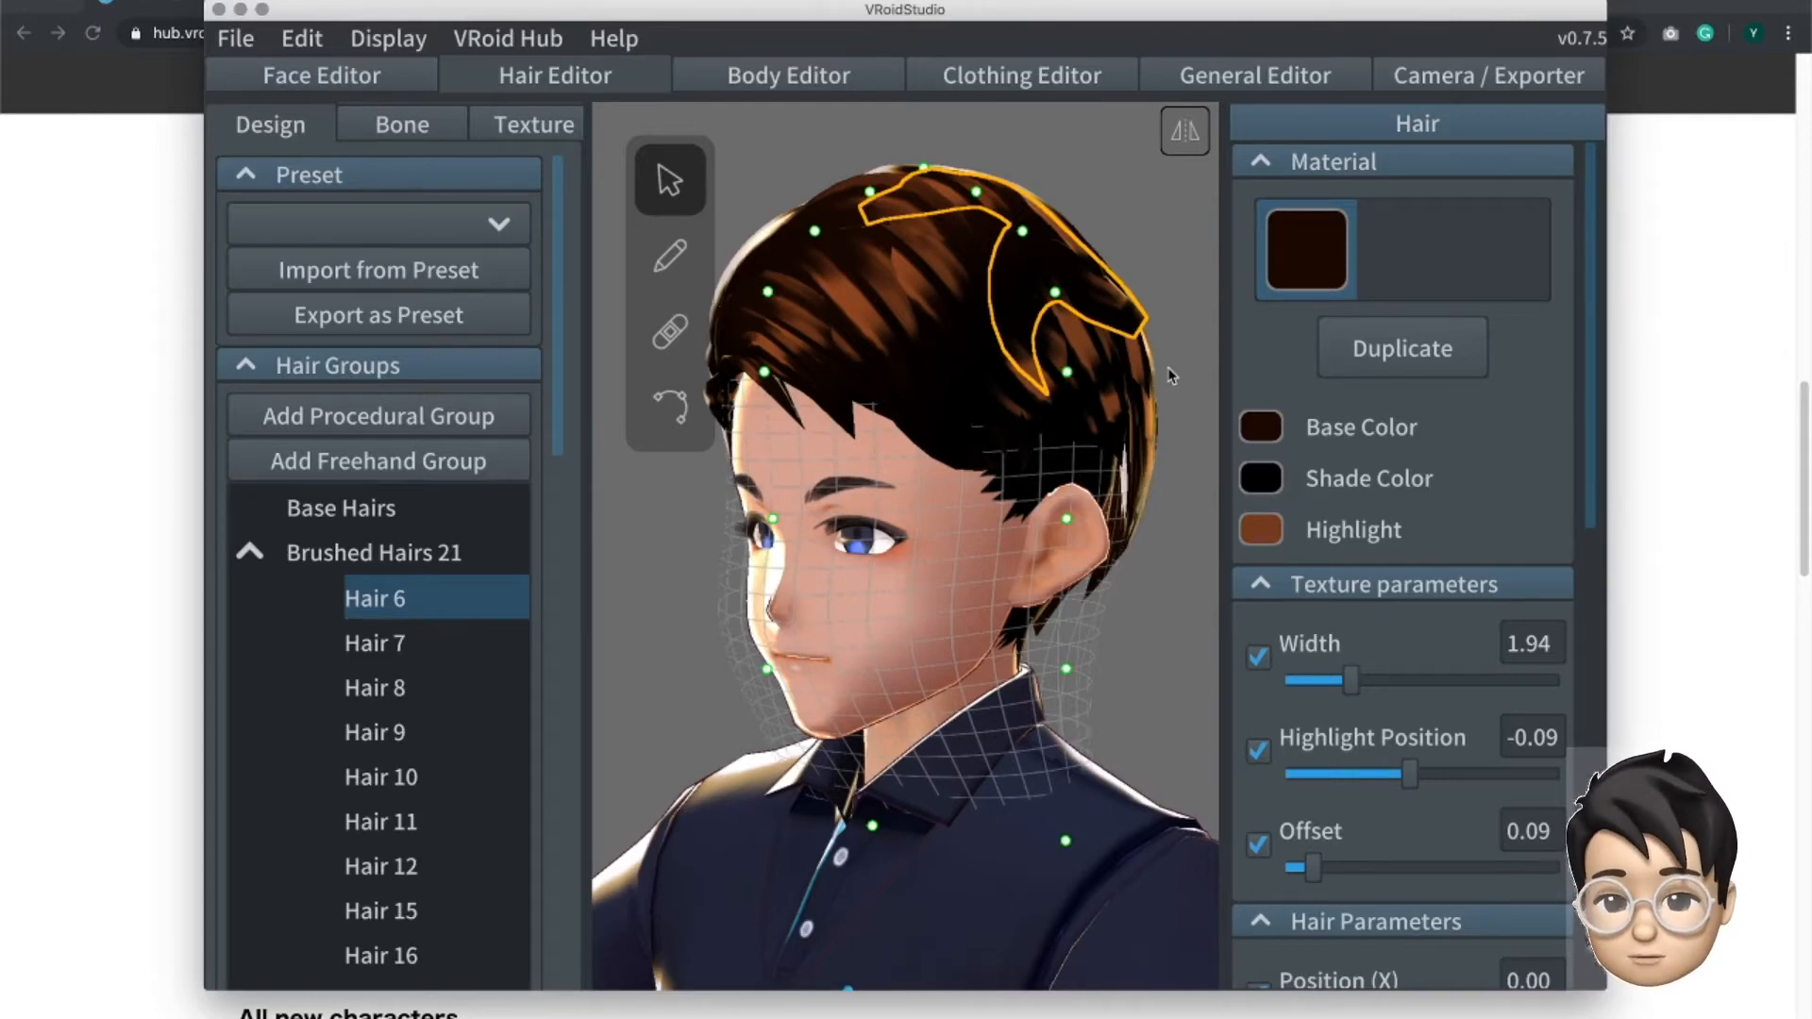
right_click_drag(1121, 404, 1106, 413)
right_click_drag(1111, 394, 976, 238)
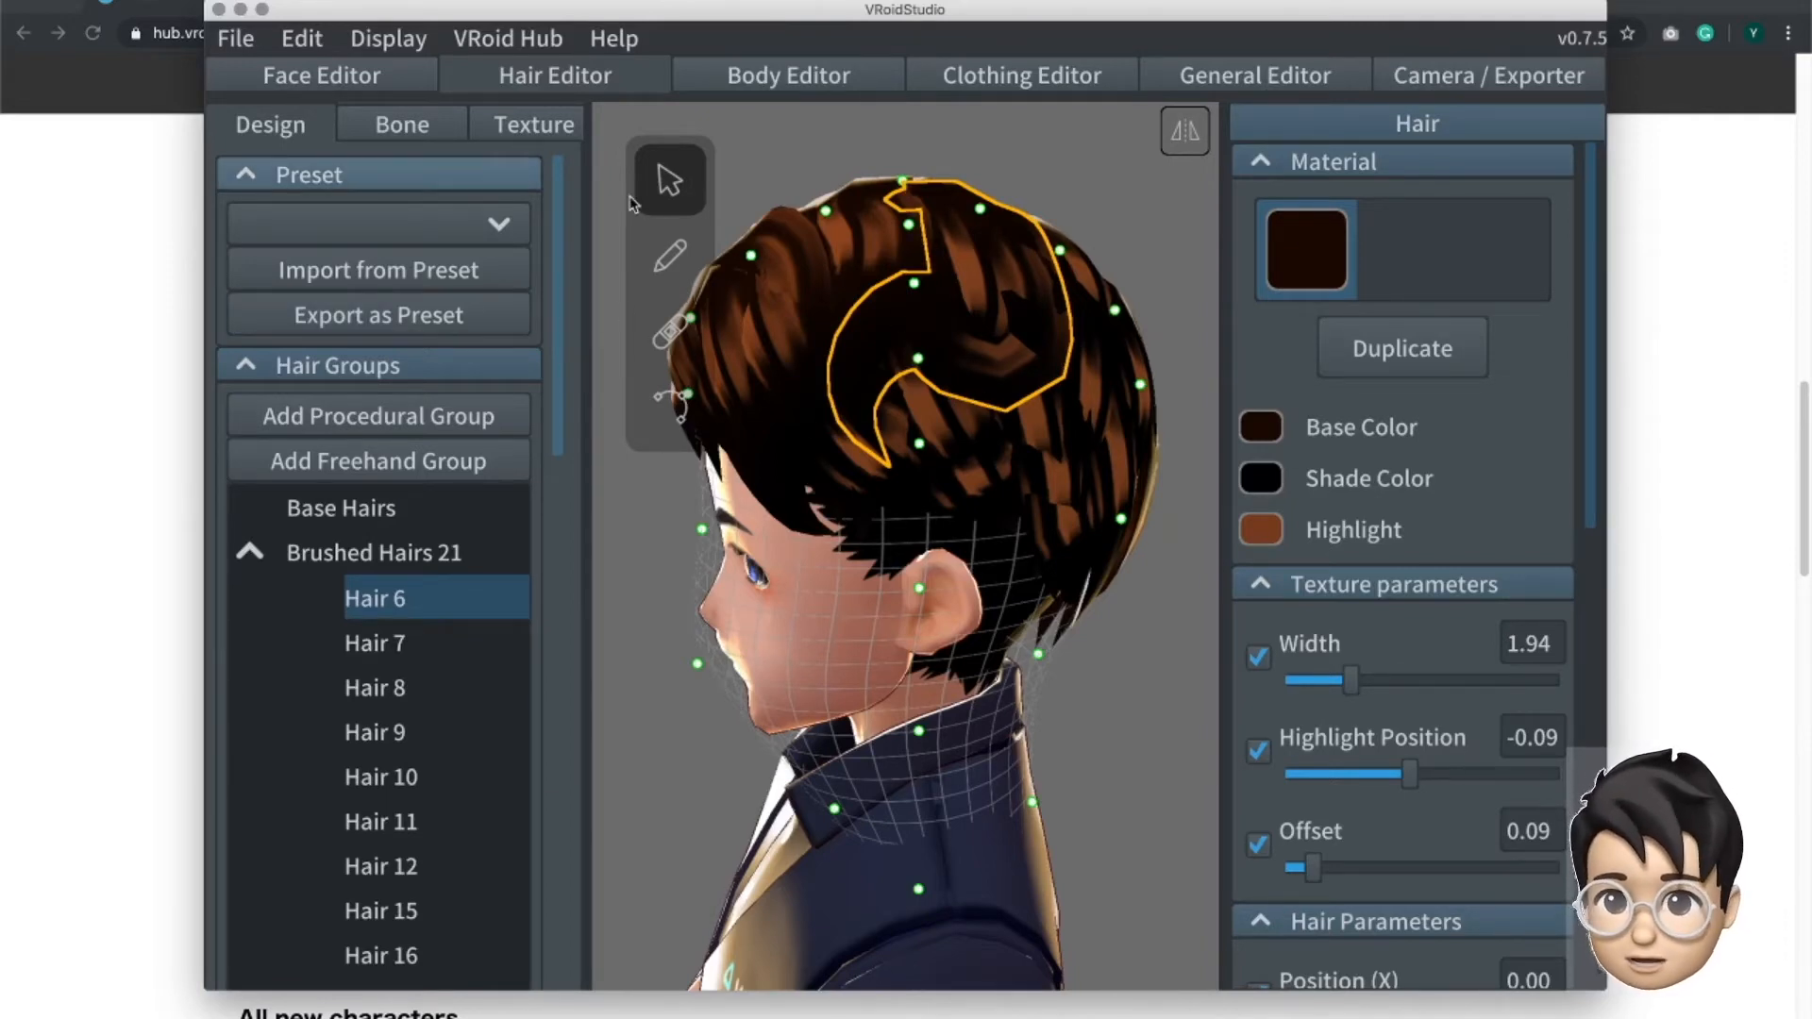
- Brush a new strand from the temple down around the ear, and set the brush's width and thickness to 0.09
left_click(670, 250)
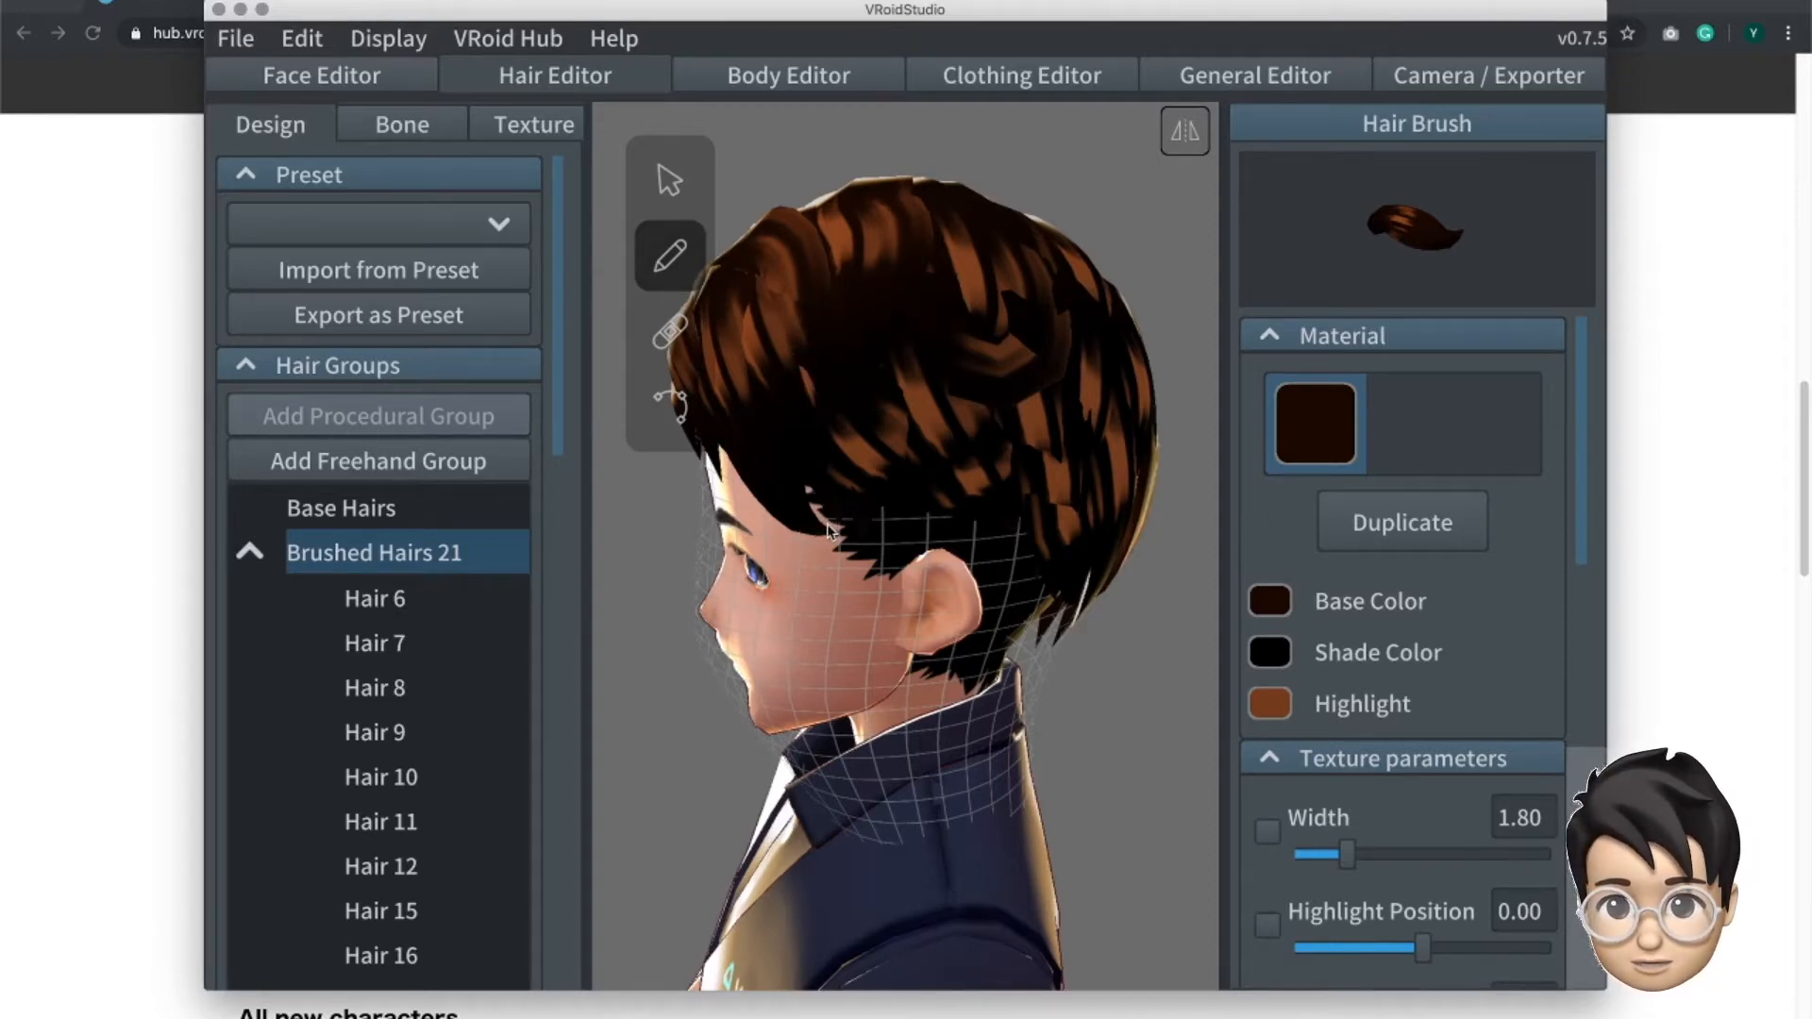
mouse_move(828, 552)
left_mouse_down()
mouse_move(841, 679)
mouse_move(902, 691)
mouse_move(963, 609)
mouse_move(1038, 672)
left_mouse_up()
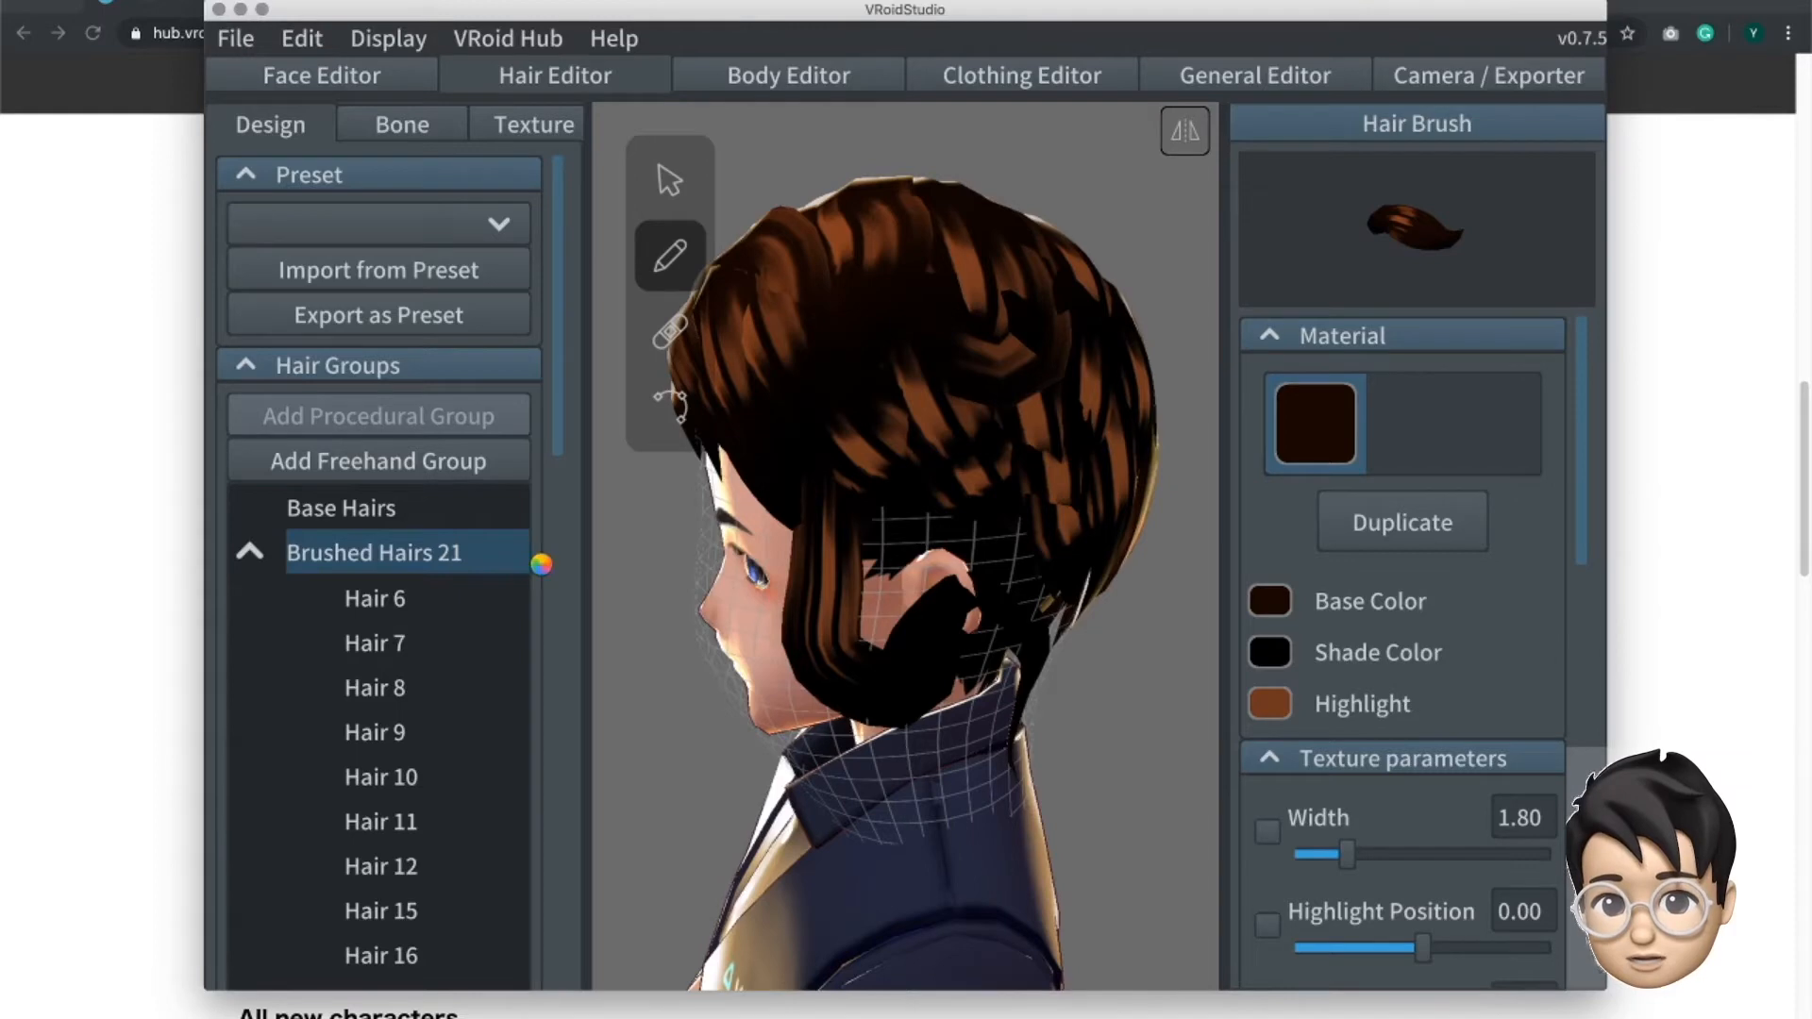
scroll(1574, 604, "down", 3)
scroll(1574, 604, "down", 5)
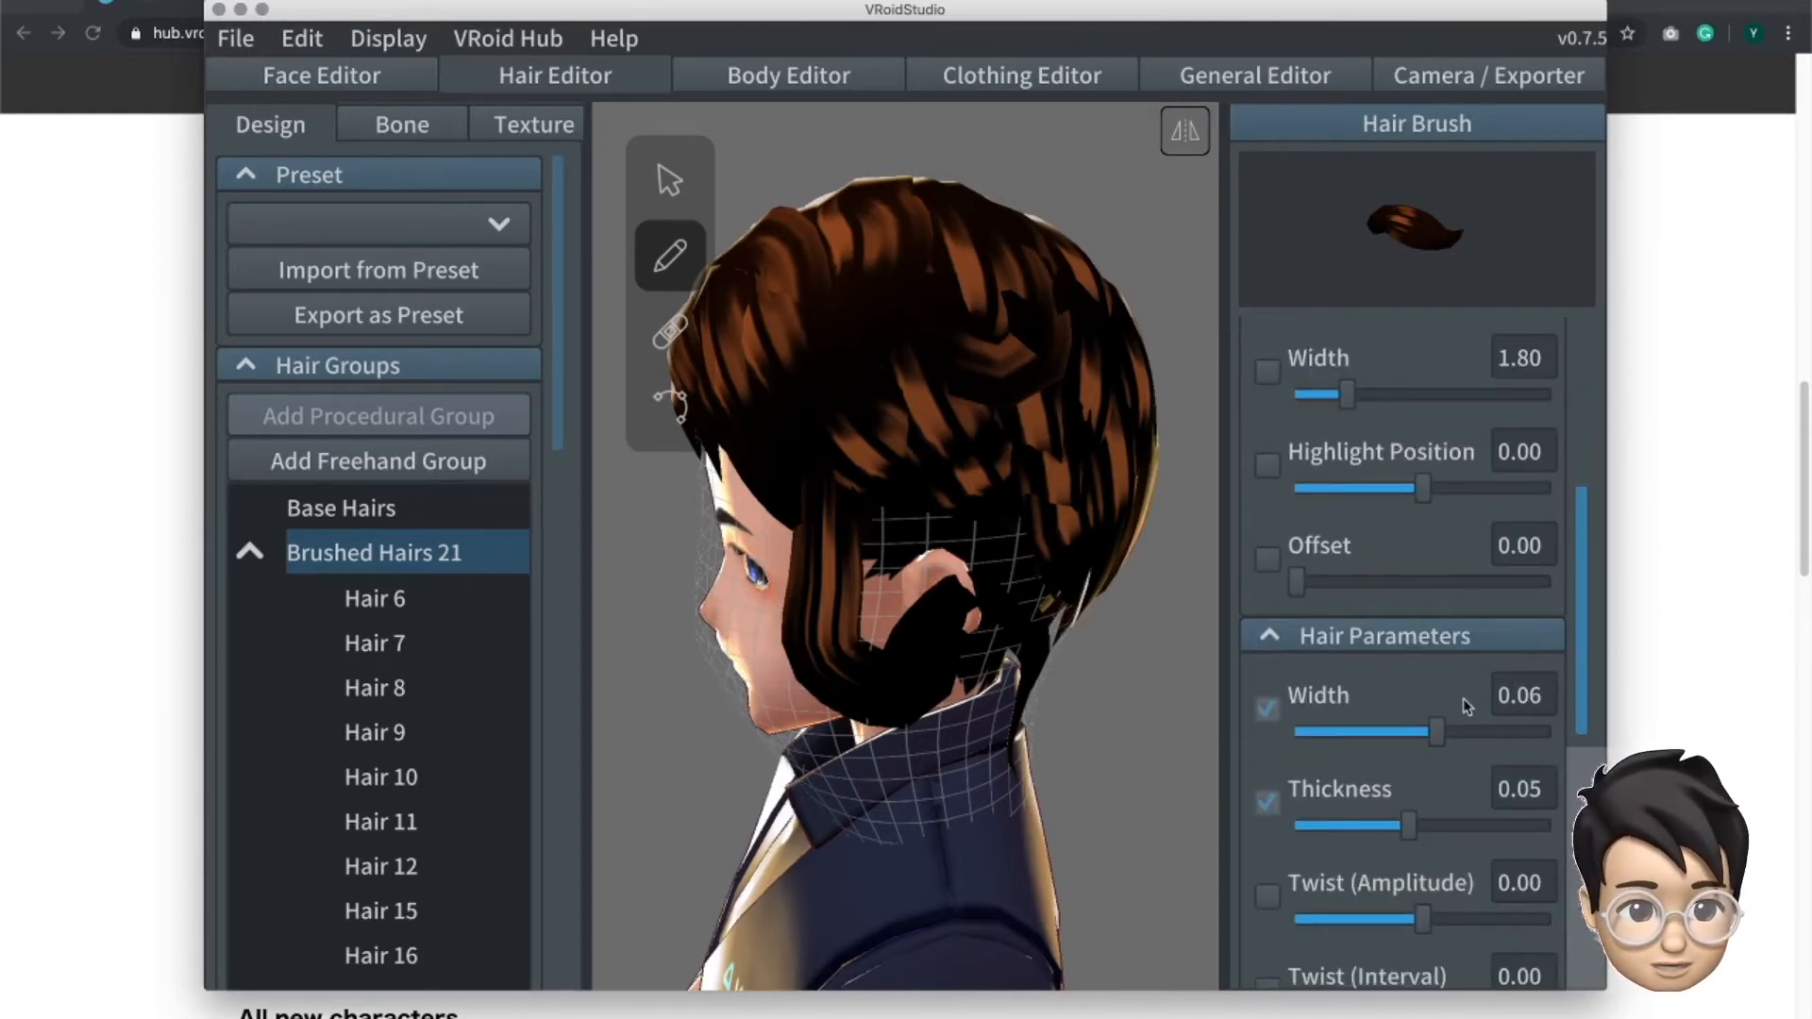
left_click_drag(1455, 731, 1481, 735)
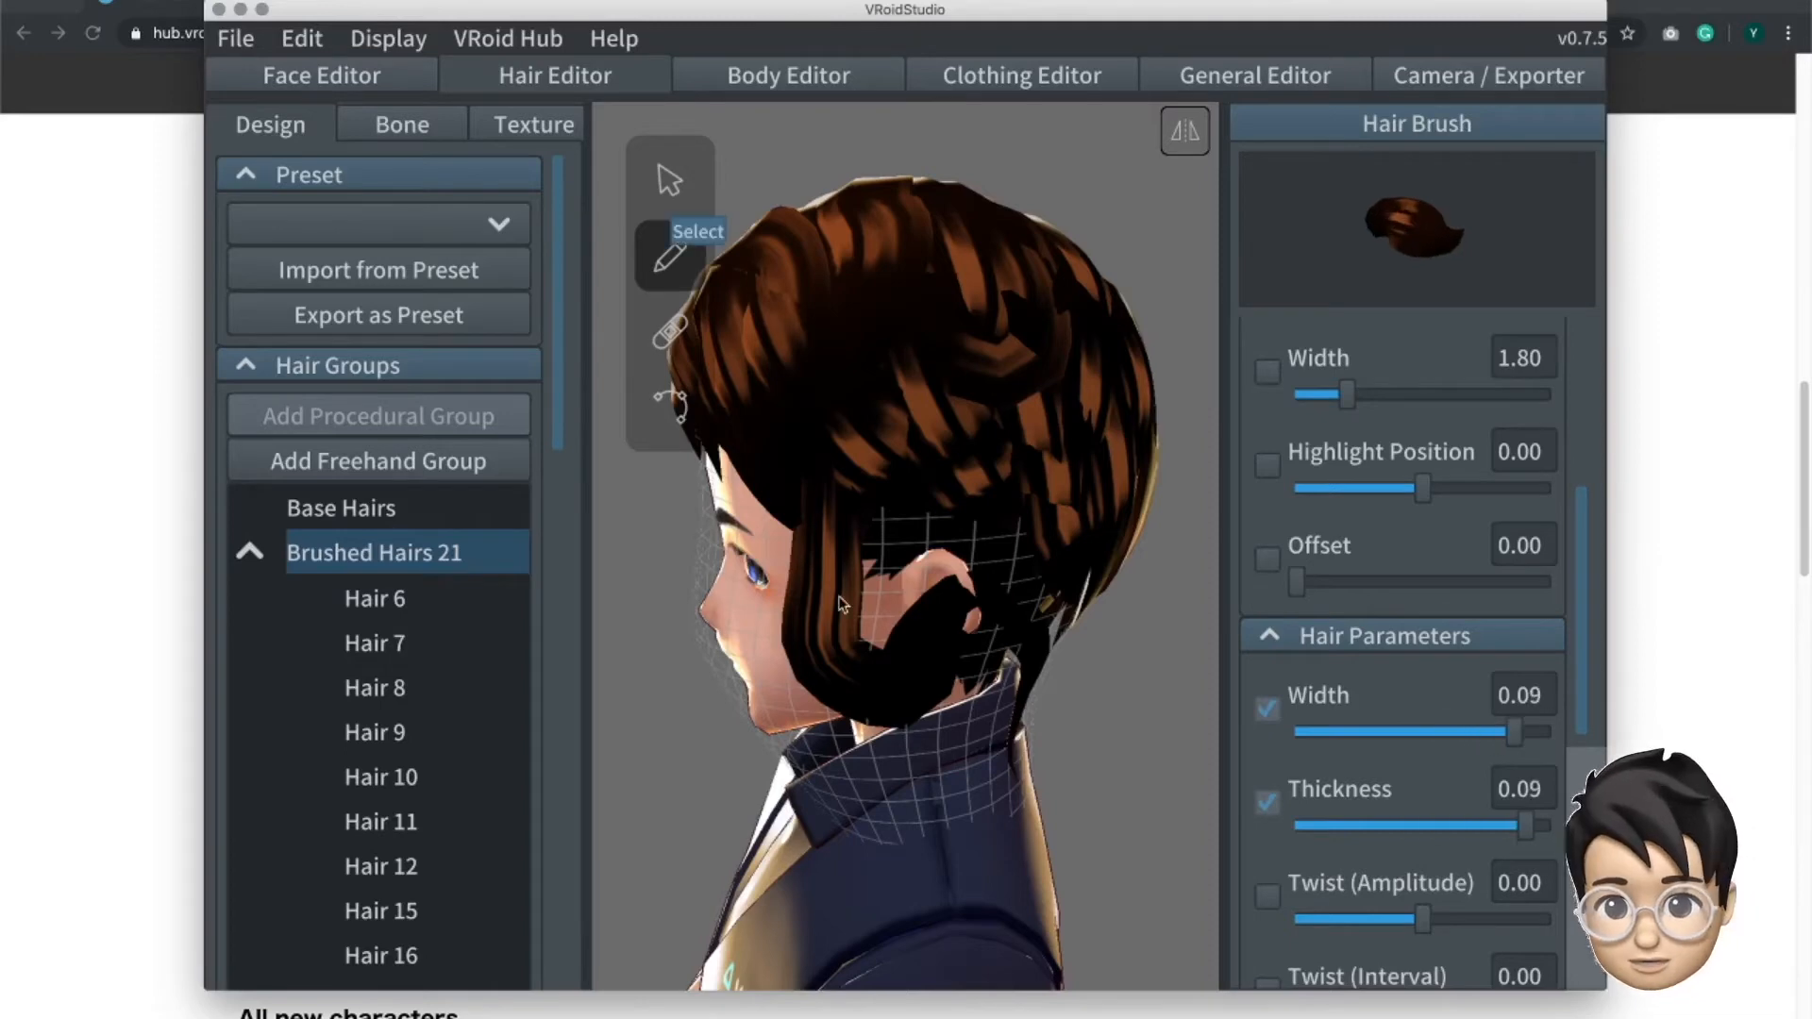
- Select the newly brushed strand by the ear and set its texture Highlight Position to 1.00 and Width to 1.64
left_click(843, 604)
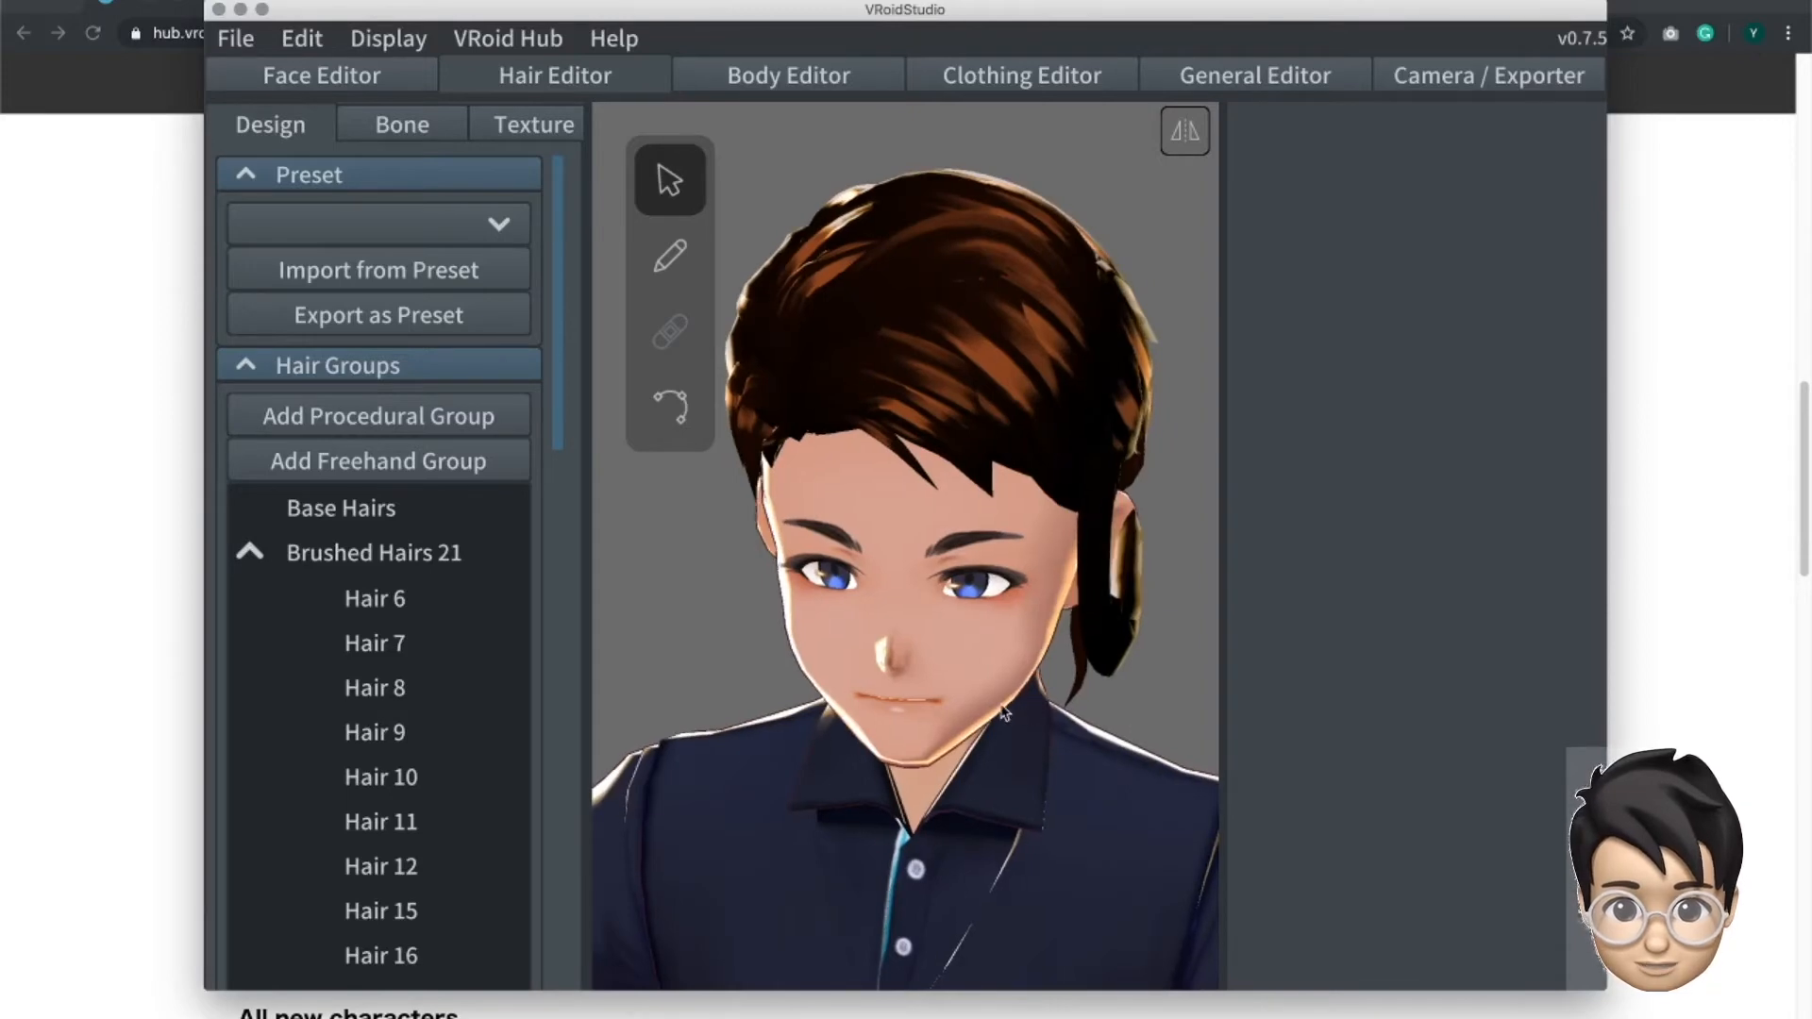
right_click_drag(952, 700, 906, 672)
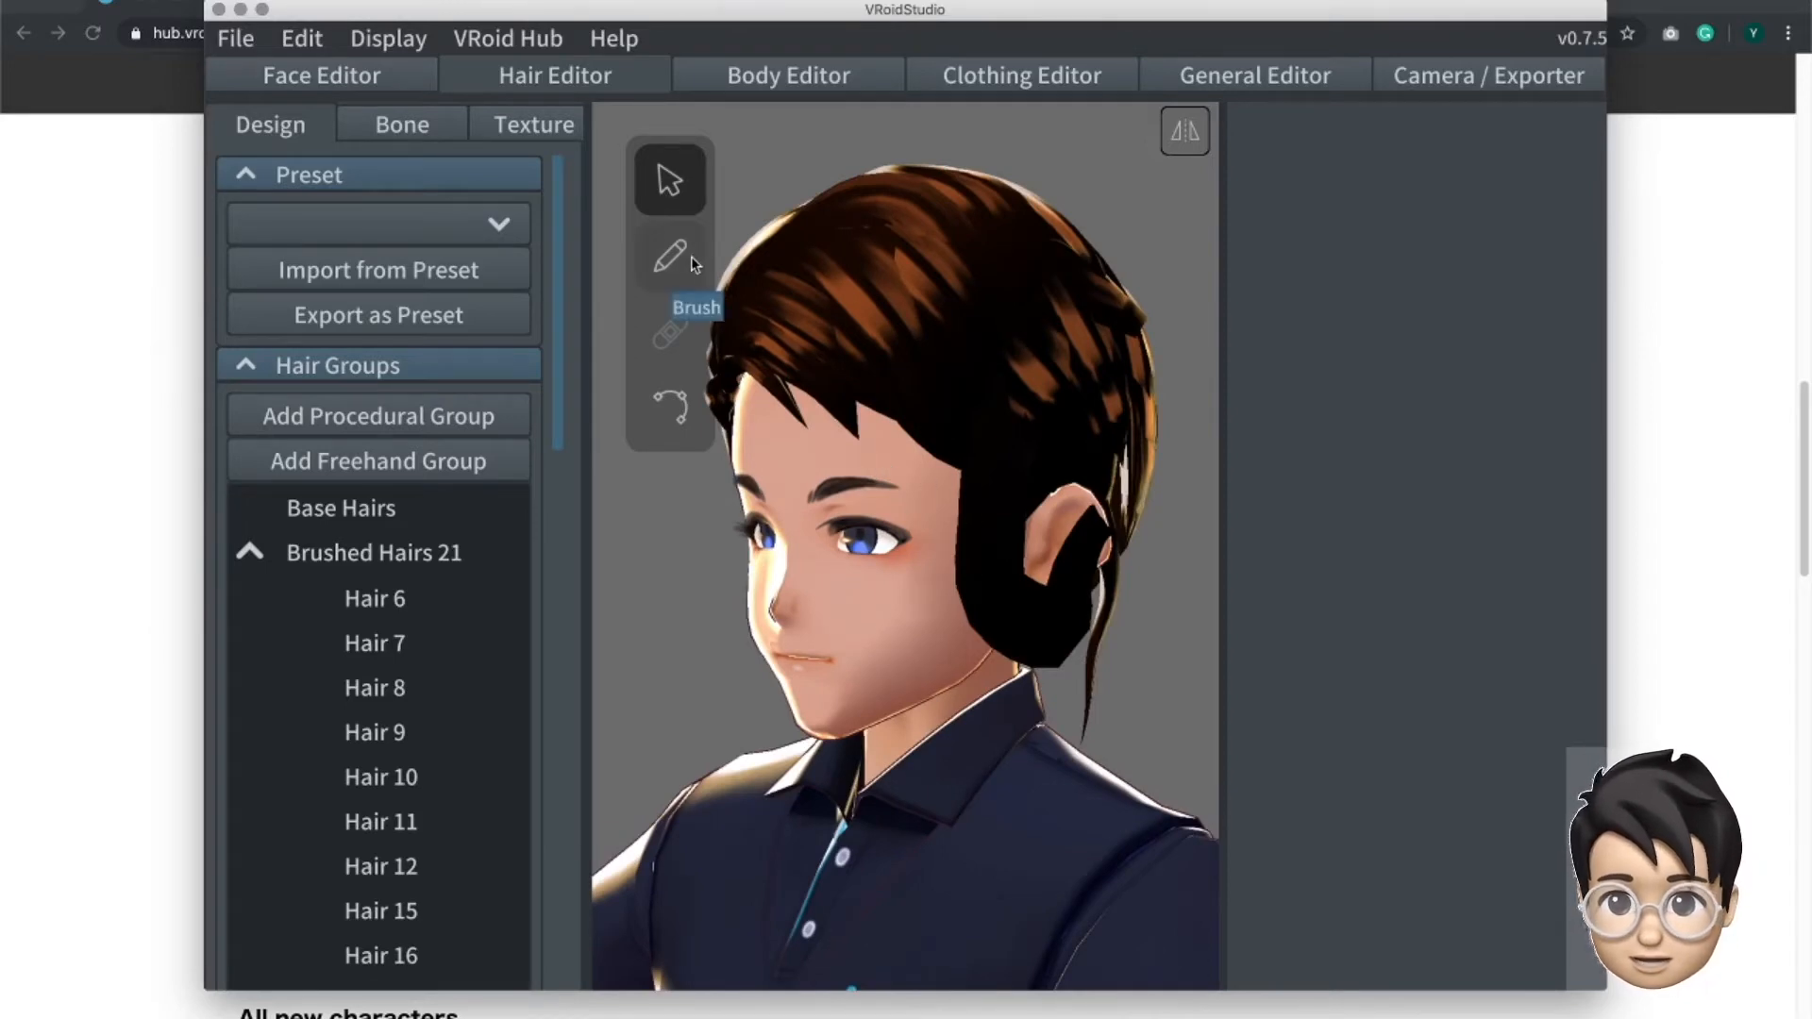
left_click(989, 561)
left_click(1275, 653)
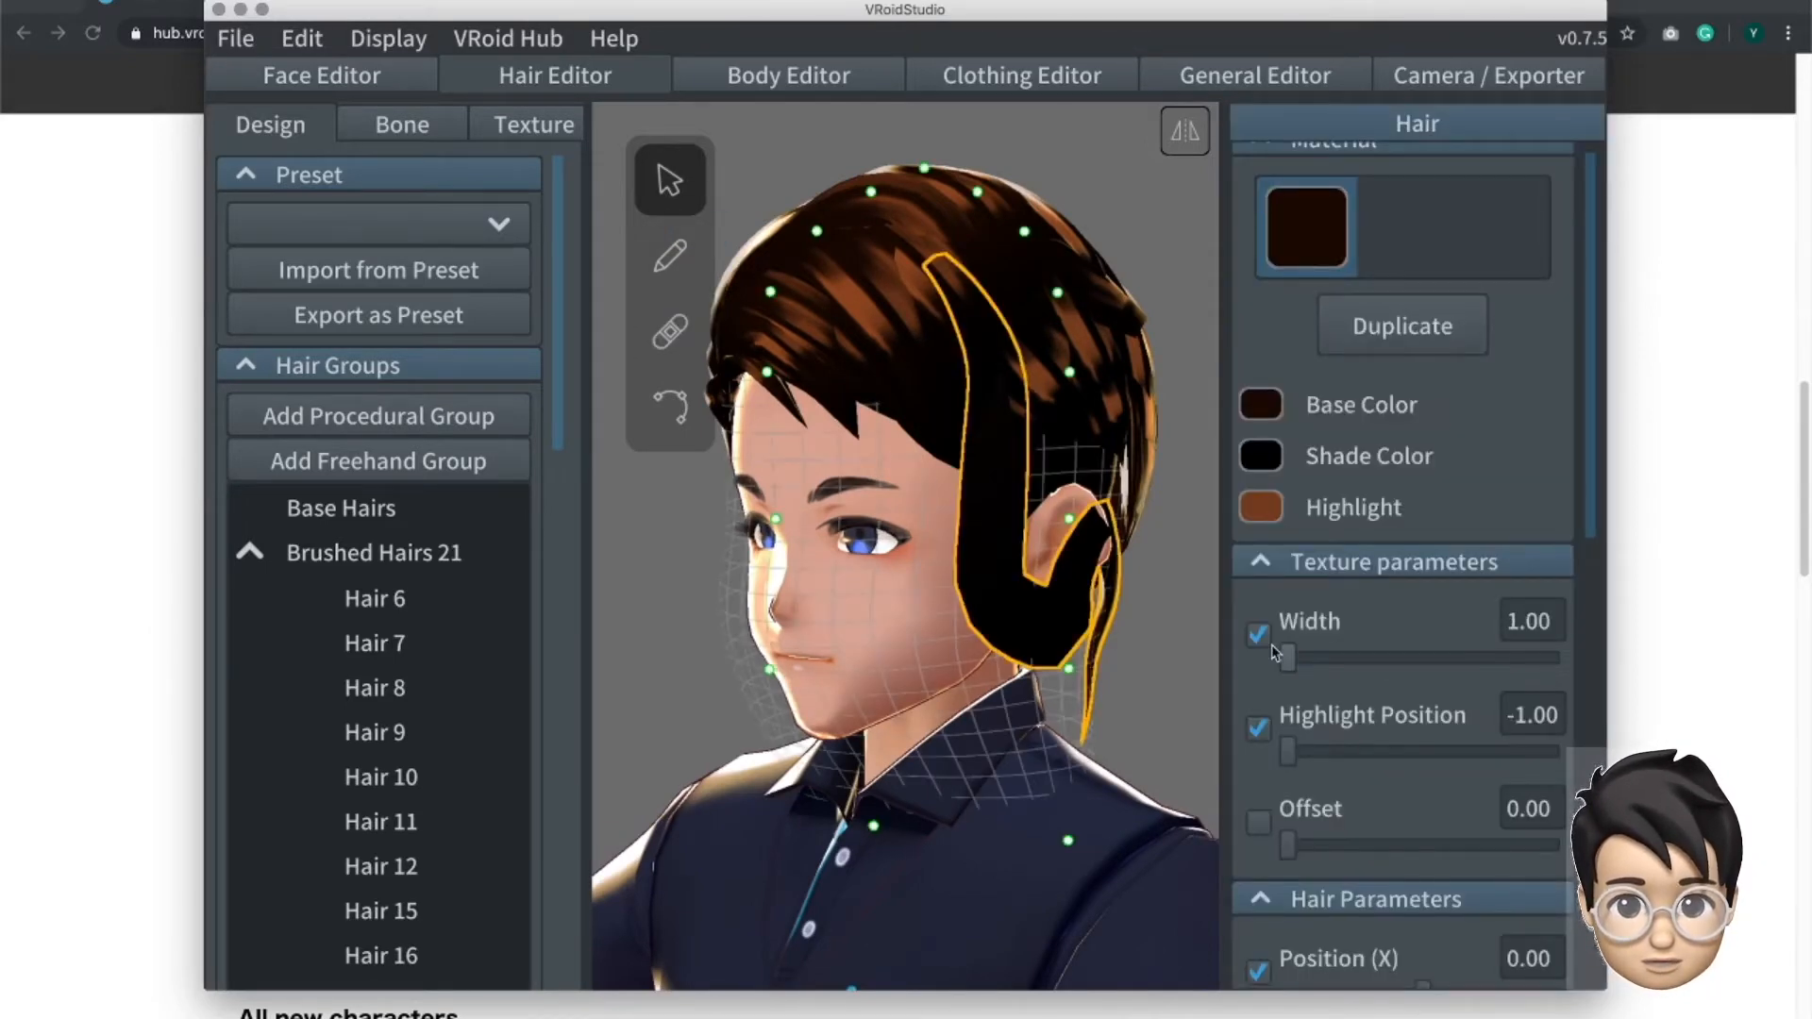
left_click_drag(1368, 756, 1572, 753)
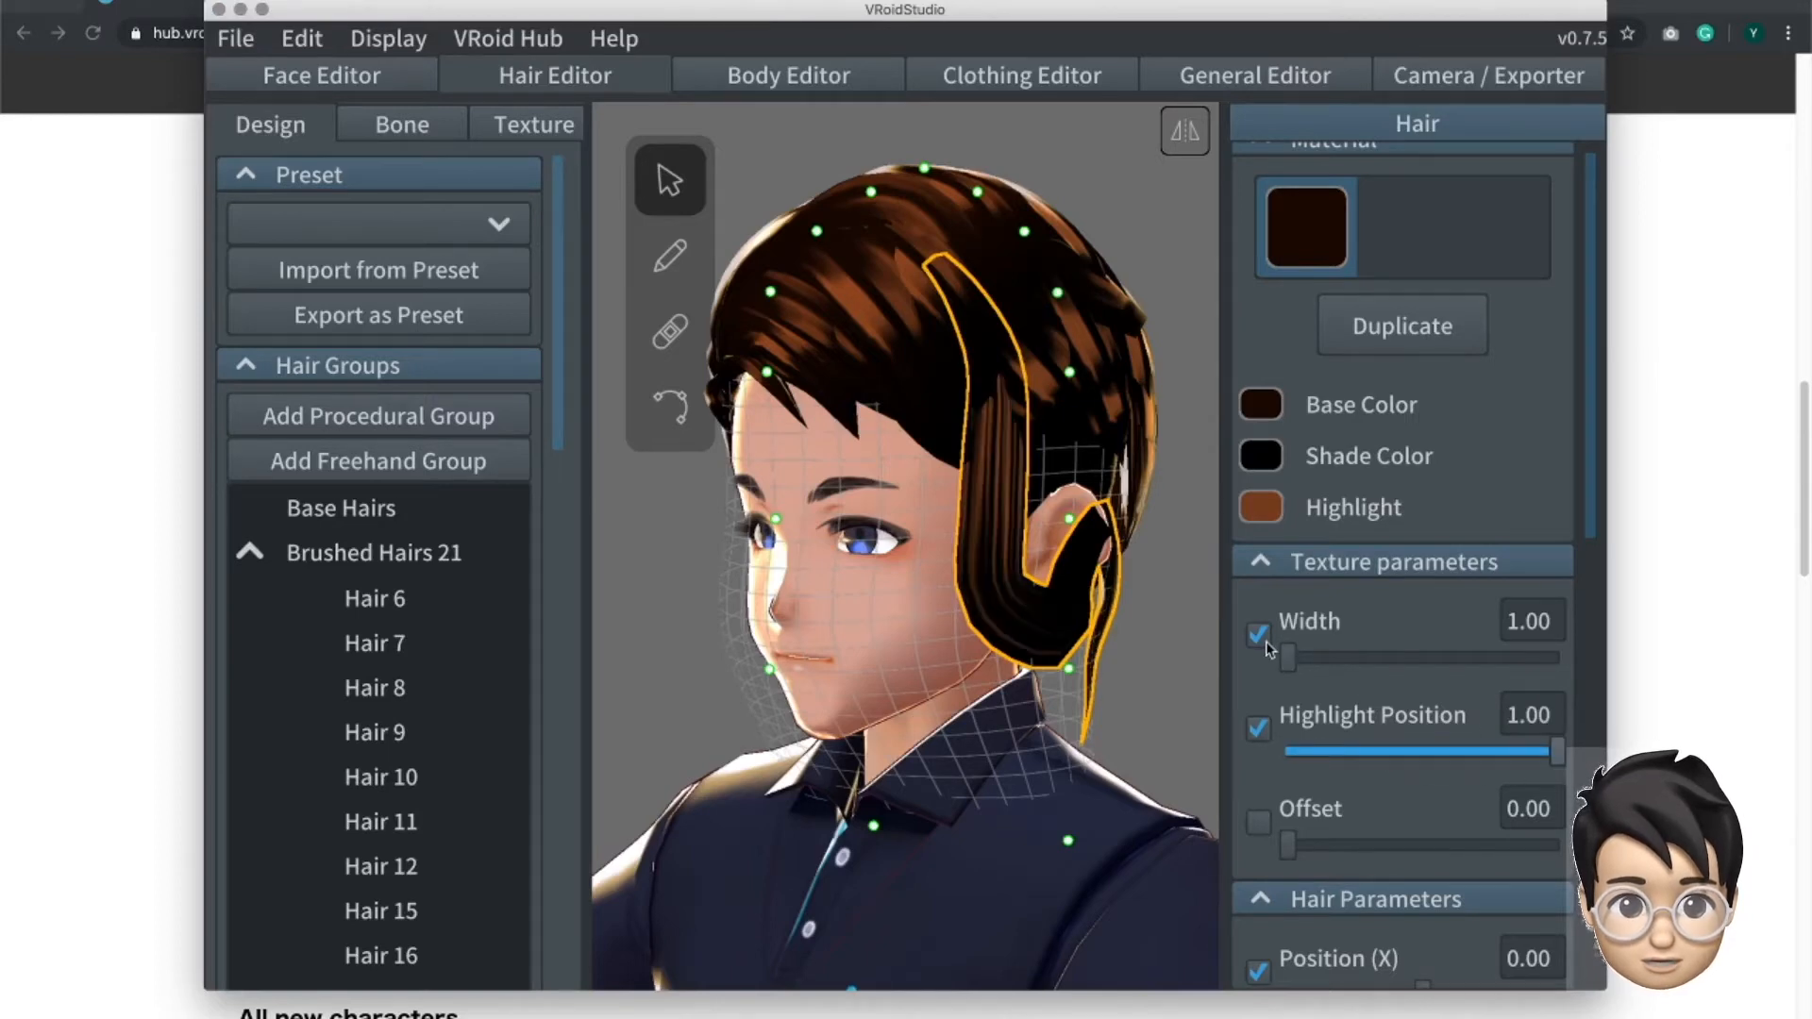
left_click_drag(1489, 660, 1555, 700)
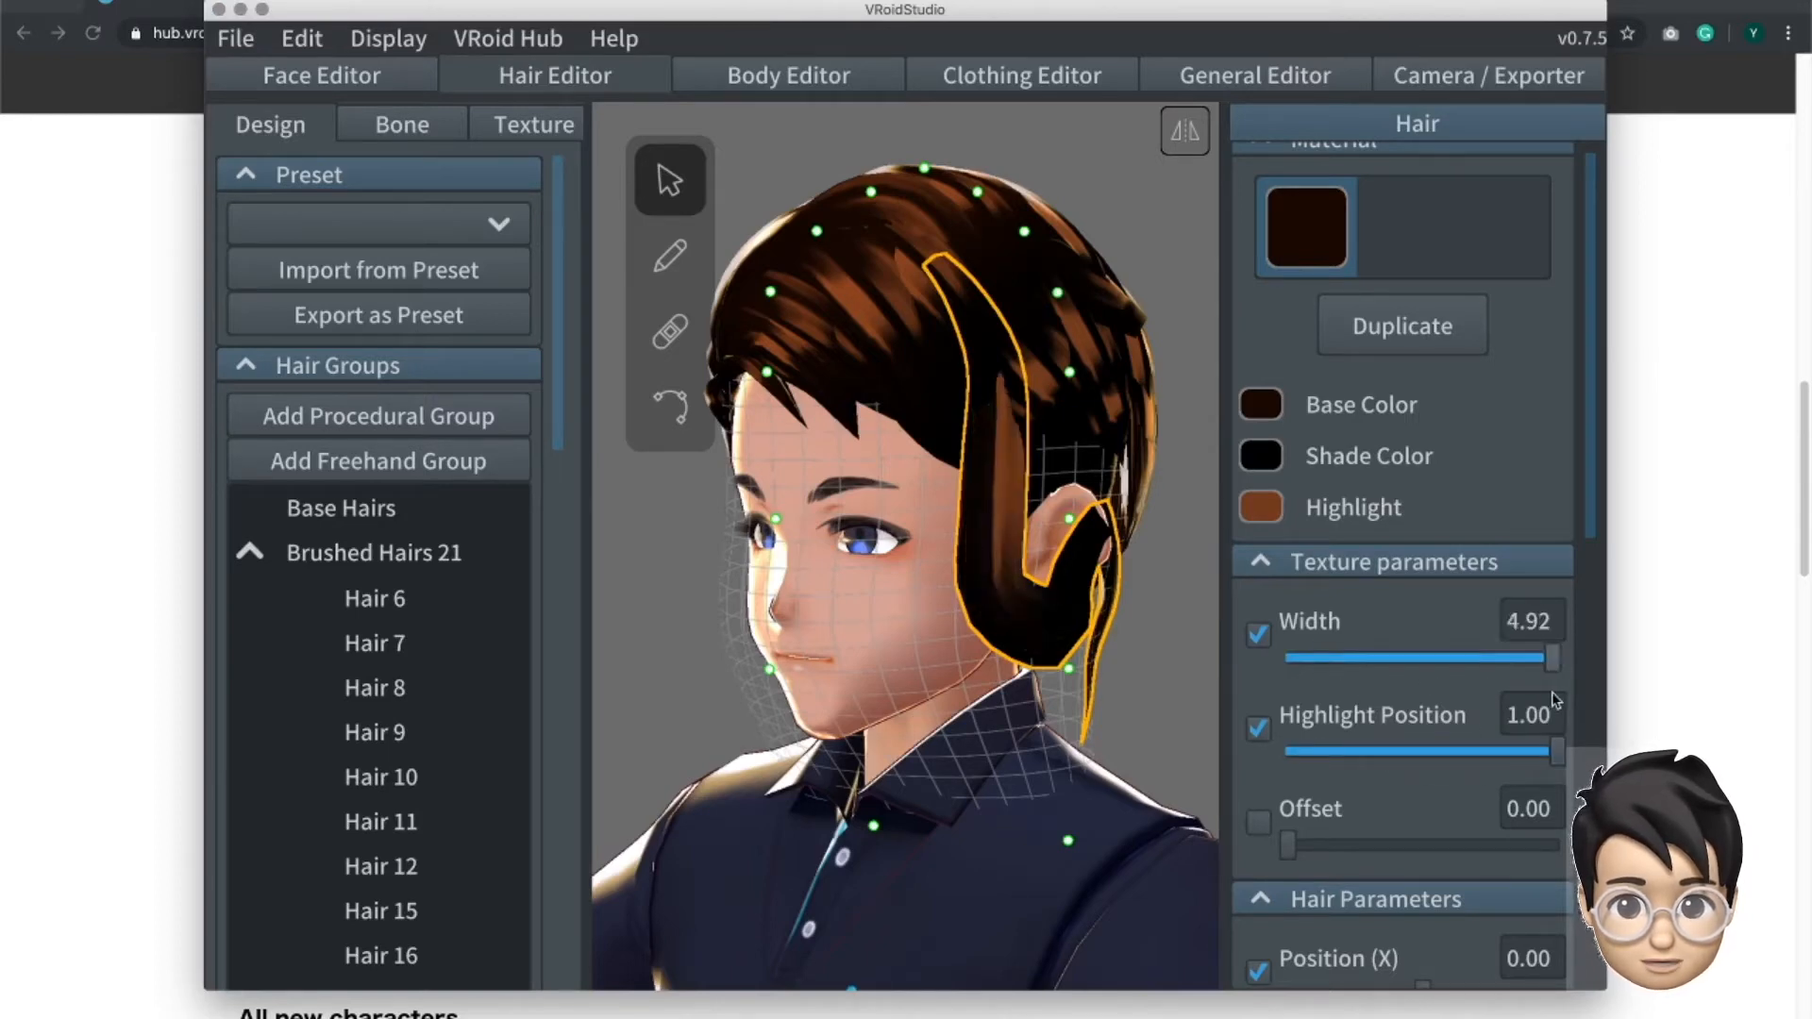
left_click_drag(1368, 676, 1318, 664)
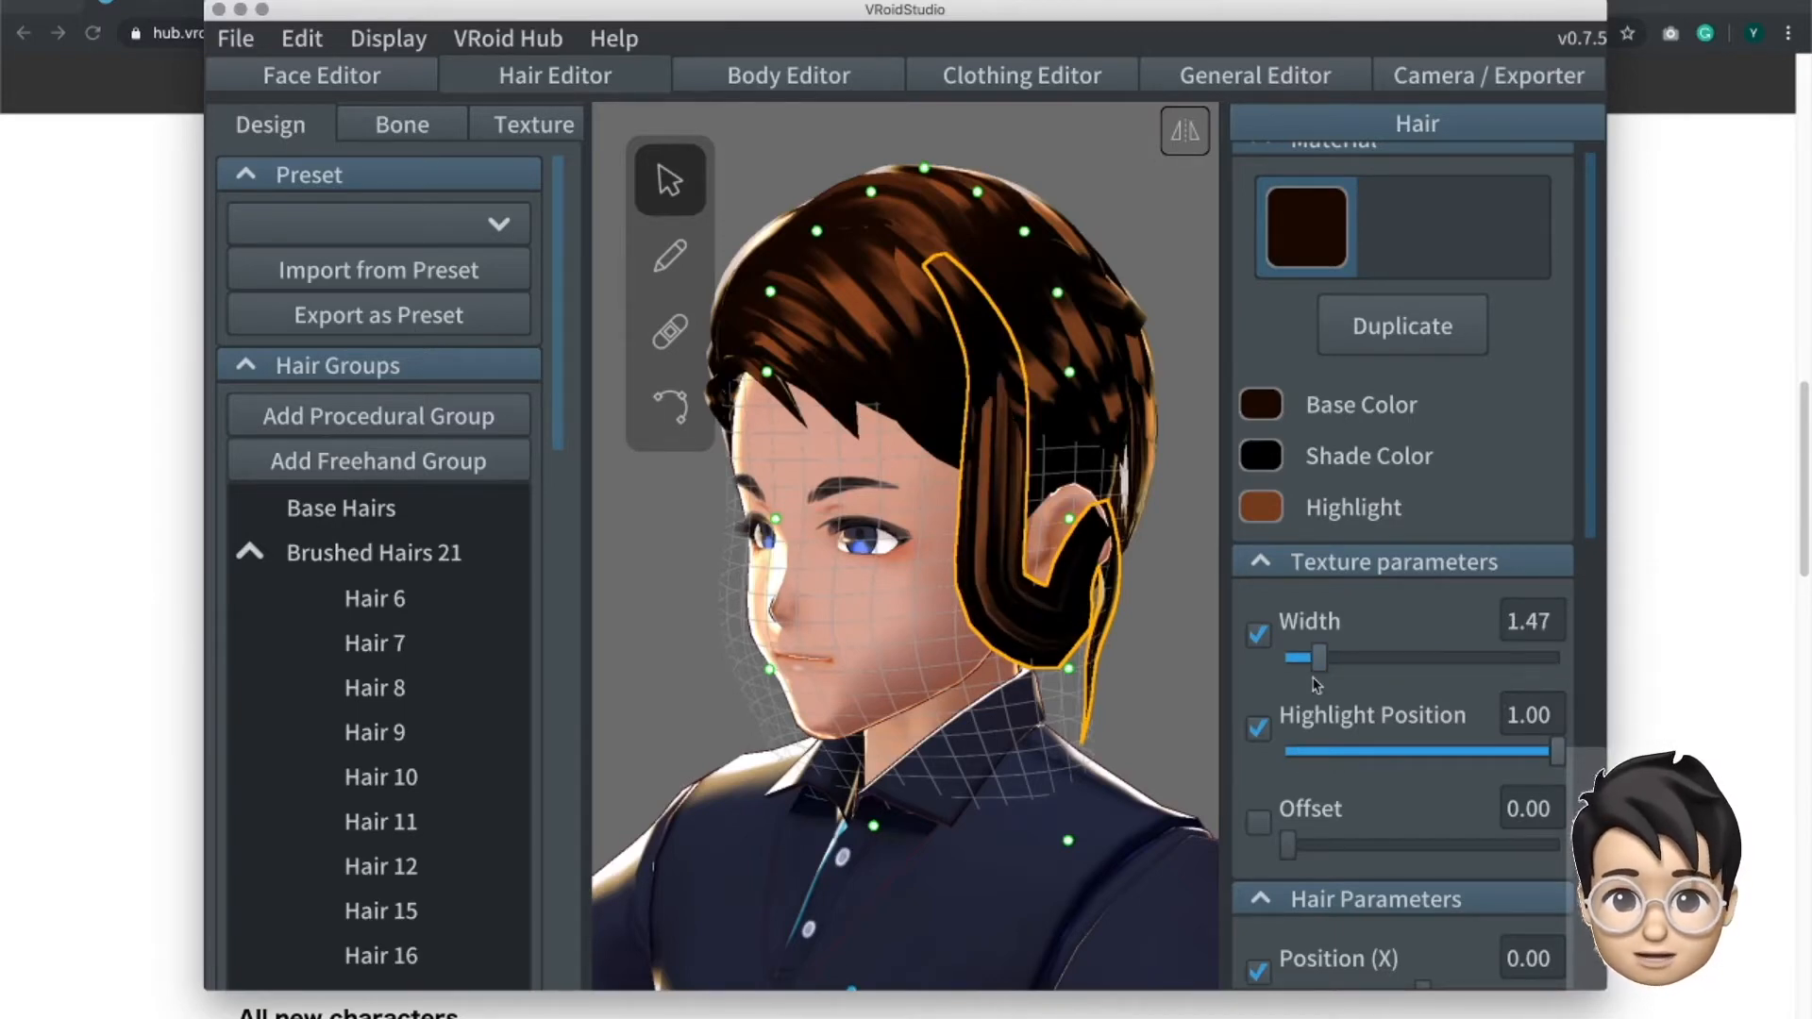
mouse_move(1332, 659)
left_mouse_down()
mouse_move(1351, 663)
mouse_move(1303, 672)
mouse_move(1342, 664)
left_mouse_up()
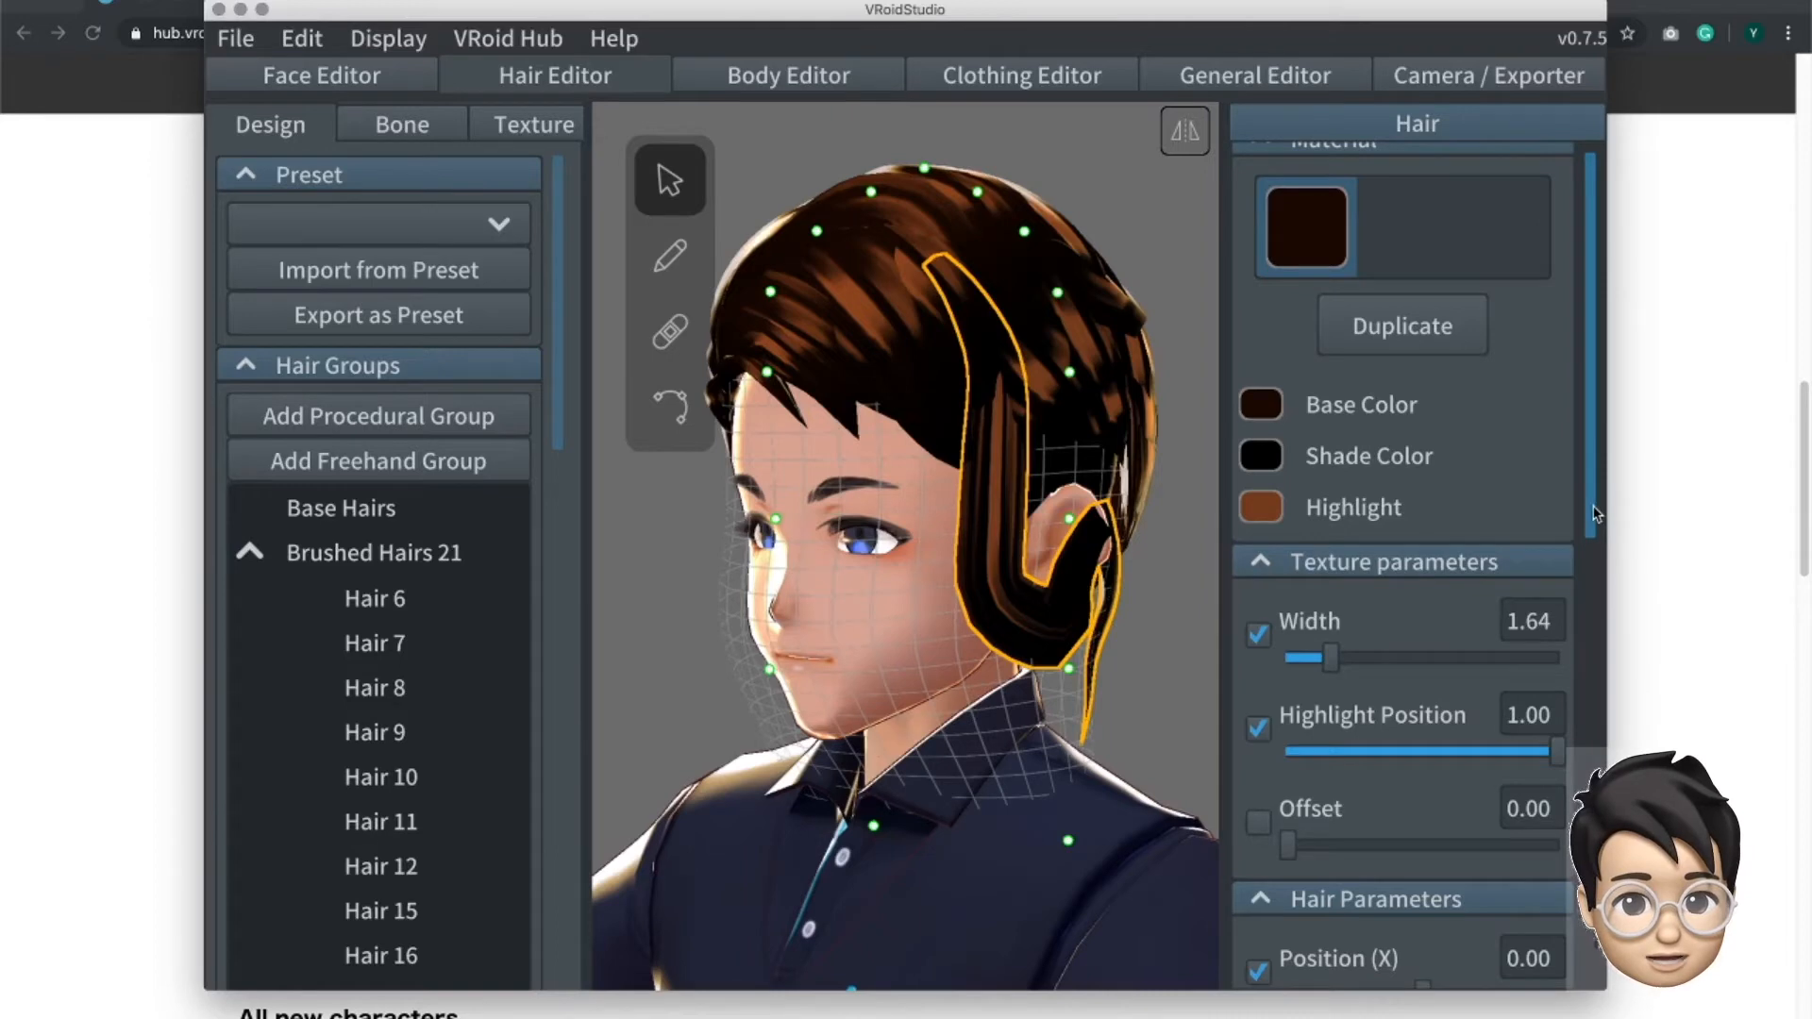
- Try shifting the selected strand with the Position (X) hair parameter and bring it back to 0.00
scroll(1590, 528, "down", 1)
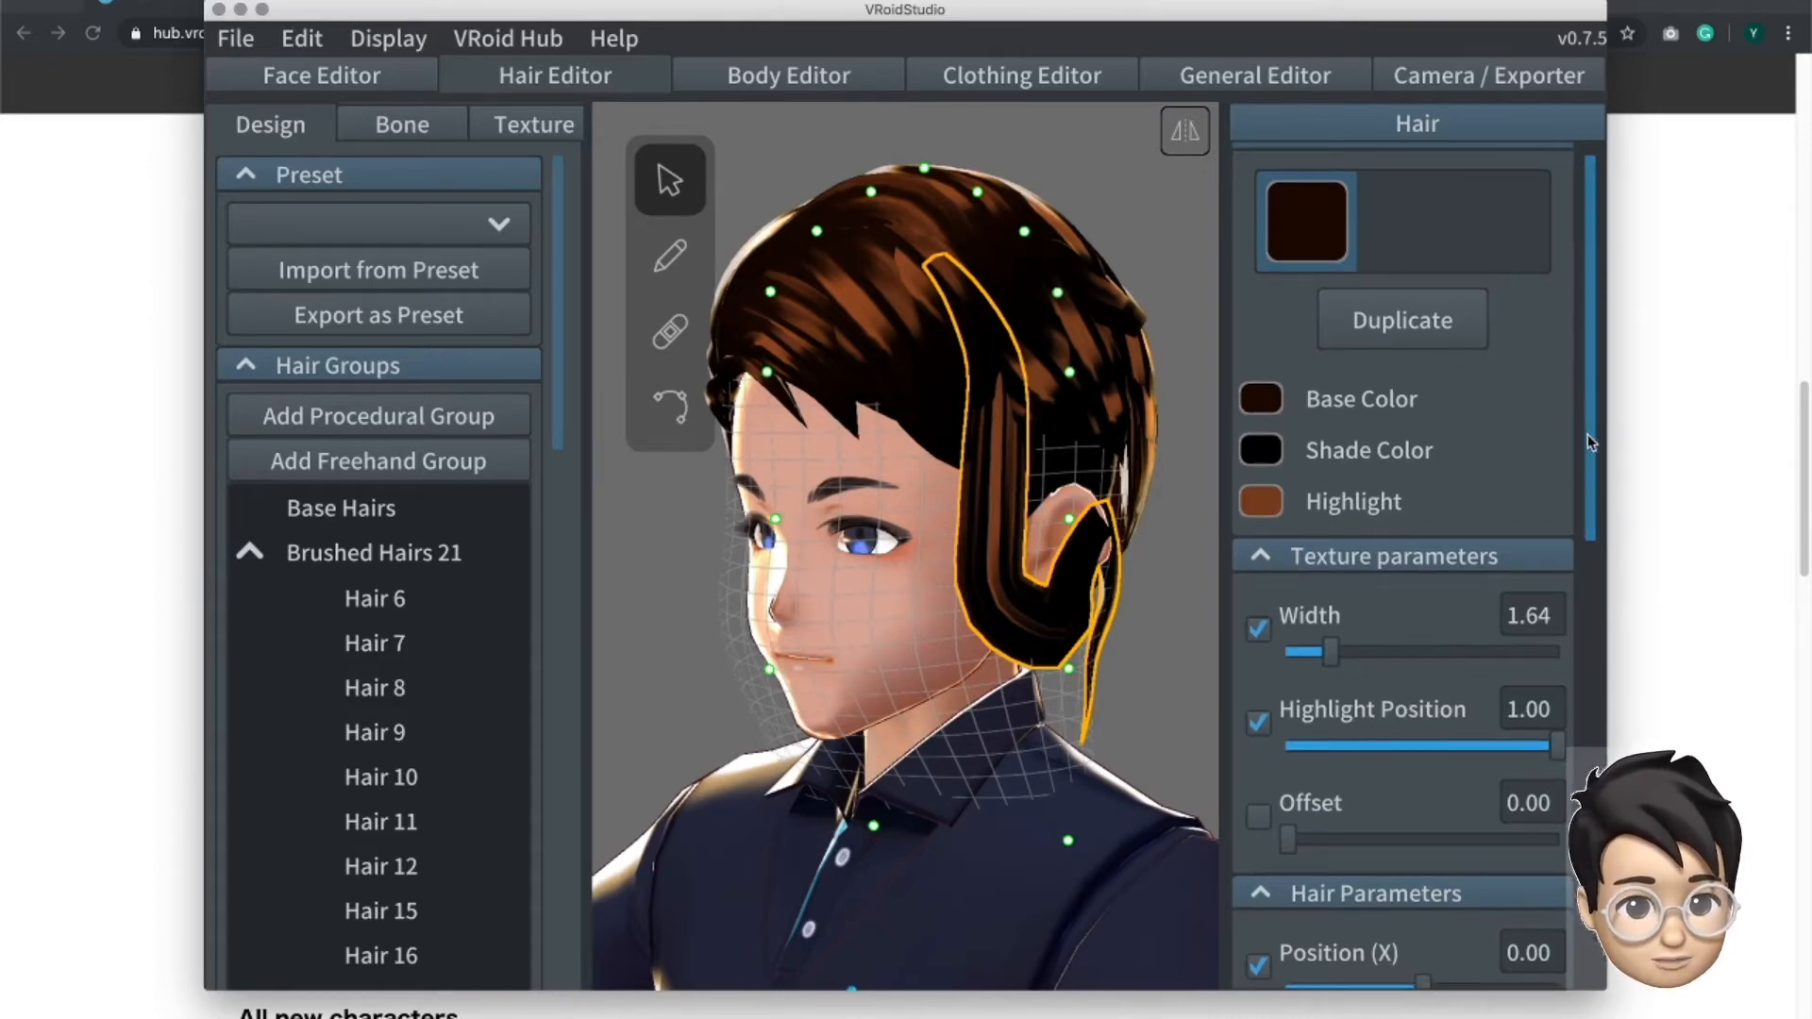
scroll(1274, 410, "down", 5)
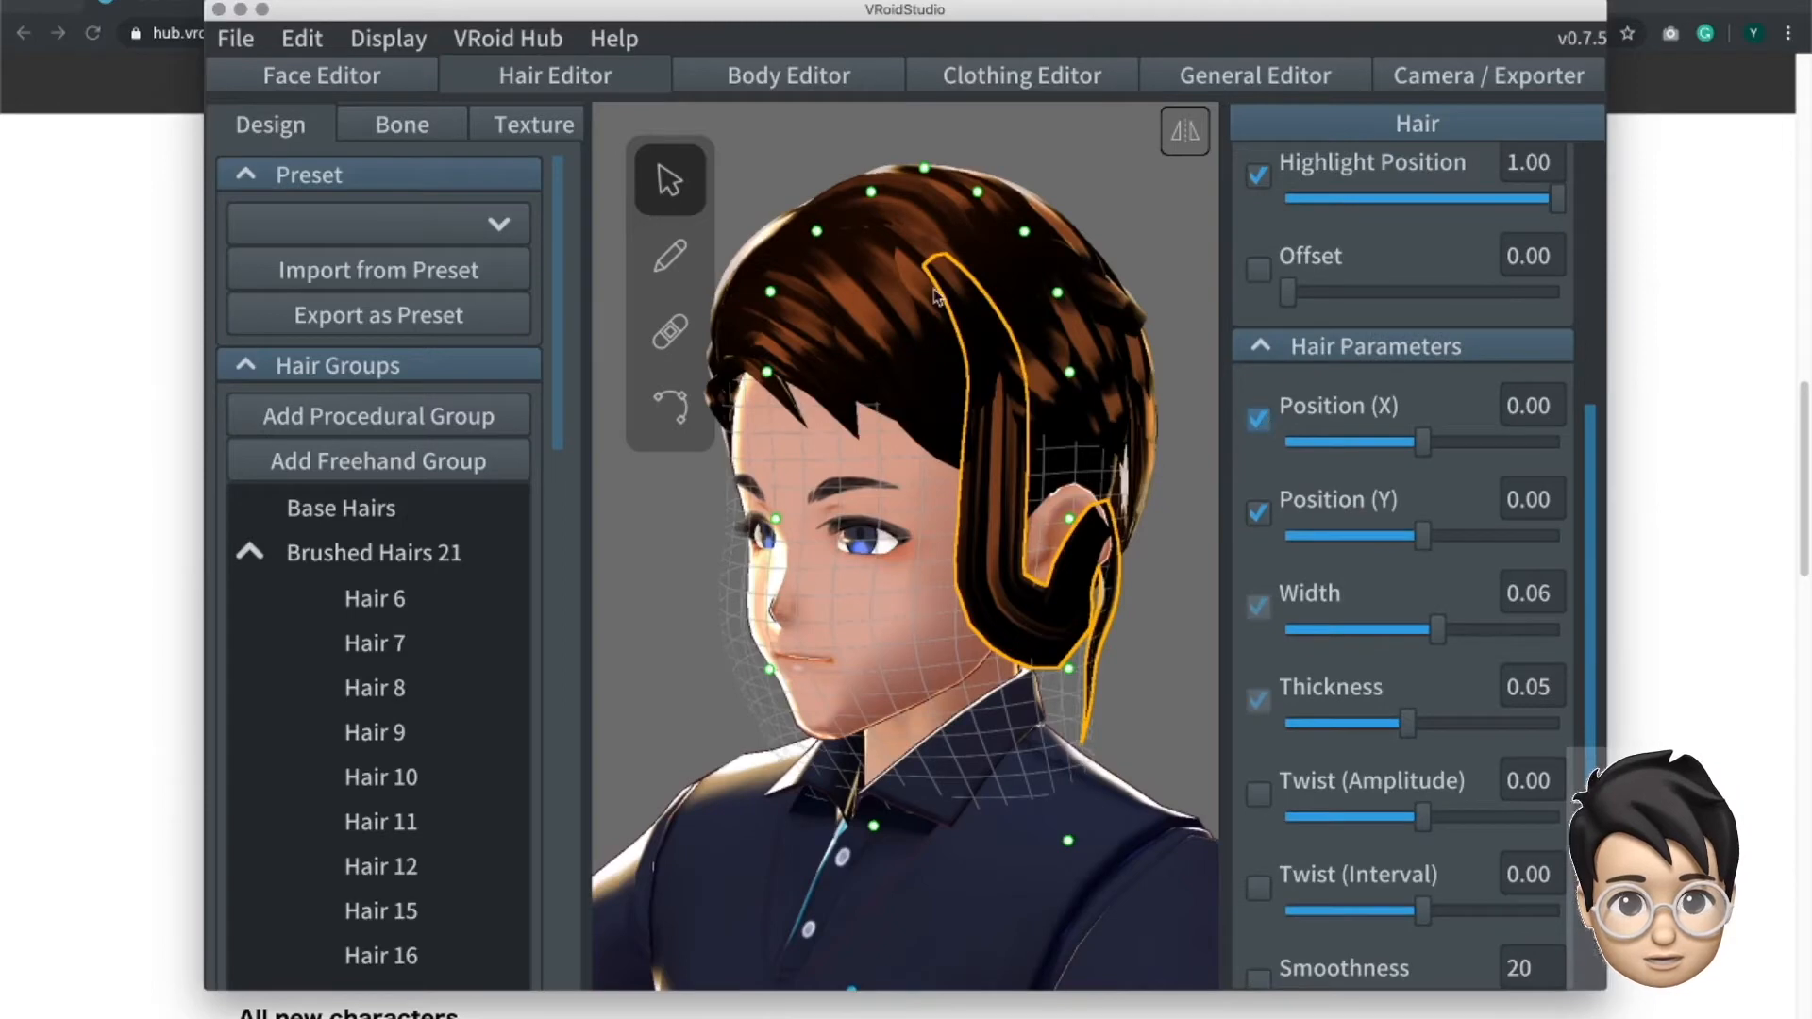
mouse_move(1451, 459)
left_mouse_down()
mouse_move(1395, 458)
mouse_move(1422, 459)
left_mouse_up()
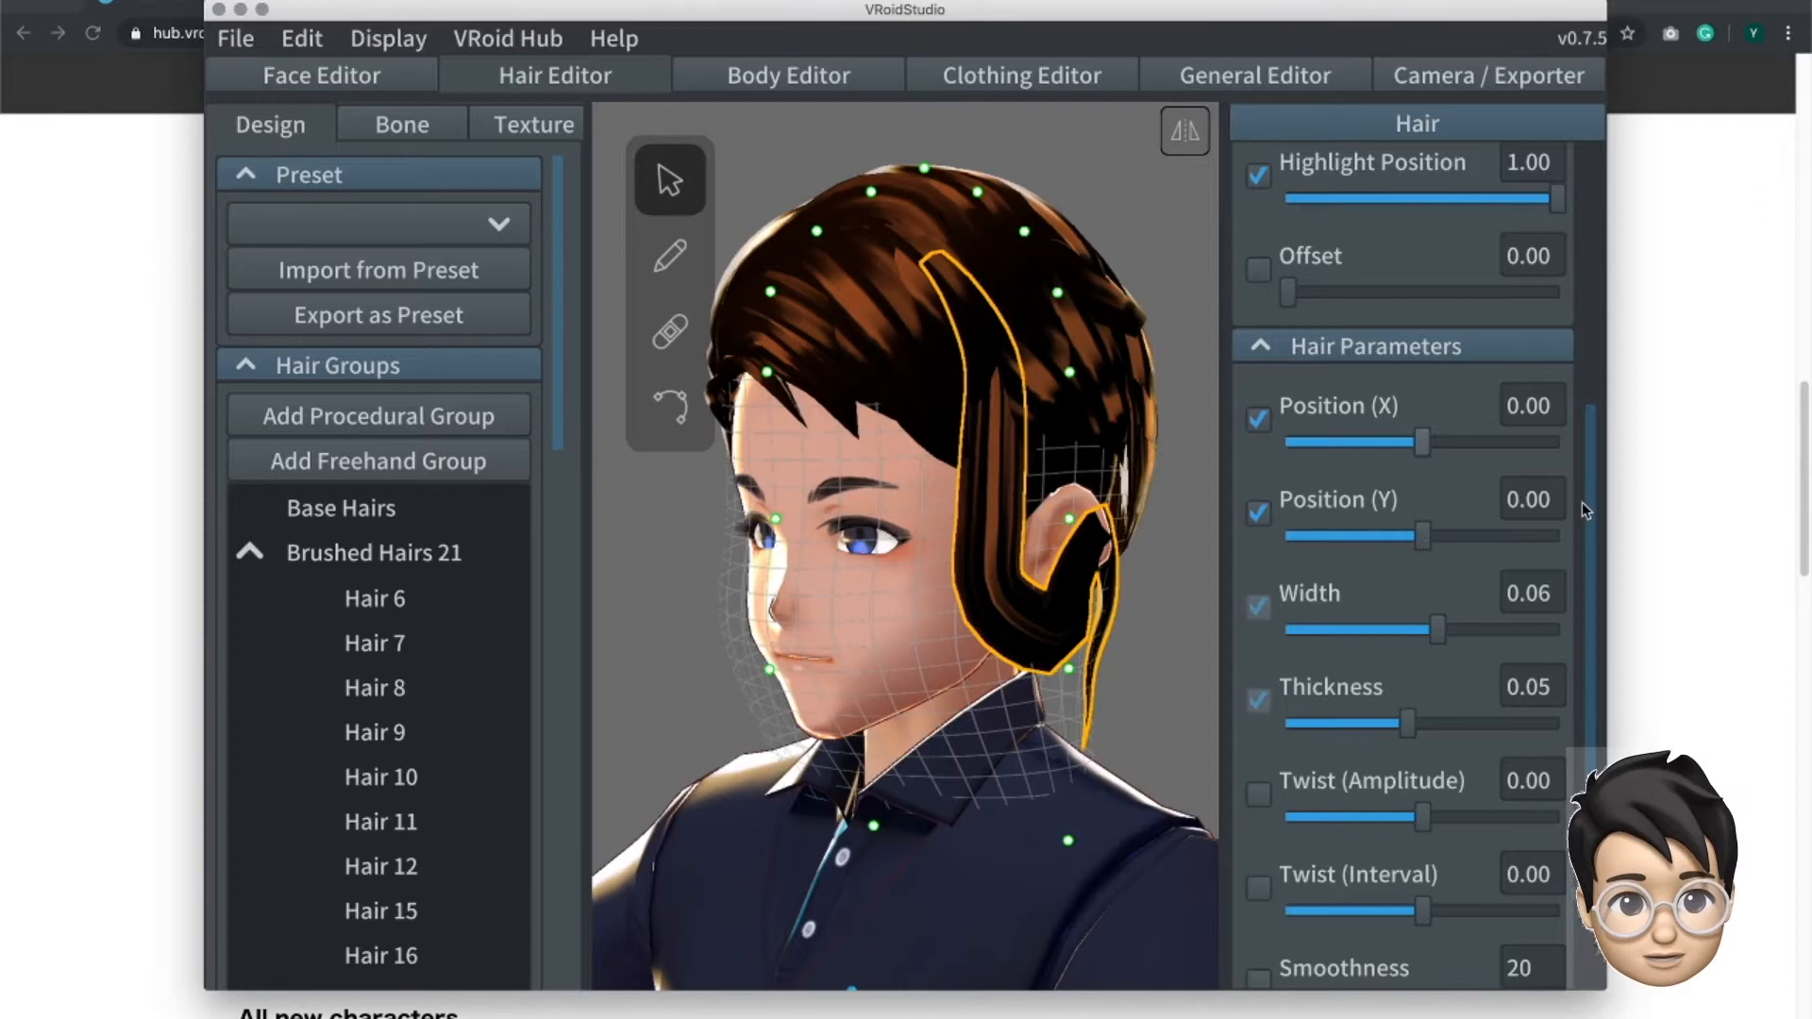
- Set the strand's Twist (Amplitude) to -2.01, Twist (Interval) to -0.09 and Smoothness to 29
scroll(1590, 538, "down", 1)
left_click(1259, 735)
left_click_drag(1417, 755, 1369, 760)
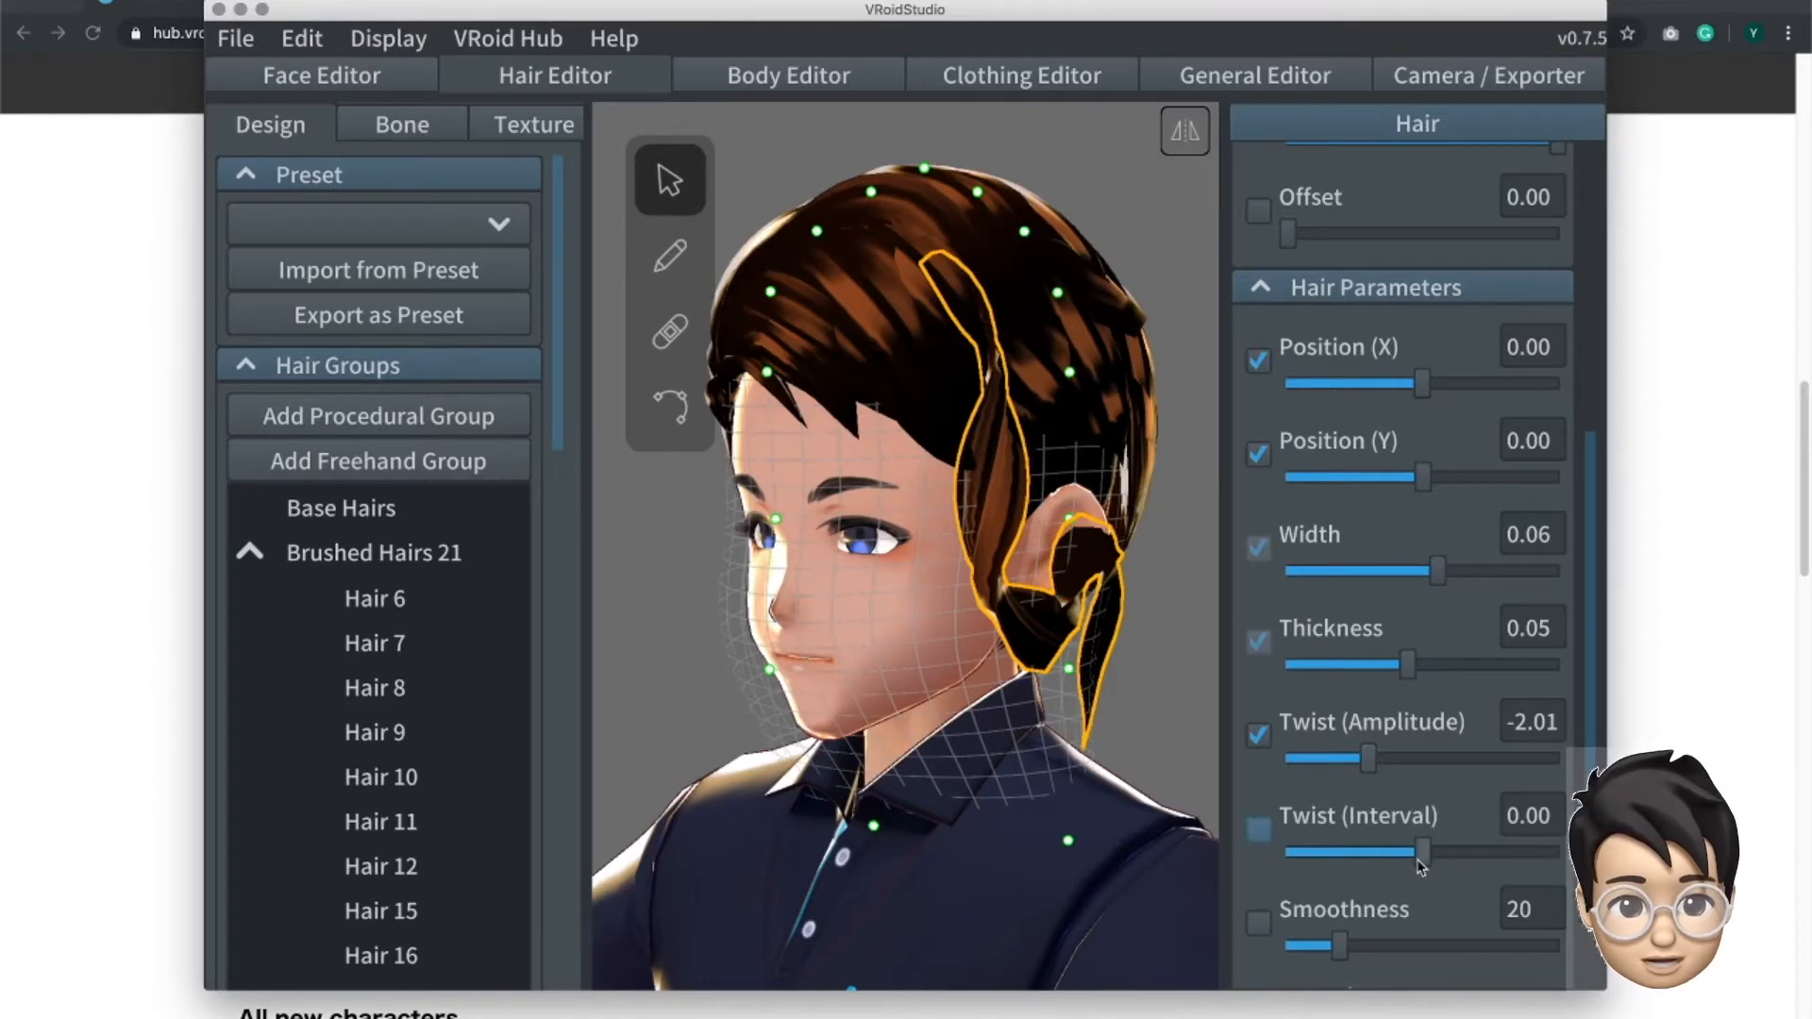
left_click_drag(1422, 859, 1358, 860)
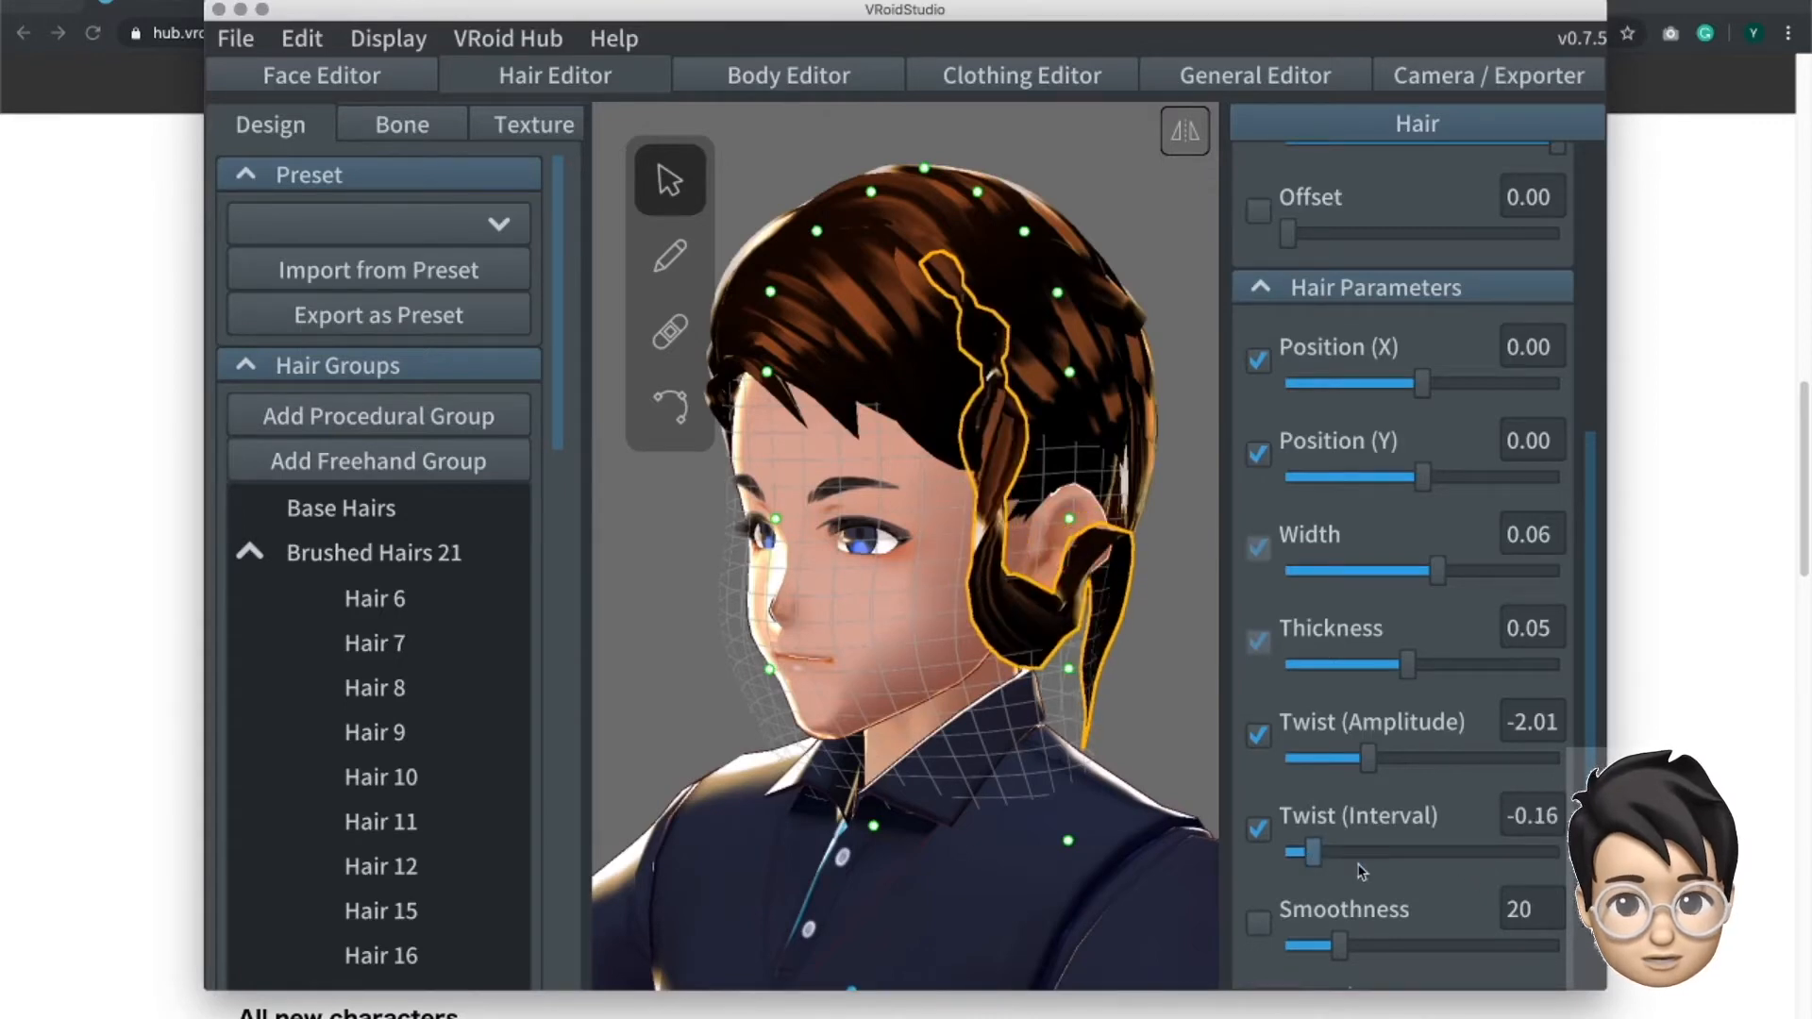
scroll(1355, 849, "down", 5)
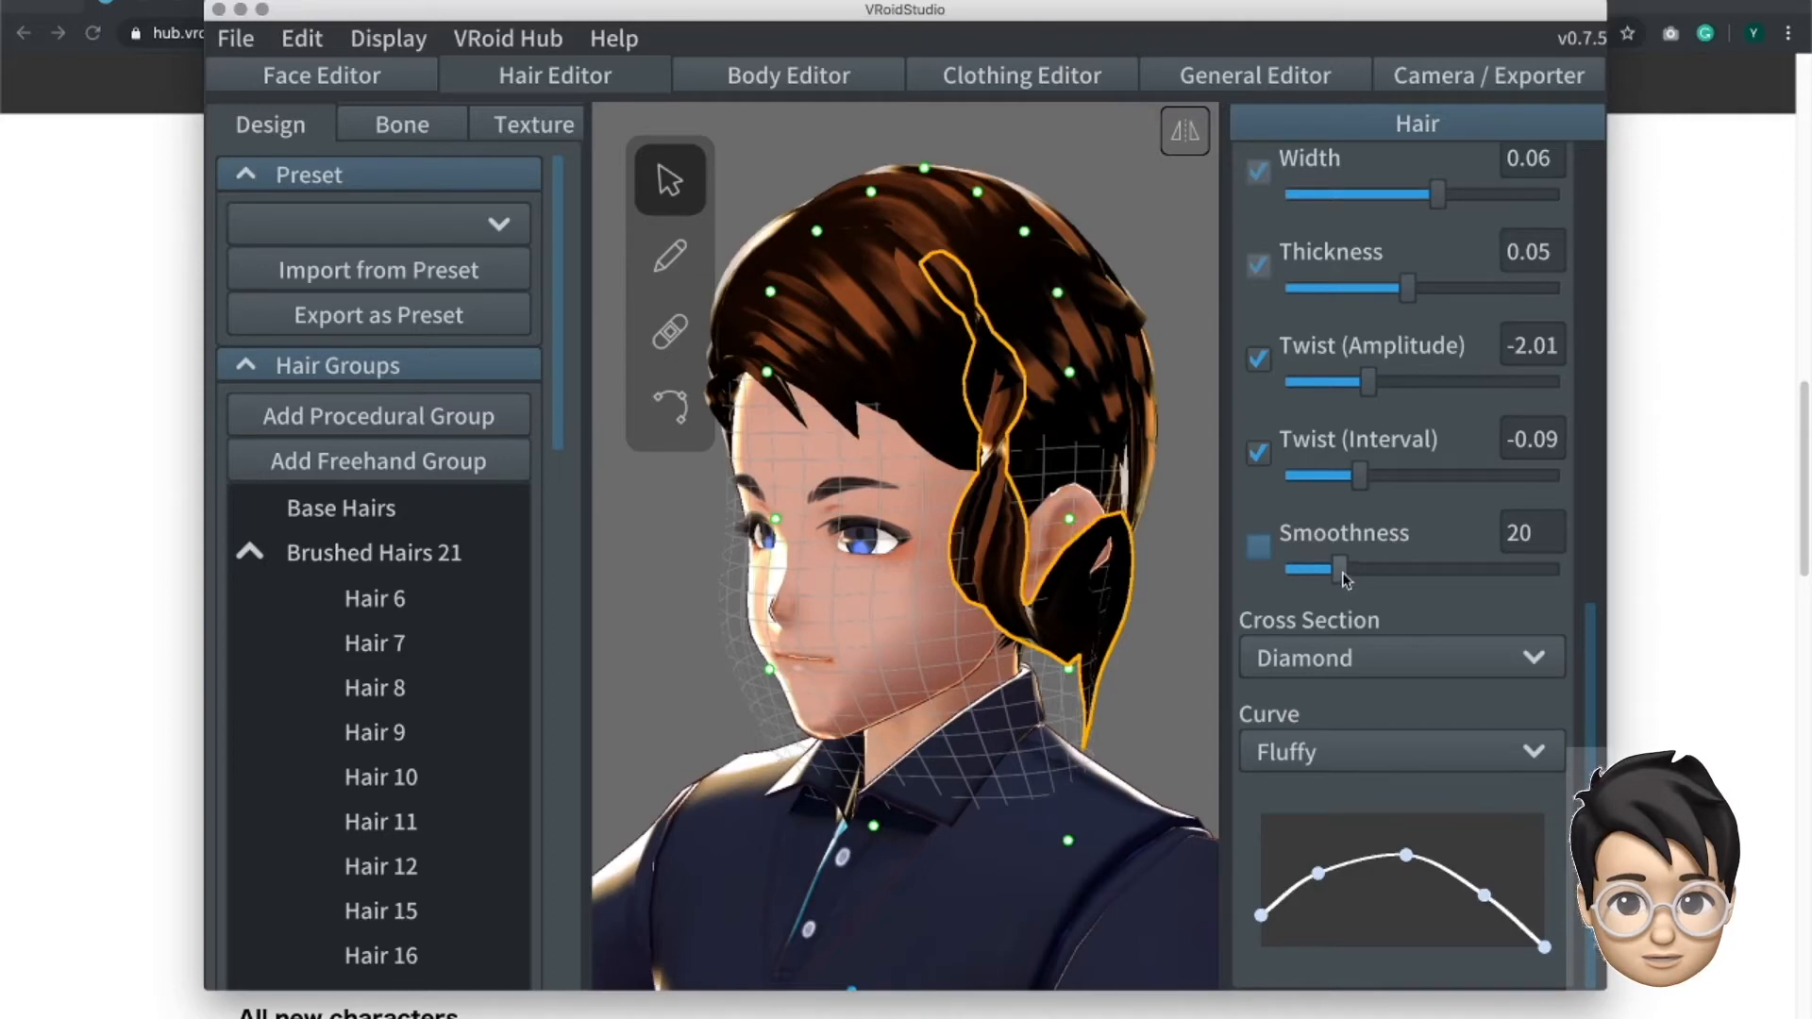
mouse_move(1360, 580)
left_mouse_down()
mouse_move(1465, 583)
mouse_move(1321, 571)
mouse_move(1458, 587)
mouse_move(1363, 580)
left_mouse_up()
- Try the Flat and Diamond cross sections on the strand, and set its cross section to Triangle
left_click(1363, 658)
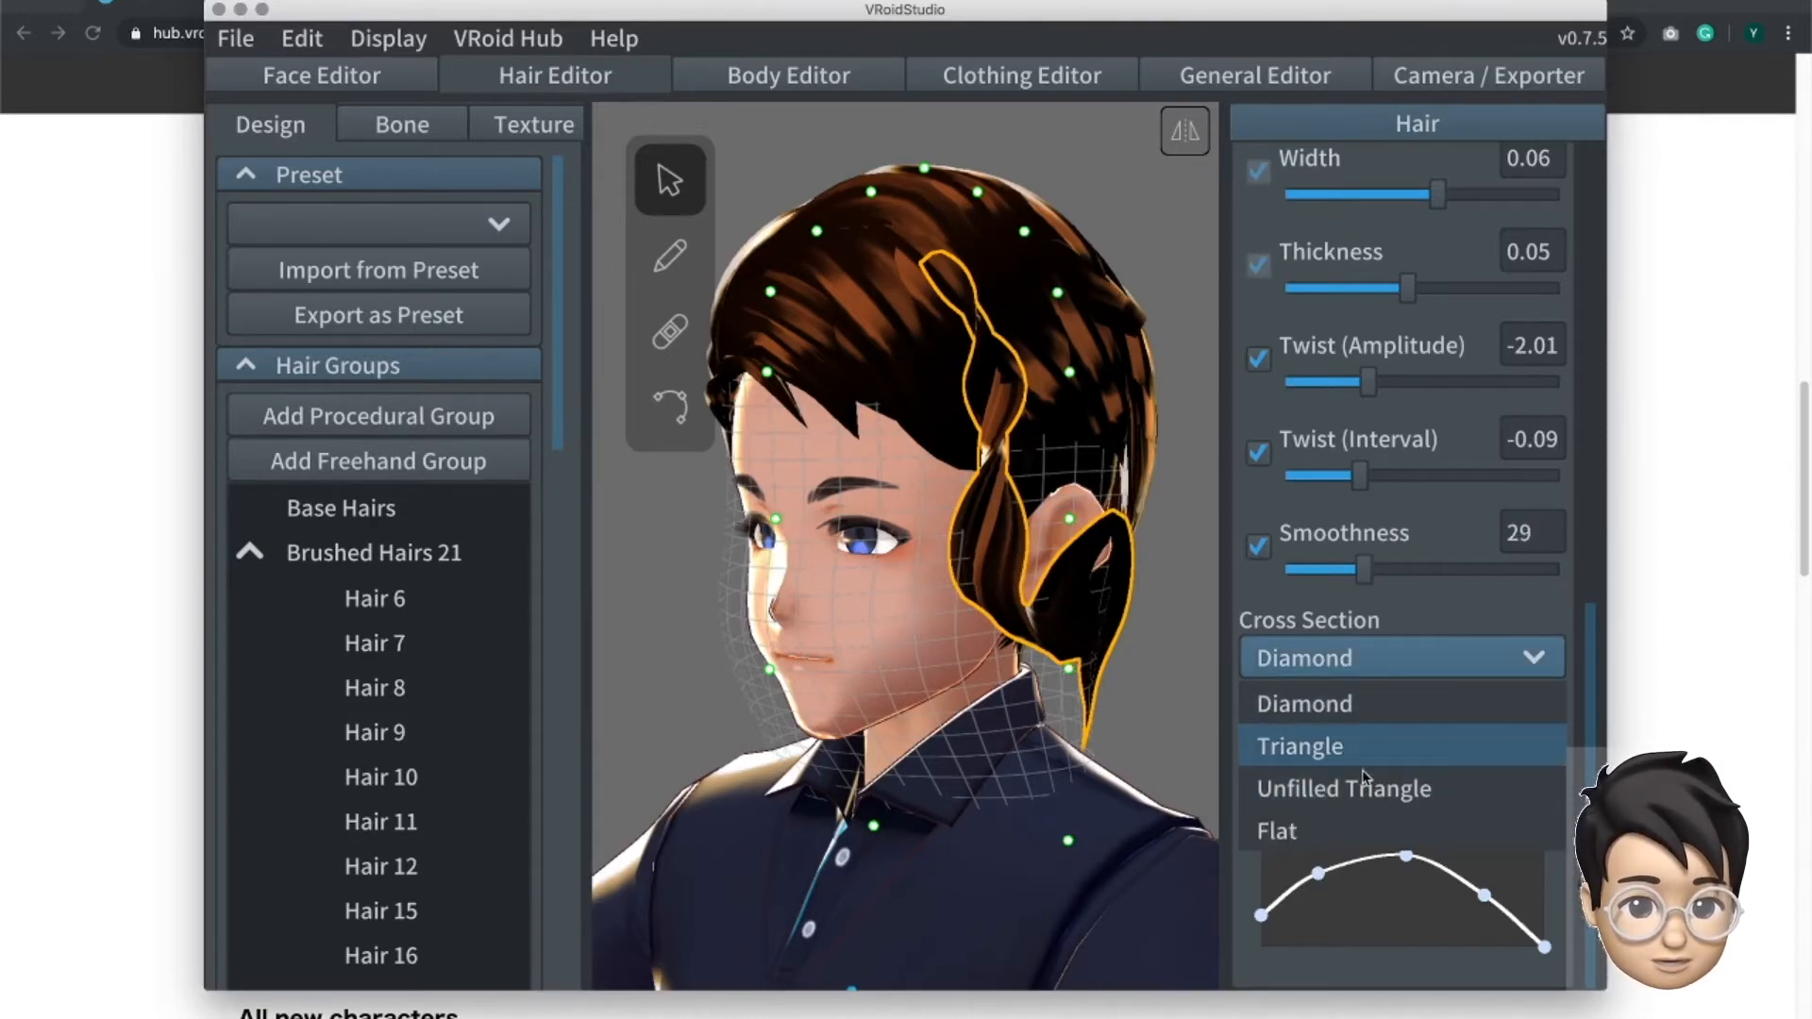
left_click(1356, 833)
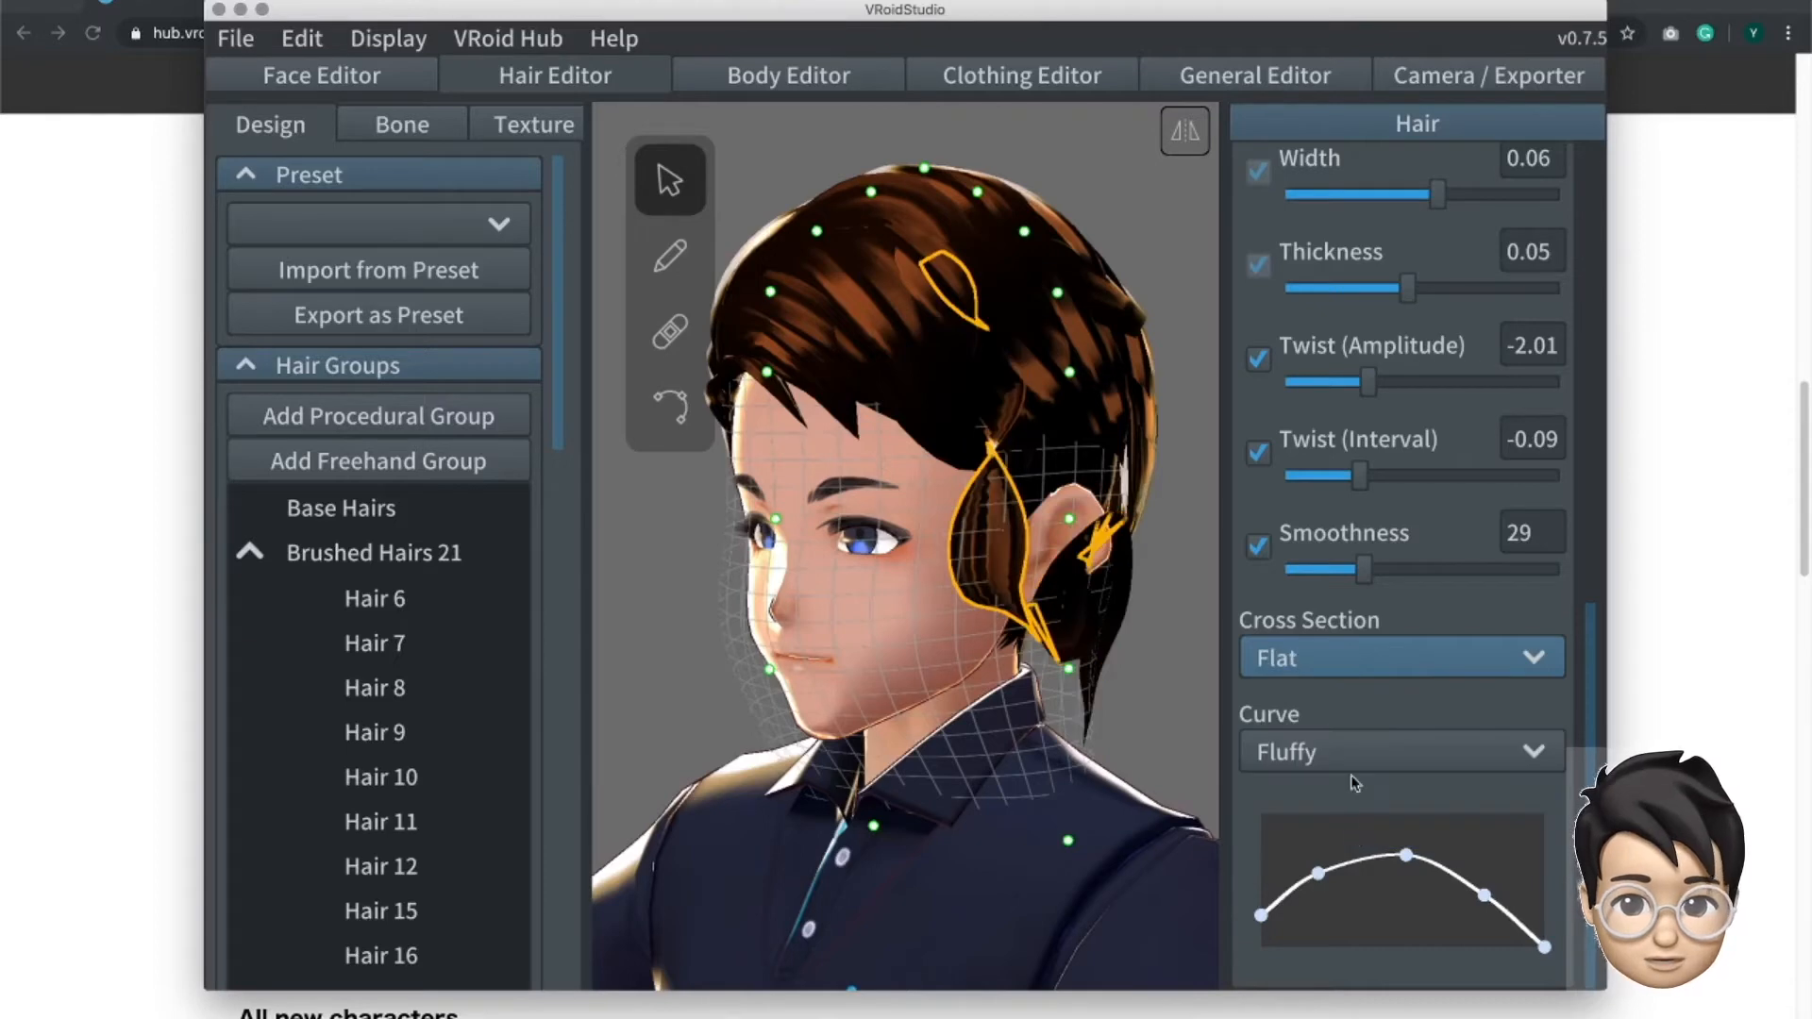
left_click(1346, 670)
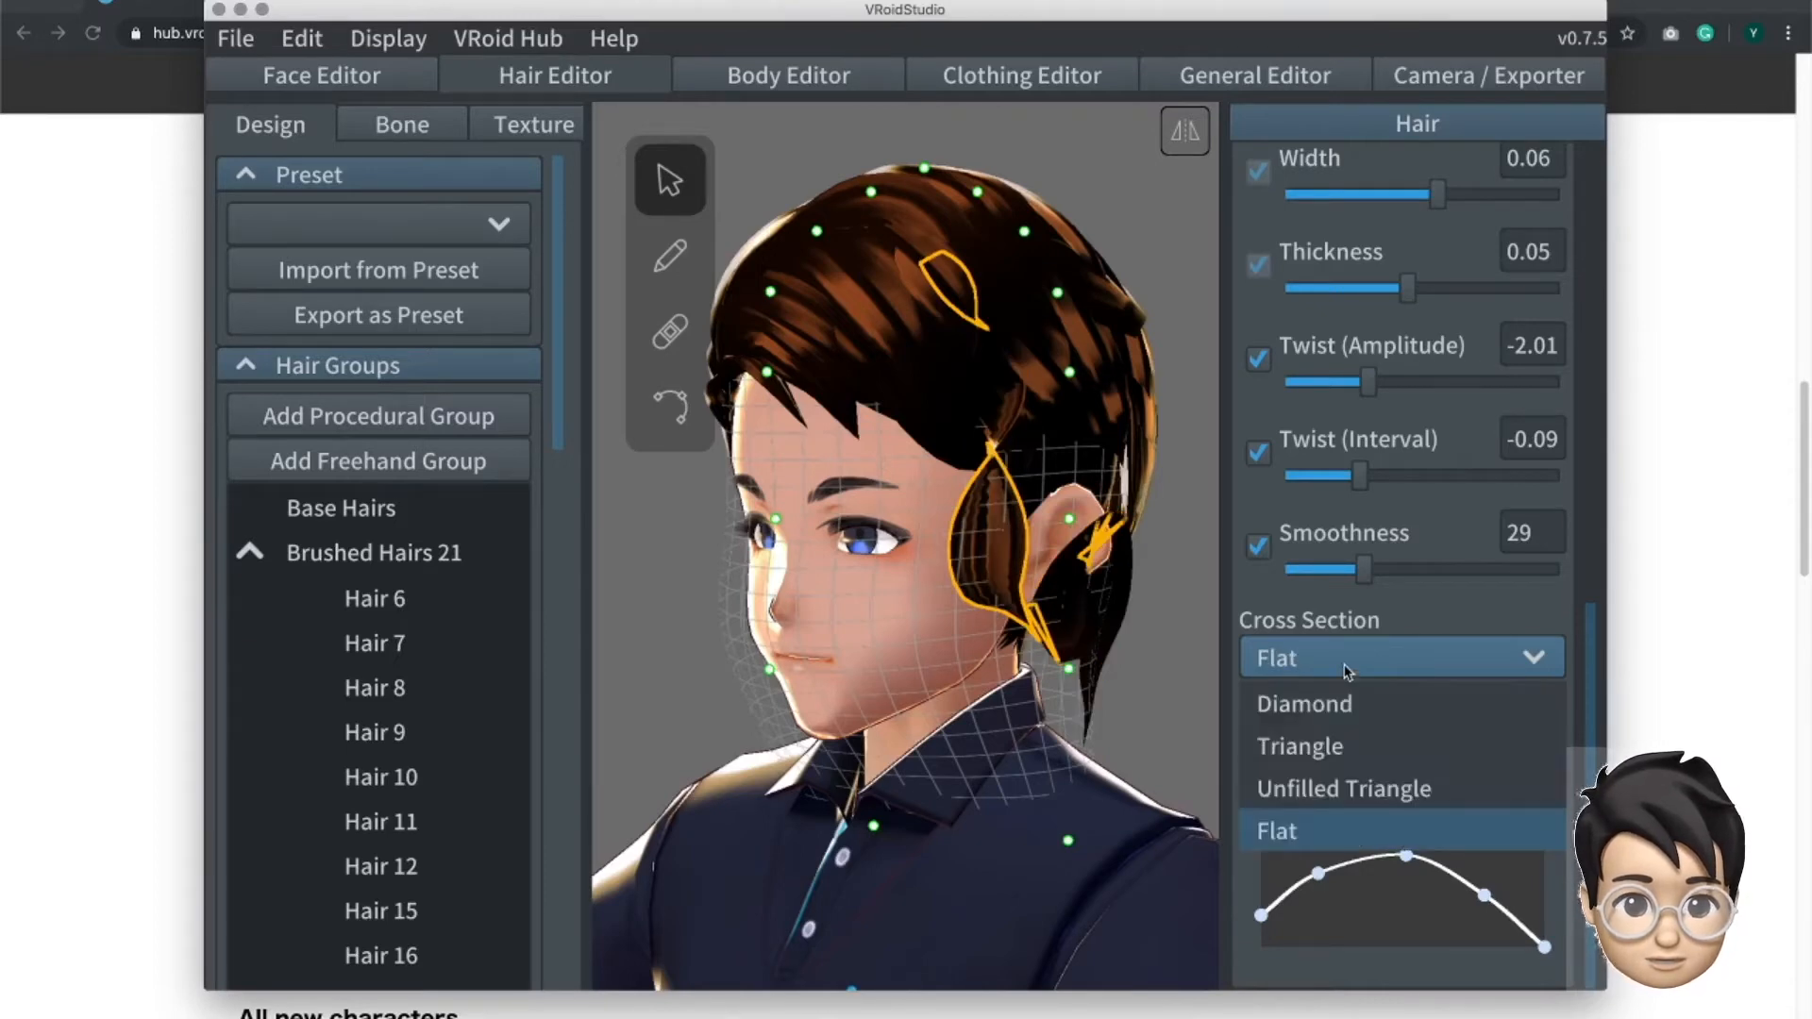
left_click(1353, 723)
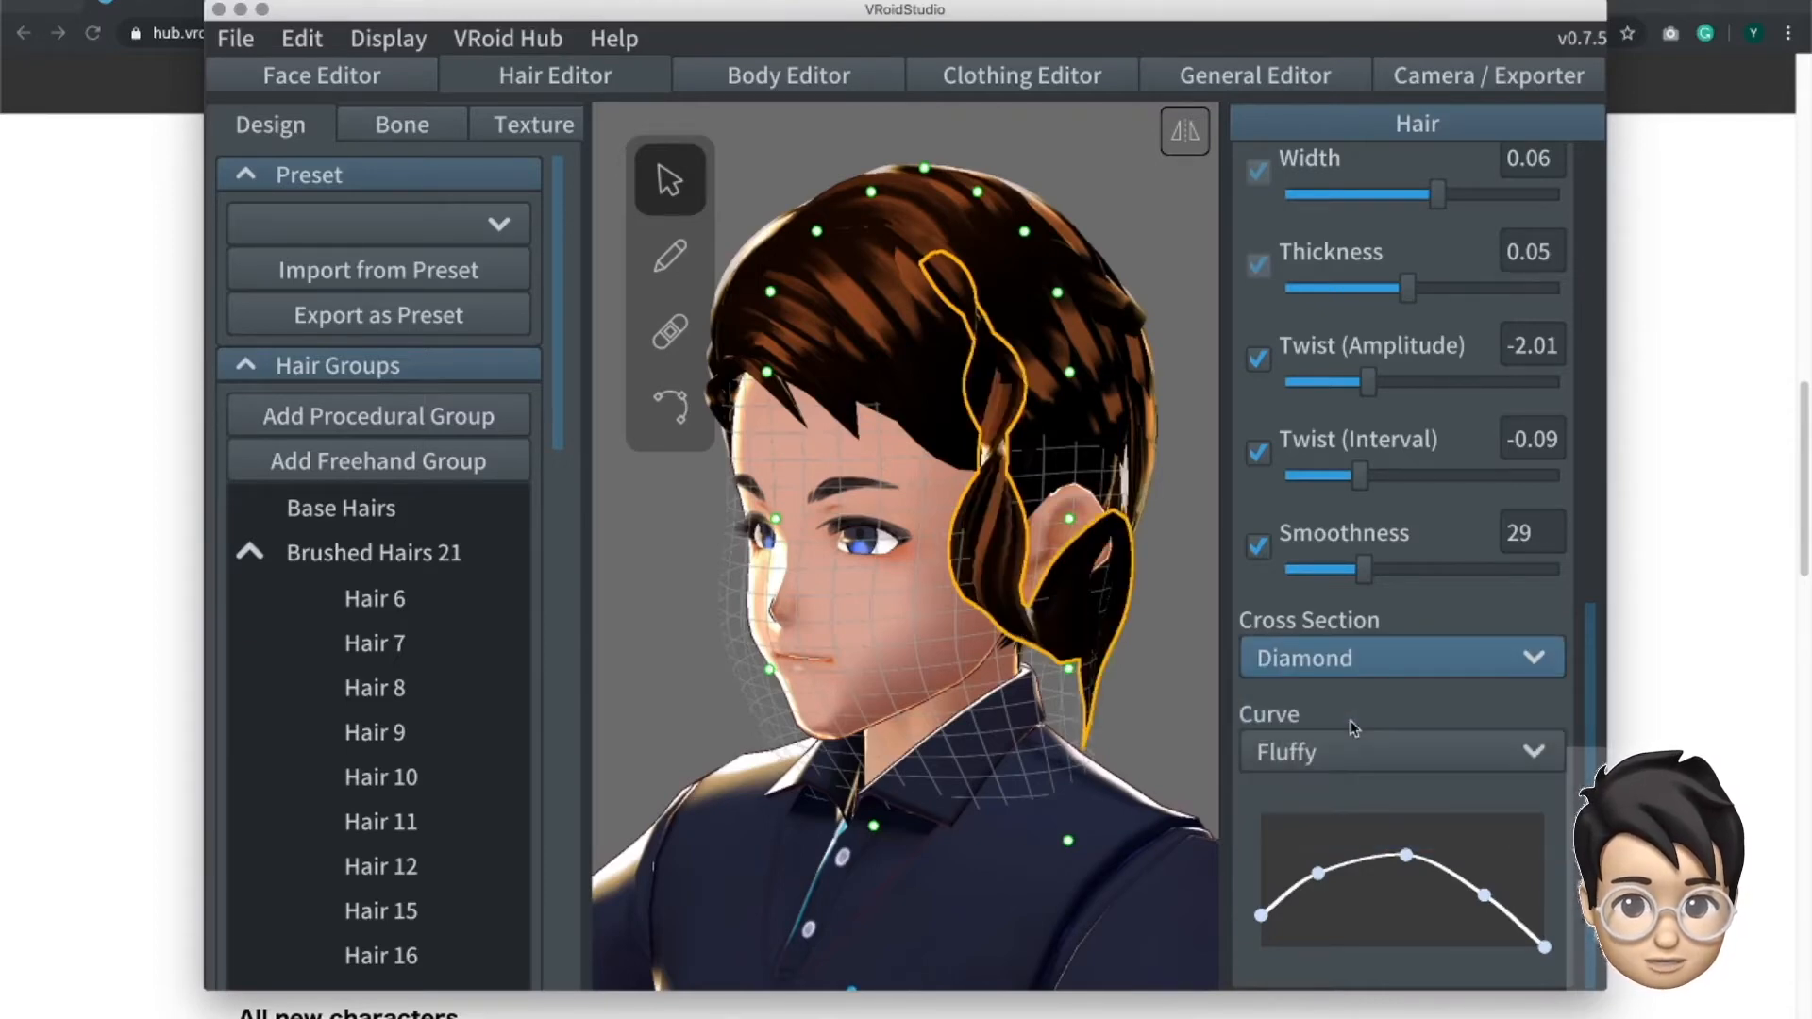
left_click(1357, 658)
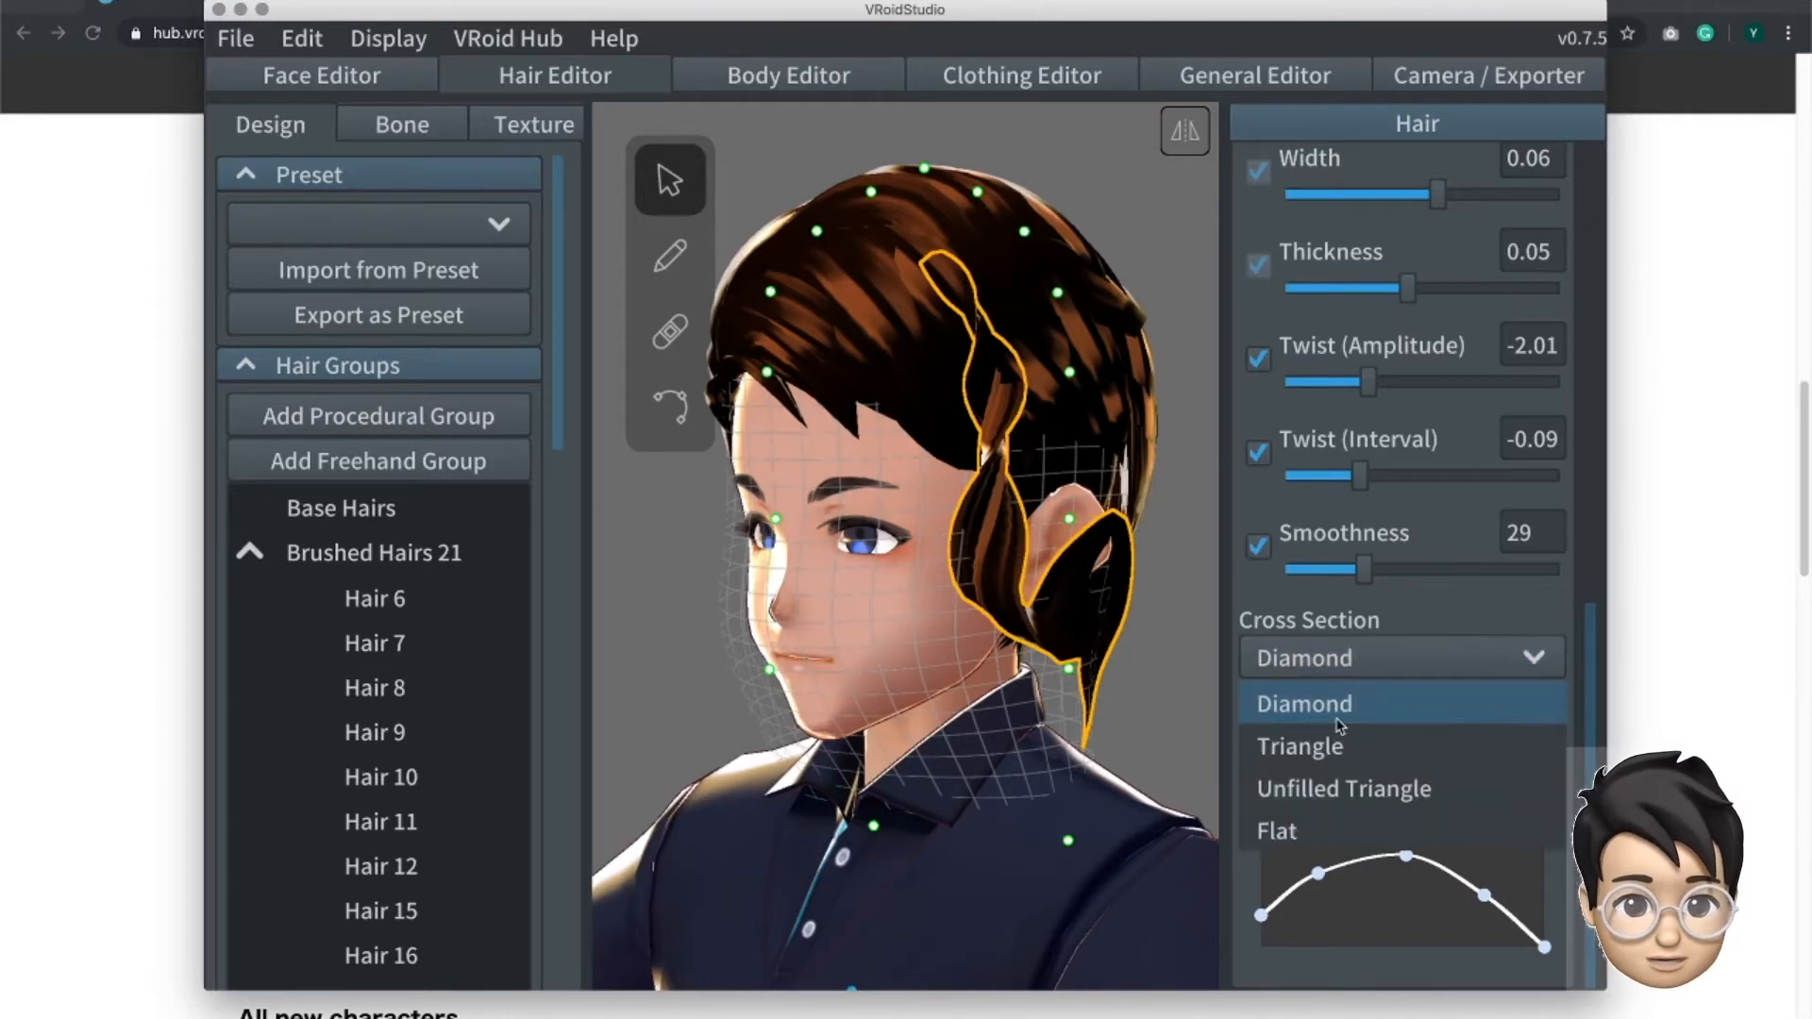
left_click(1335, 745)
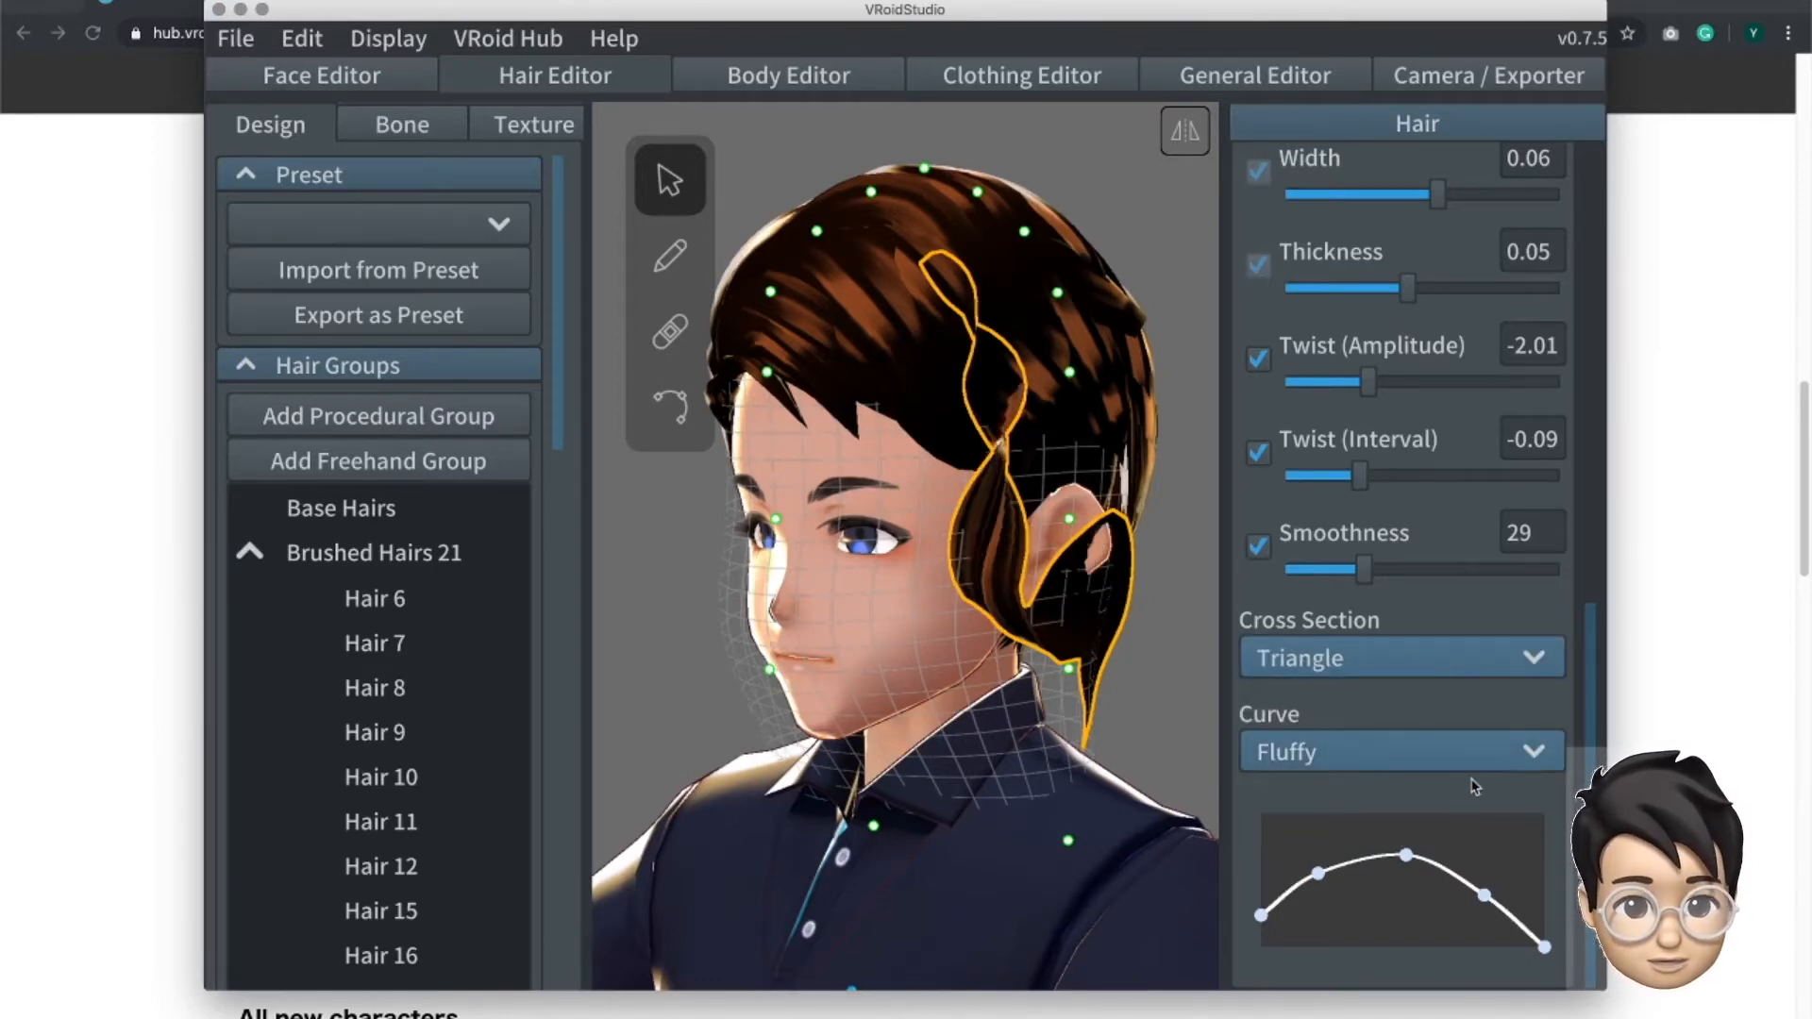
- Try the Straight, Squid and Ika-chan curves on the strand and return its curve to Fluffy
left_click(1406, 751)
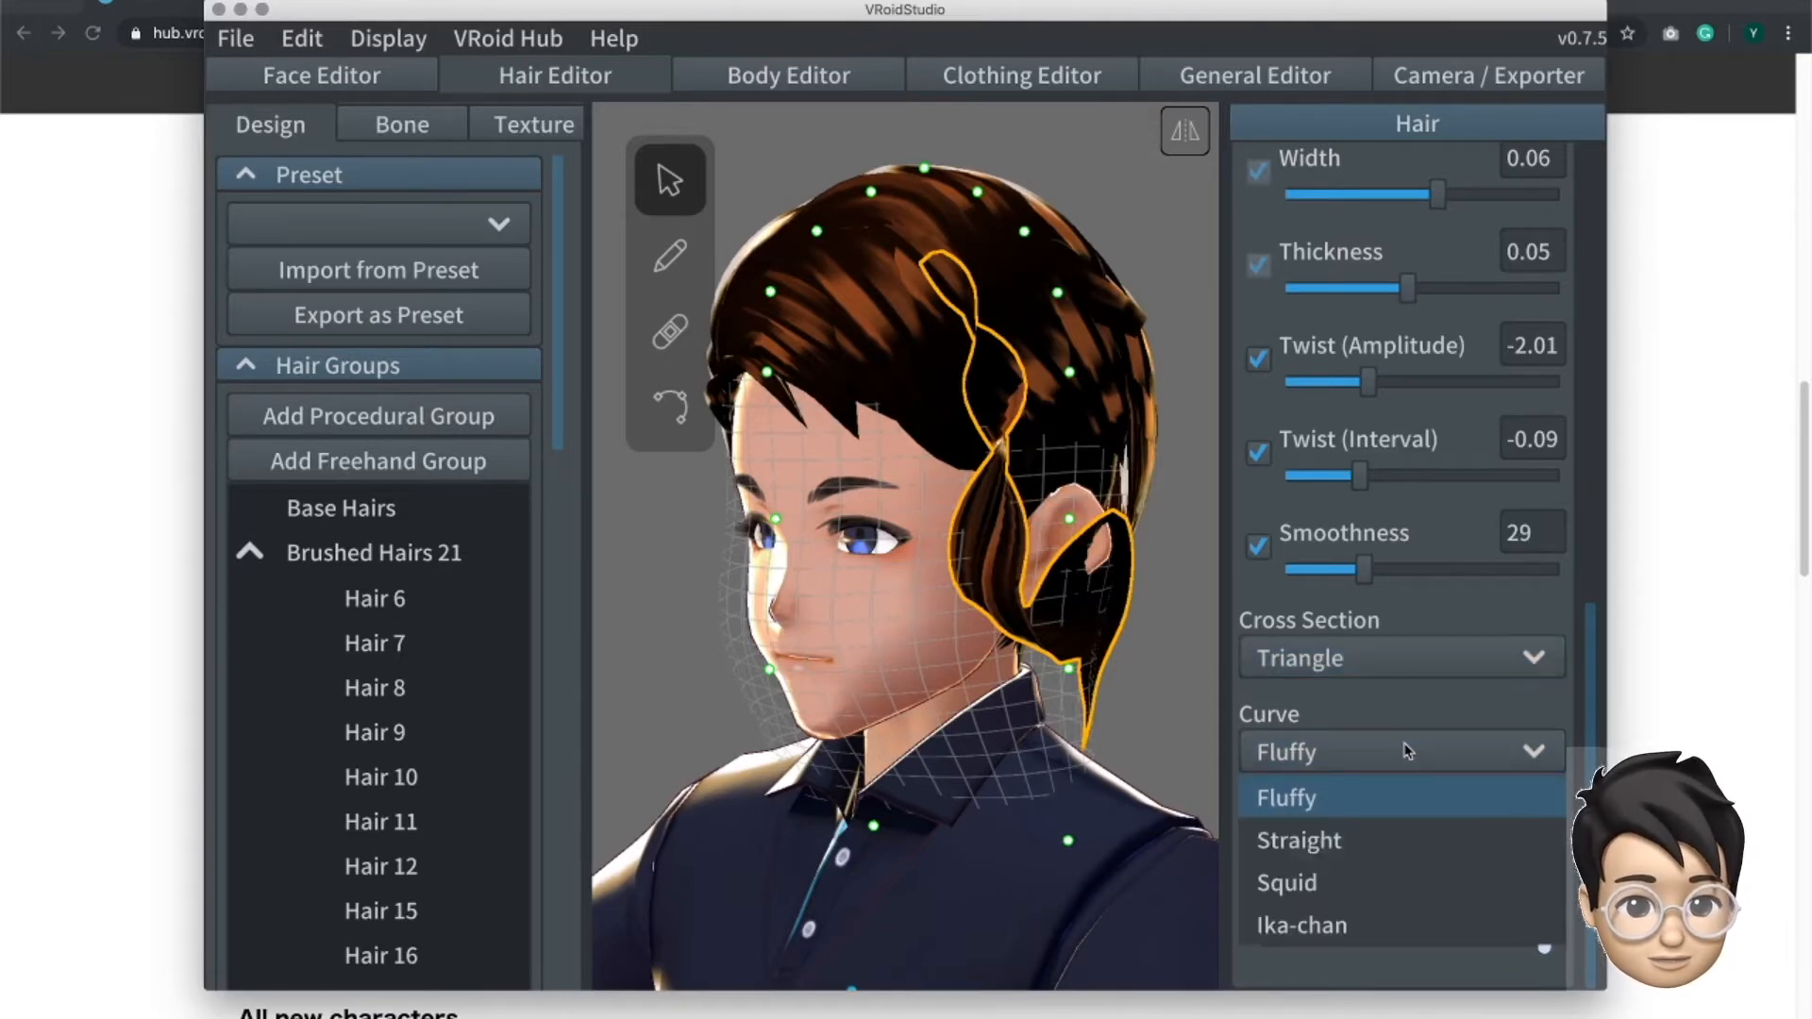
left_click(1379, 837)
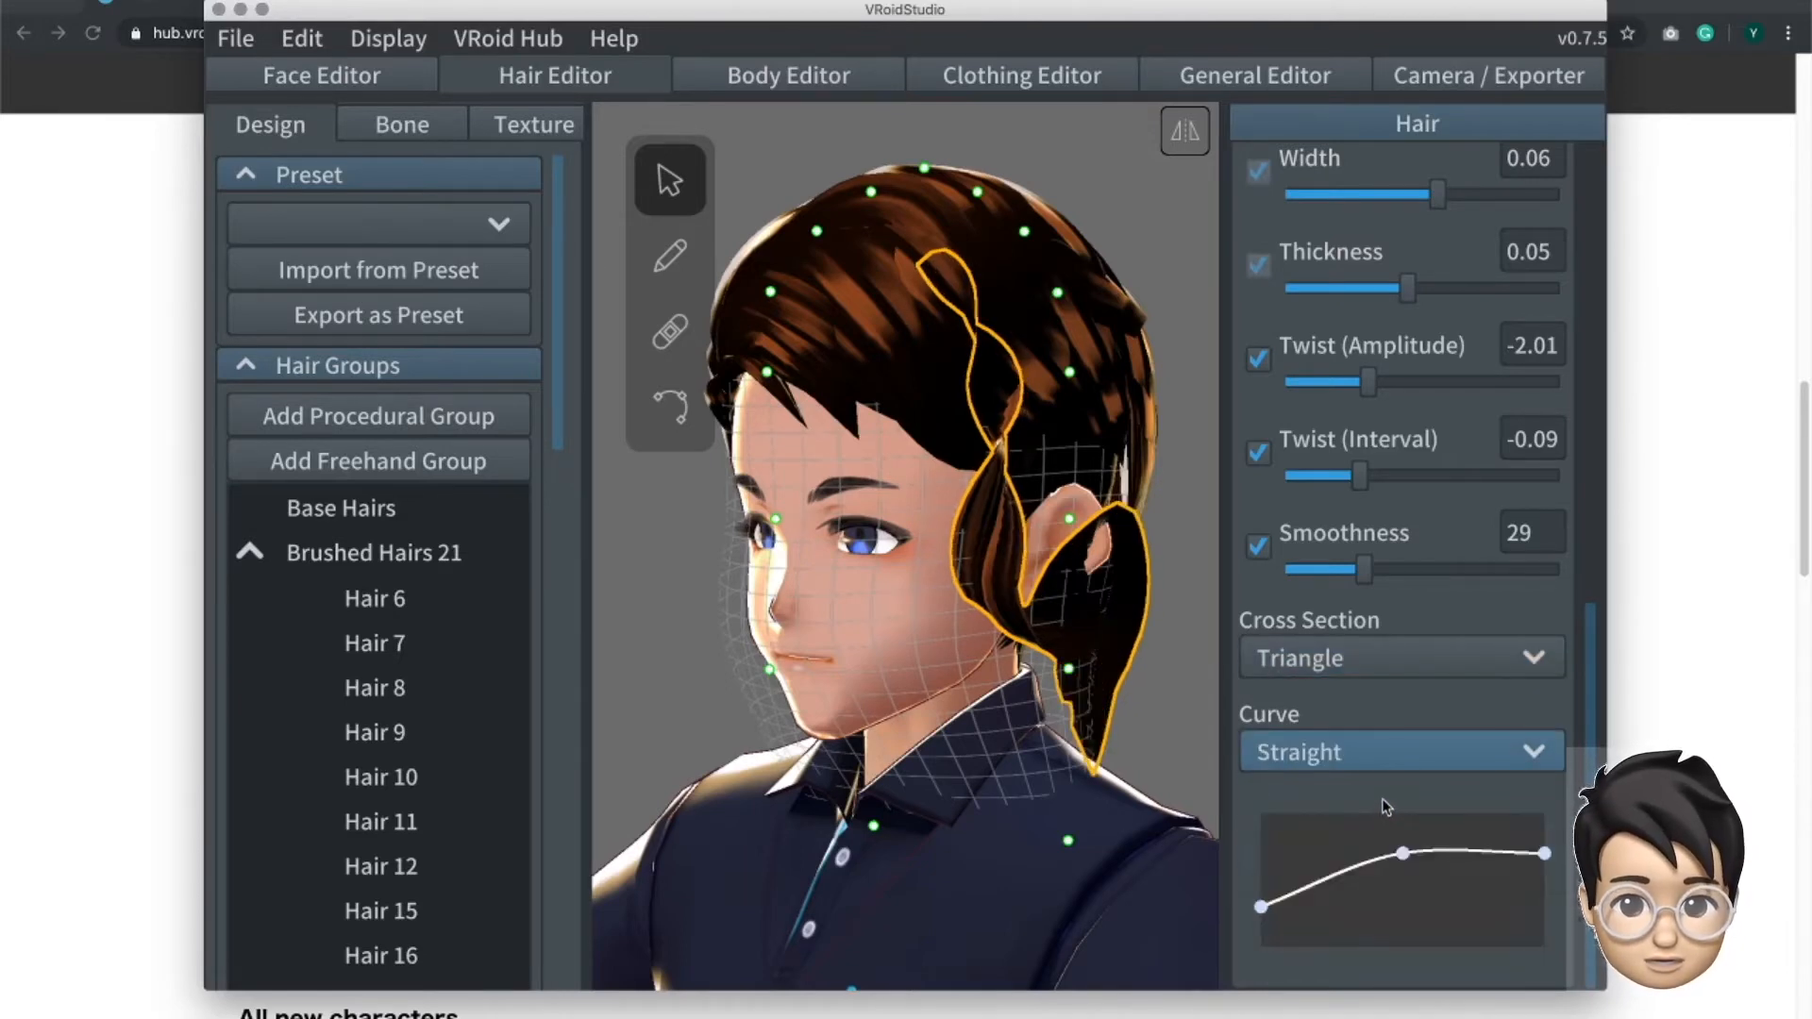
left_click(1383, 768)
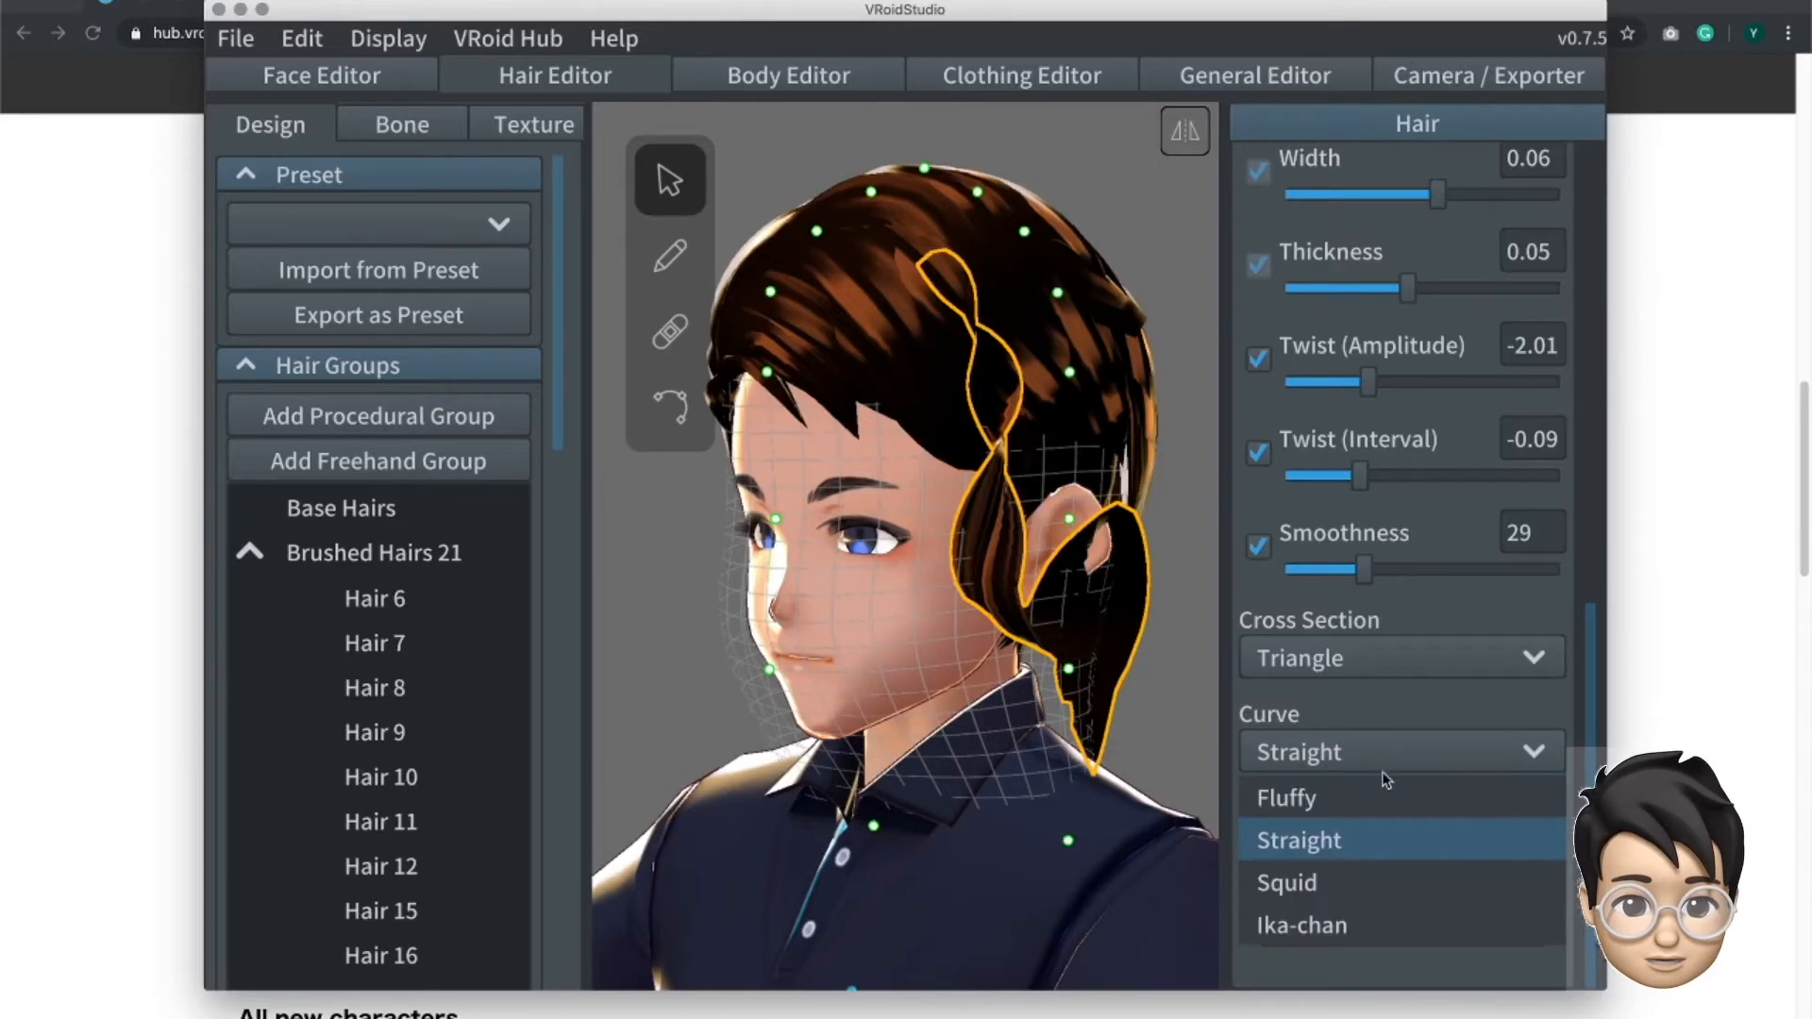
left_click(1370, 887)
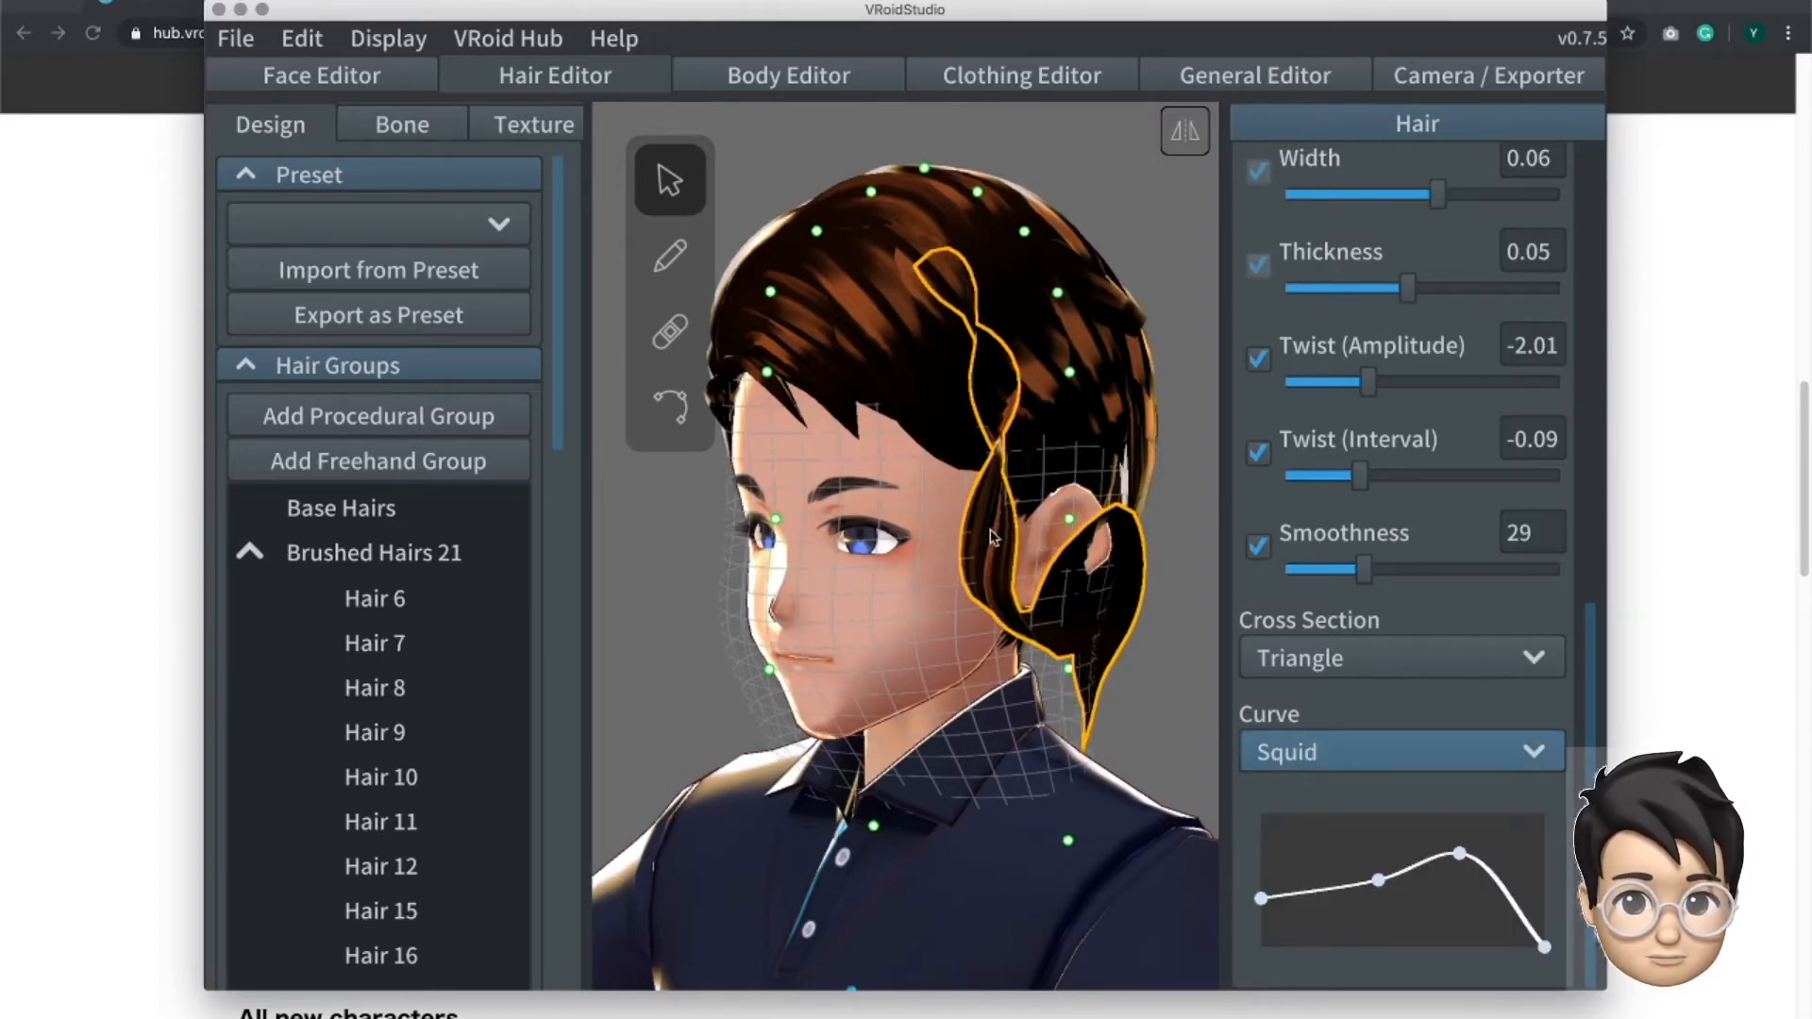
left_click(1311, 760)
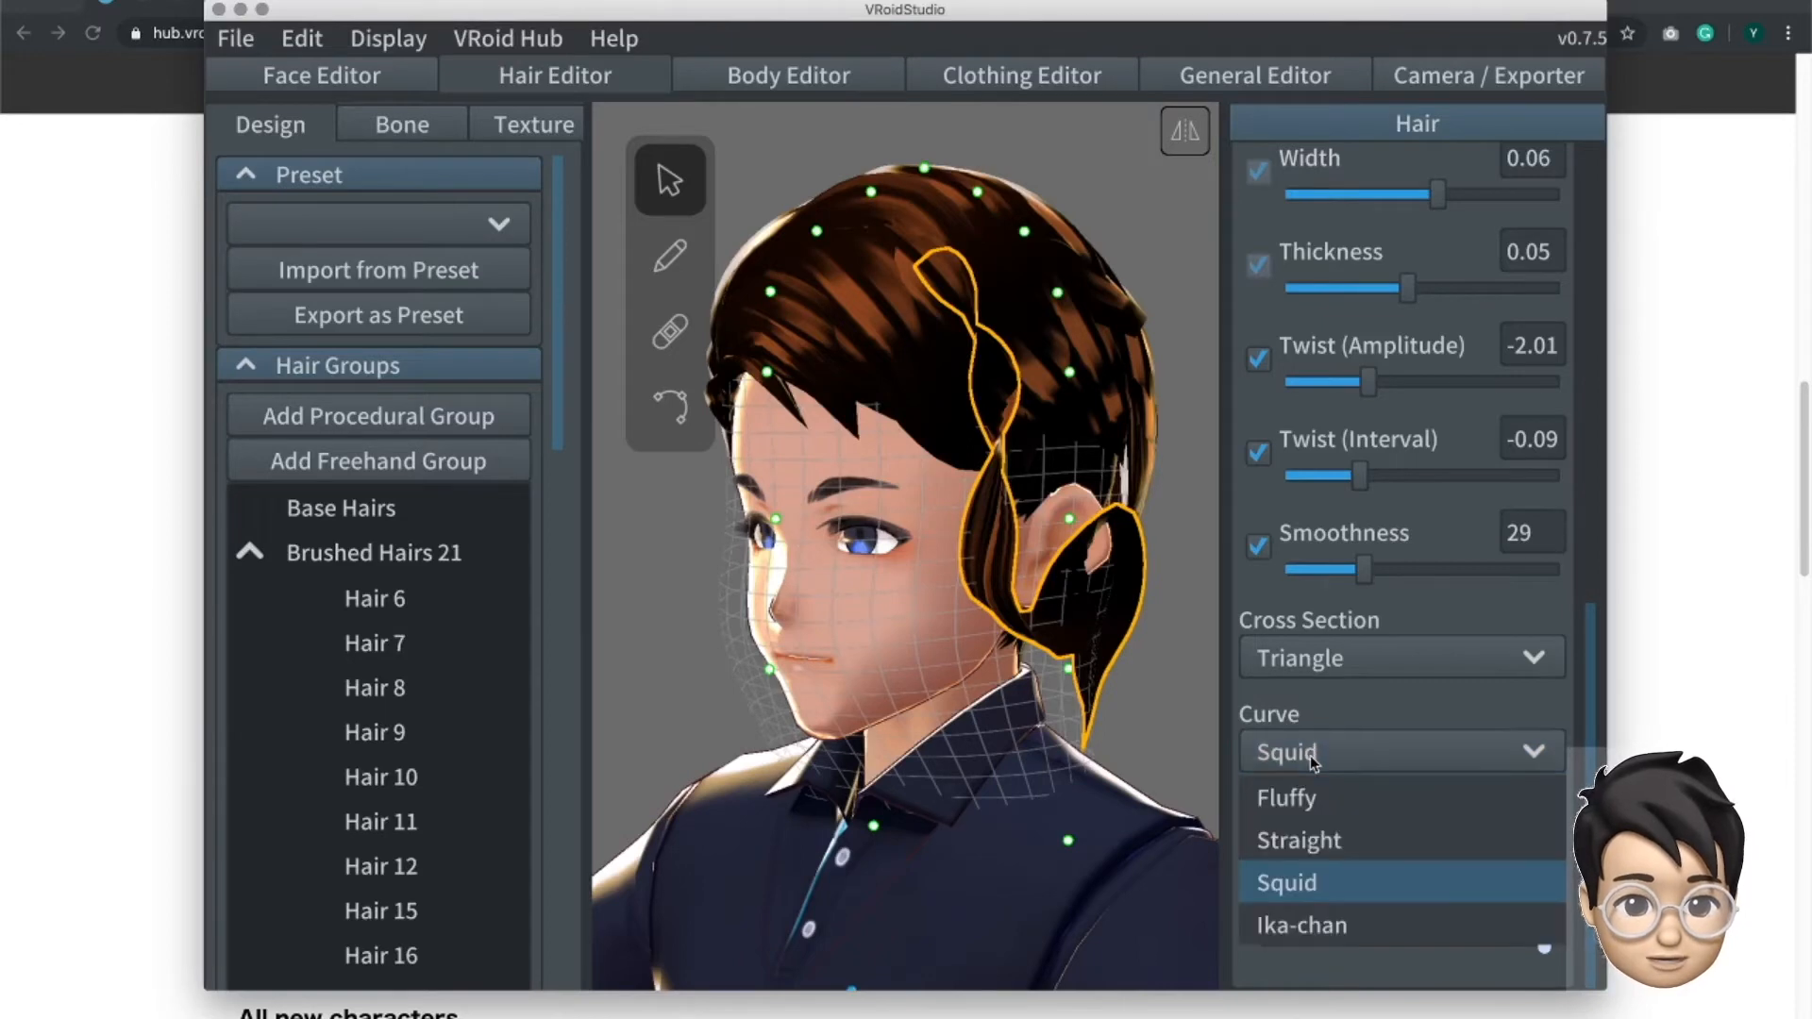
left_click(1339, 920)
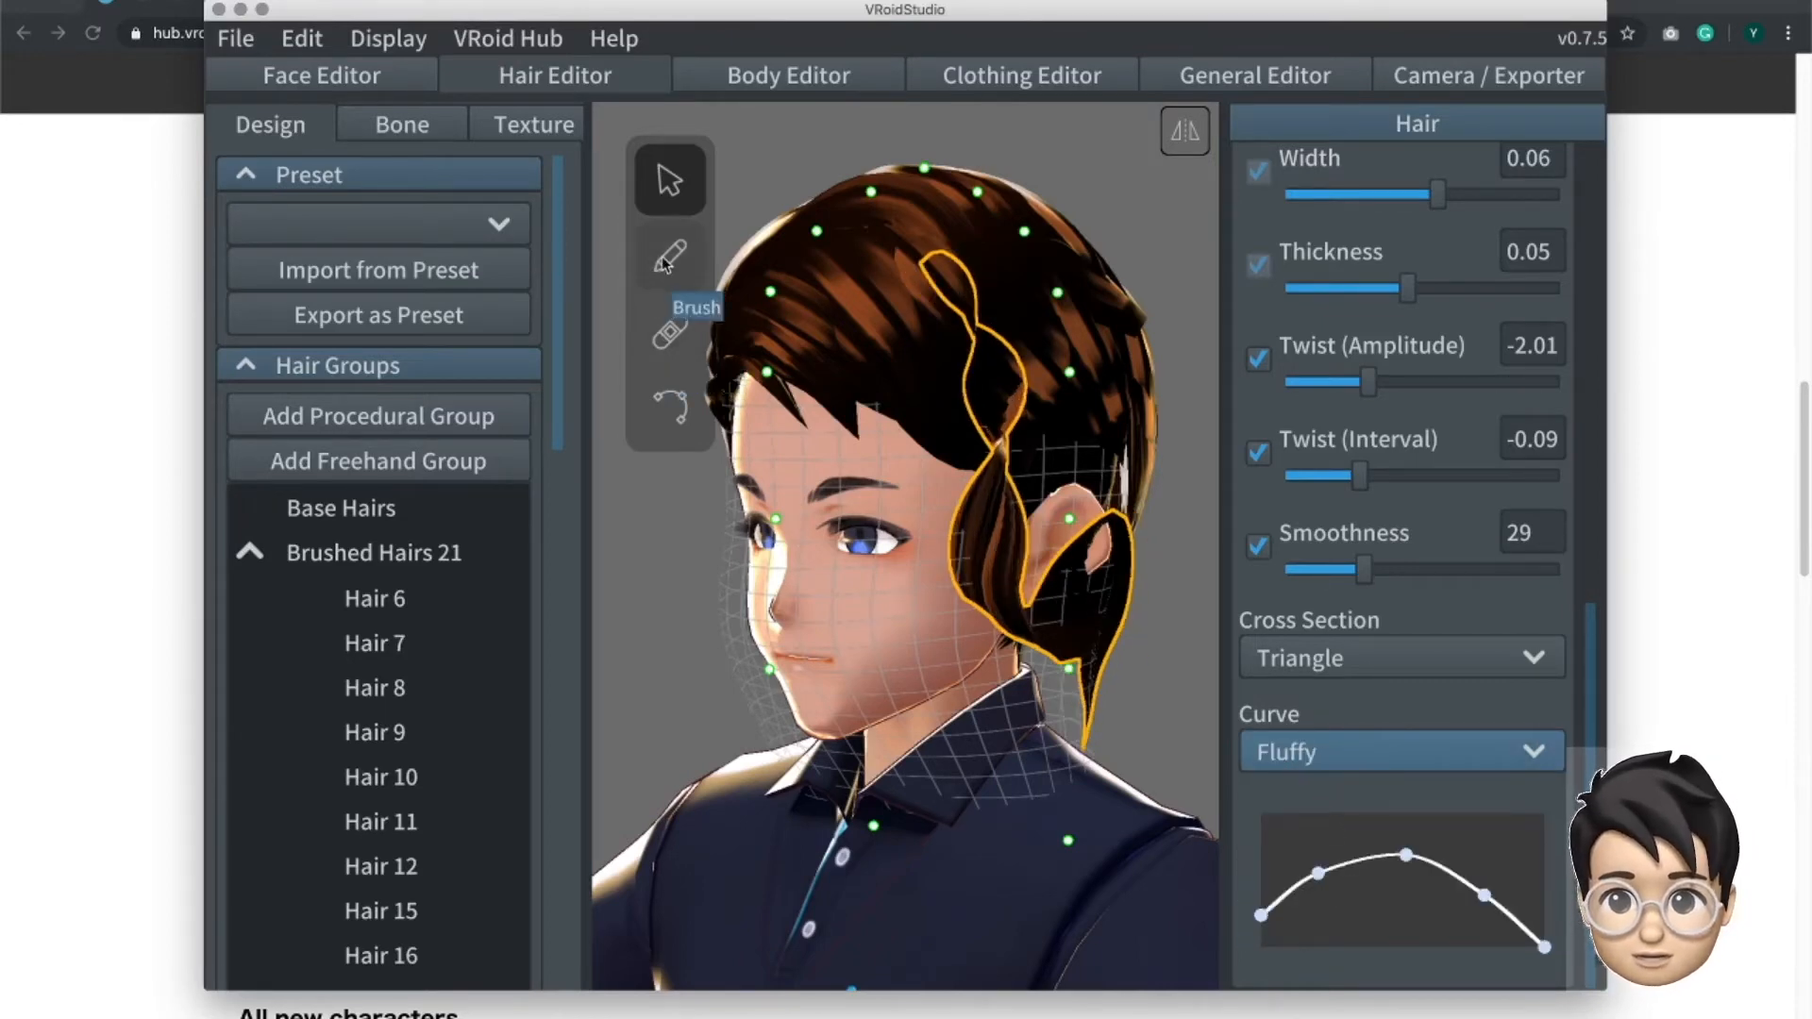
- Reshape the strand in front of the ear with the Retouch tool and display its control points
left_click(668, 336)
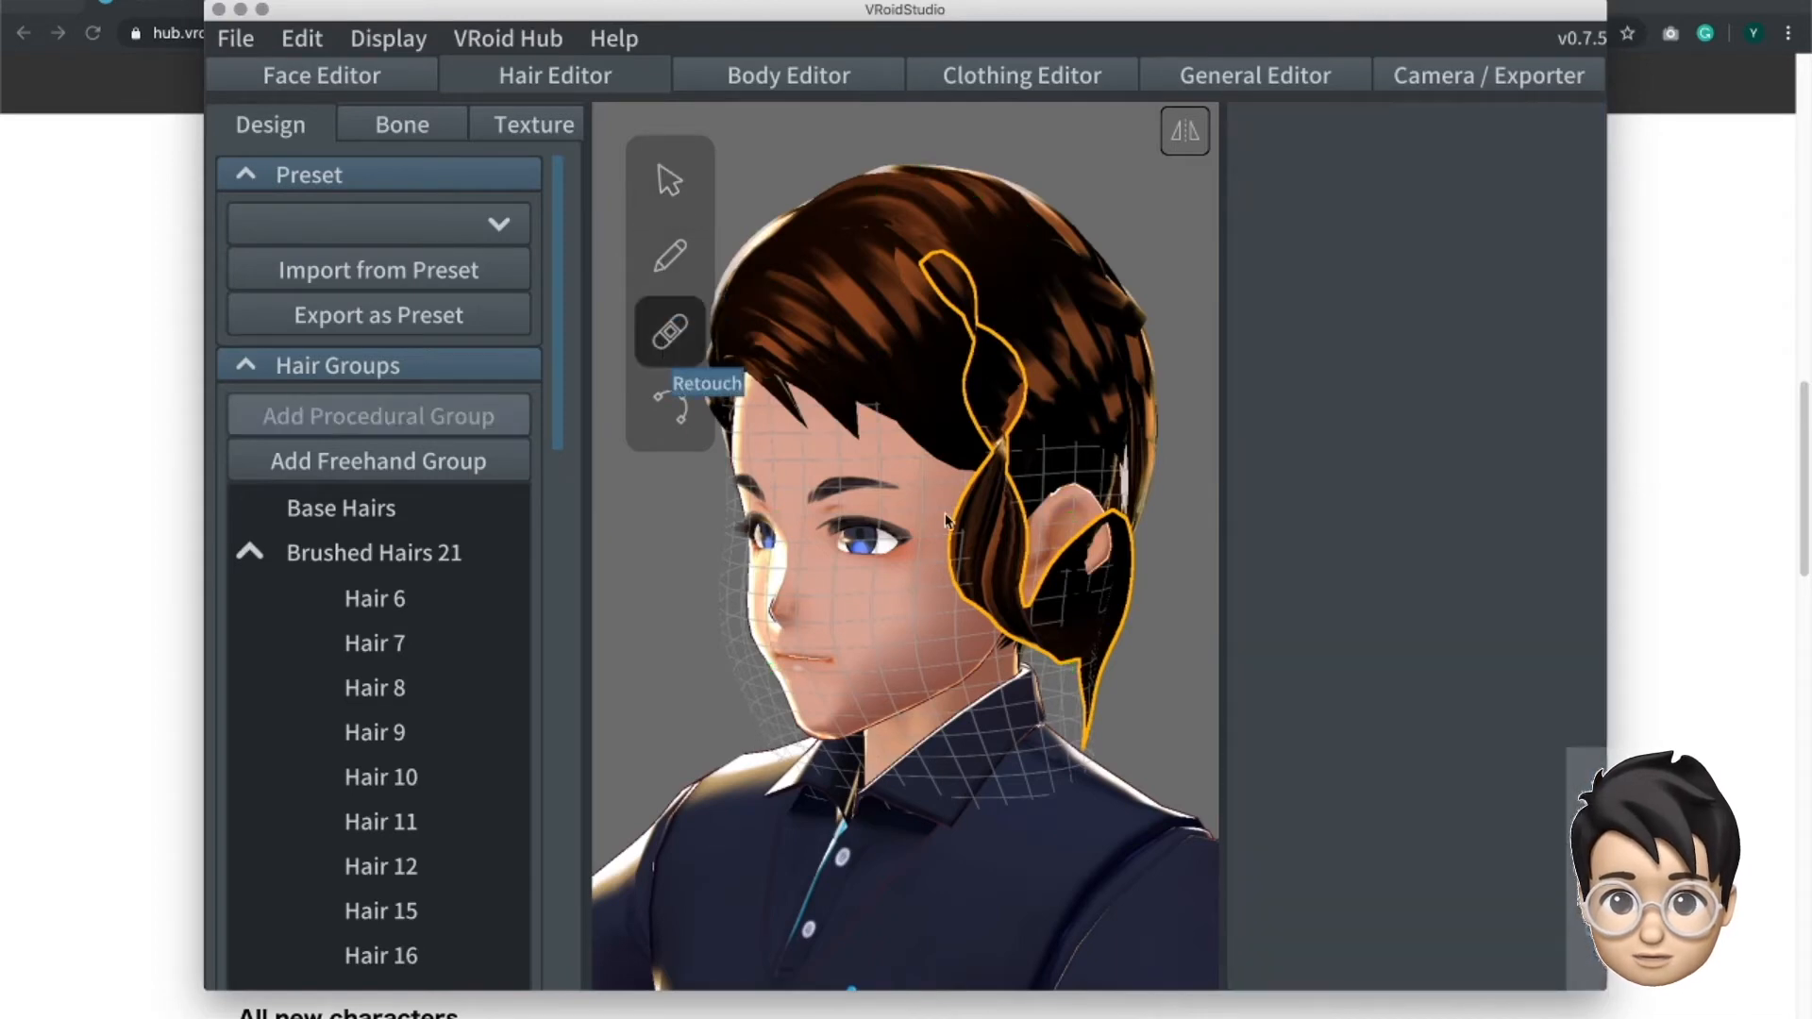
mouse_move(997, 559)
left_mouse_down()
mouse_move(1017, 570)
mouse_move(959, 578)
mouse_move(1038, 567)
mouse_move(1023, 580)
left_mouse_up()
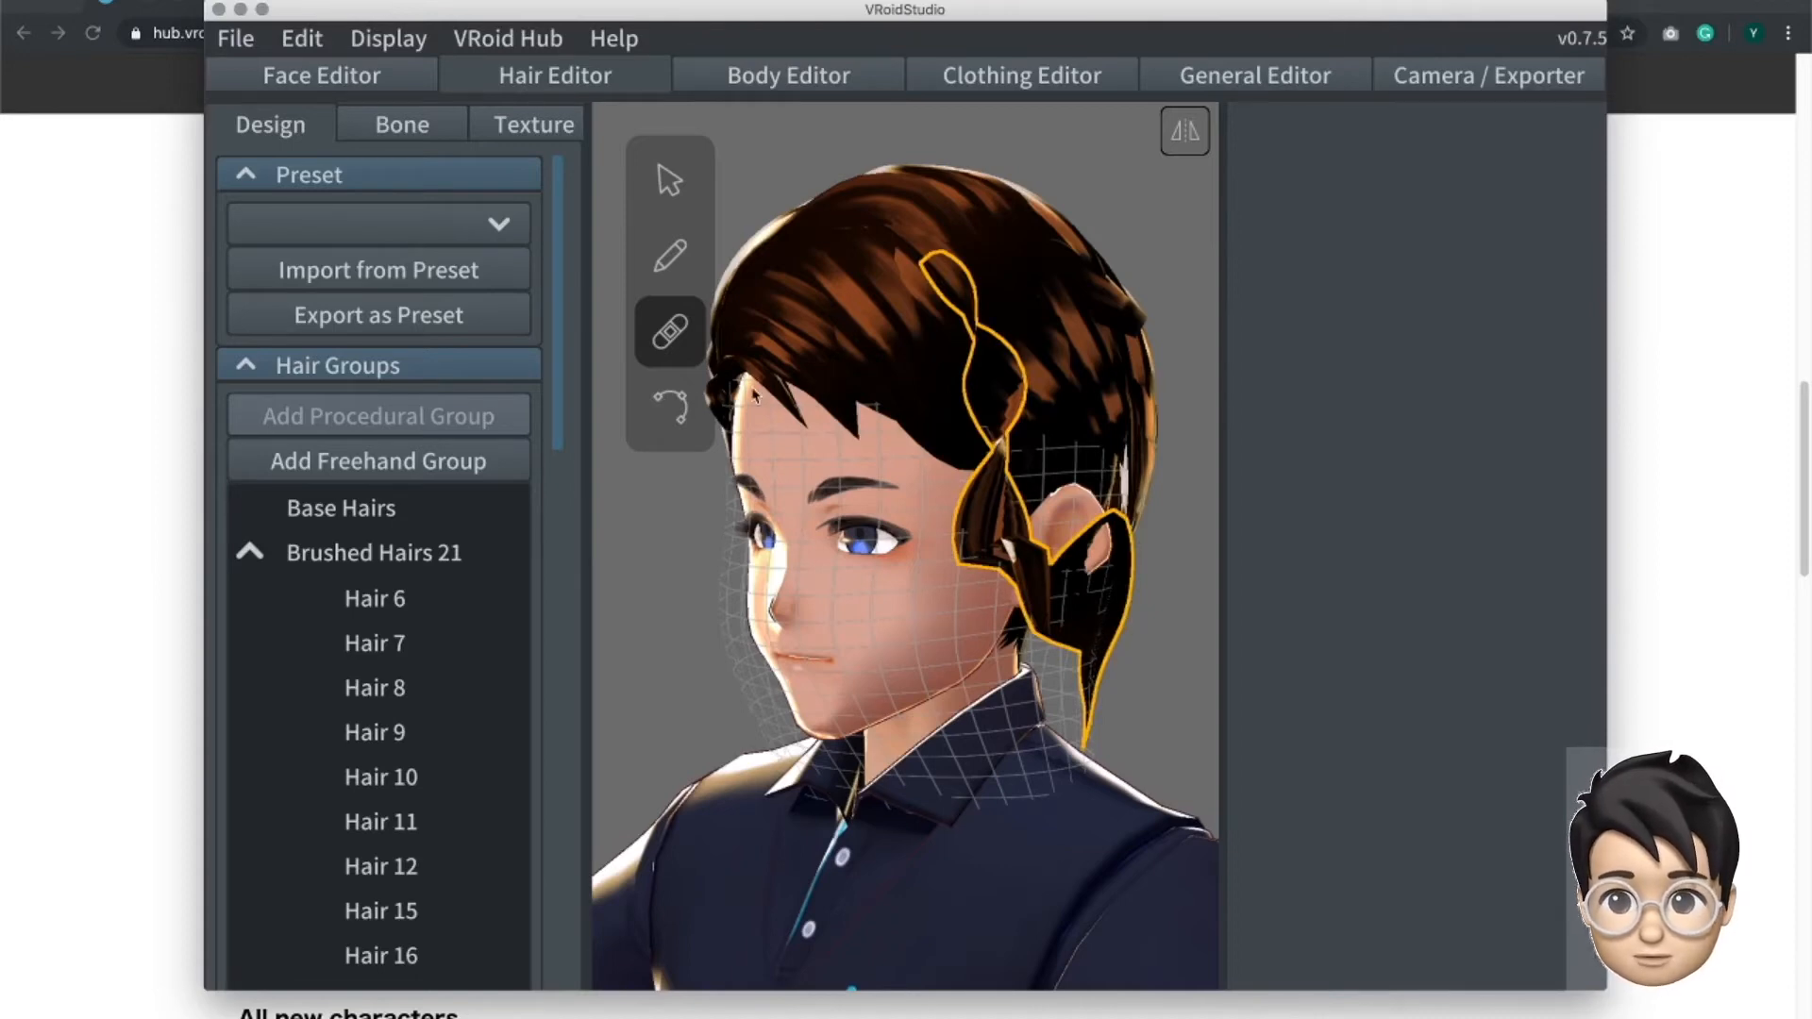
left_click(677, 427)
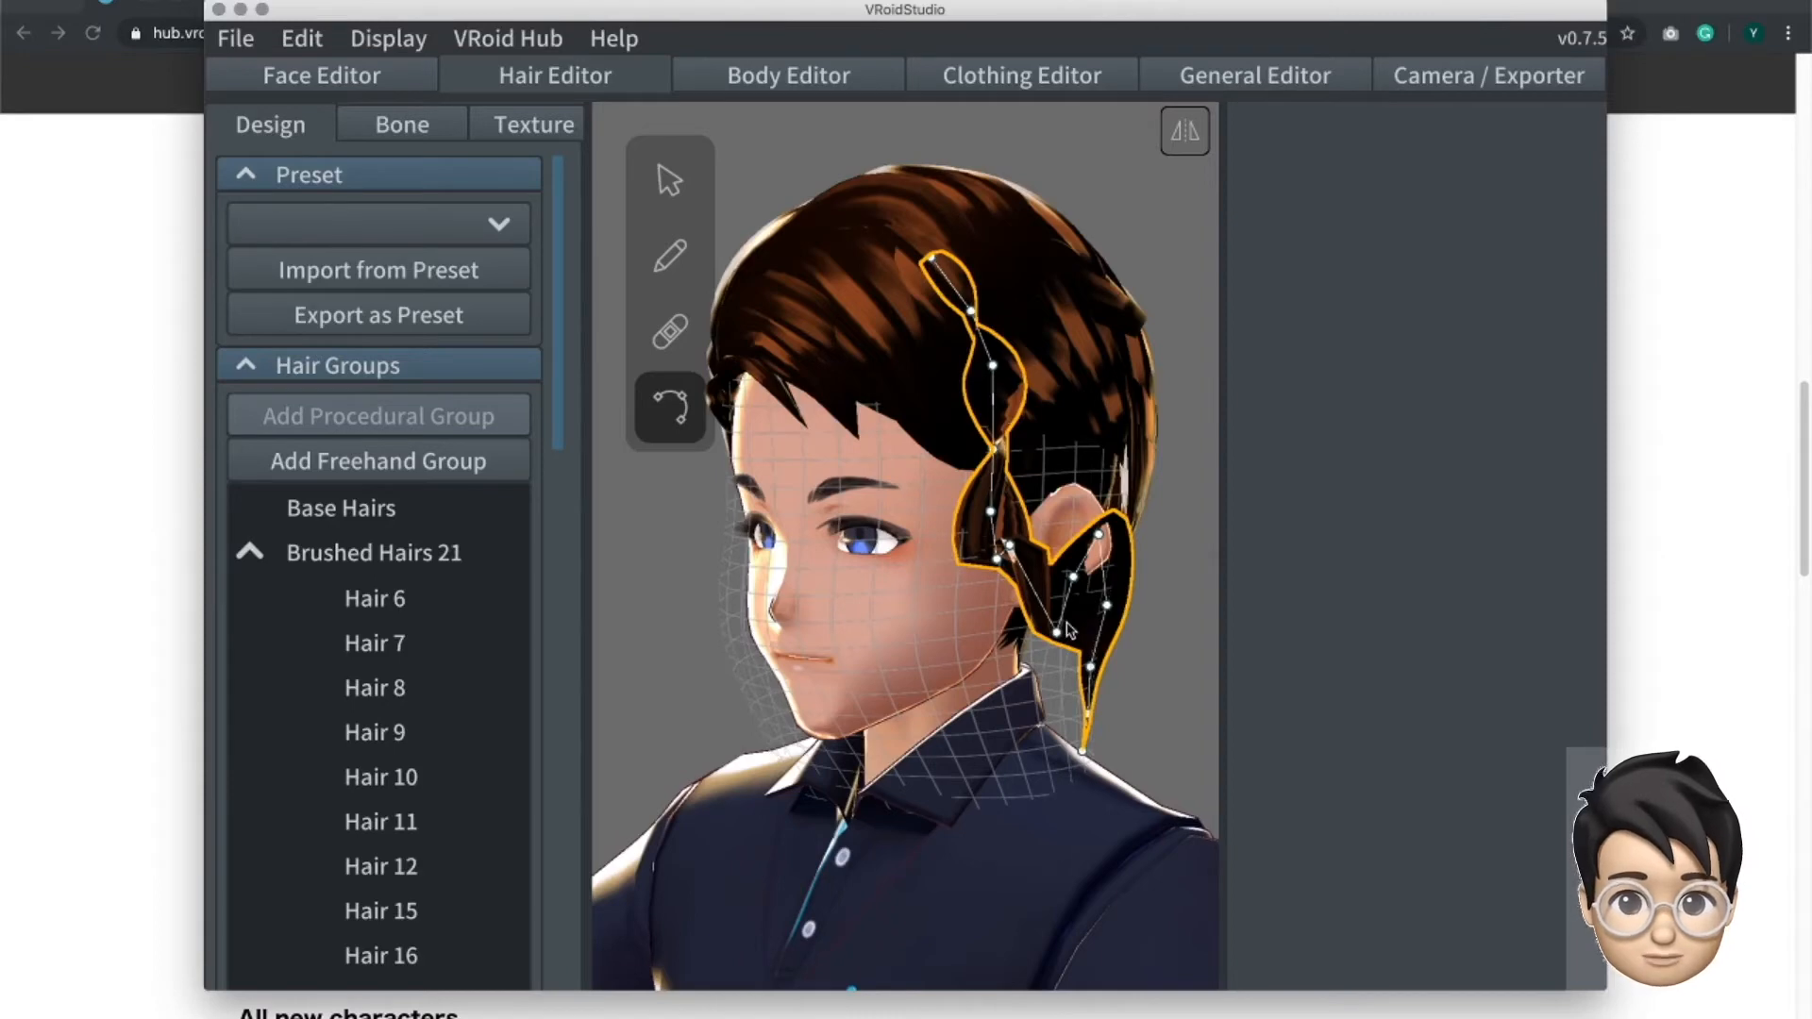
- Hide the Hair 1 strand at the end of the Brushed Hairs 21 group and delete it
left_click(670, 180)
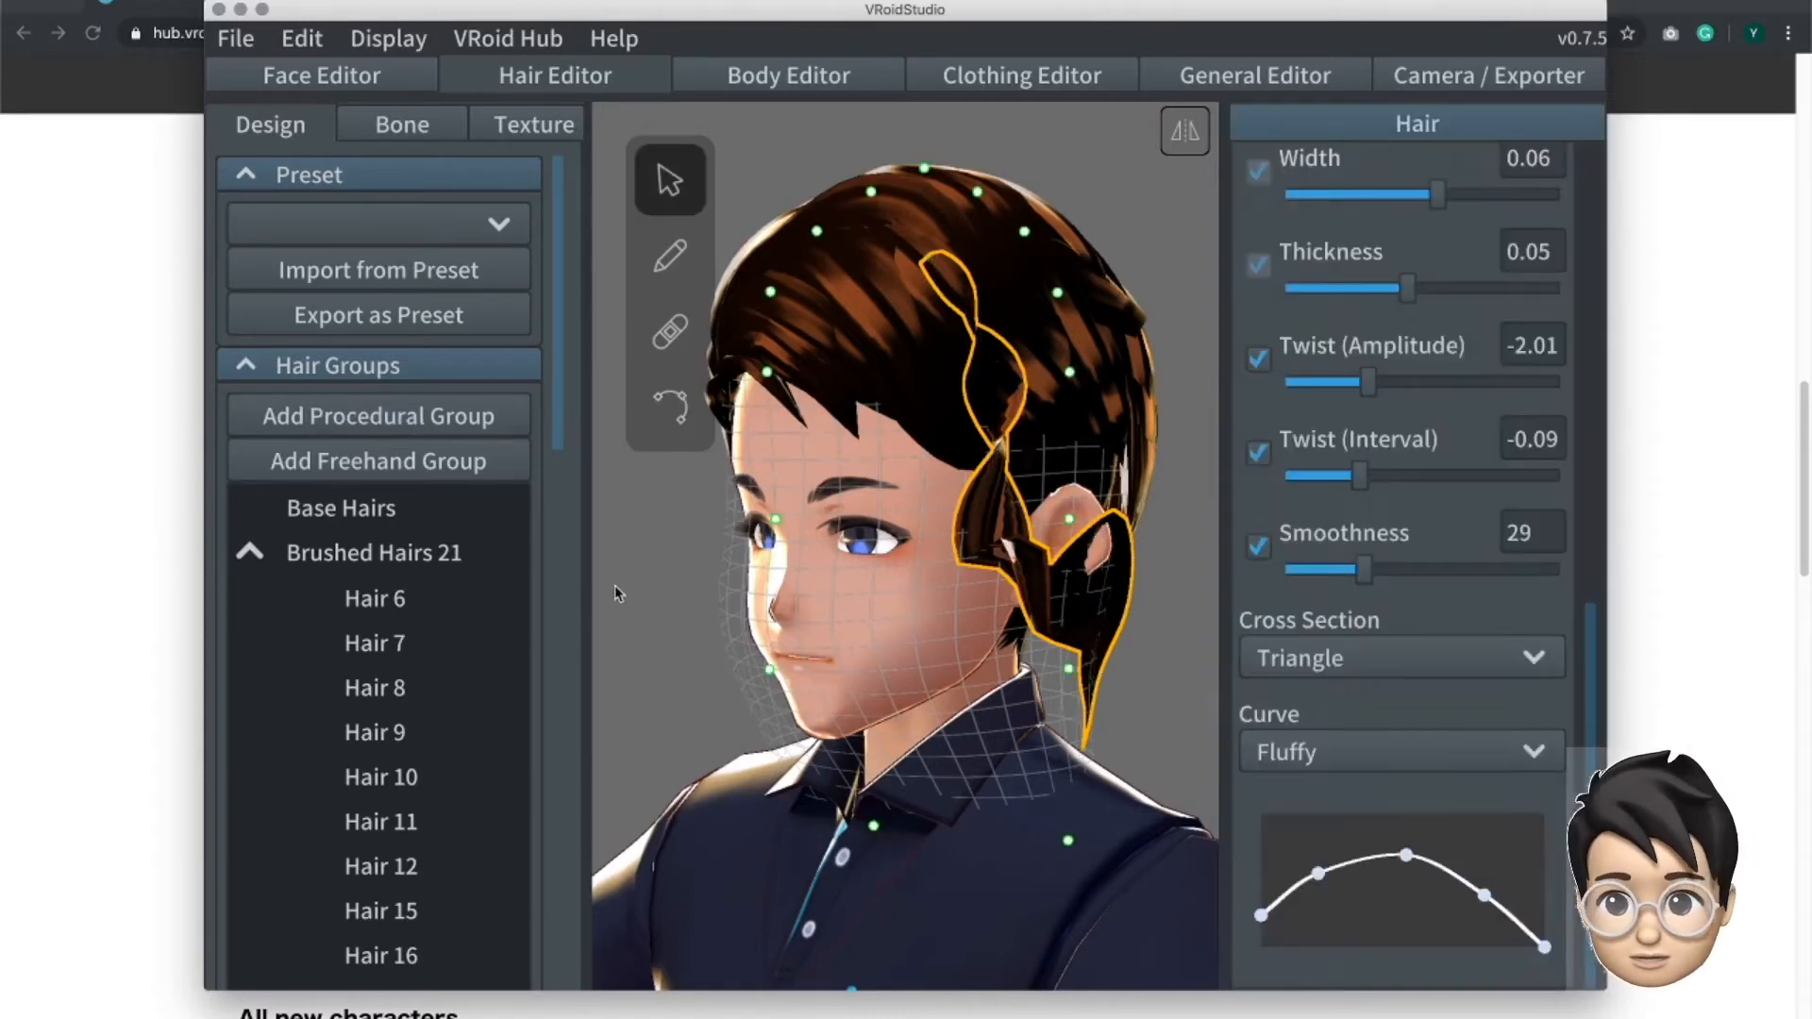
left_click_drag(555, 590, 573, 981)
mouse_move(422, 961)
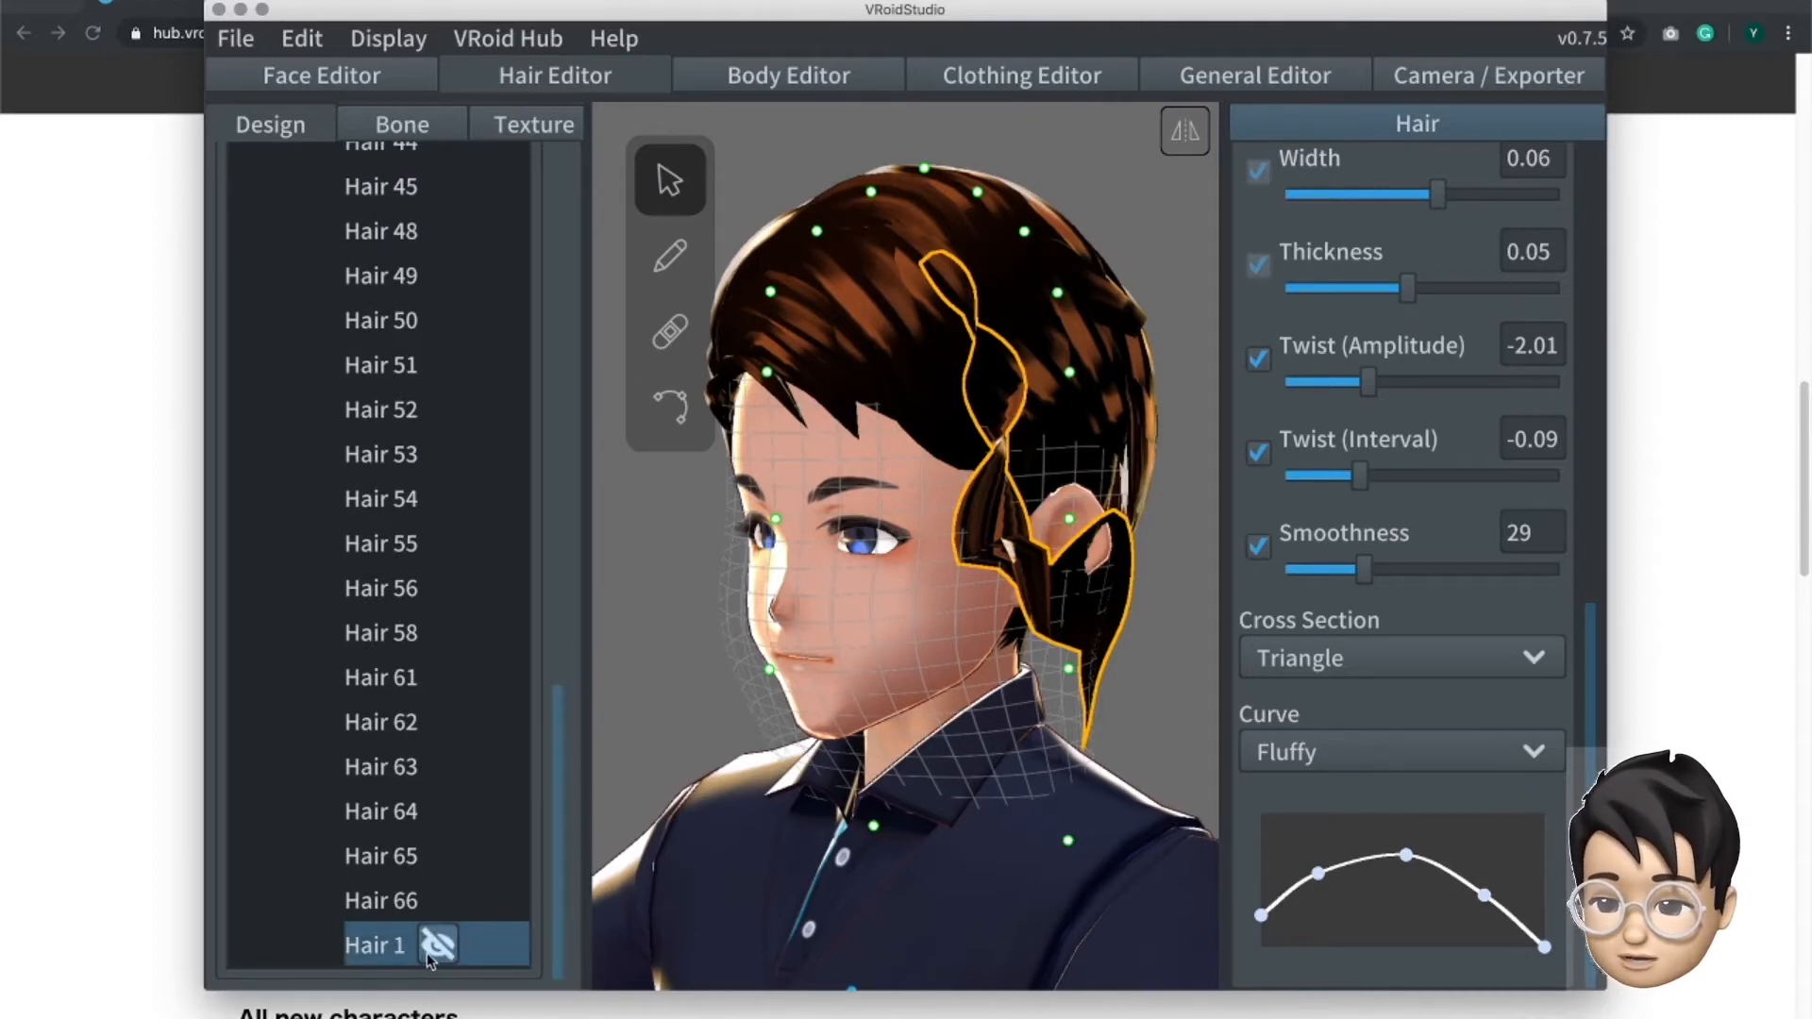
left_click(437, 946)
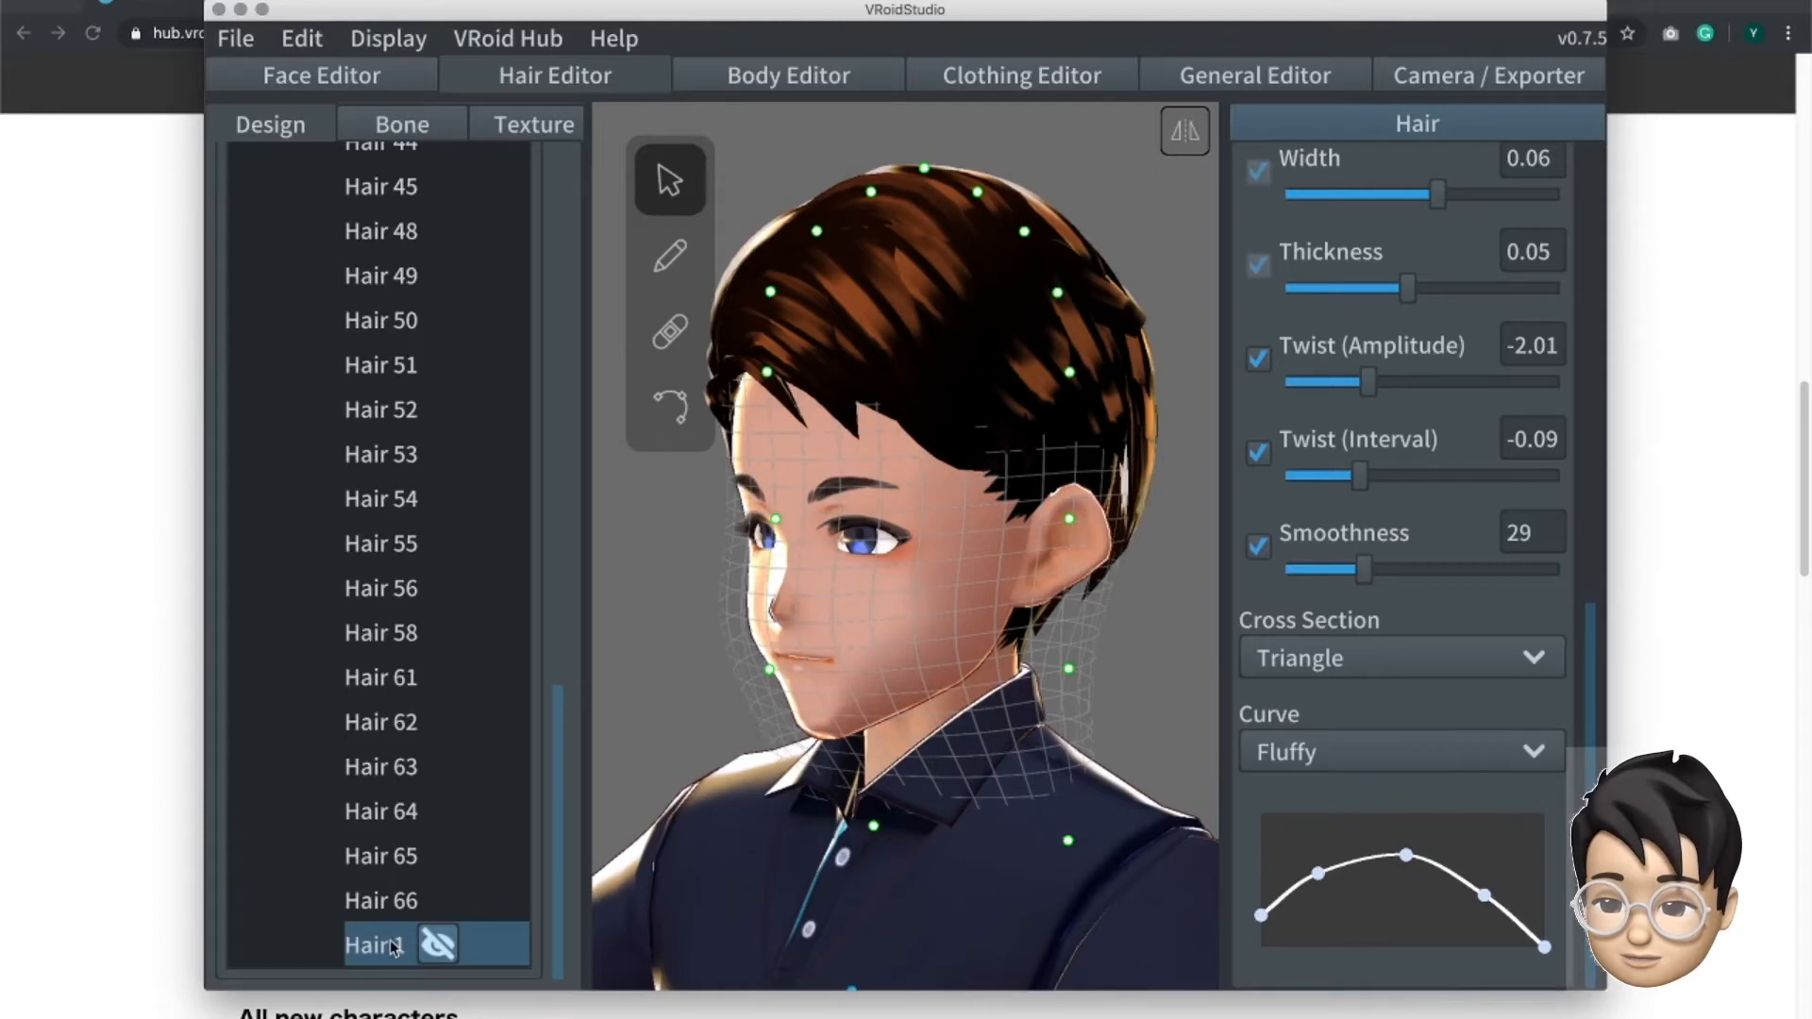
right_click(394, 947)
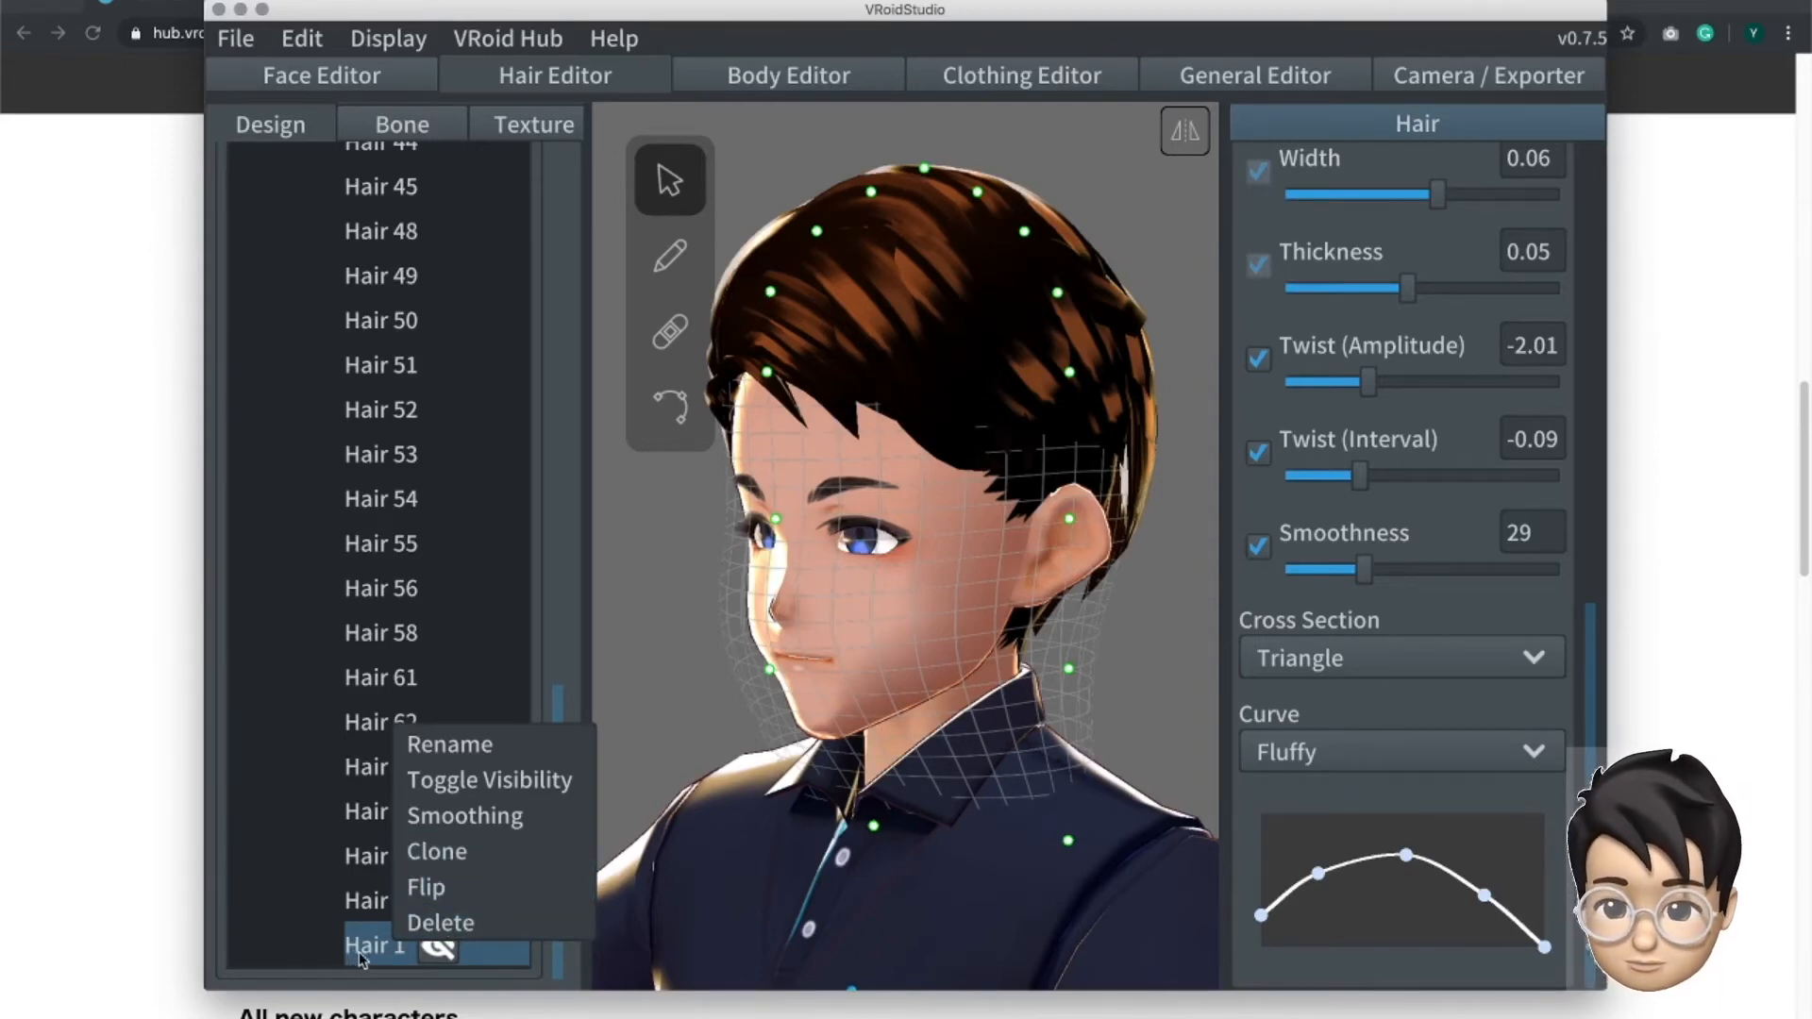
left_click(459, 924)
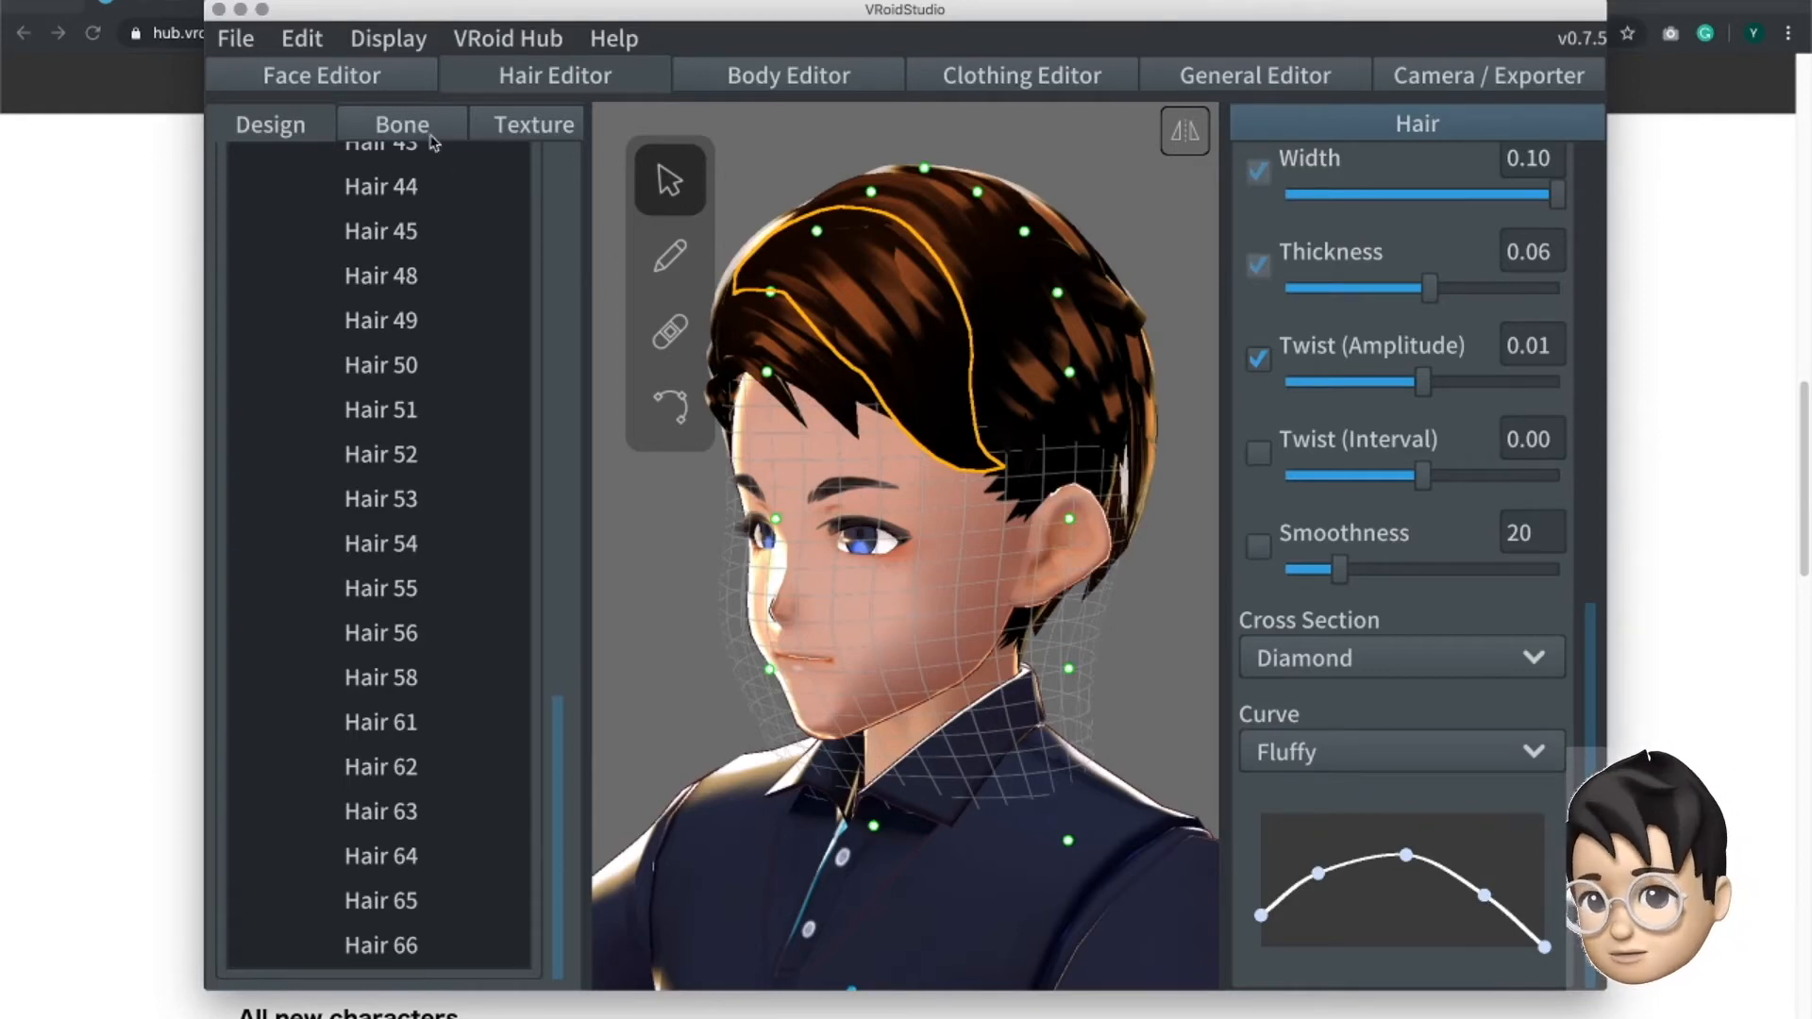
- Highlight the ungrouped Brushed Hairs 21 in the hair bone settings, deselect them, and display the hair texture settings
left_click(394, 126)
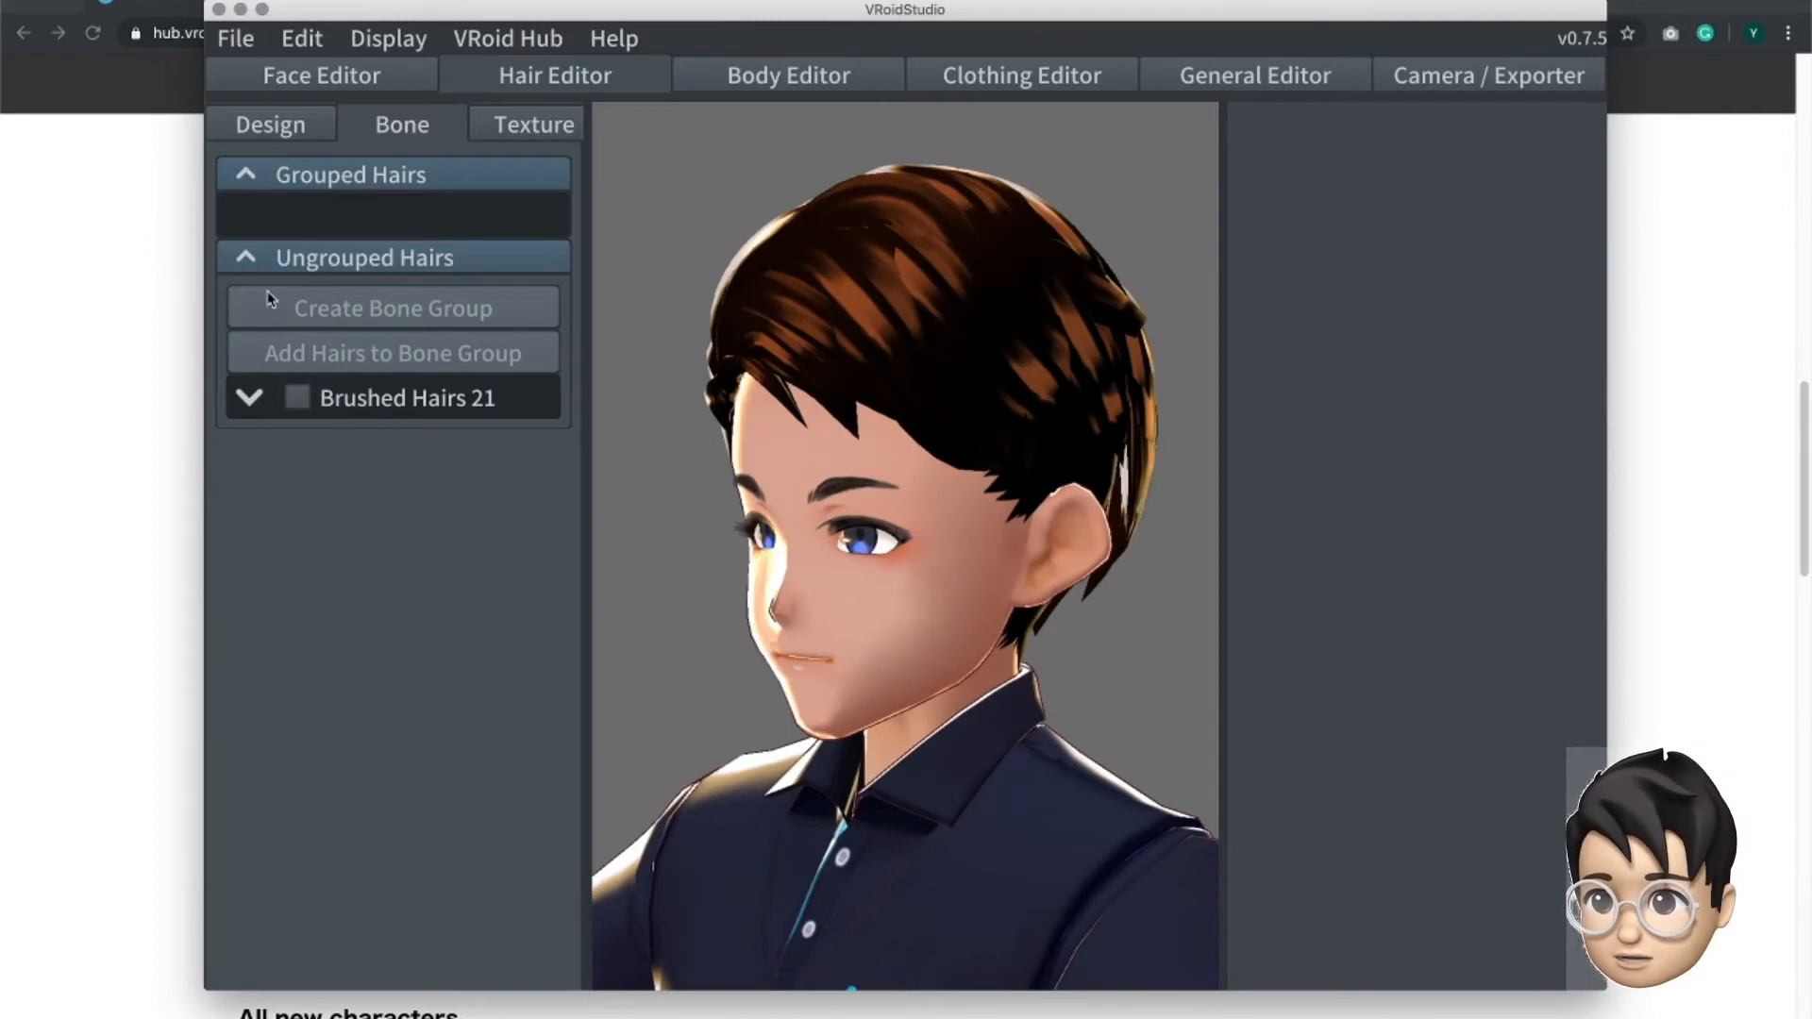
left_click(298, 404)
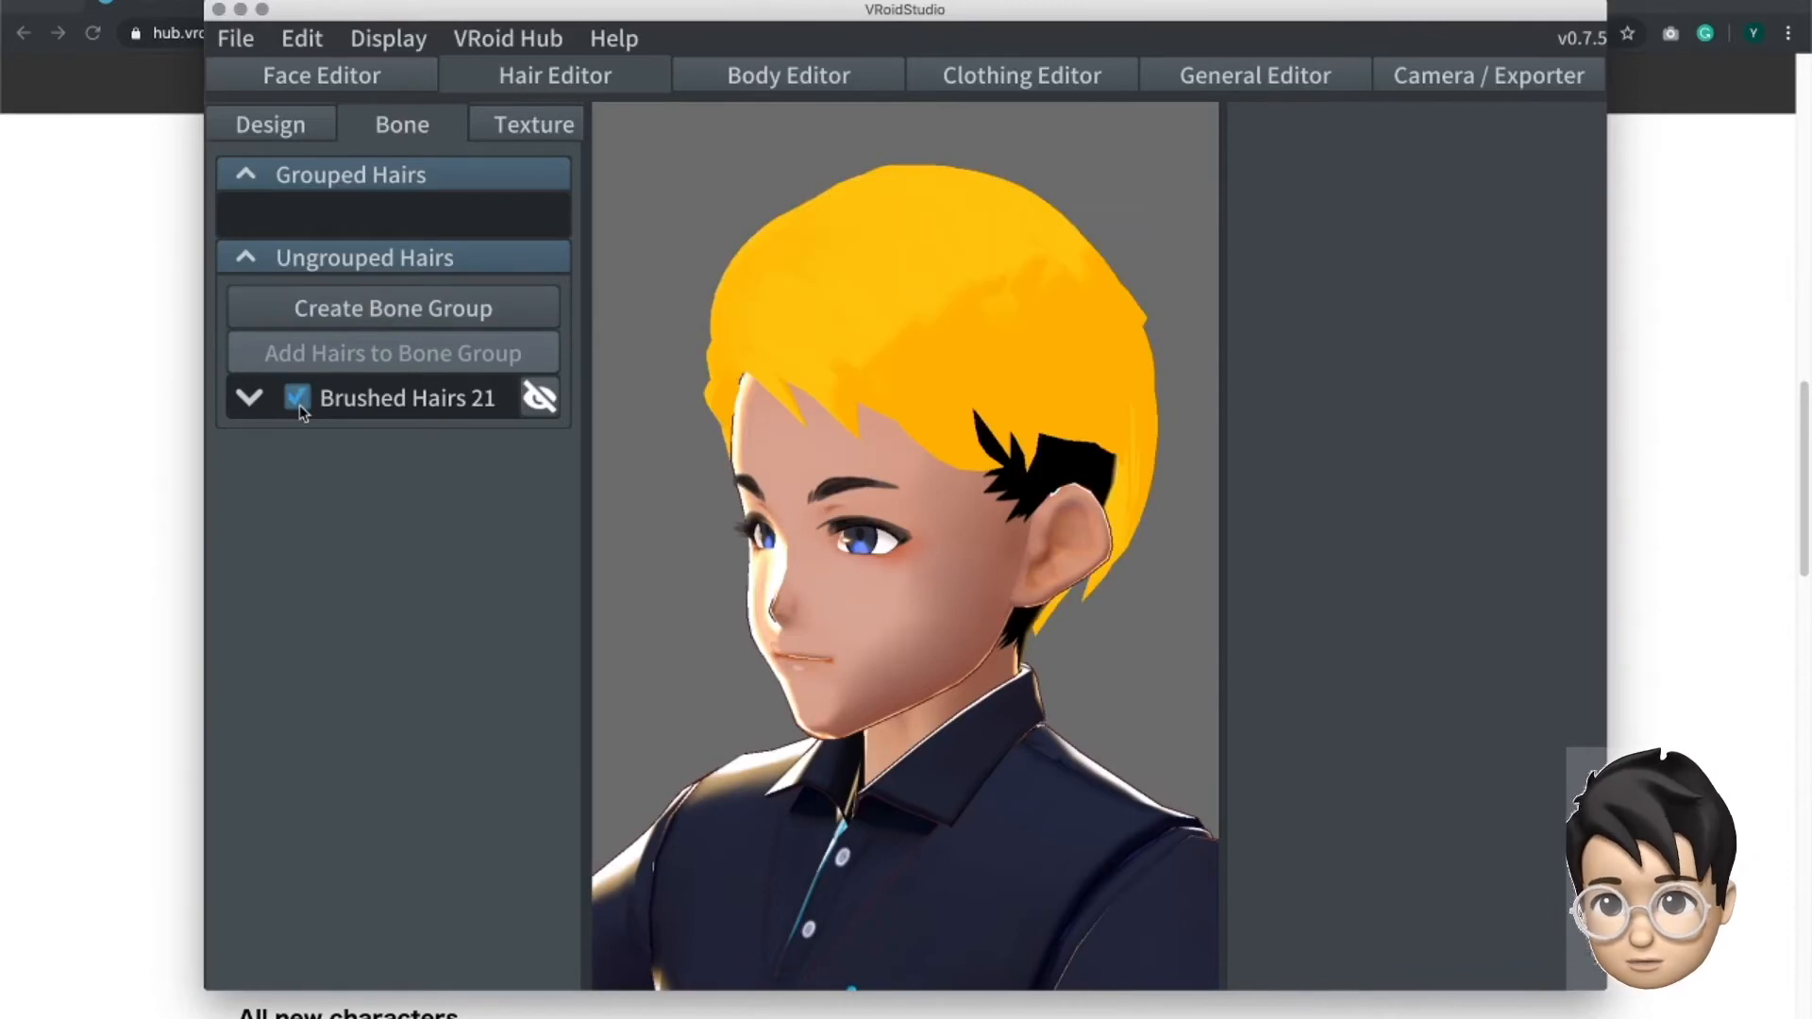
left_click(299, 405)
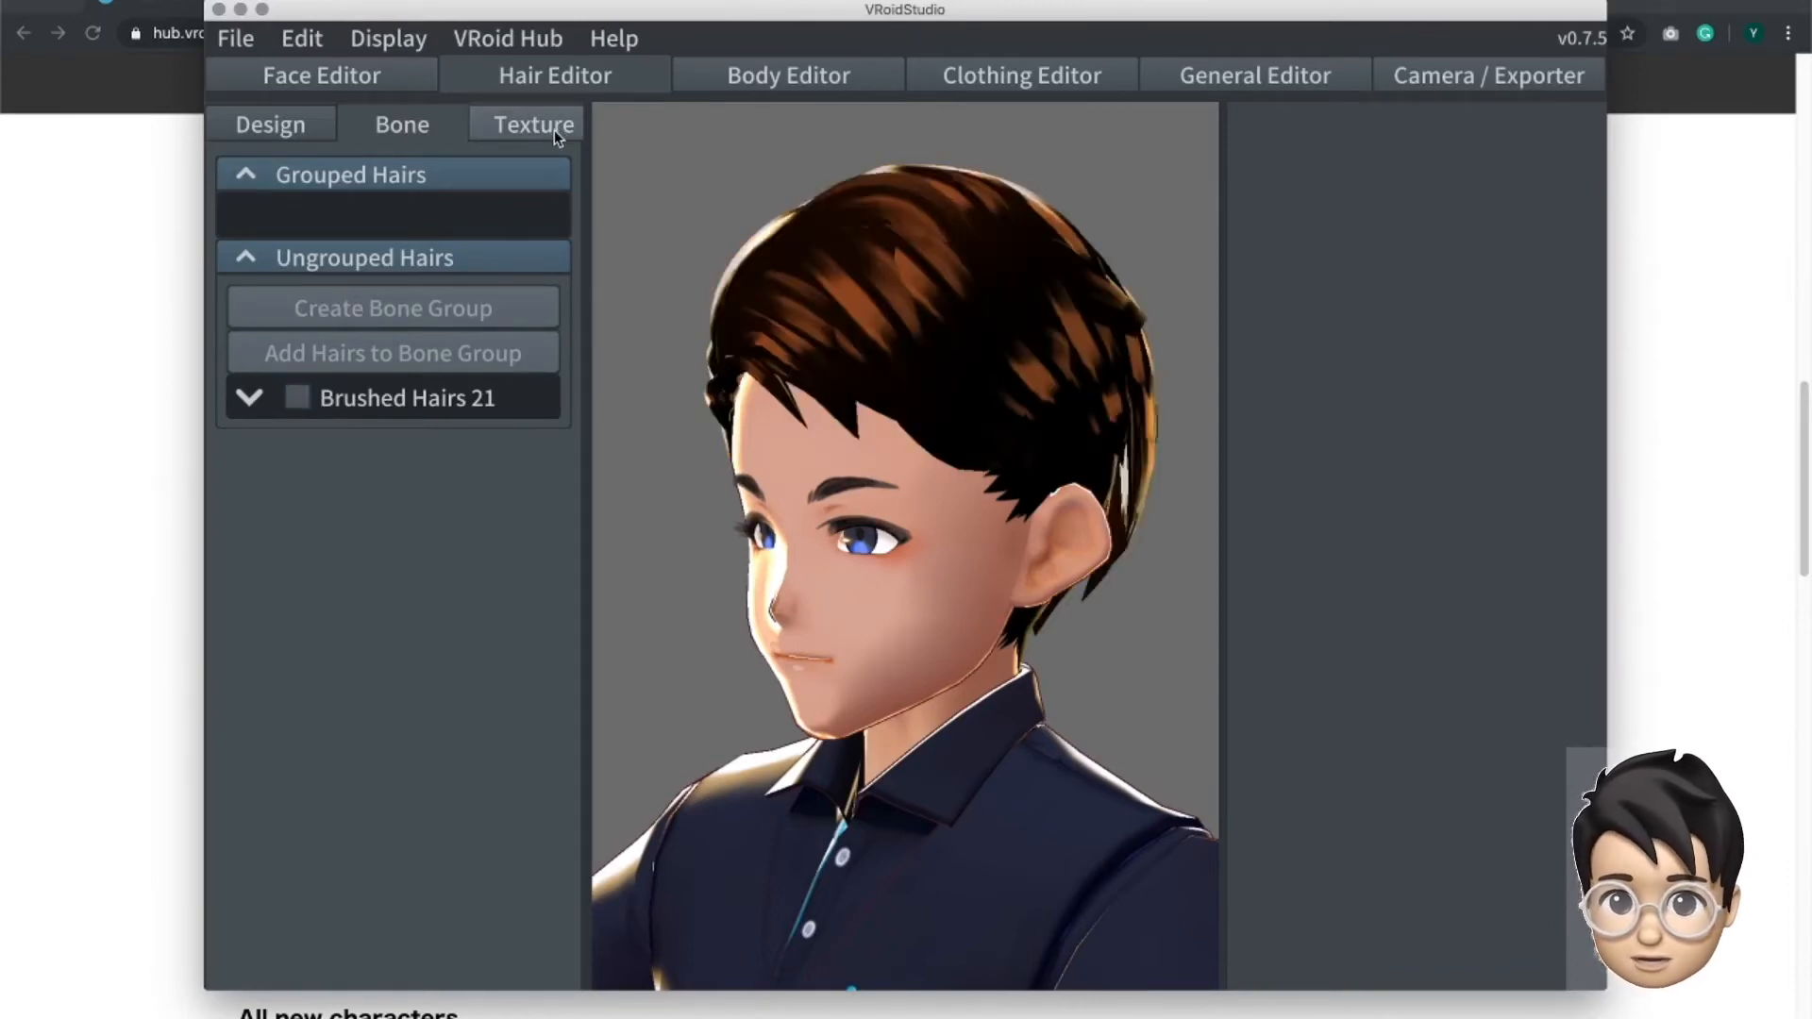
left_click(554, 133)
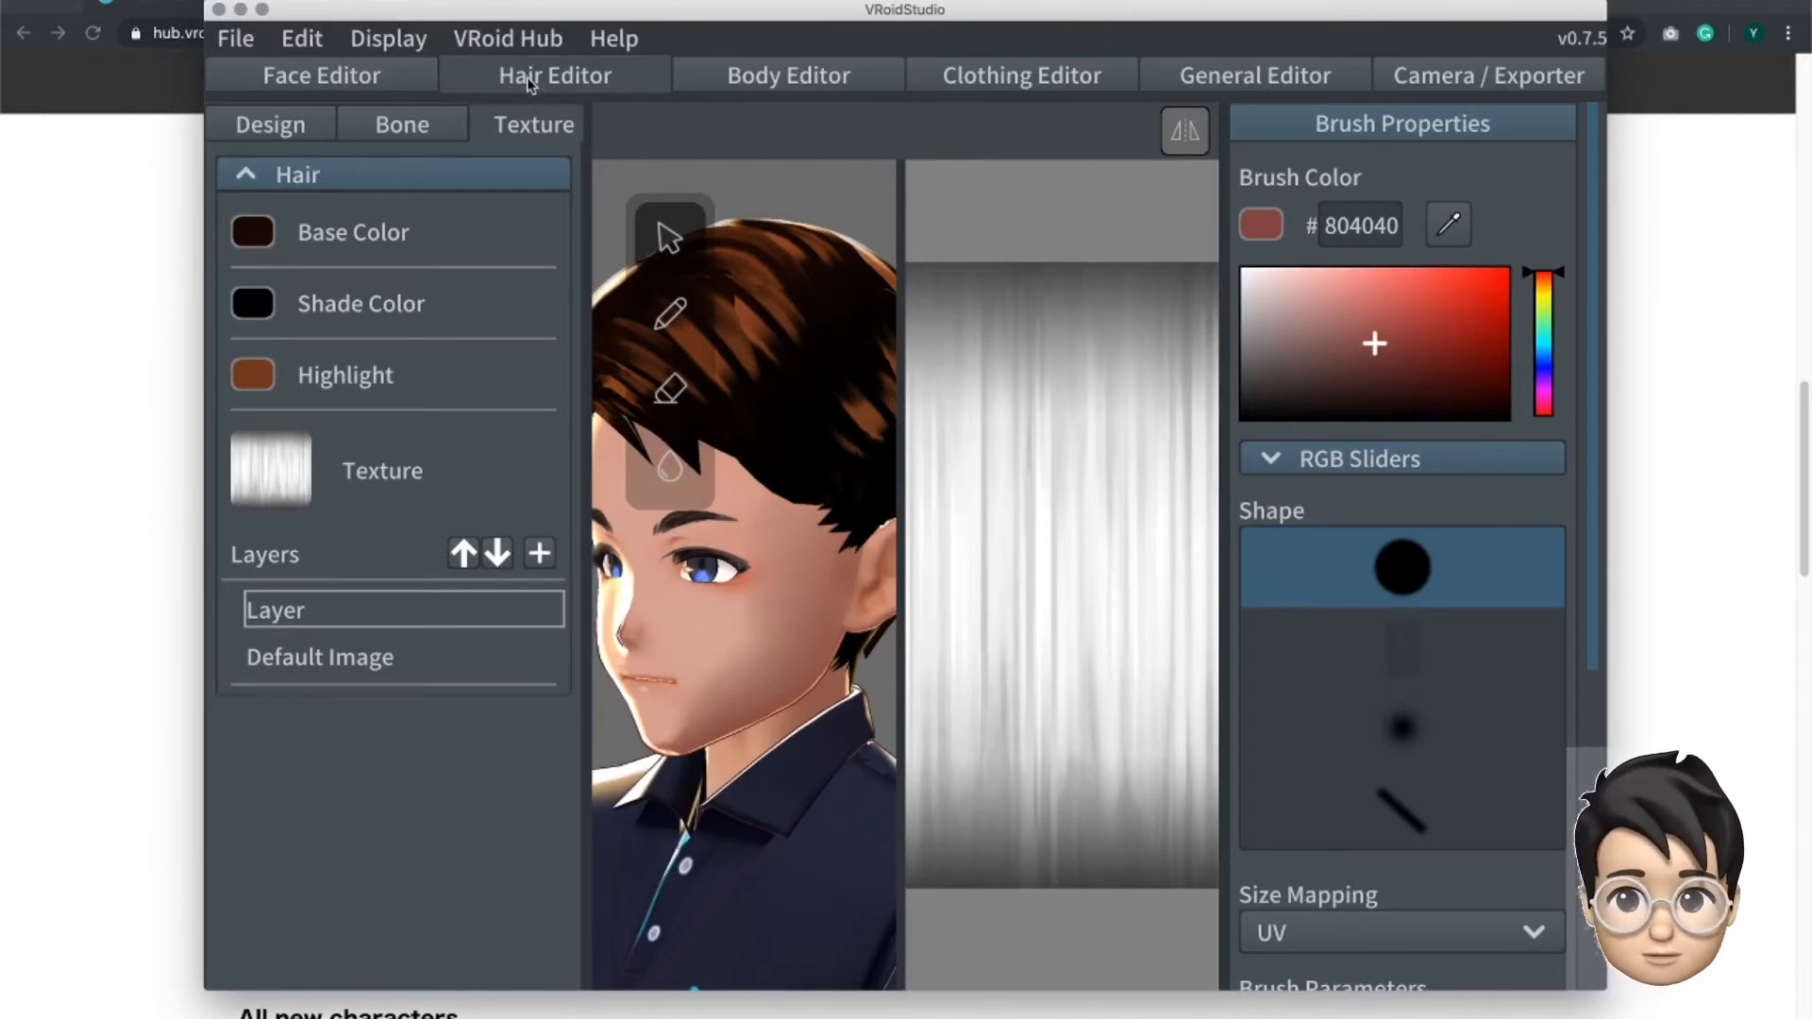
- Open the overall body design parameters and bring the avatar's whole figure into view
left_click(777, 85)
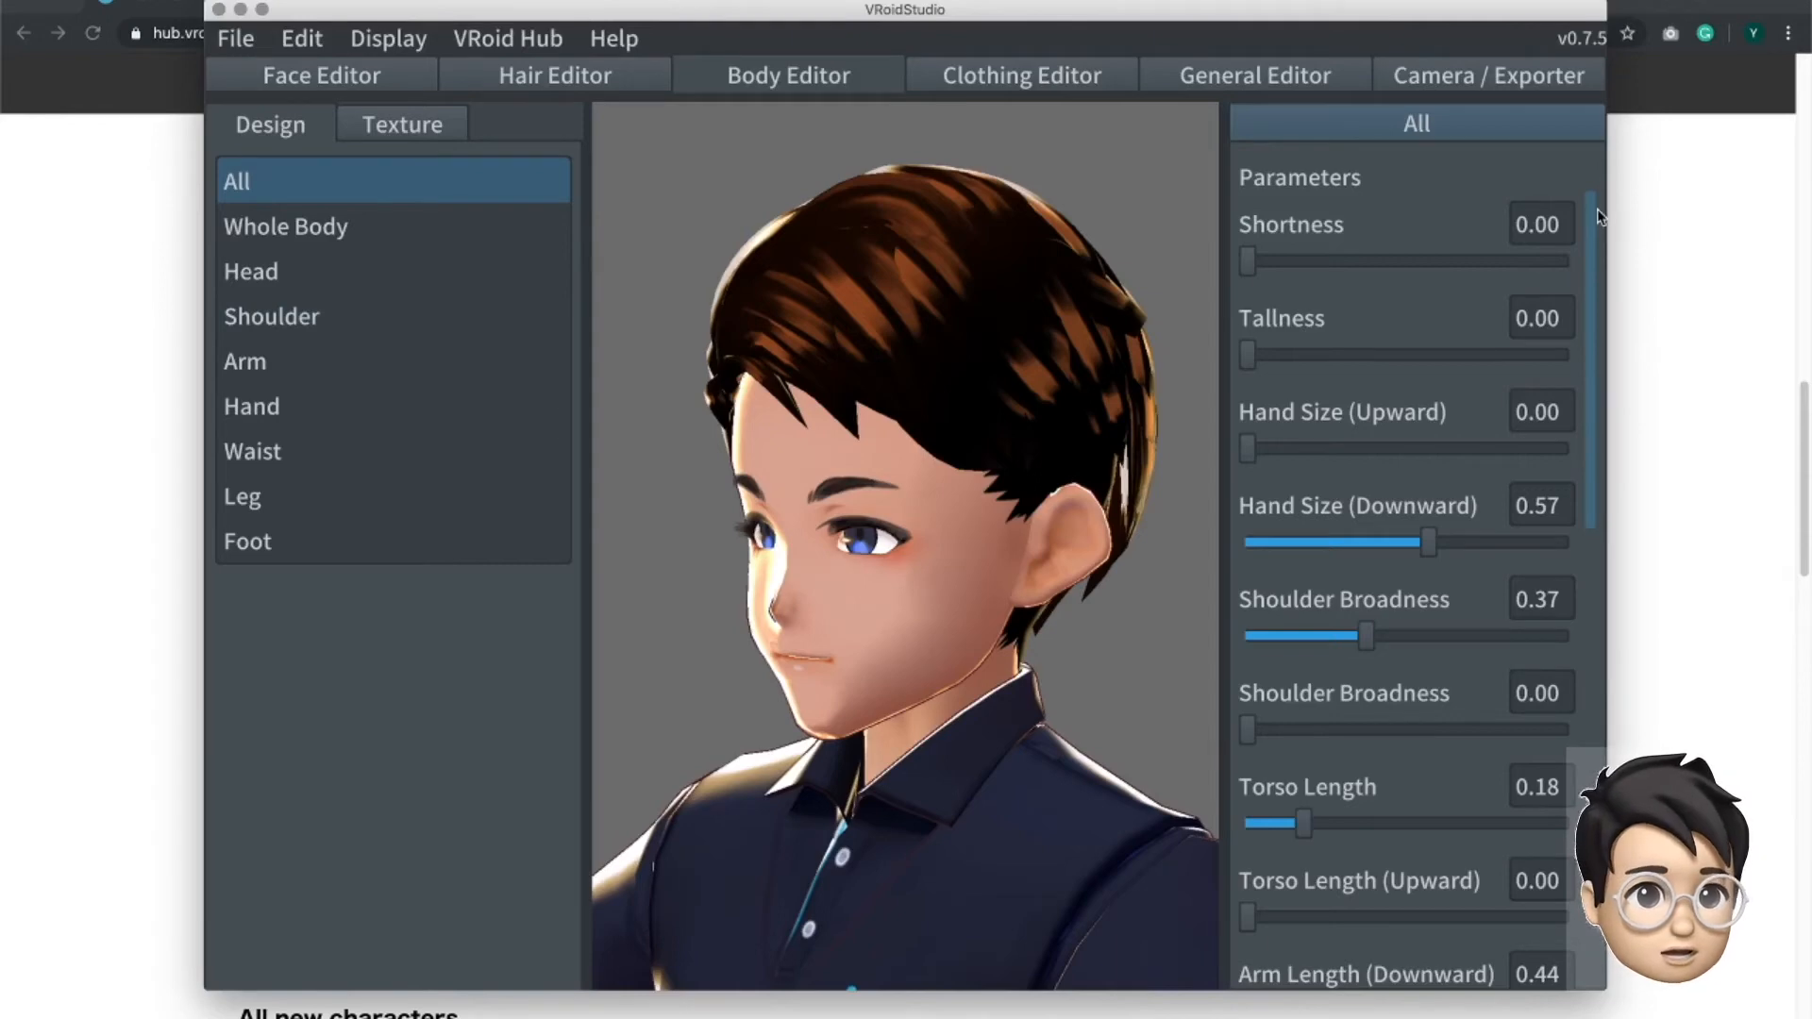
scroll(1590, 234, "down", 1)
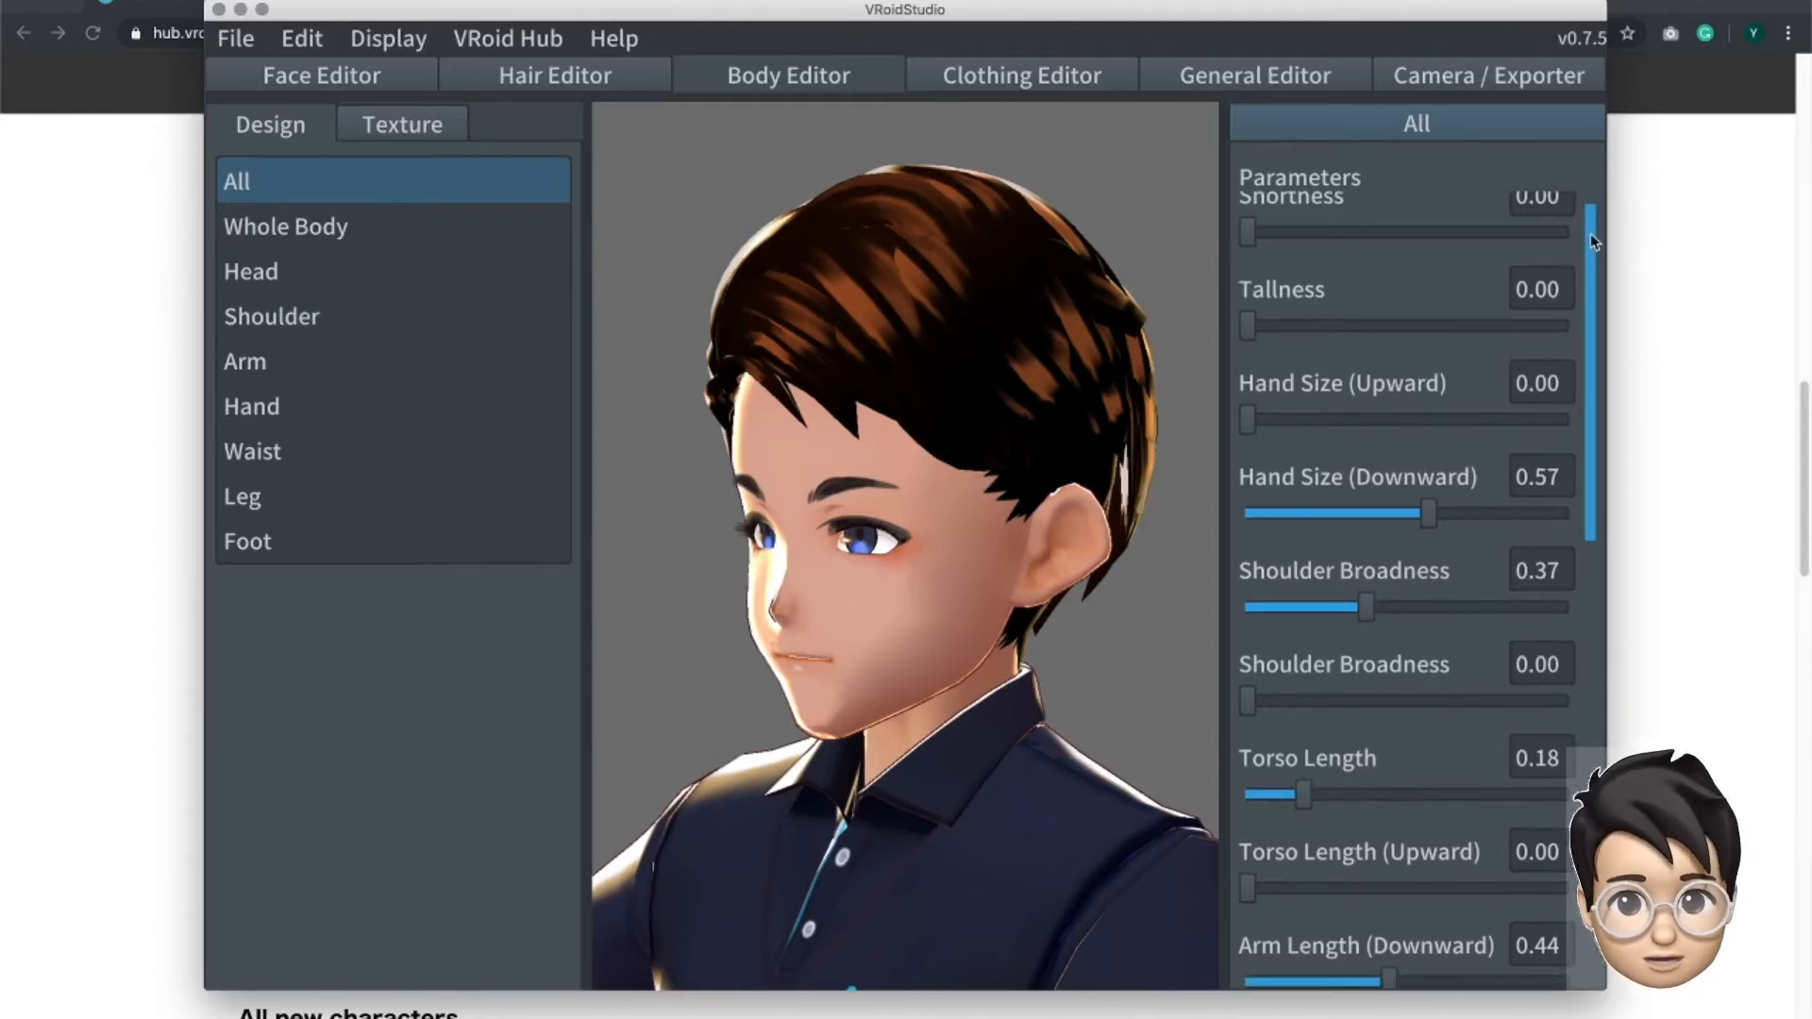
scroll(1099, 434, "down", 3)
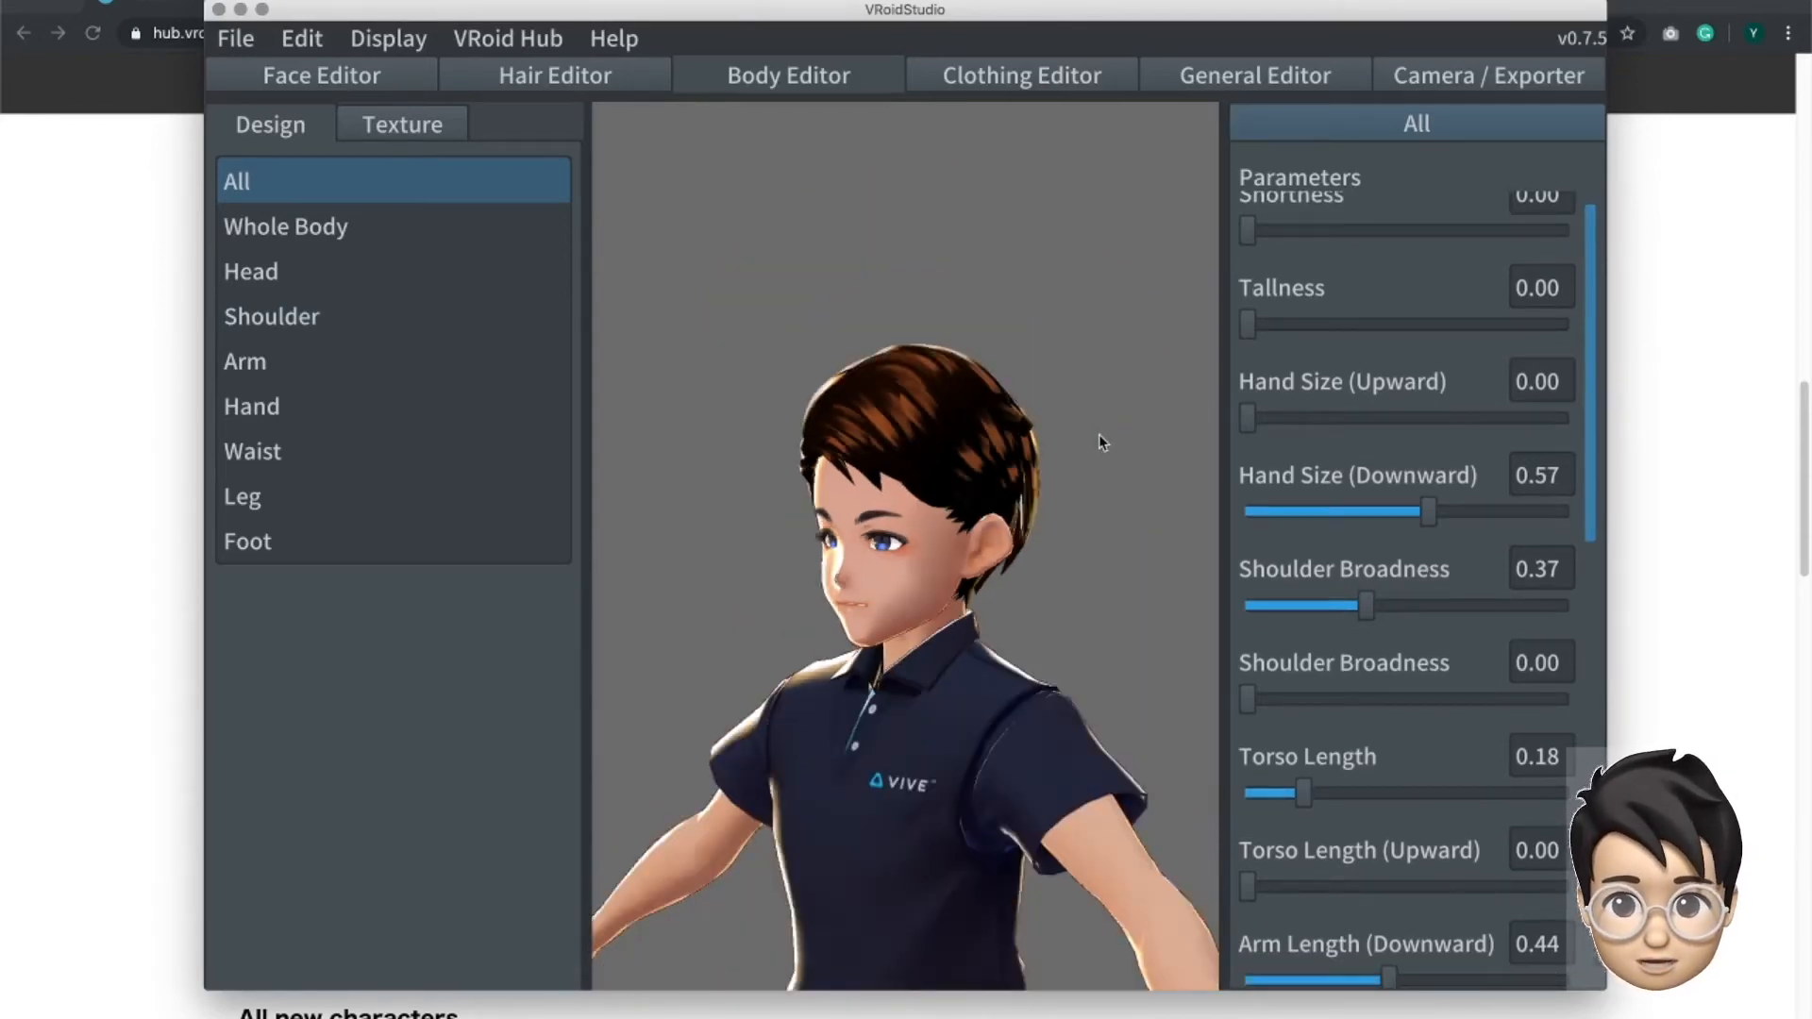
scroll(1098, 434, "down", 3)
middle_click_drag(927, 651, 903, 490)
mouse_move(922, 497)
right_mouse_down()
mouse_move(898, 497)
mouse_move(1023, 484)
mouse_move(1004, 507)
mouse_move(923, 497)
right_mouse_up()
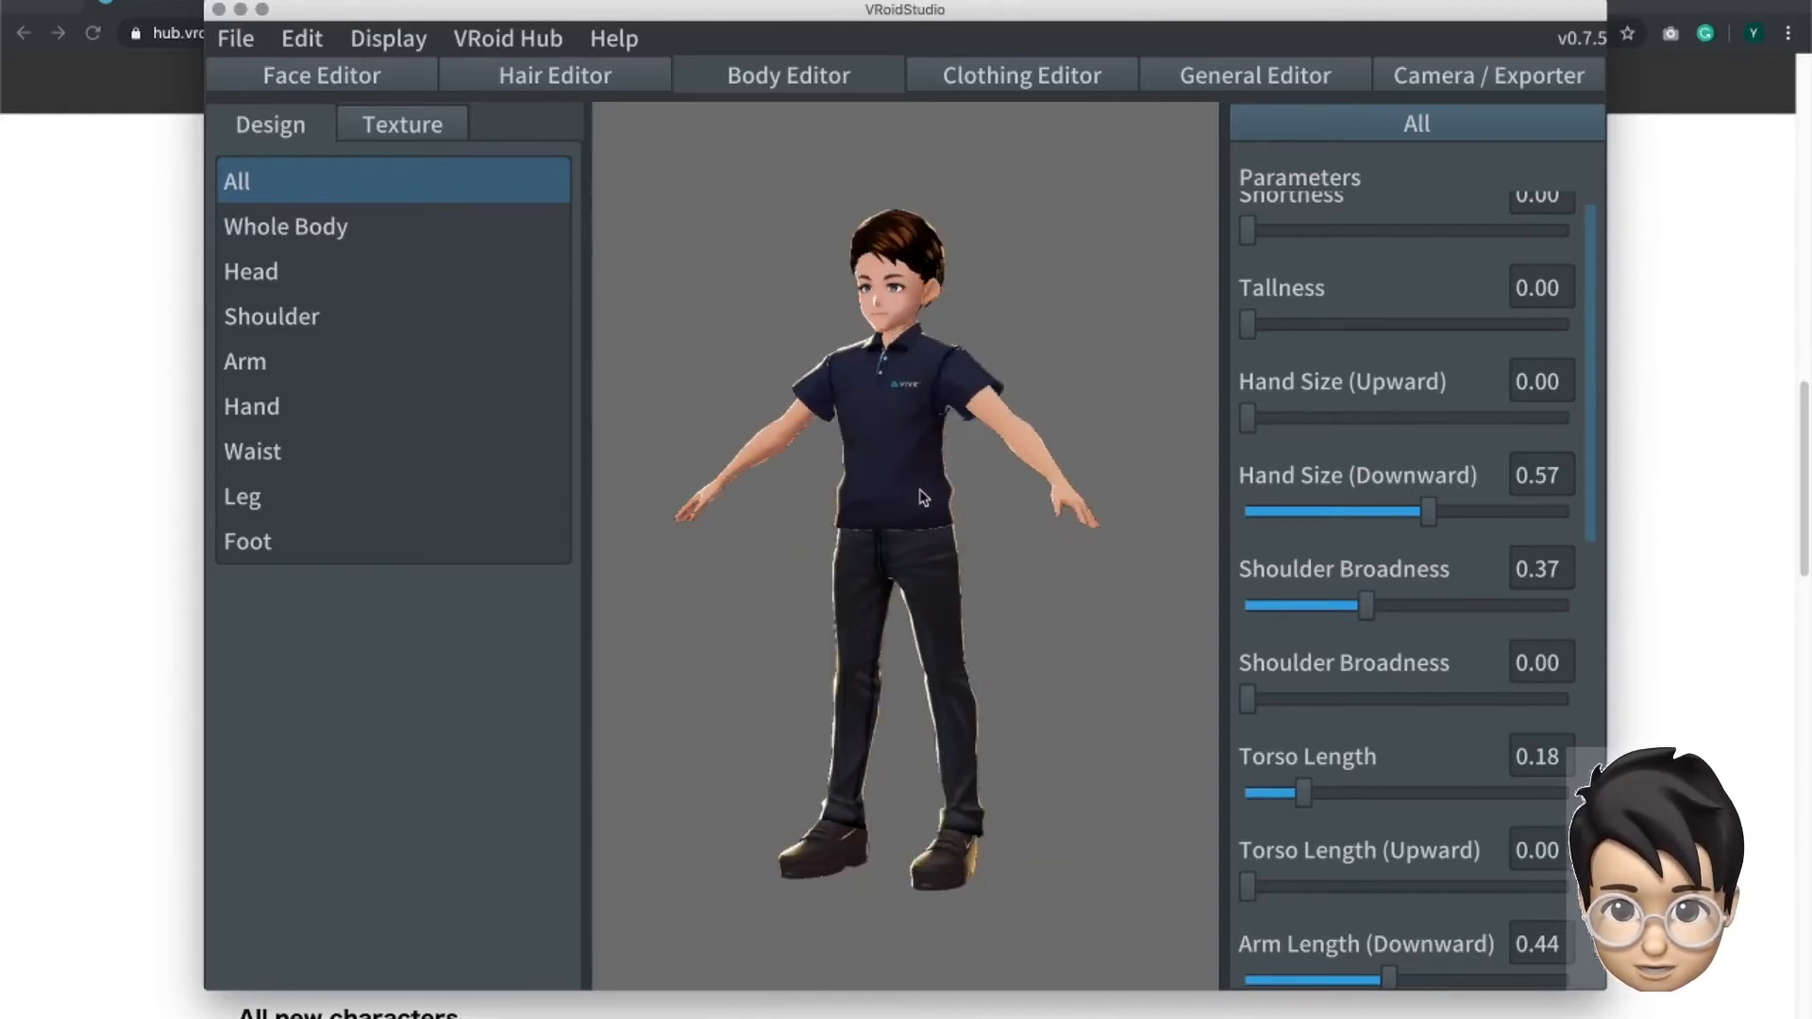
scroll(1573, 210, "up", 1)
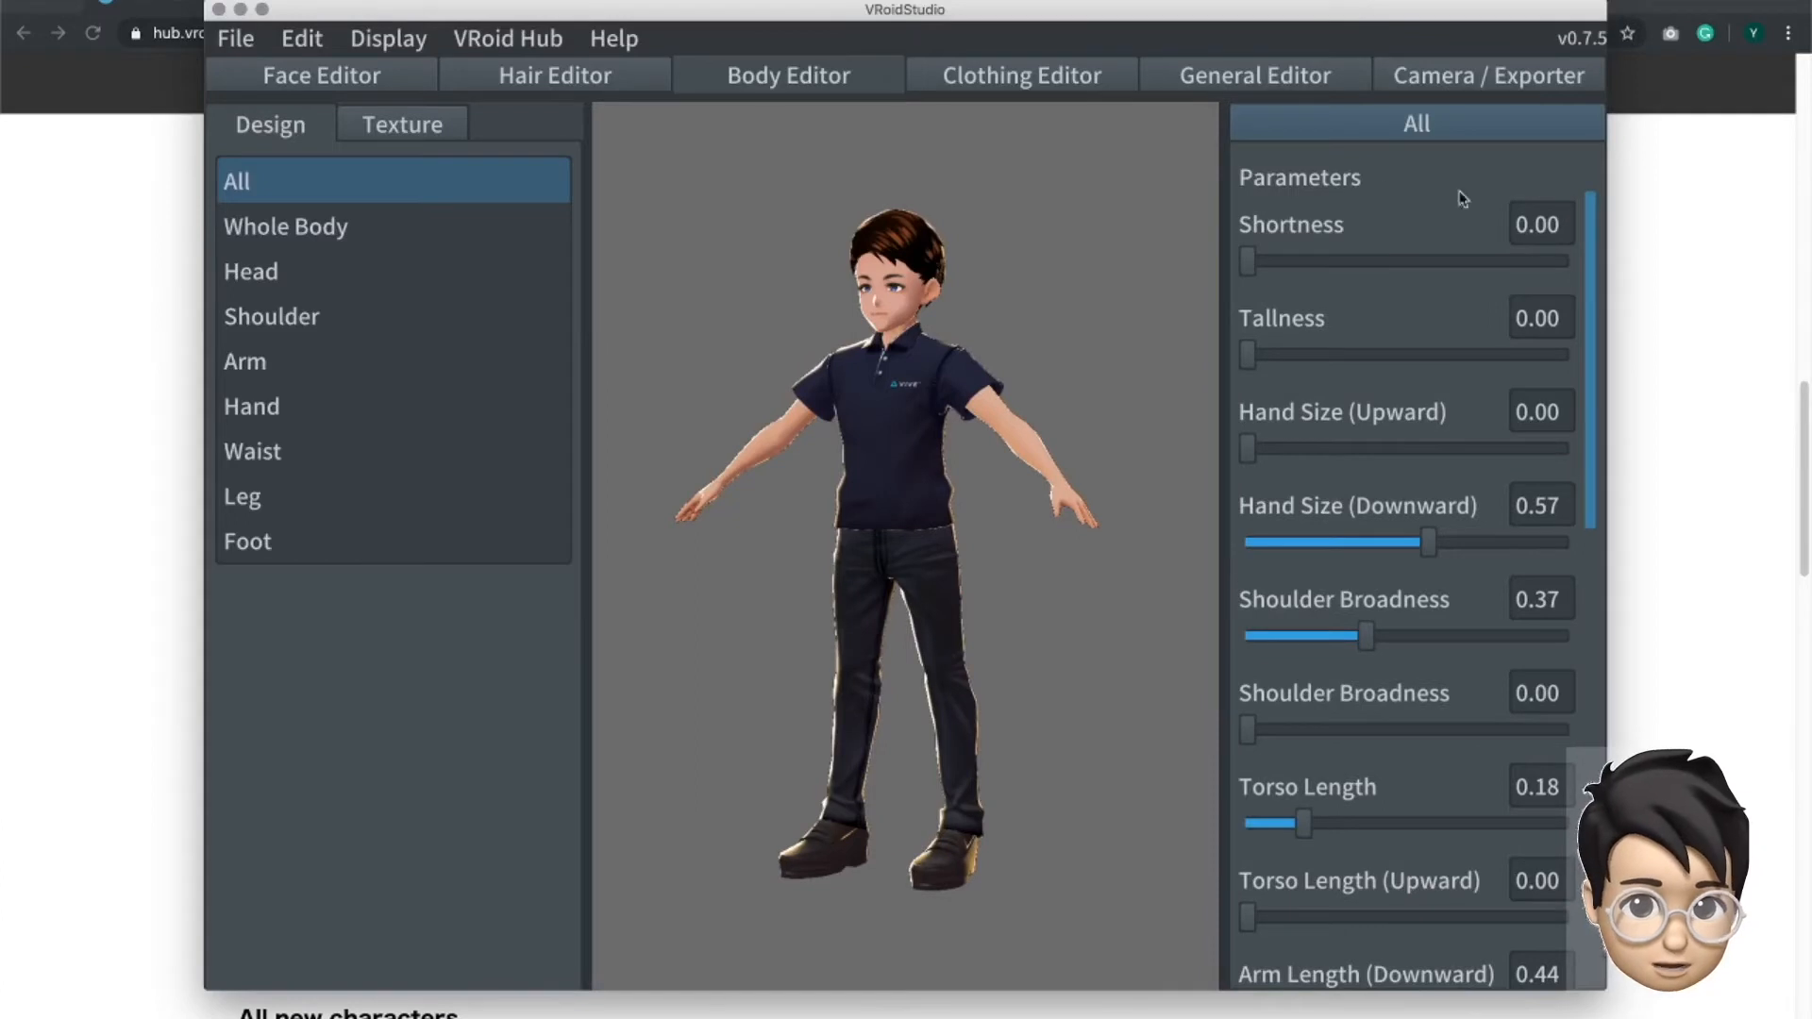
- Try Shortness and Tallness at 1.00 on the avatar's body, and return both to 0.00
left_click_drag(1288, 273, 1595, 279)
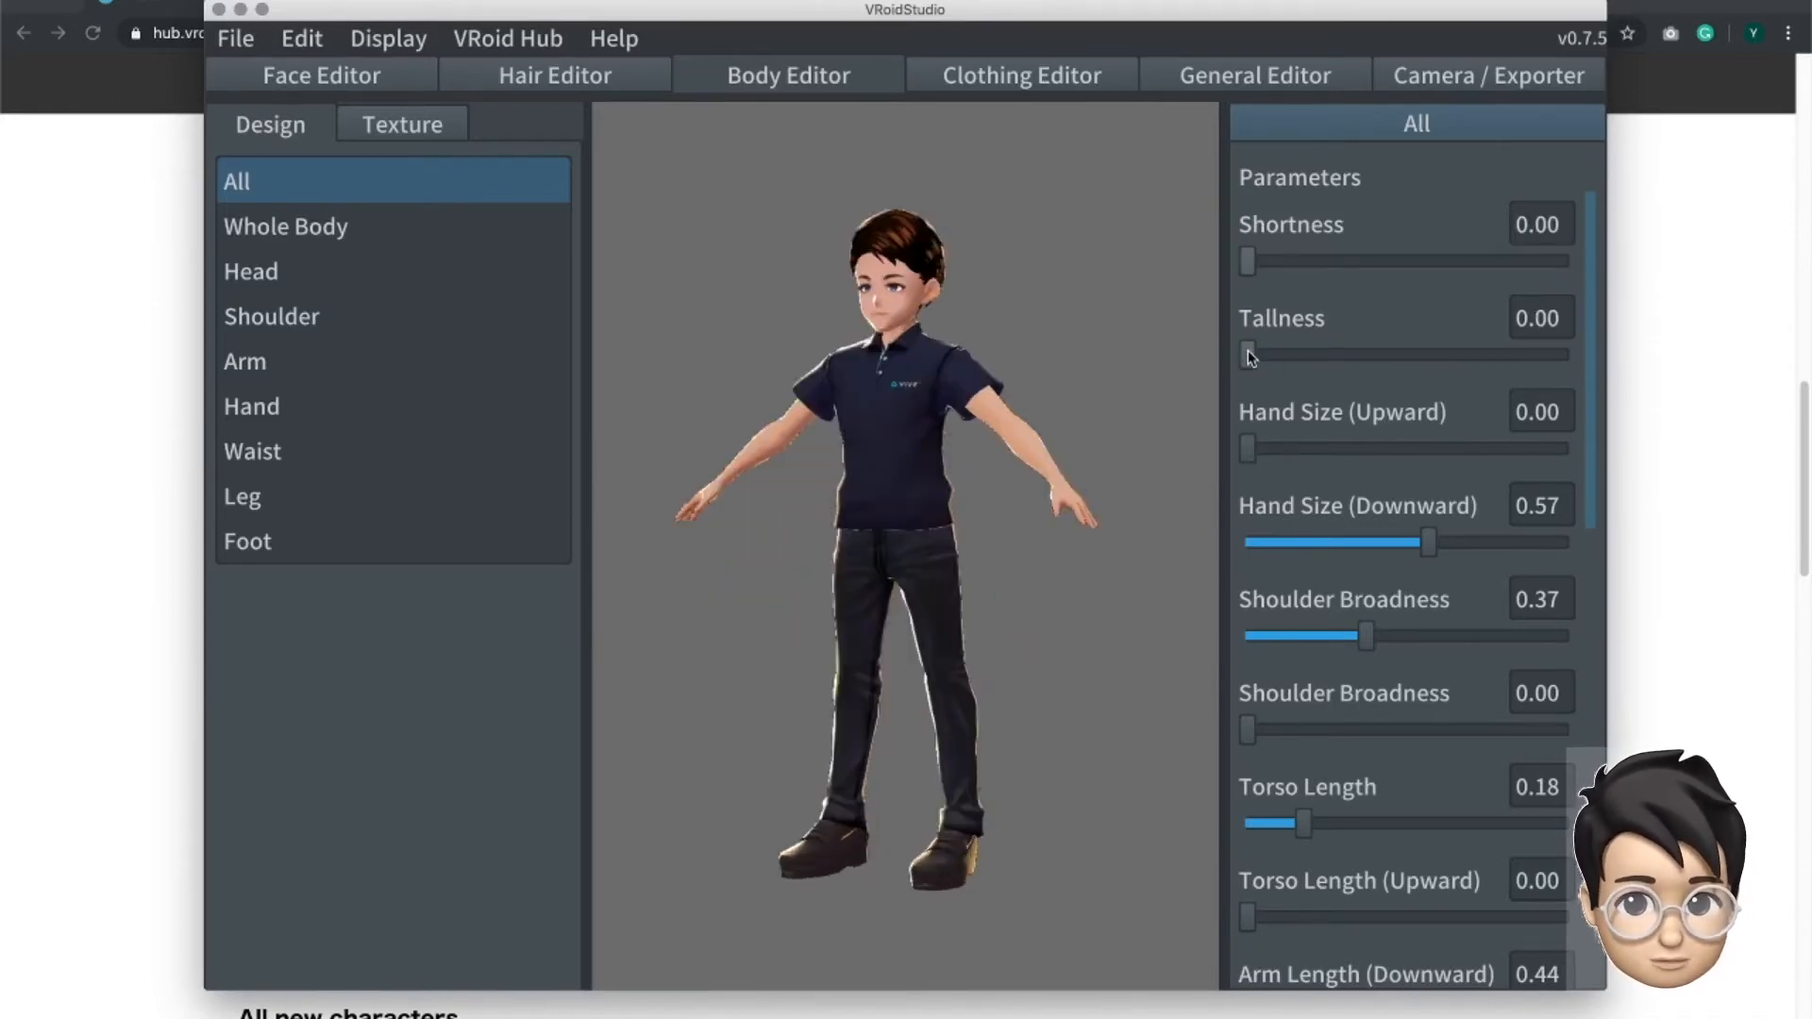
left_click_drag(1249, 356, 1583, 406)
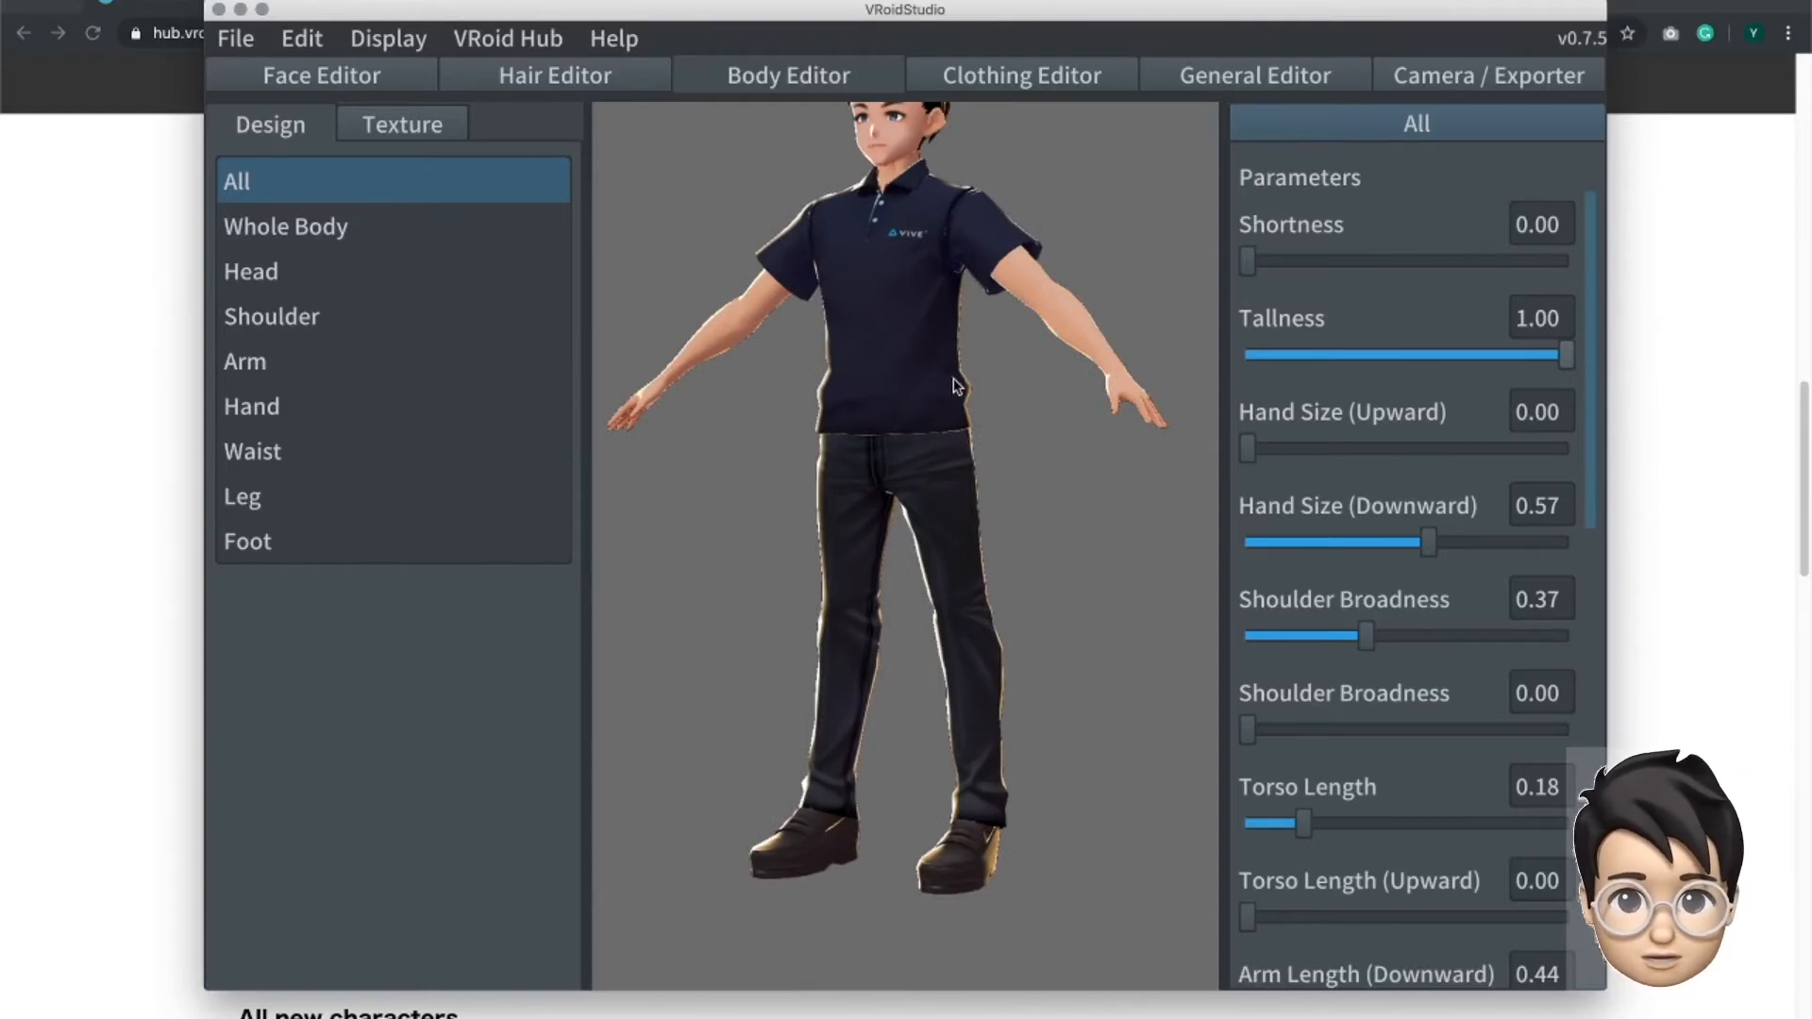
scroll(954, 377, "down", 2)
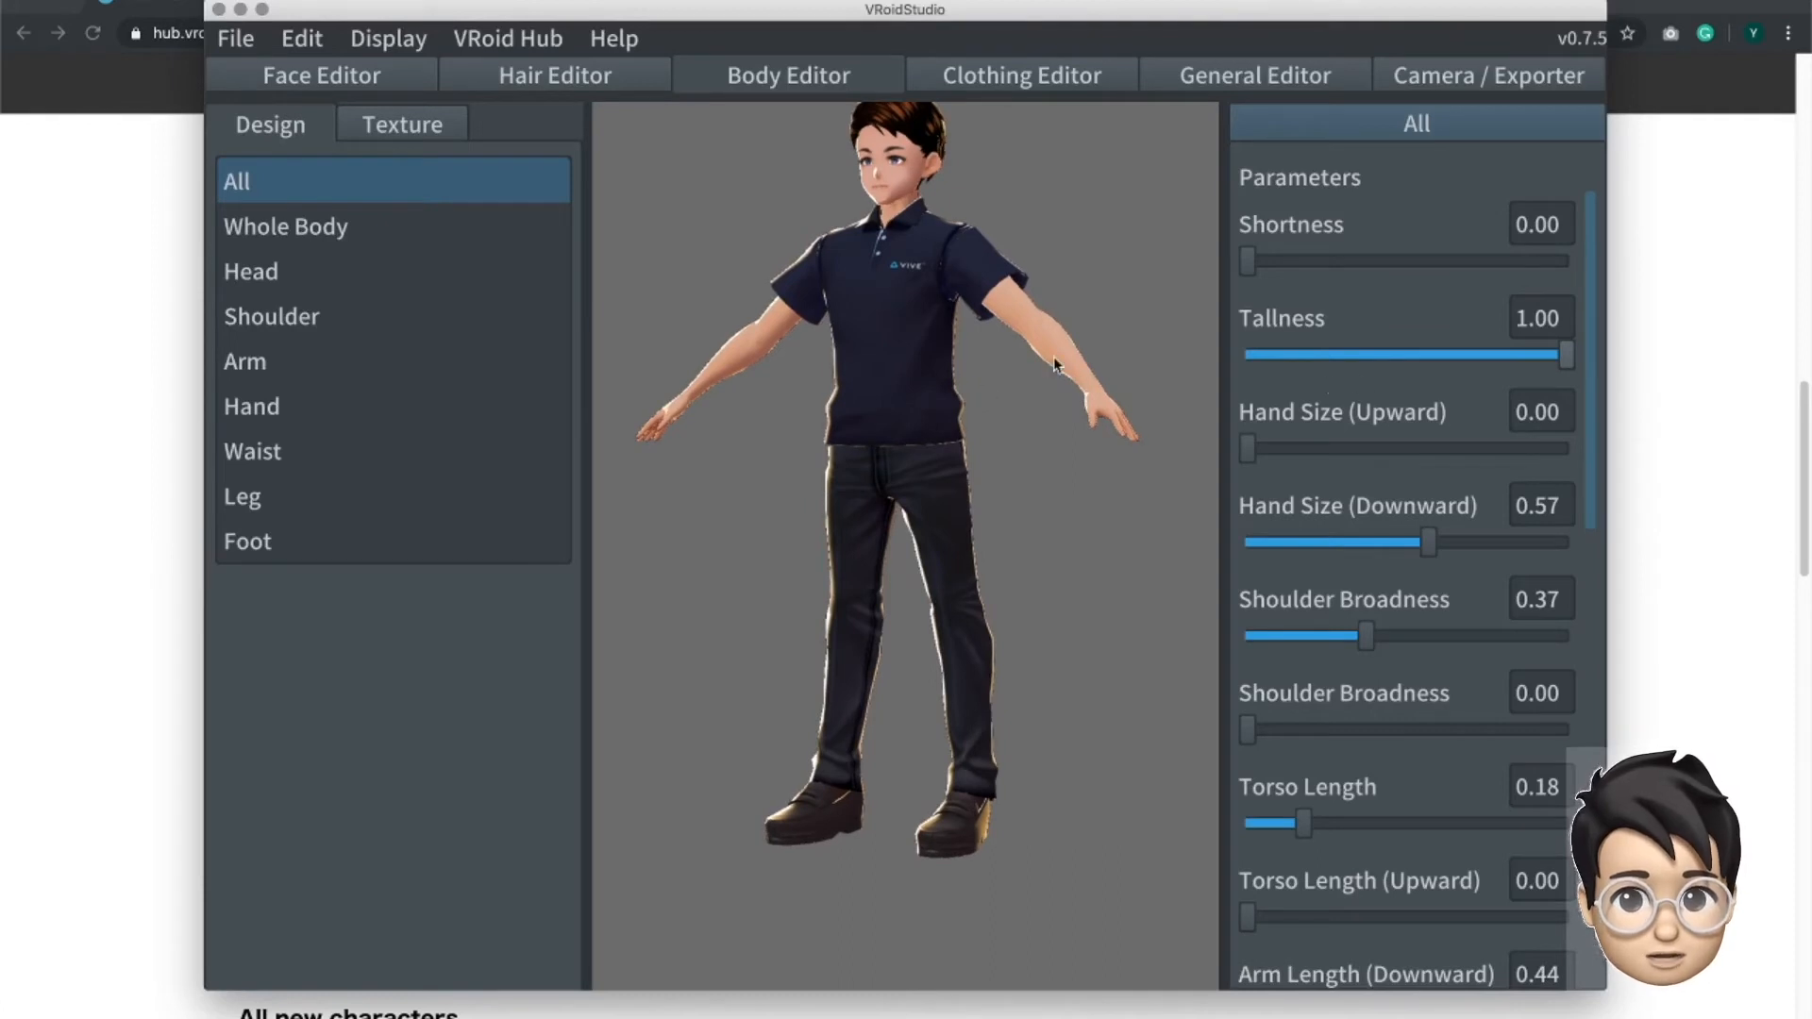
scroll(1059, 365, "down", 1)
left_click_drag(1497, 370, 1480, 366)
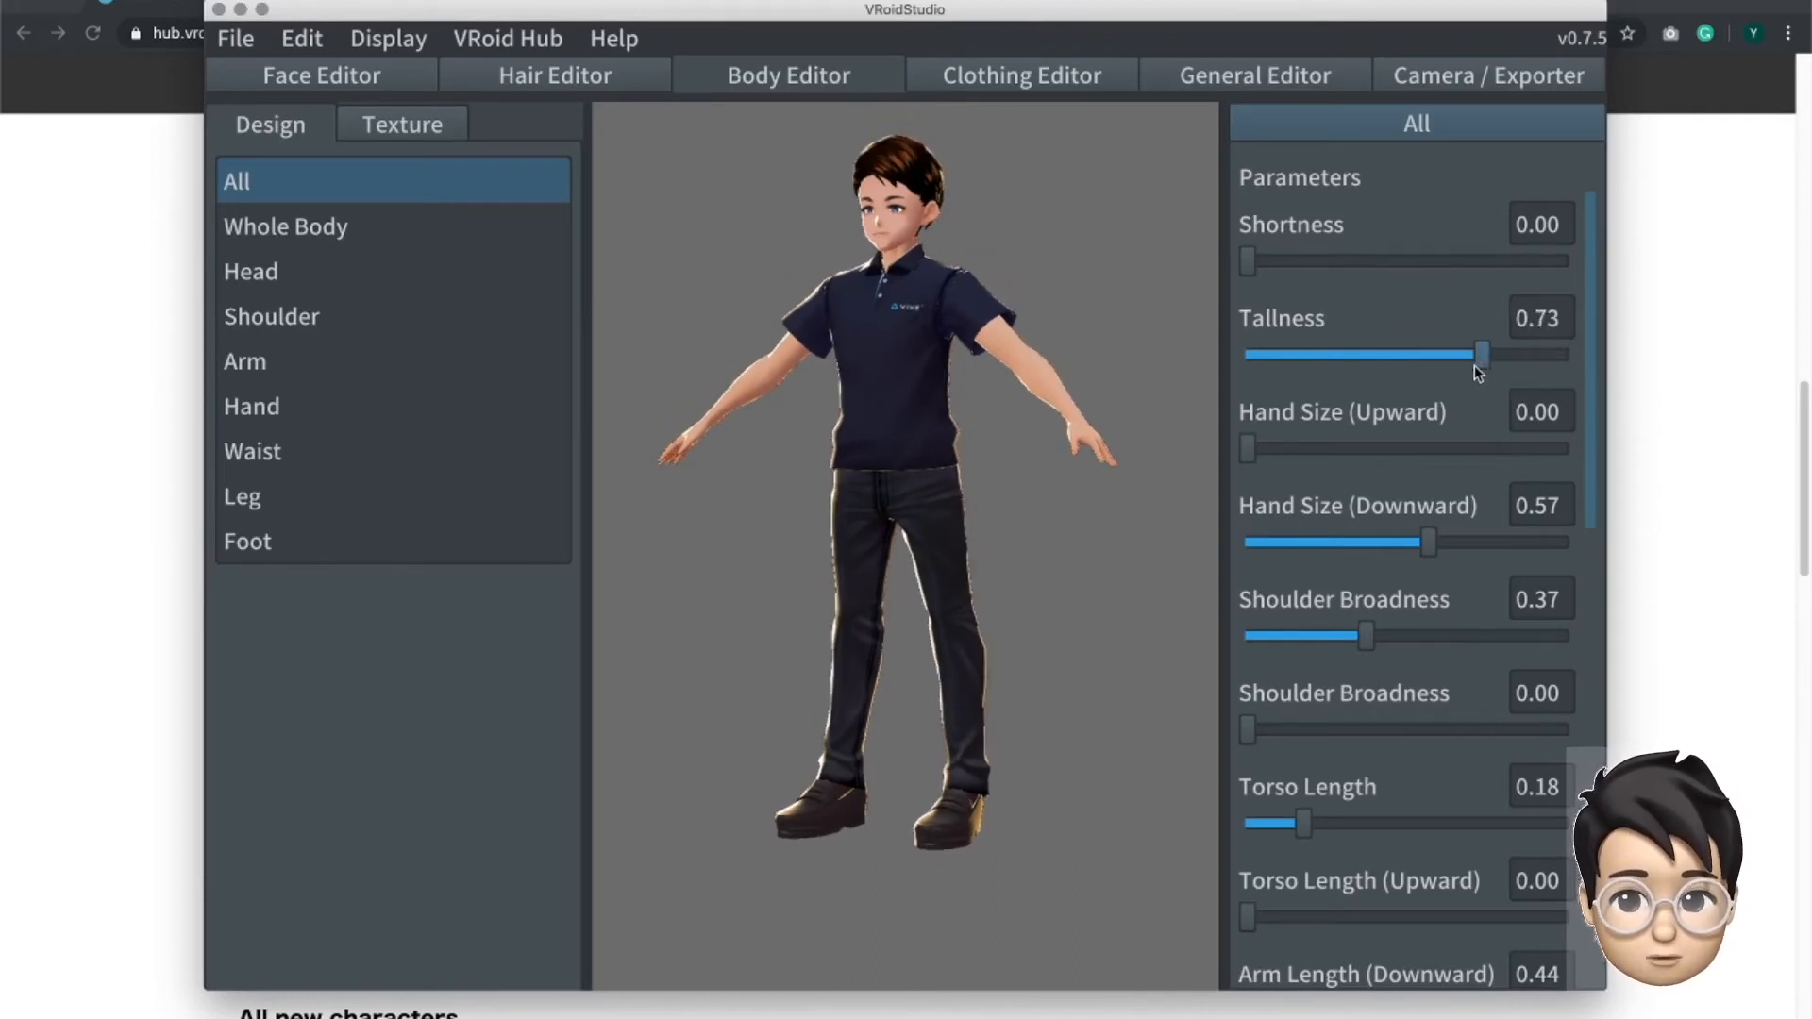
left_click_drag(1338, 361, 1189, 365)
- Try other Head Width (Downward) values among the remaining body parameters and return it to 0.29, keeping Head Size (Downward) at 0.00
scroll(1371, 543, "down", 2)
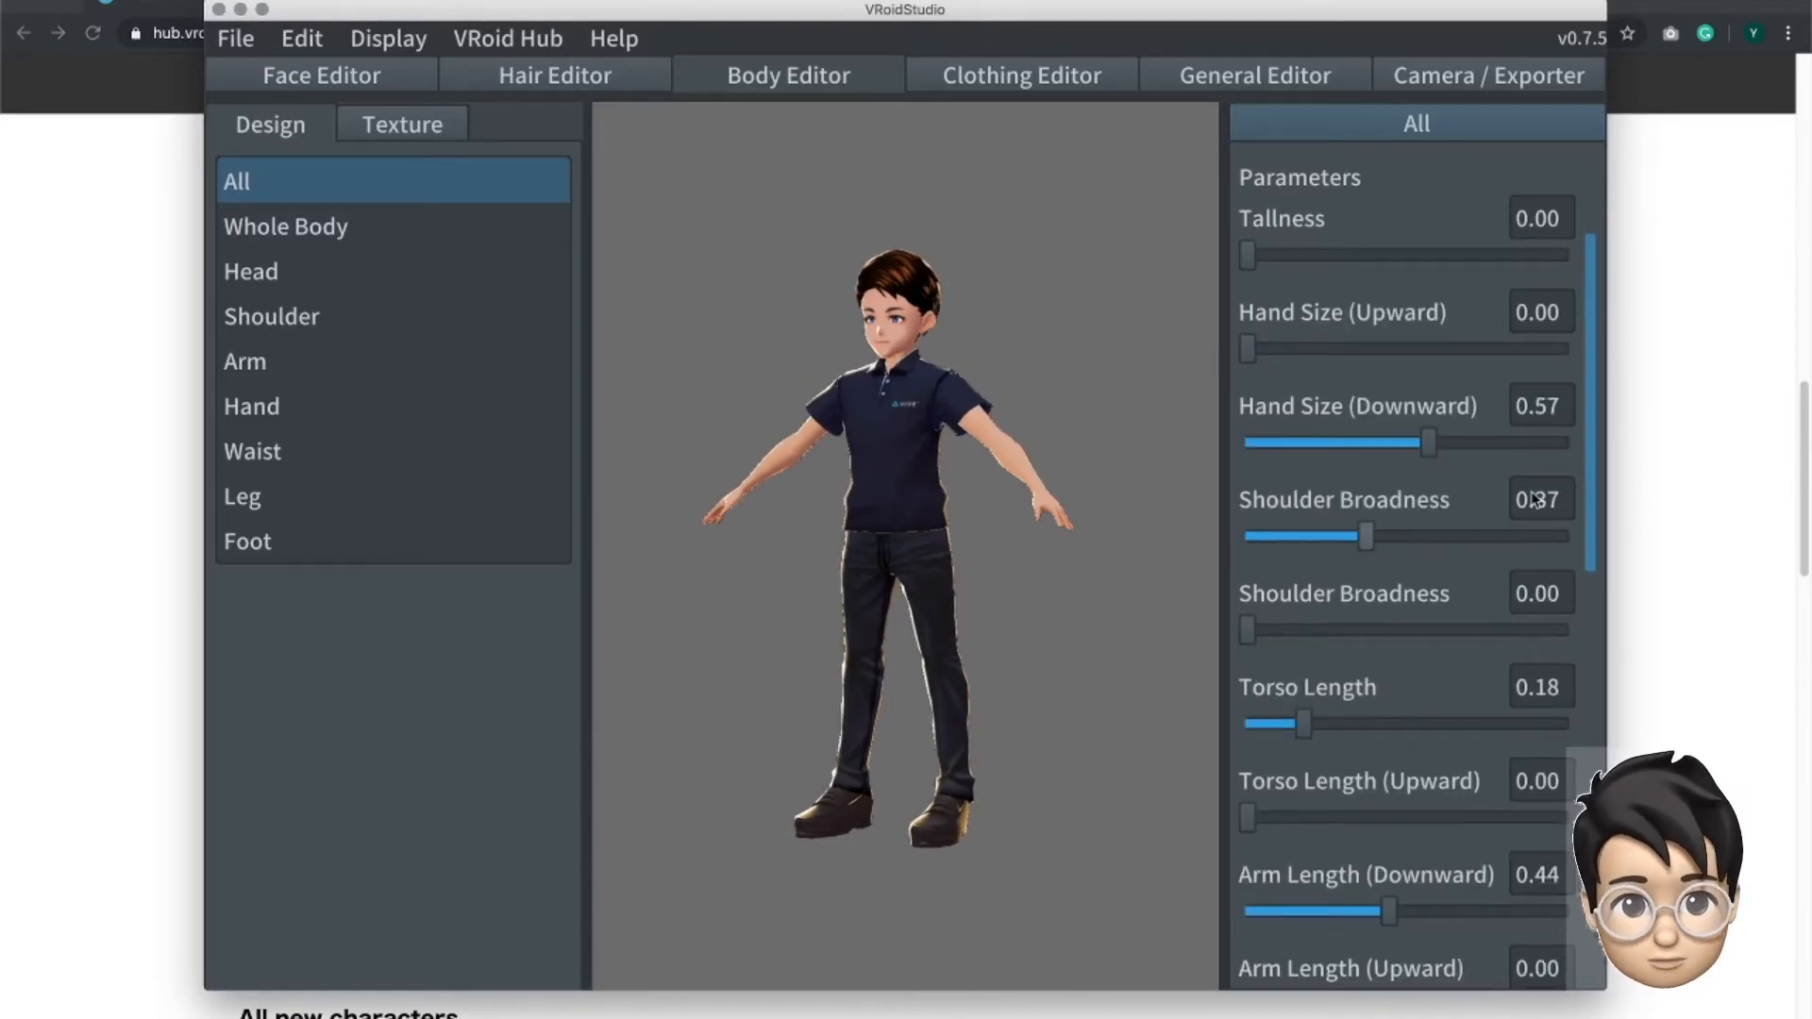
scroll(1591, 458, "down", 1)
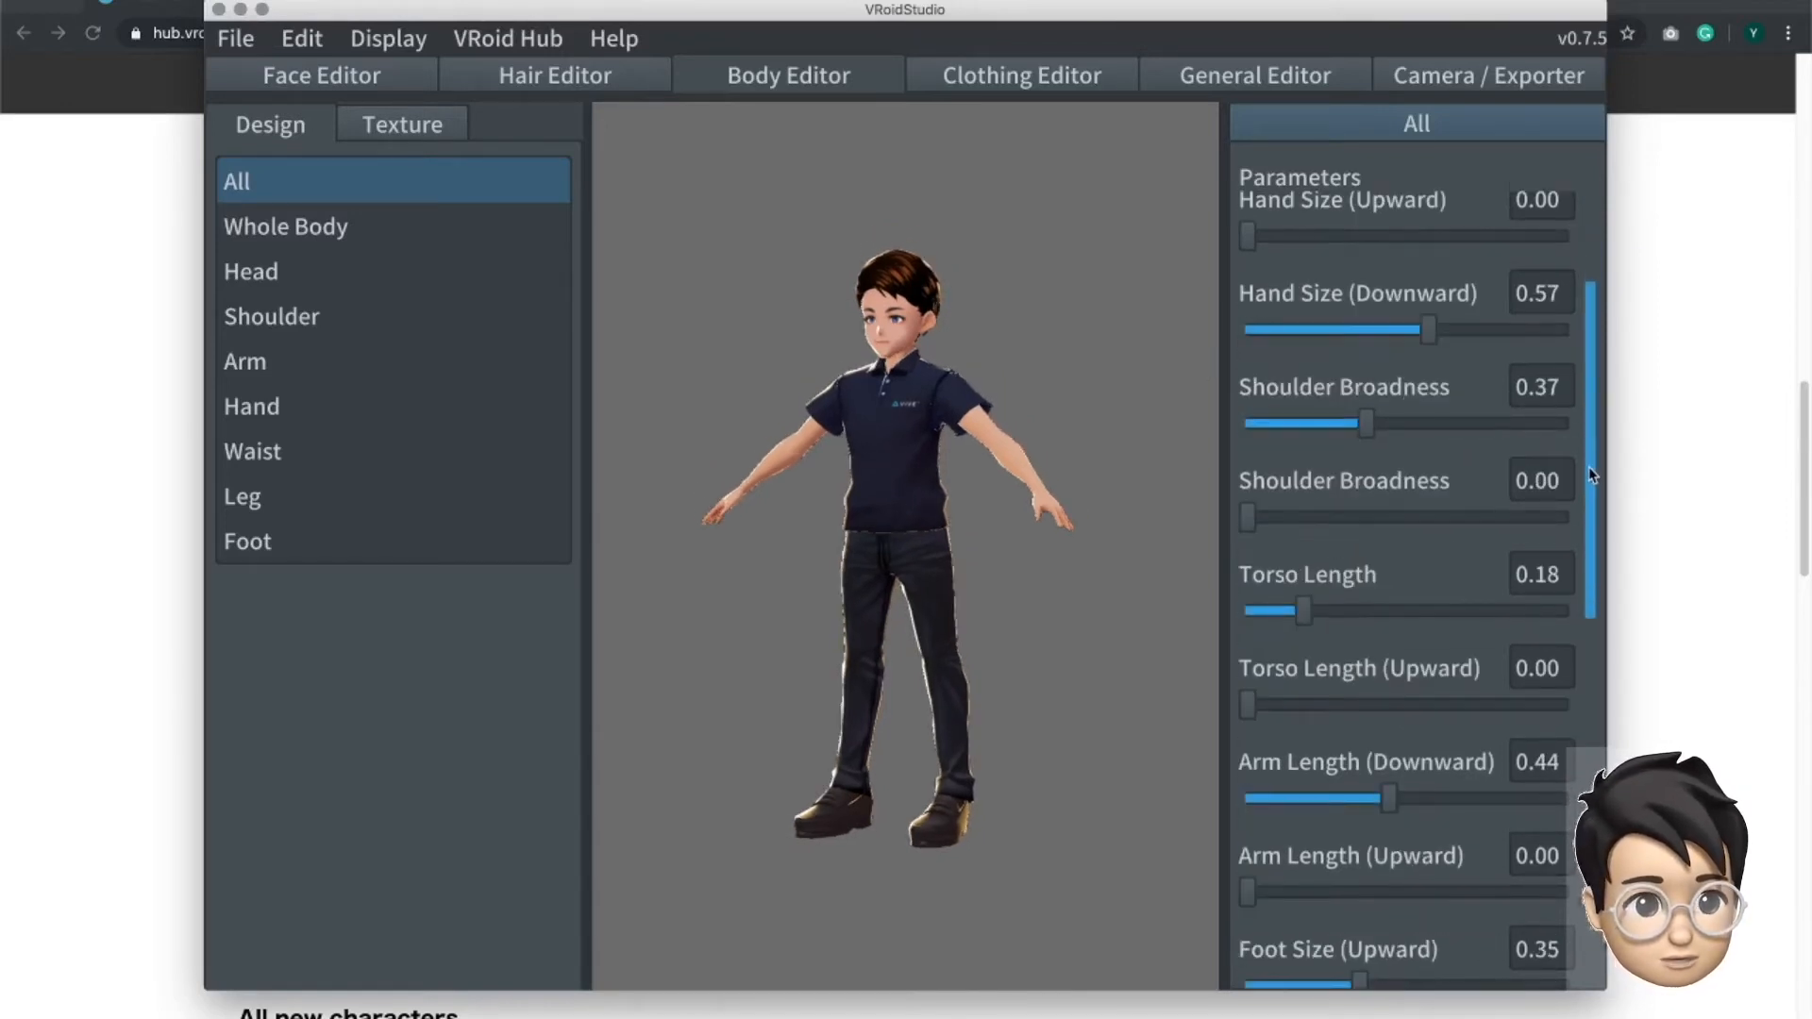
scroll(1588, 472, "down", 2)
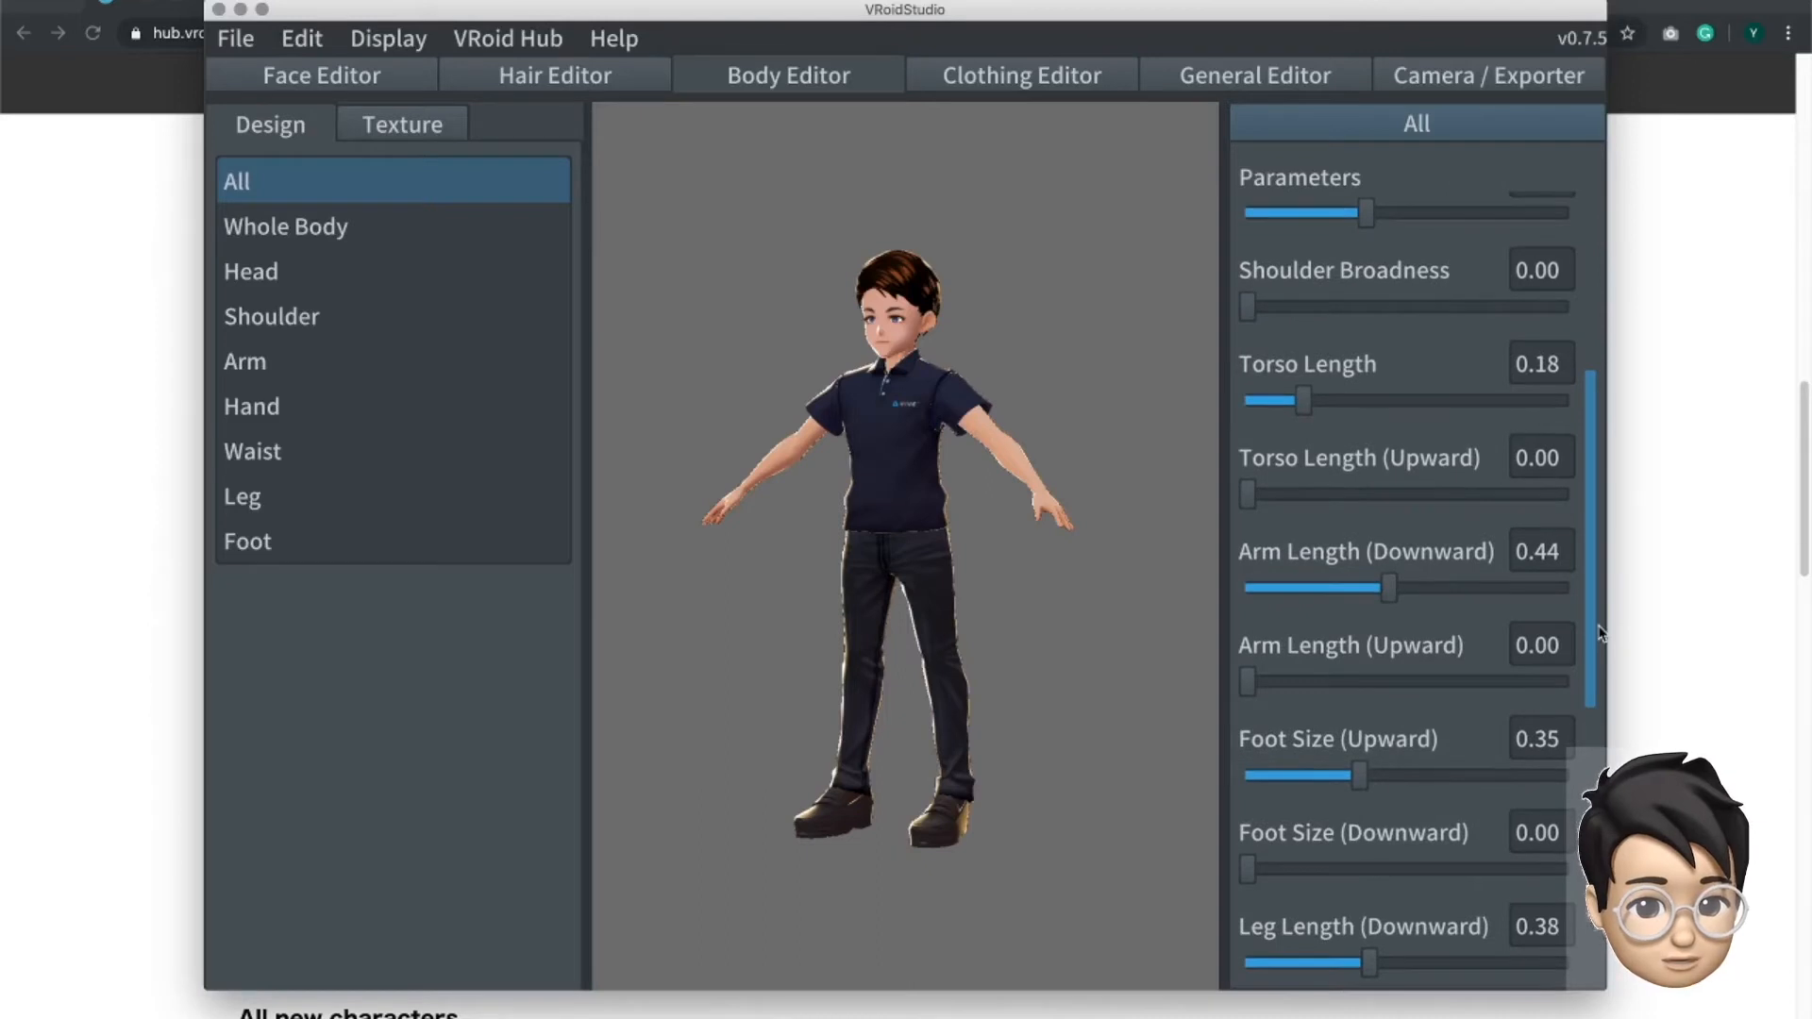
scroll(1597, 646, "down", 3)
scroll(1593, 708, "down", 4)
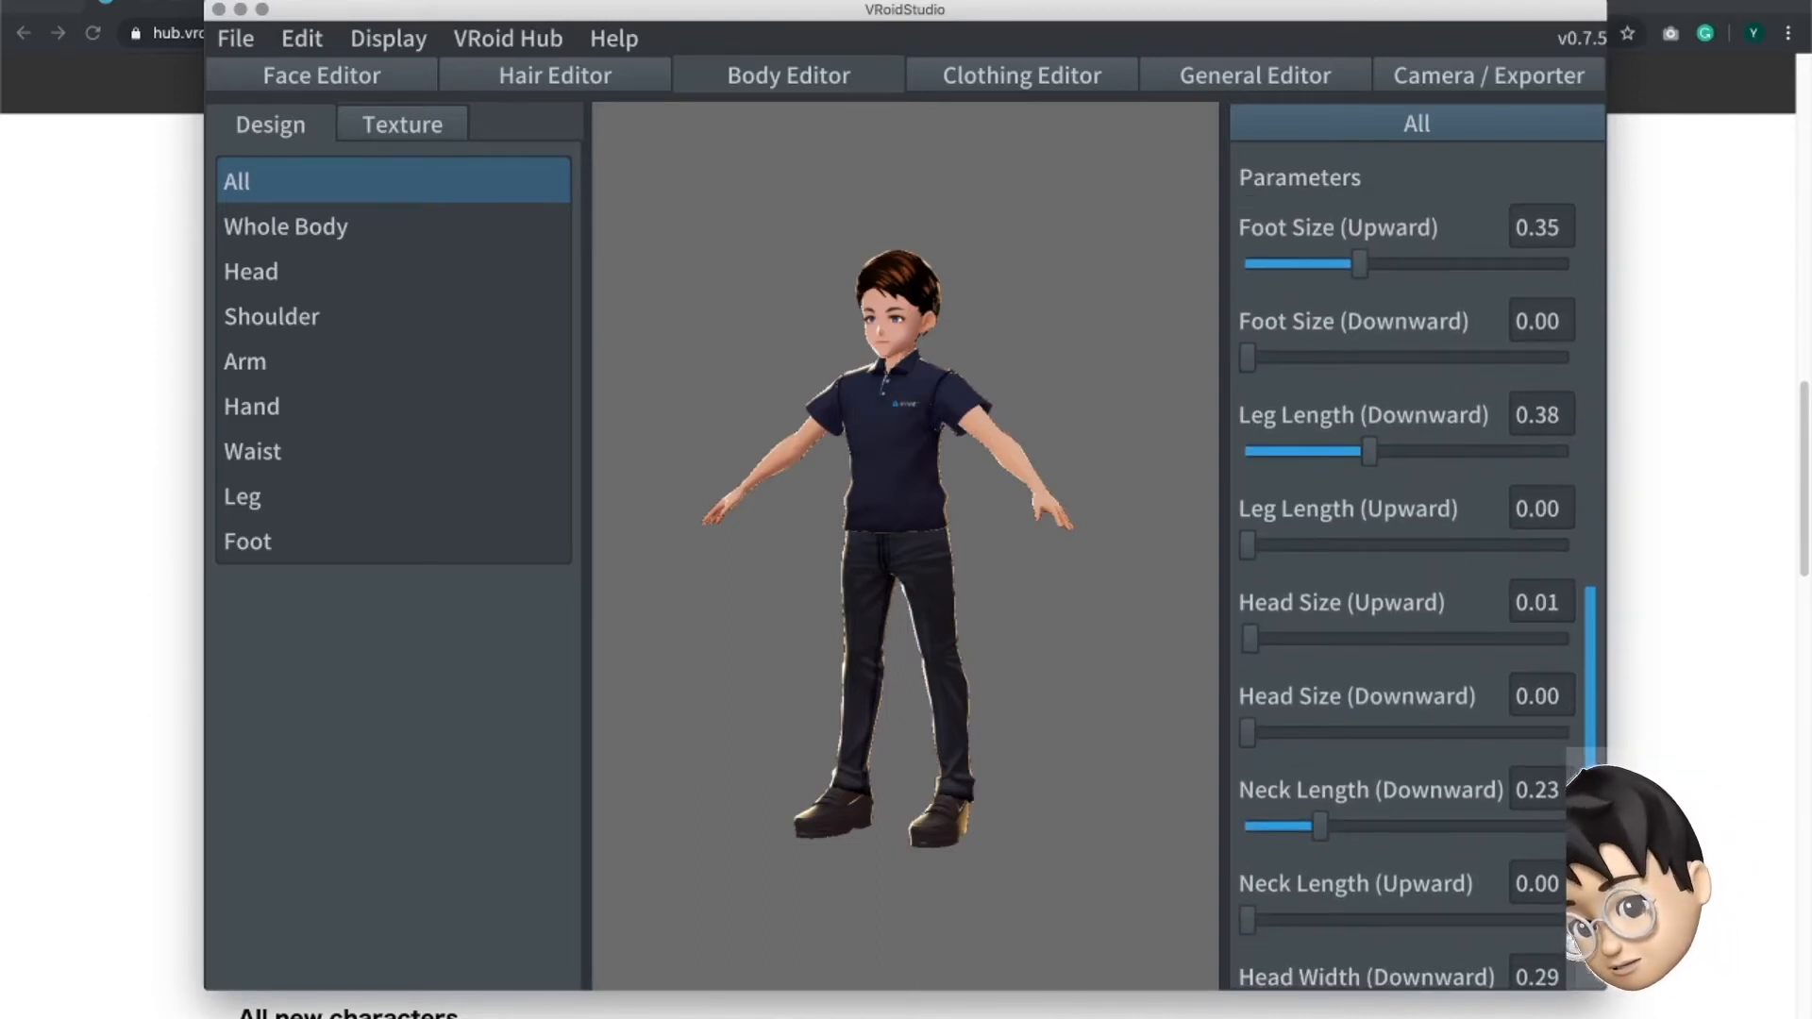
scroll(1416, 585, "down", 1)
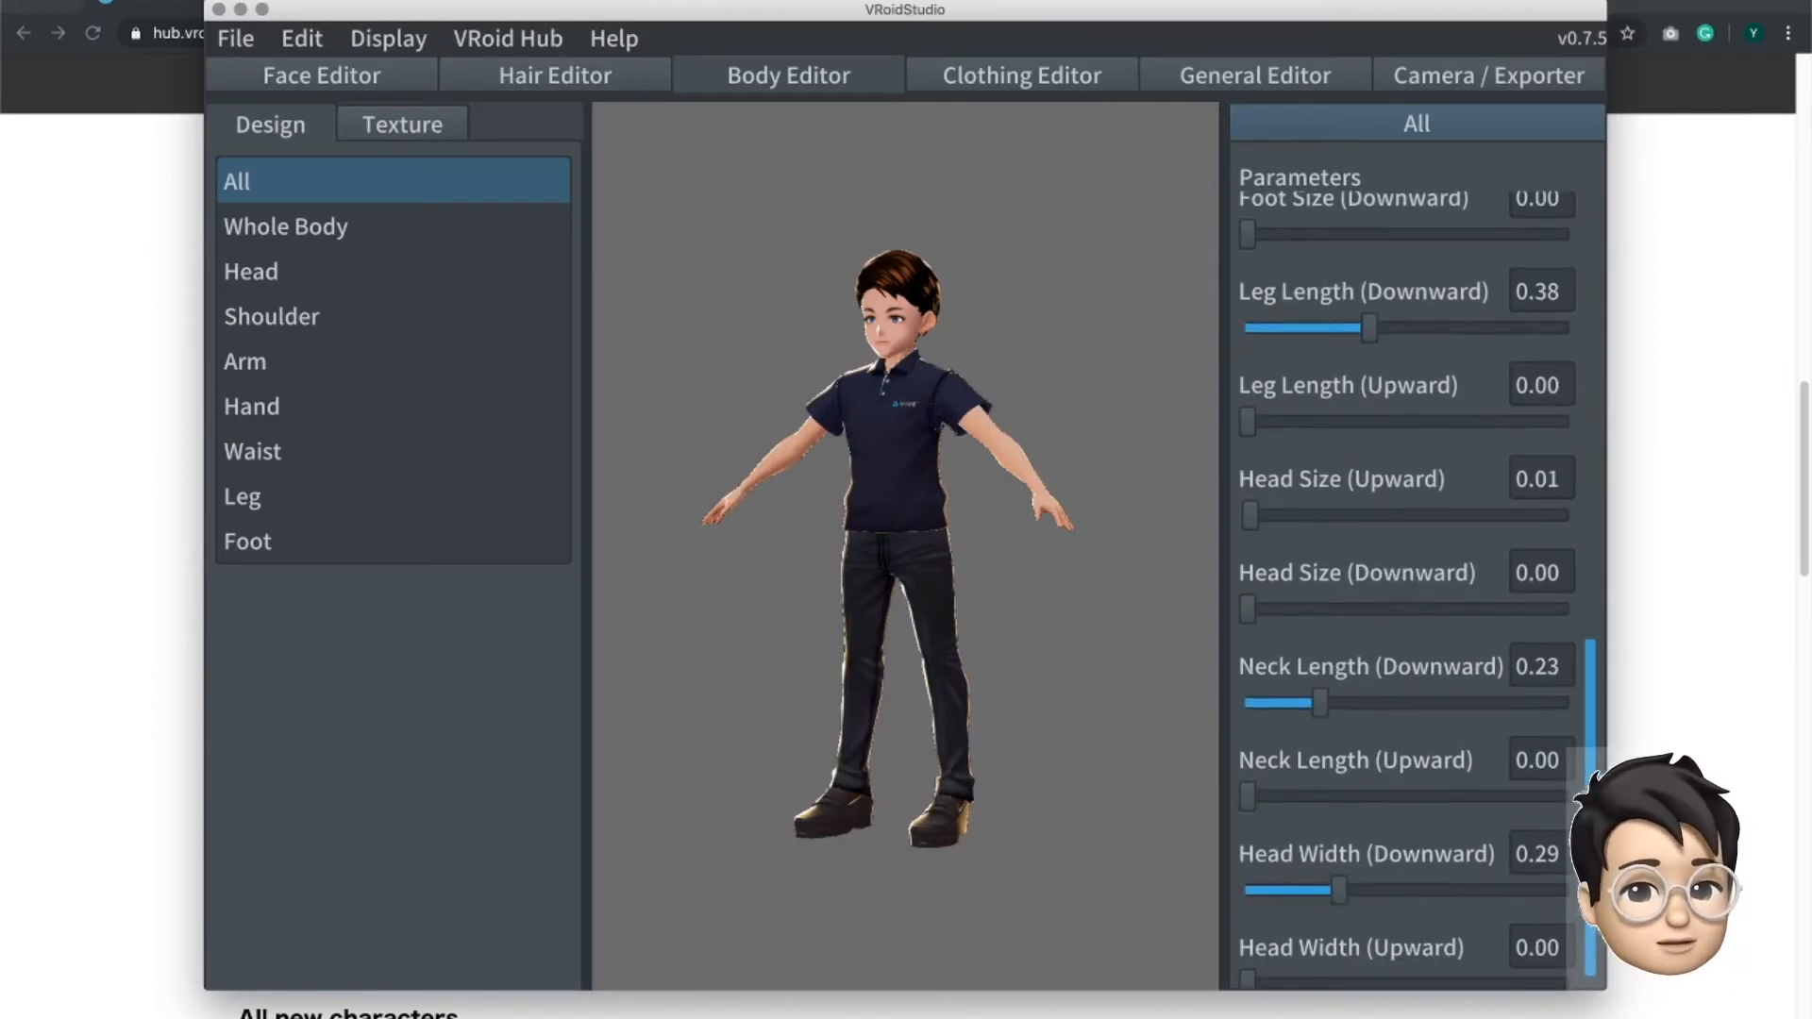
scroll(1588, 965, "down", 1)
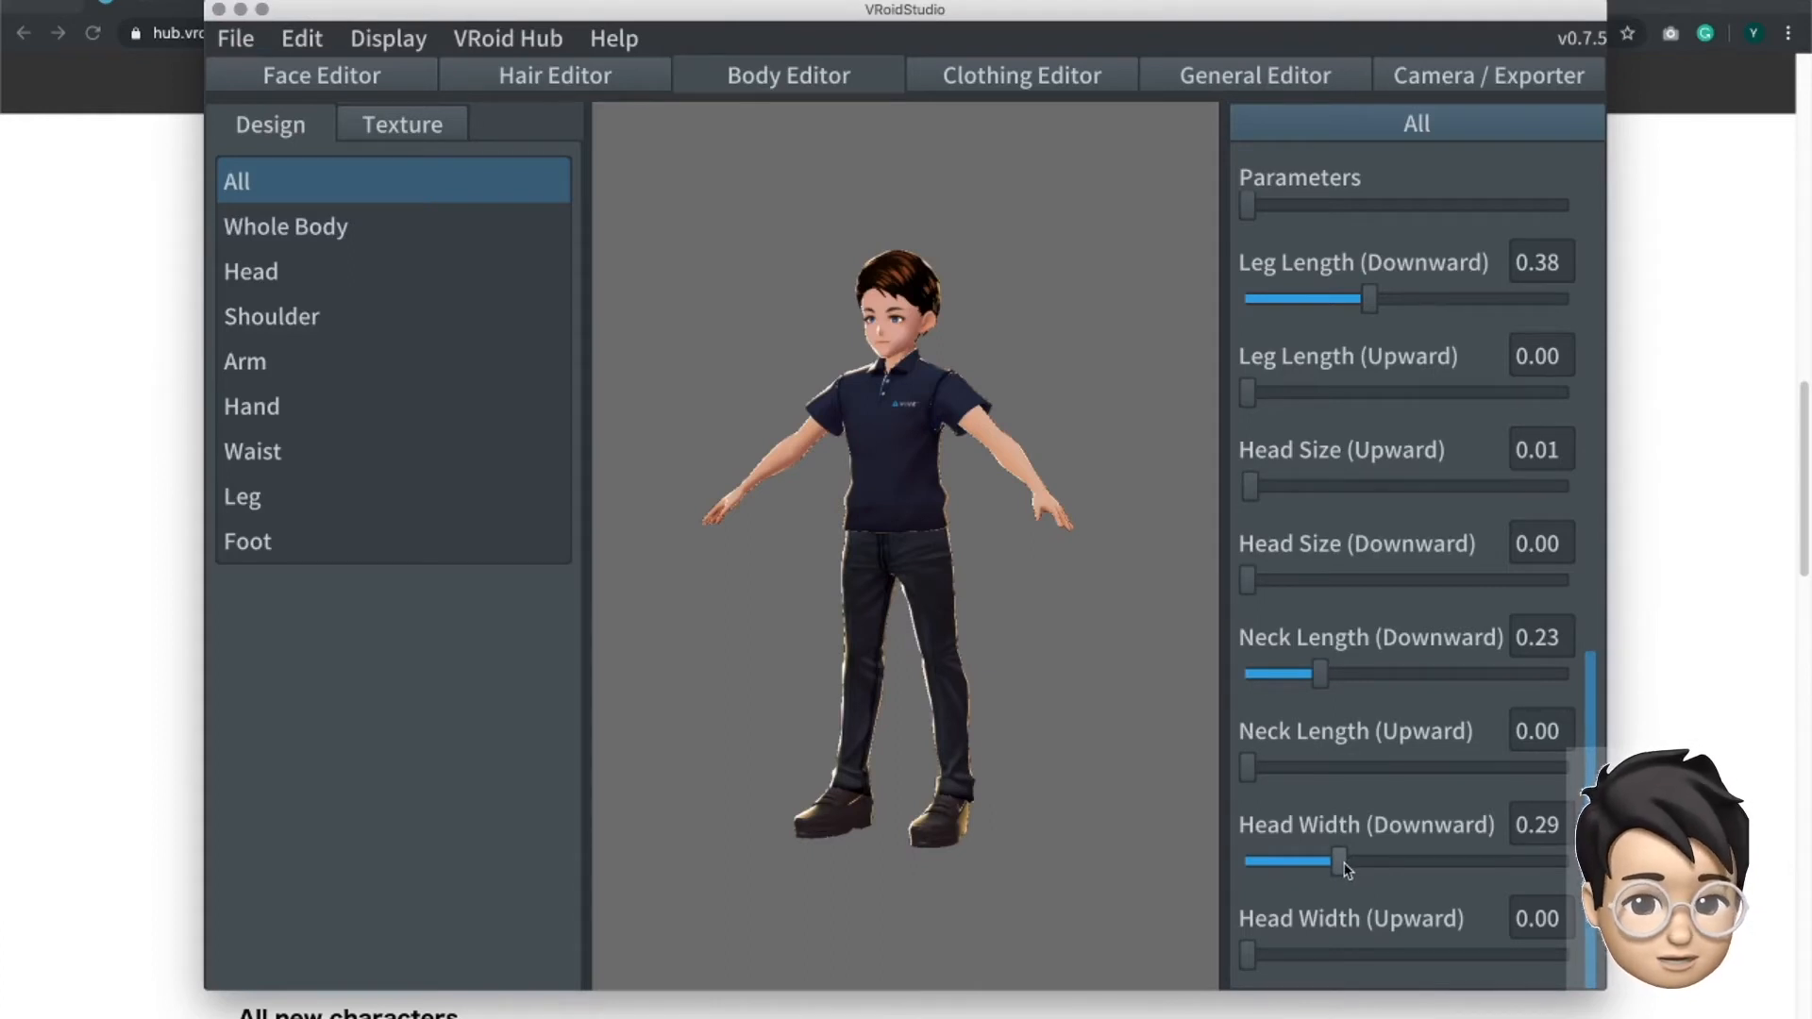
left_click_drag(1344, 866, 1244, 863)
left_click_drag(1441, 854, 1348, 864)
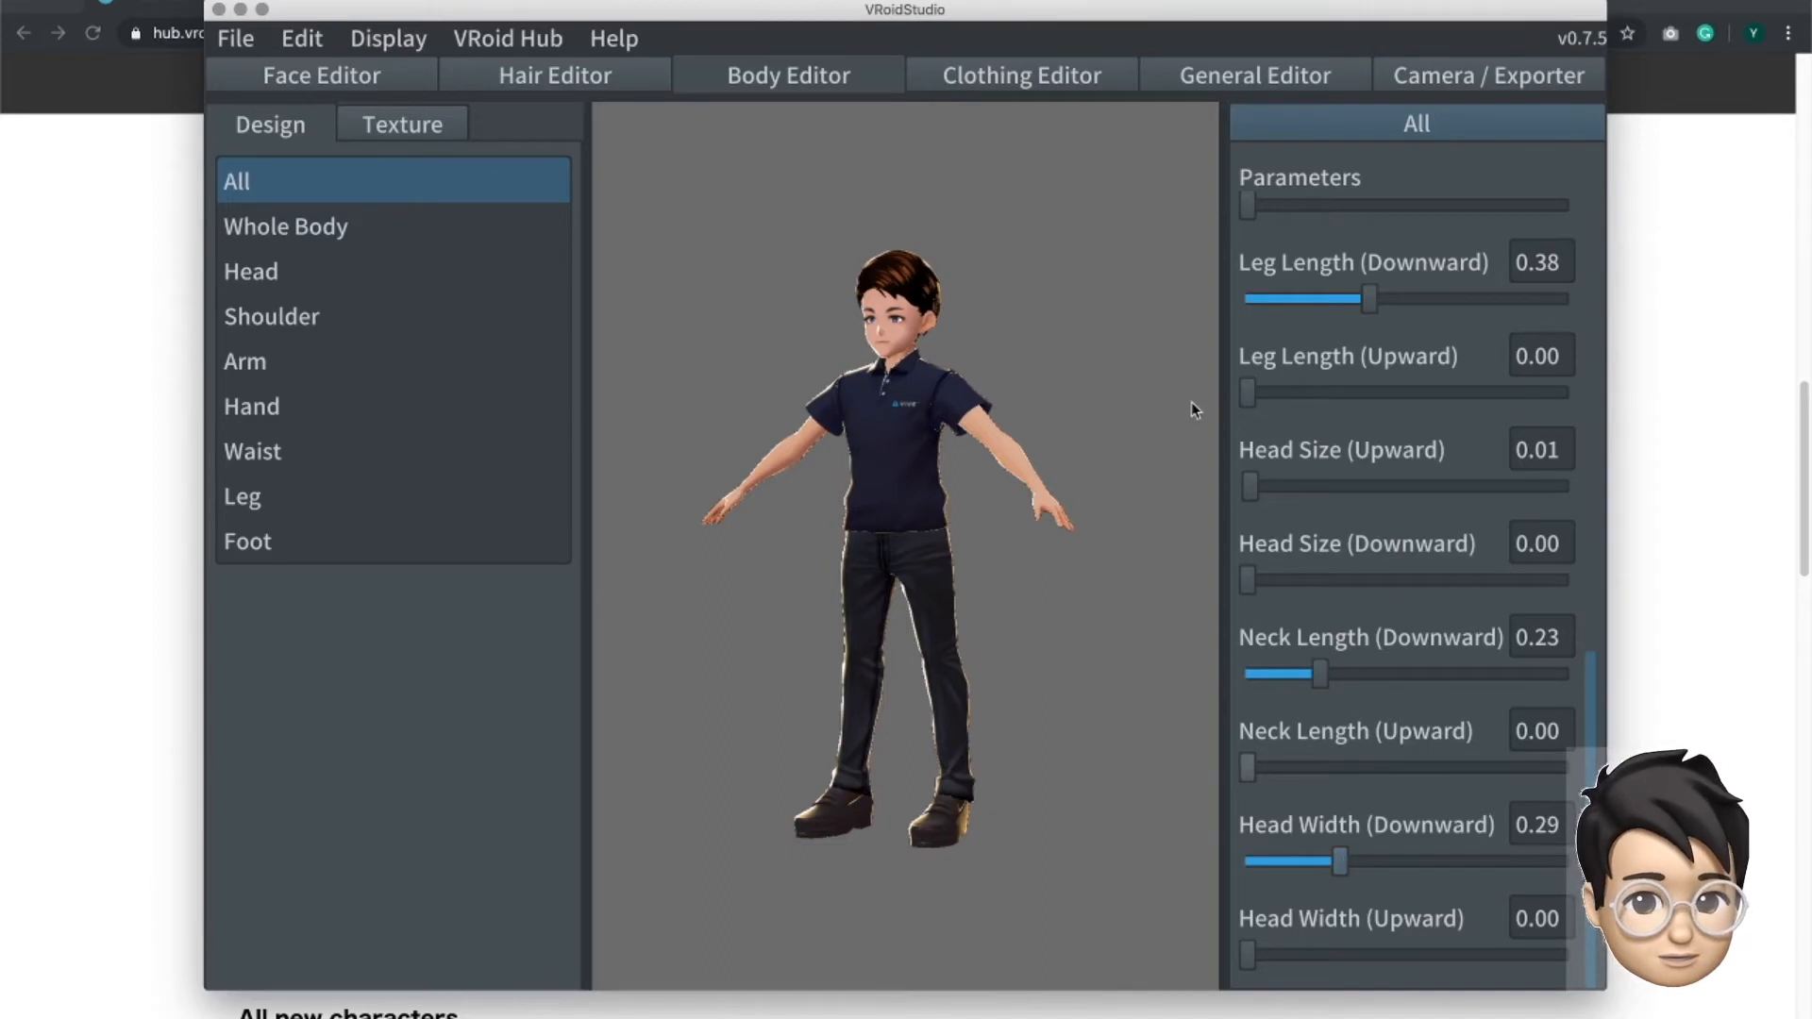
left_click_drag(1249, 587, 1137, 564)
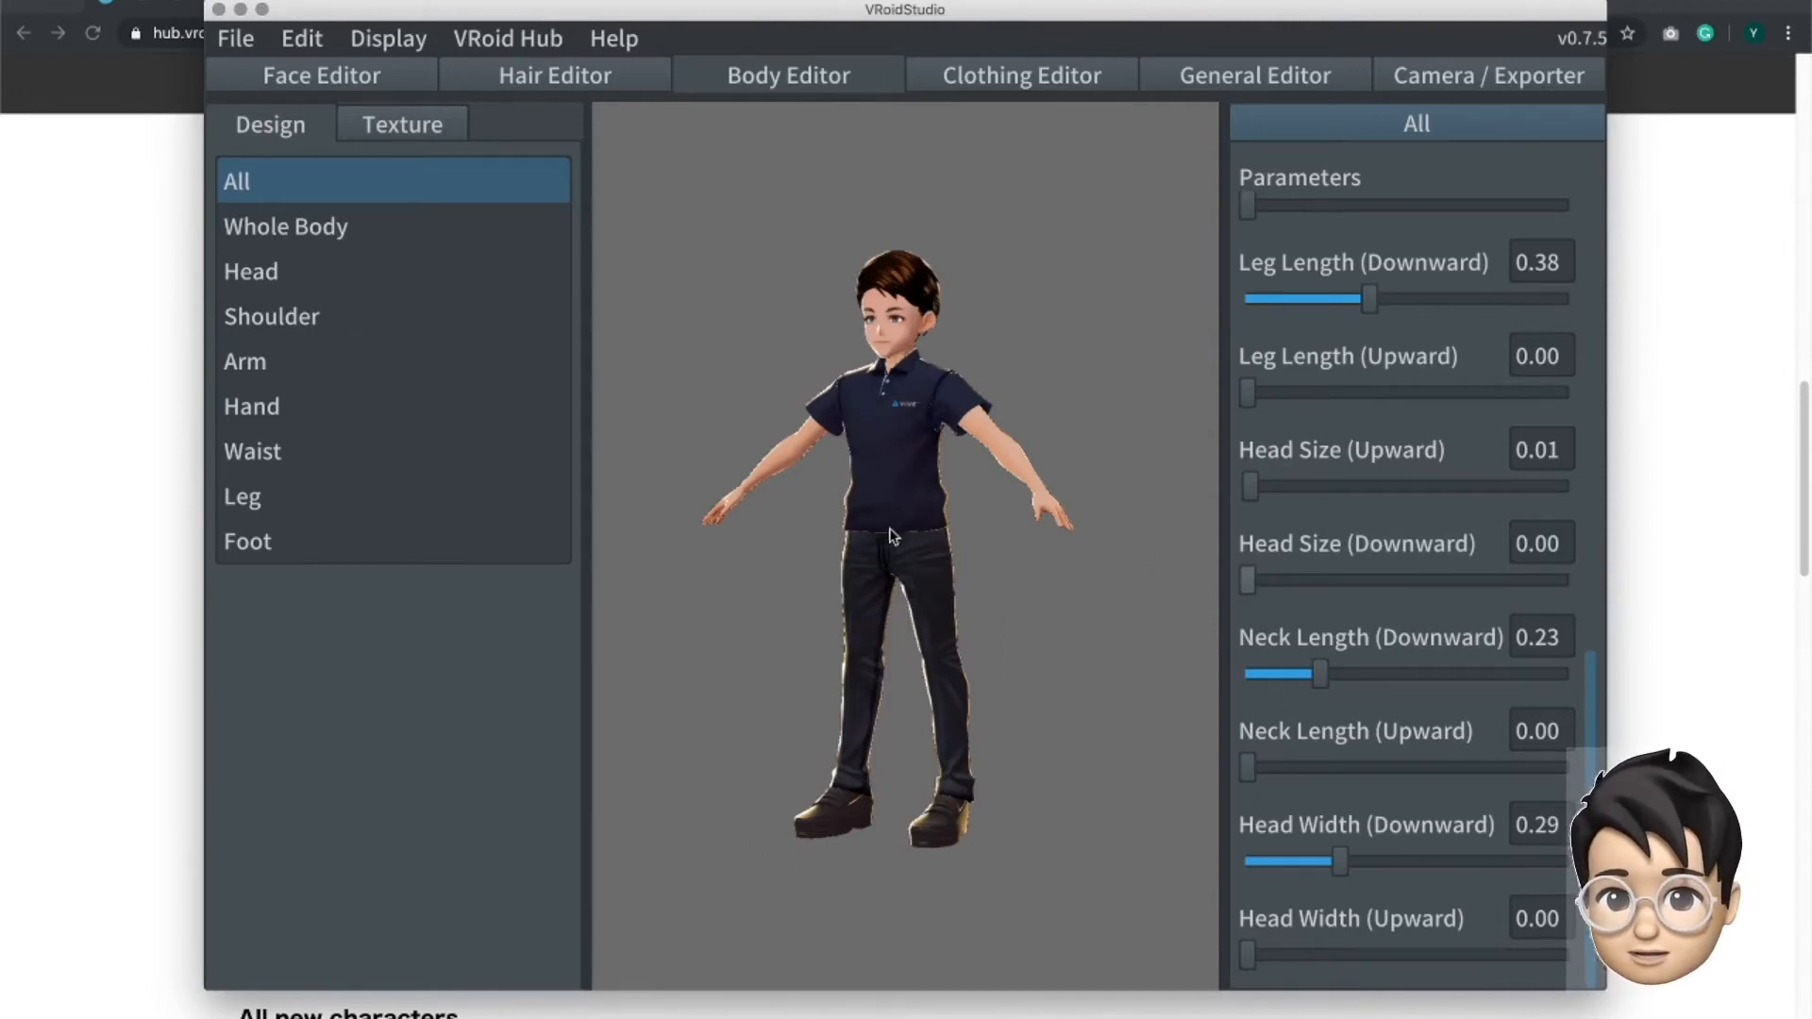
- Open the clothing design settings and apply the Uniform preset to the avatar
left_click(989, 68)
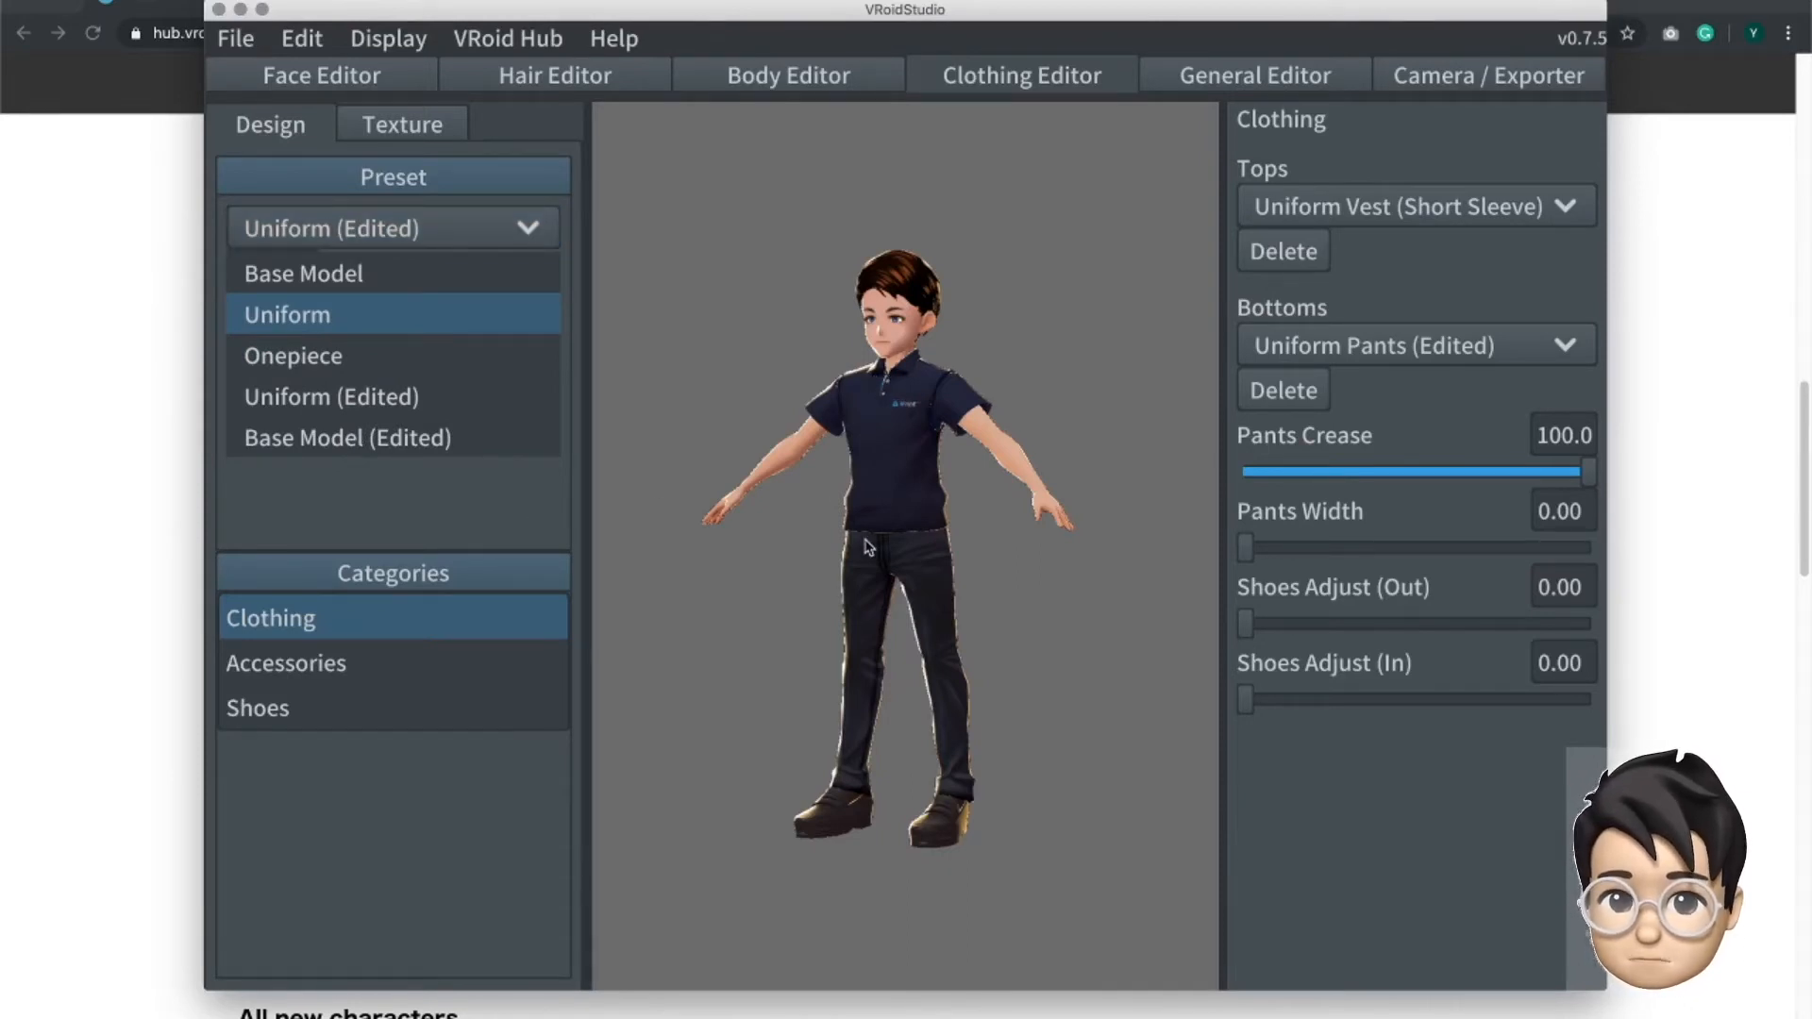
left_click(533, 472)
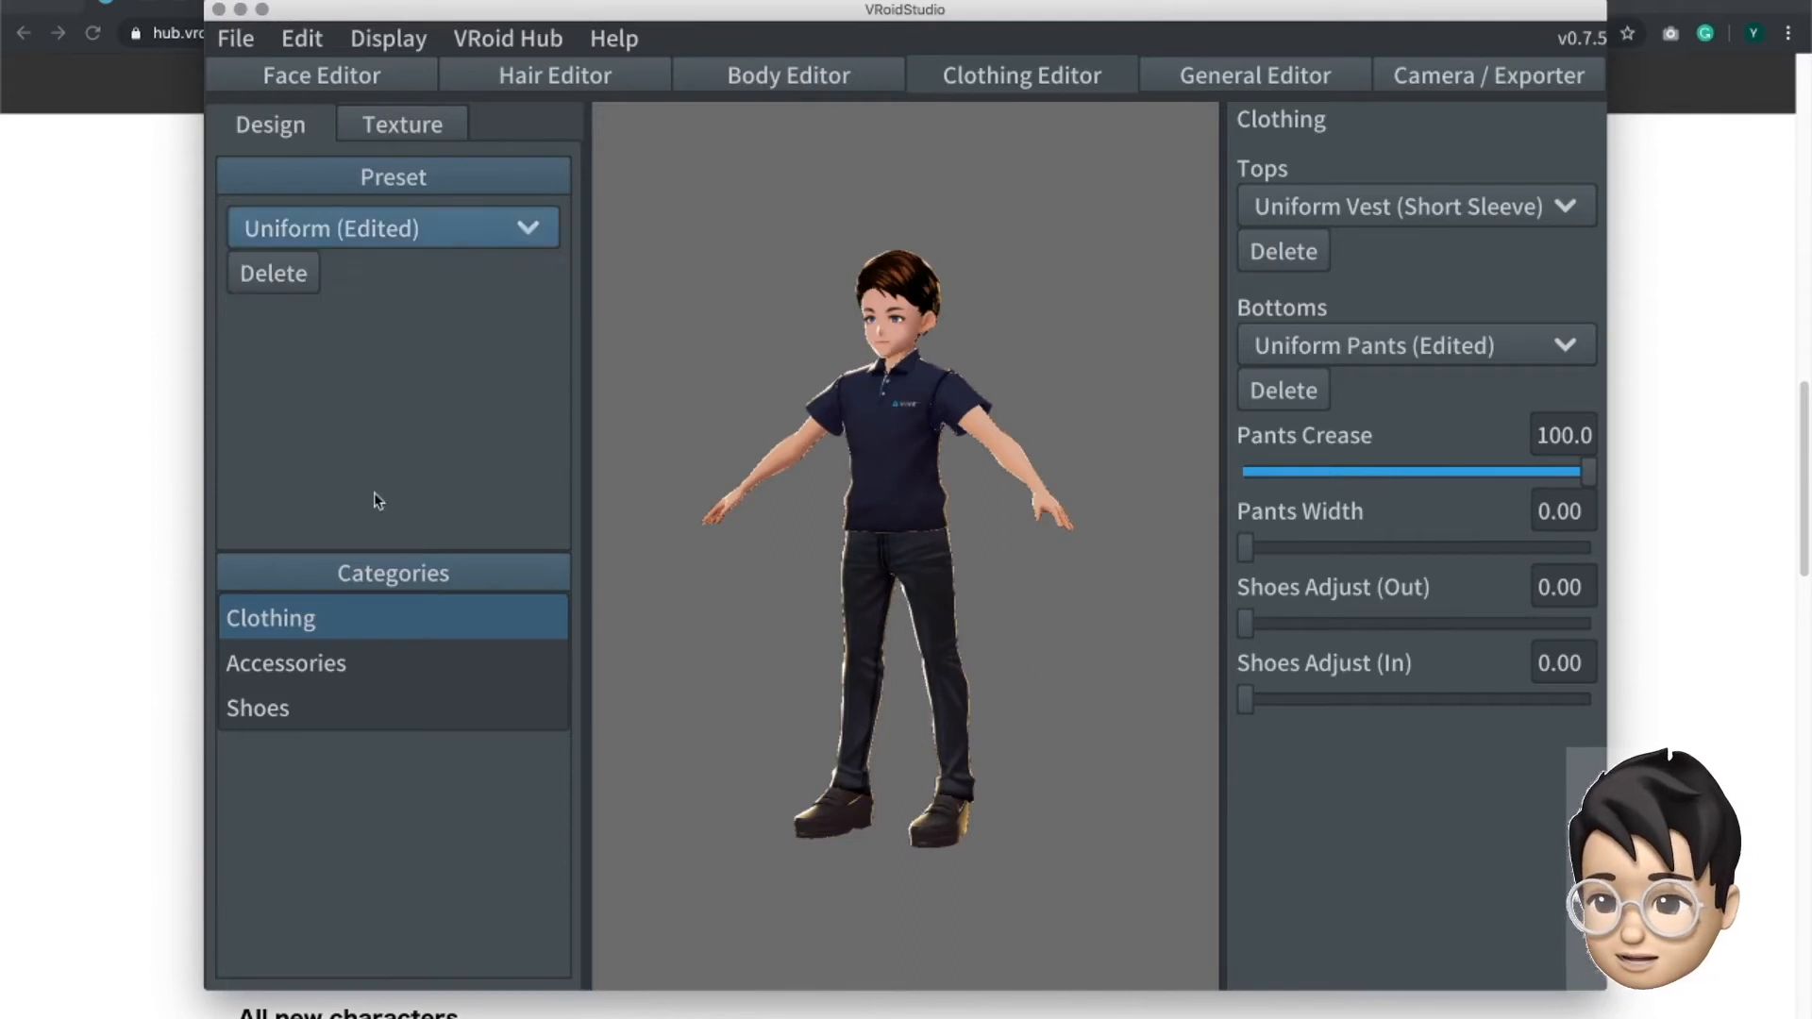
left_click(527, 228)
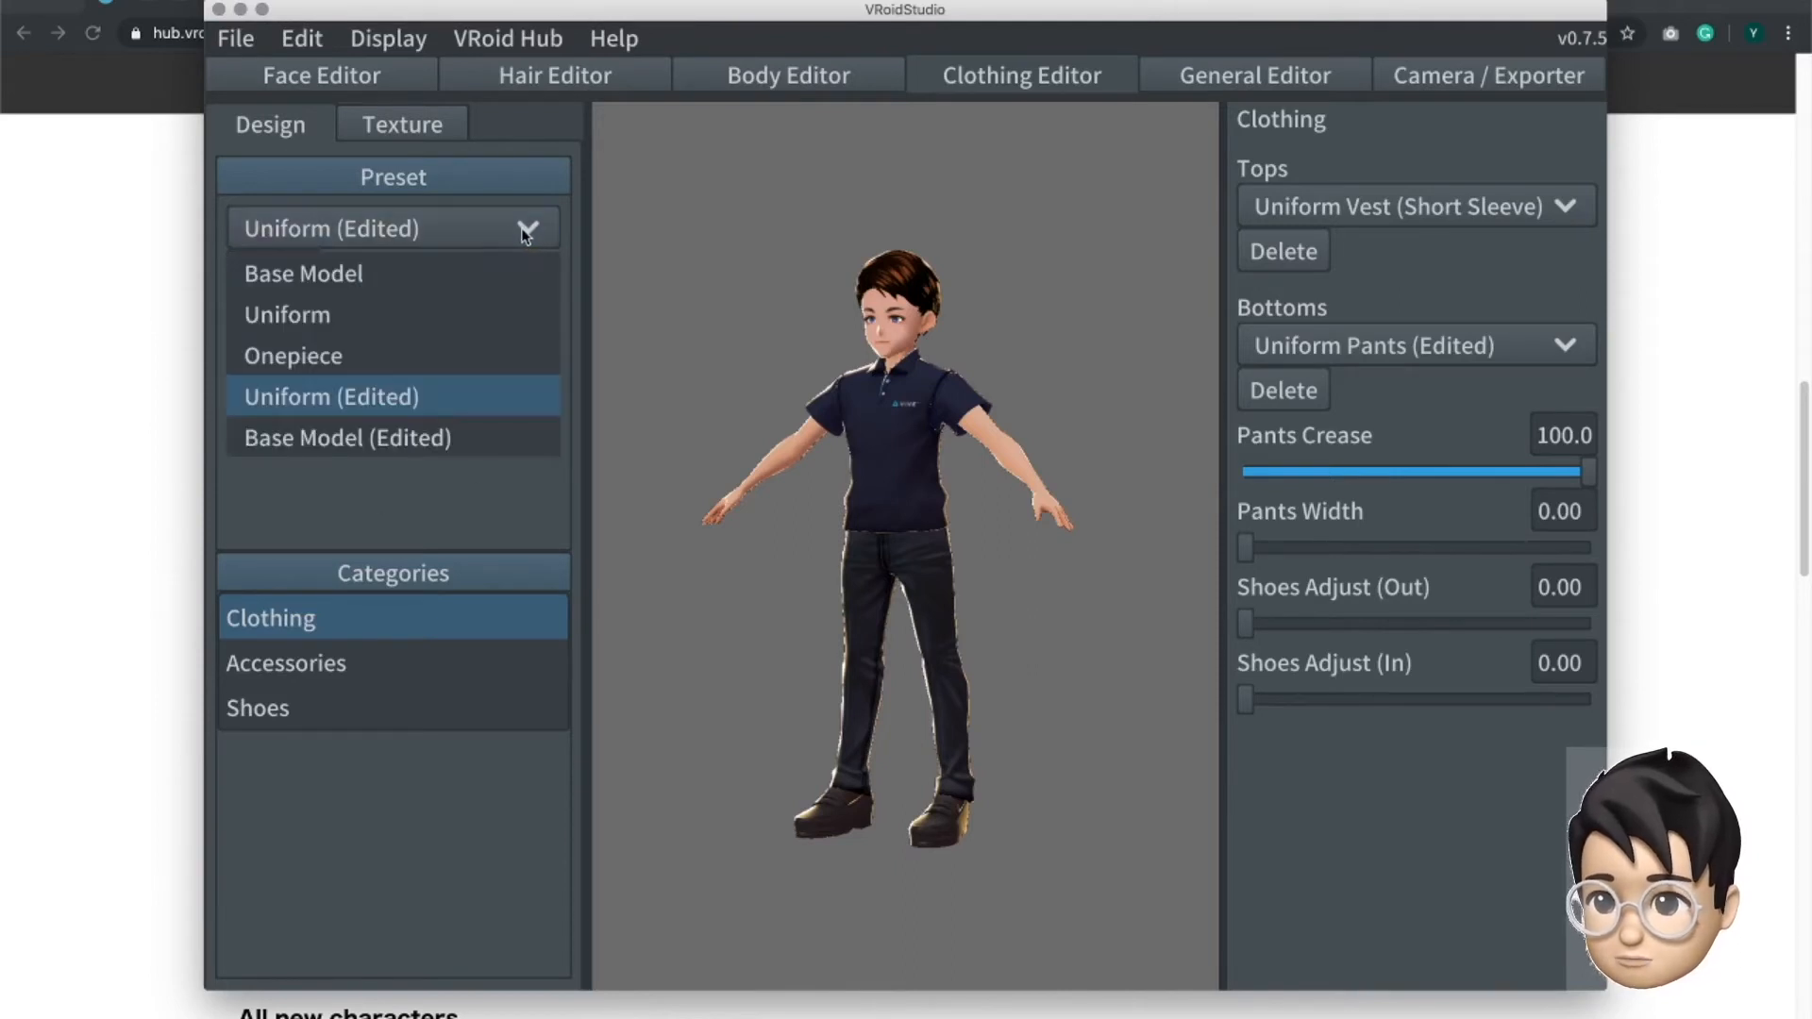
left_click(304, 321)
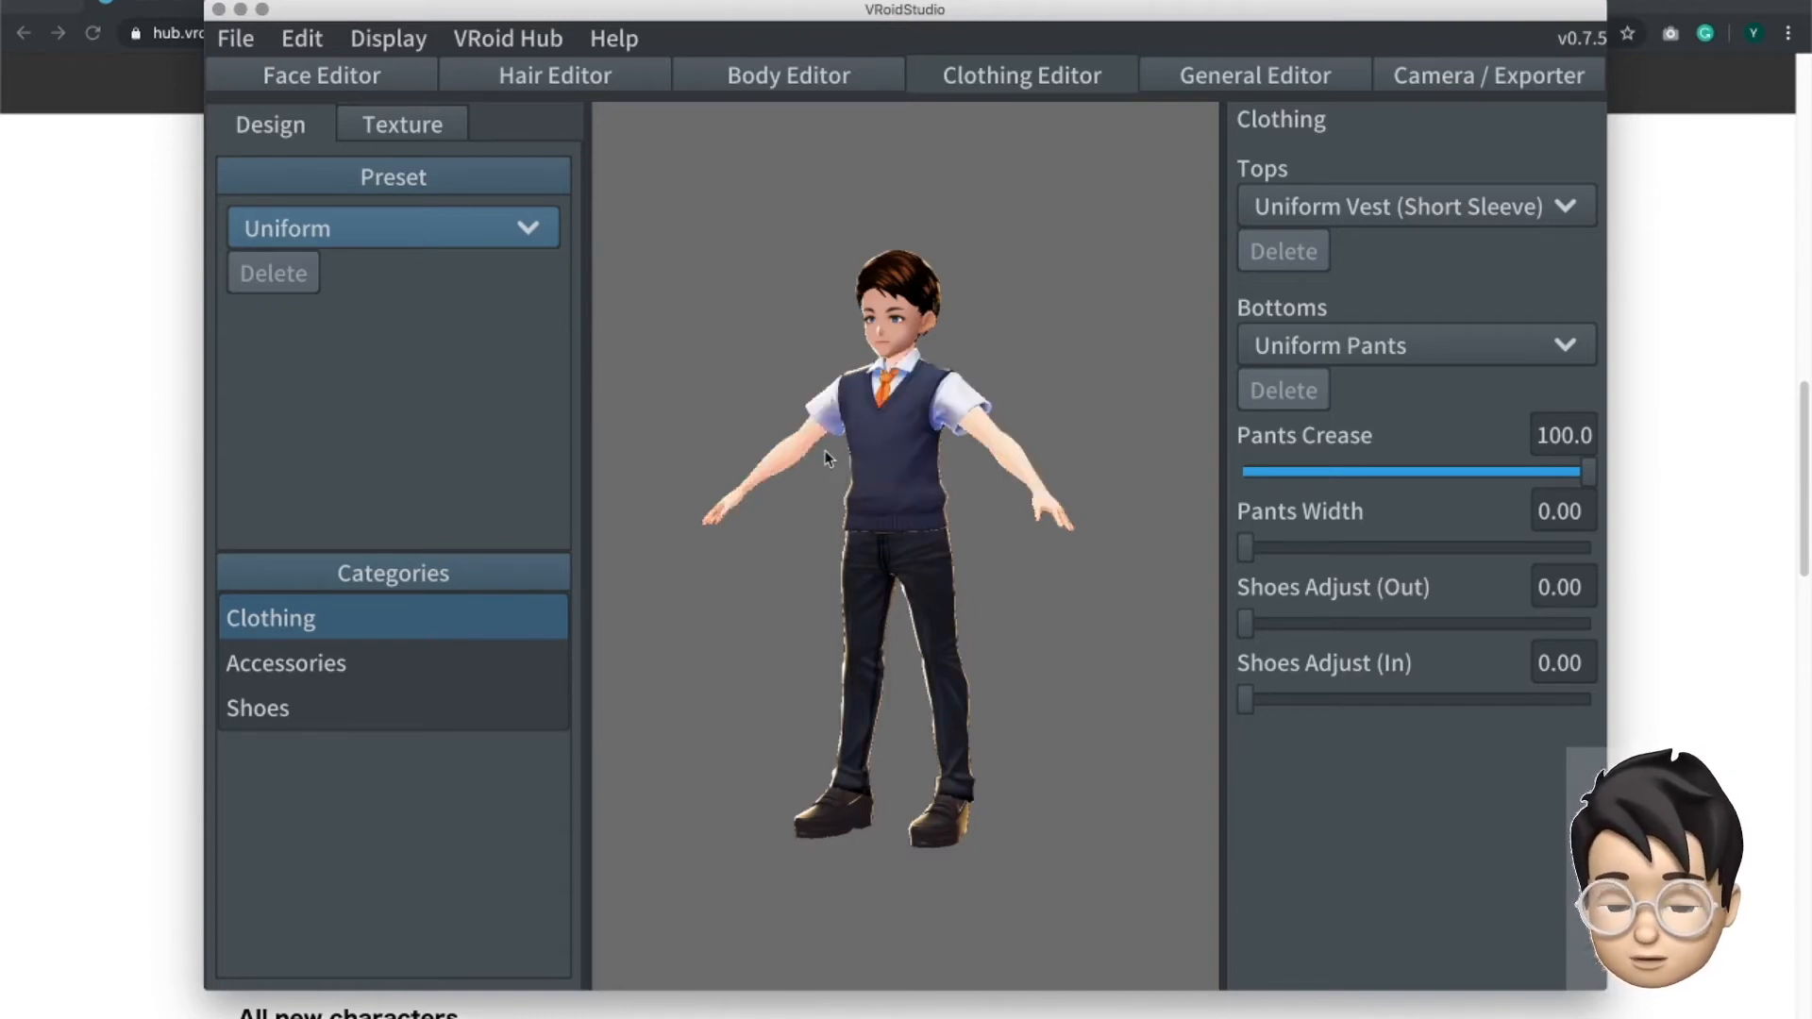
- Change the avatar's top to Onepiece (Long Sleeve) and look through the outfit's skirt, sleeve and bottoms parameters
left_click(1421, 206)
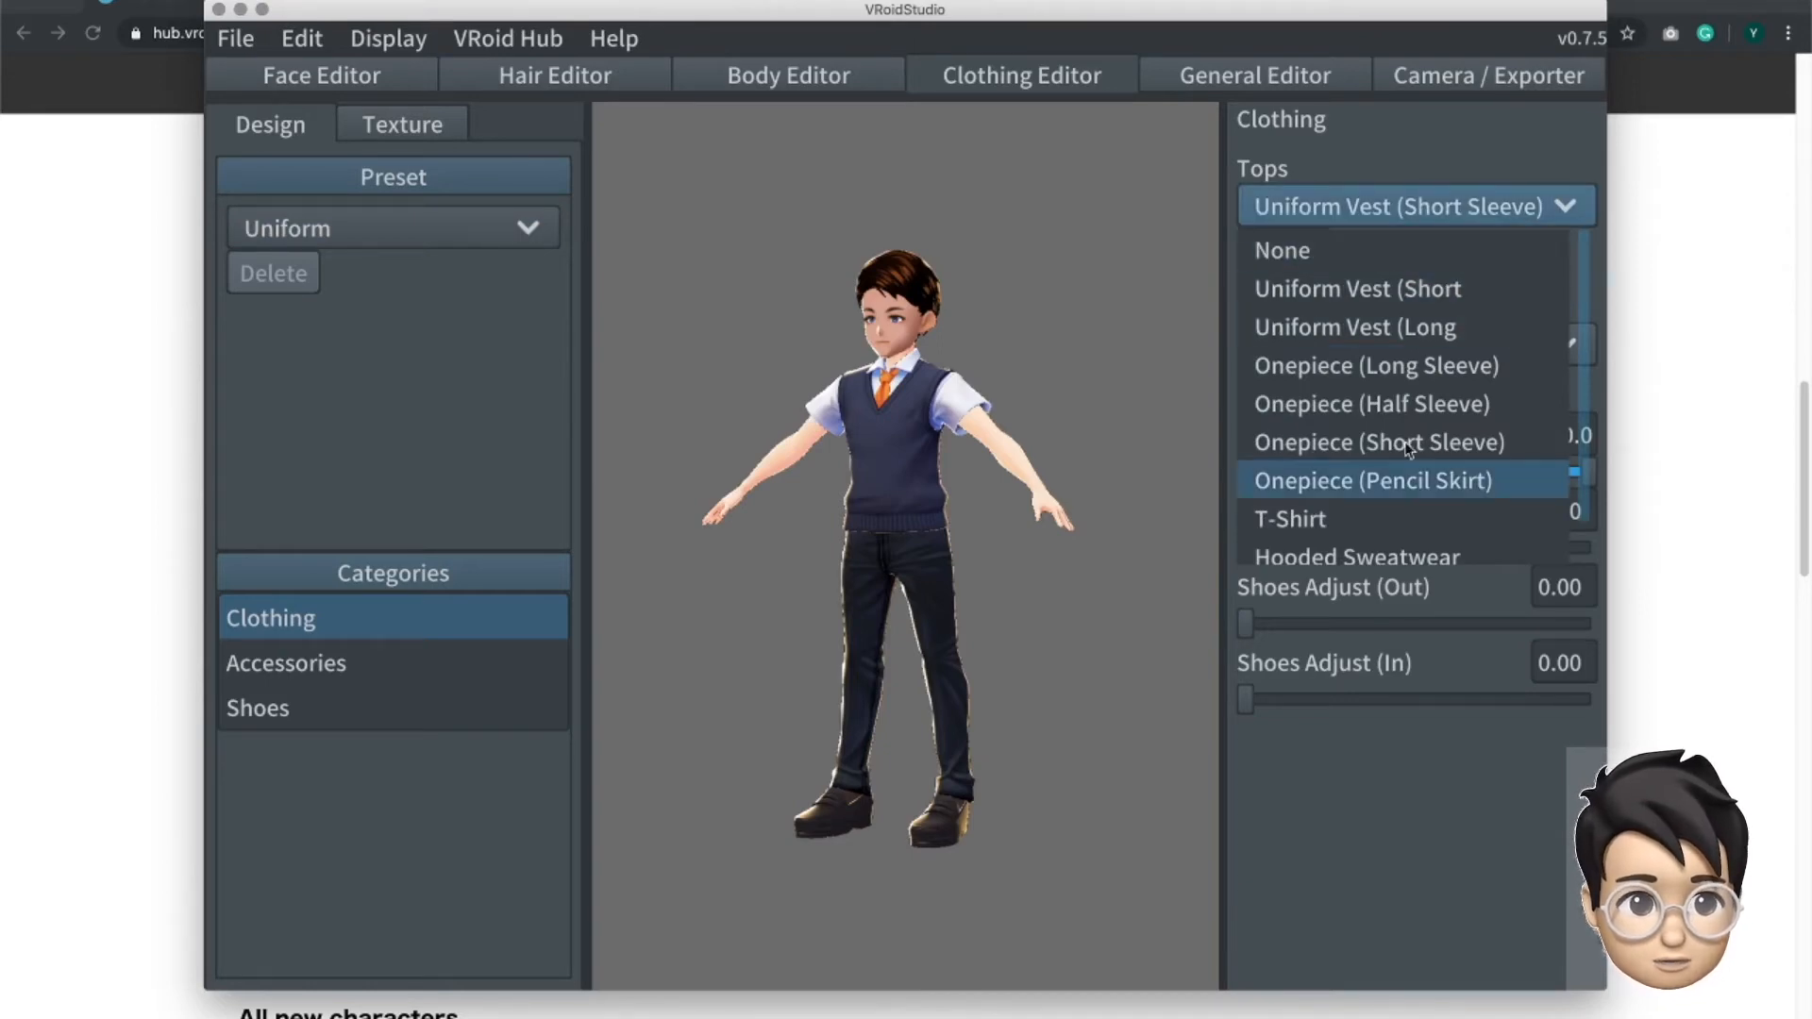
scroll(1414, 415, "down", 1)
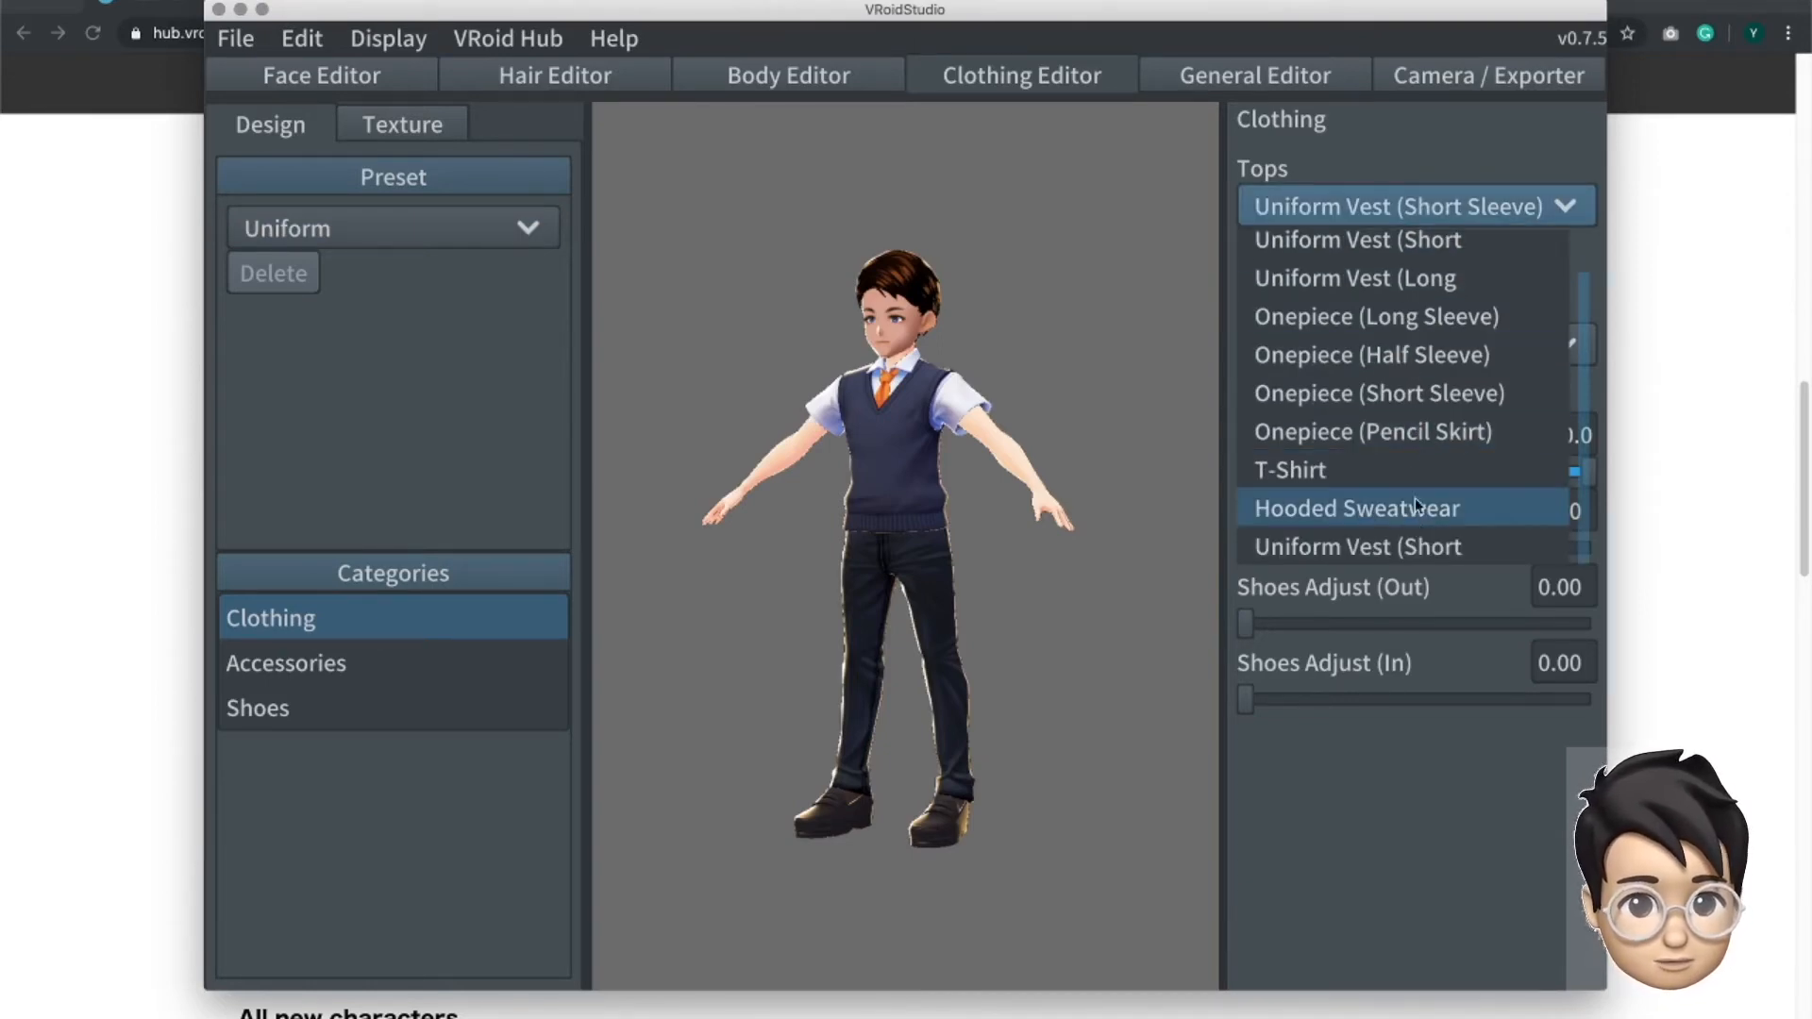
scroll(1427, 354, "up", 1)
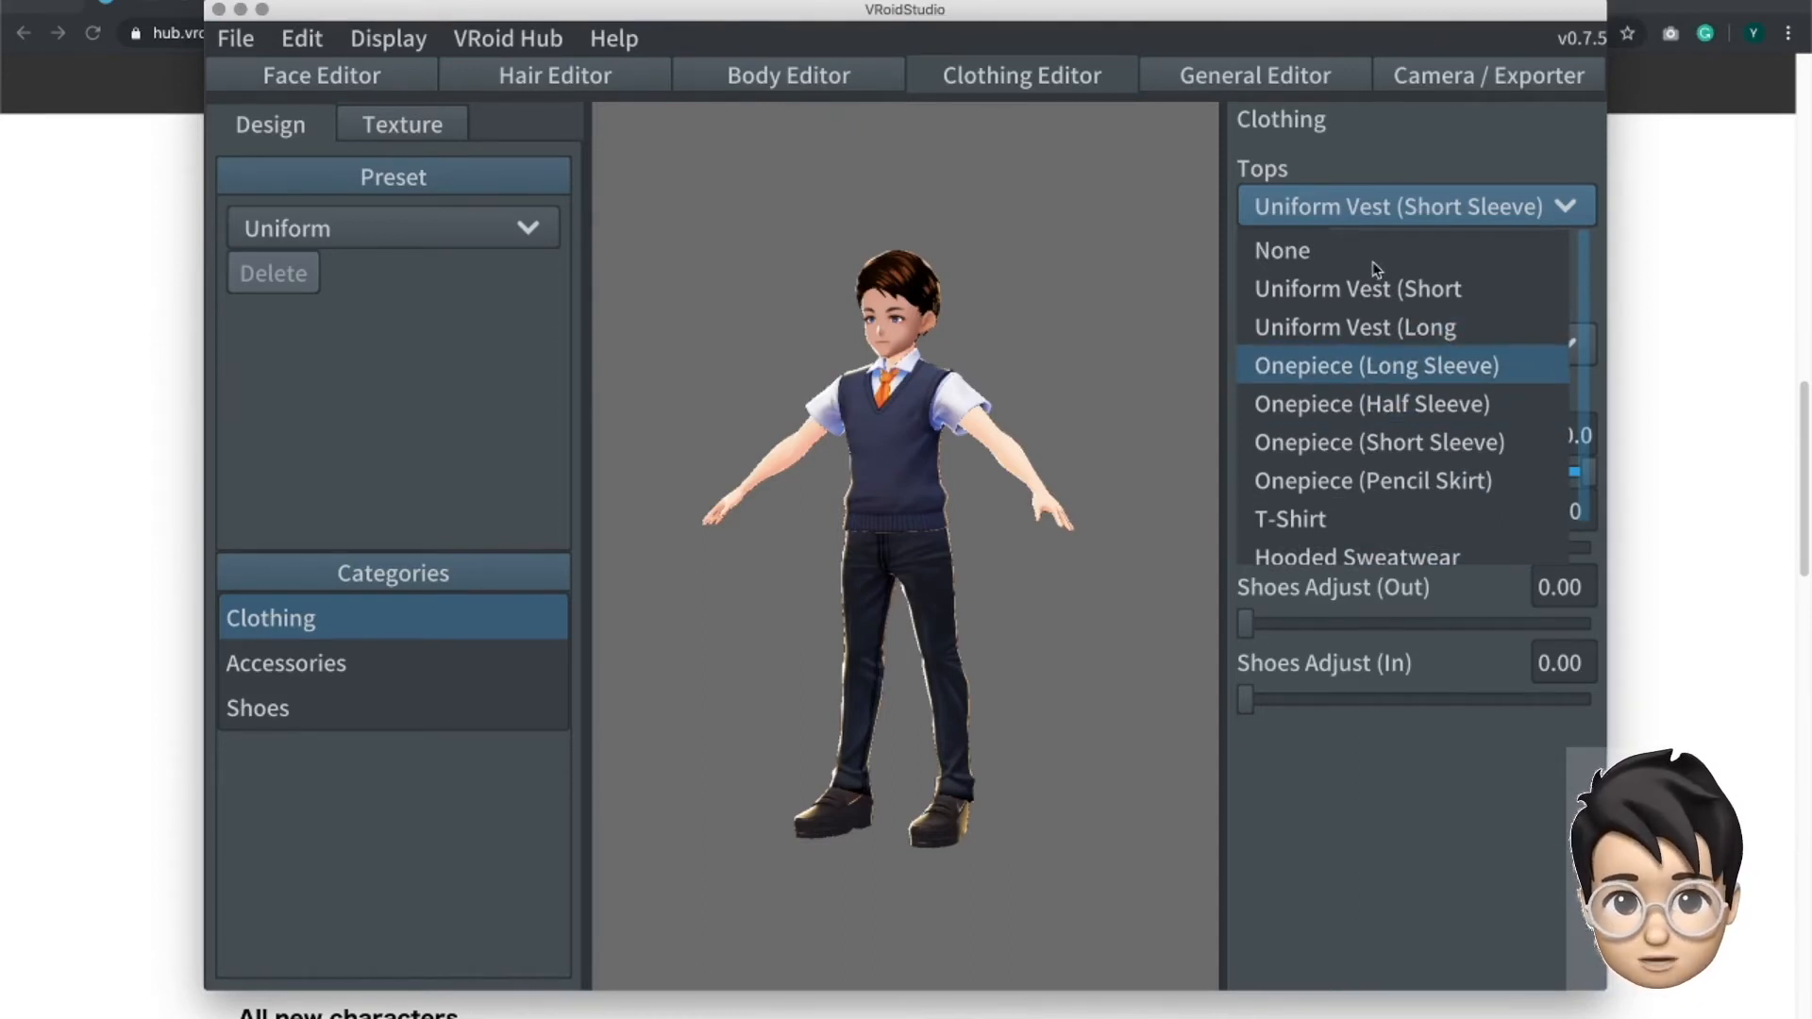
key("Return")
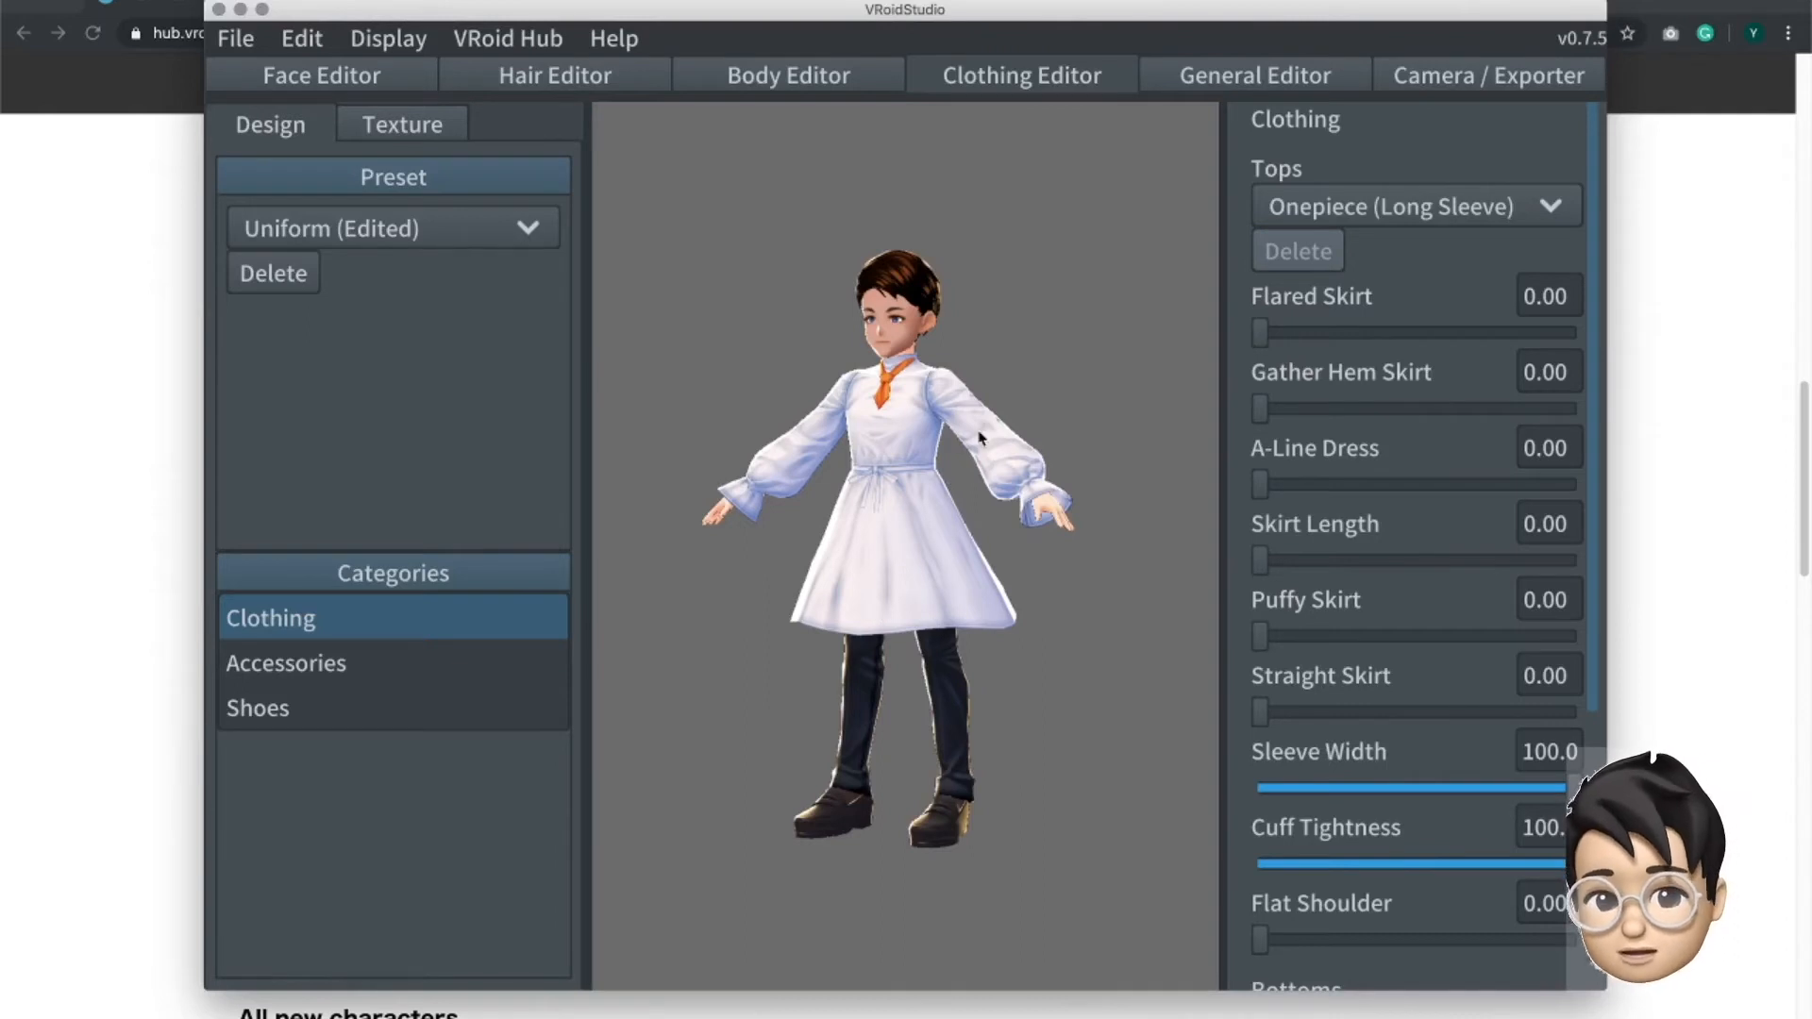
left_click_drag(1592, 665, 1593, 944)
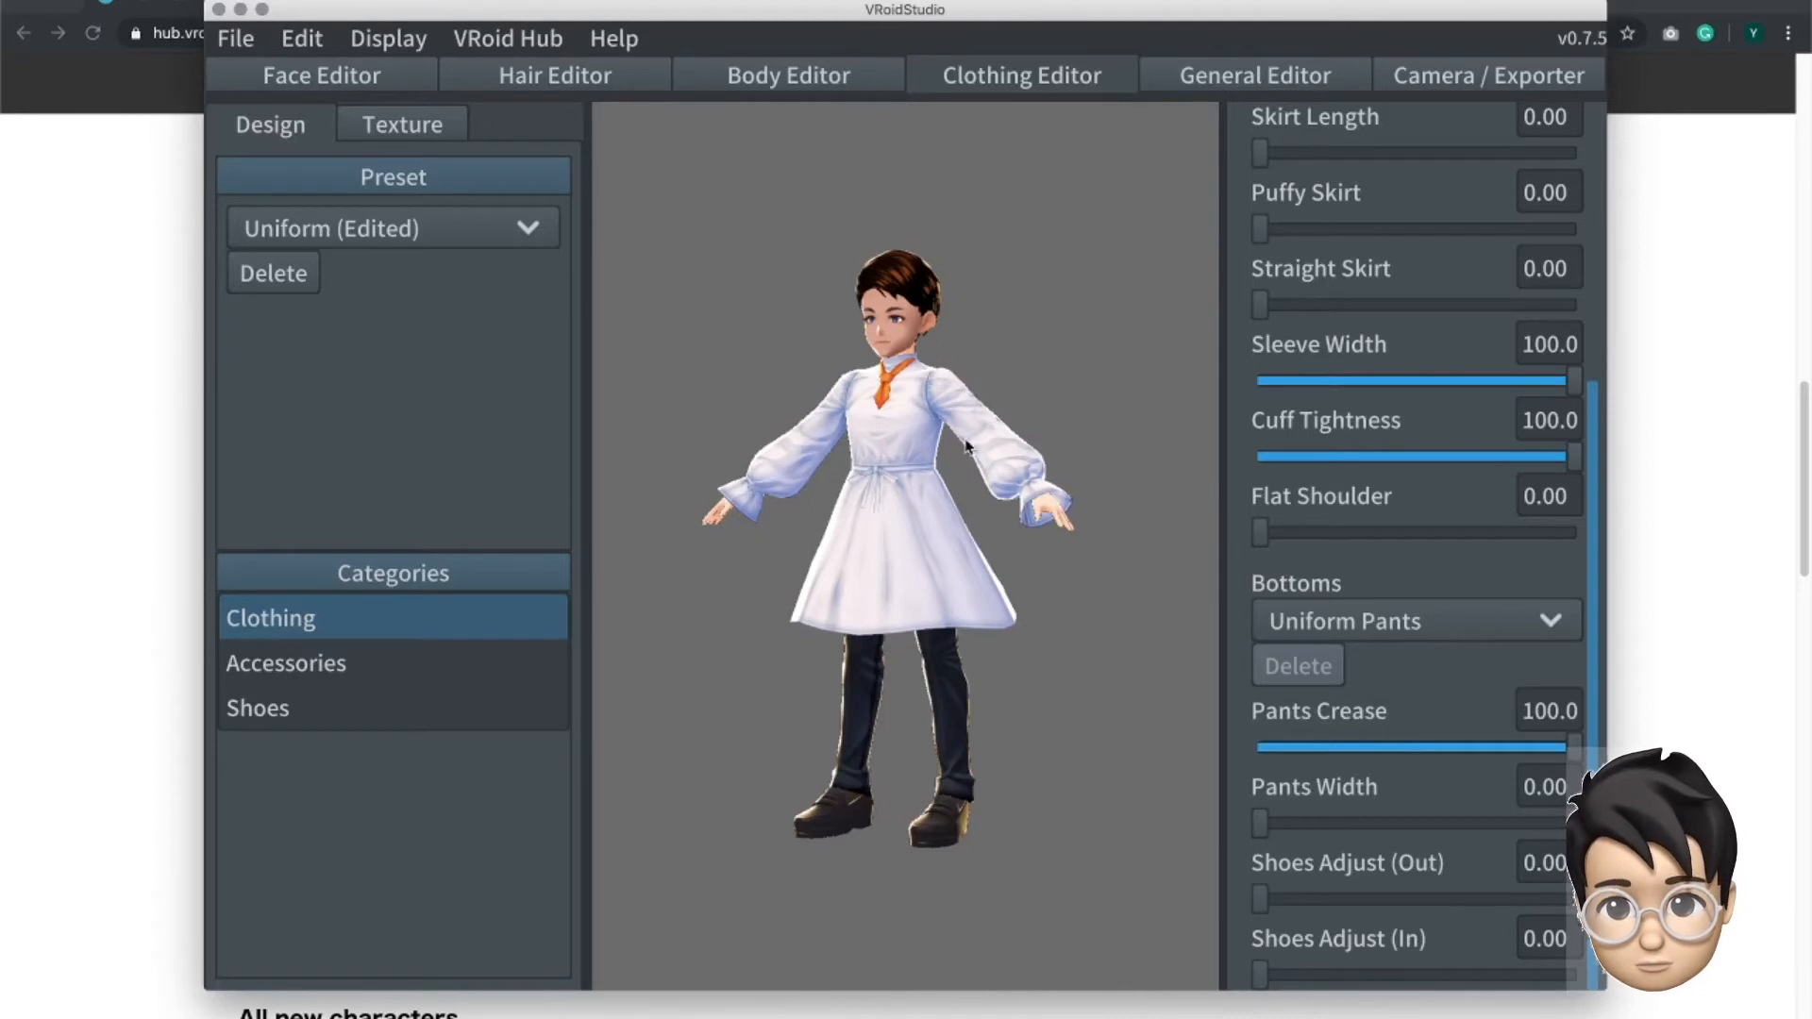
- Change the avatar's top from the tops list to T-Shirt
scroll(1415, 378, "up", 5)
left_click(1562, 215)
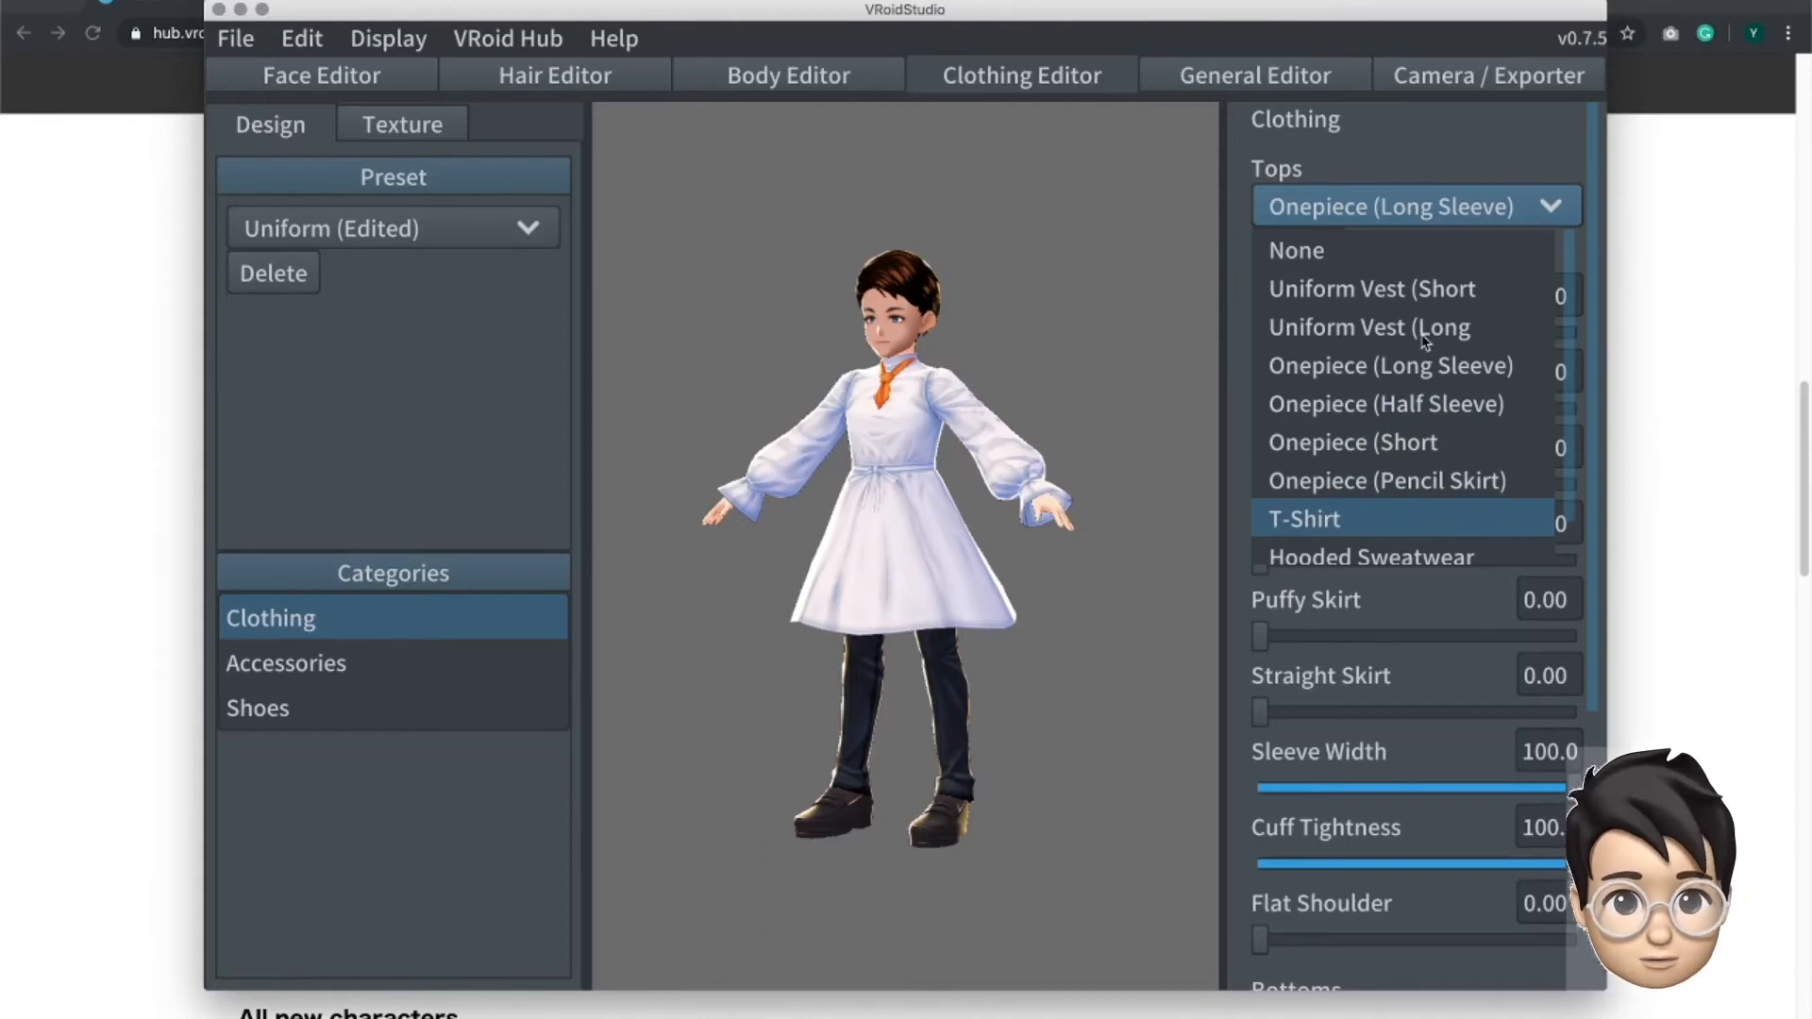
left_click(1368, 521)
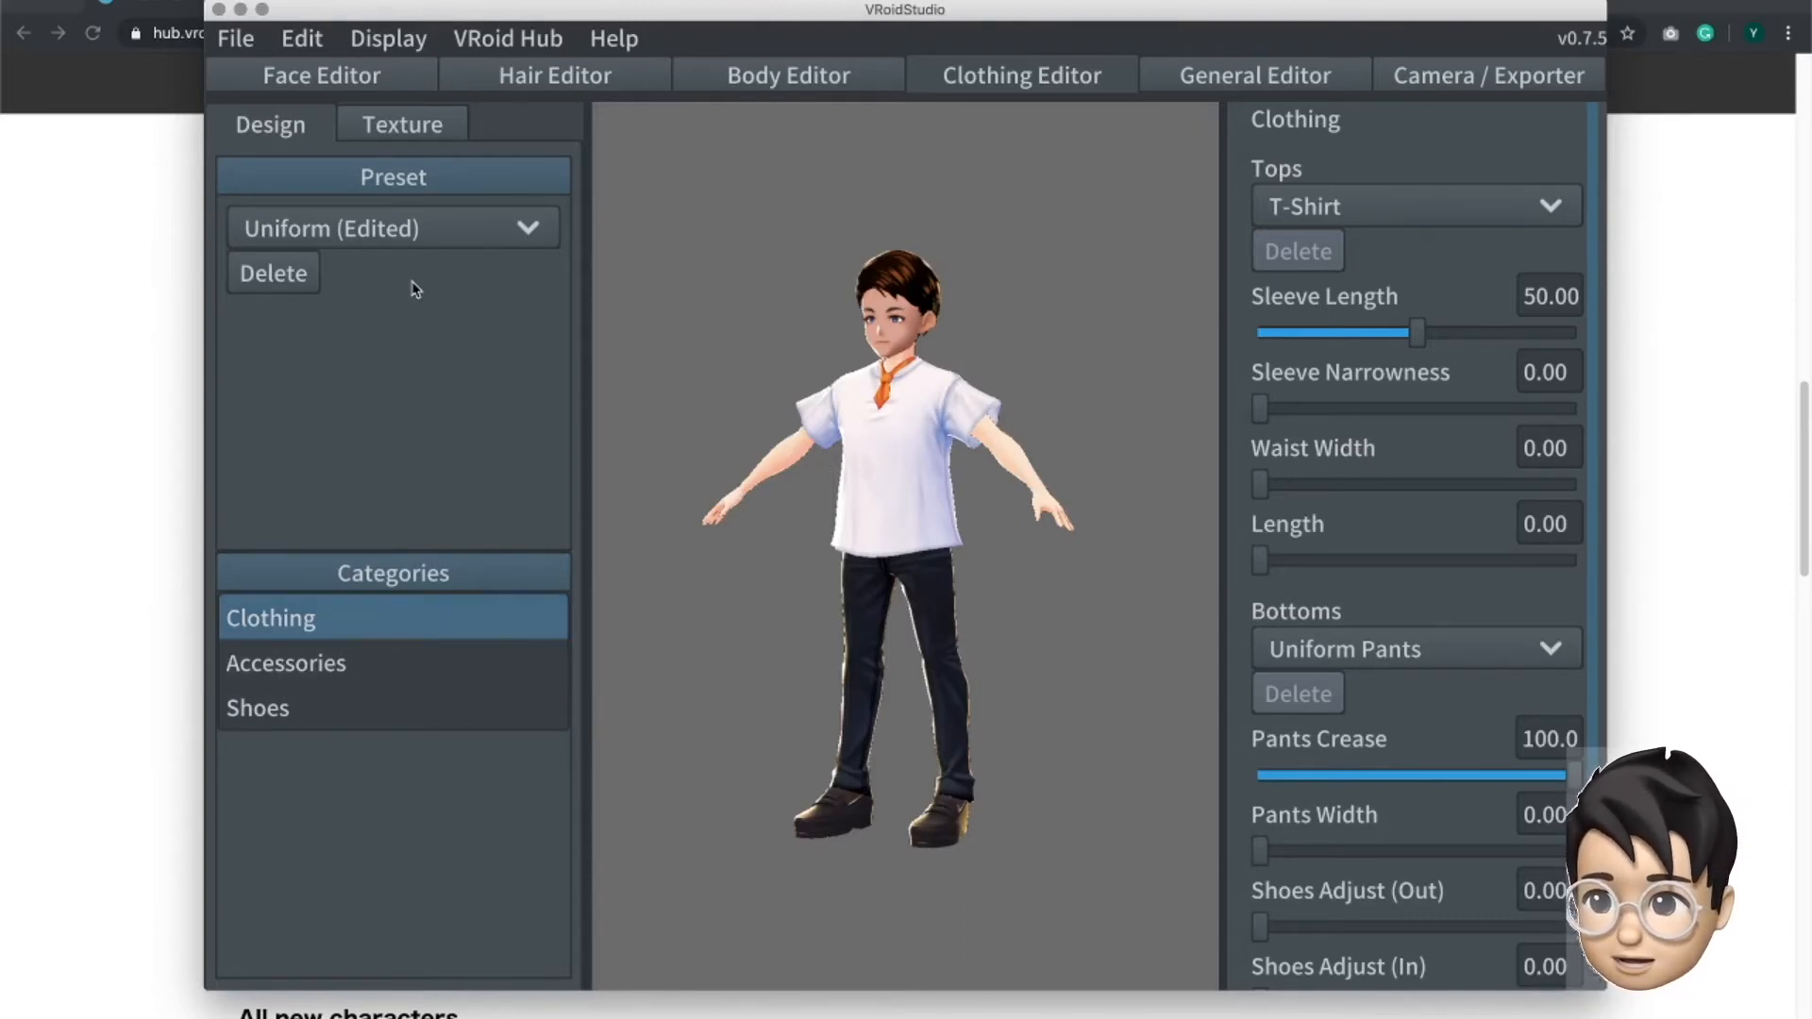
- Paint a horizontal line, a ring and wavy strokes on the front of the T-shirt texture with the slanted brush in colour 804040
left_click(411, 133)
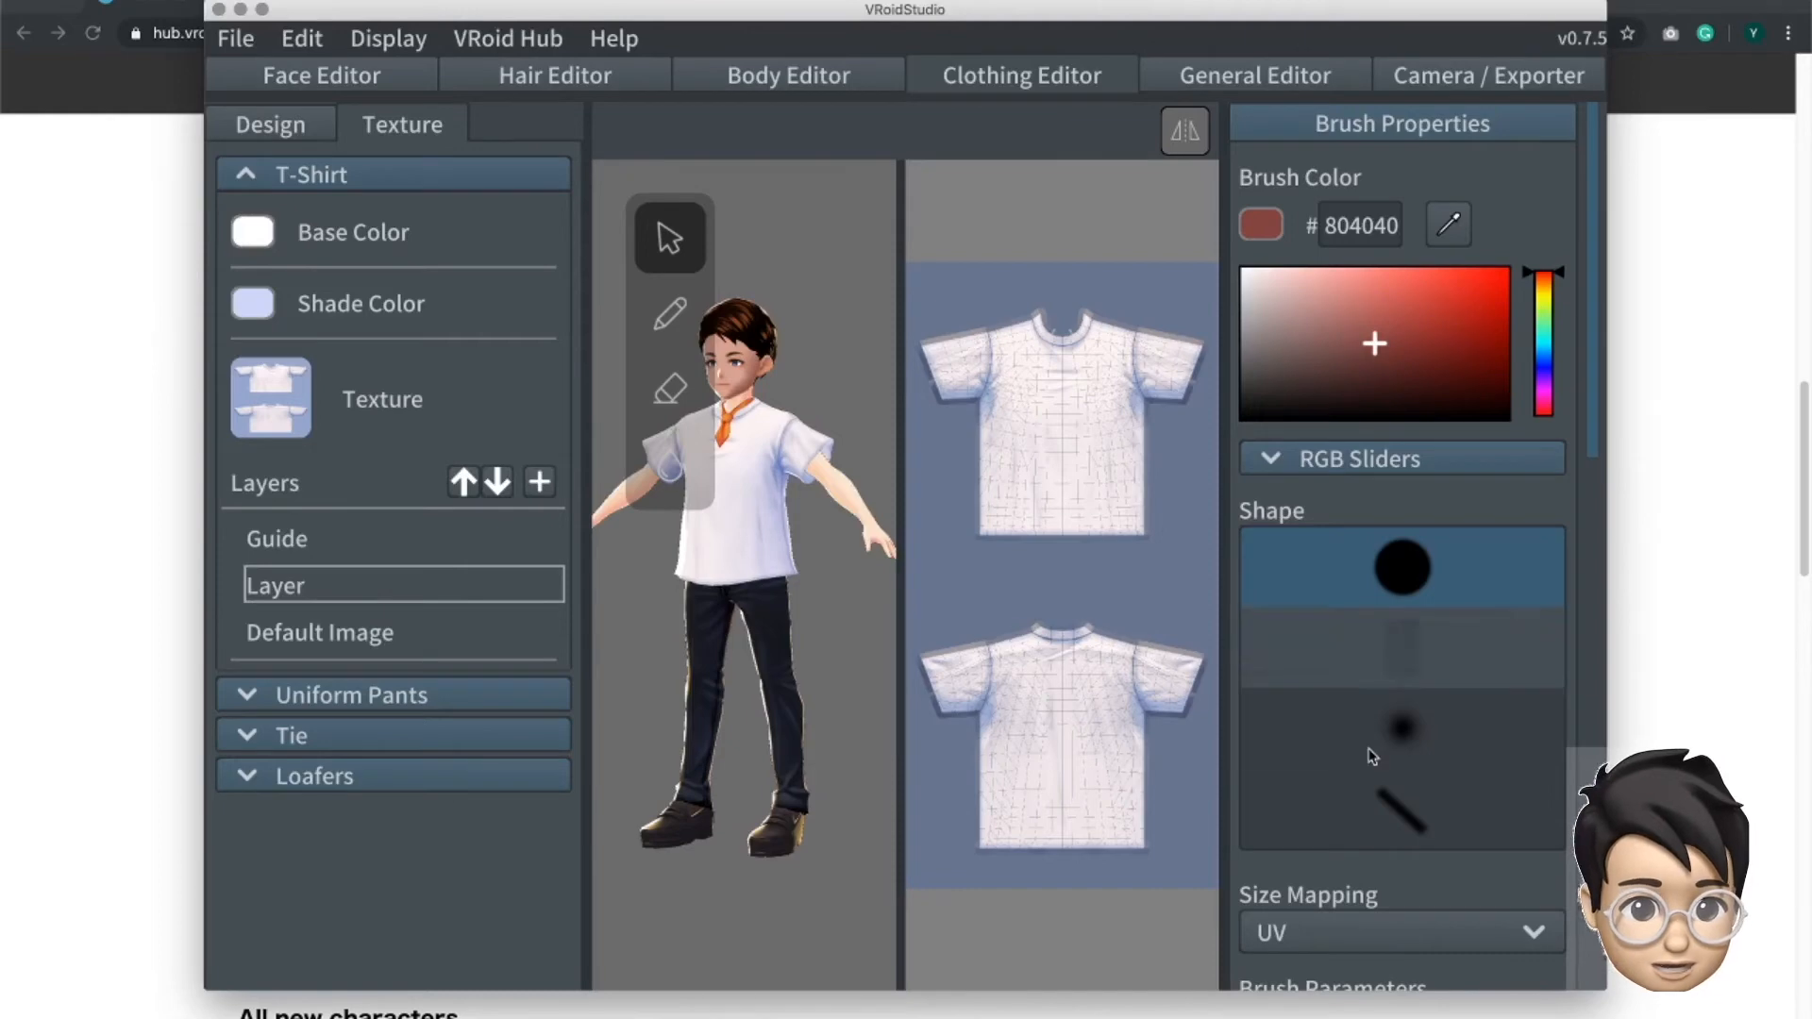
left_click(1402, 809)
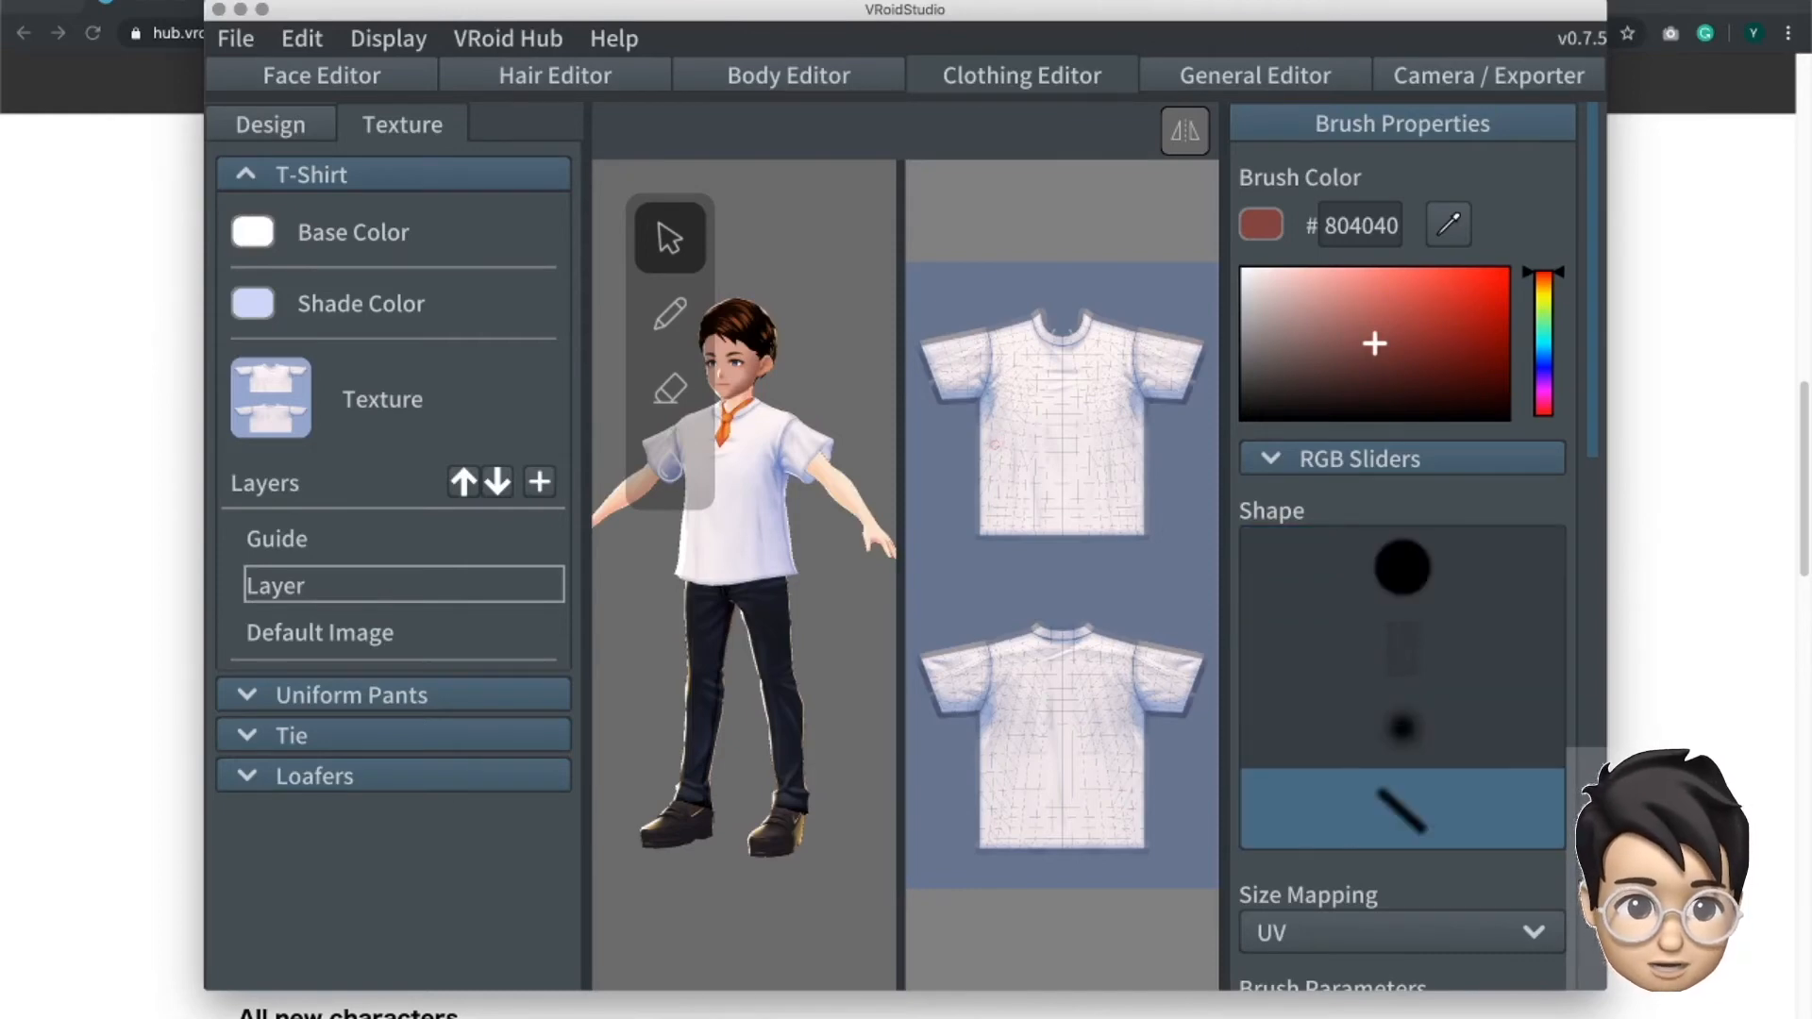
left_click_drag(1004, 444, 1133, 448)
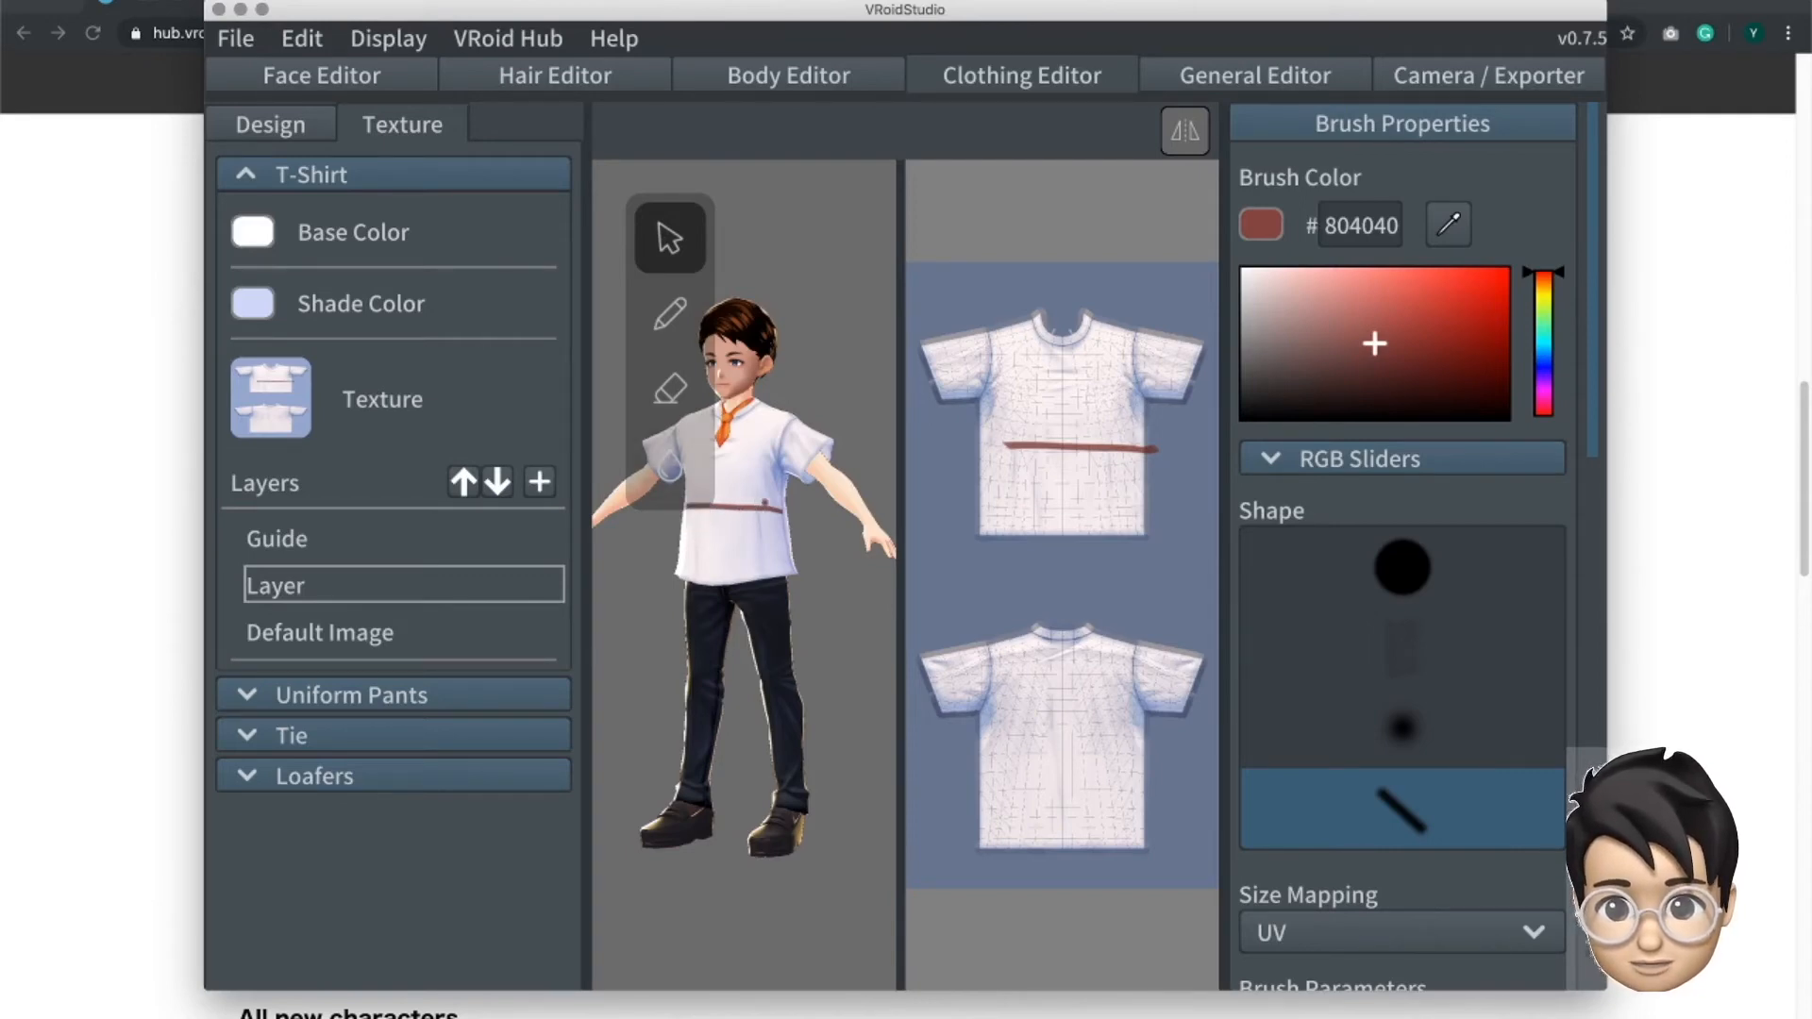
mouse_move(743, 447)
left_mouse_down()
mouse_move(760, 475)
mouse_move(769, 451)
mouse_move(742, 447)
left_mouse_up()
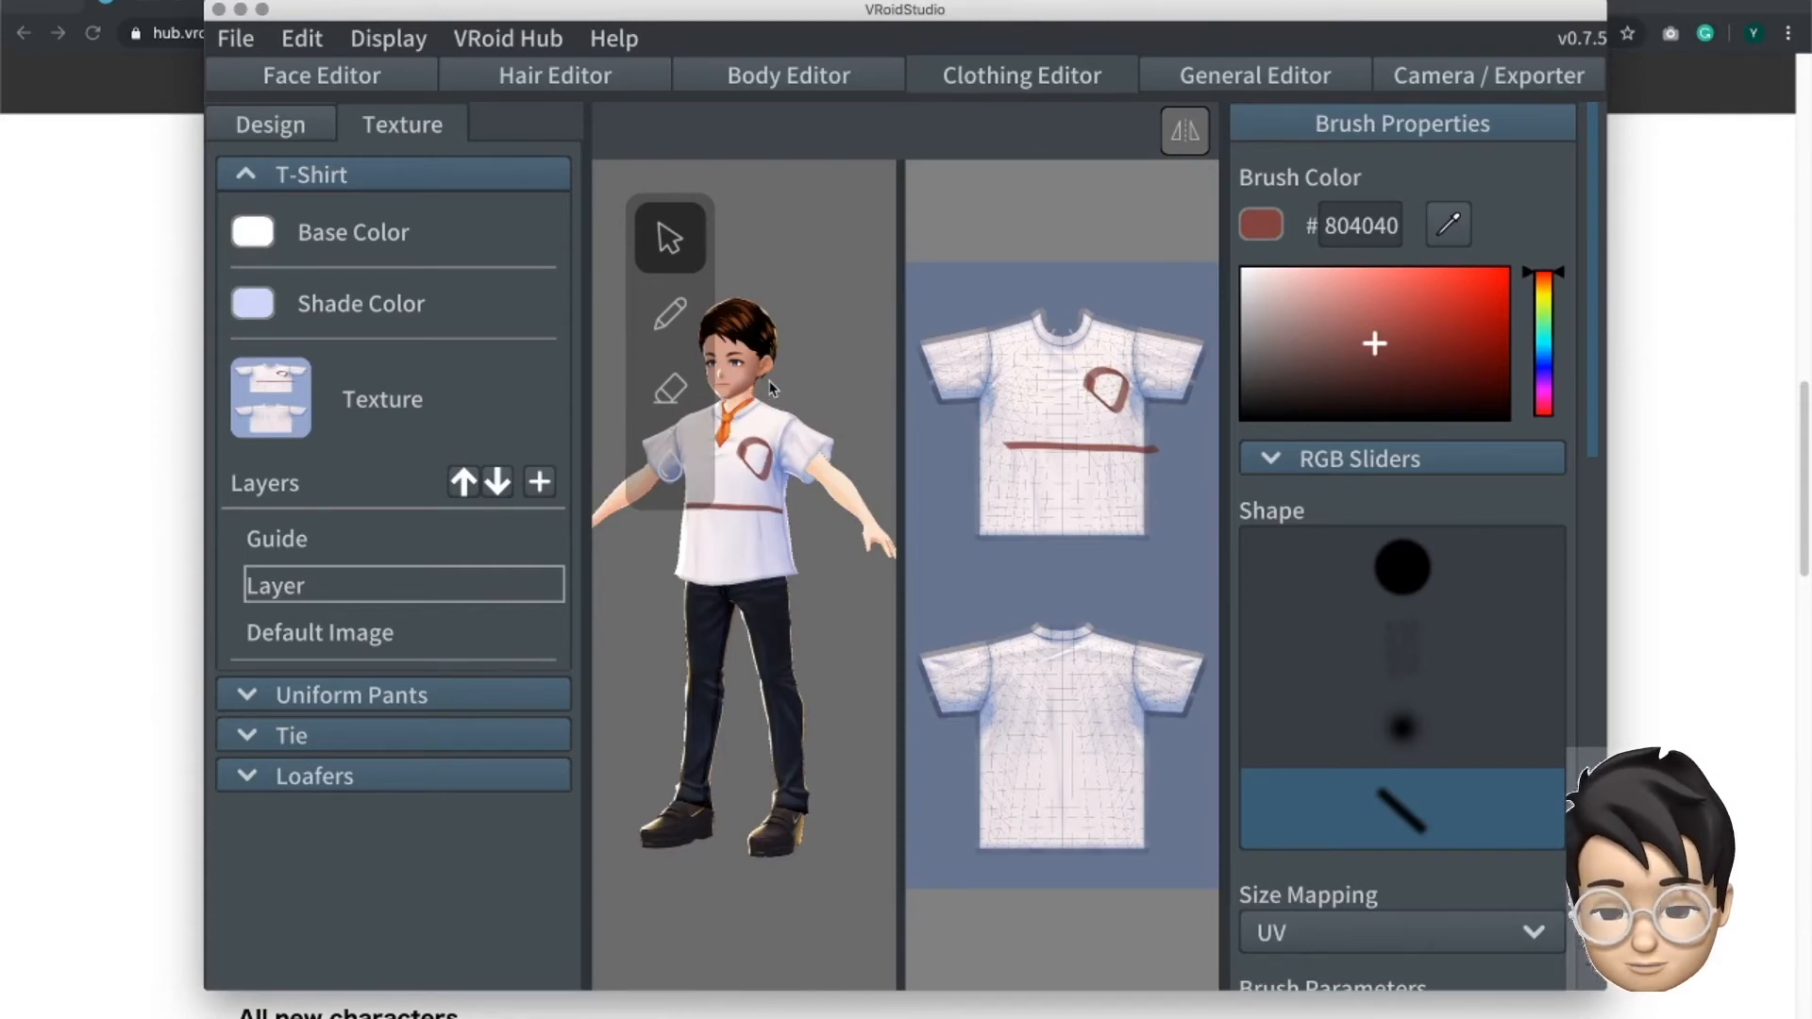
right_click_drag(741, 448, 824, 453)
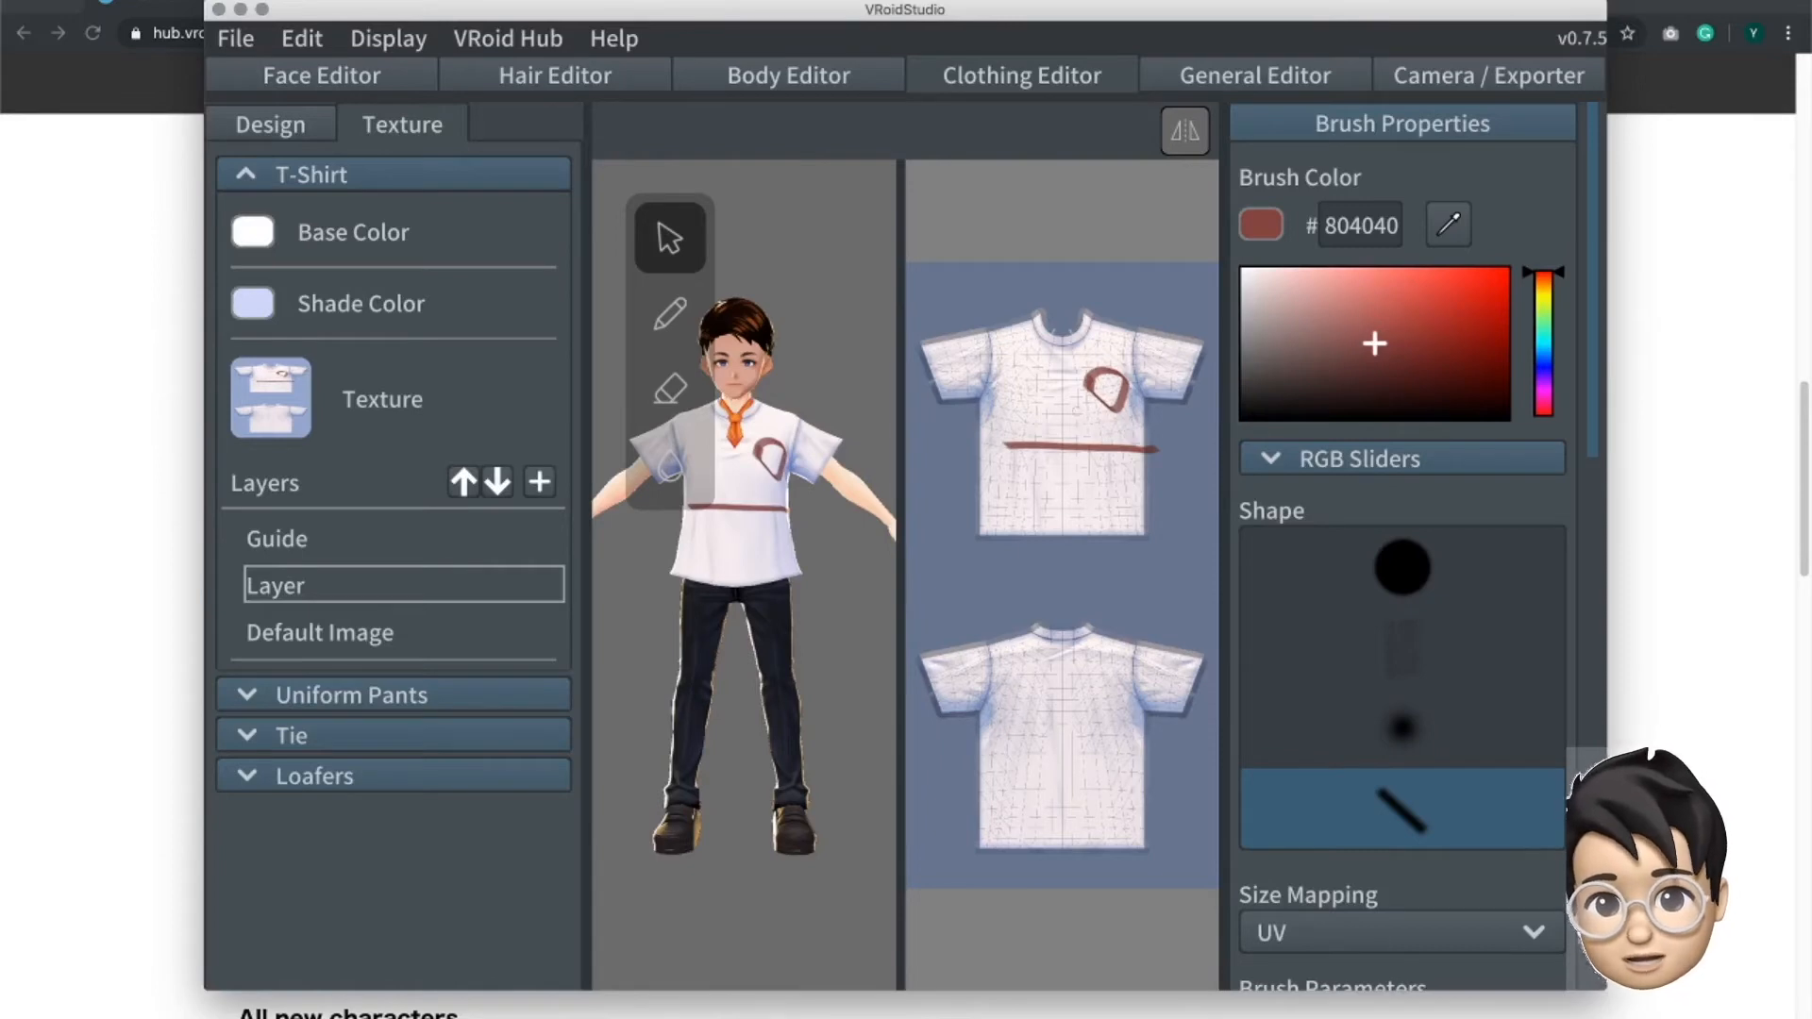
mouse_move(994, 366)
left_mouse_down()
mouse_move(1015, 398)
mouse_move(1071, 402)
mouse_move(1065, 431)
mouse_move(1123, 425)
mouse_move(1128, 472)
mouse_move(1161, 473)
left_mouse_up()
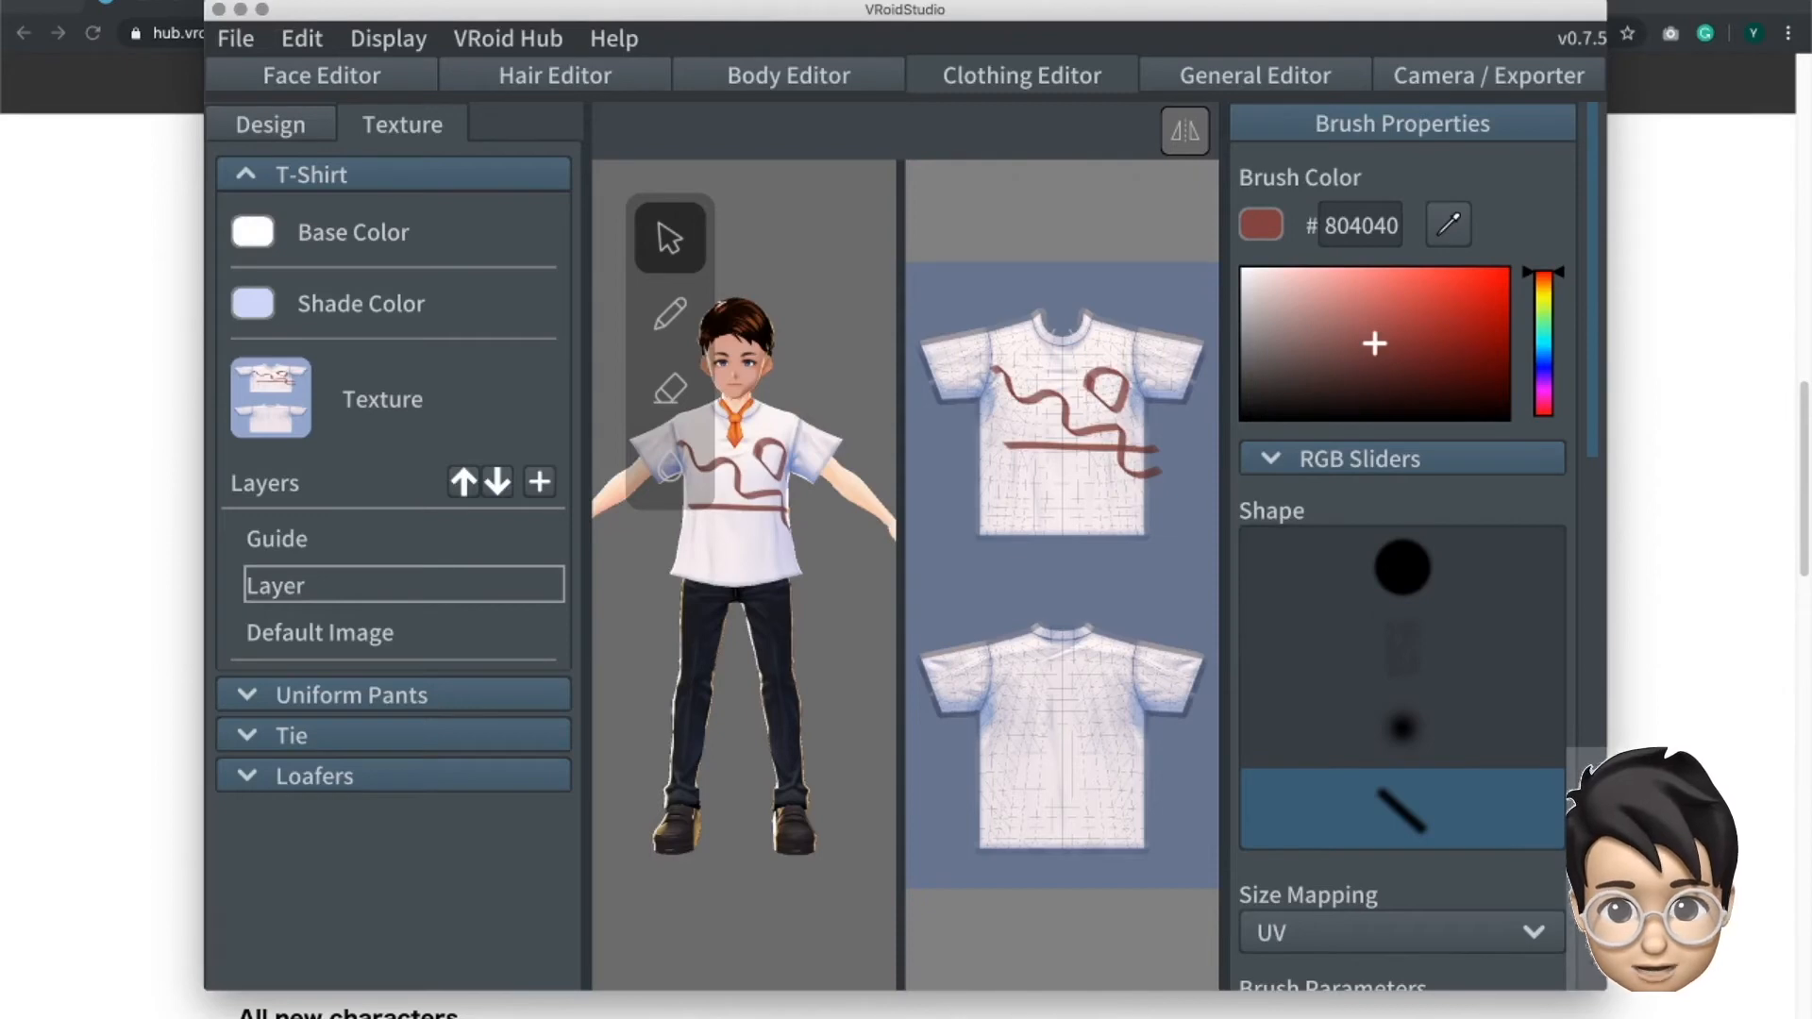
left_click_drag(1106, 449, 1124, 476)
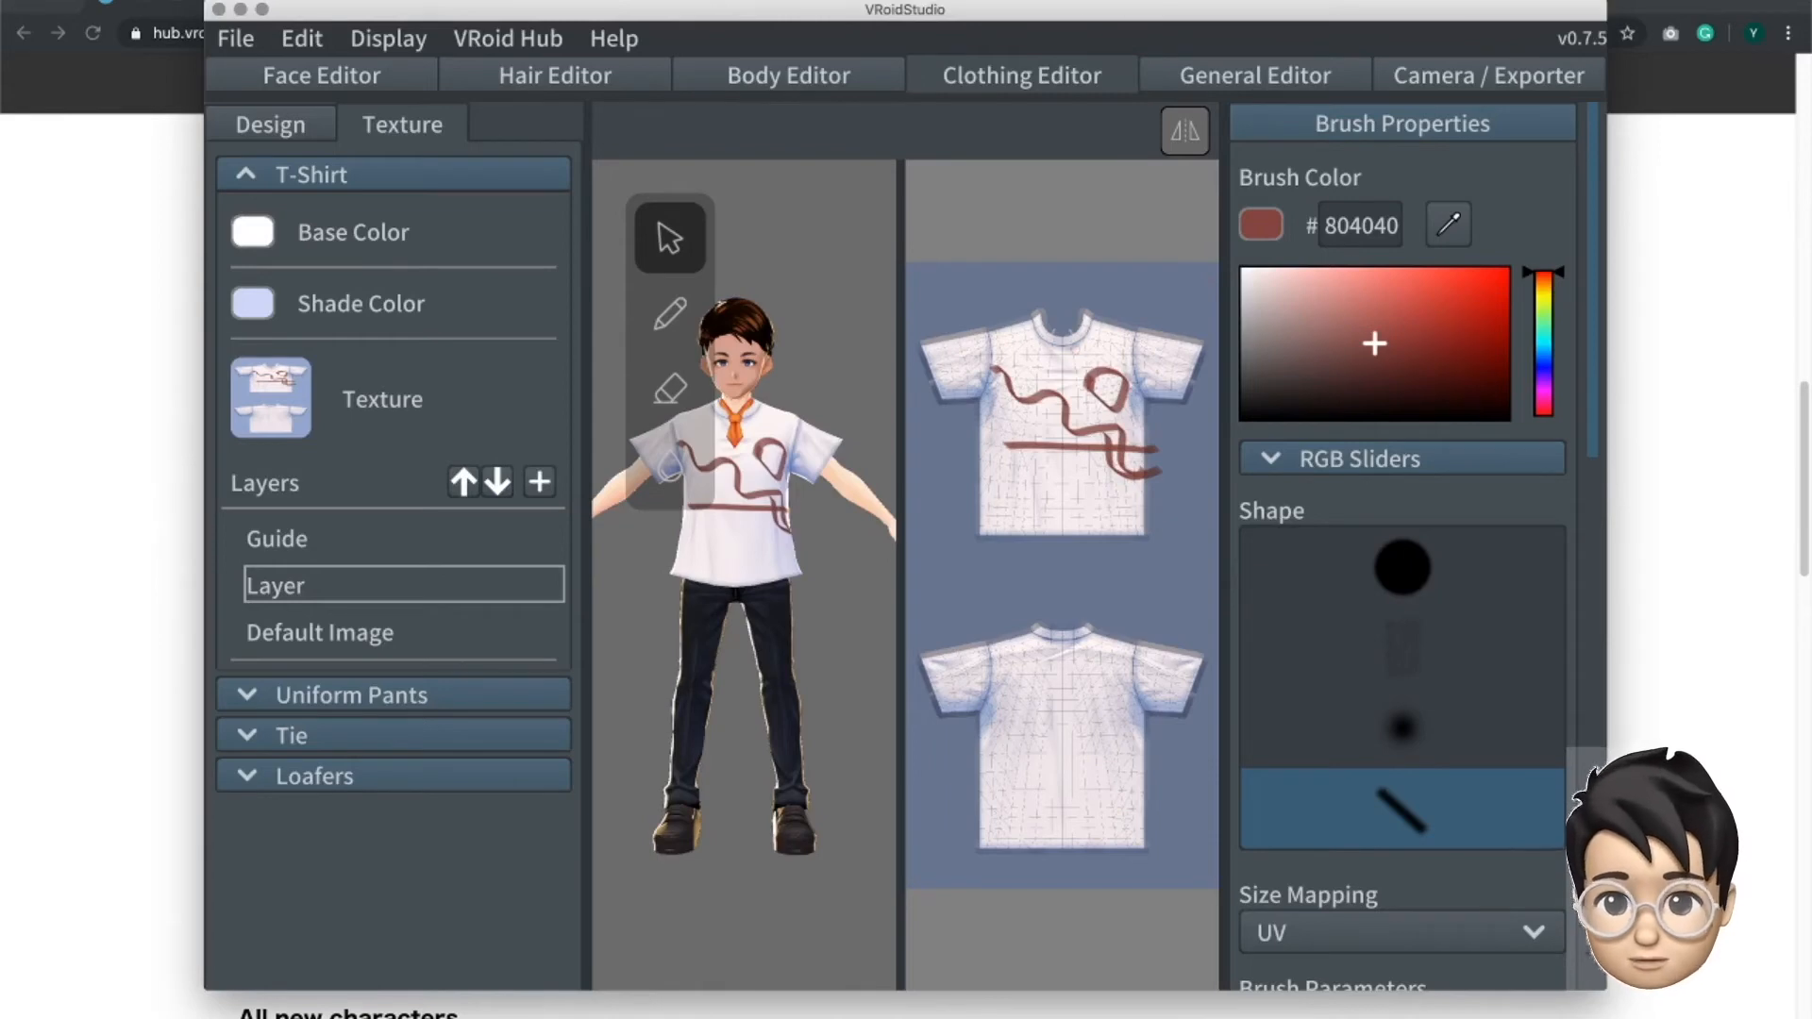
- Switch the clothing to the first Uniform (Edited) preset, compare it with the plain Uniform preset, and reapply Uniform (Edited)
left_click(282, 134)
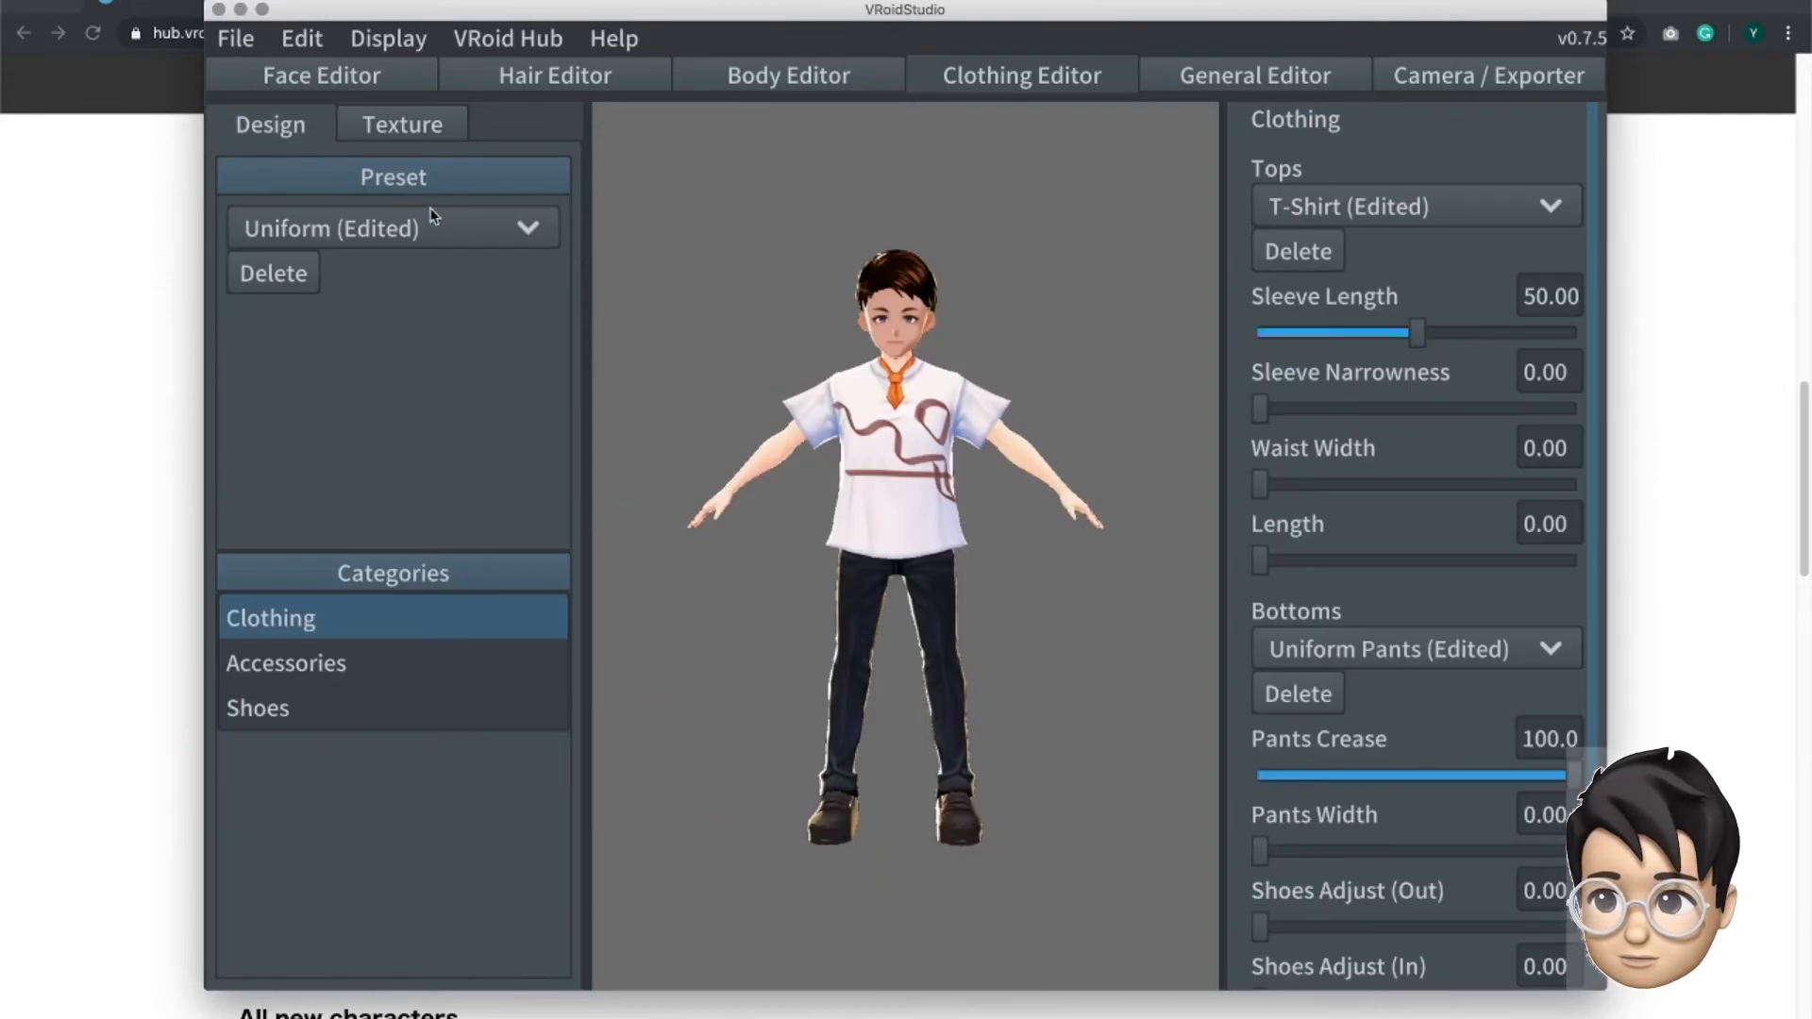
left_click(515, 234)
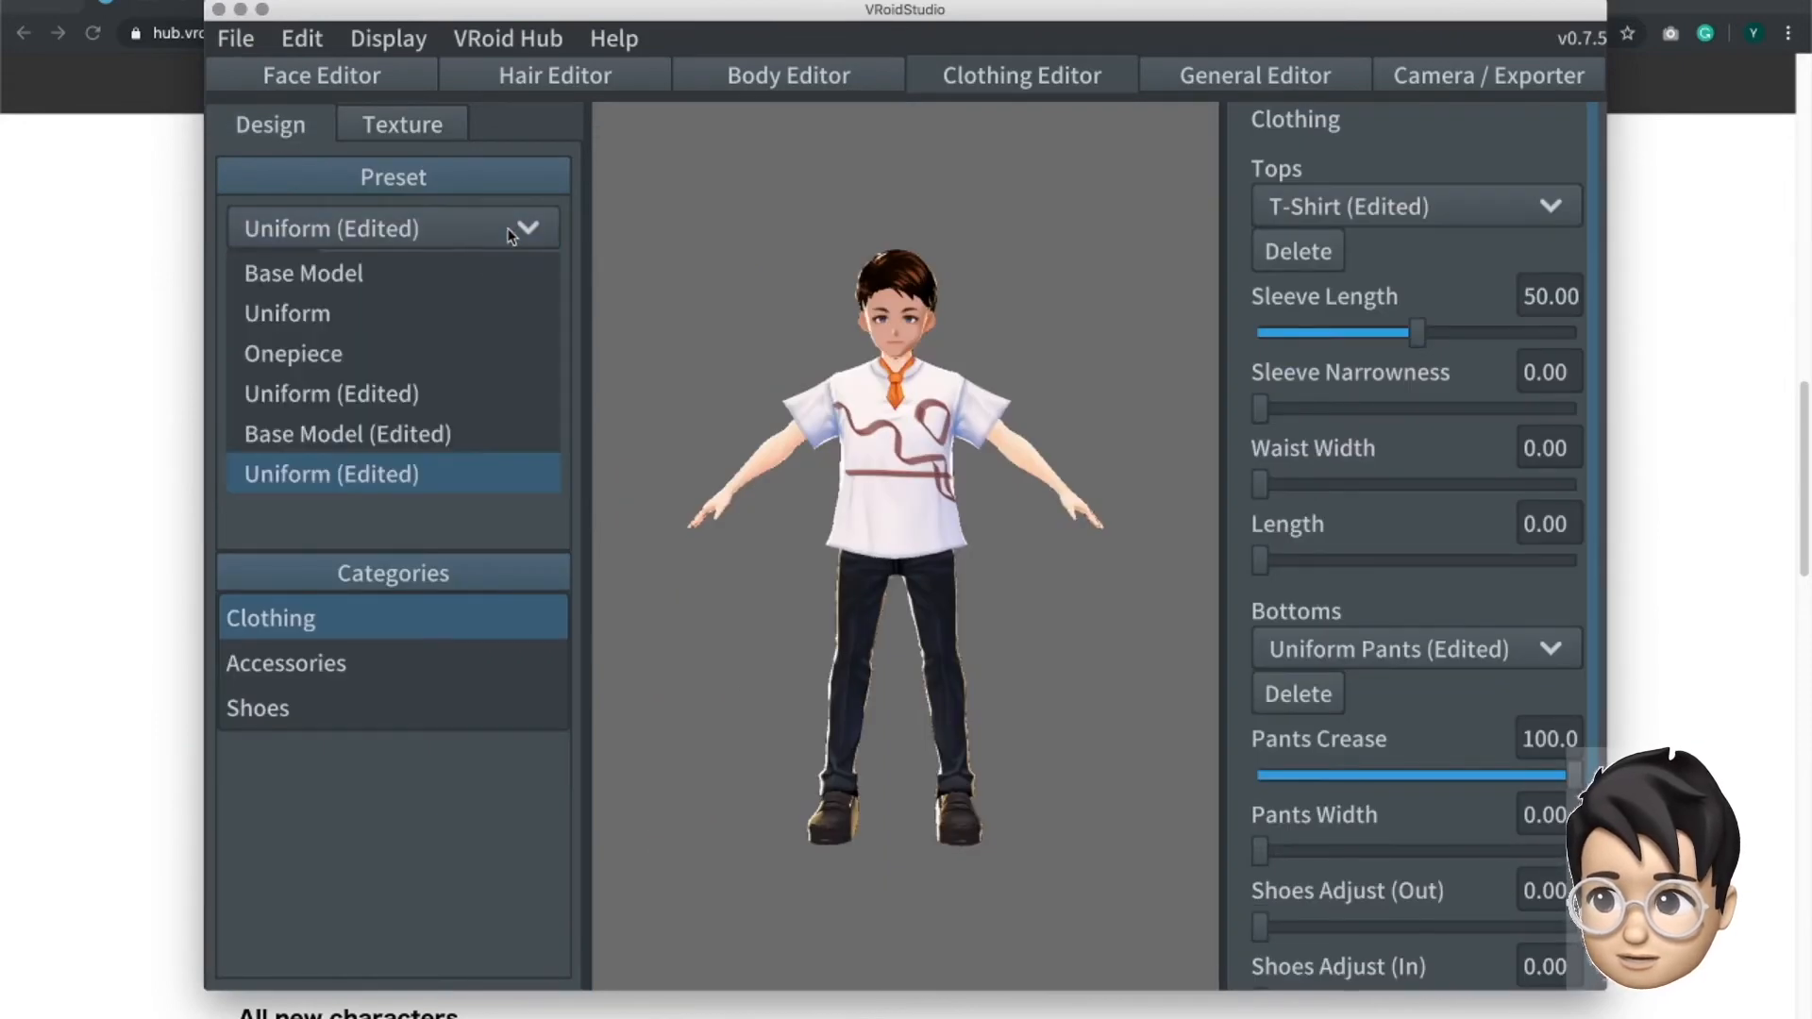
left_click(403, 408)
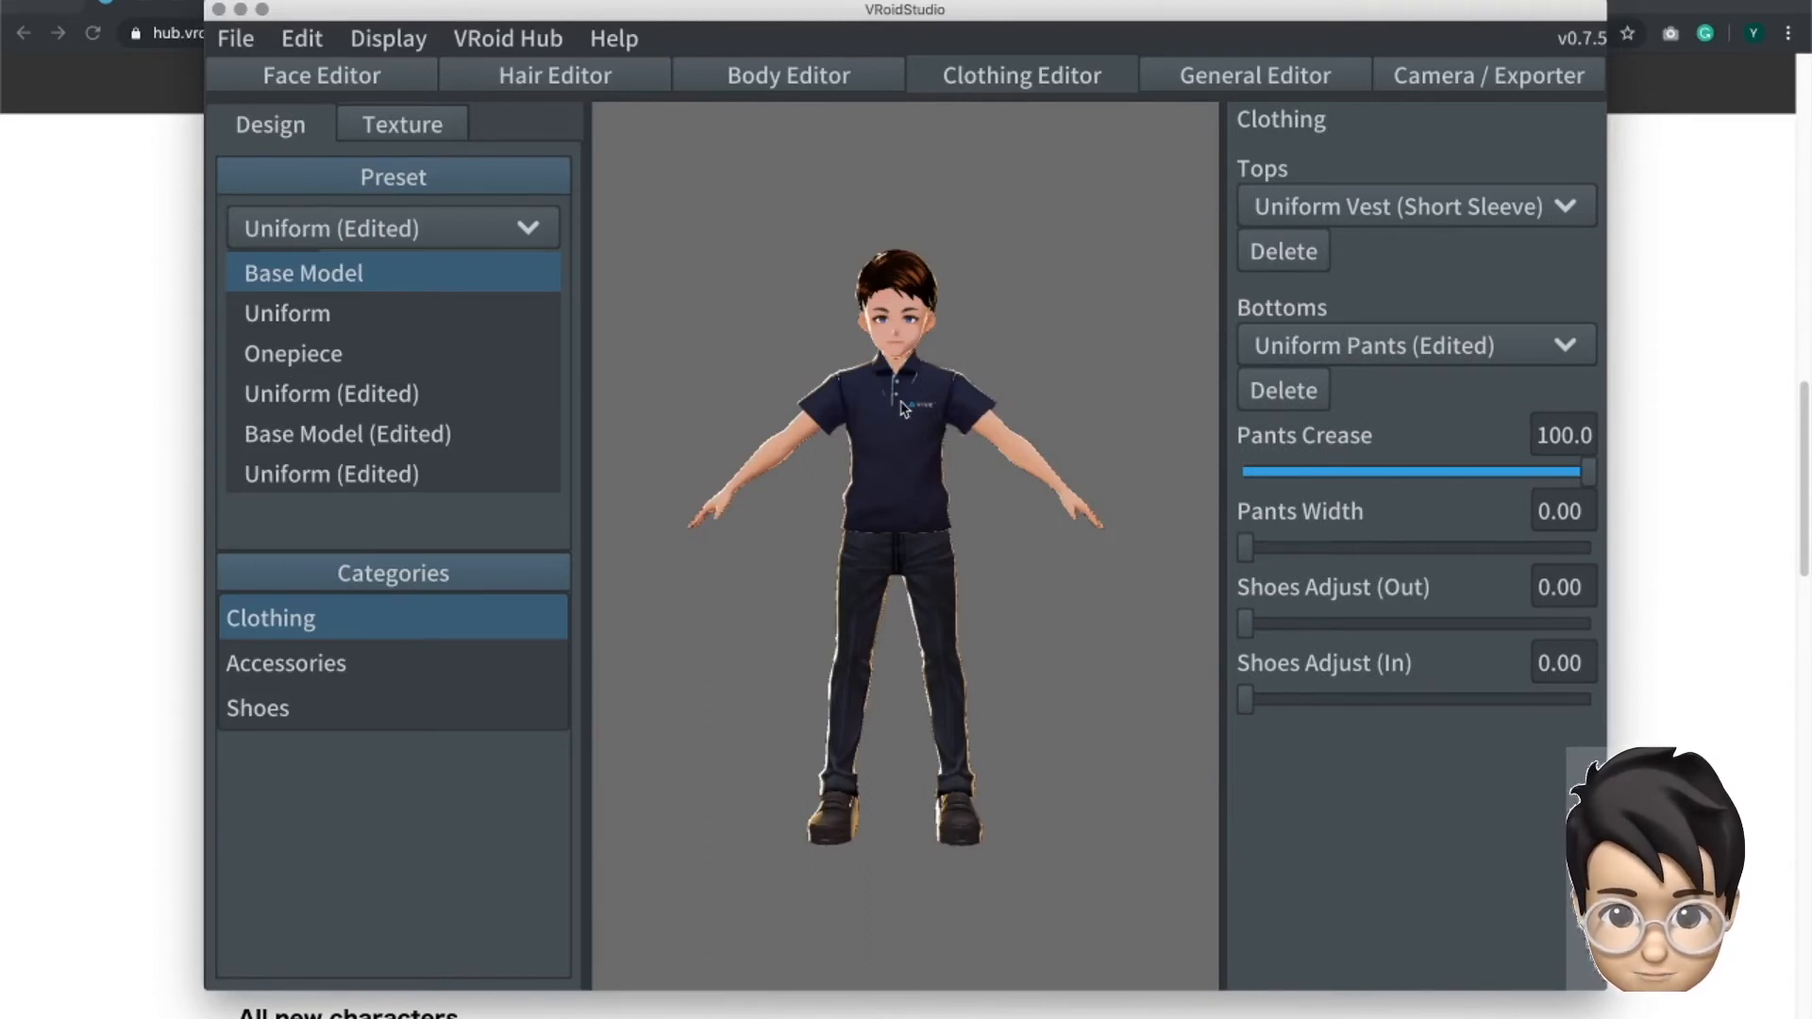
left_click(394, 316)
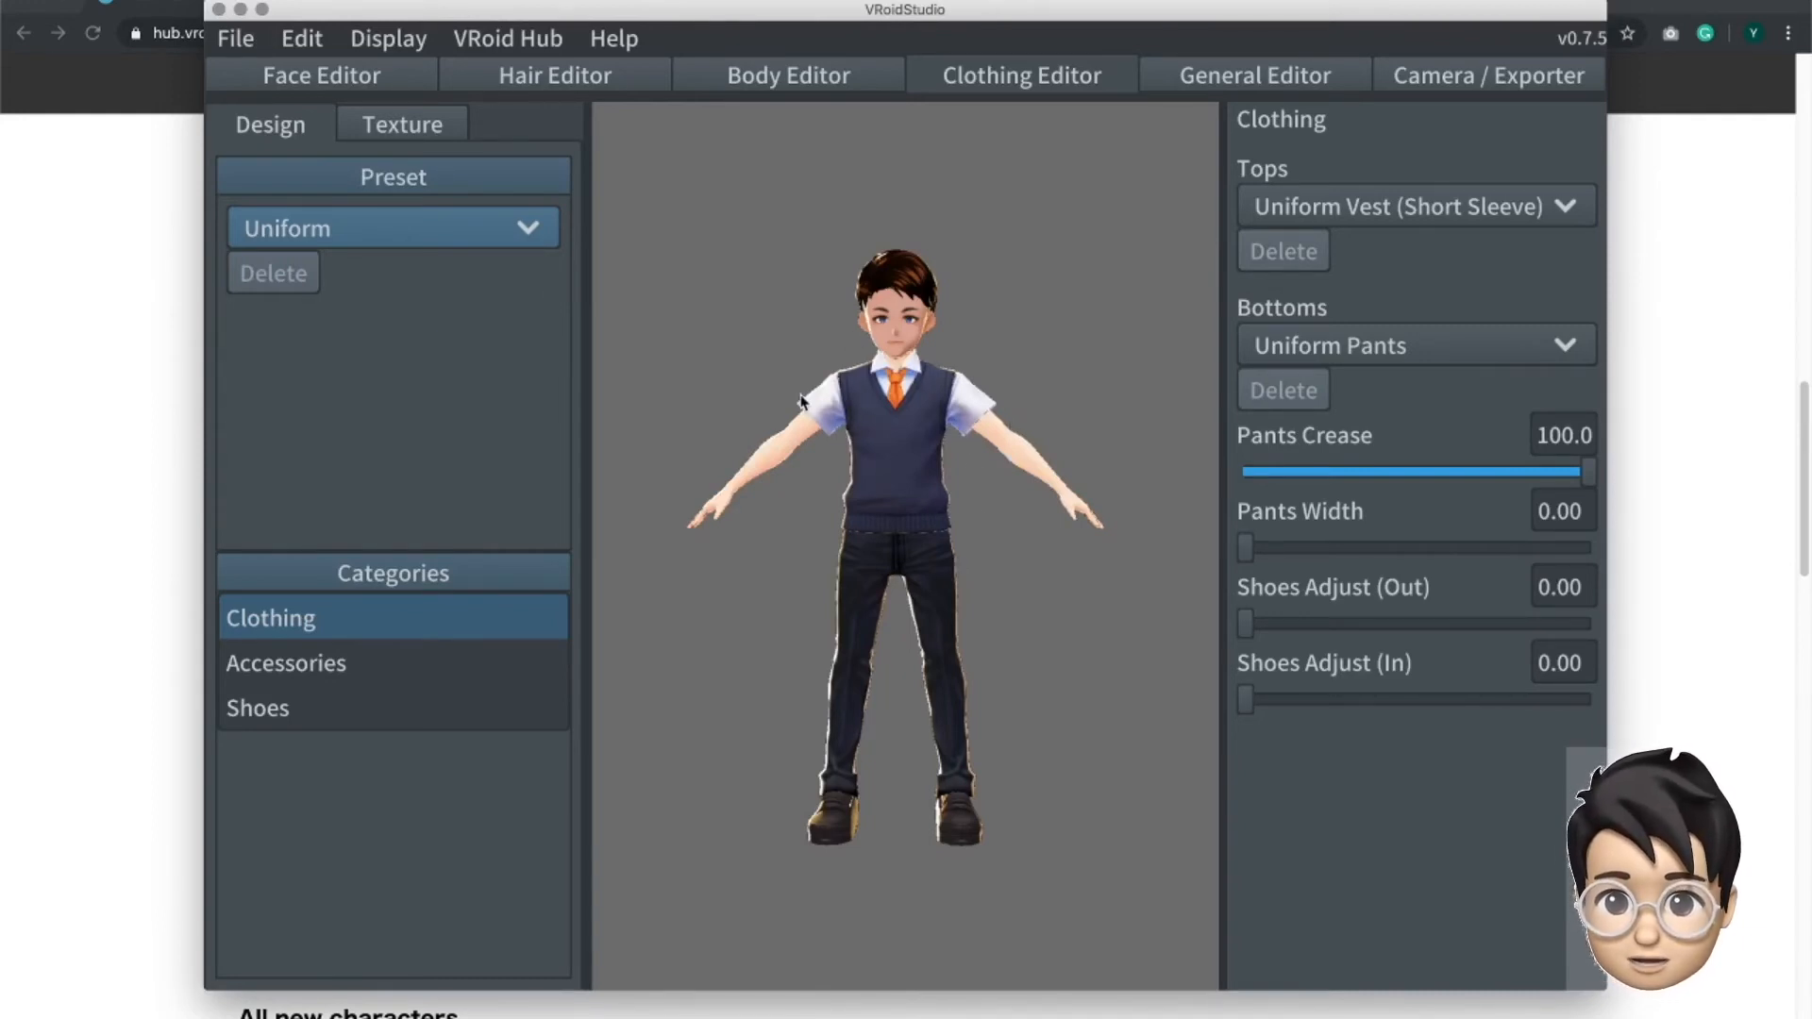
left_click(525, 234)
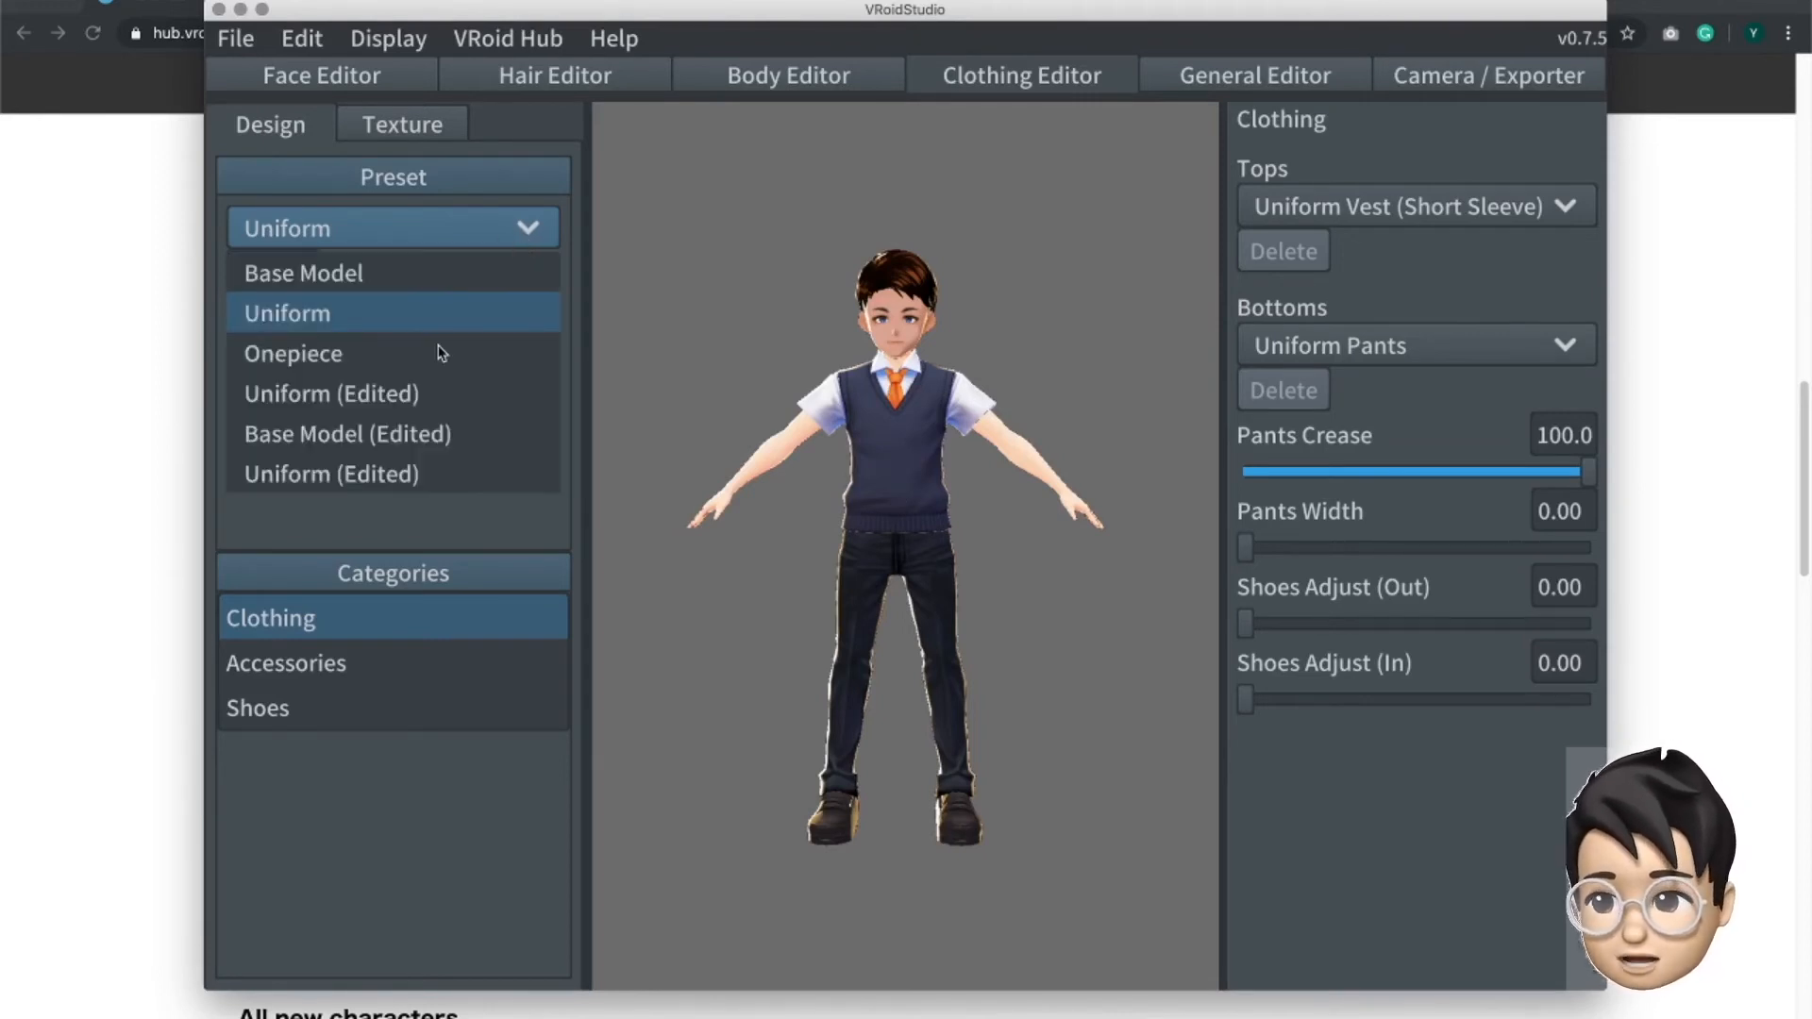
left_click(408, 397)
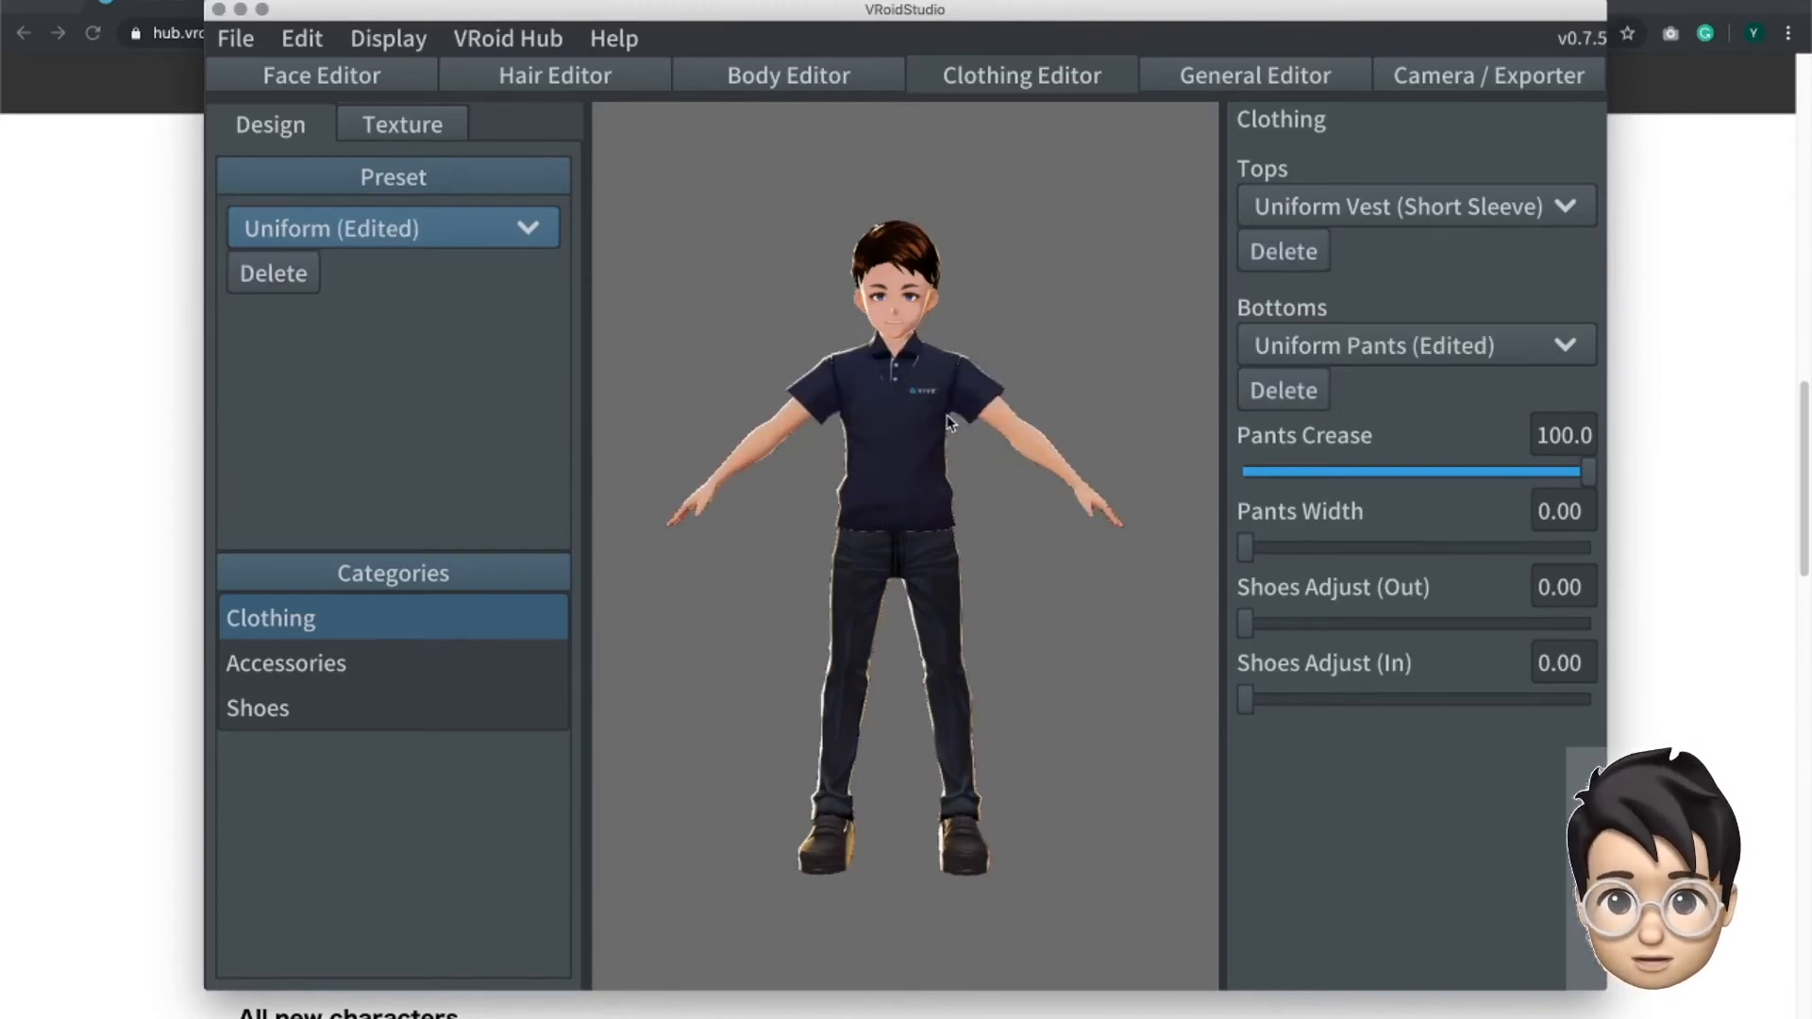
- Examine the navy polo shirt and its VIVE logo up close on the avatar
scroll(943, 410, "up", 3)
scroll(954, 338, "up", 3)
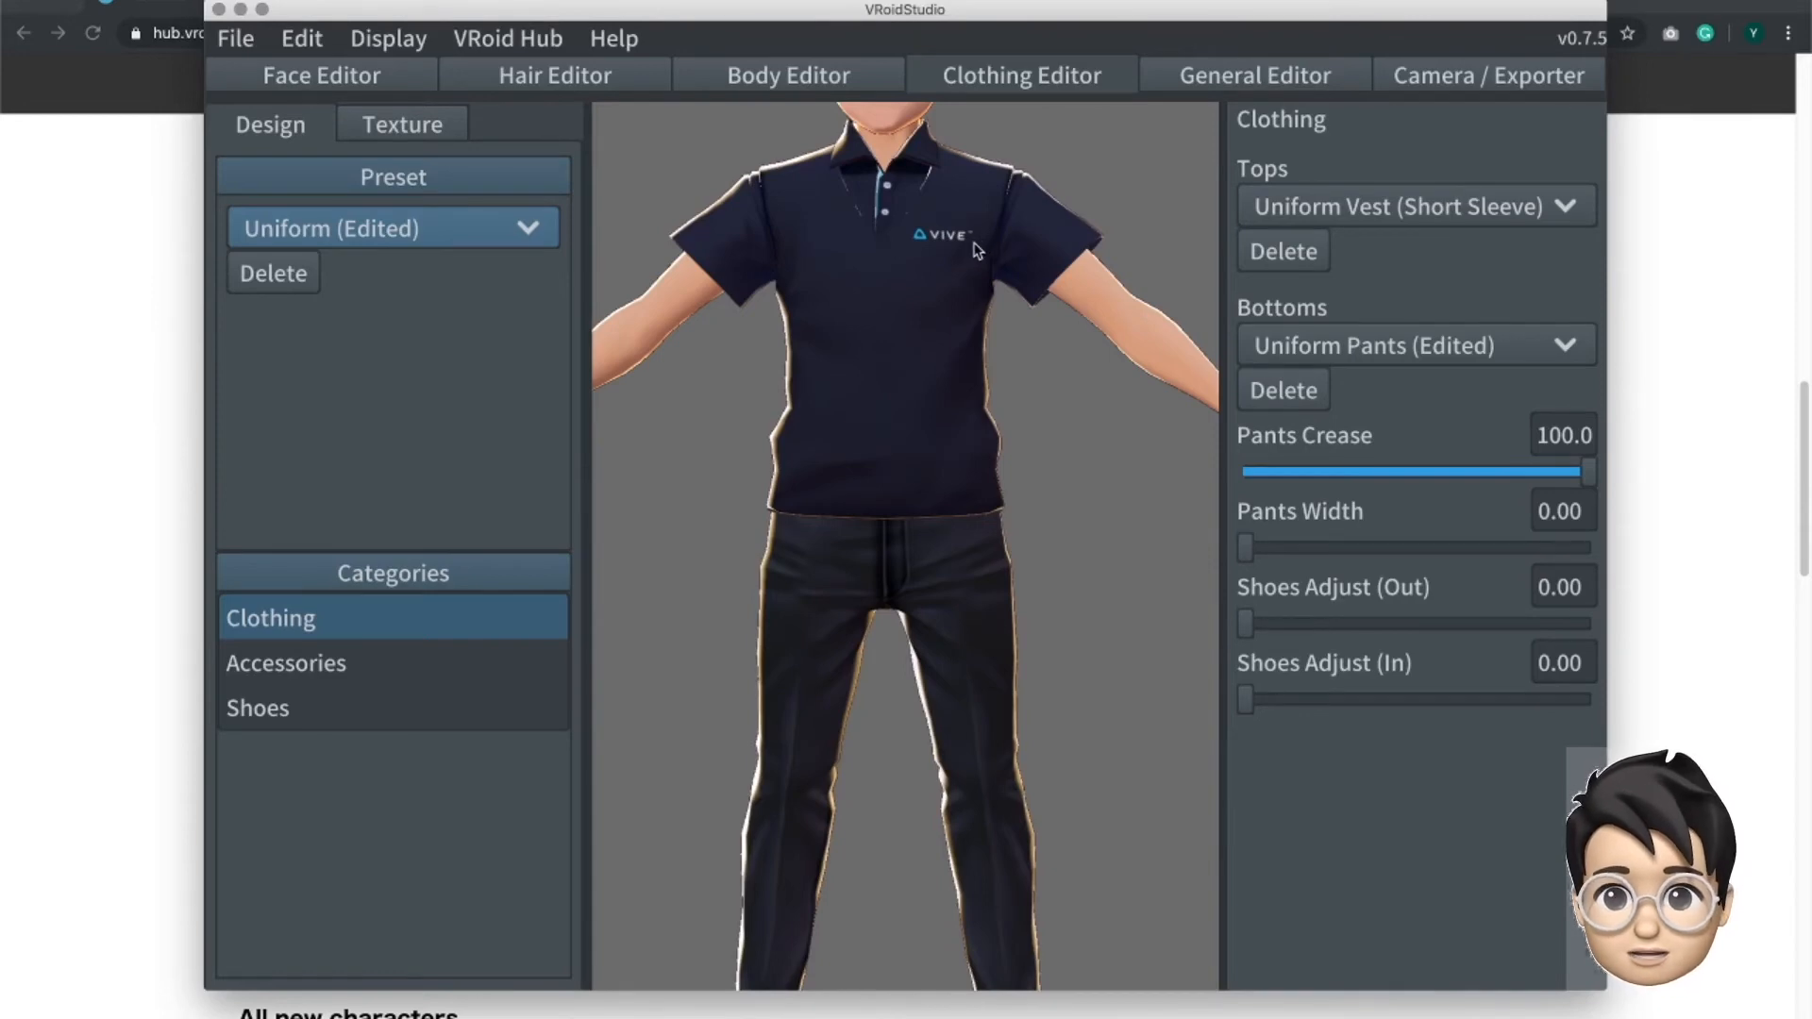
scroll(980, 250, "up", 2)
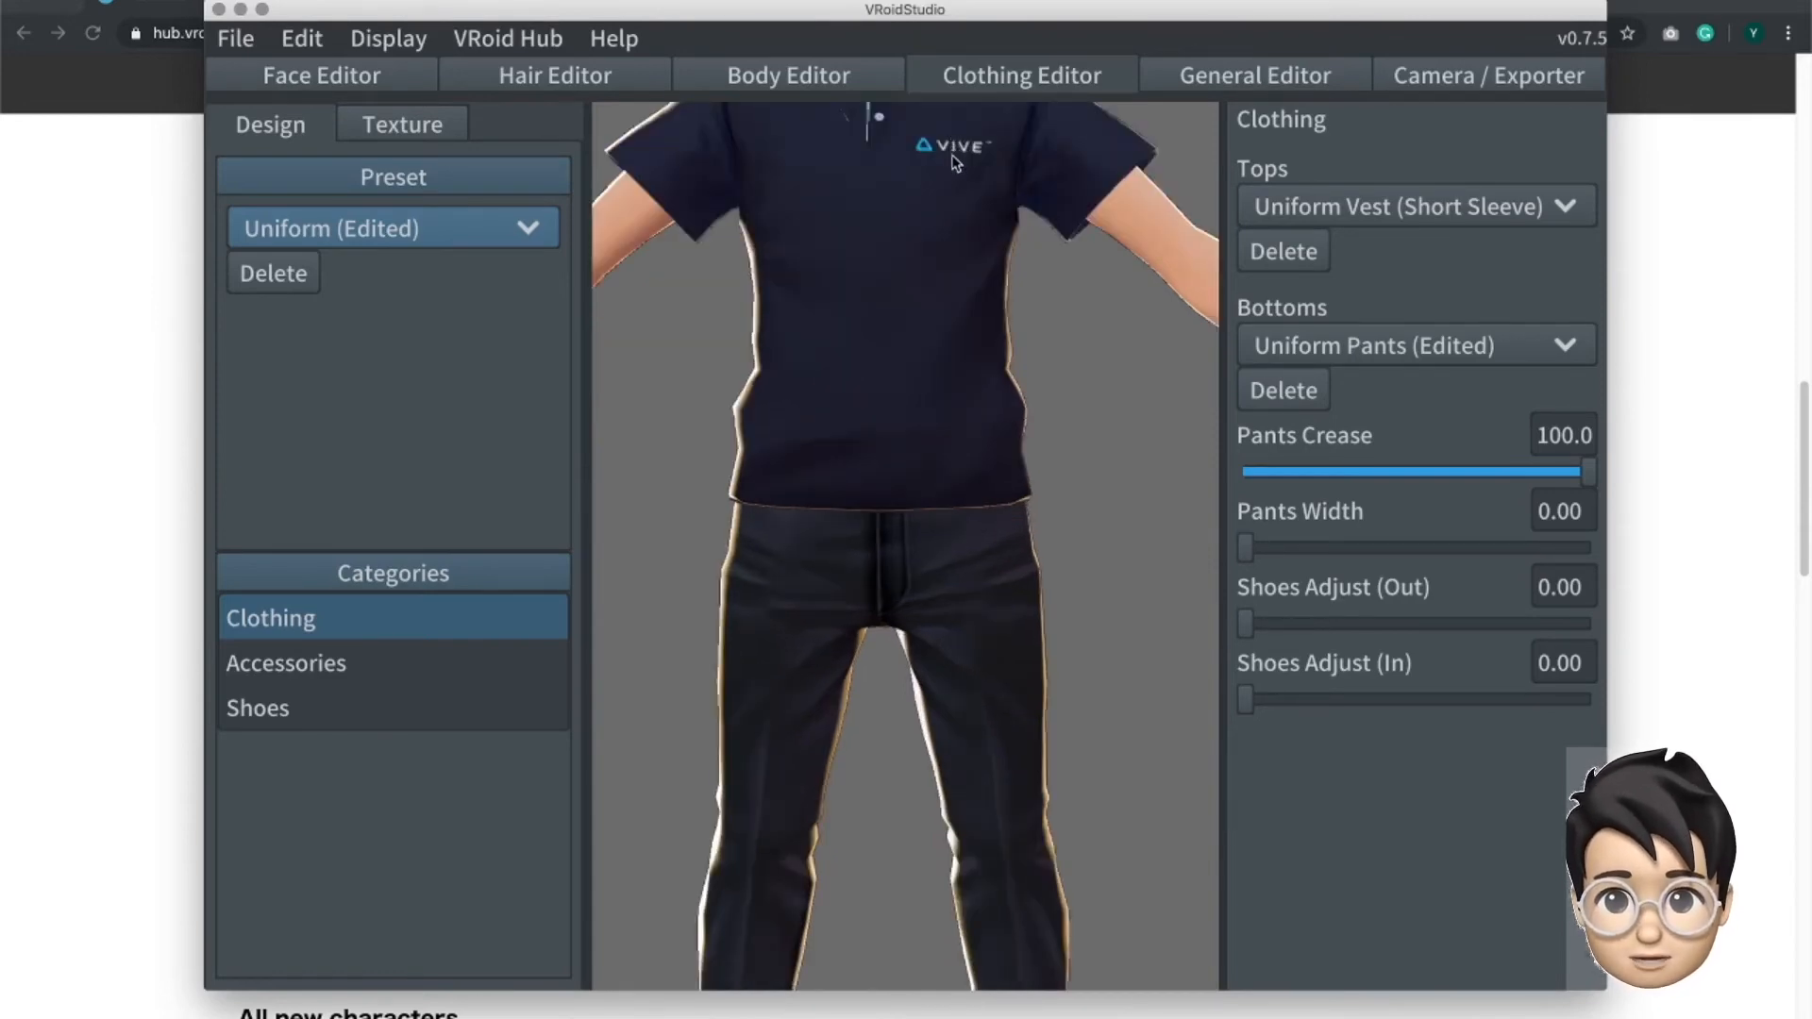
right_click_drag(959, 218, 935, 178)
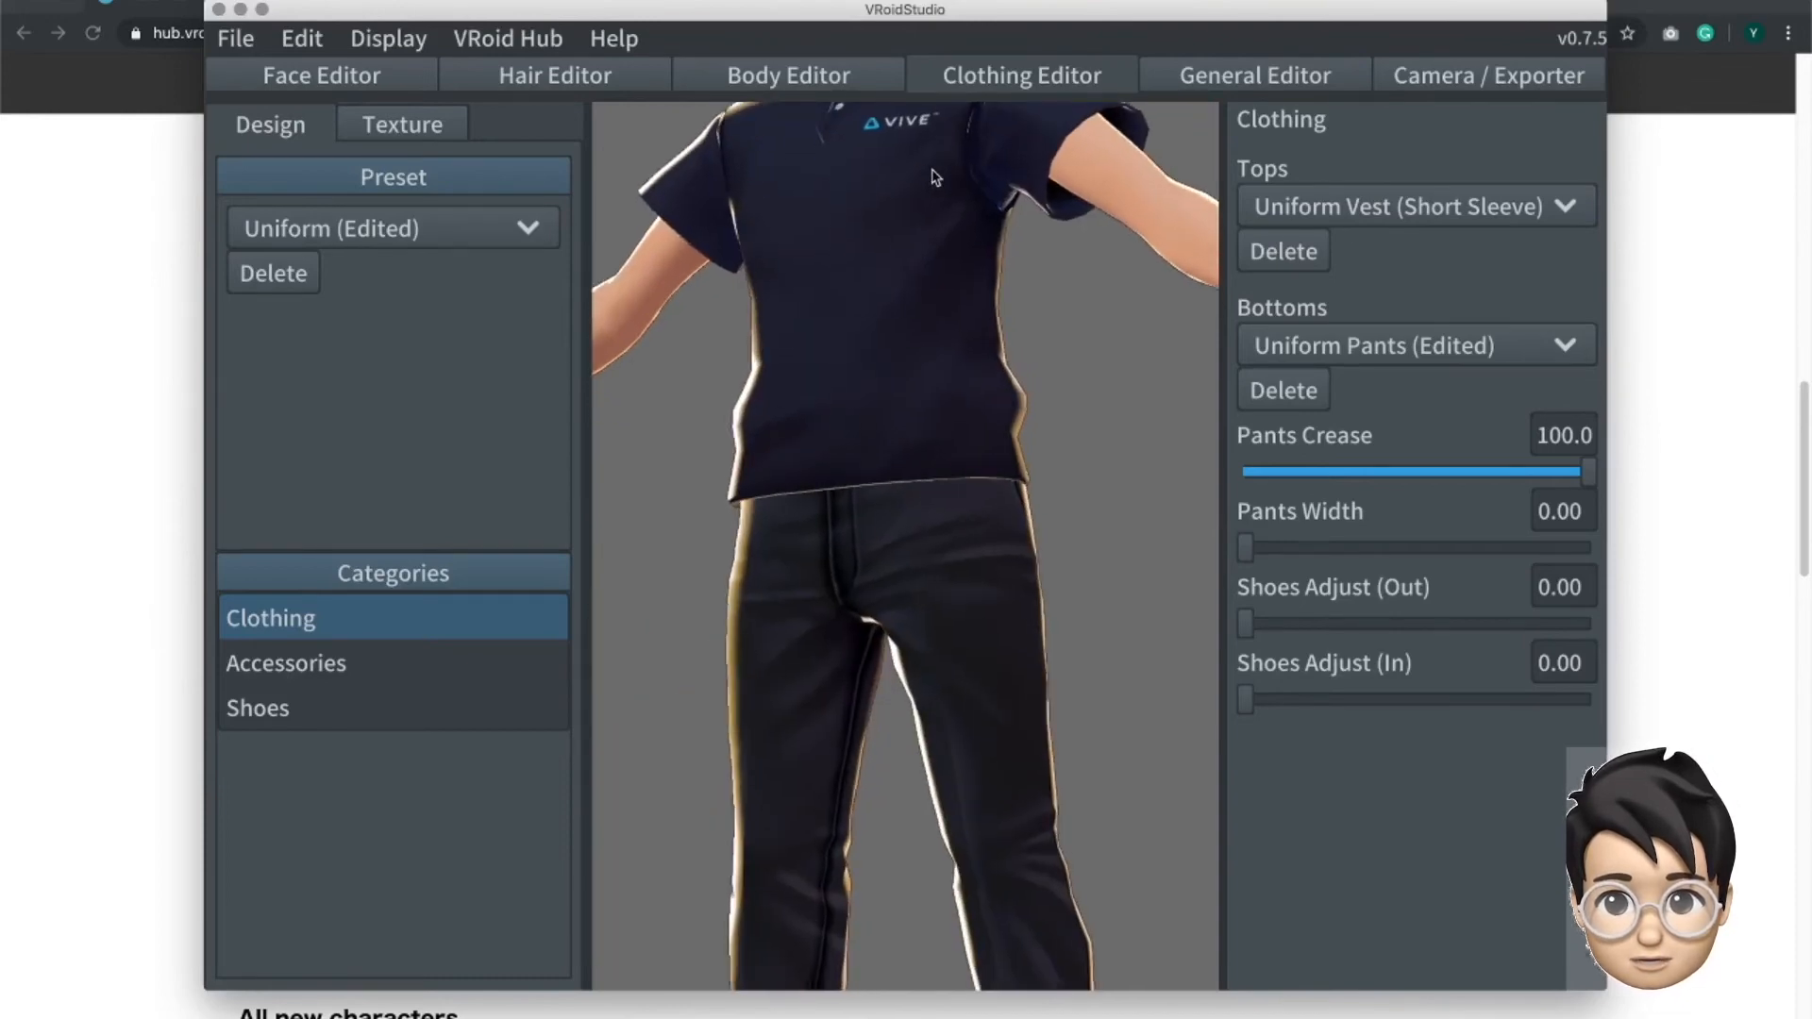
middle_click_drag(946, 225, 940, 295)
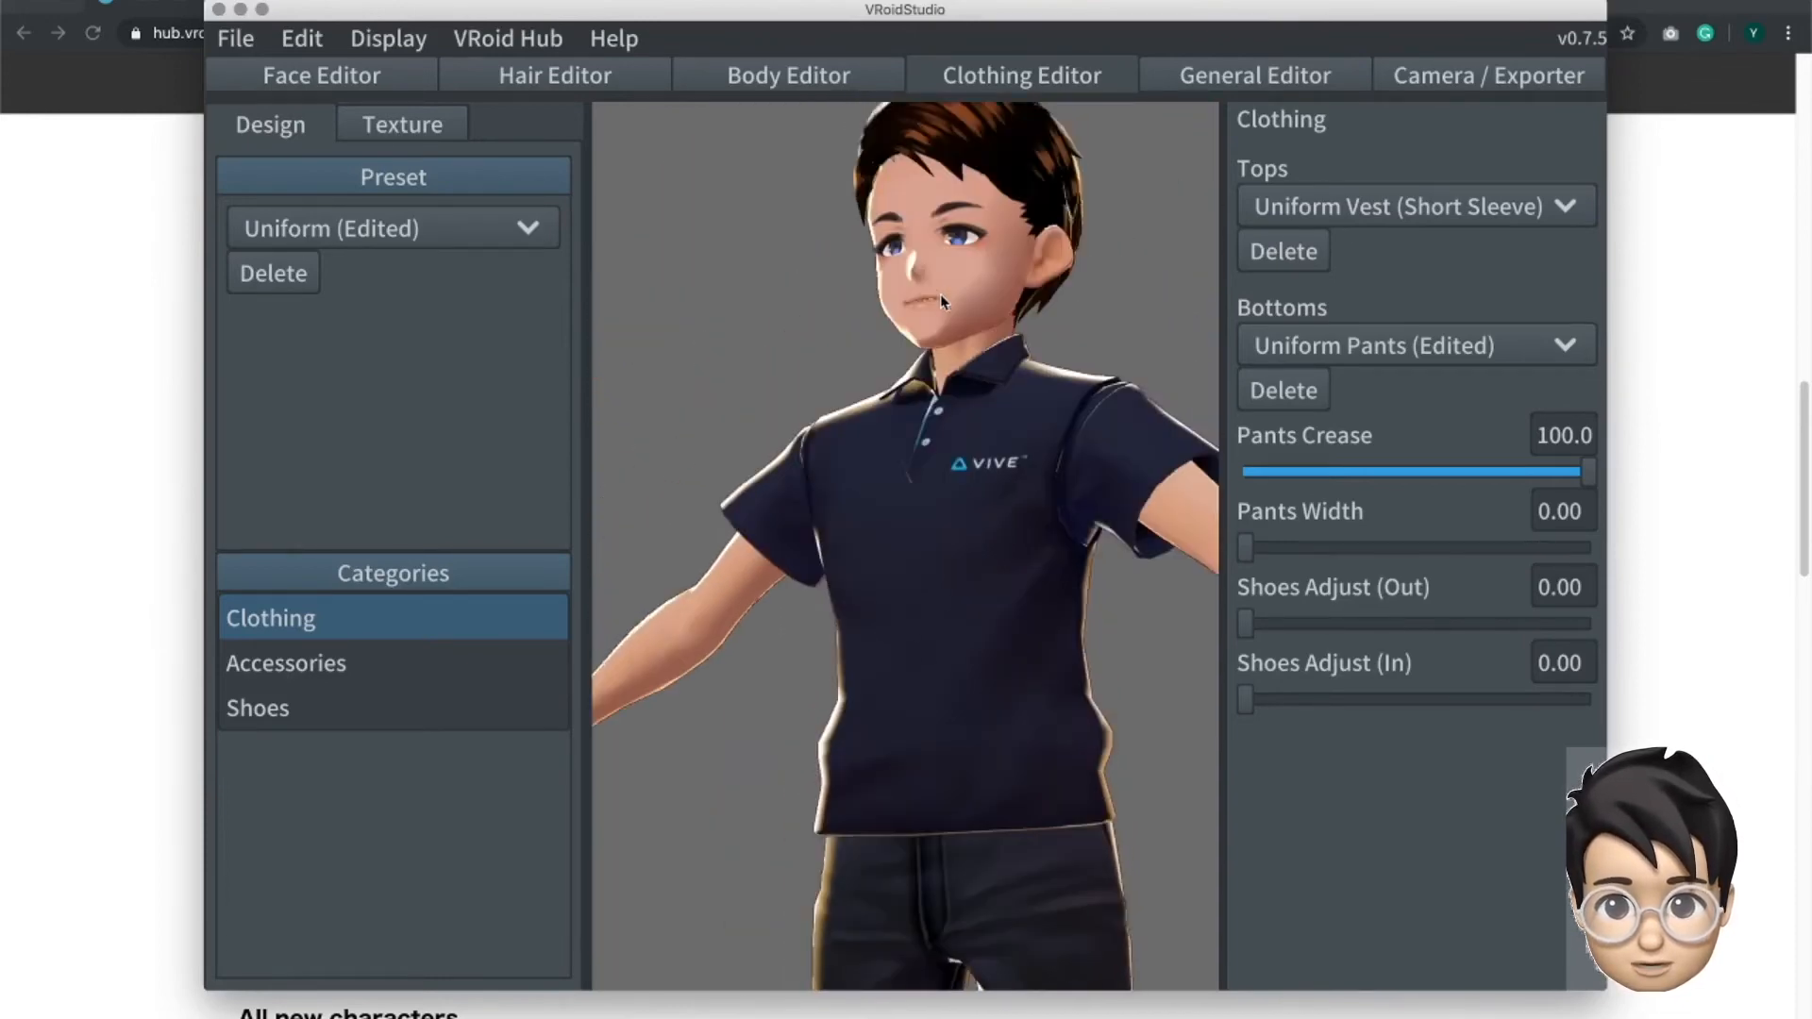
scroll(975, 615, "up", 2)
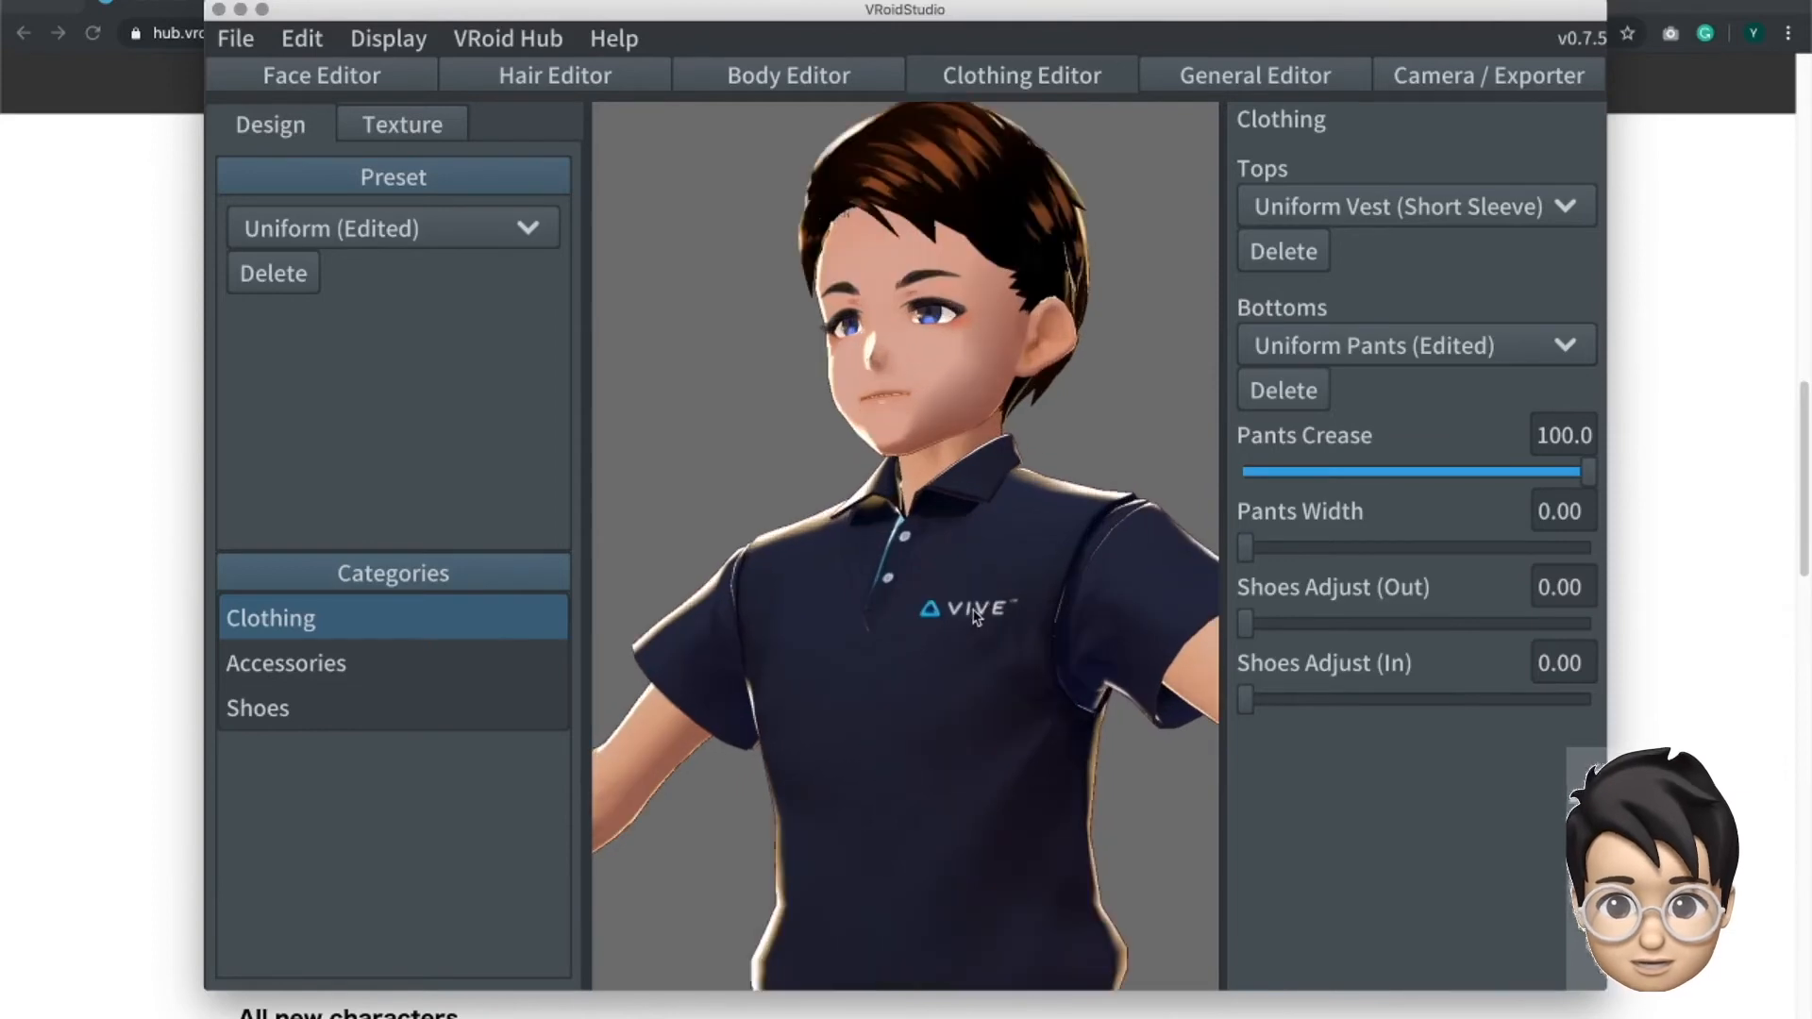
scroll(975, 615, "up", 2)
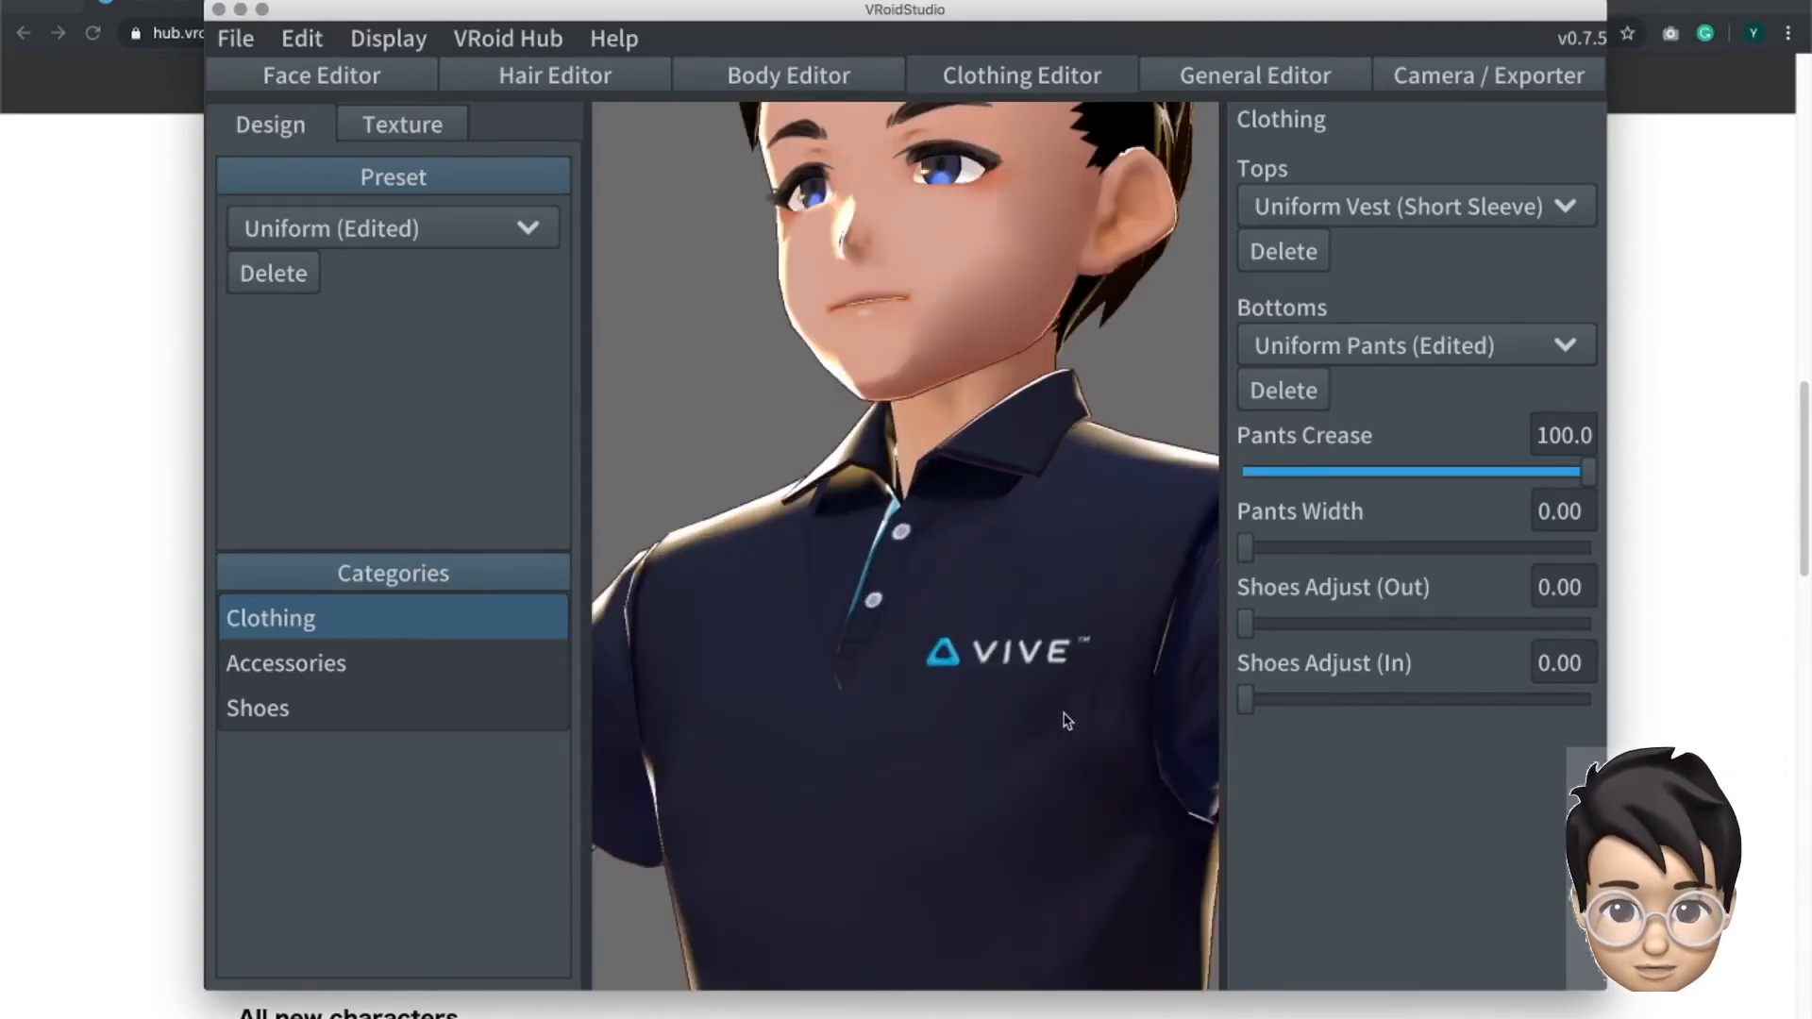
- Show the Layer texture of Uniform Vest (Short Sleeve) and compare its collar and logo artwork with the avatar
left_click(408, 127)
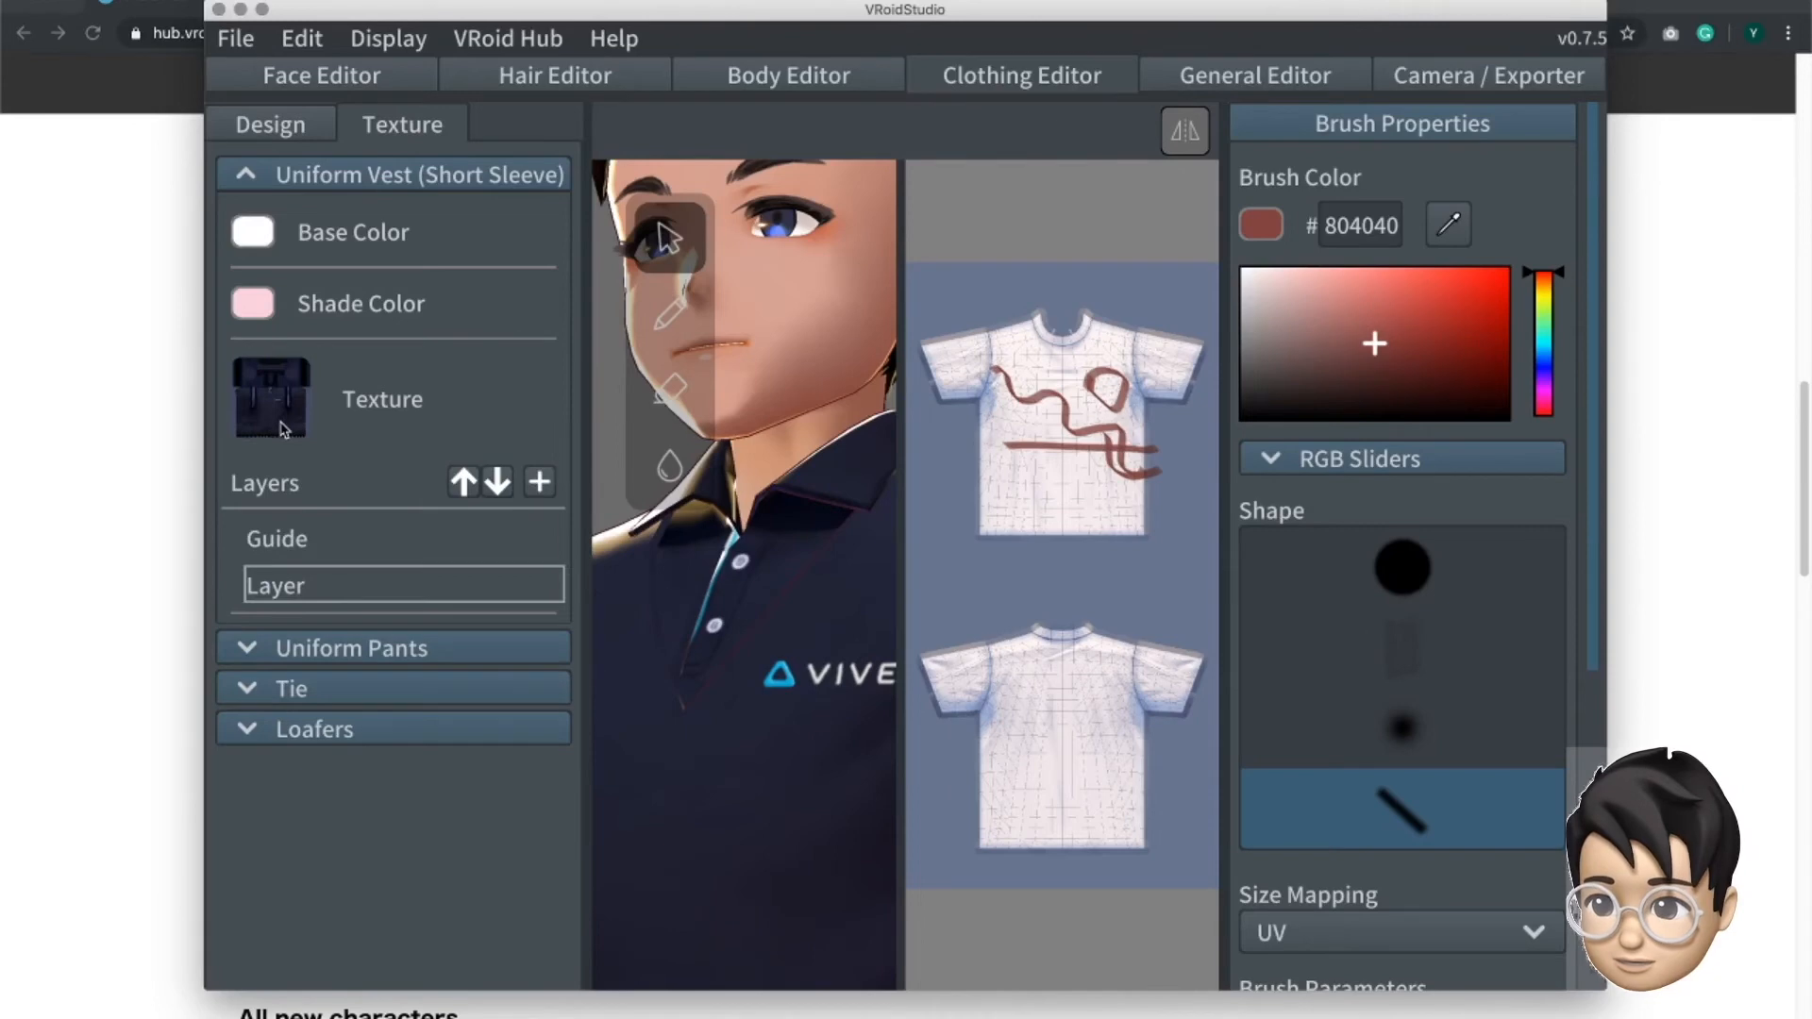
left_click(300, 597)
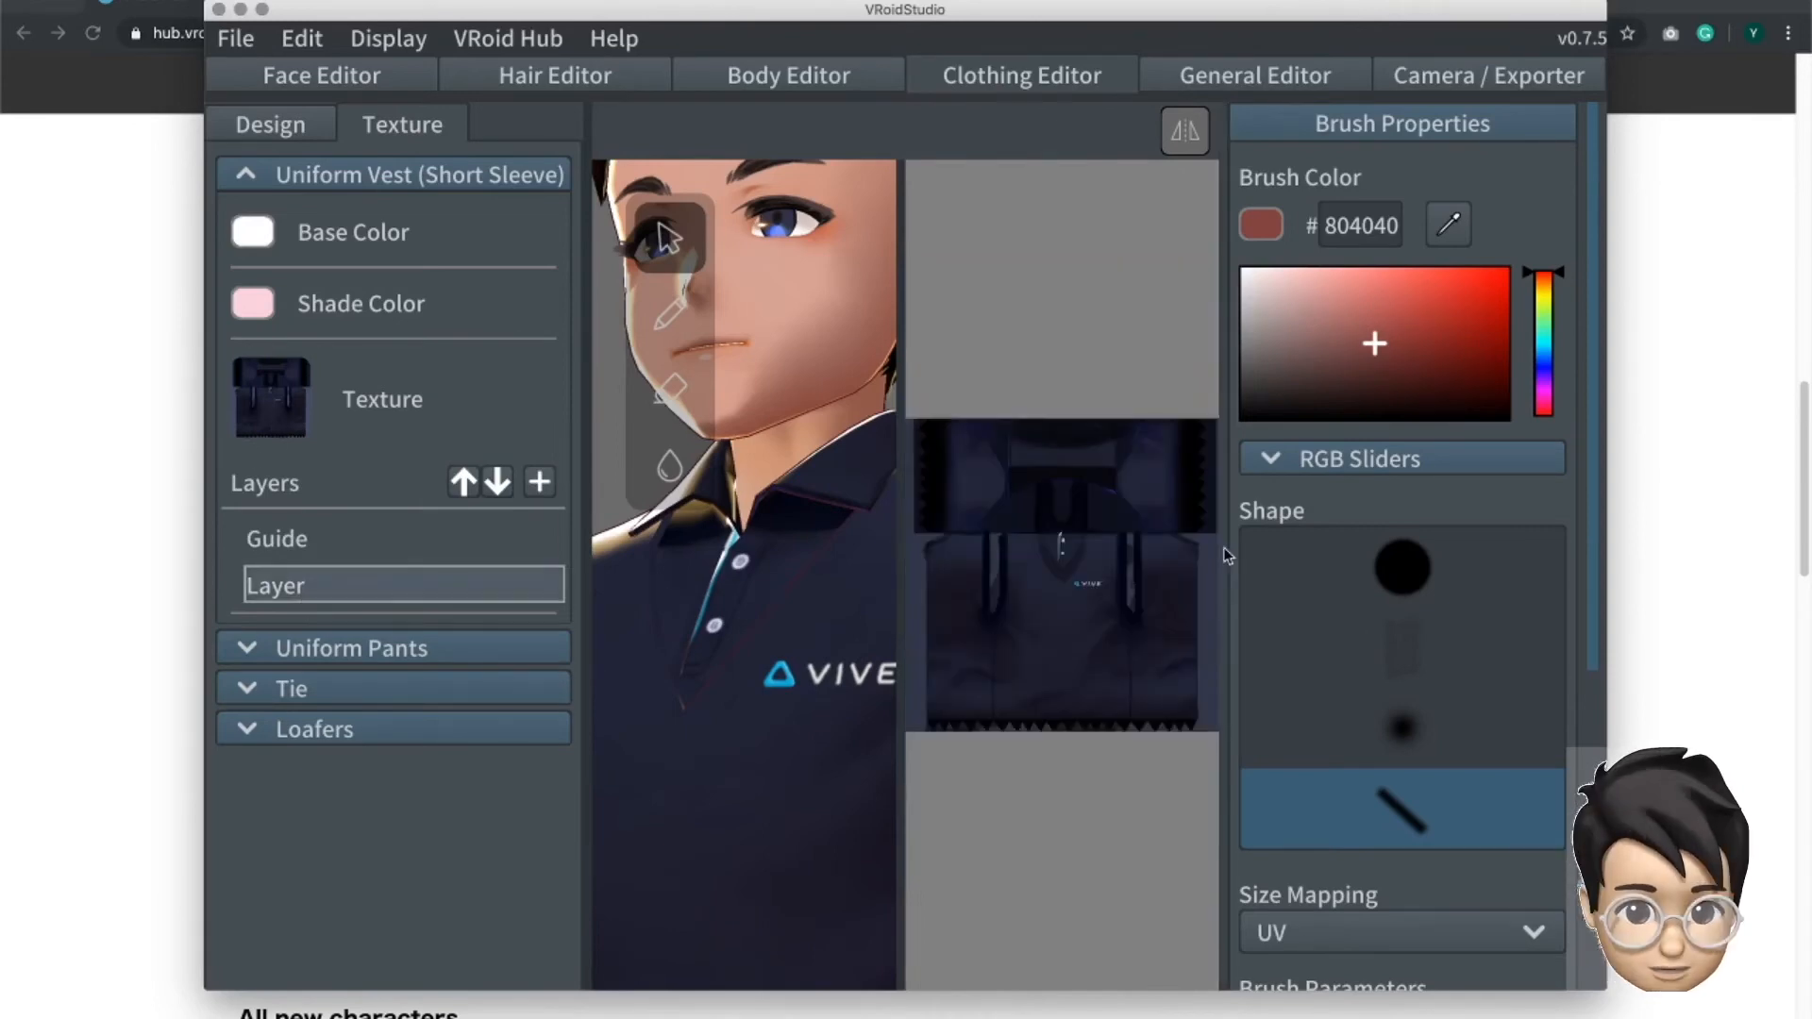
mouse_move(1226, 552)
left_mouse_down()
mouse_move(1300, 550)
mouse_move(1218, 562)
left_mouse_up()
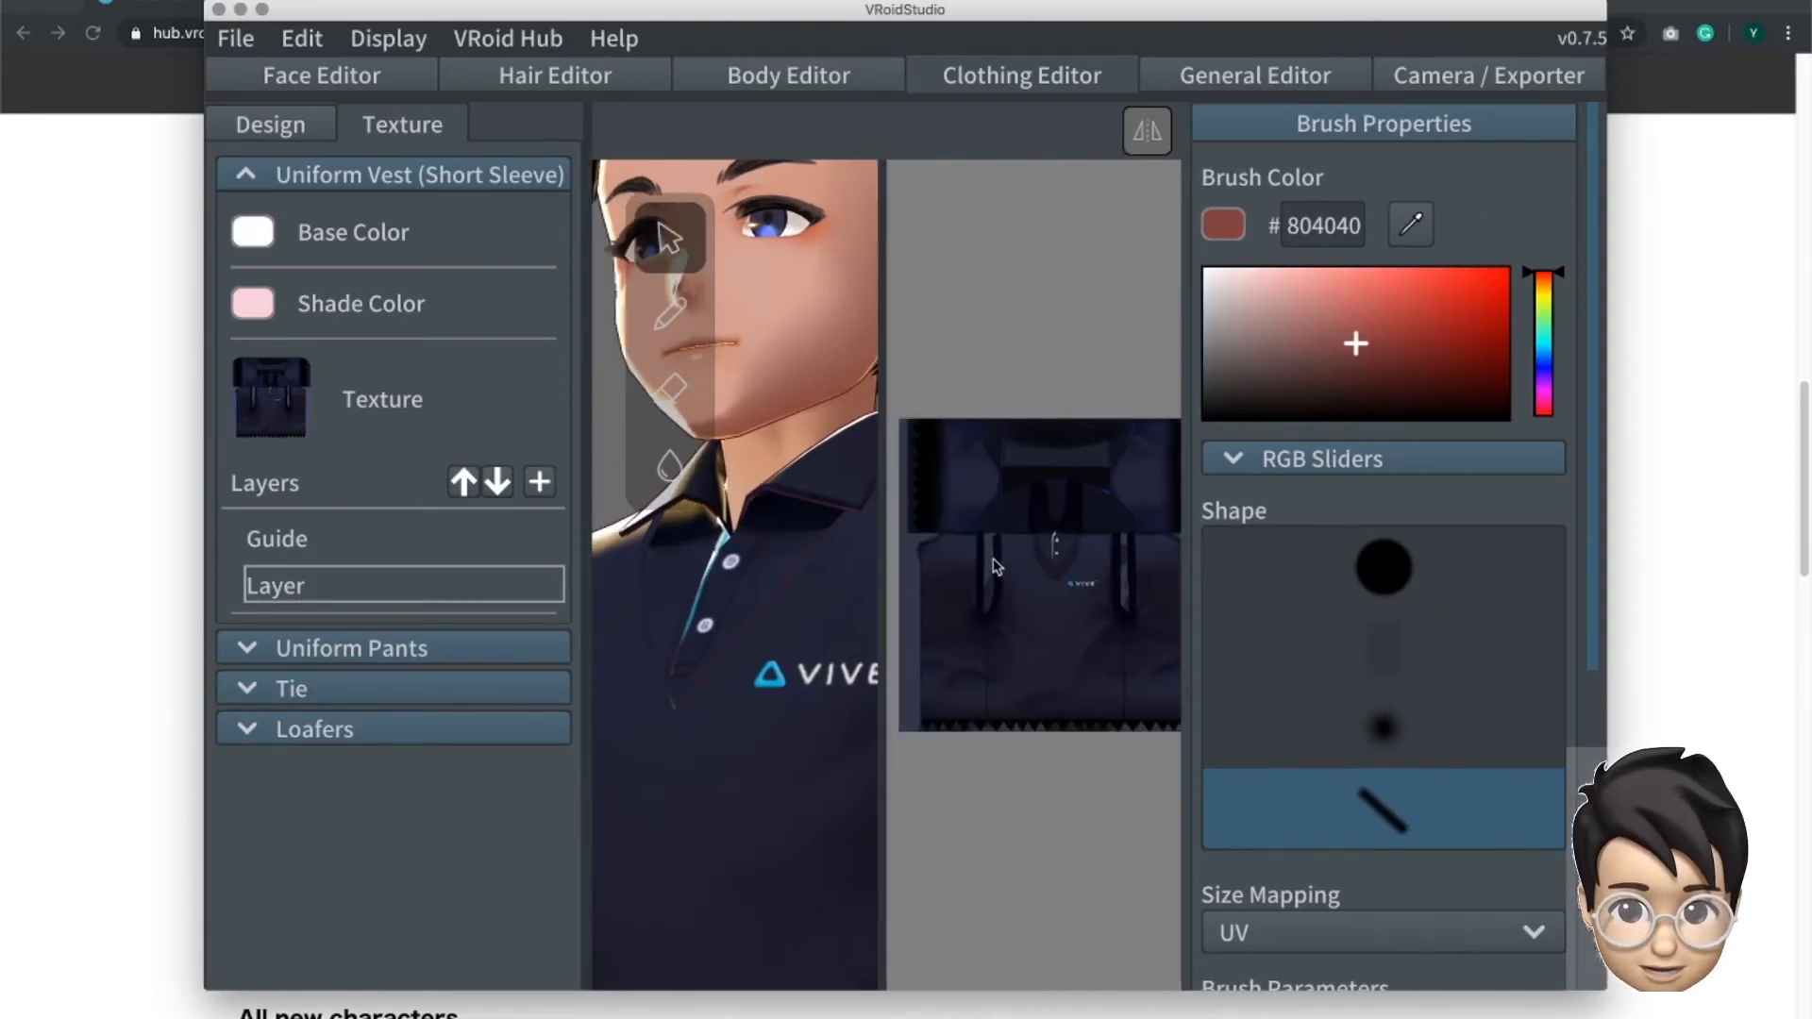
left_click_drag(884, 590, 857, 612)
left_click_drag(1225, 671, 1340, 685)
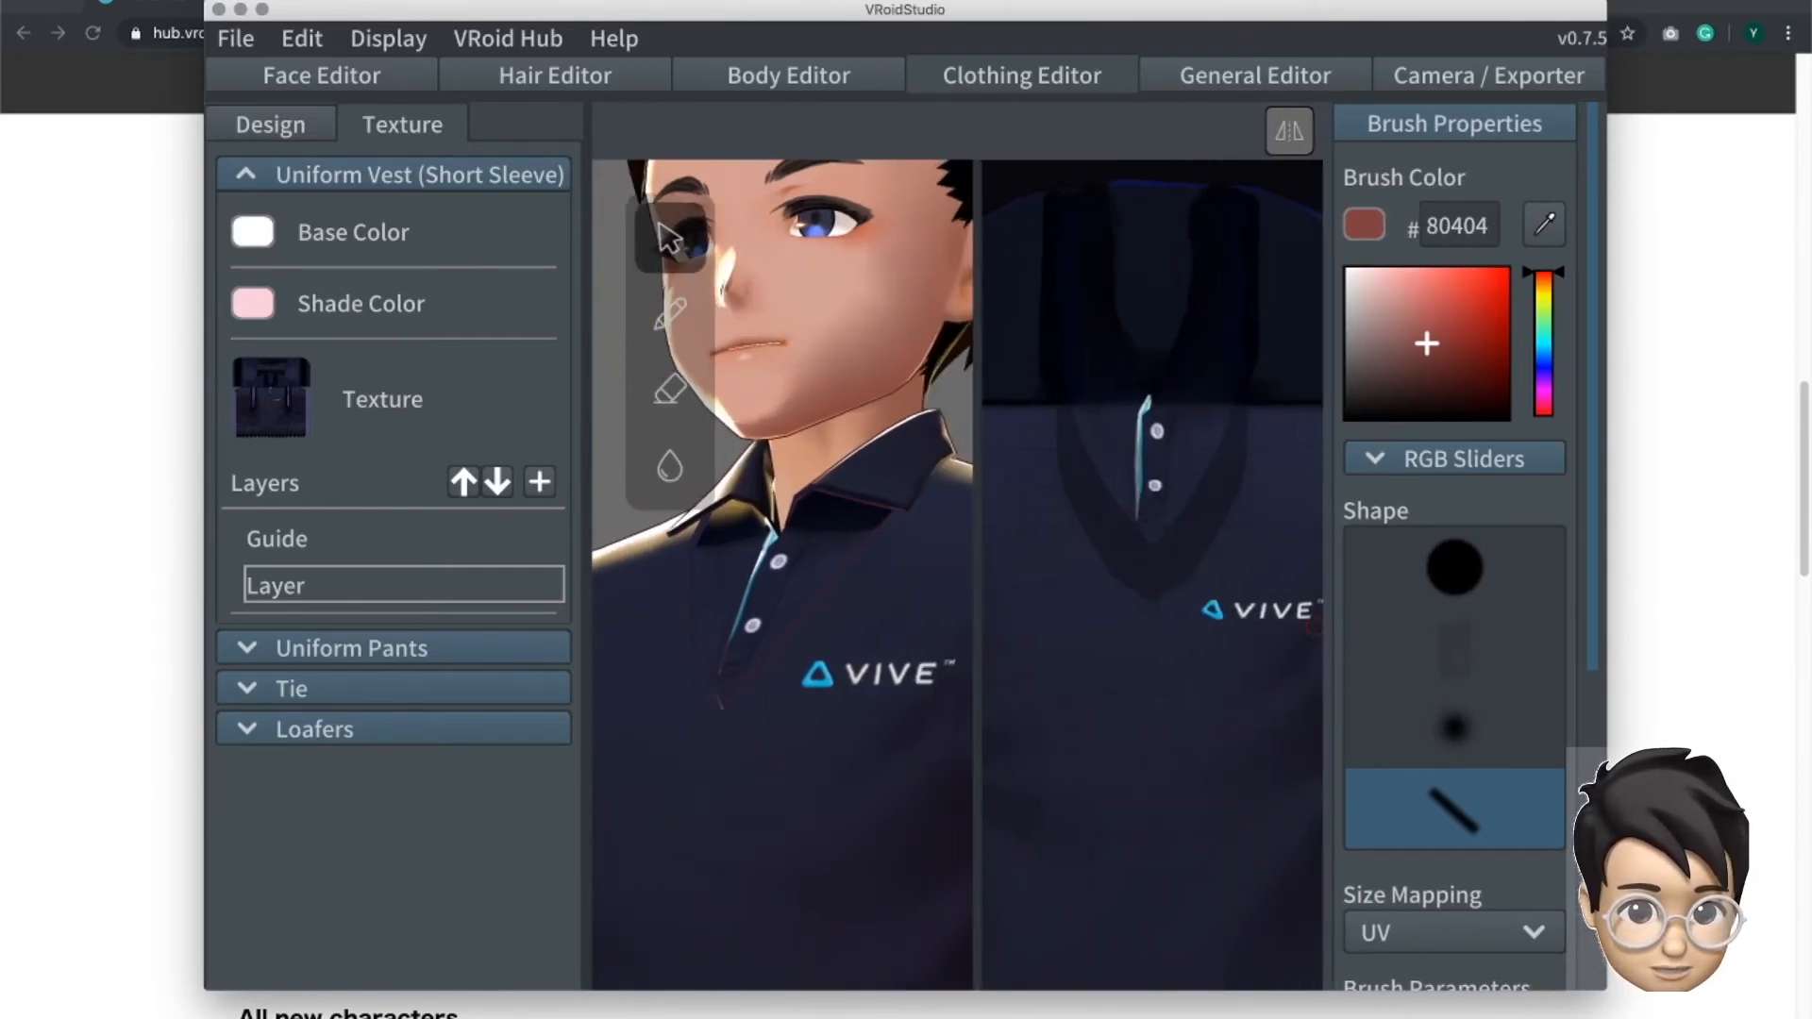
scroll(1298, 625, "up", 1)
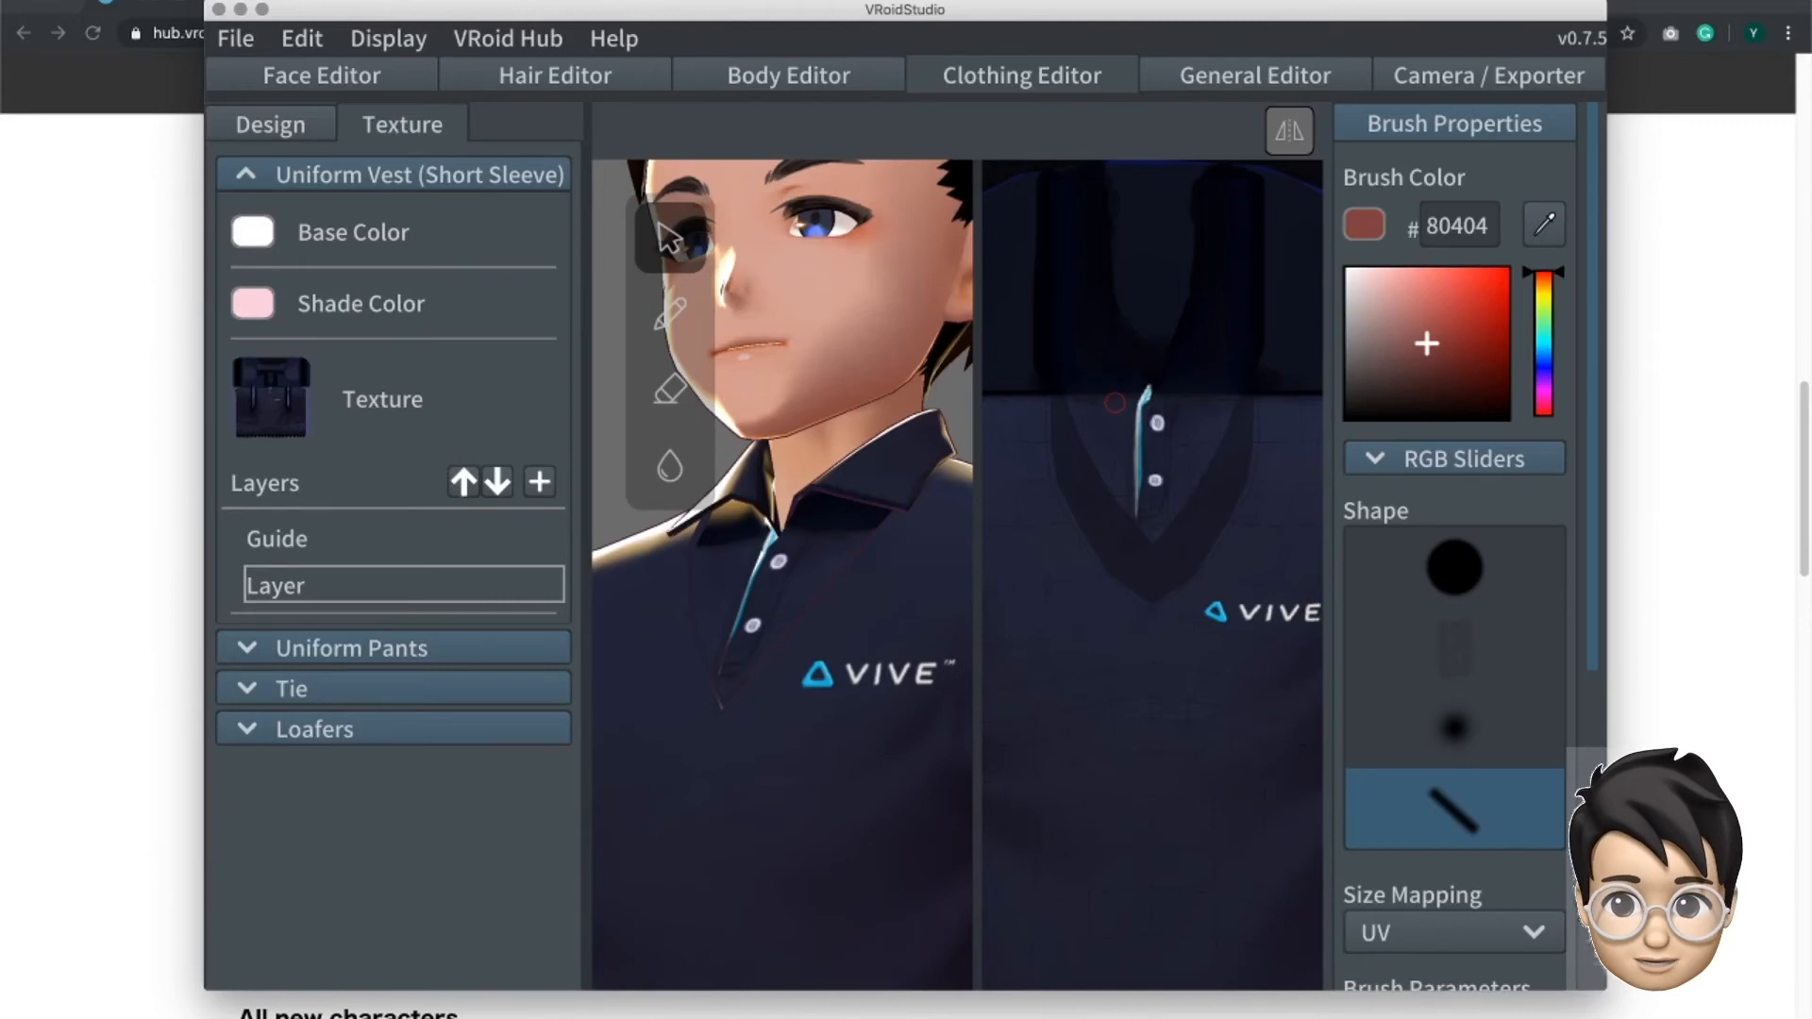
scroll(918, 464, "down", 5)
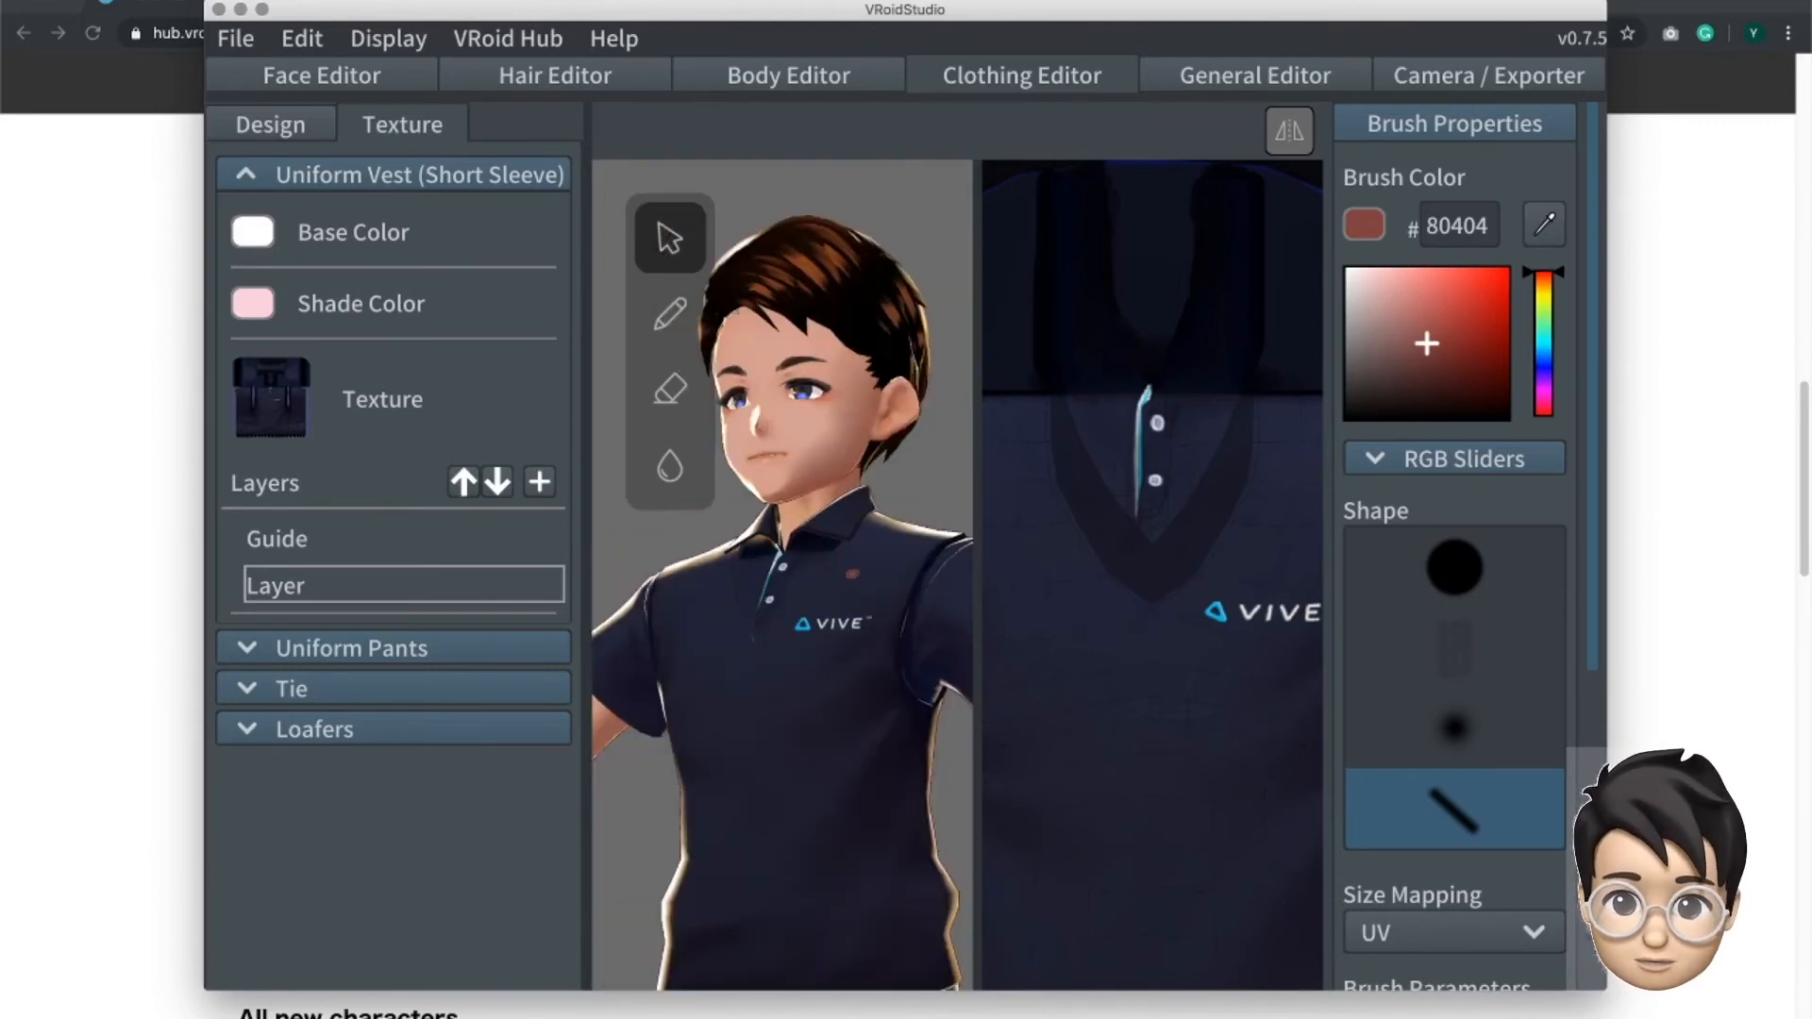
scroll(810, 823, "down", 3)
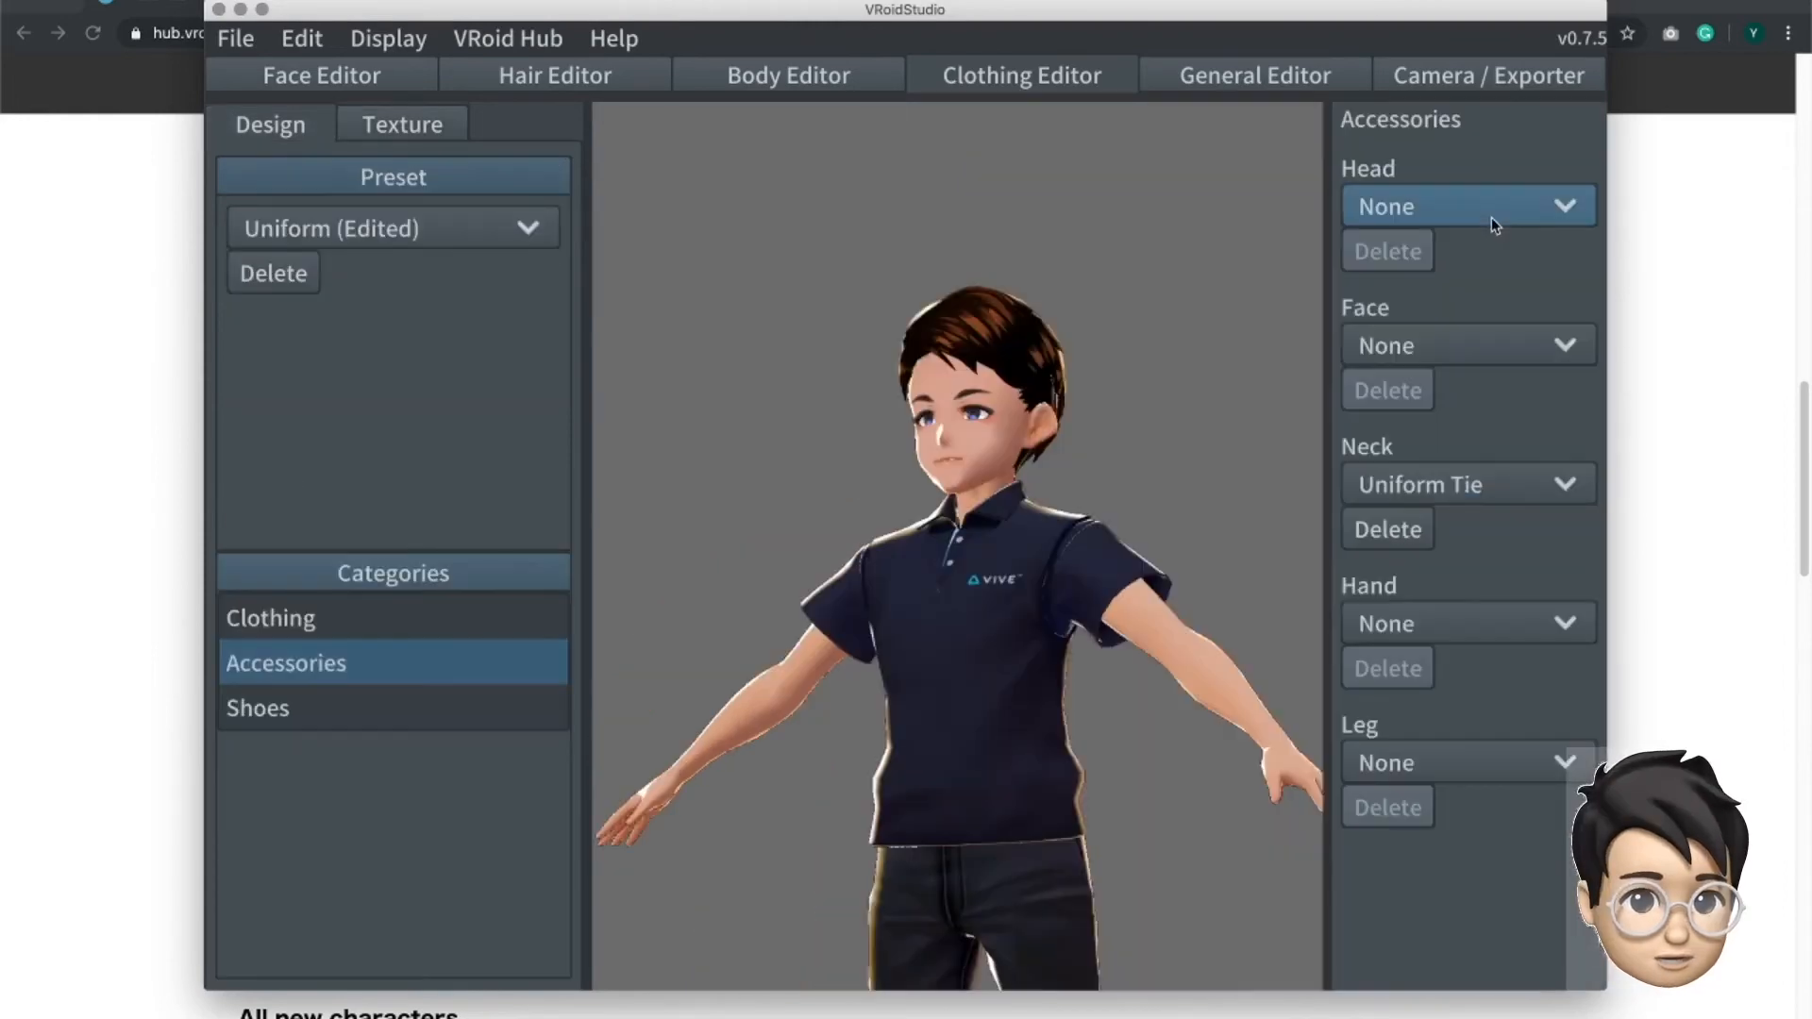
- Look through the accessory options in the clothing design settings and set the Neck accessory to None
left_click(1491, 212)
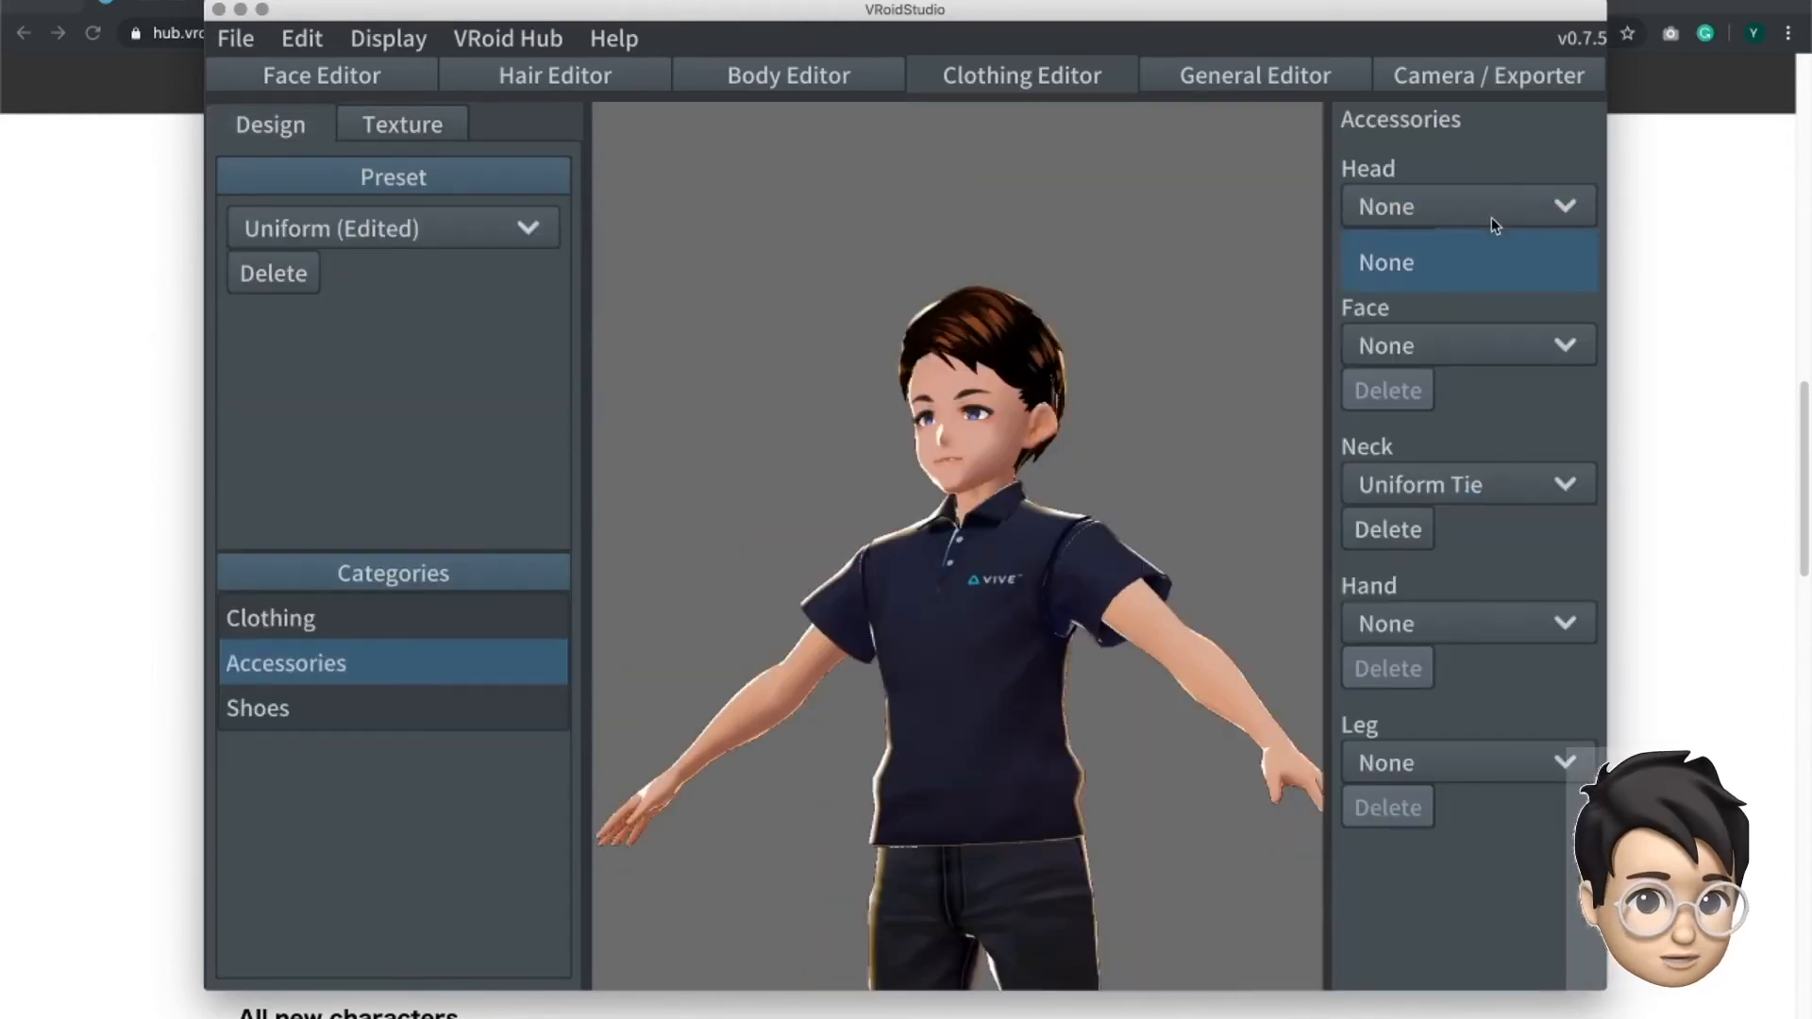
left_click(1510, 359)
left_click(1511, 359)
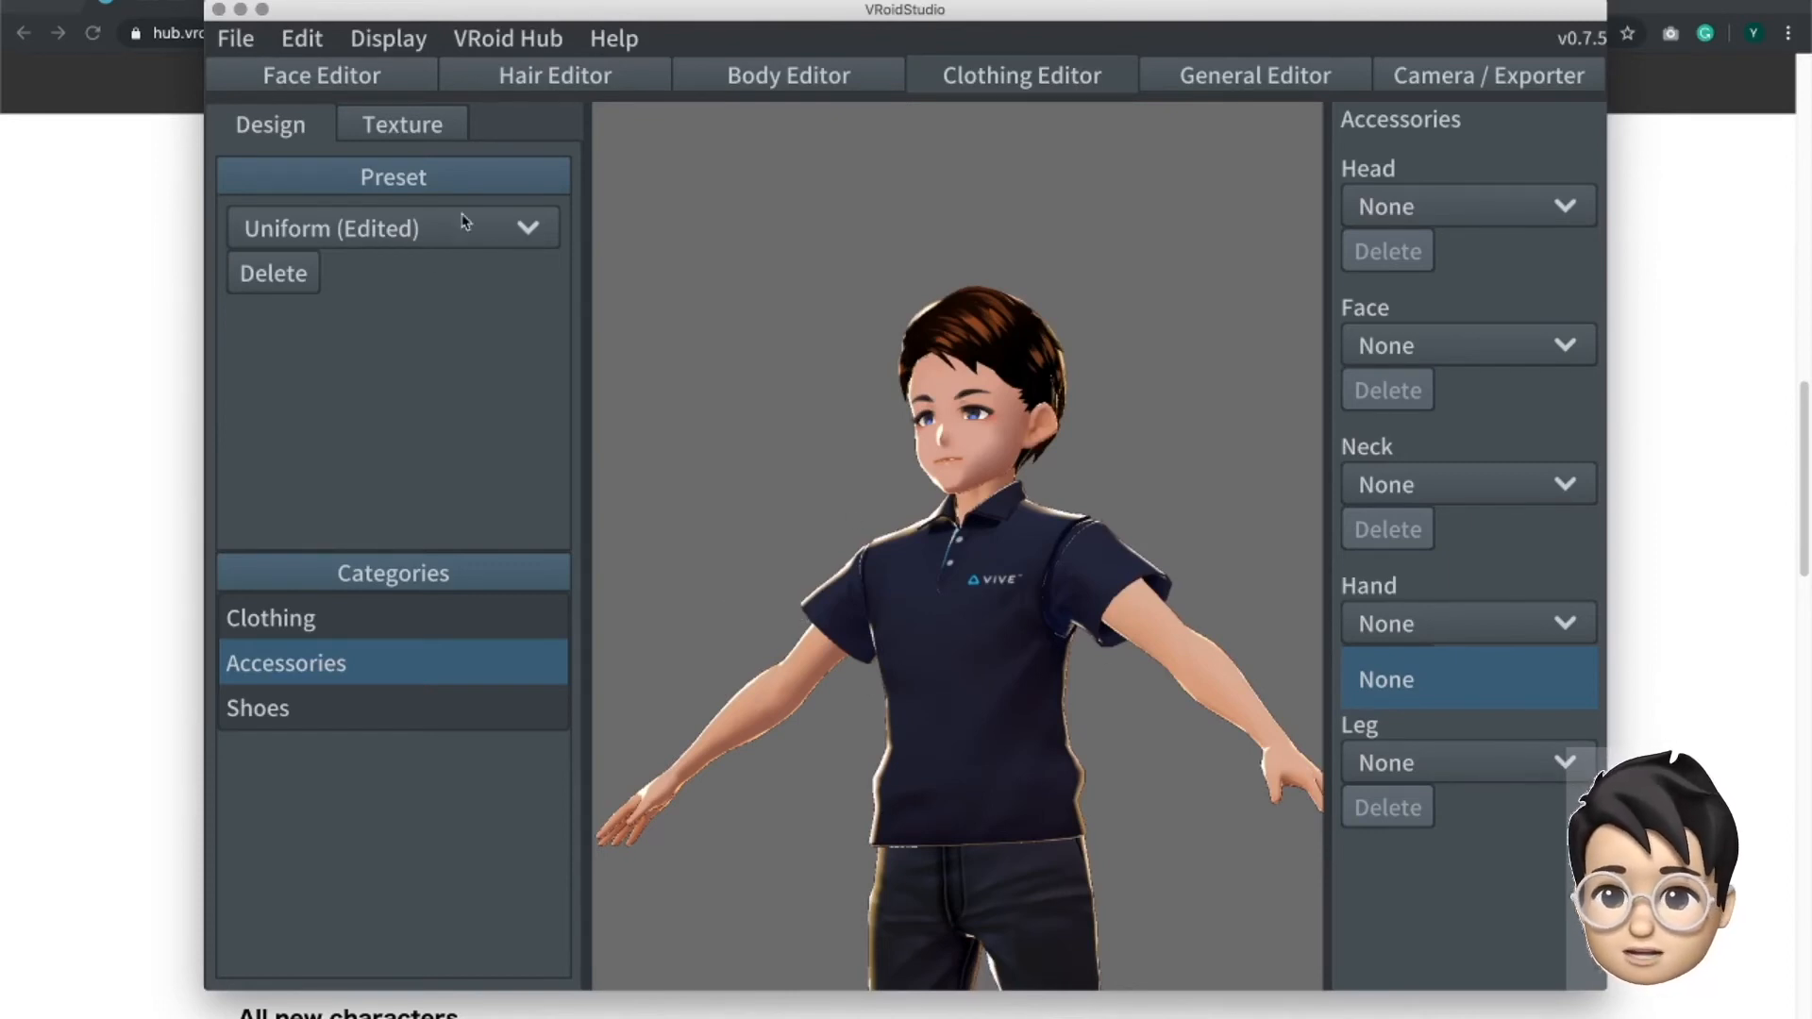
- Try the Onepiece clothing preset on the avatar and view the full outfit
left_click(506, 223)
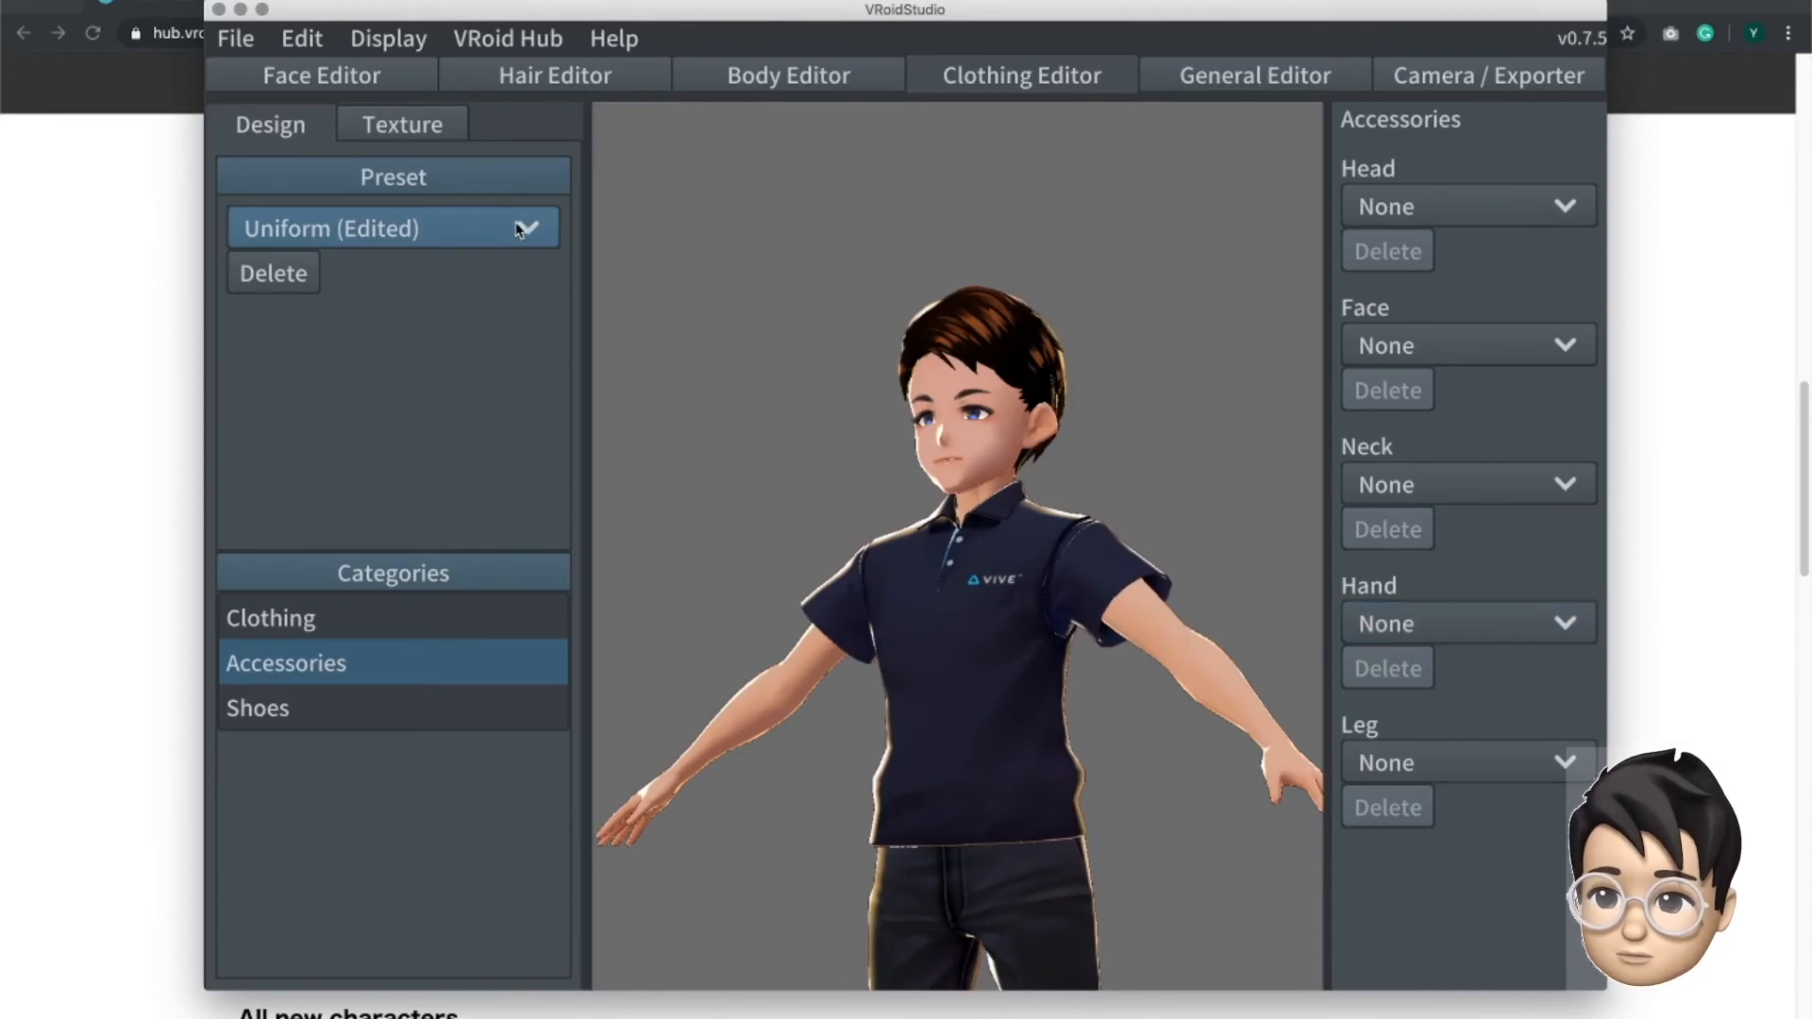
left_click(514, 229)
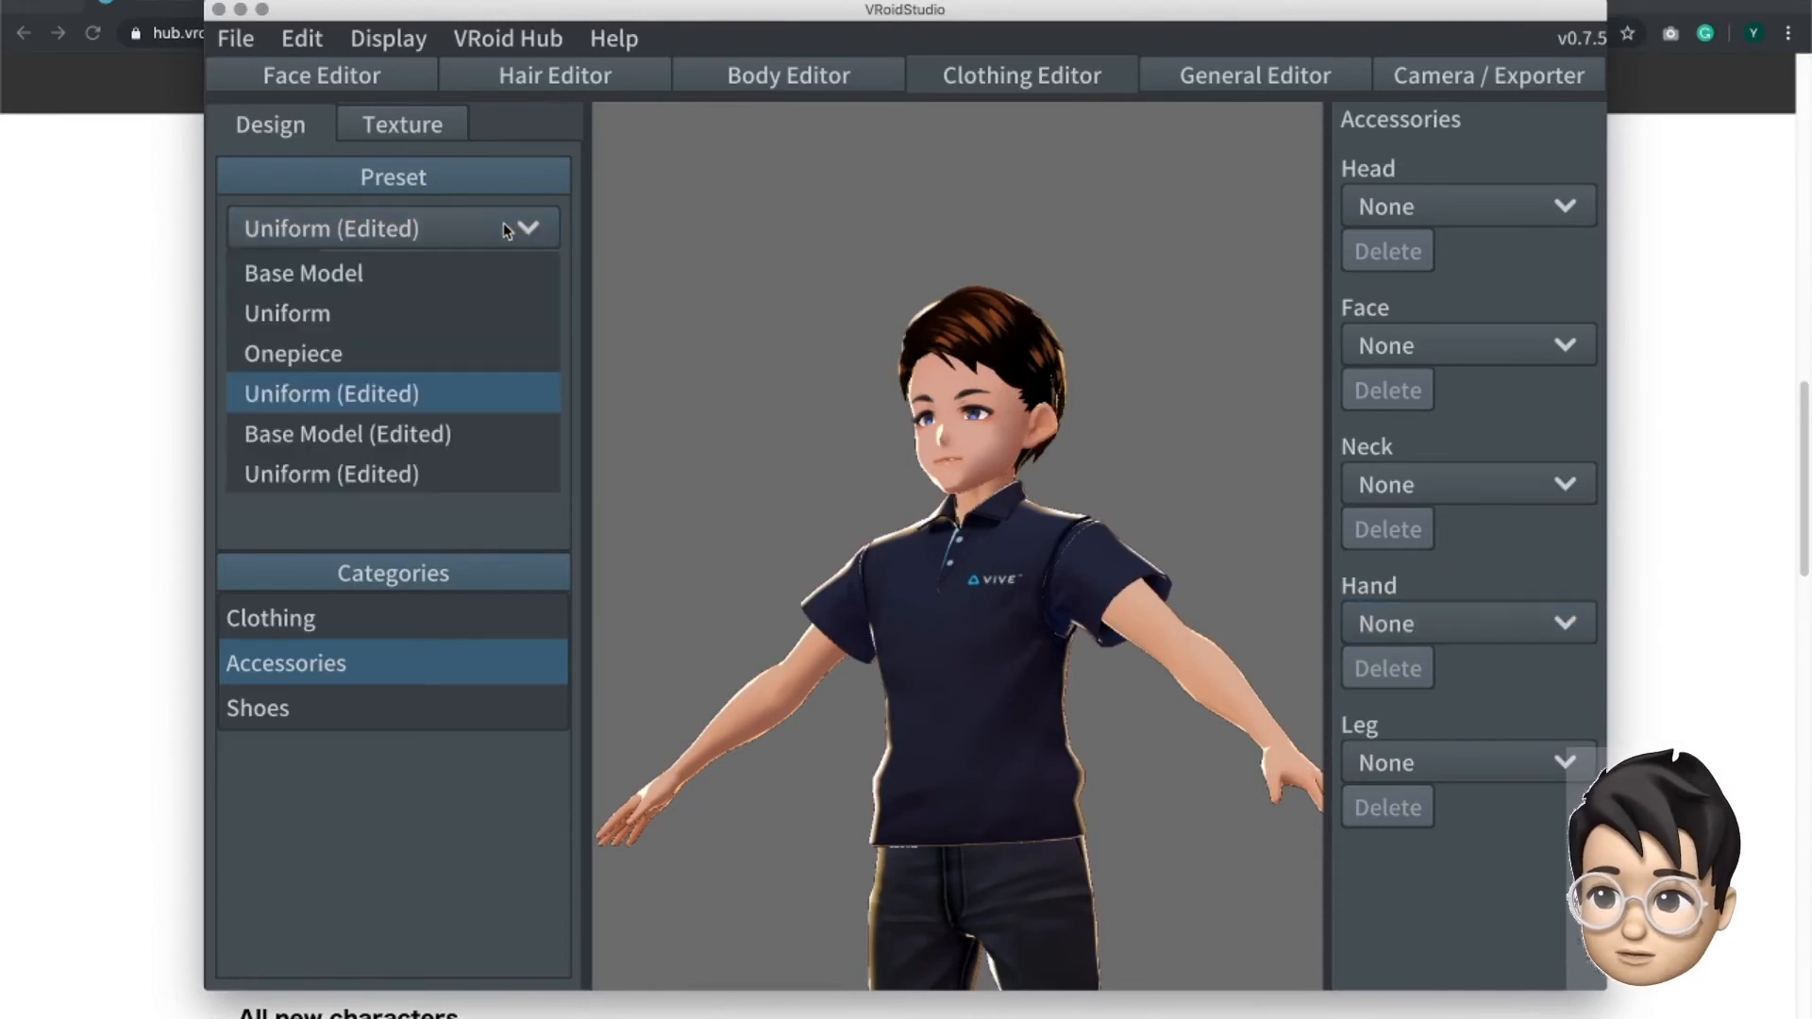
left_click(297, 356)
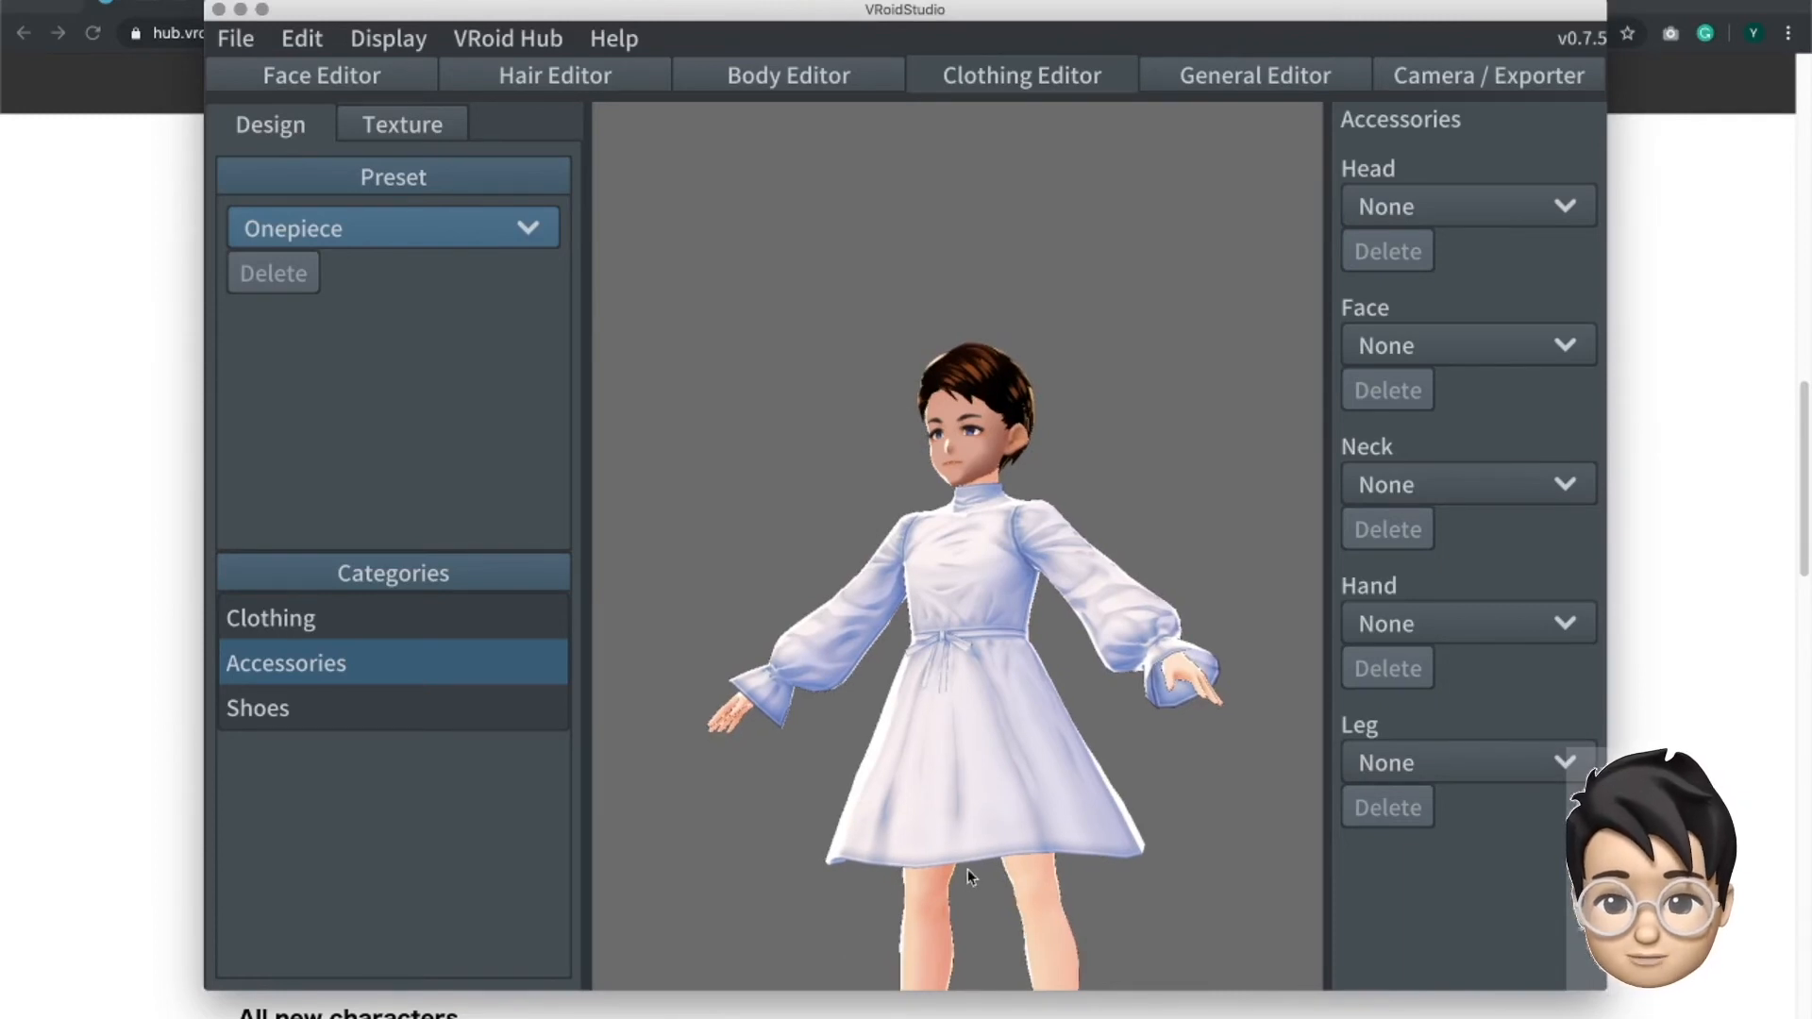
scroll(971, 852, "down", 2)
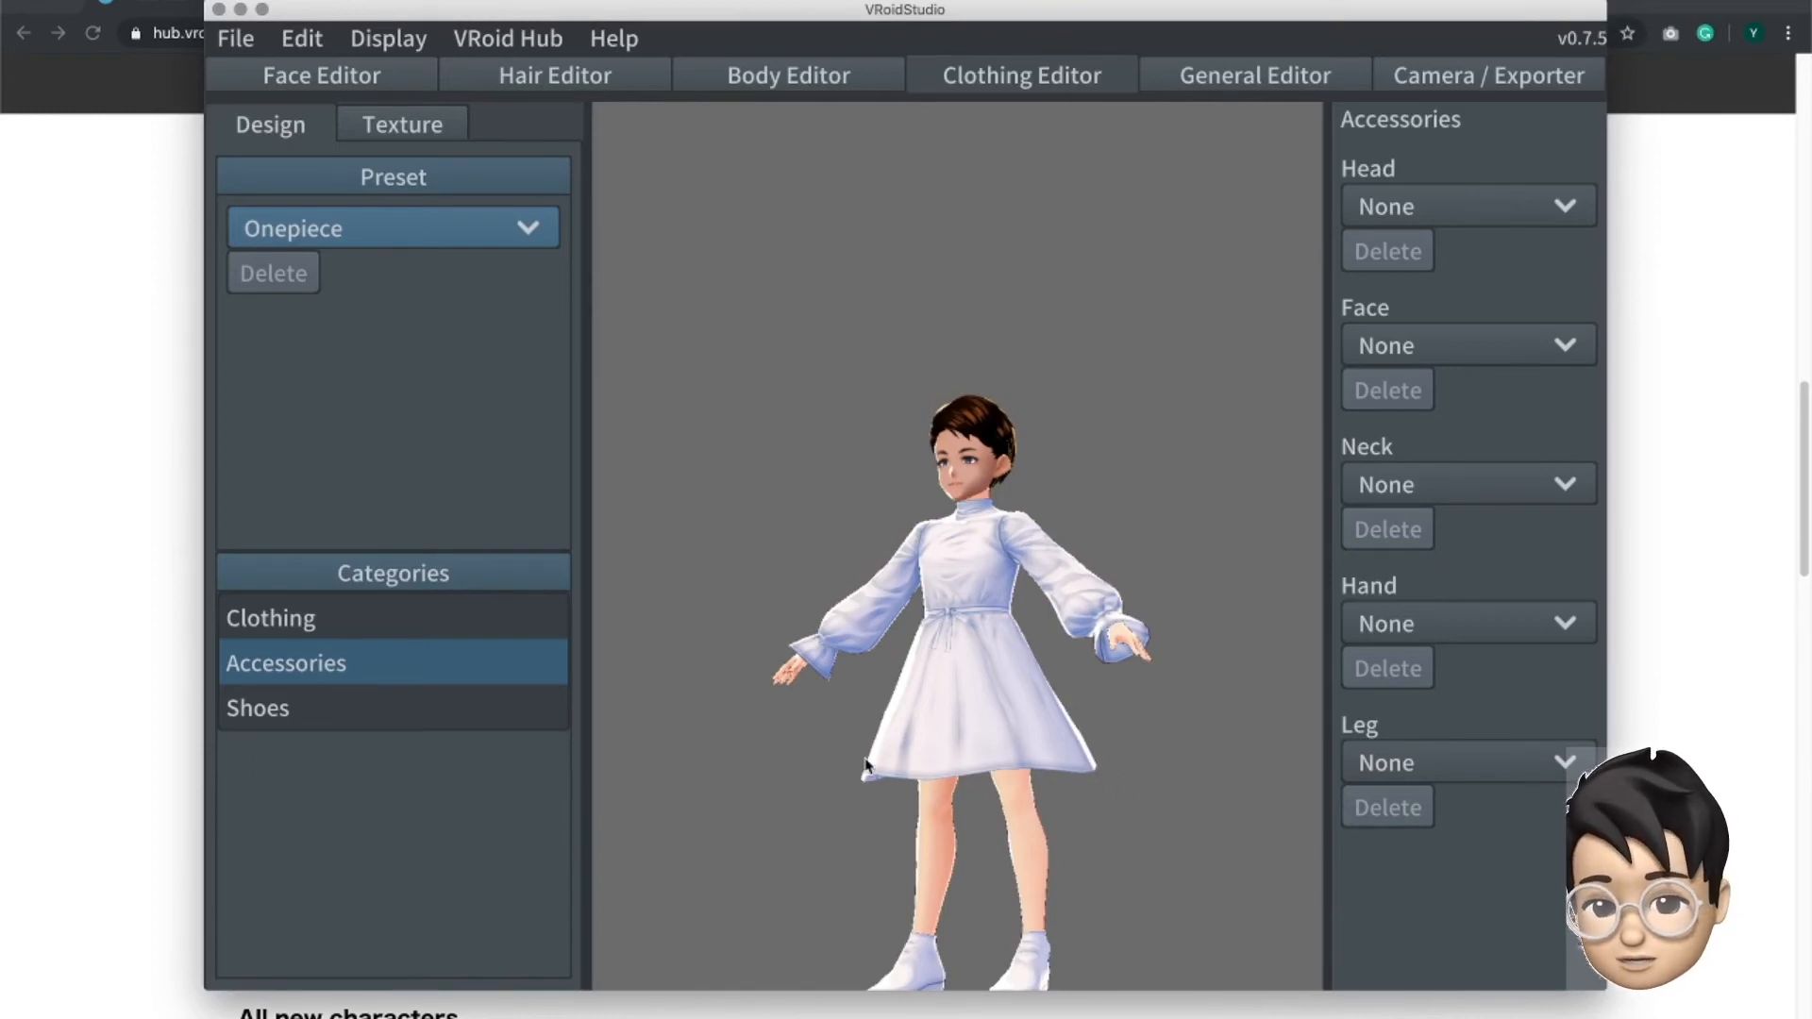
- Switch the clothing preset to Base Model (Edited) and view the avatar's body from a slightly different angle
left_click(378, 228)
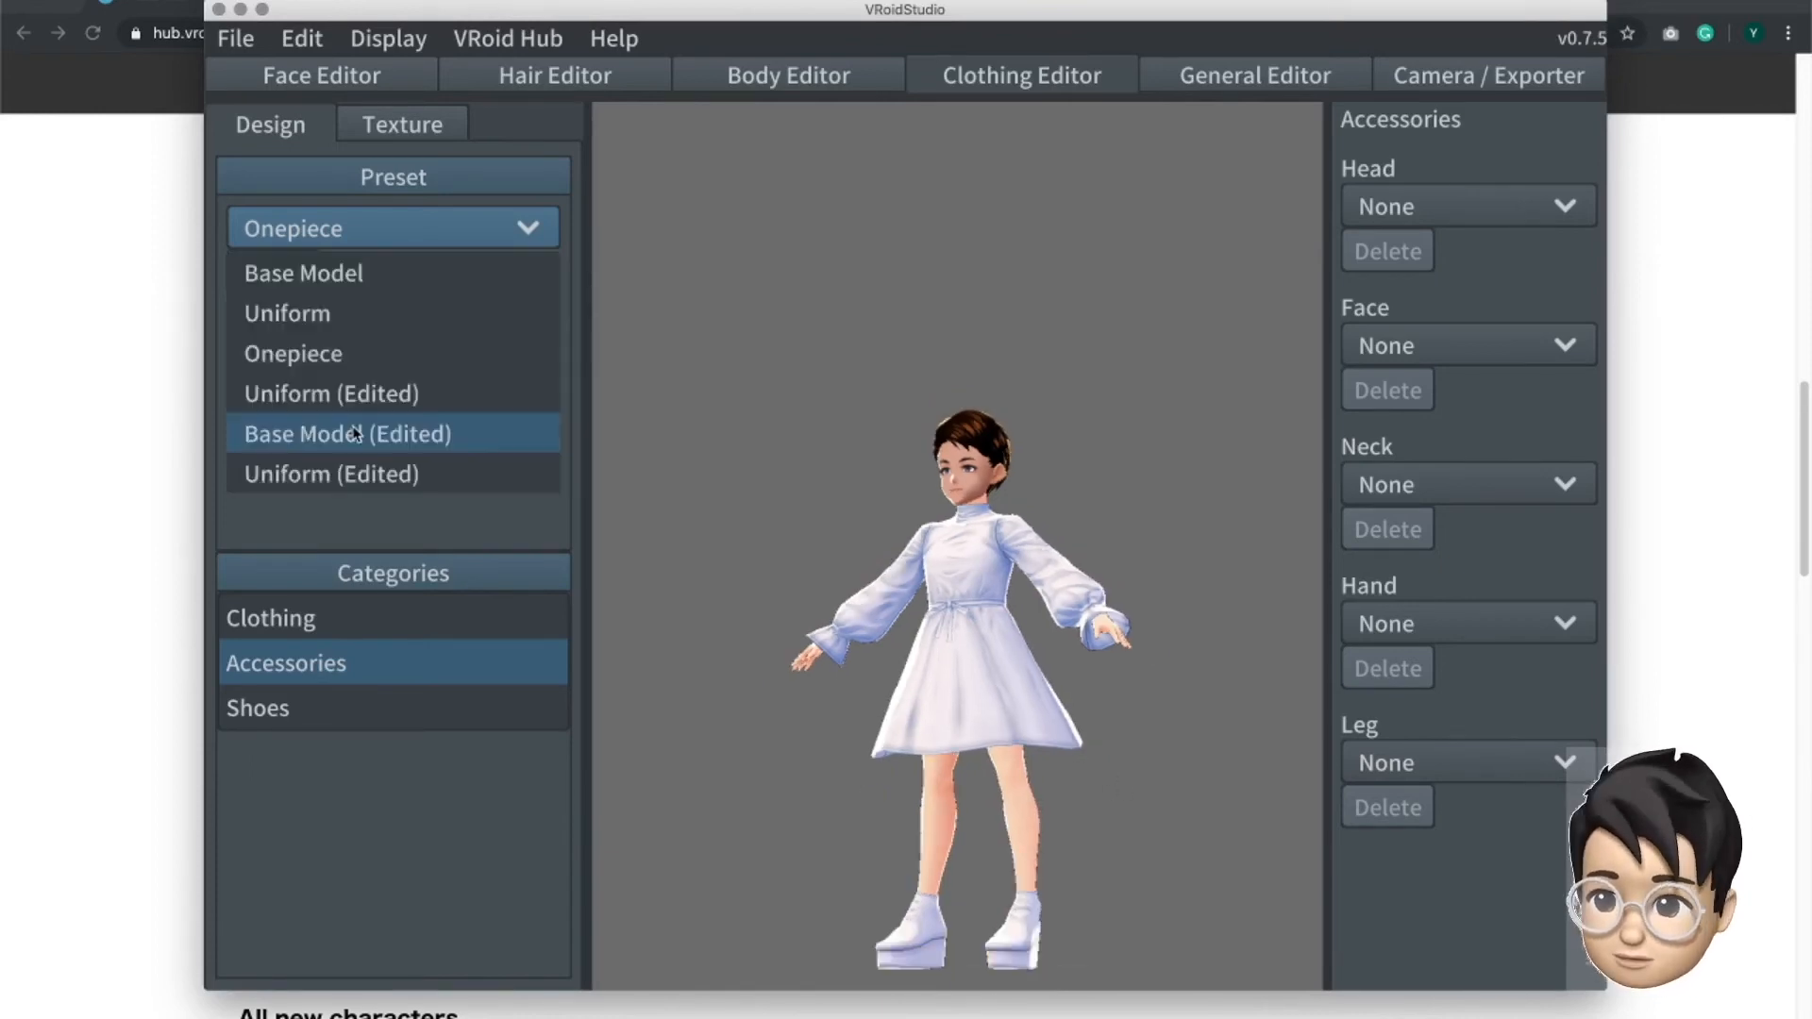
left_click(356, 430)
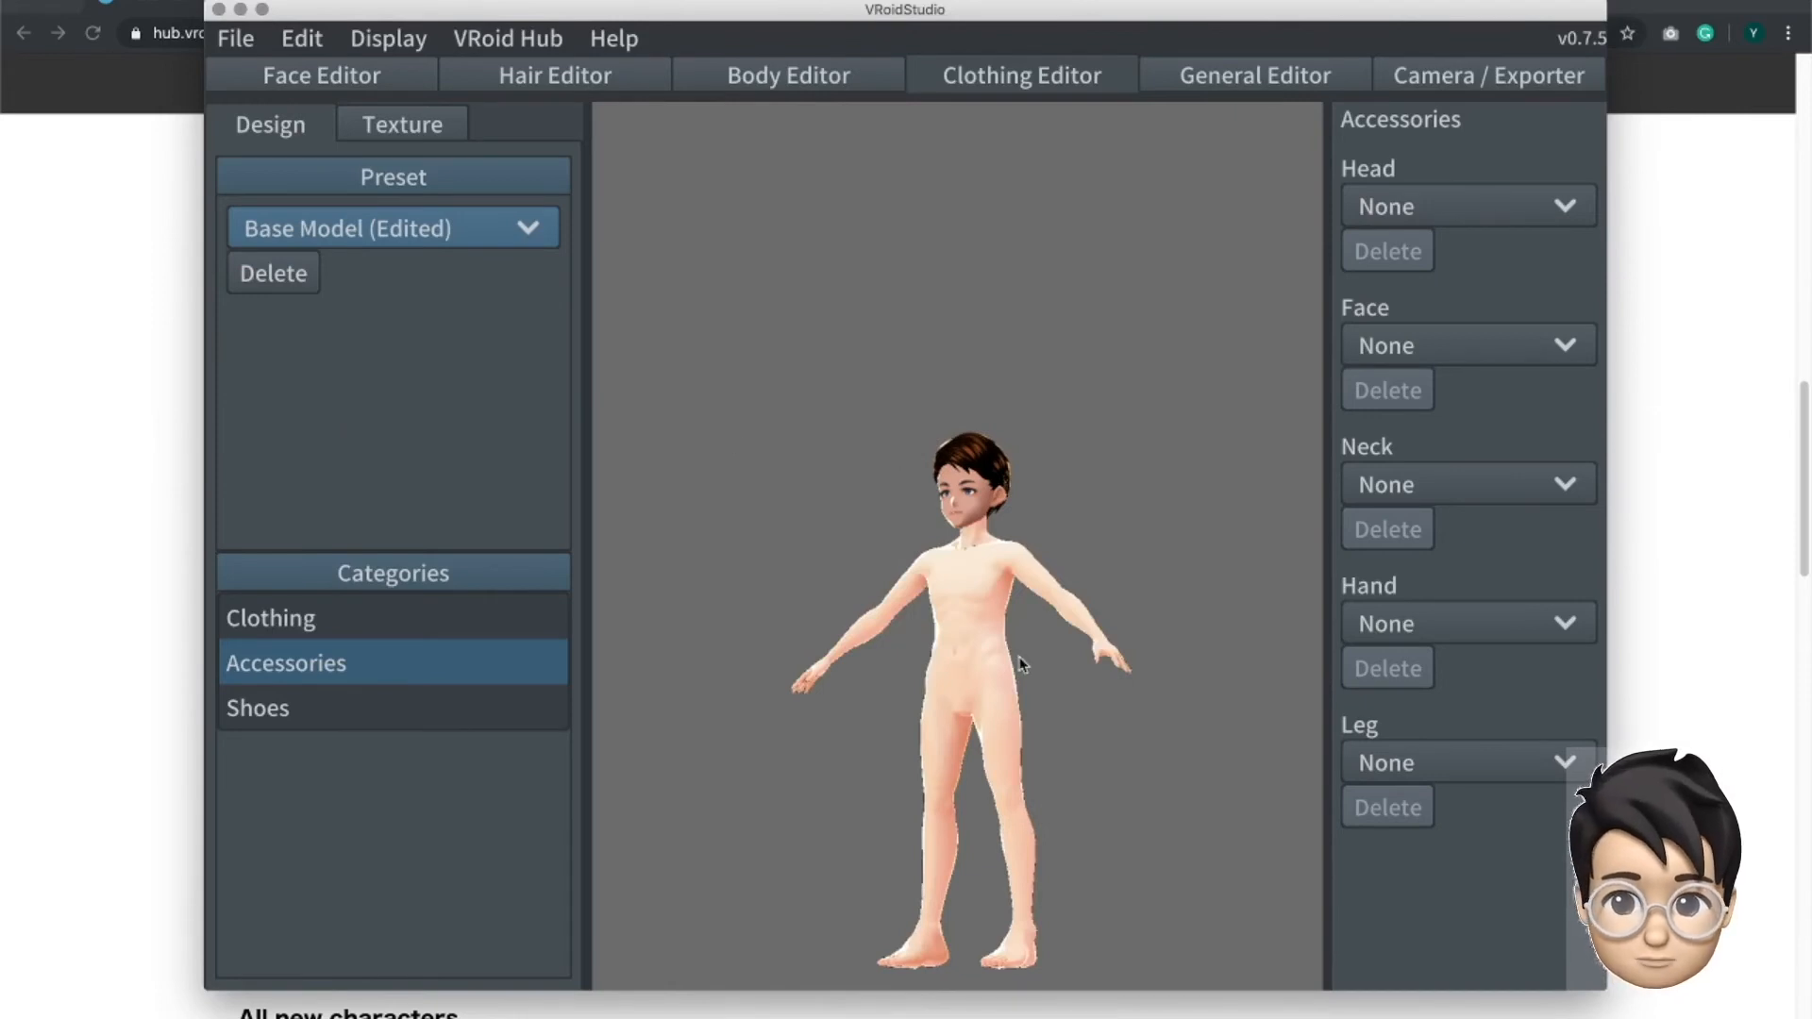
mouse_move(881, 686)
right_mouse_down()
mouse_move(925, 683)
mouse_move(947, 723)
mouse_move(977, 714)
mouse_move(935, 711)
mouse_move(897, 667)
mouse_move(868, 699)
right_mouse_up()
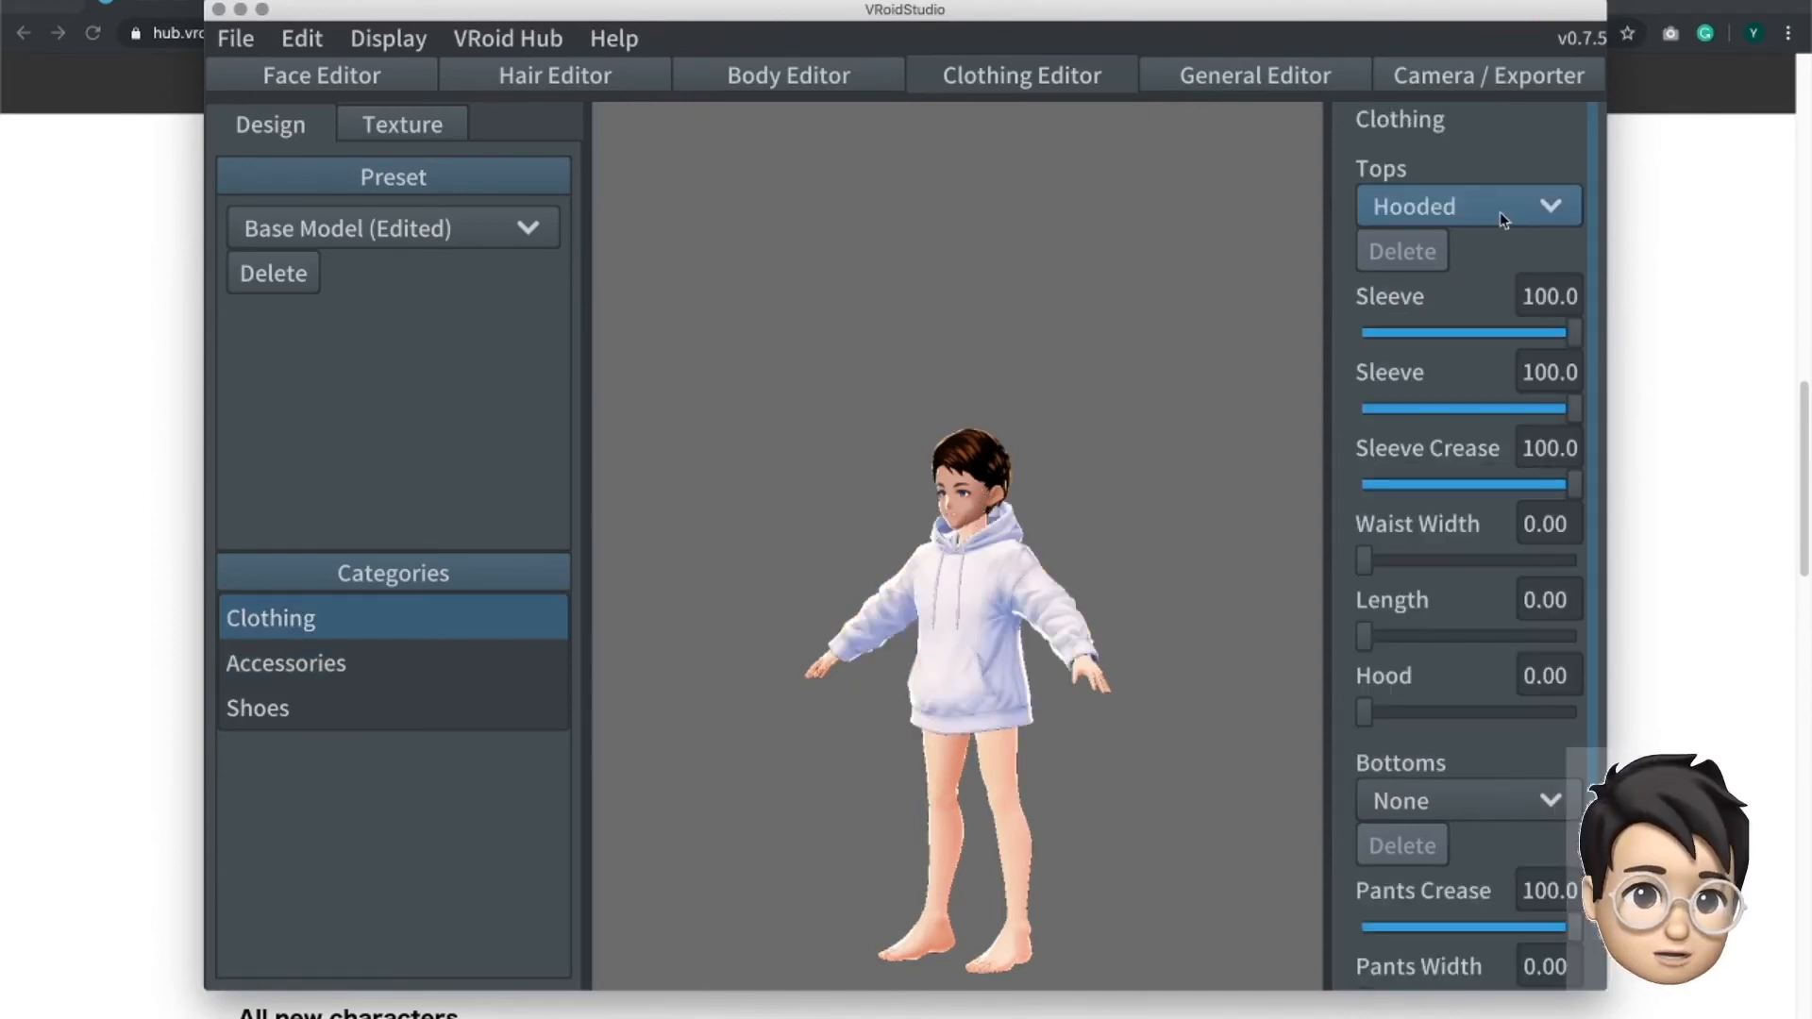
- Try the four Onepiece tops on the avatar one after another, from the long-sleeved version through to the last variant
left_click(1501, 217)
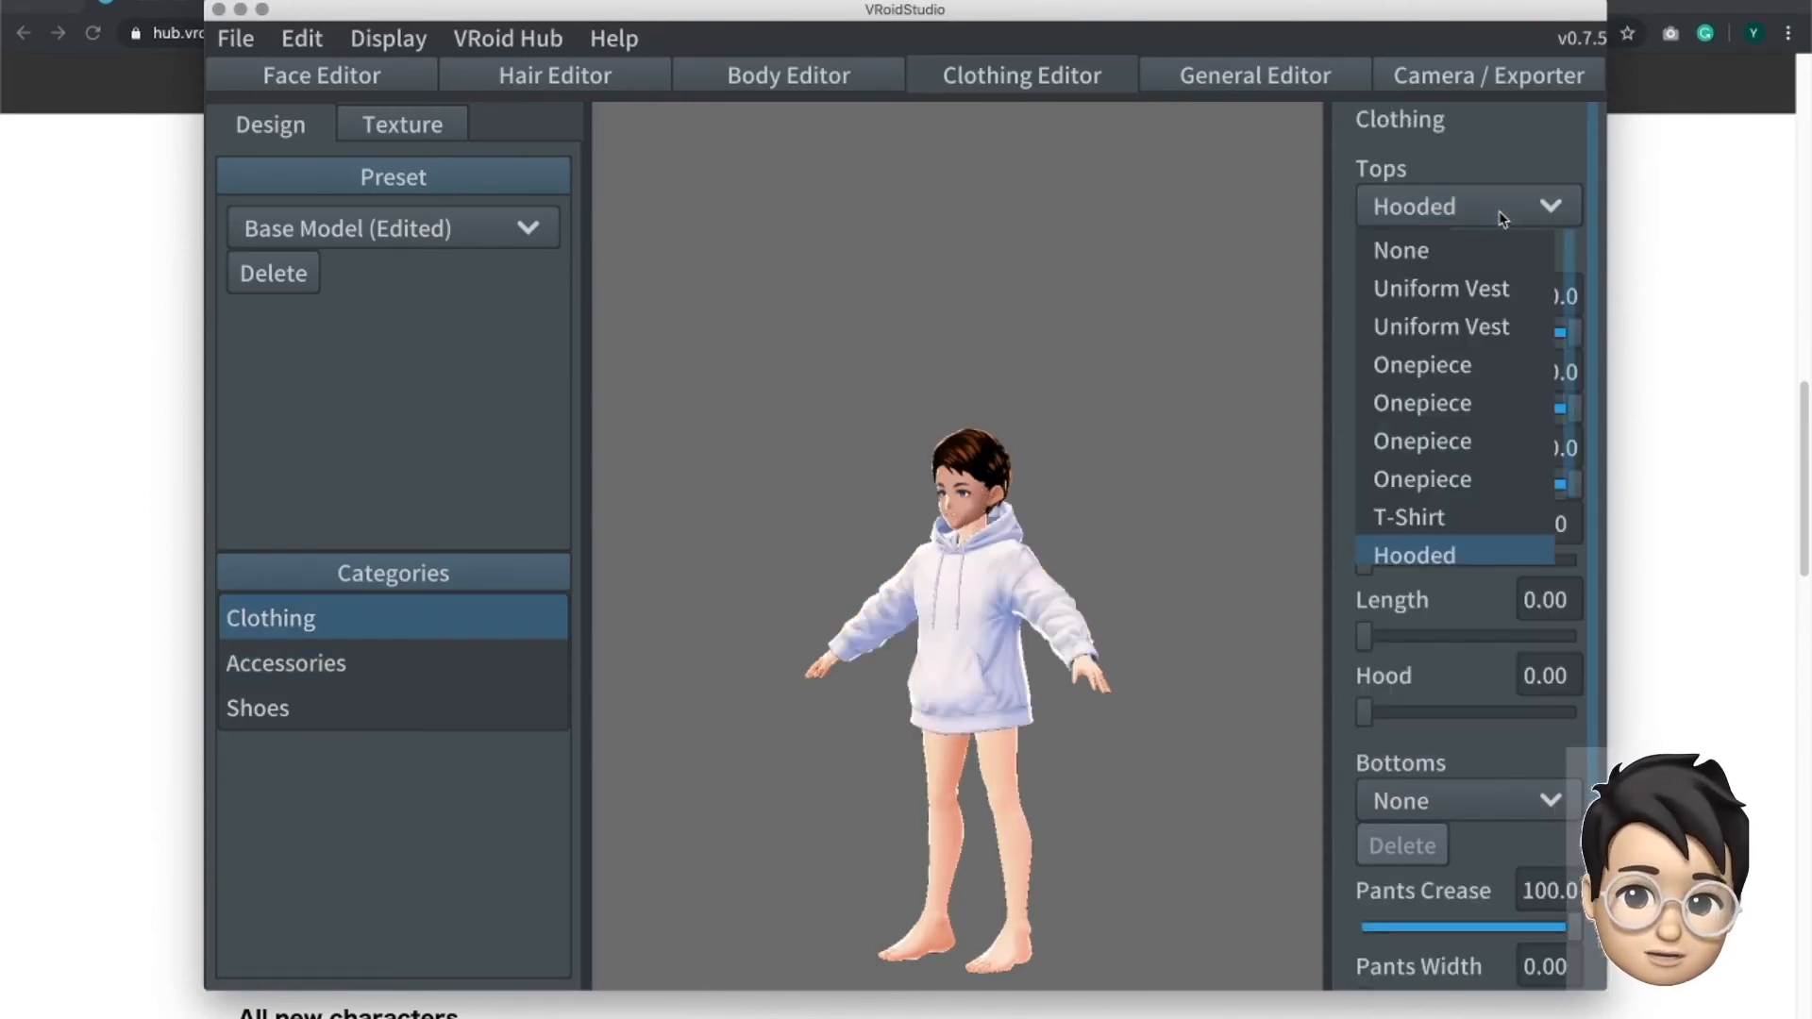
scroll(1482, 360, "down", 2)
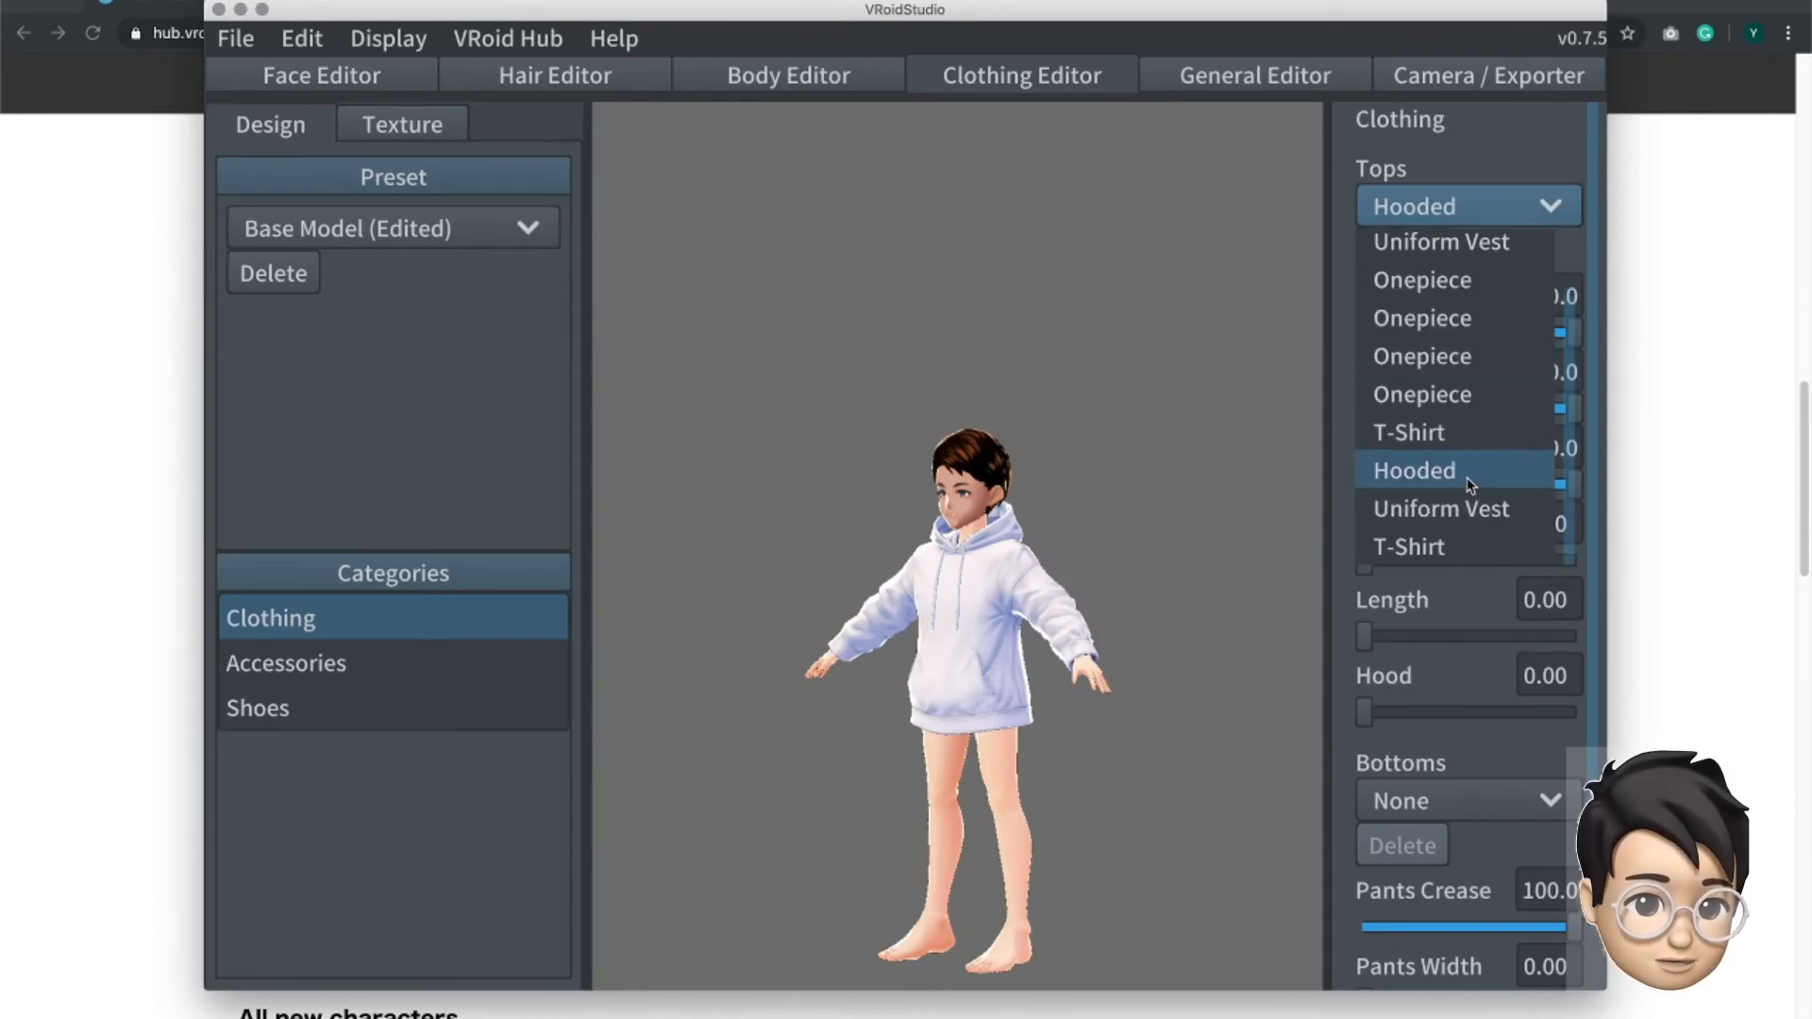
left_click(1453, 281)
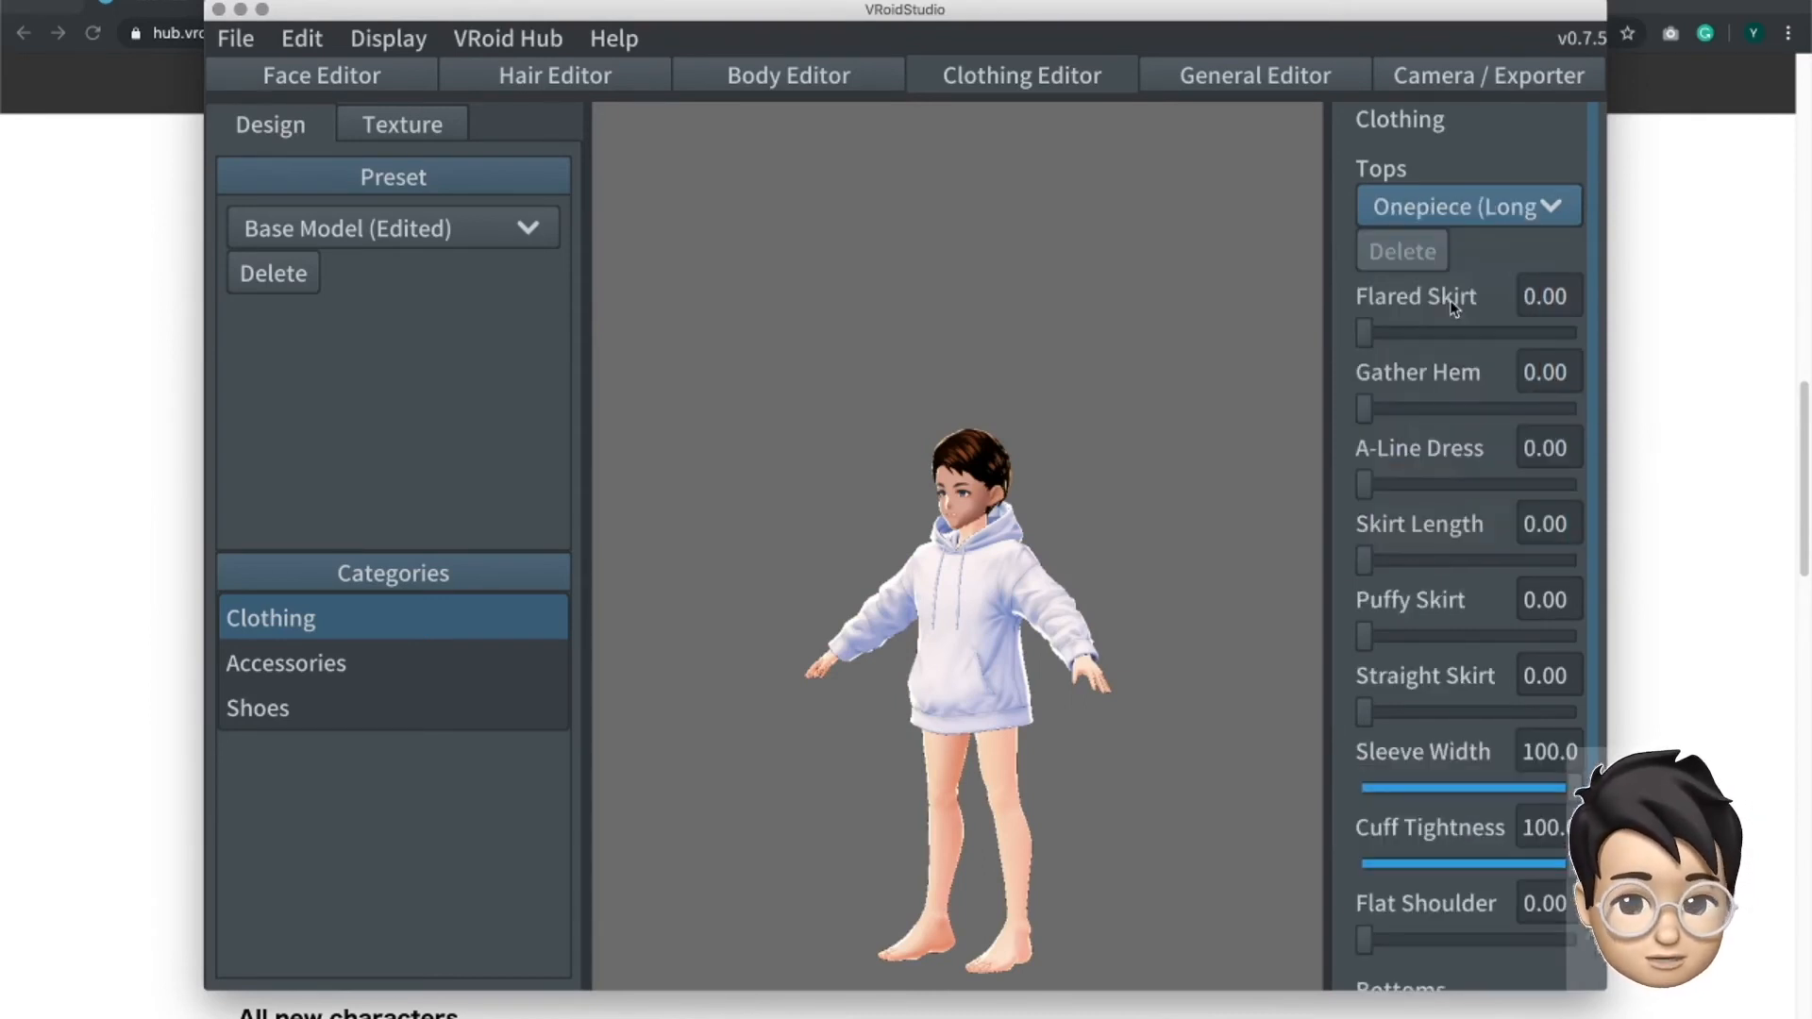
left_click(1452, 220)
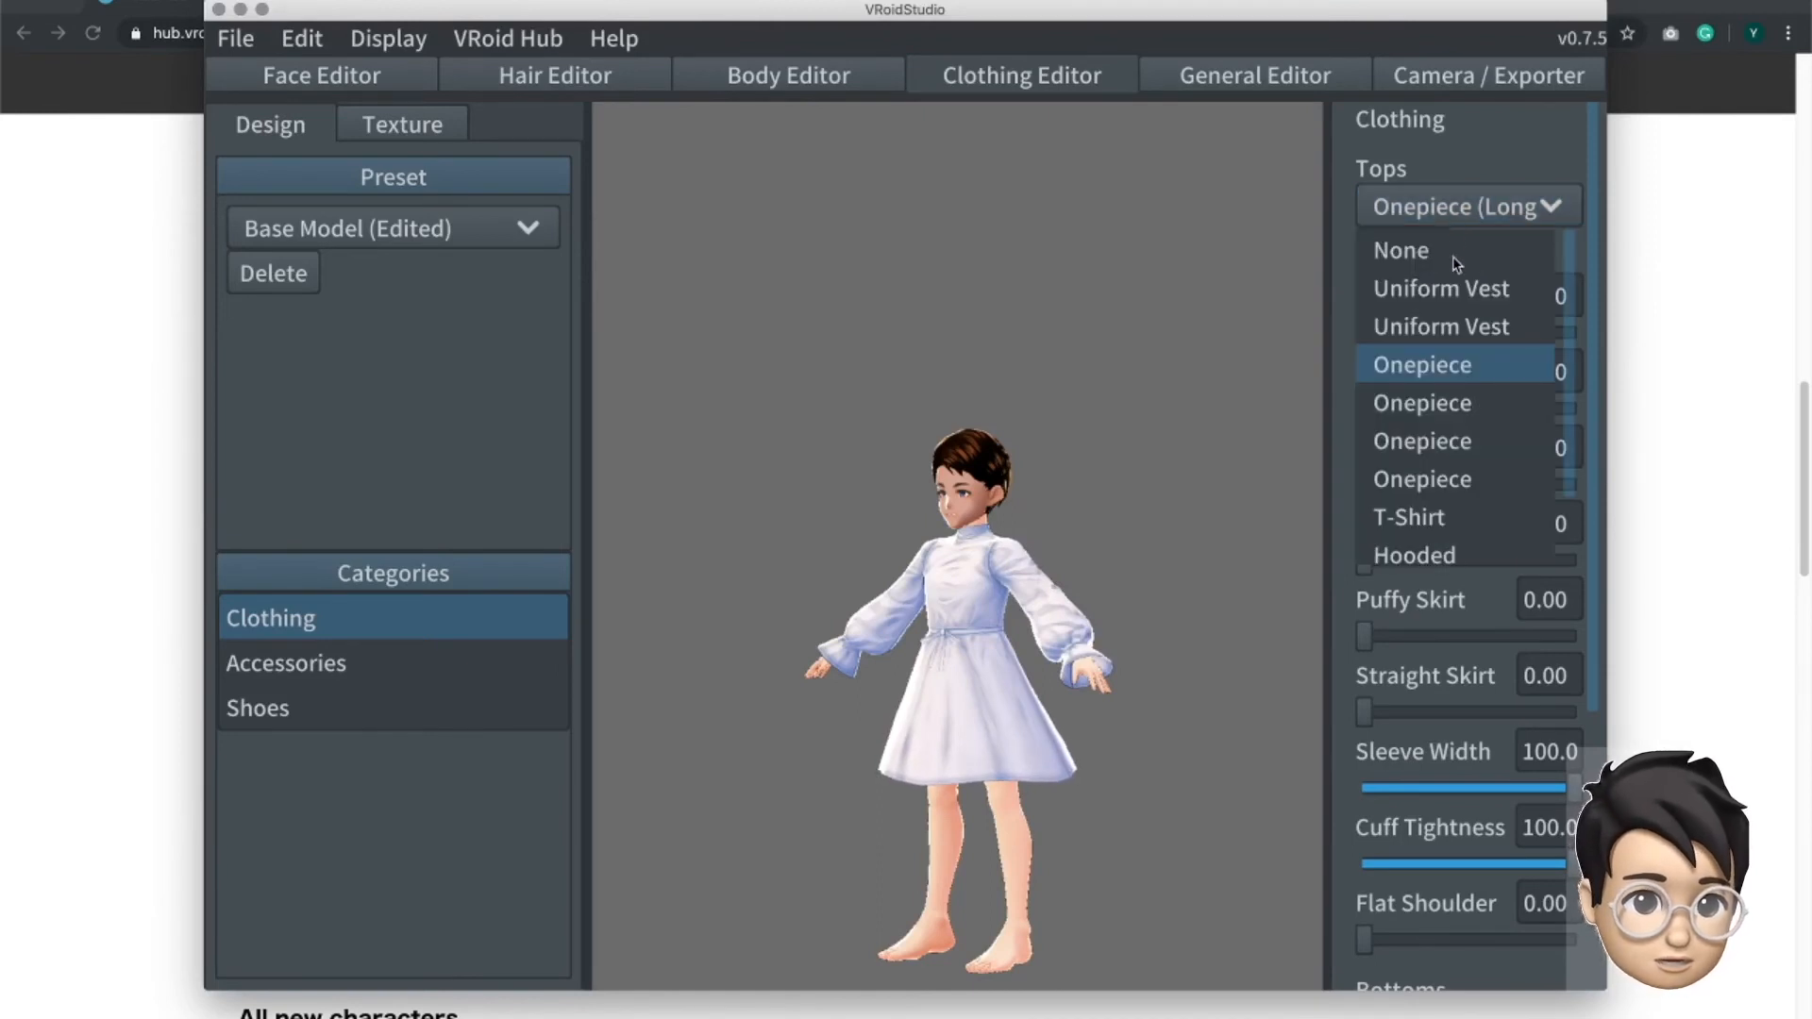
left_click(1459, 404)
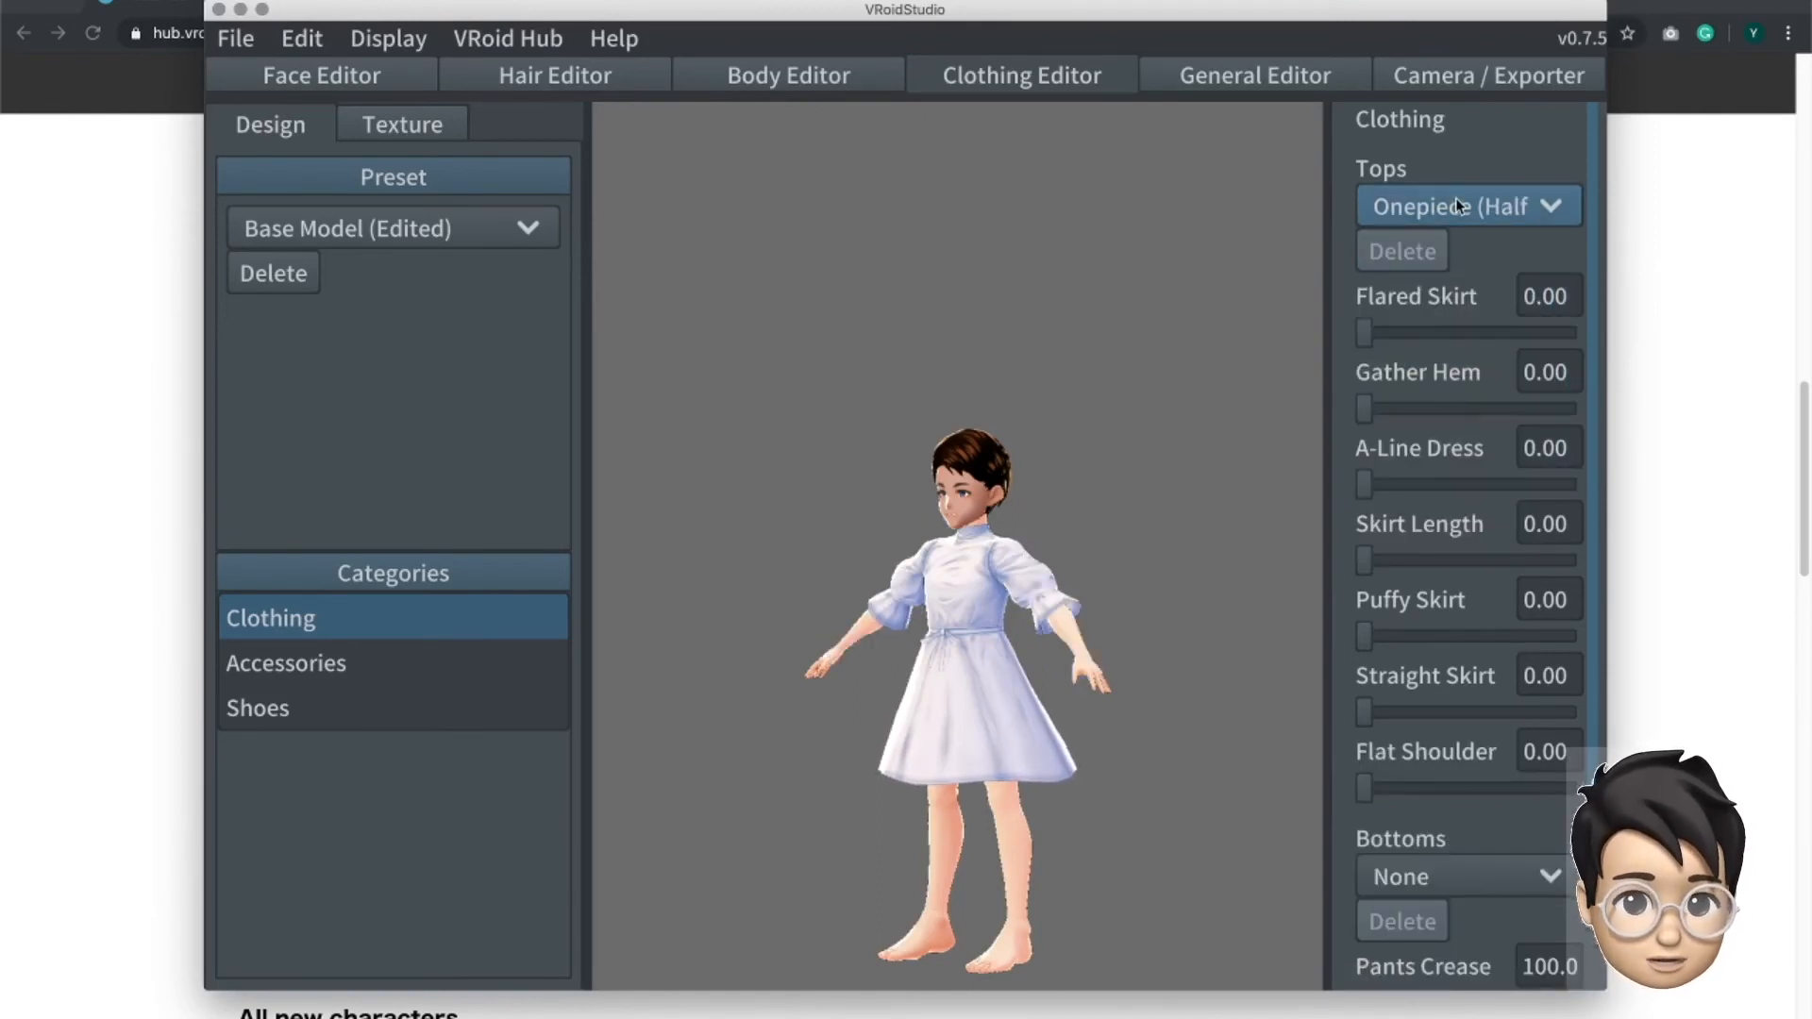
left_click(1456, 198)
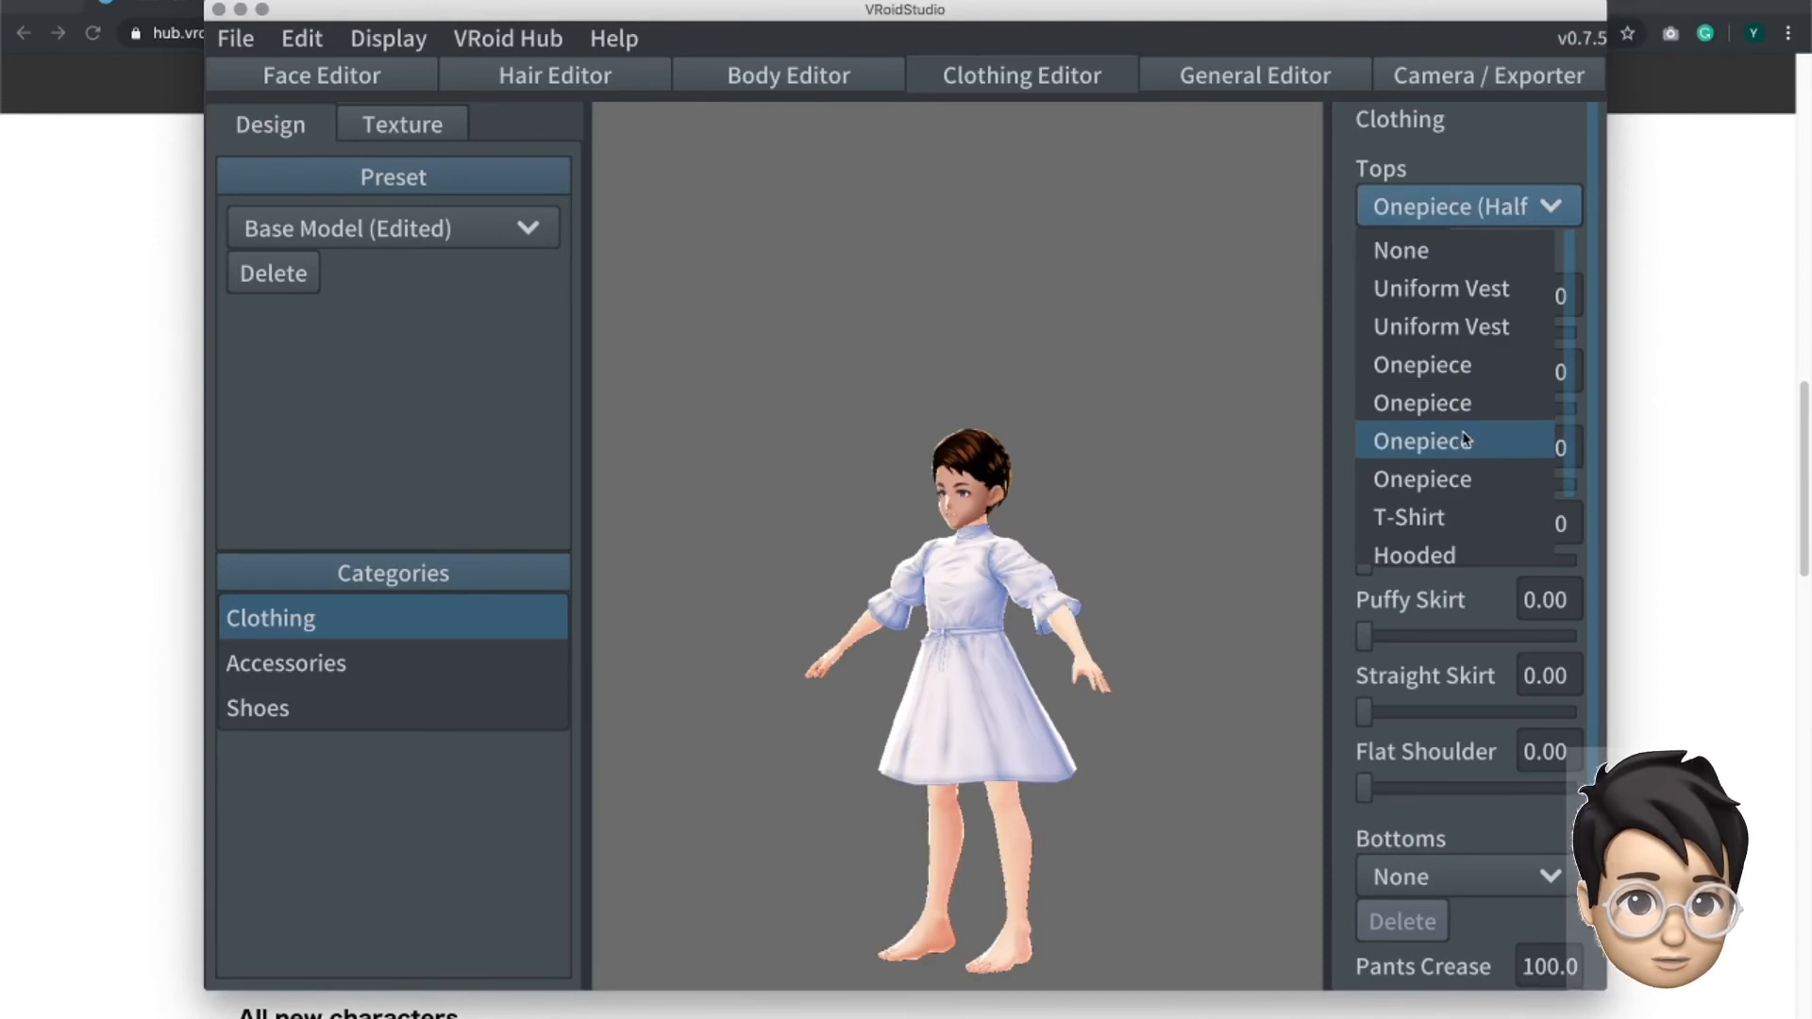
left_click(1464, 440)
left_click(1458, 206)
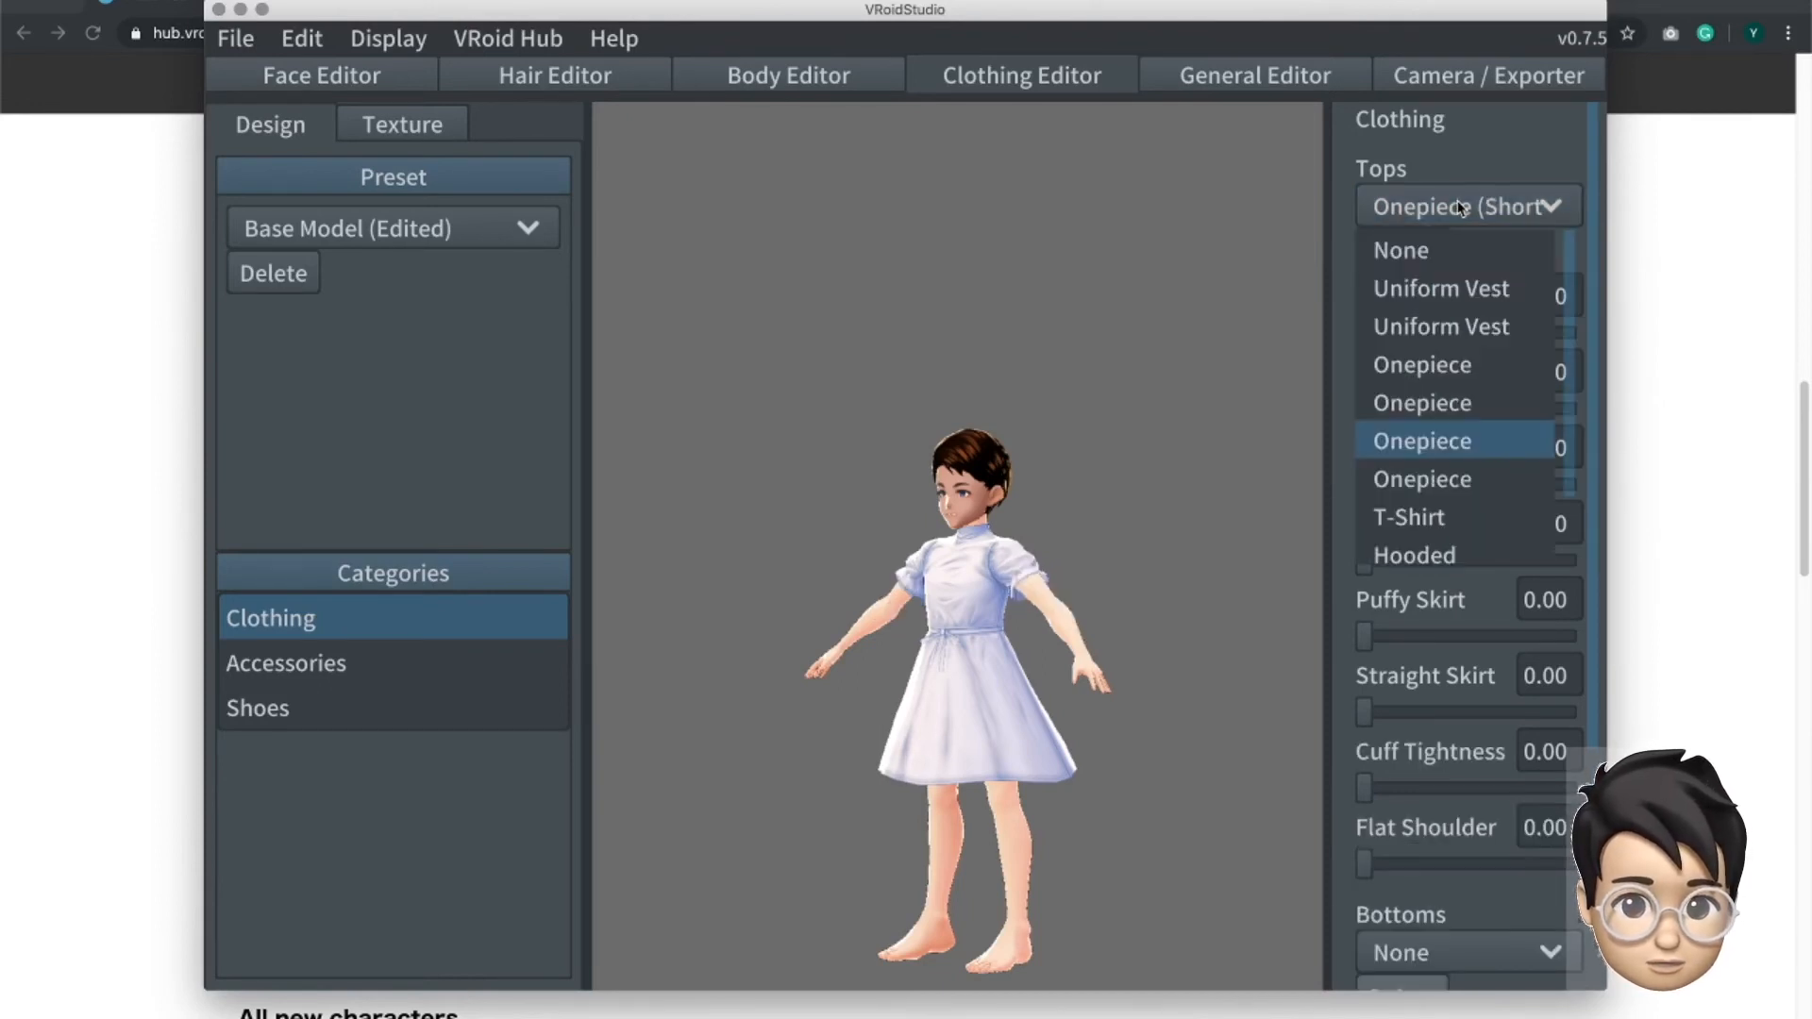
left_click(1461, 479)
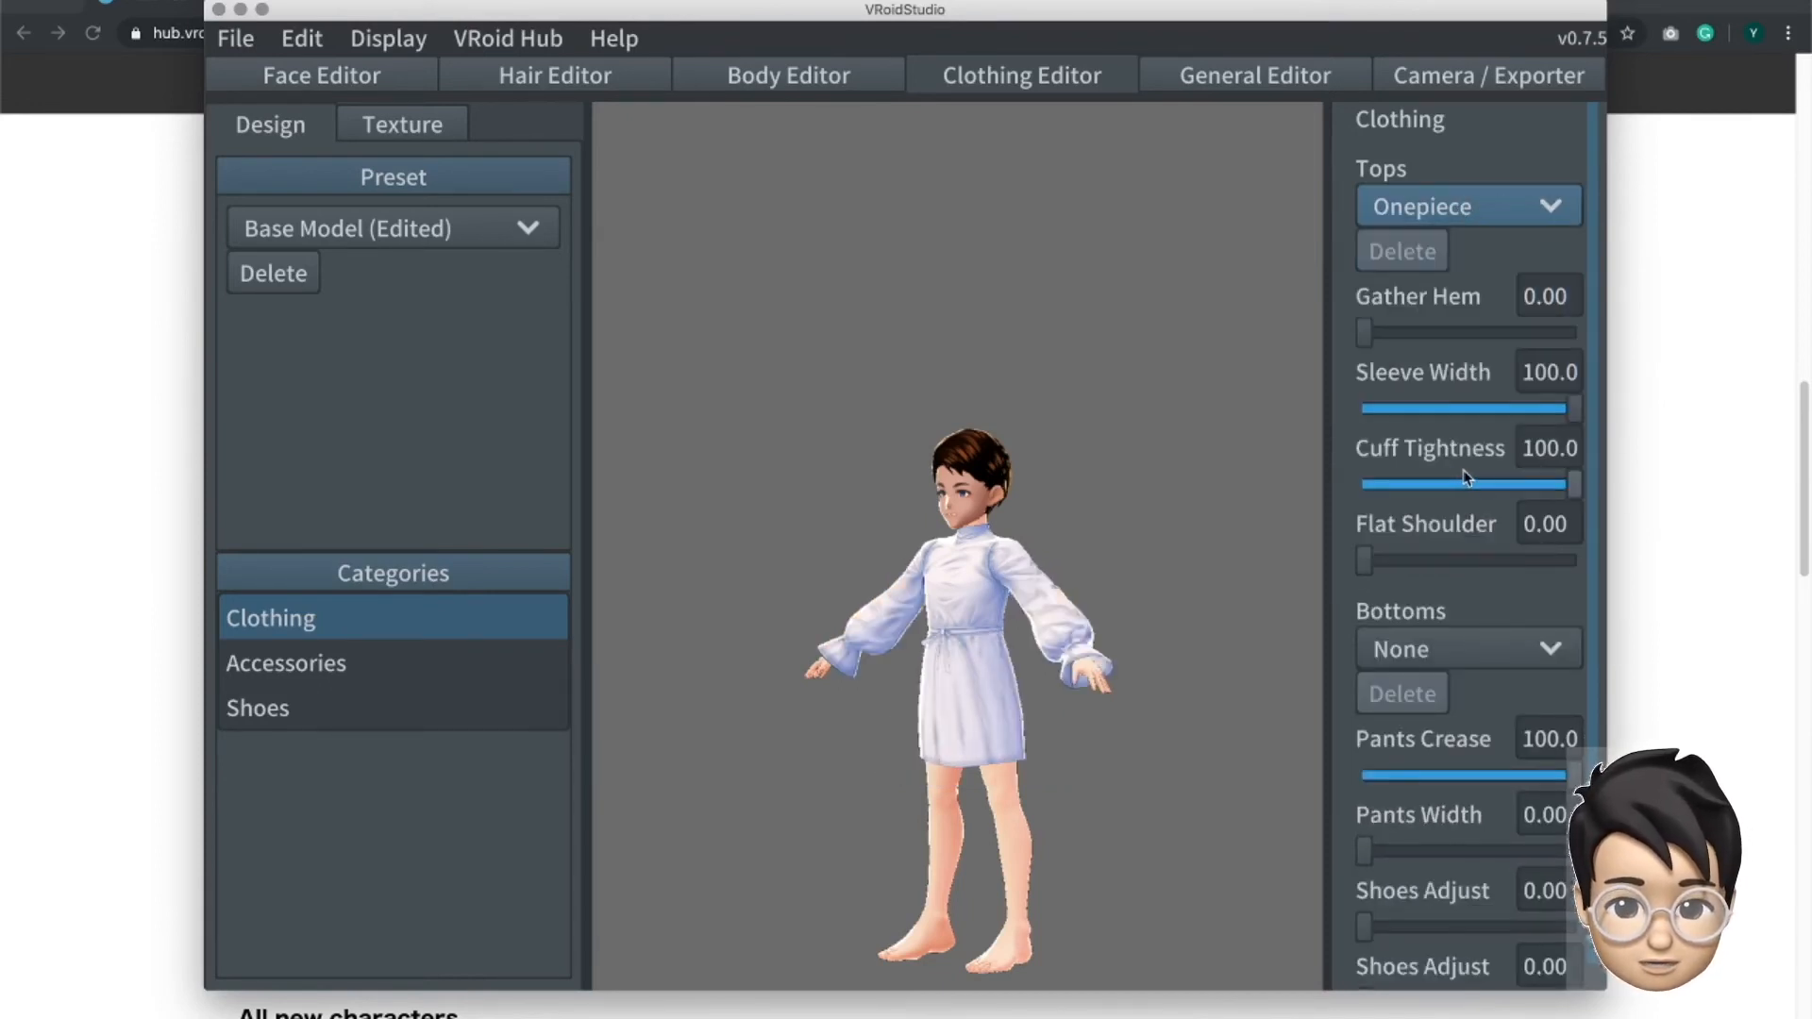
- Set the avatar's top to the long-sleeved Uniform Vest near the end of the tops choices
left_click(1498, 198)
scroll(1473, 412, "down", 2)
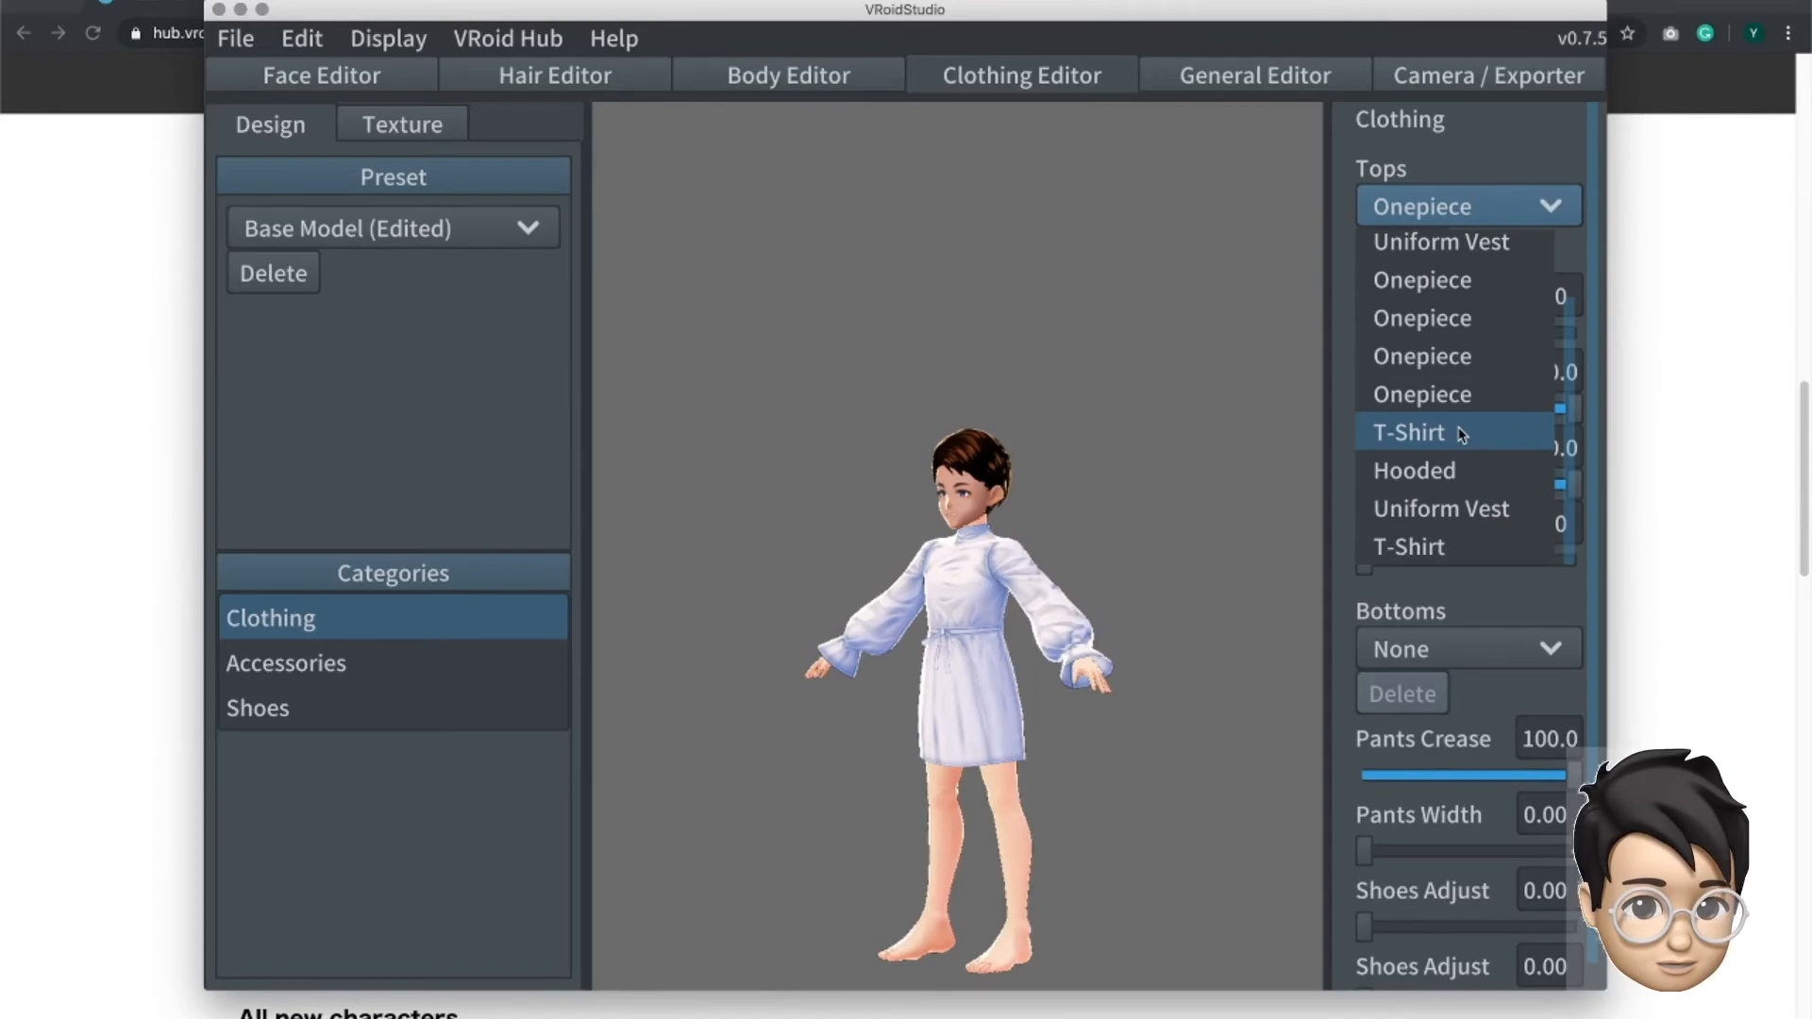
left_click(1441, 508)
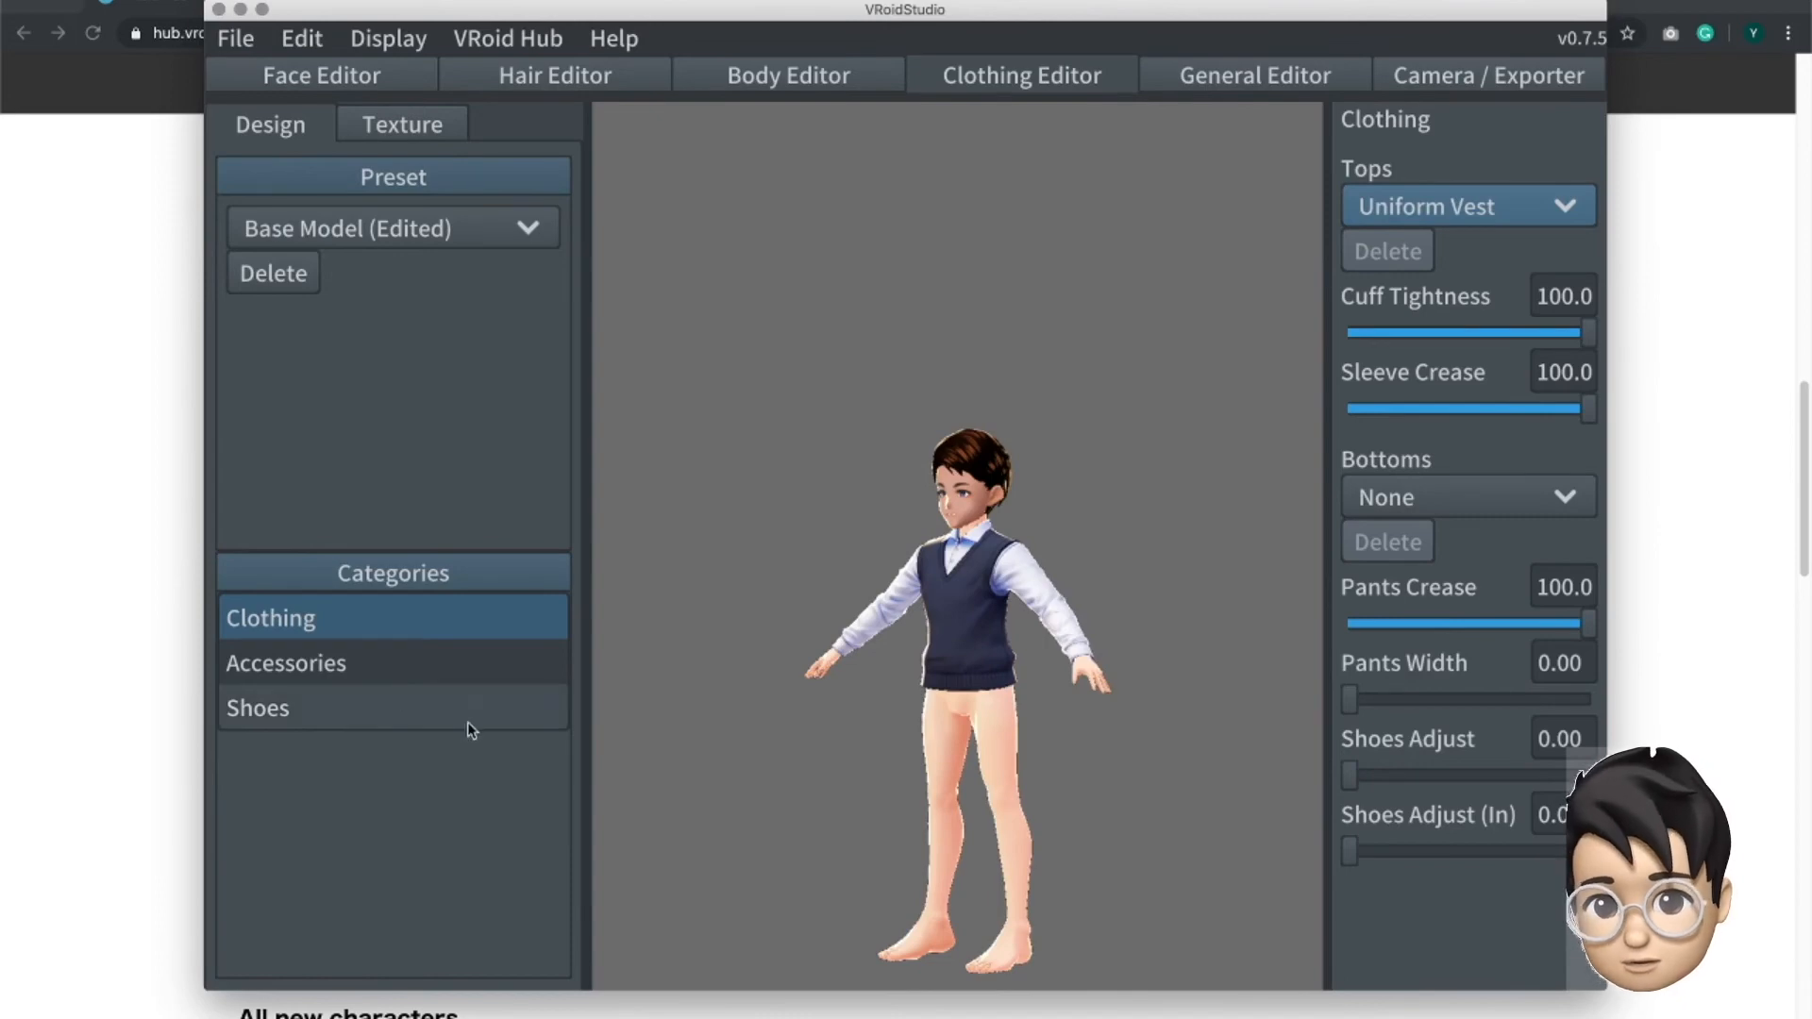
- Set the avatar's Bottoms to Uniform Pants, trying the first variant and then choosing the last one
left_click(322, 671)
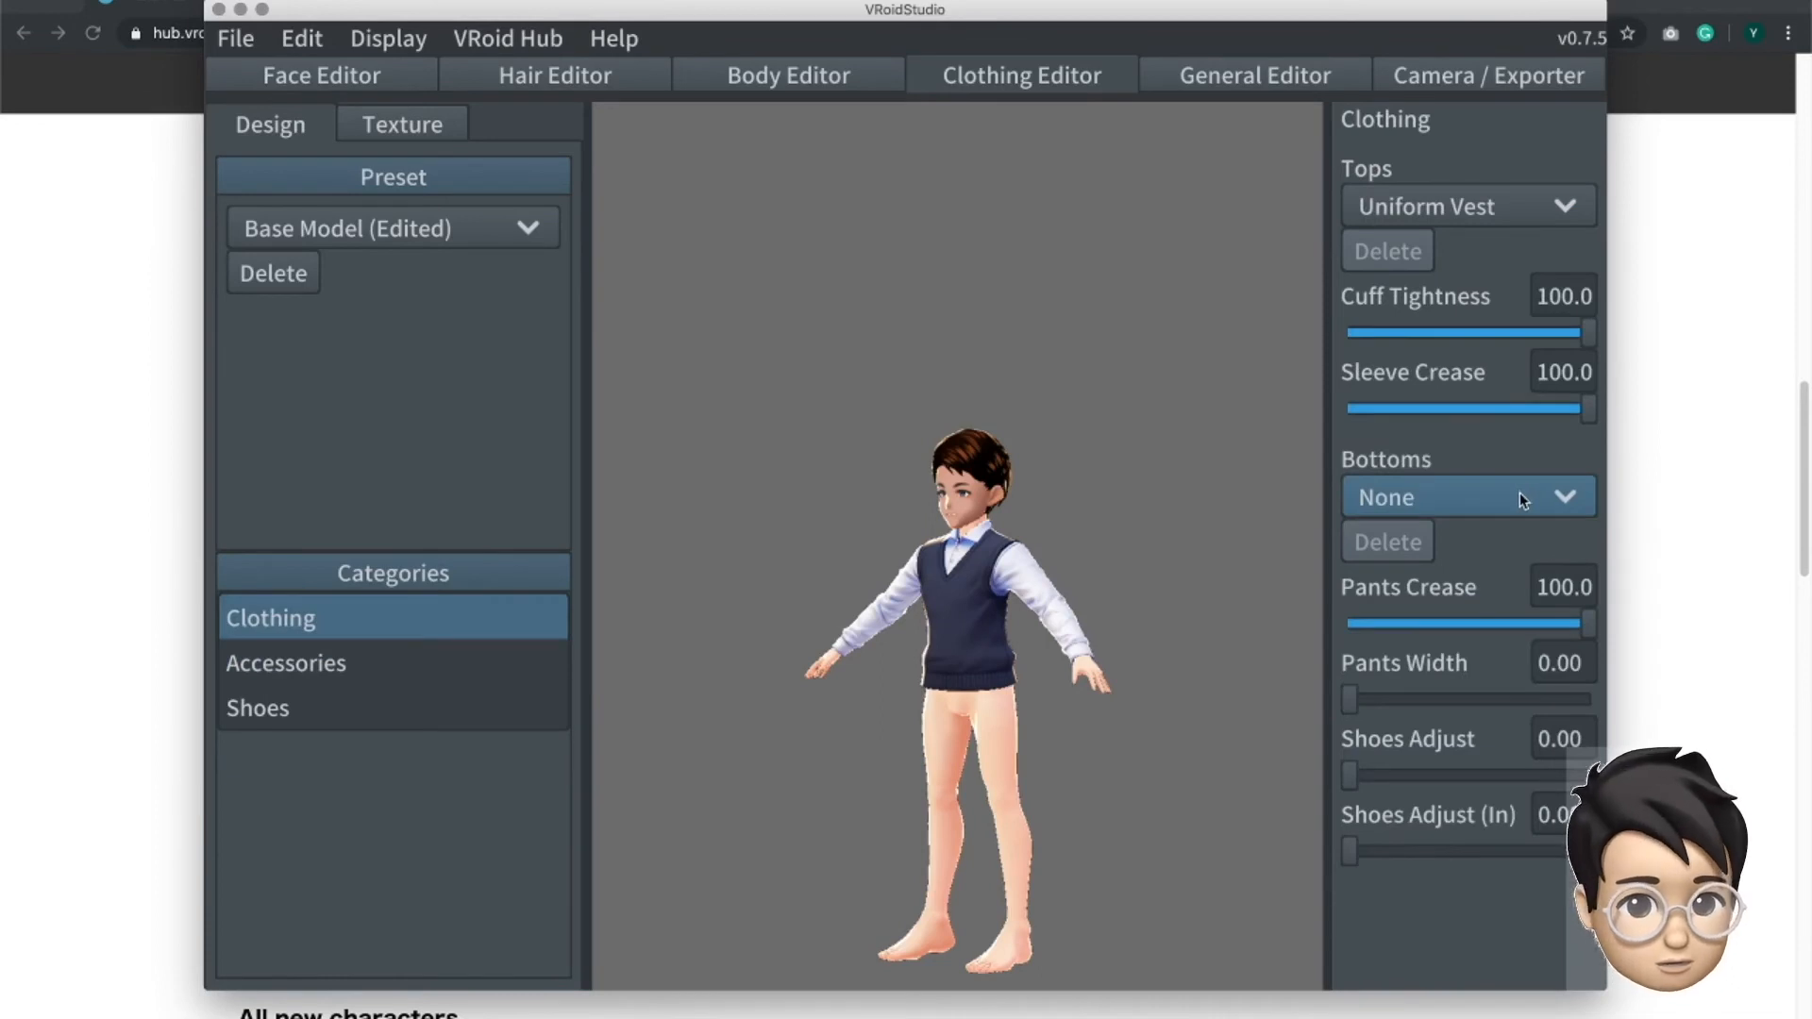
left_click(1521, 501)
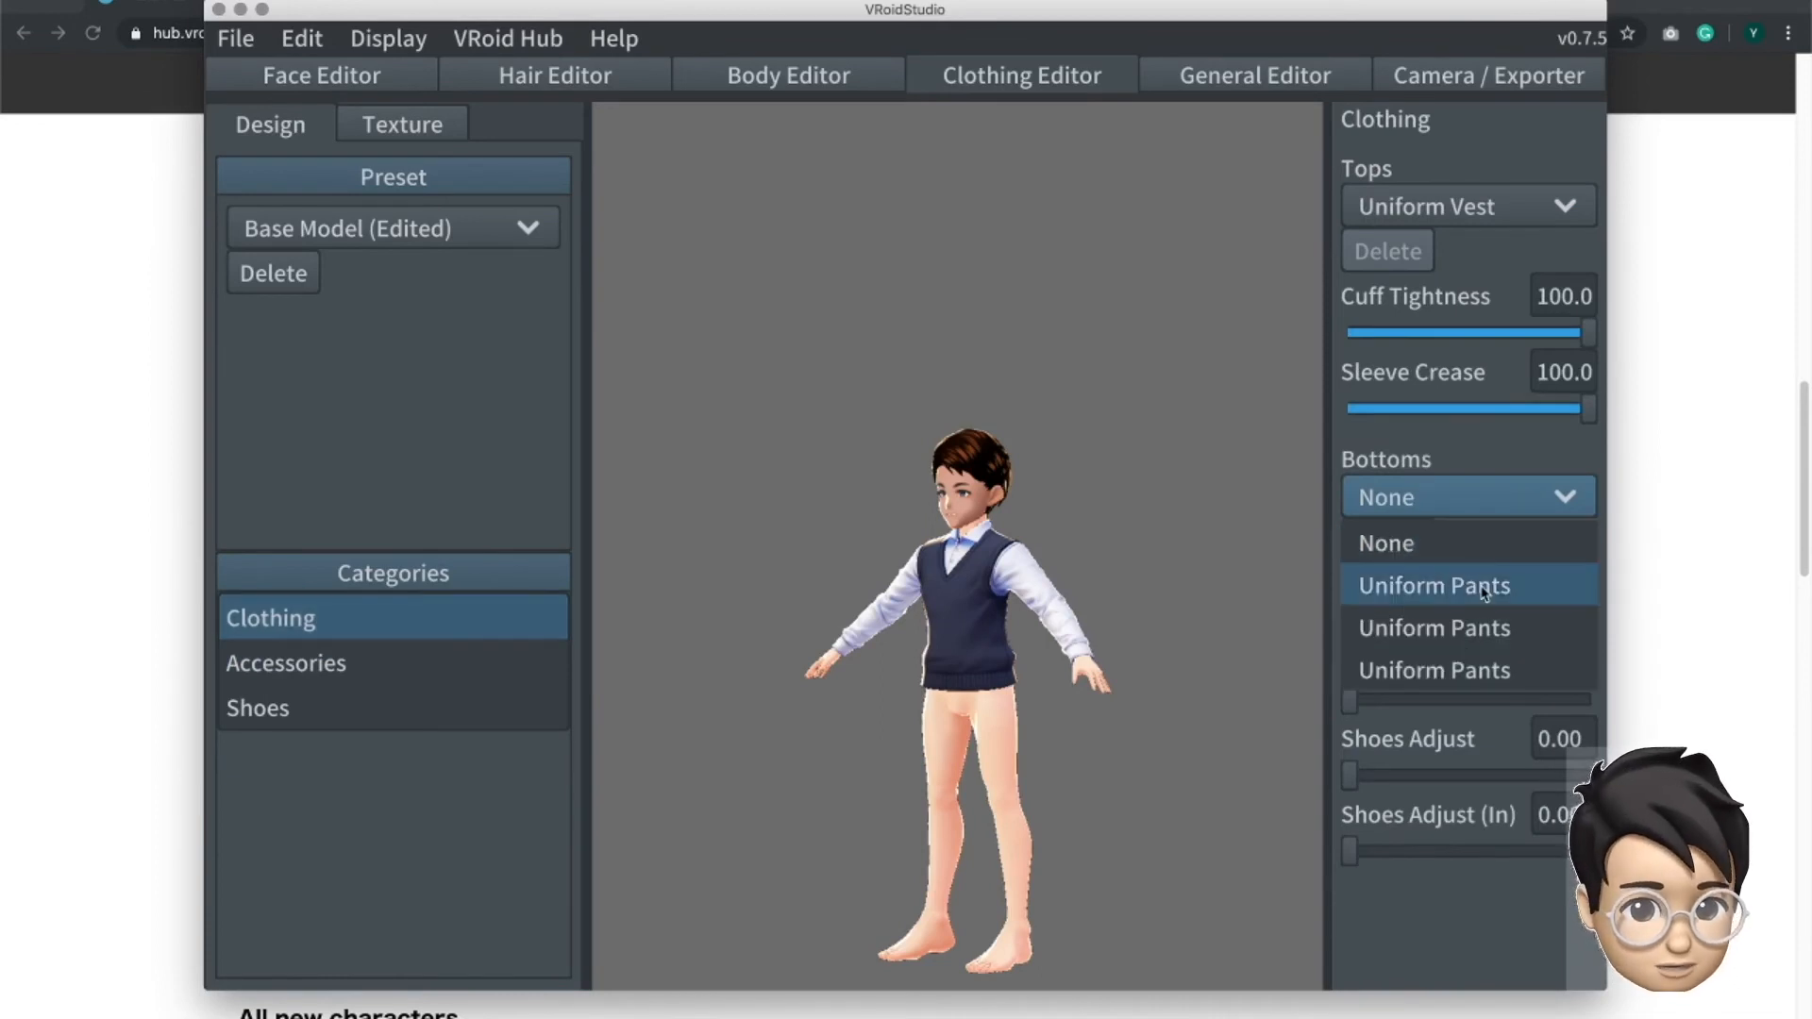
left_click(1481, 583)
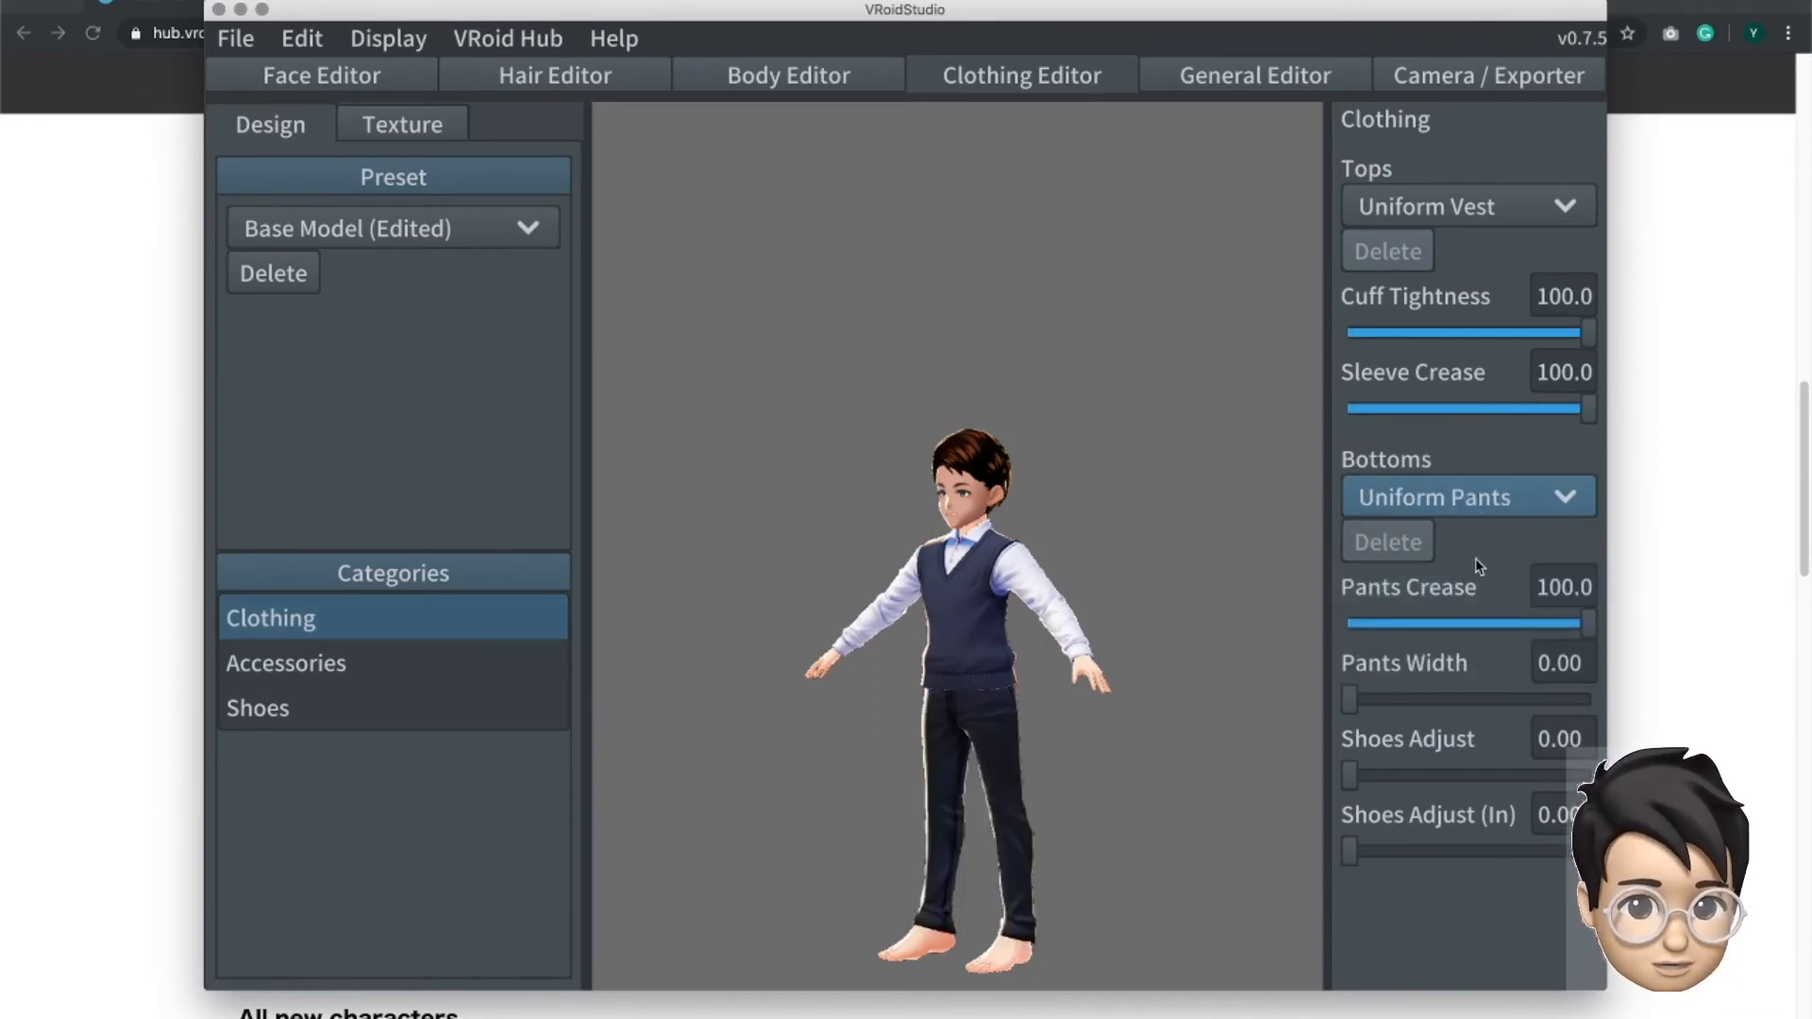
left_click(1434, 497)
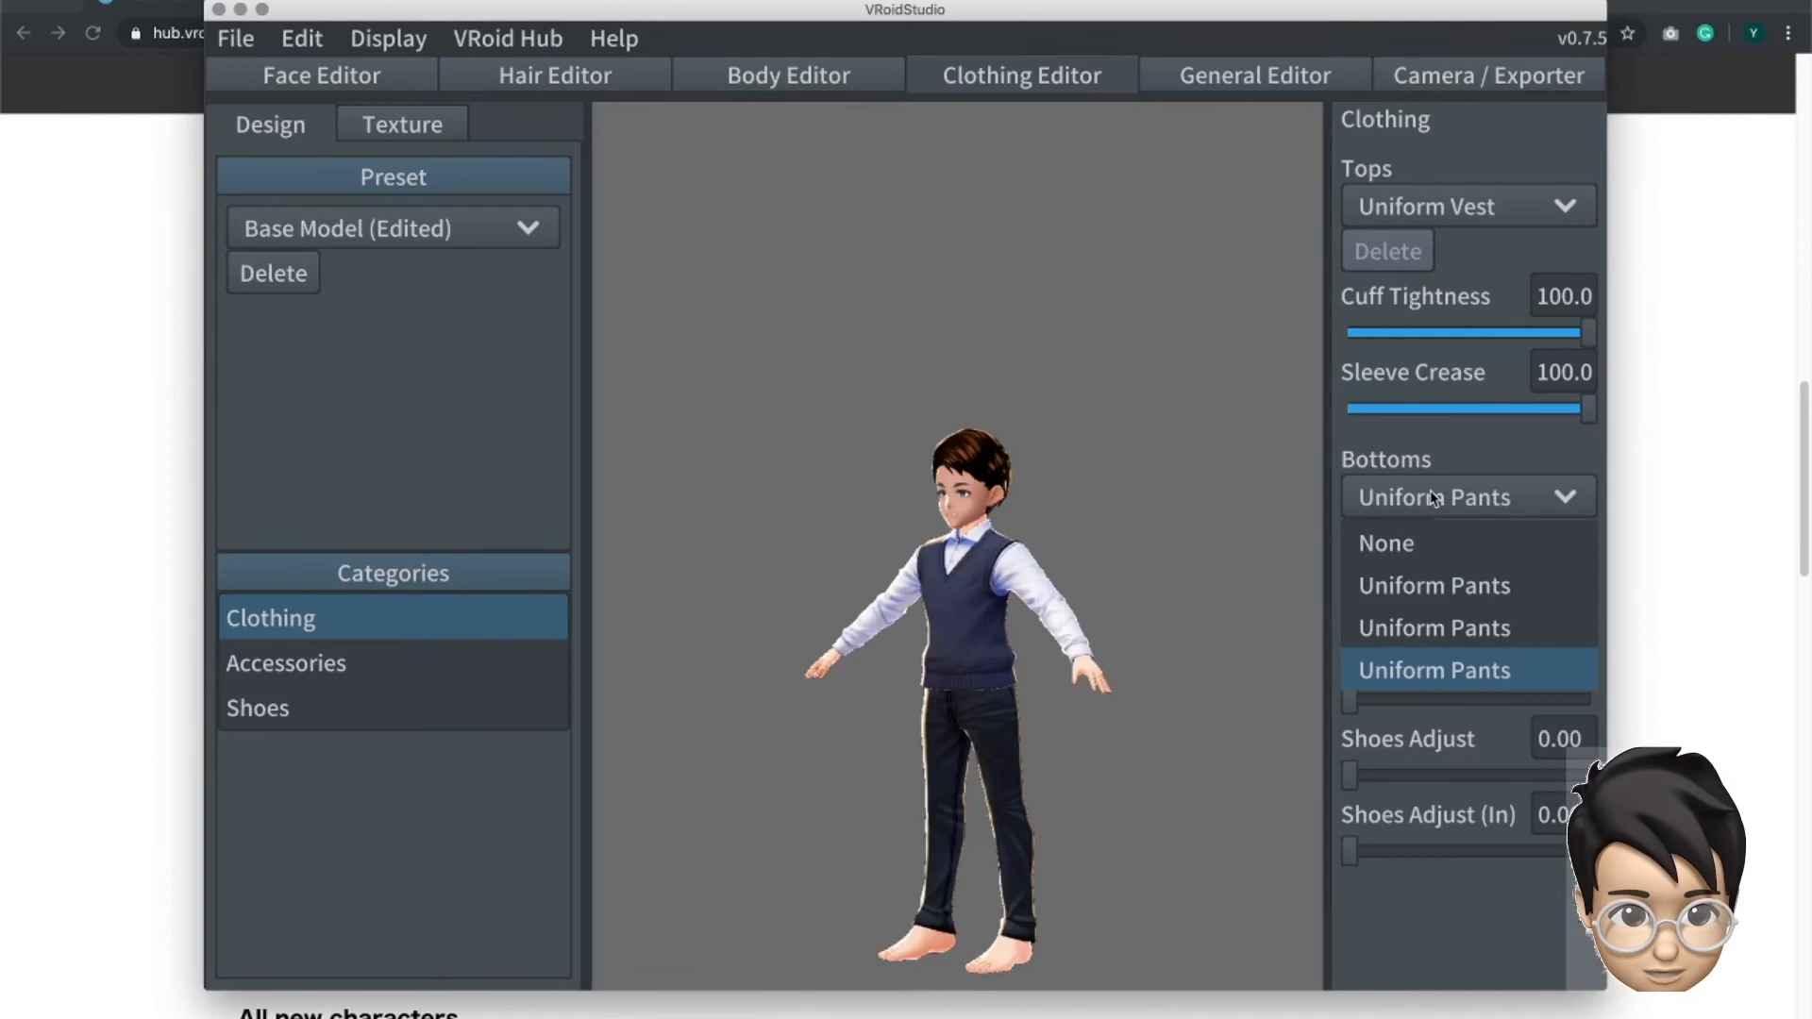
left_click(1514, 460)
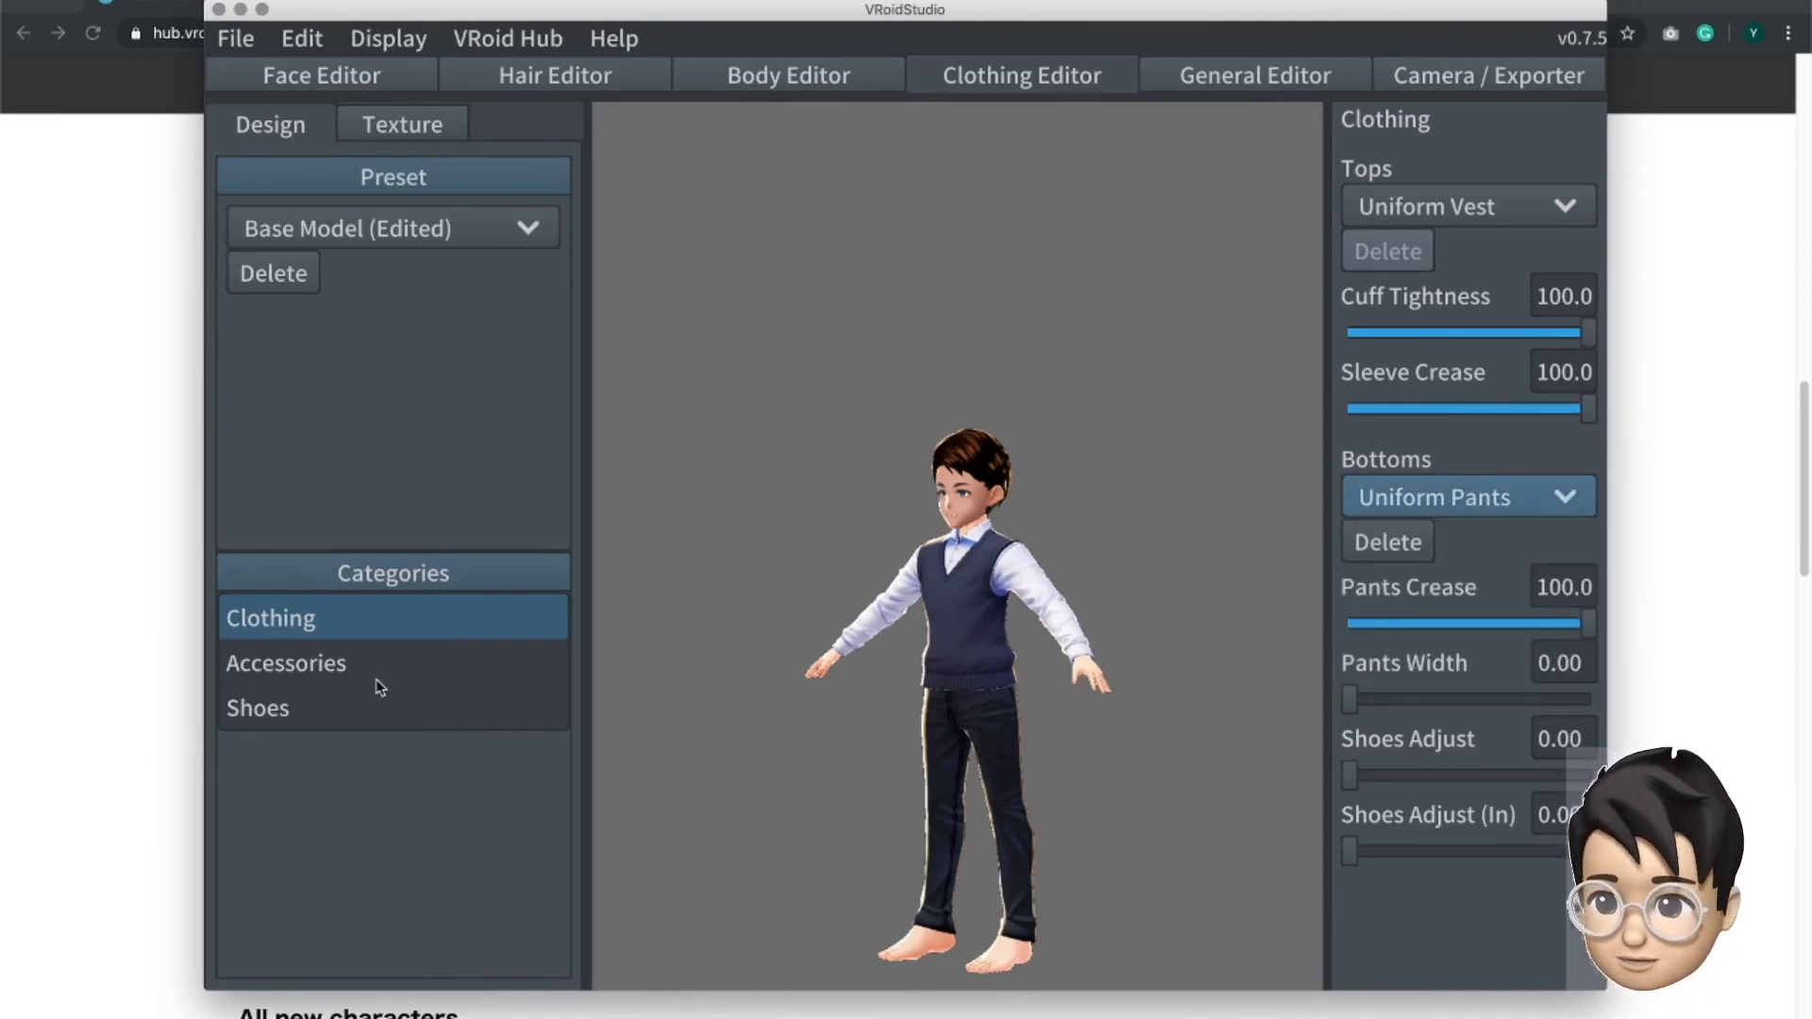
- Put Basketball Shoes on the avatar
left_click(386, 708)
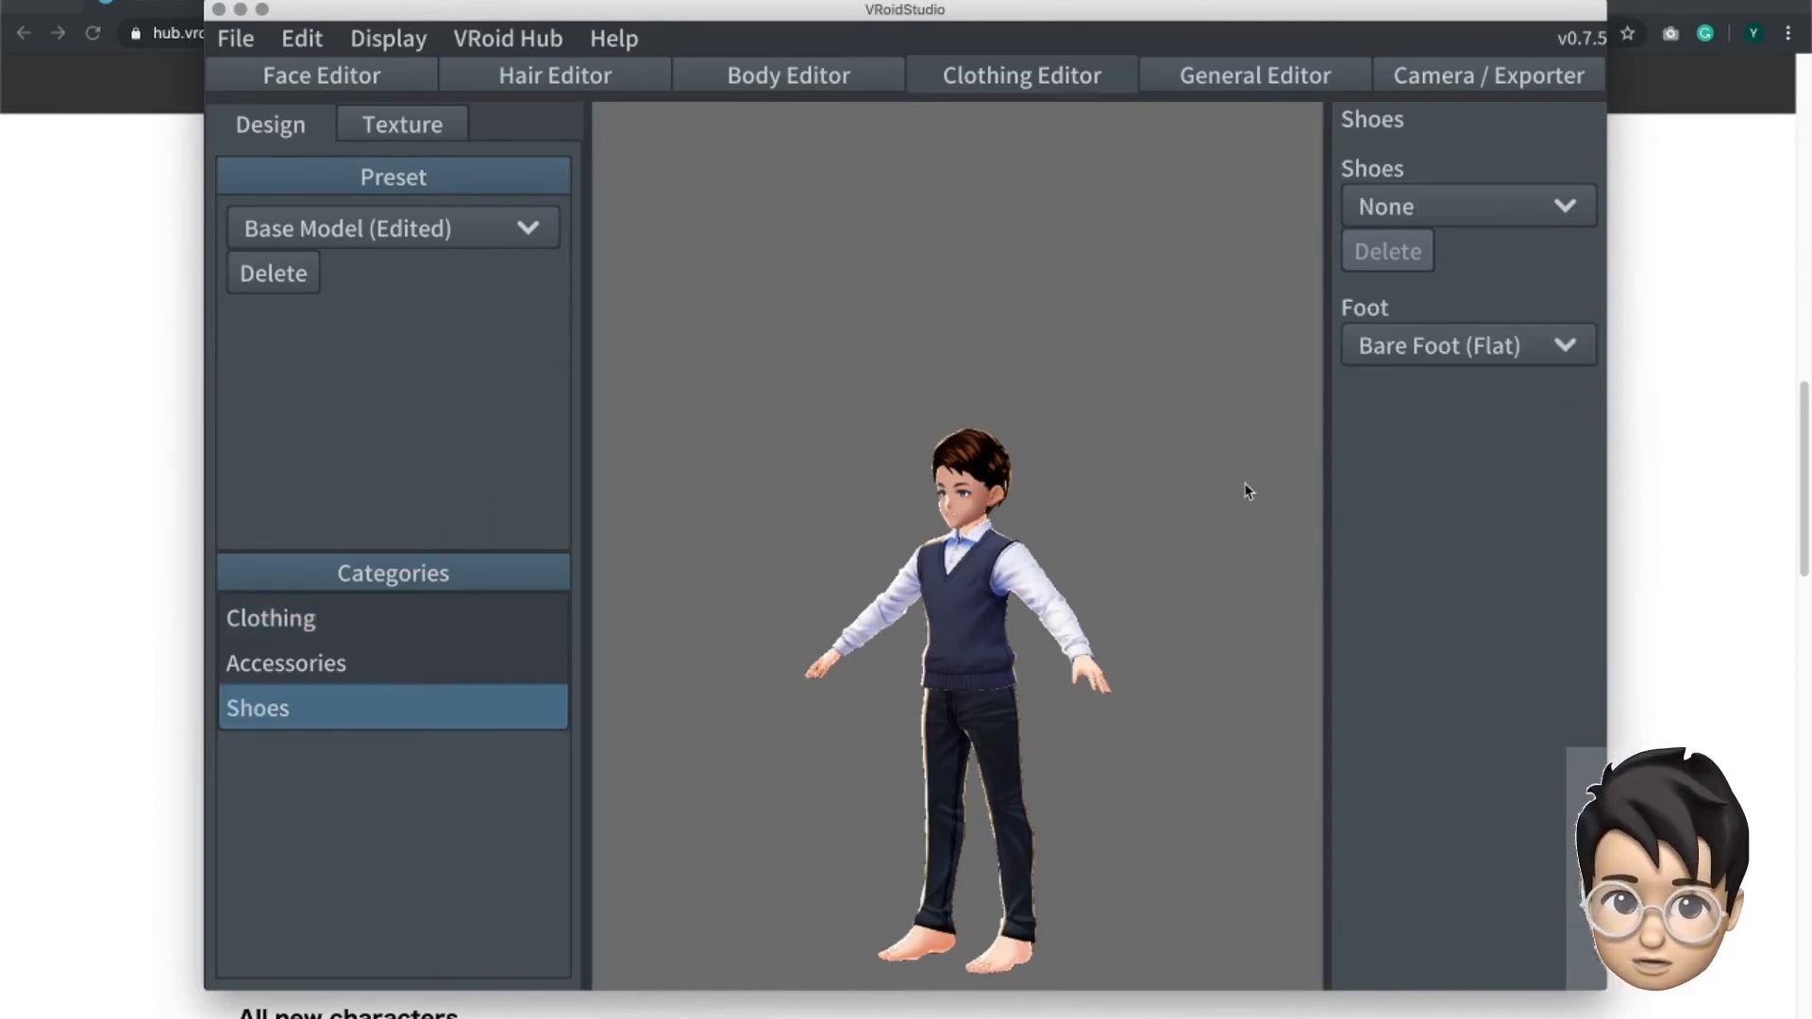
left_click(1449, 204)
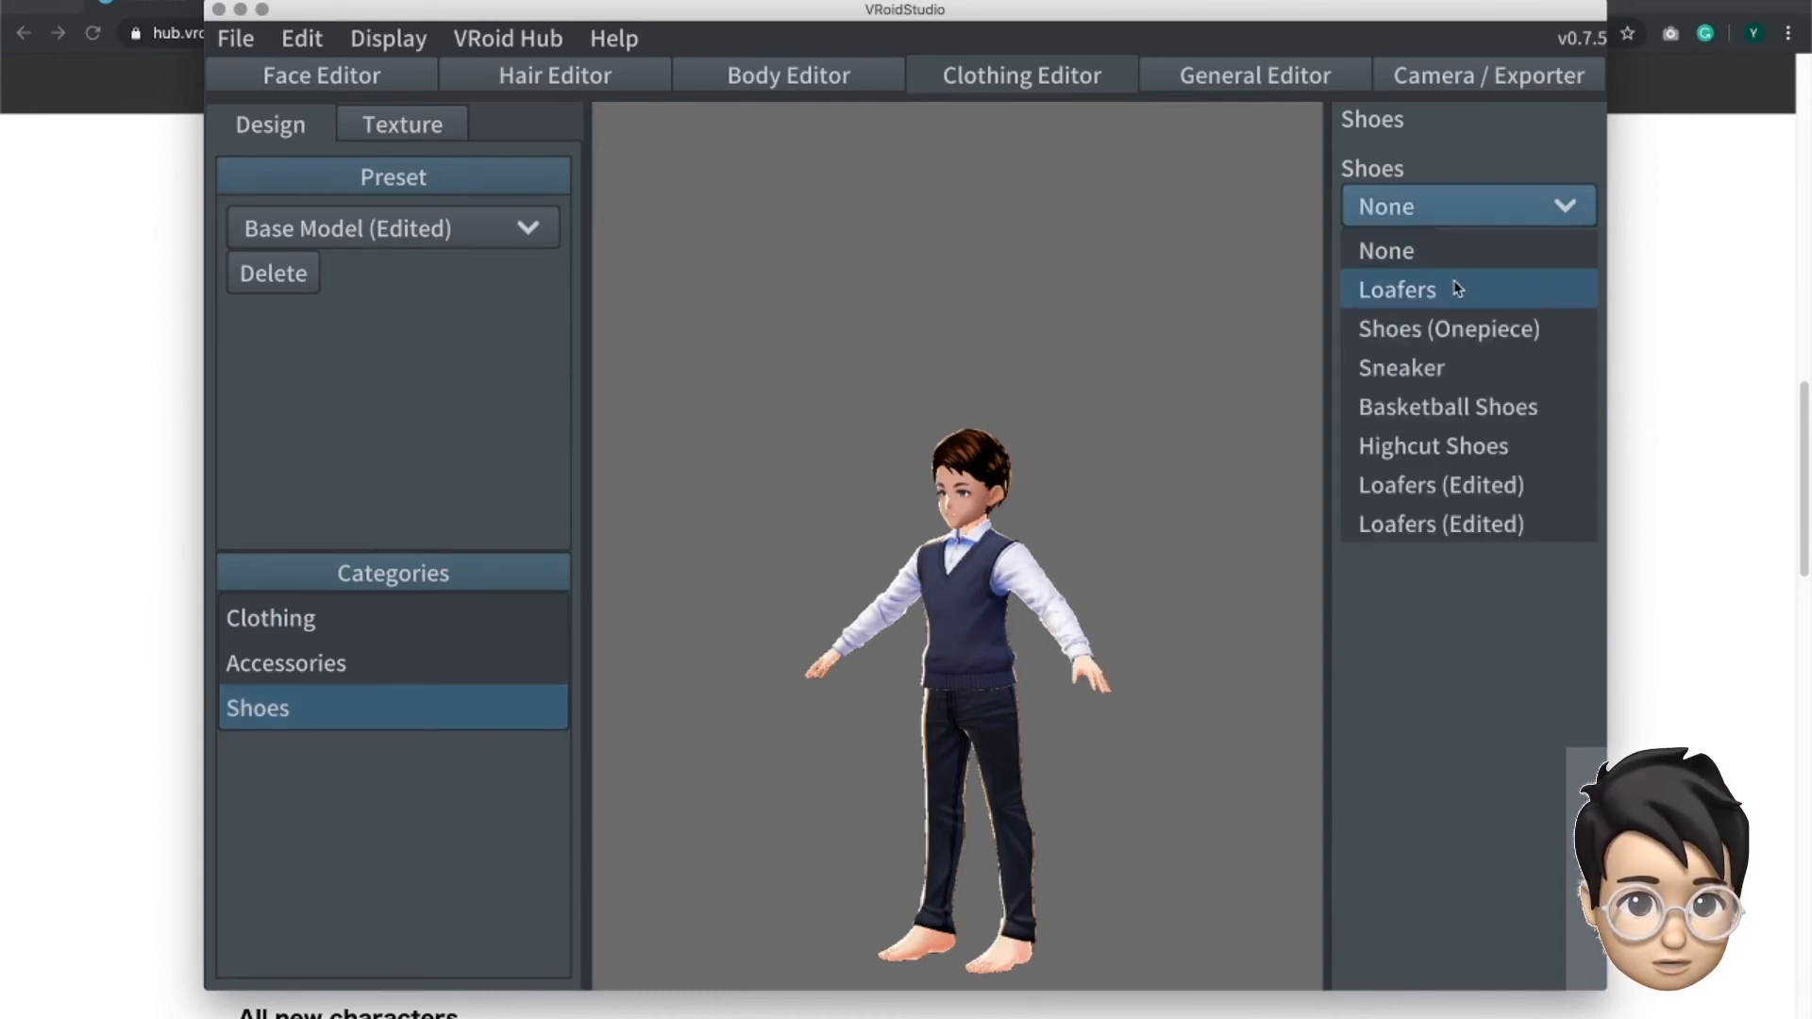
left_click(1460, 409)
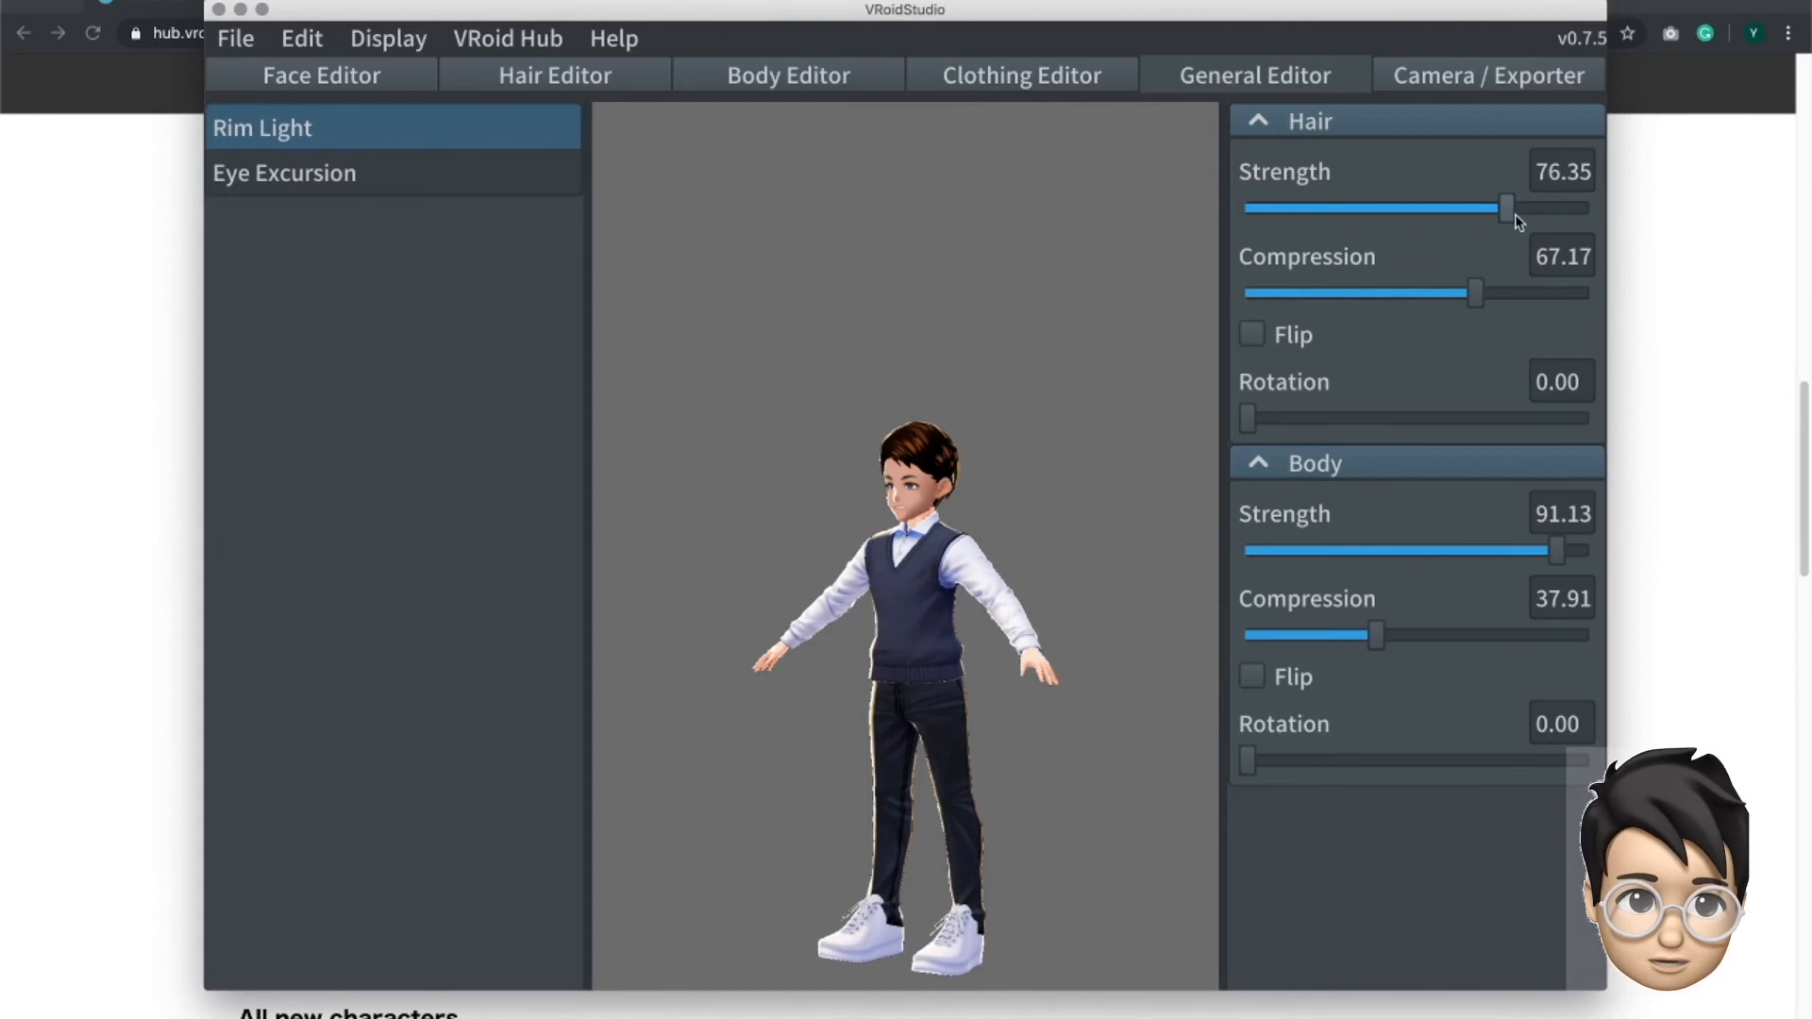
- Set the rim light Strength to 46.57 for the hair and 31.13 for the body, and the Inner eye excursion to 8.57
left_click_drag(1415, 213, 1288, 221)
left_click(1405, 208)
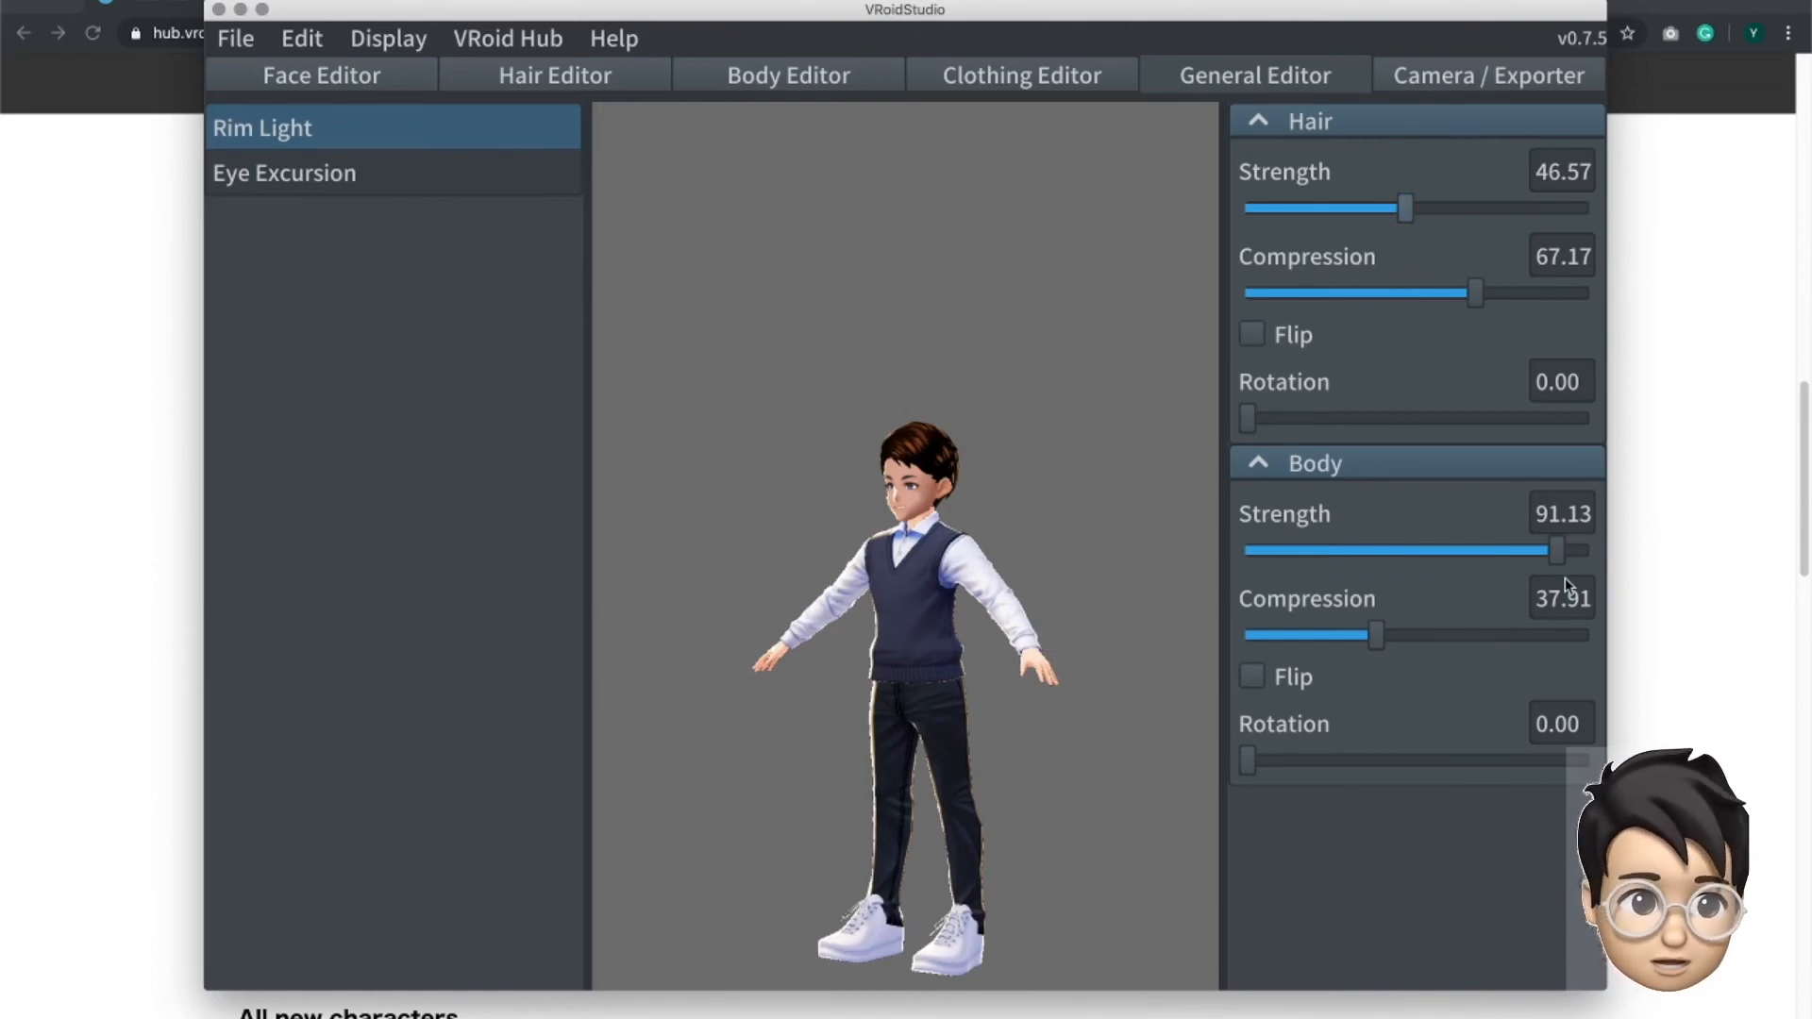
left_click_drag(1560, 559, 1353, 558)
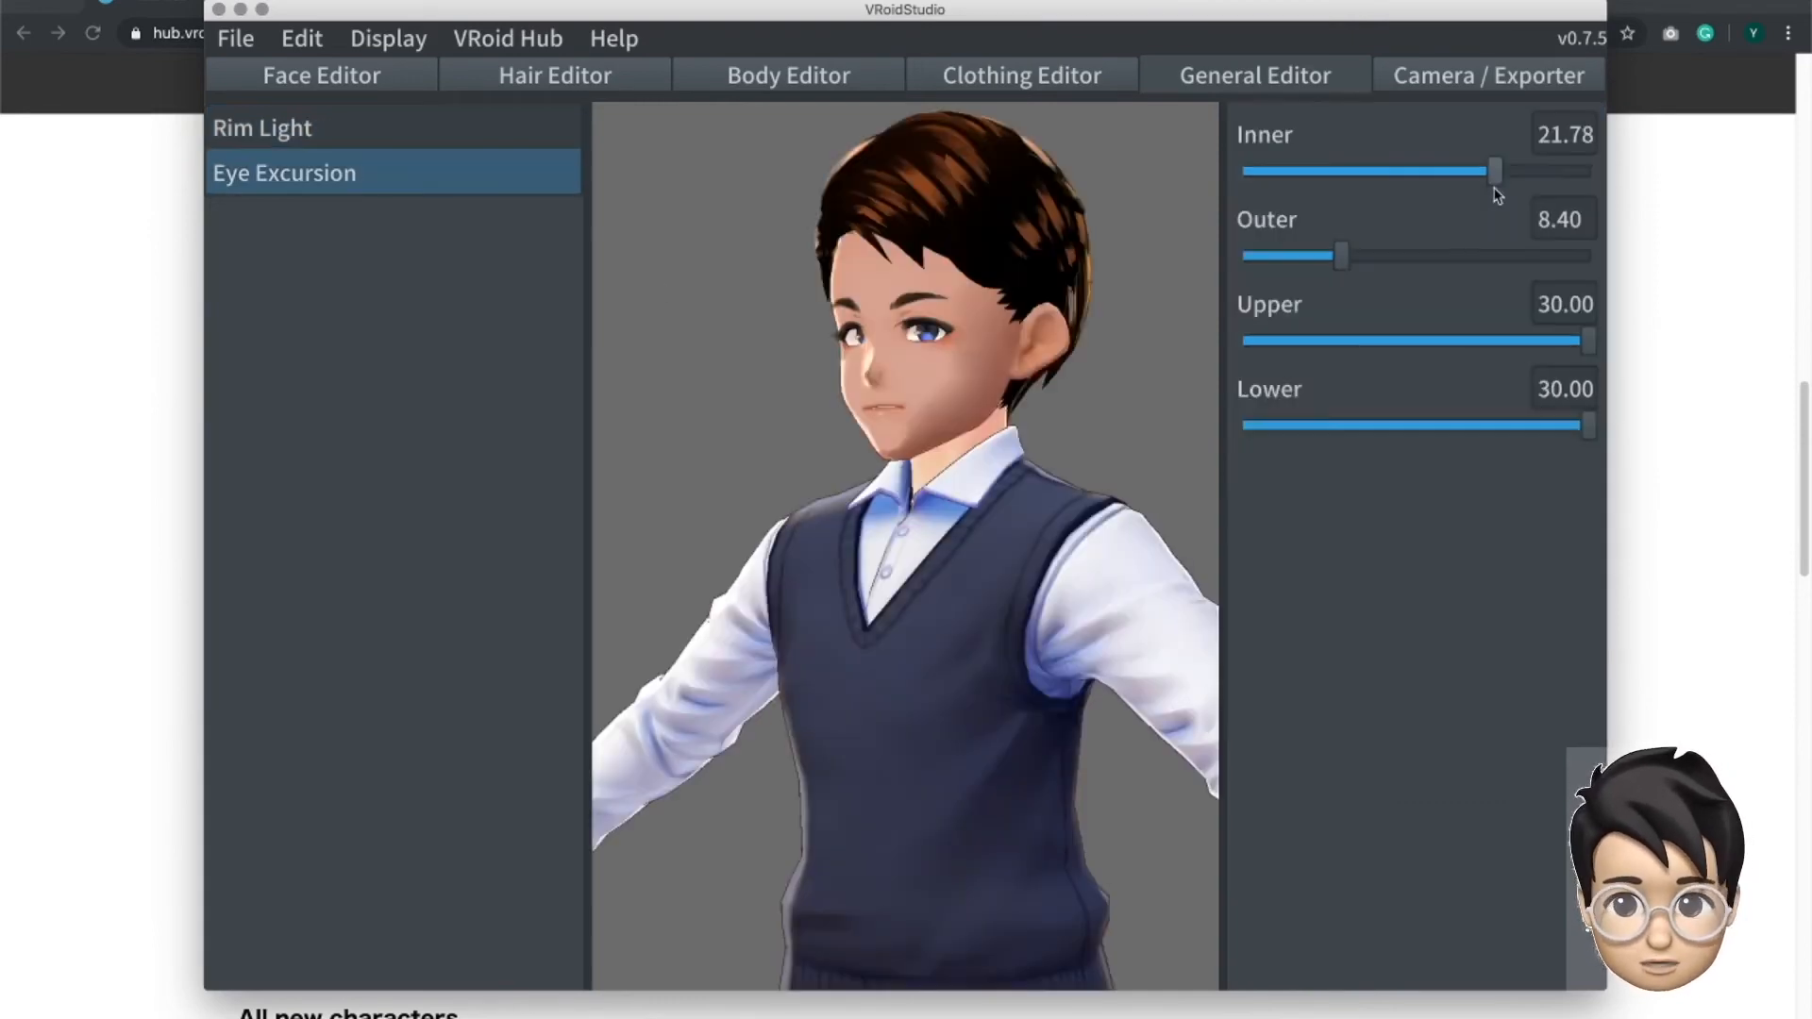
left_click_drag(1497, 194, 1346, 209)
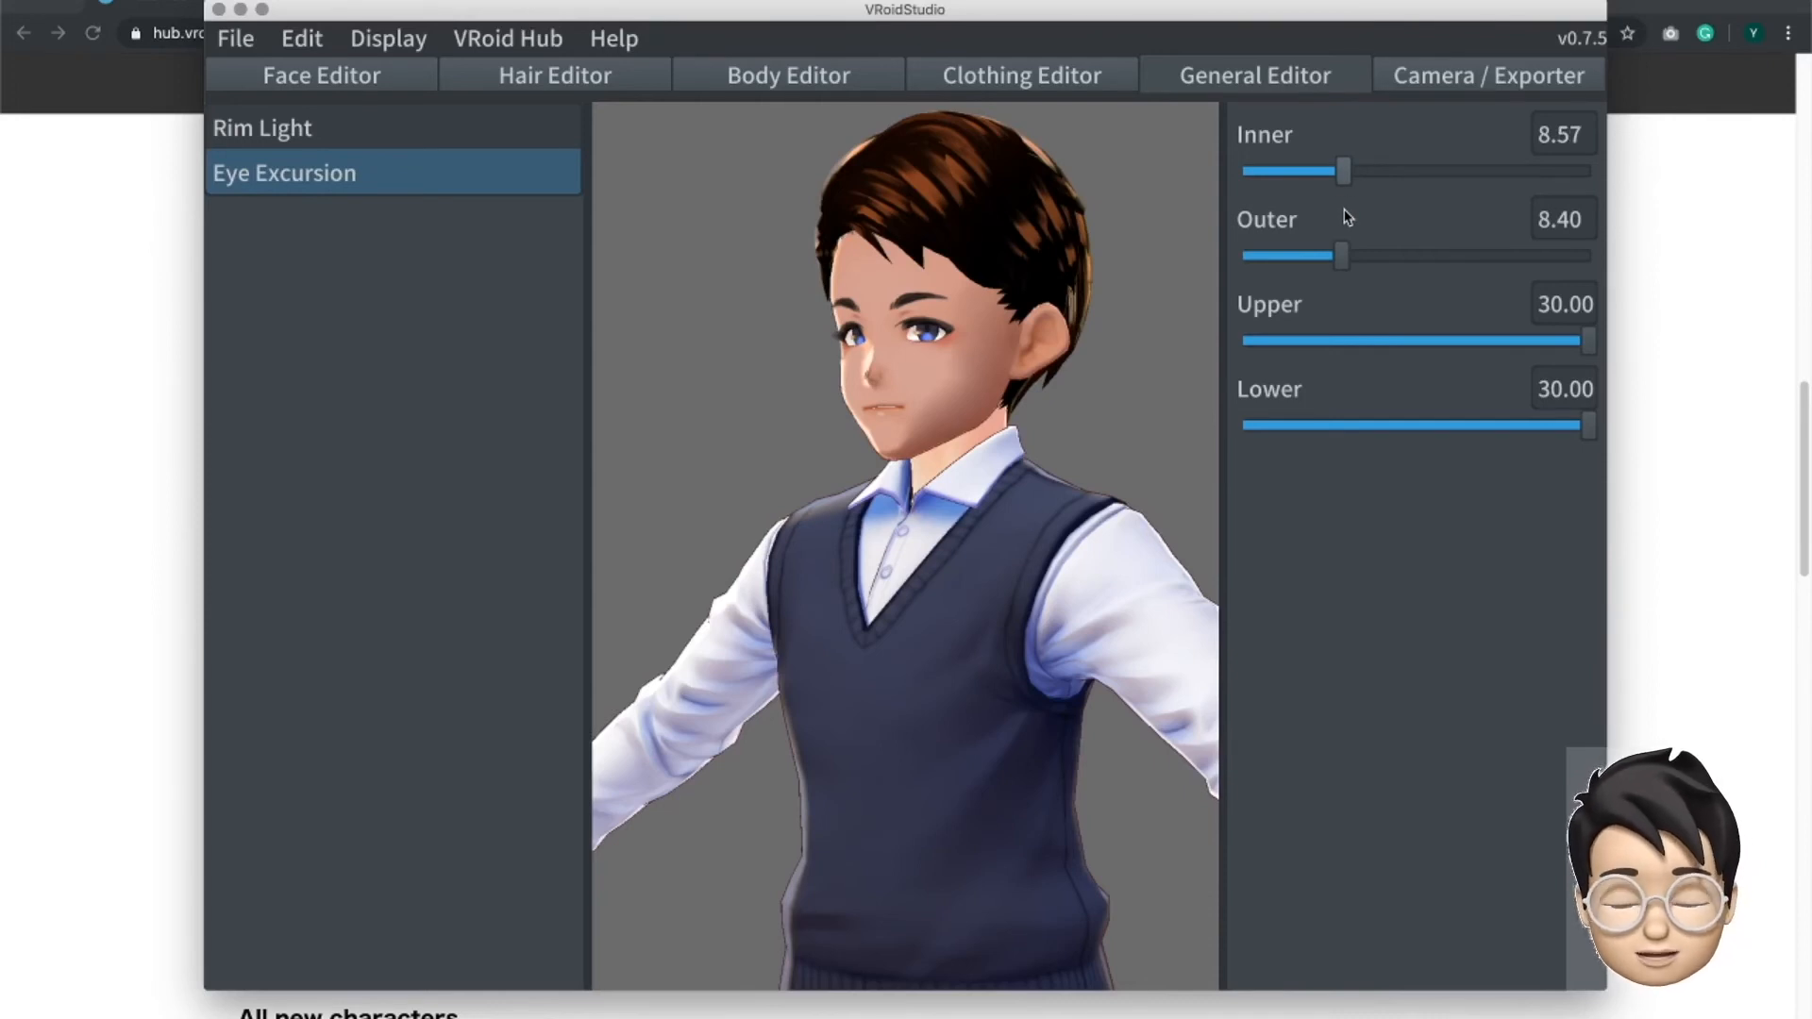
- In the camera and export settings, give the avatar a face expression with Smile at 2 and Anger at 68
left_click(1406, 81)
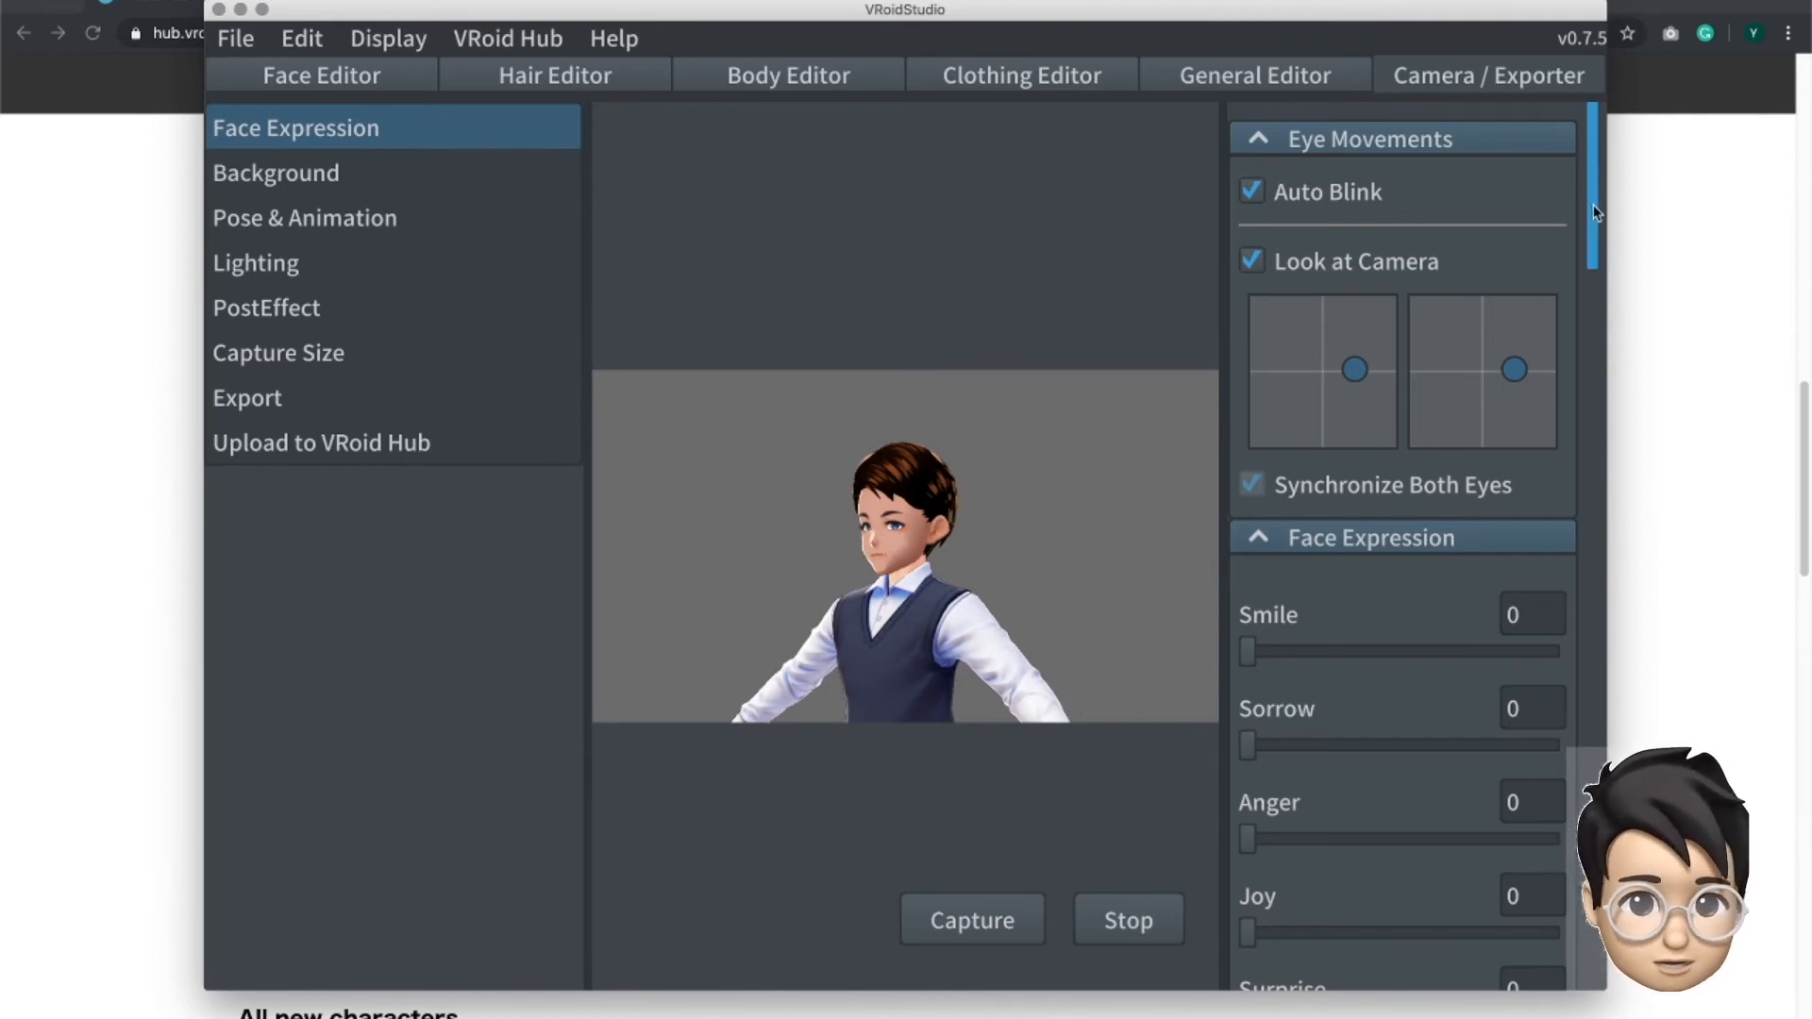
left_click_drag(1592, 199, 1595, 229)
left_click_drag(1595, 223, 1595, 253)
mouse_move(1247, 322)
left_mouse_down()
mouse_move(1545, 332)
mouse_move(1217, 349)
mouse_move(1561, 324)
mouse_move(1233, 336)
mouse_move(1253, 325)
left_mouse_up()
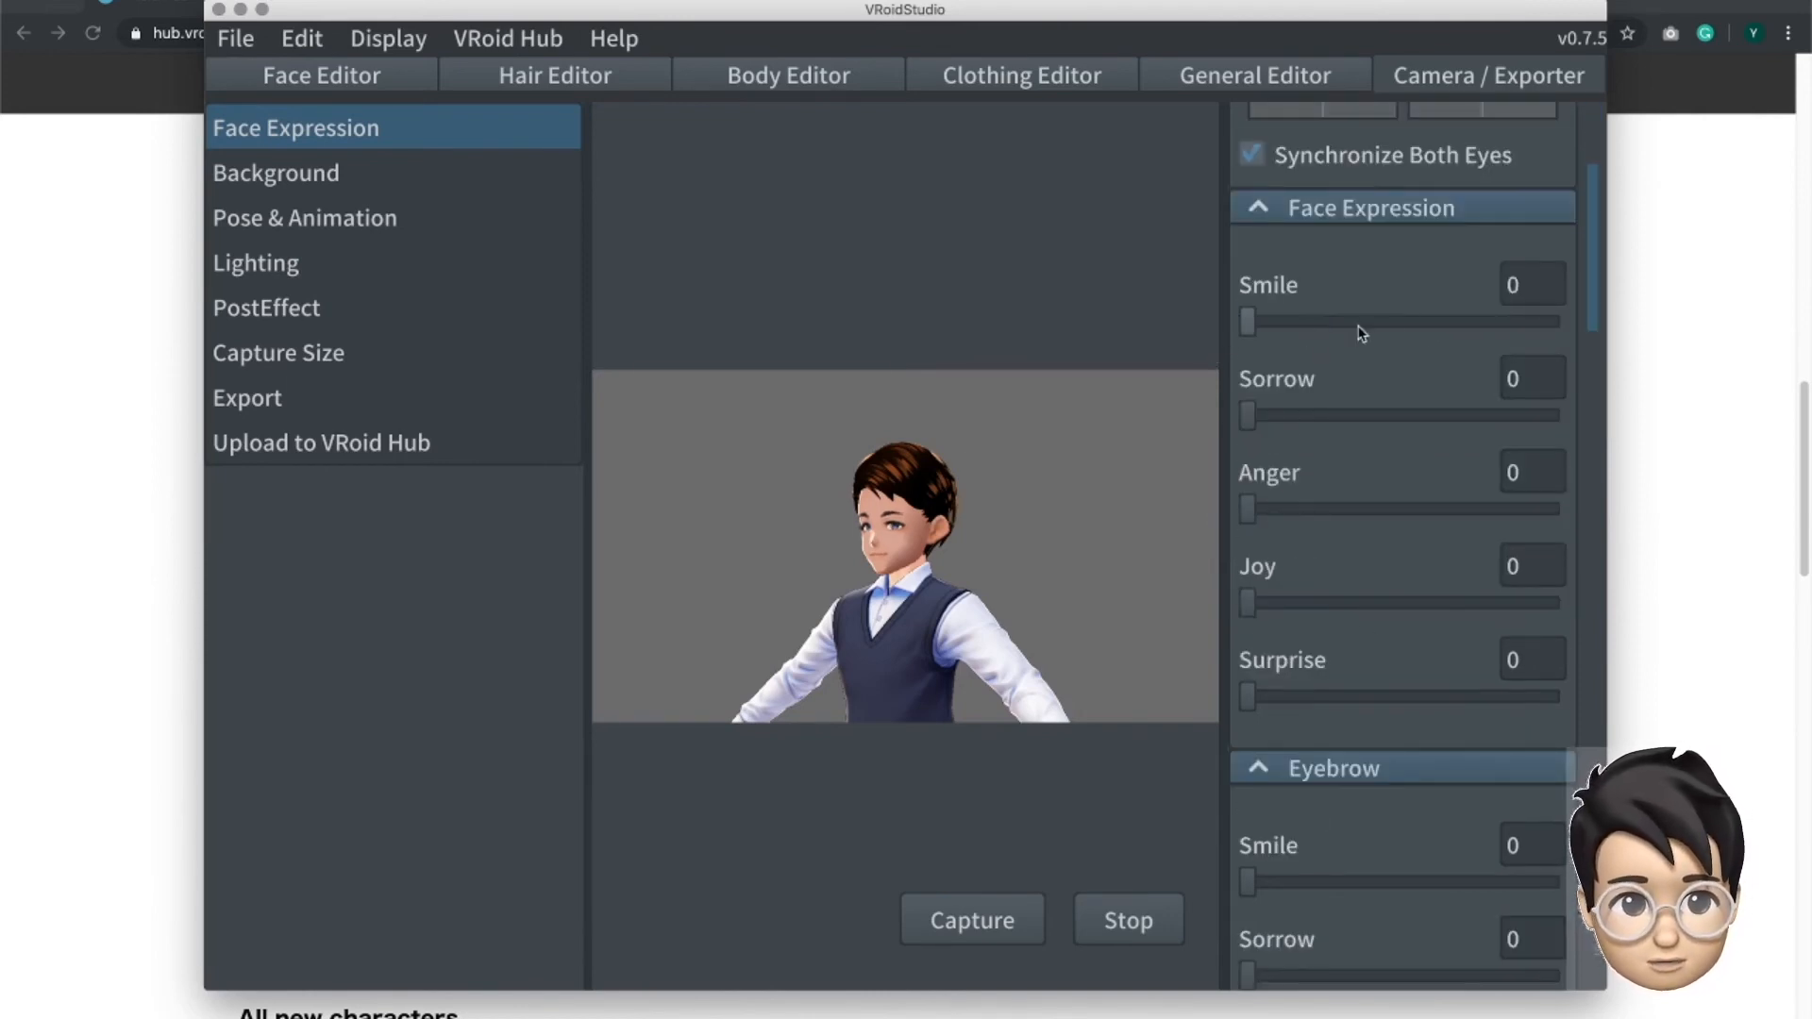
left_click_drag(1248, 415, 1202, 444)
left_click_drag(1248, 510, 1456, 533)
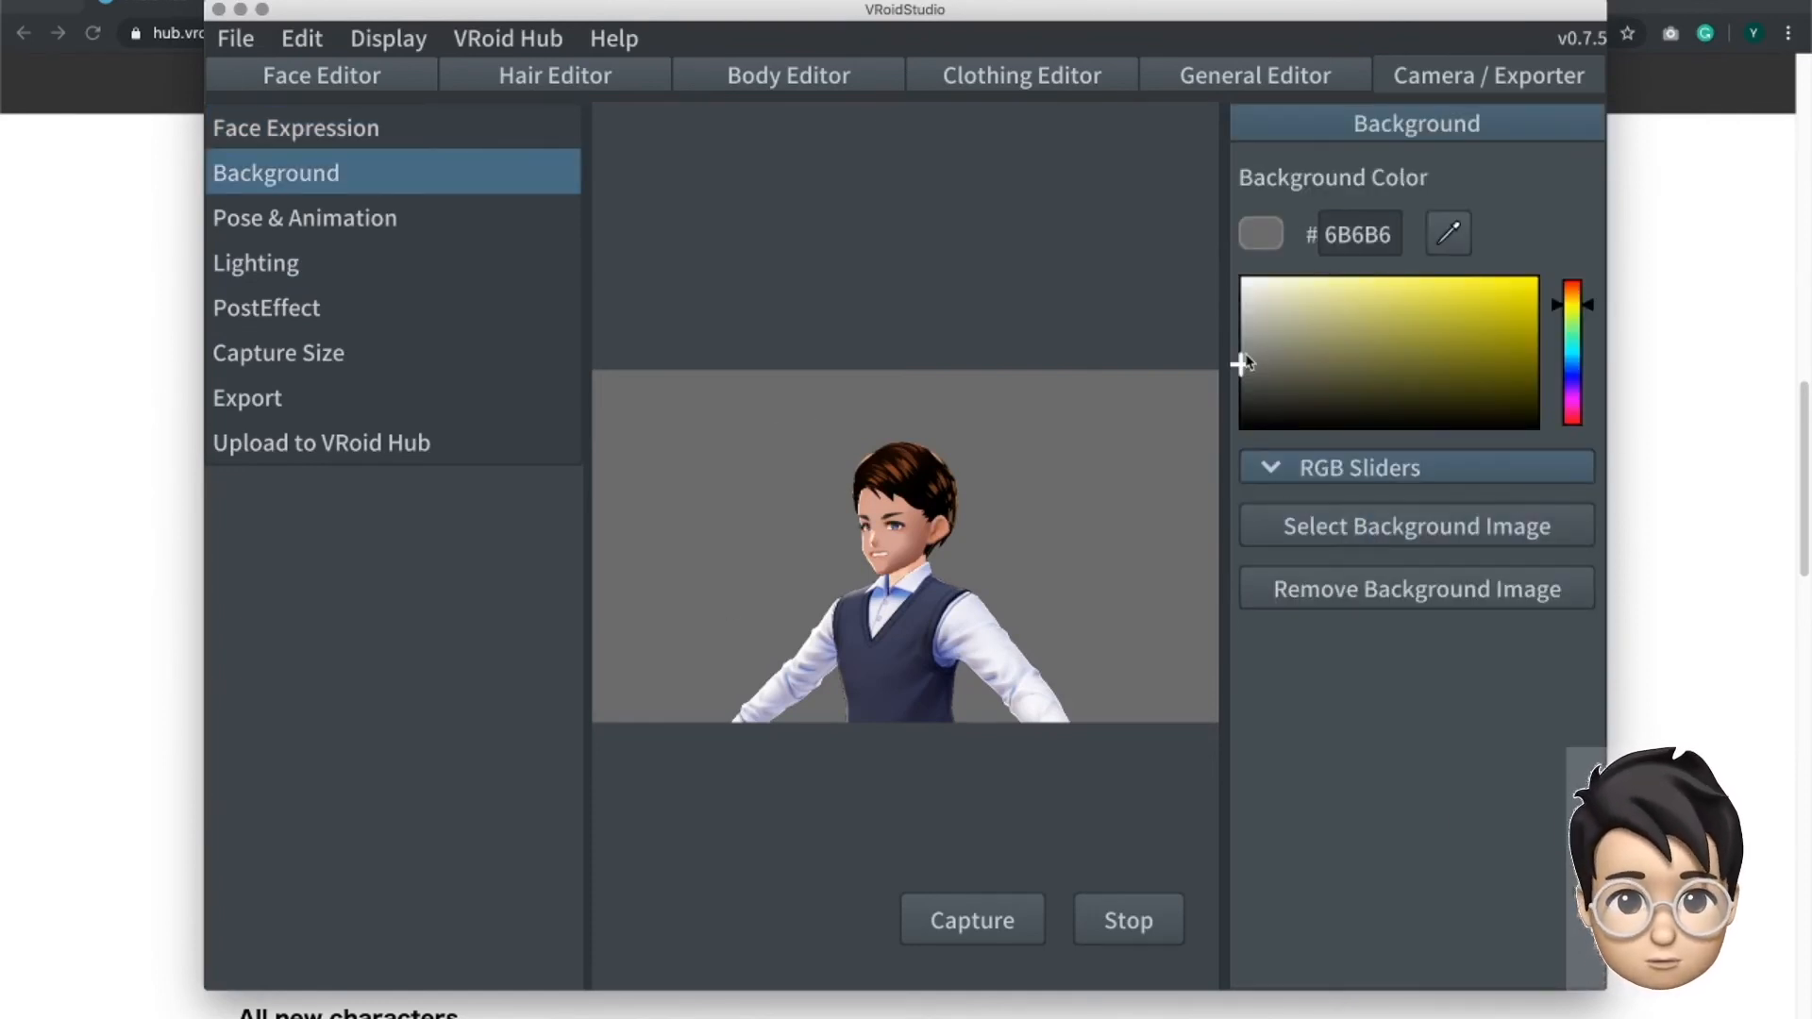
- Set the camera background color to bright green
left_click_drag(1576, 321, 1538, 275)
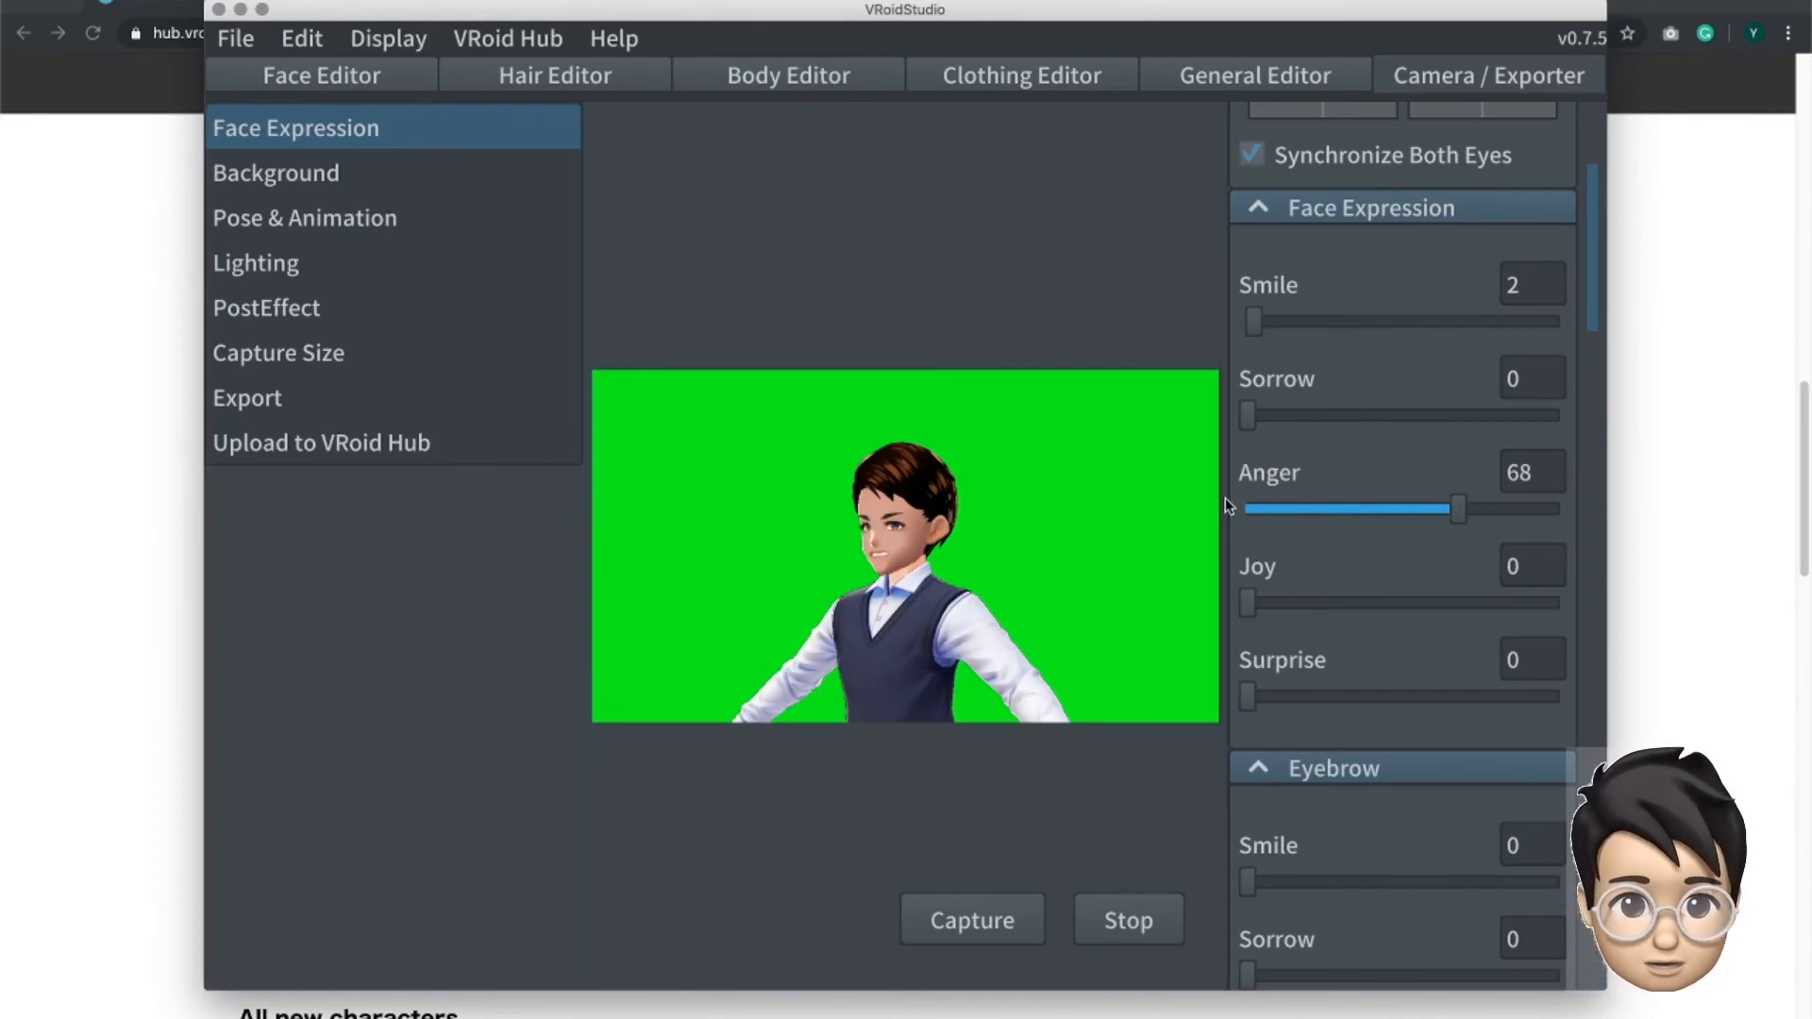
- Enlarge the camera preview area and frame the avatar's full body from head to shoes in it
left_click_drag(588, 536, 585, 535)
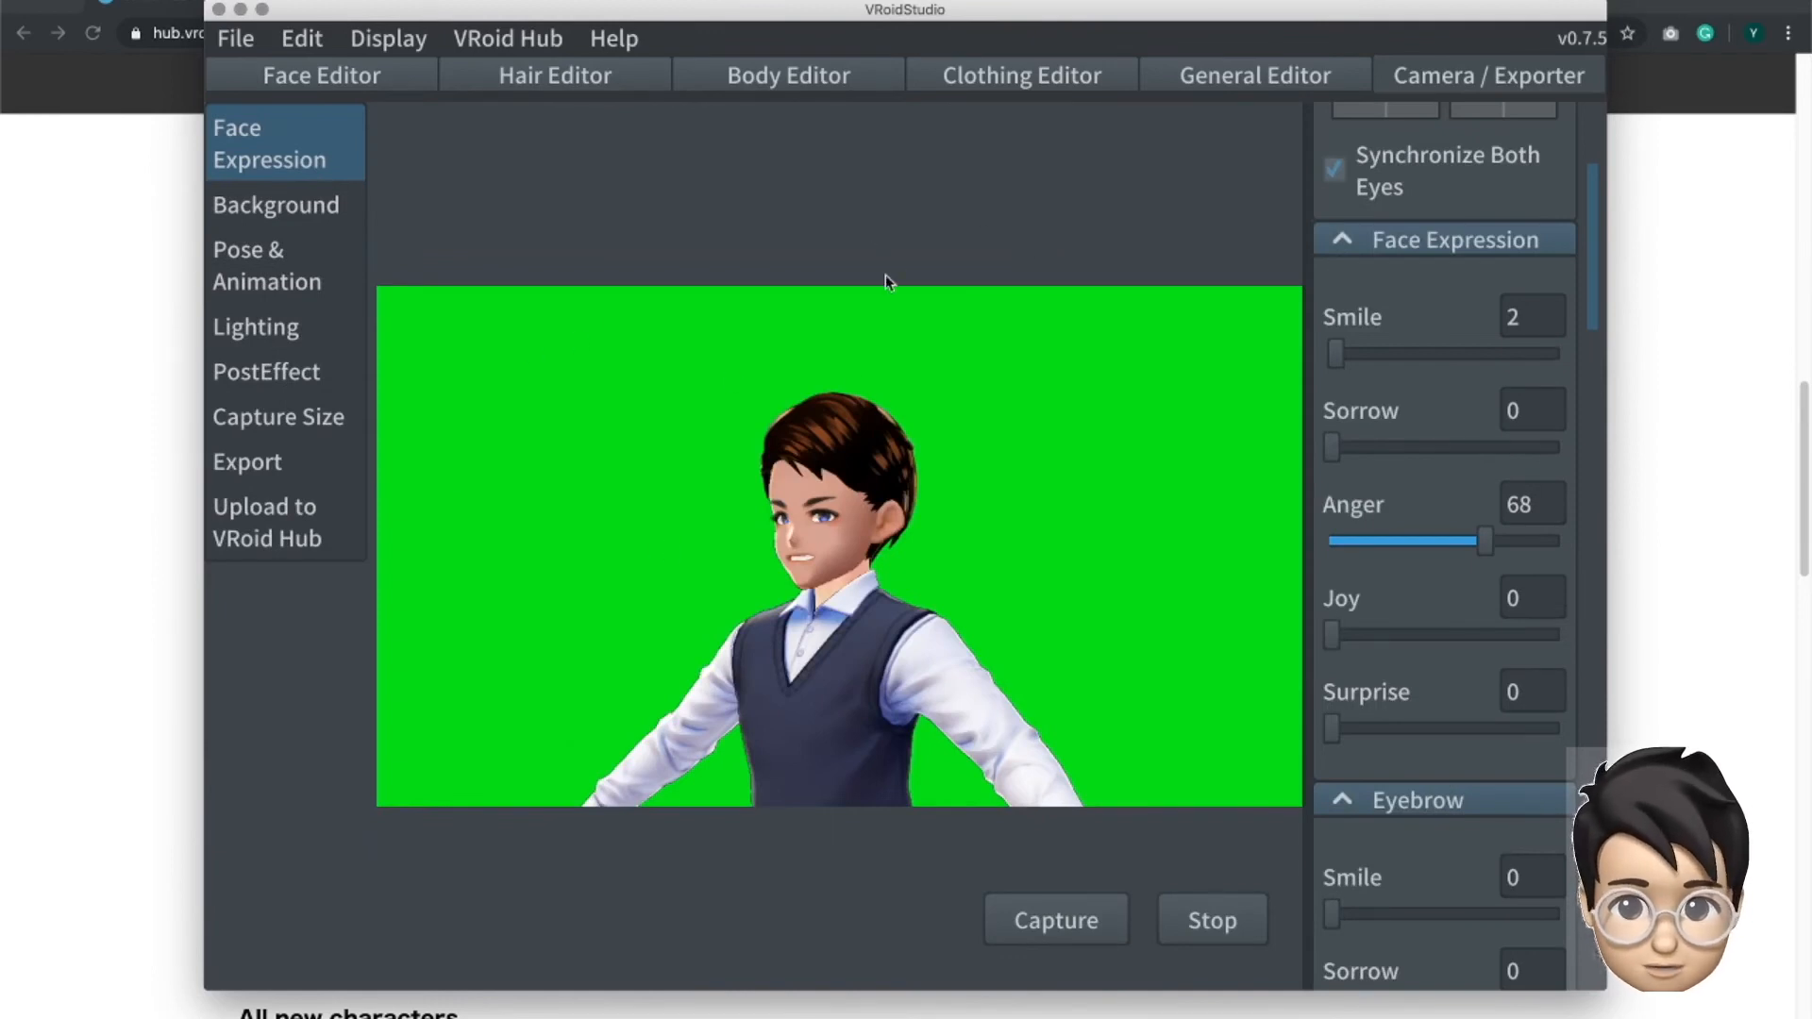
scroll(897, 594, "down", 5)
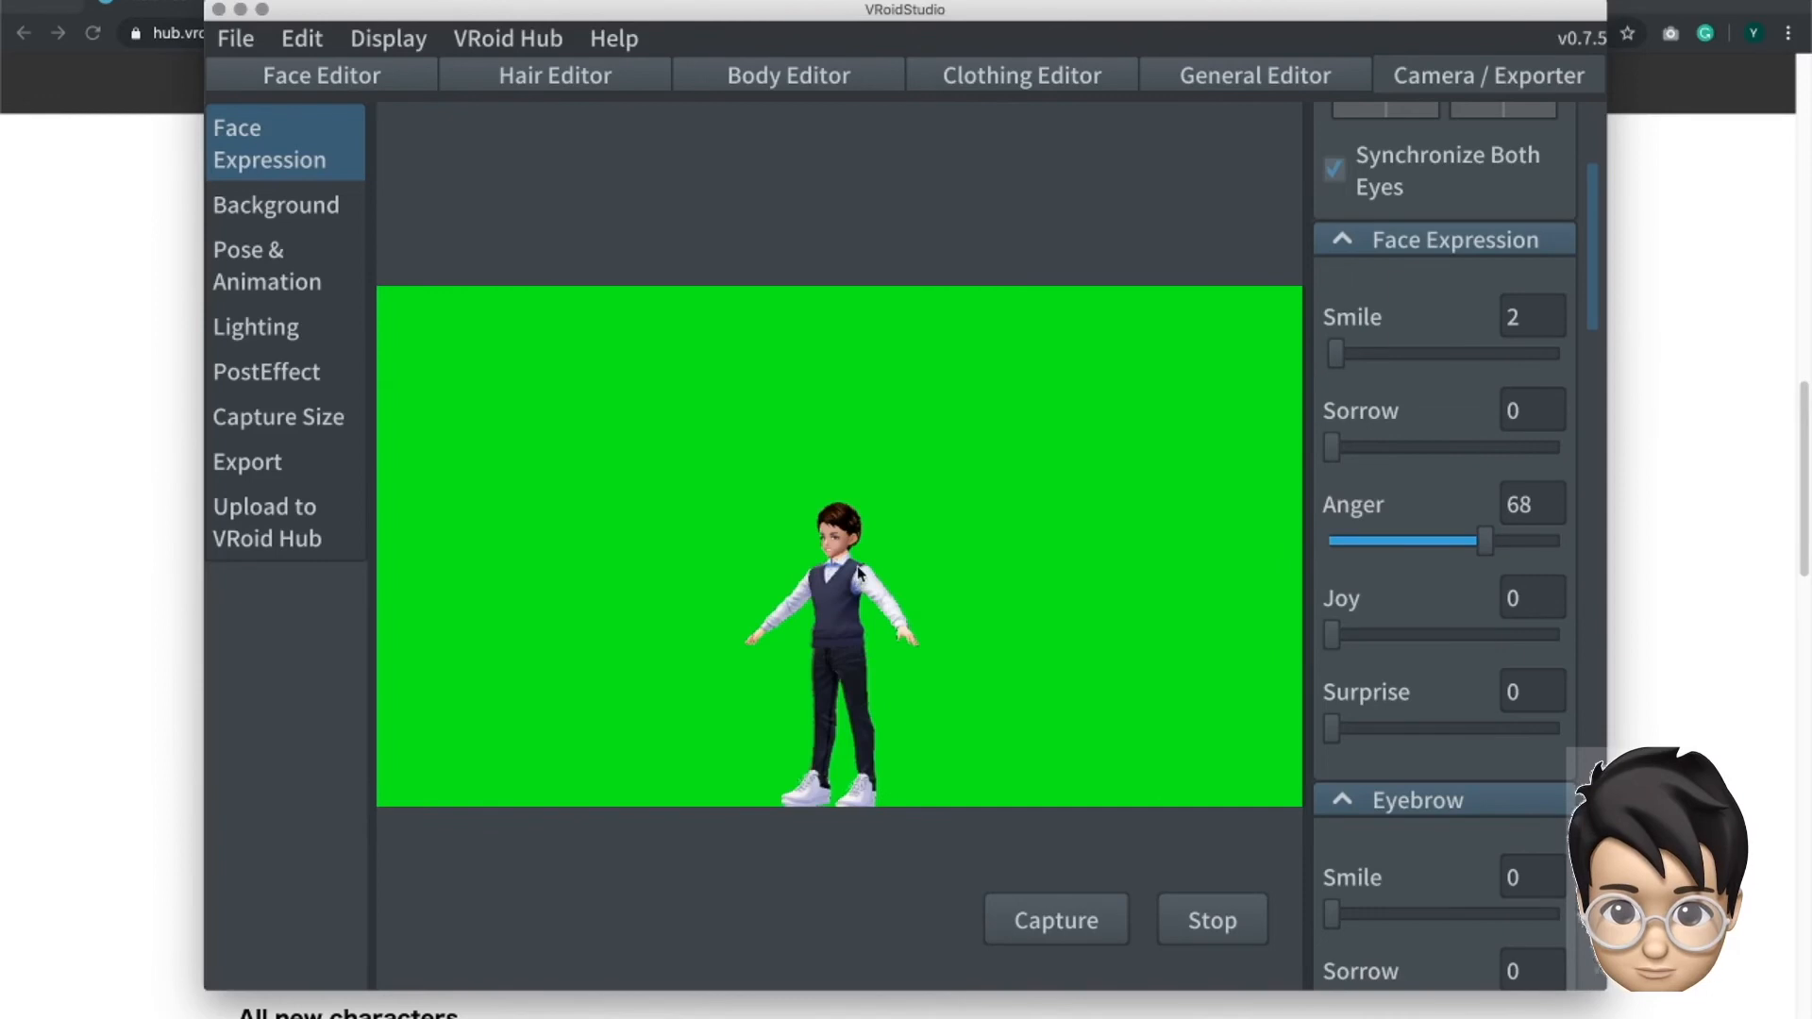
middle_click_drag(857, 566, 847, 491)
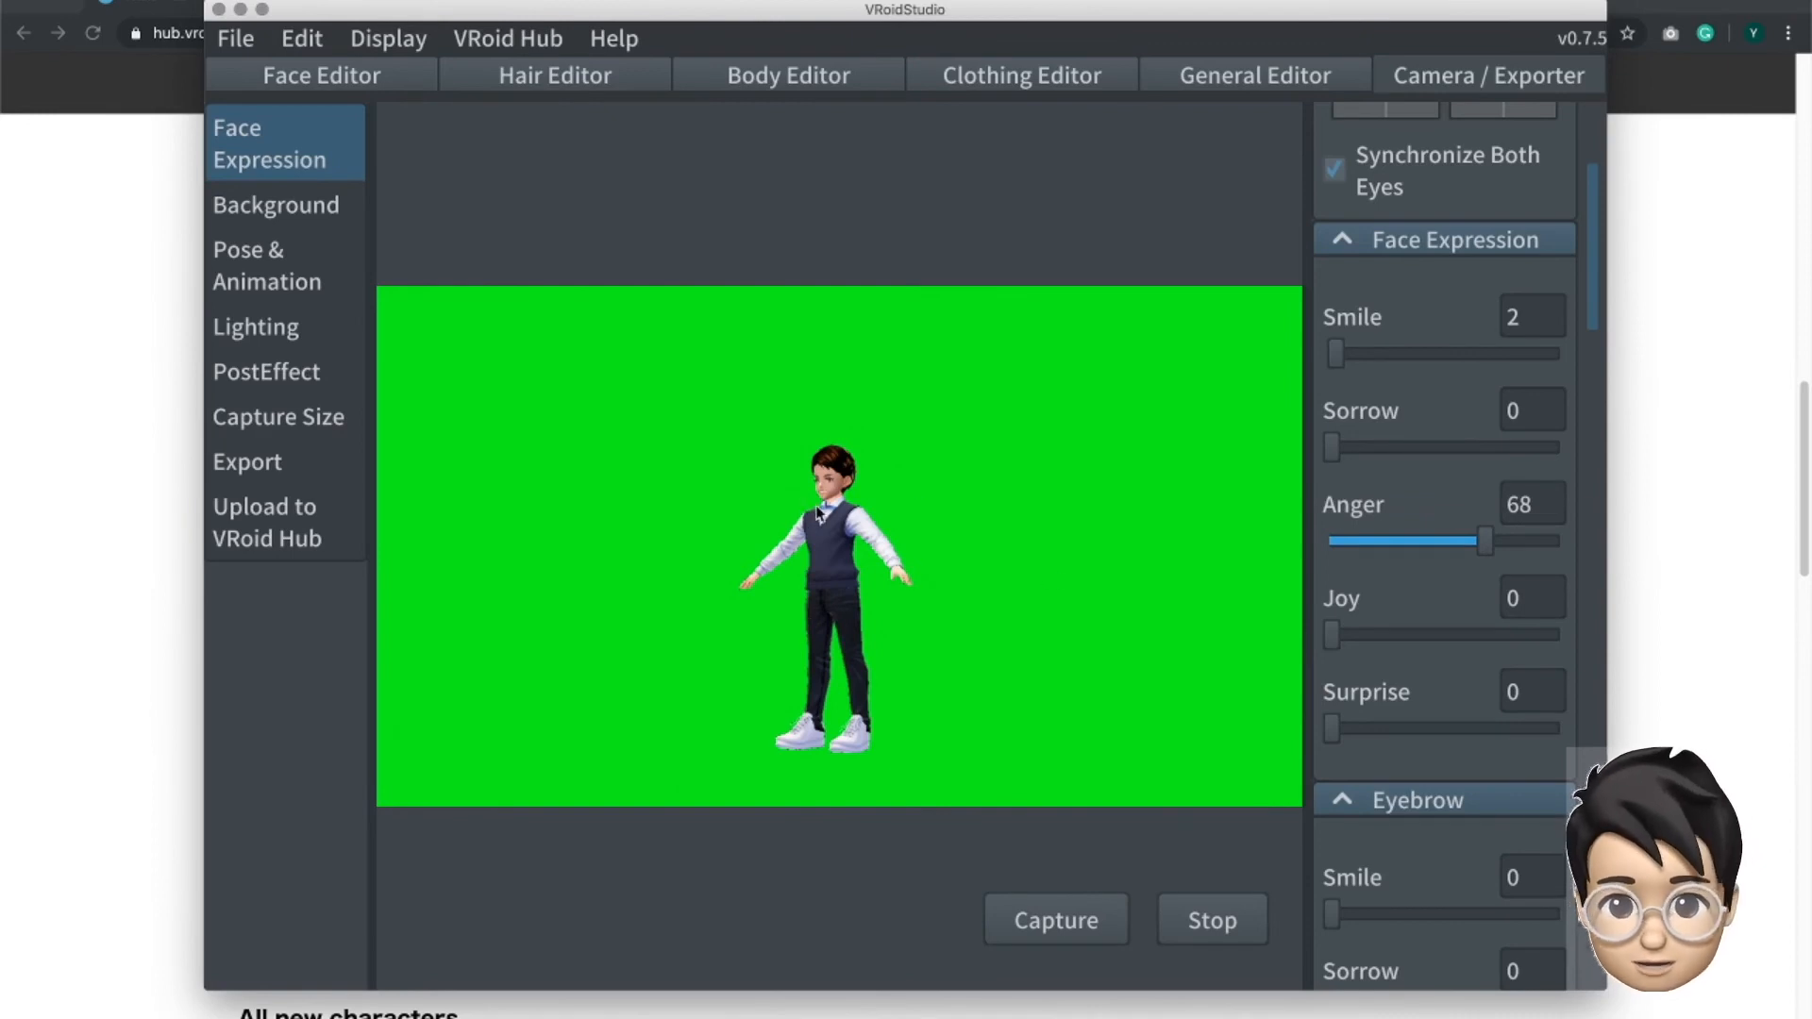
scroll(850, 580, "up", 2)
scroll(834, 593, "up", 1)
middle_click_drag(847, 599, 898, 538)
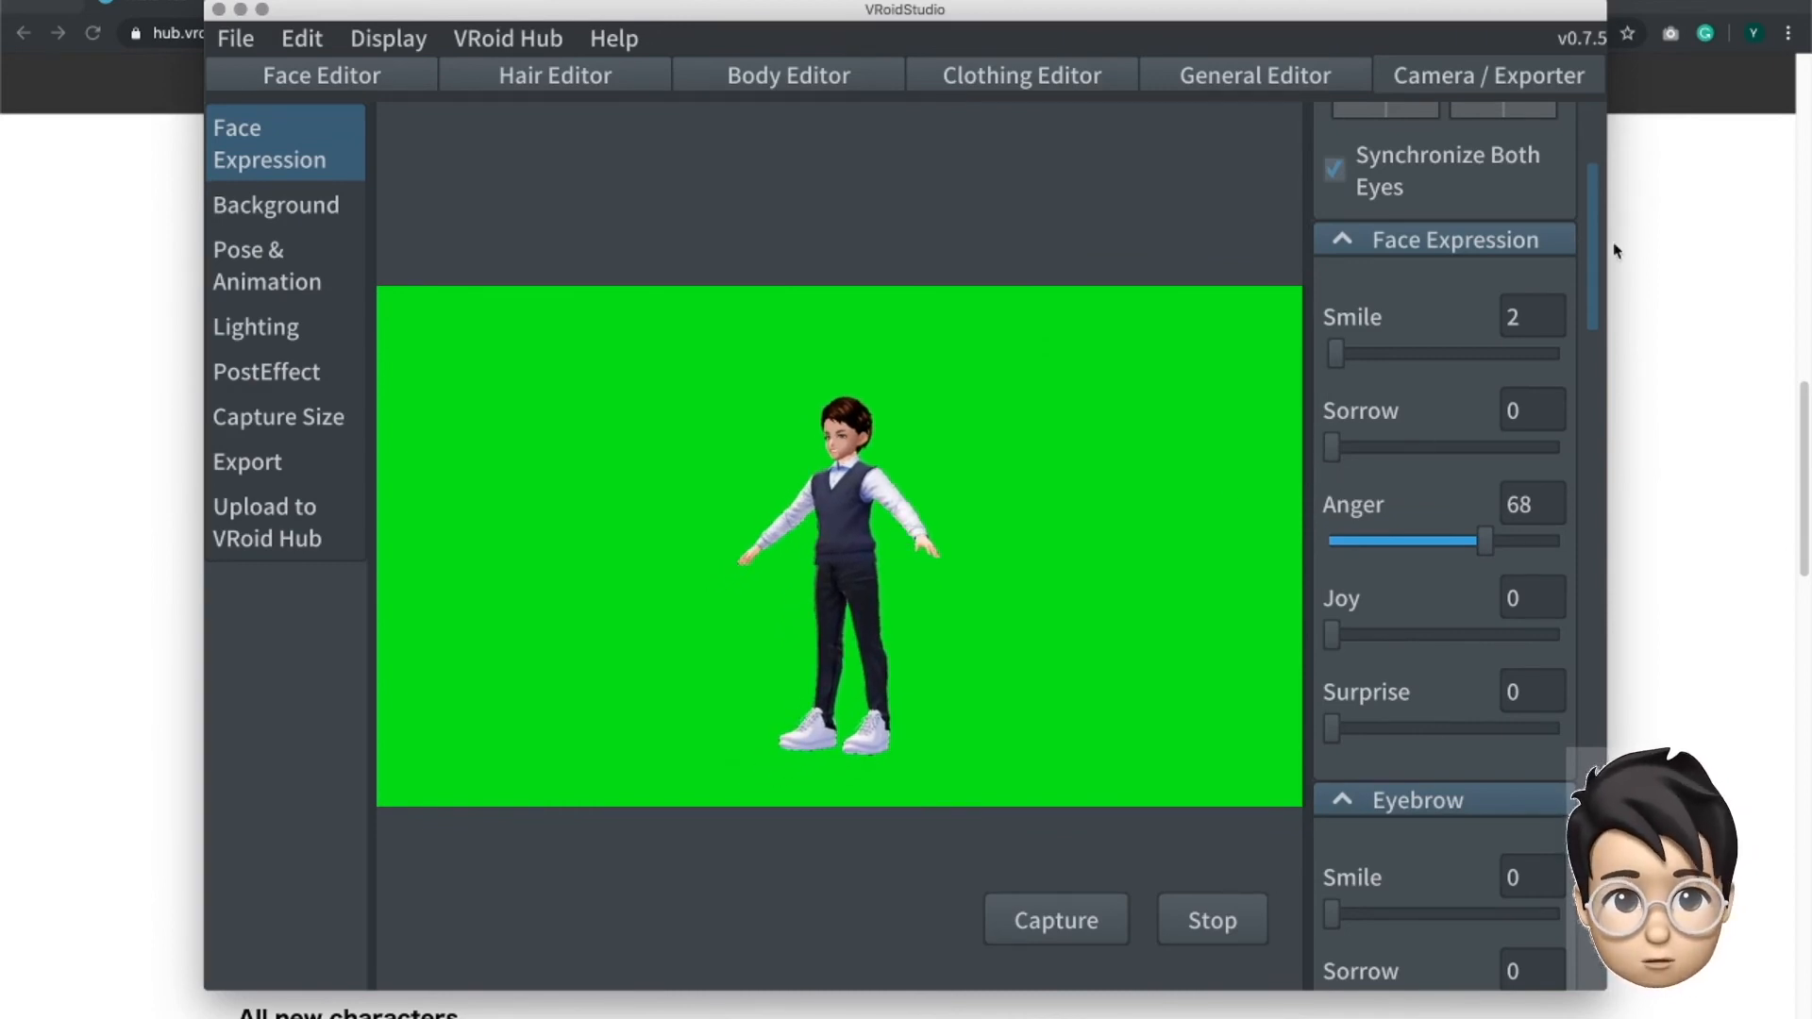
- Raise the Joy value of the avatar's face expression
left_click_drag(1332, 634, 1460, 629)
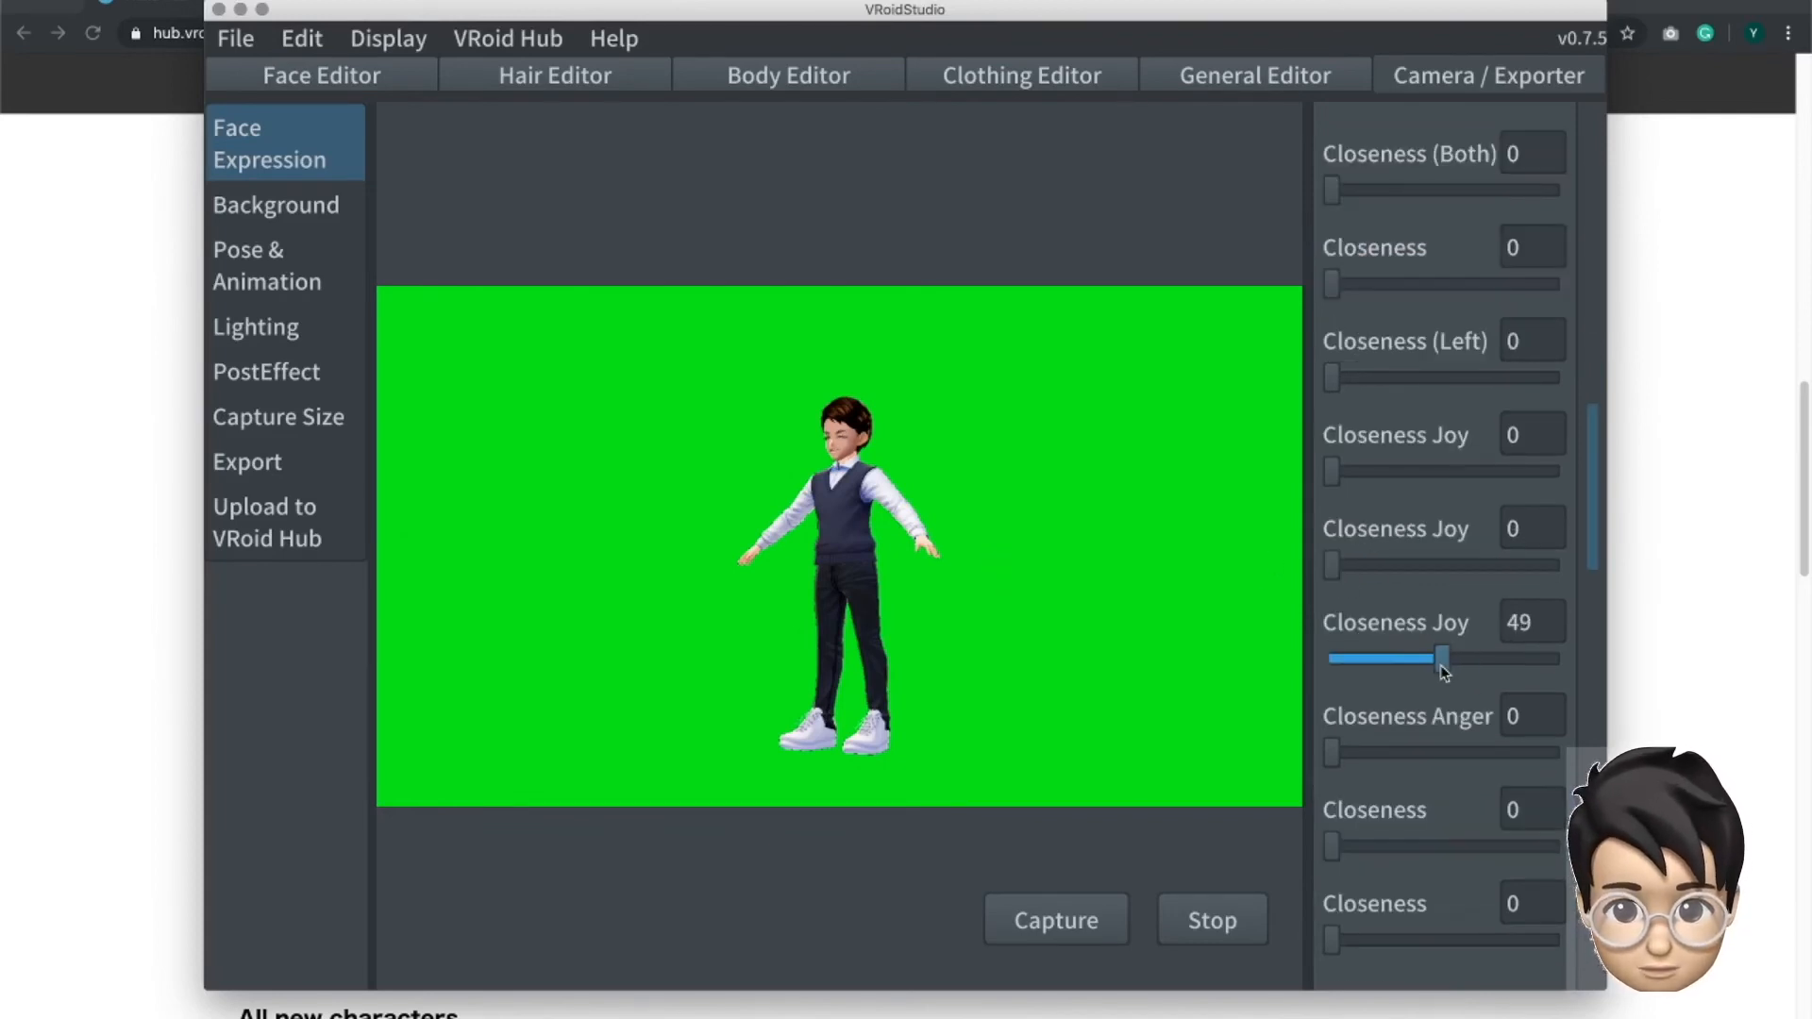
left_click_drag(1440, 663, 1406, 663)
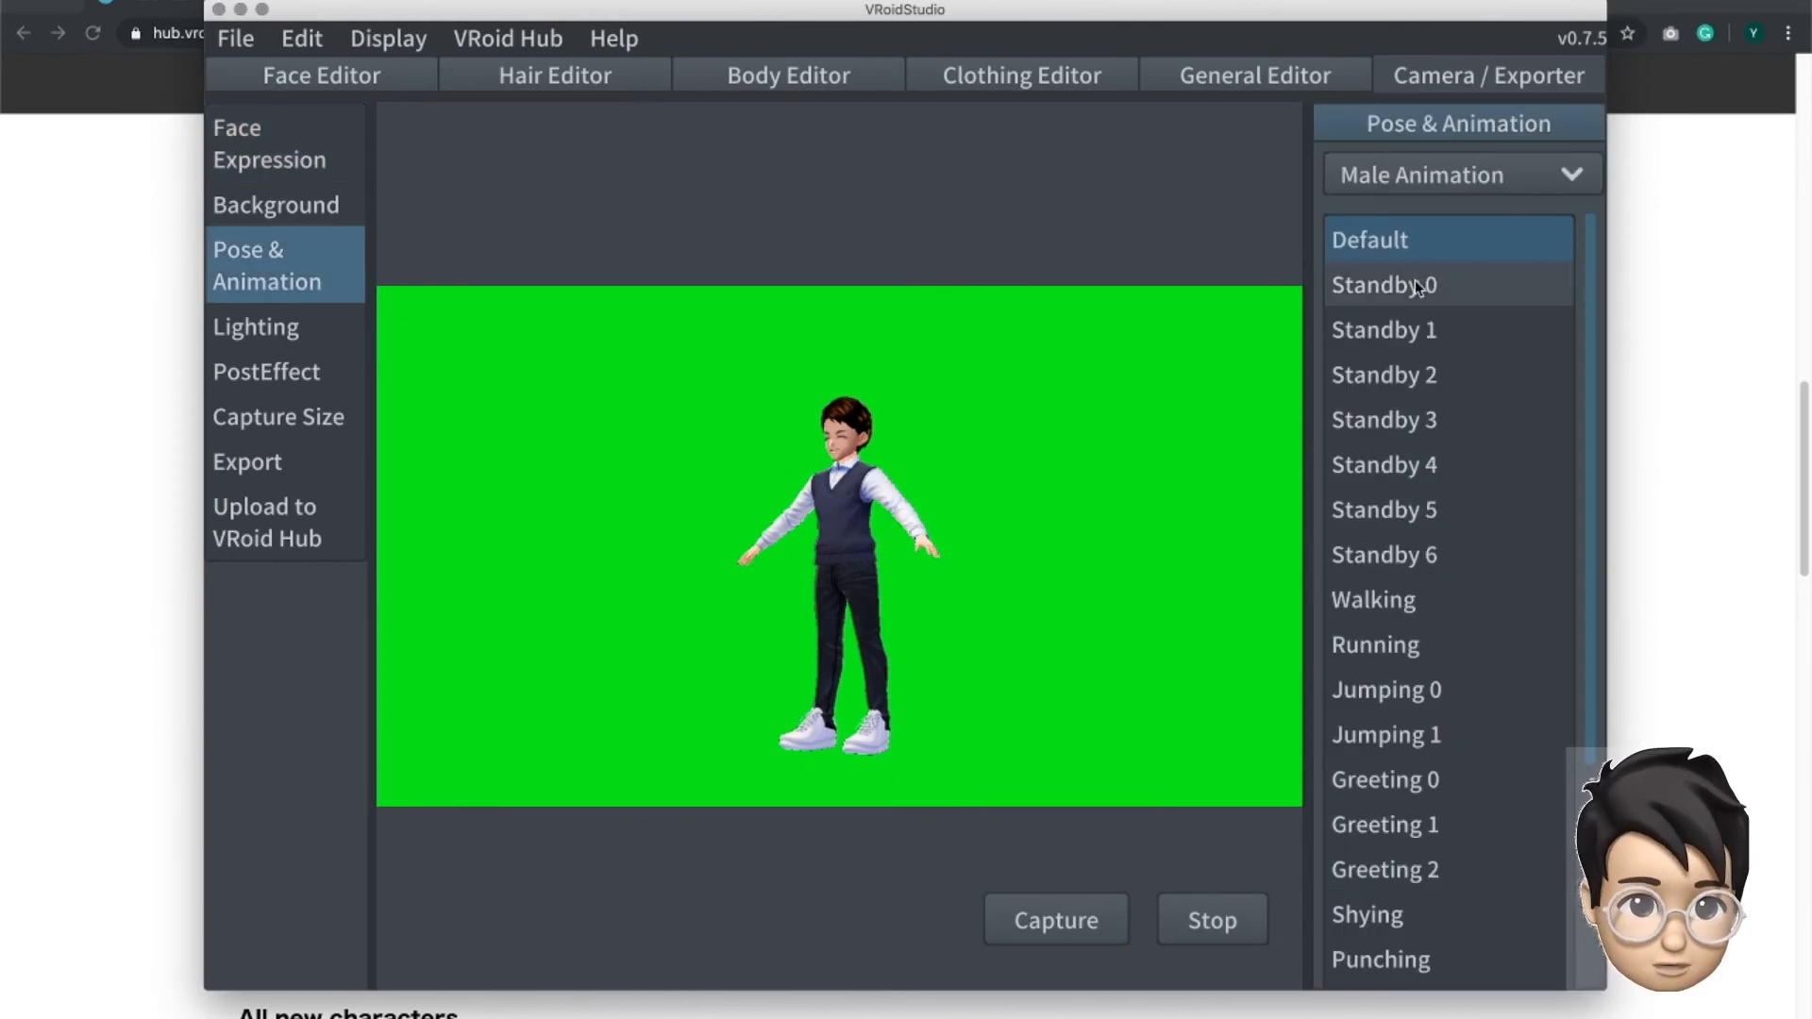
- Preview the male standby animations on the avatar, from Standby 1 through Standby 4
left_click(1380, 340)
left_click(1383, 375)
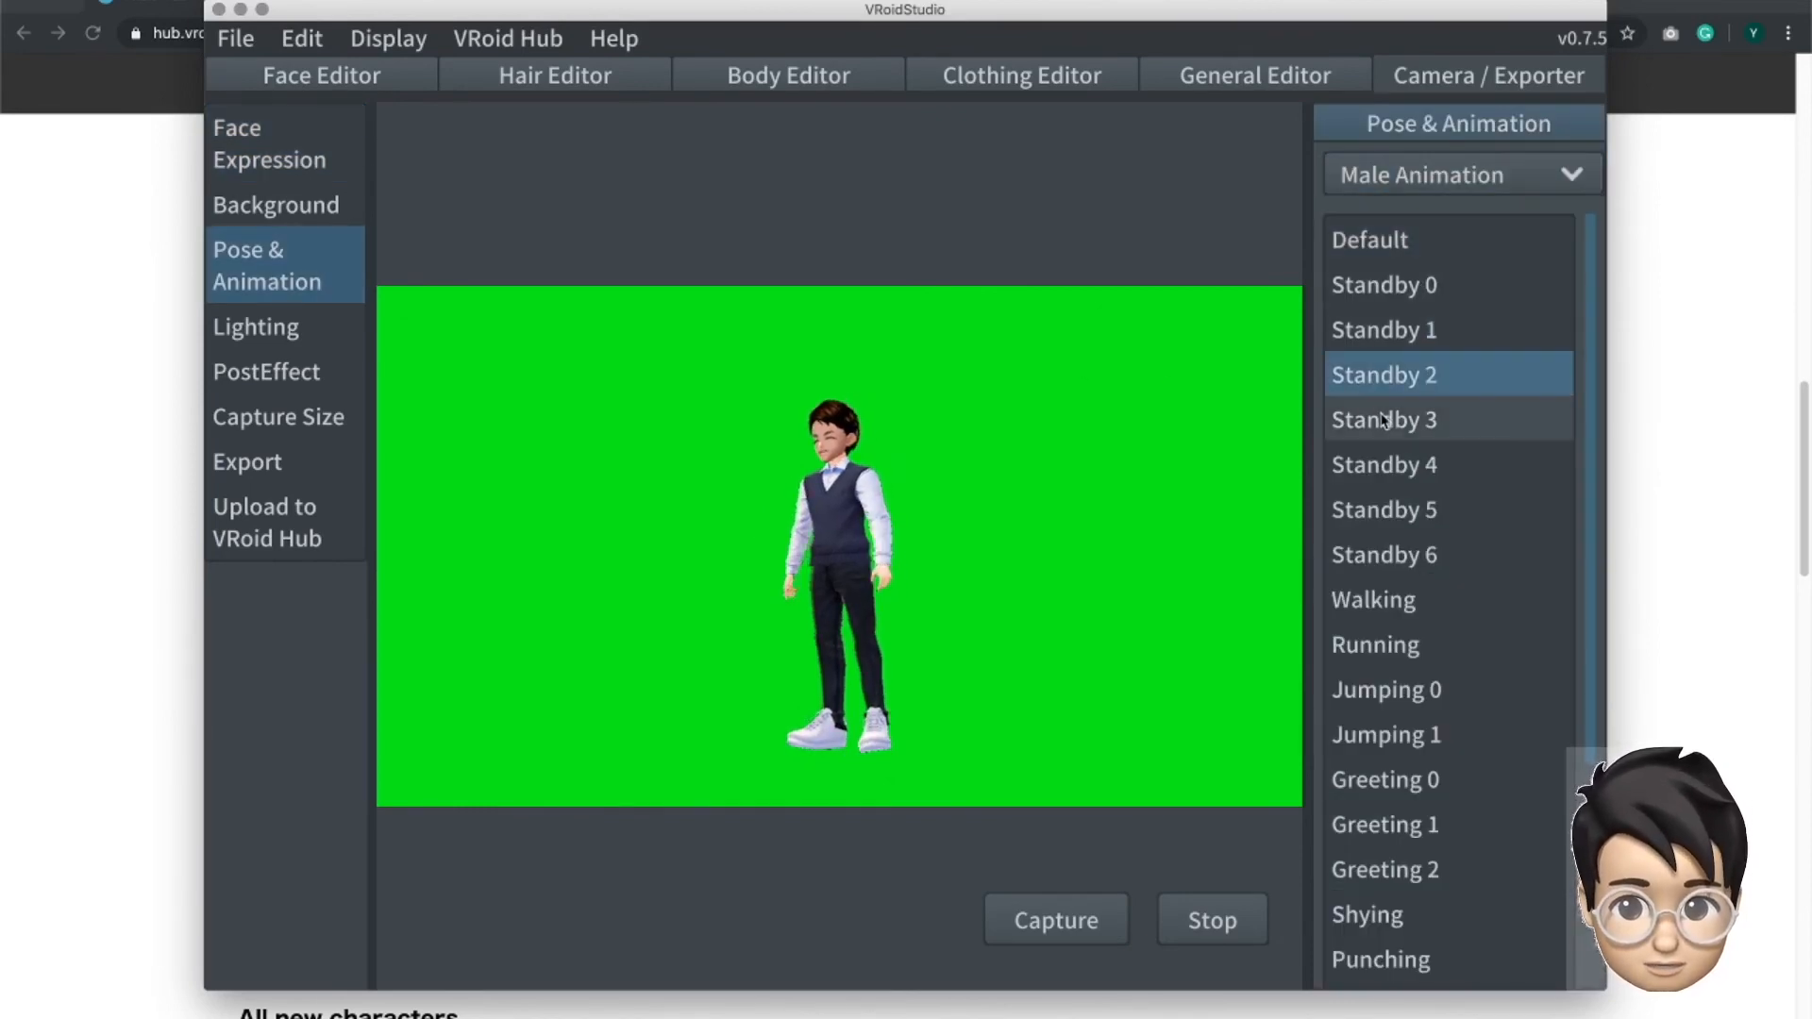
left_click(1384, 420)
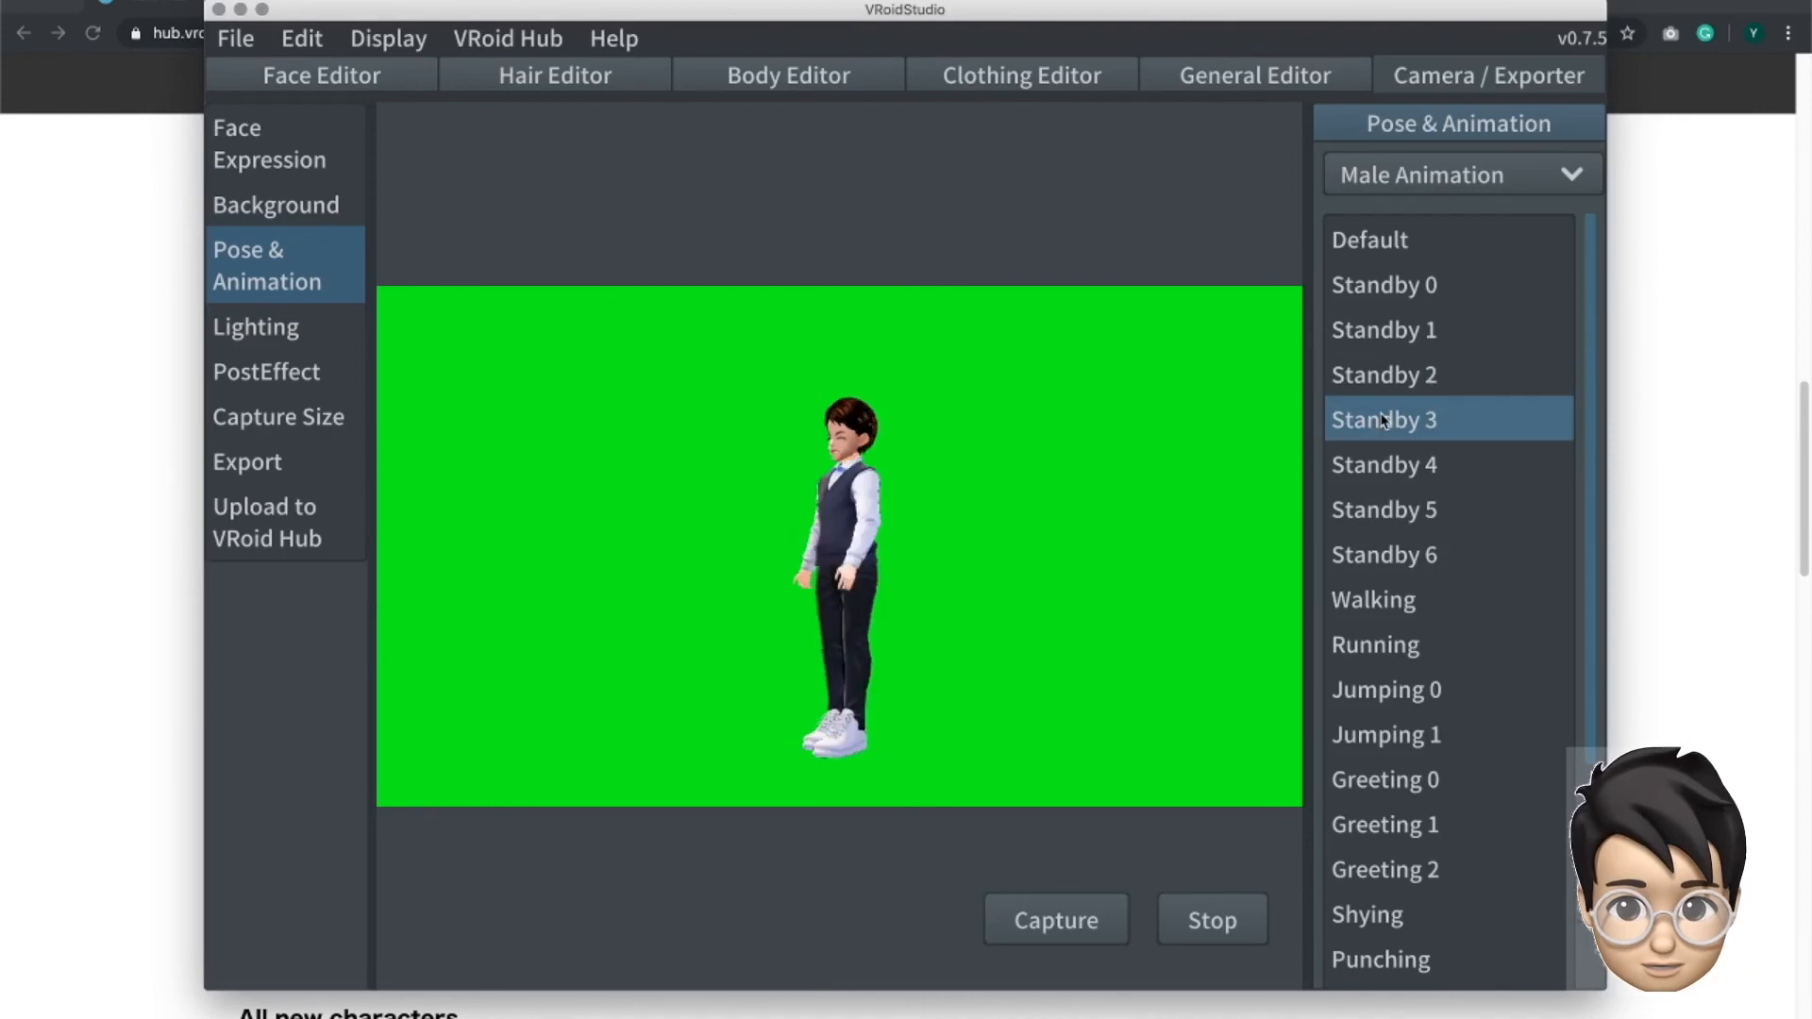
left_click(1404, 467)
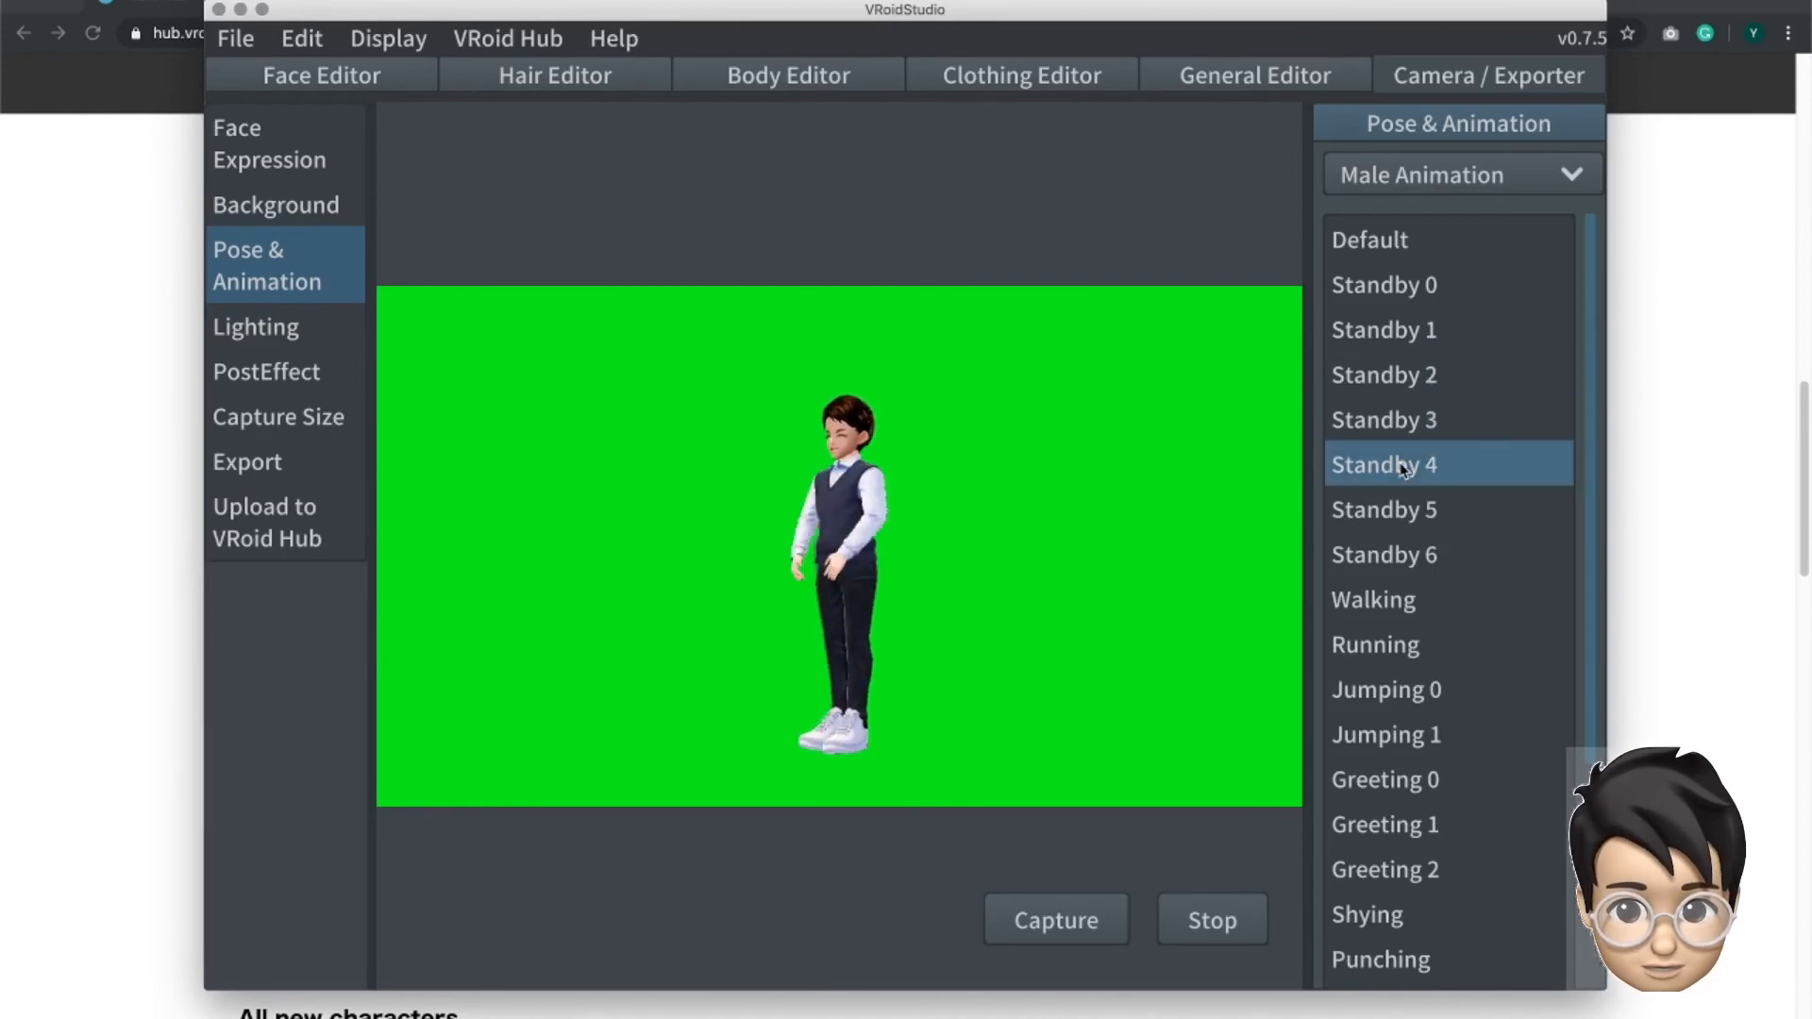
- Preview the Running, Jumping 0 and Punching animations on the avatar
left_click(1419, 645)
scroll(1420, 378, "down", 3)
left_click(1421, 376)
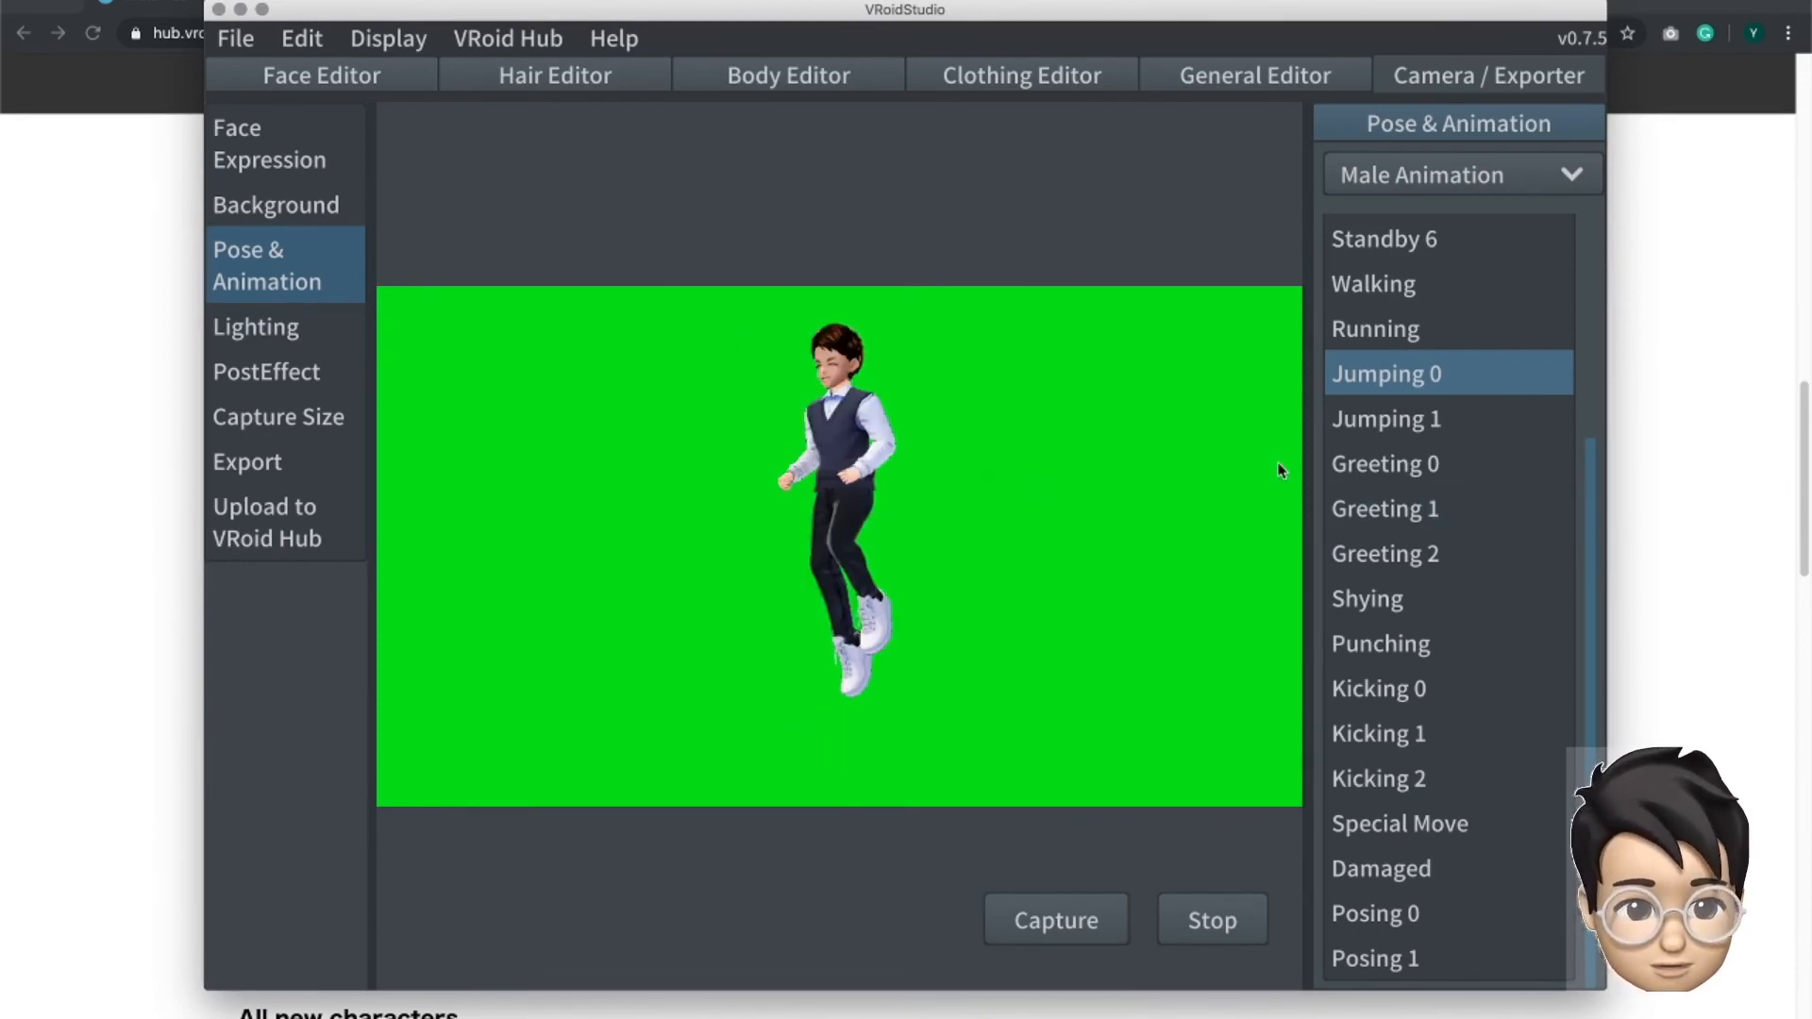
left_click(1389, 646)
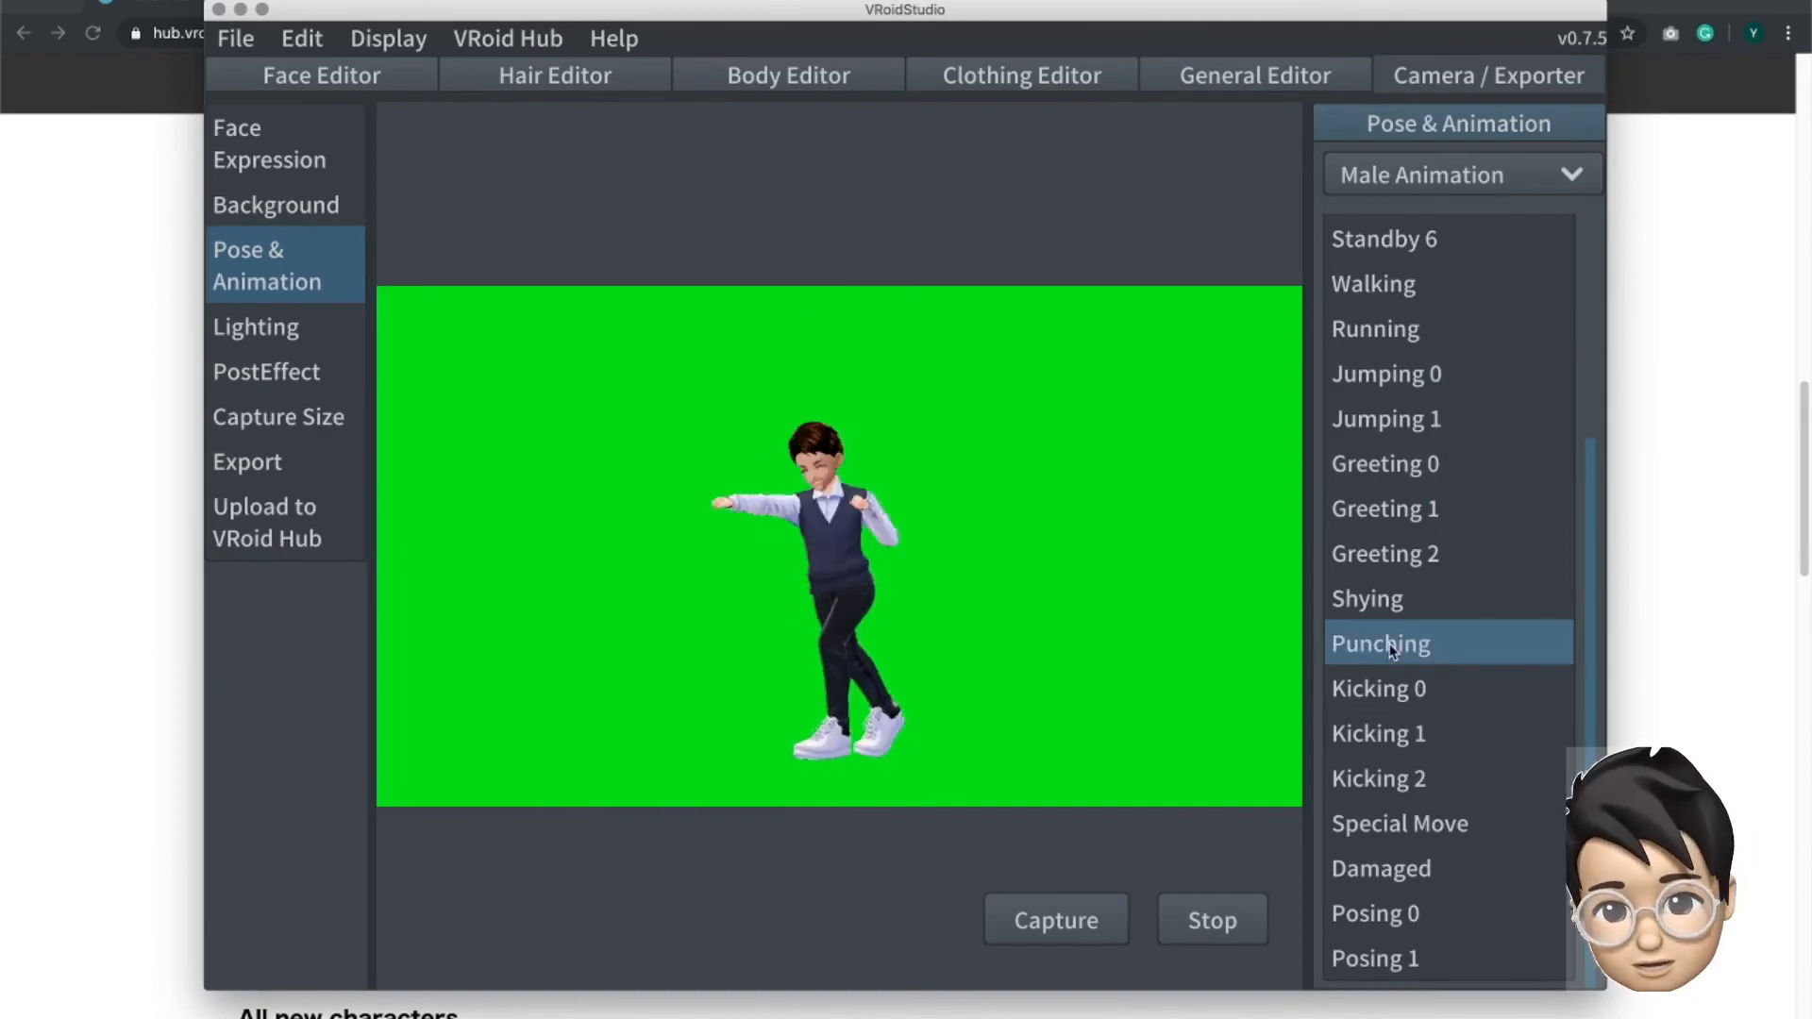
- Freeze the Kicking 0 animation mid-kick and bring up the PNG capture dialog, leaving it without saving
left_click(1382, 689)
left_click(1244, 918)
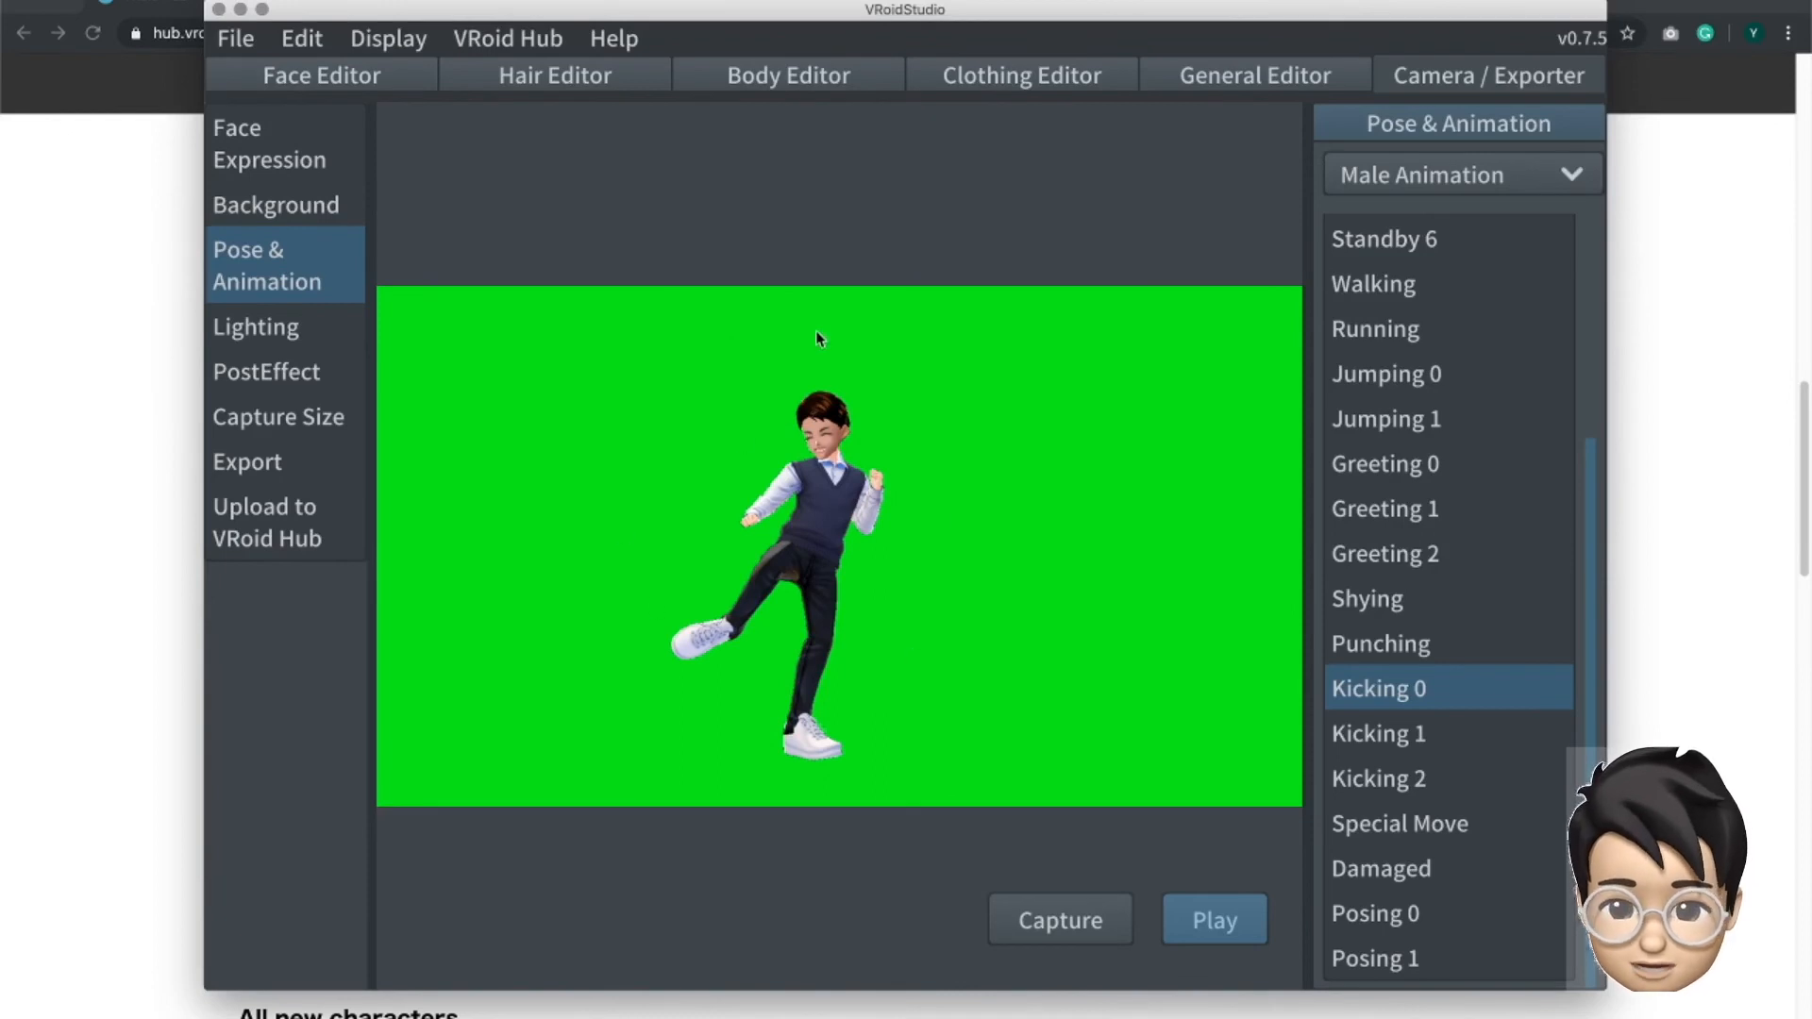
left_click(1074, 909)
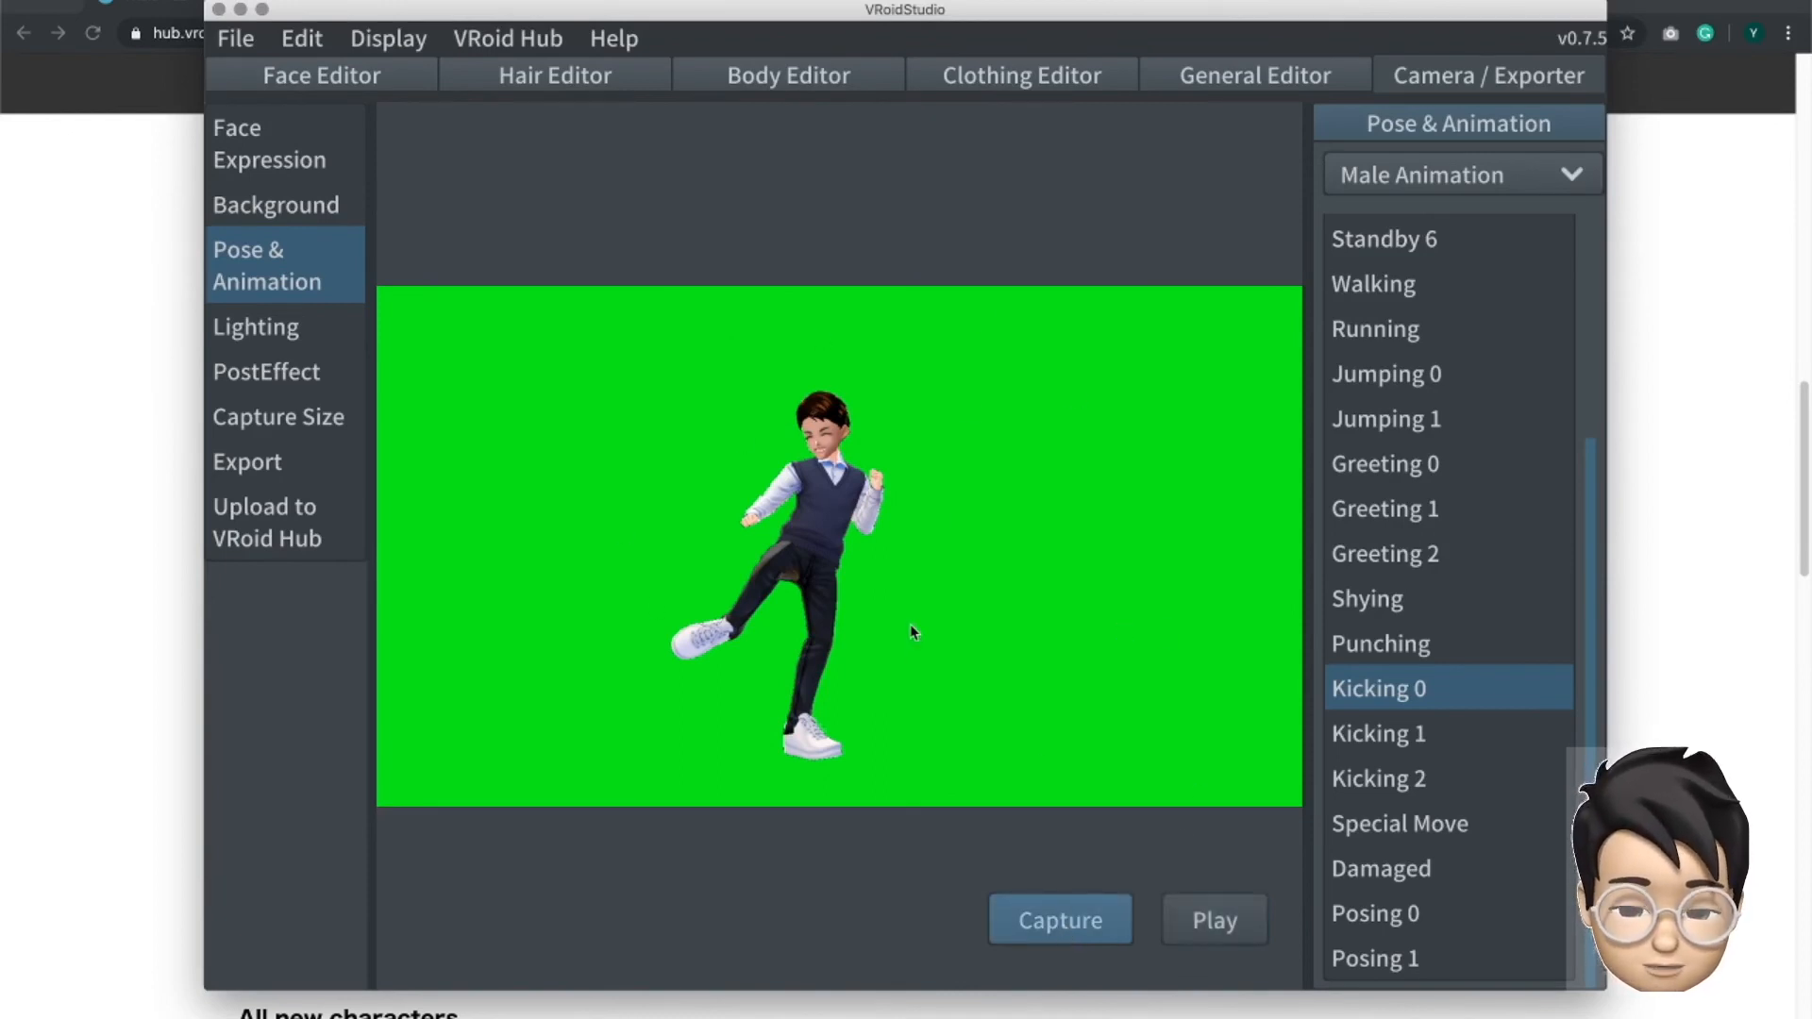
left_click(1039, 934)
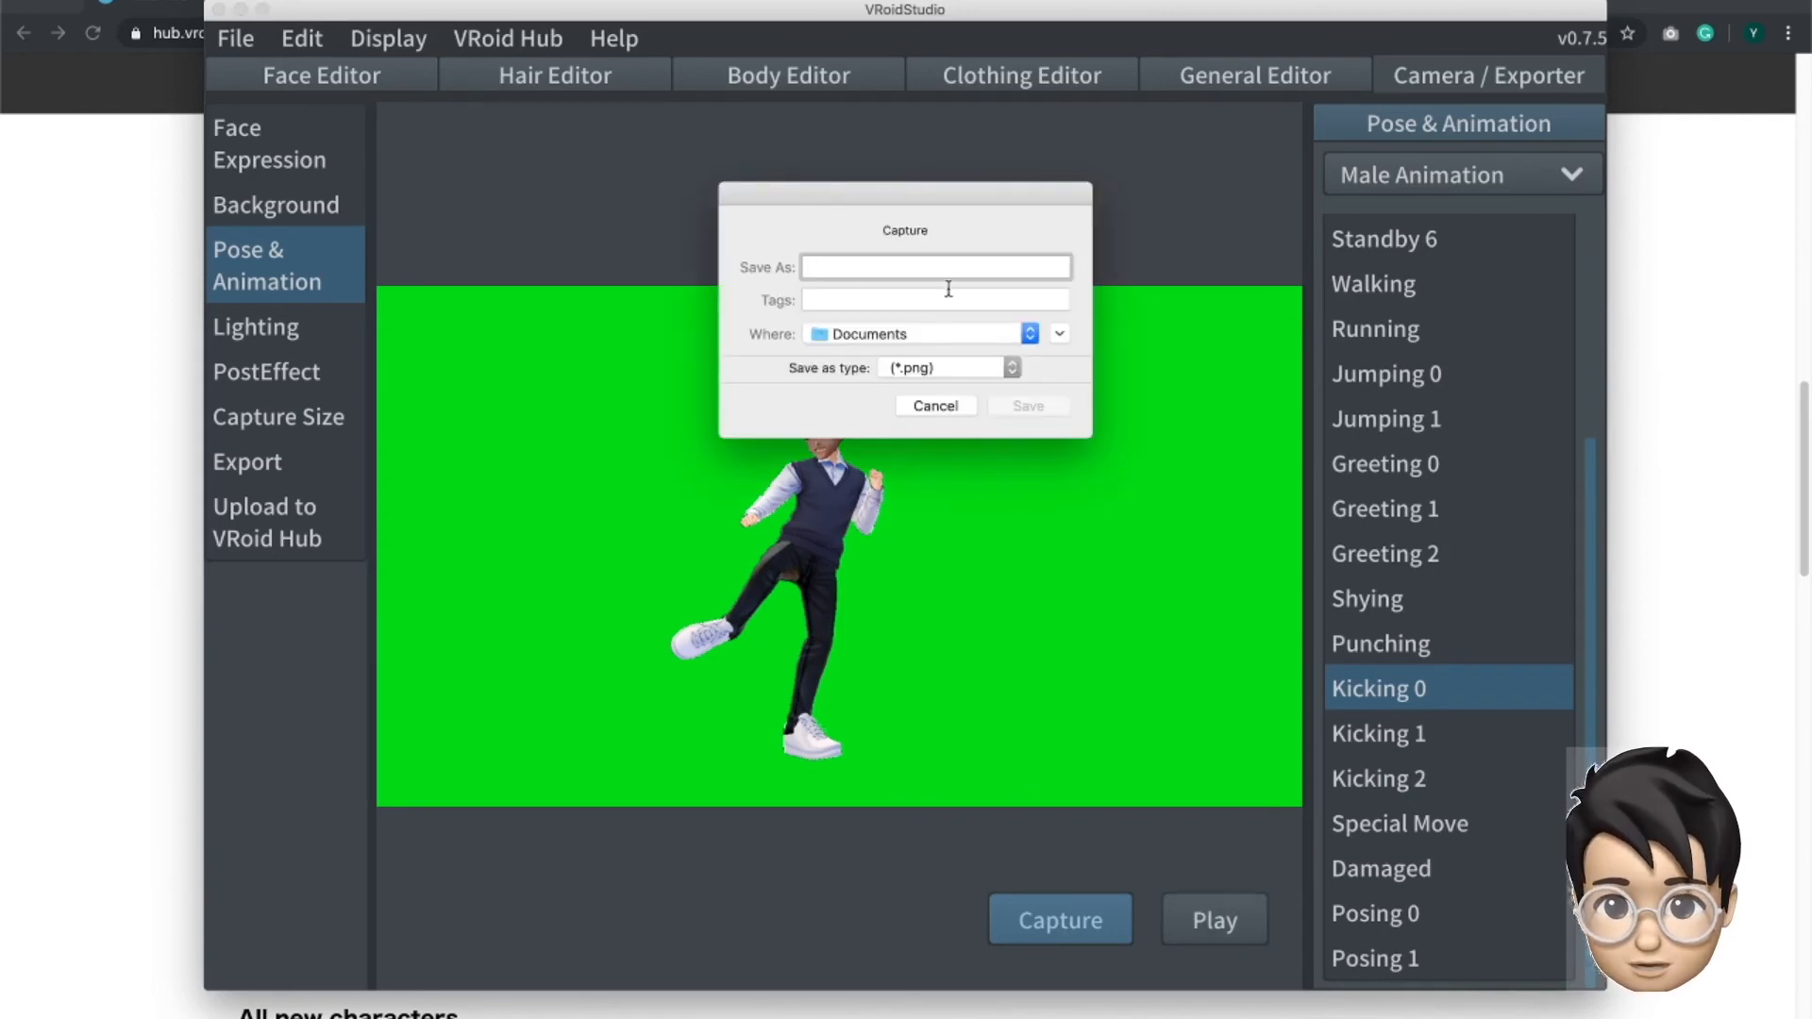
left_click(927, 406)
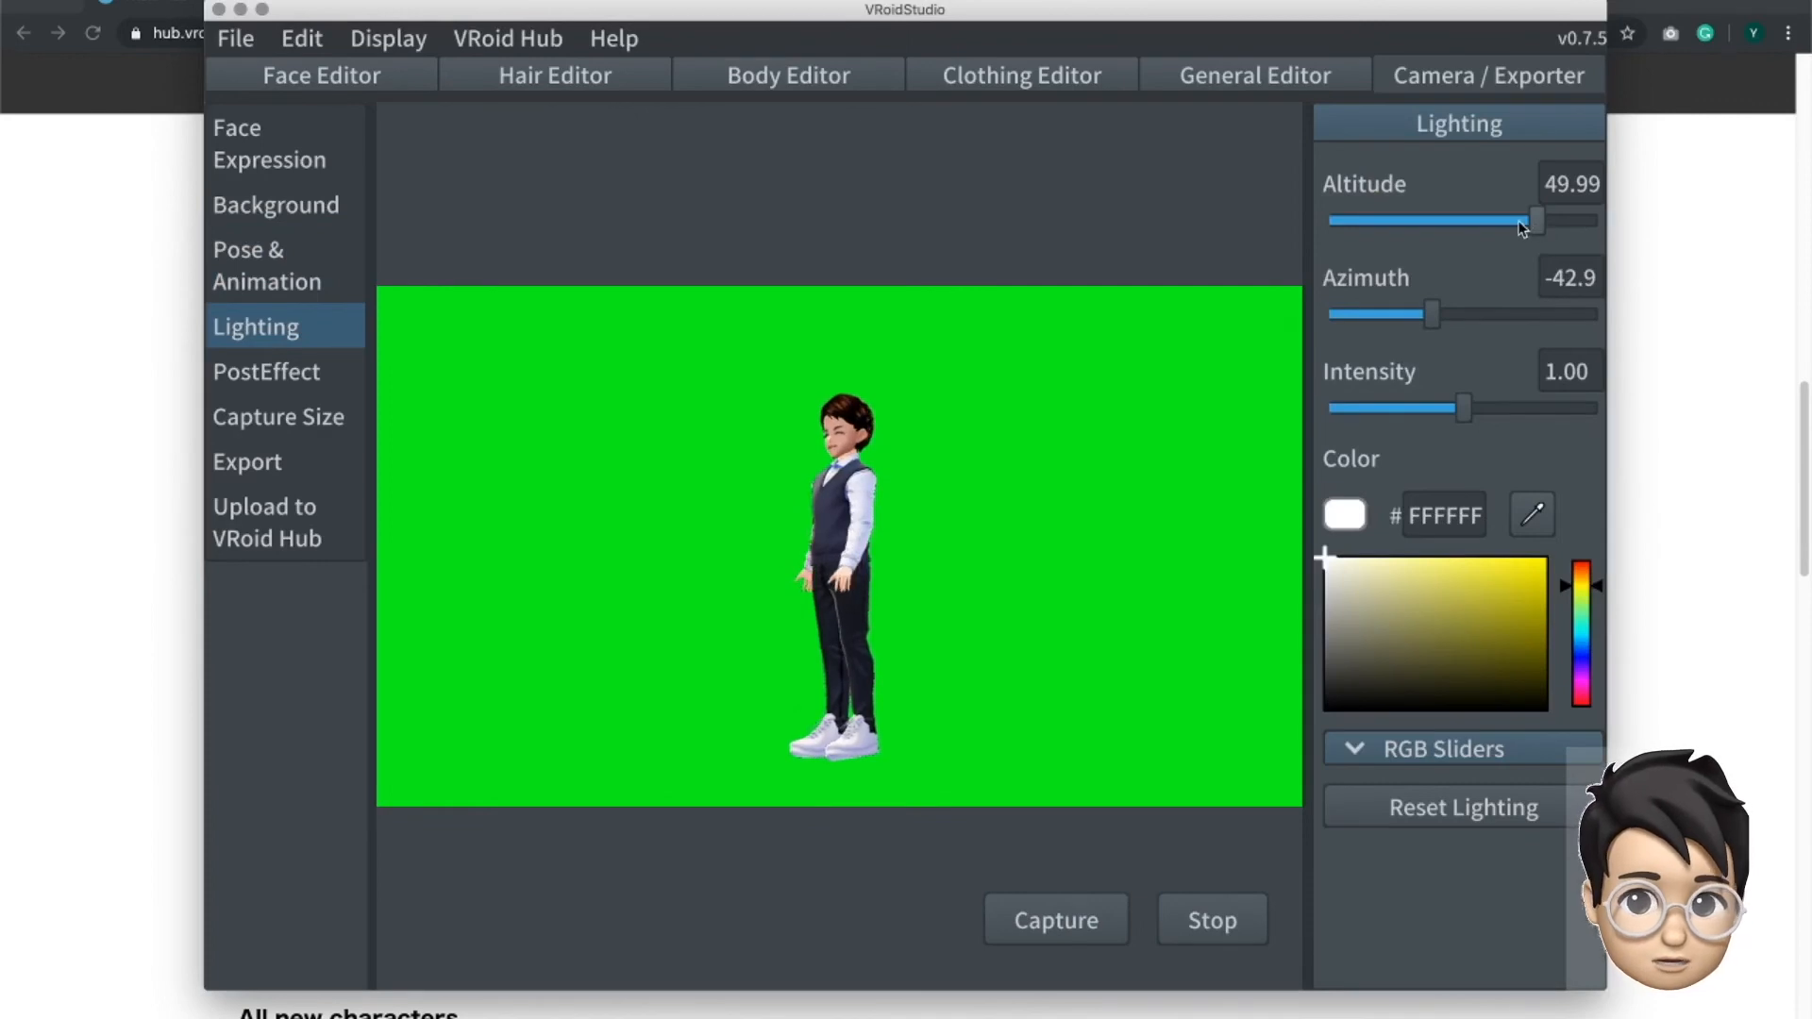
- Set the scene lighting's Altitude to 41.22 and Azimuth to -55.6
mouse_move(1522, 227)
left_mouse_down()
mouse_move(1500, 223)
mouse_move(1527, 225)
left_mouse_up()
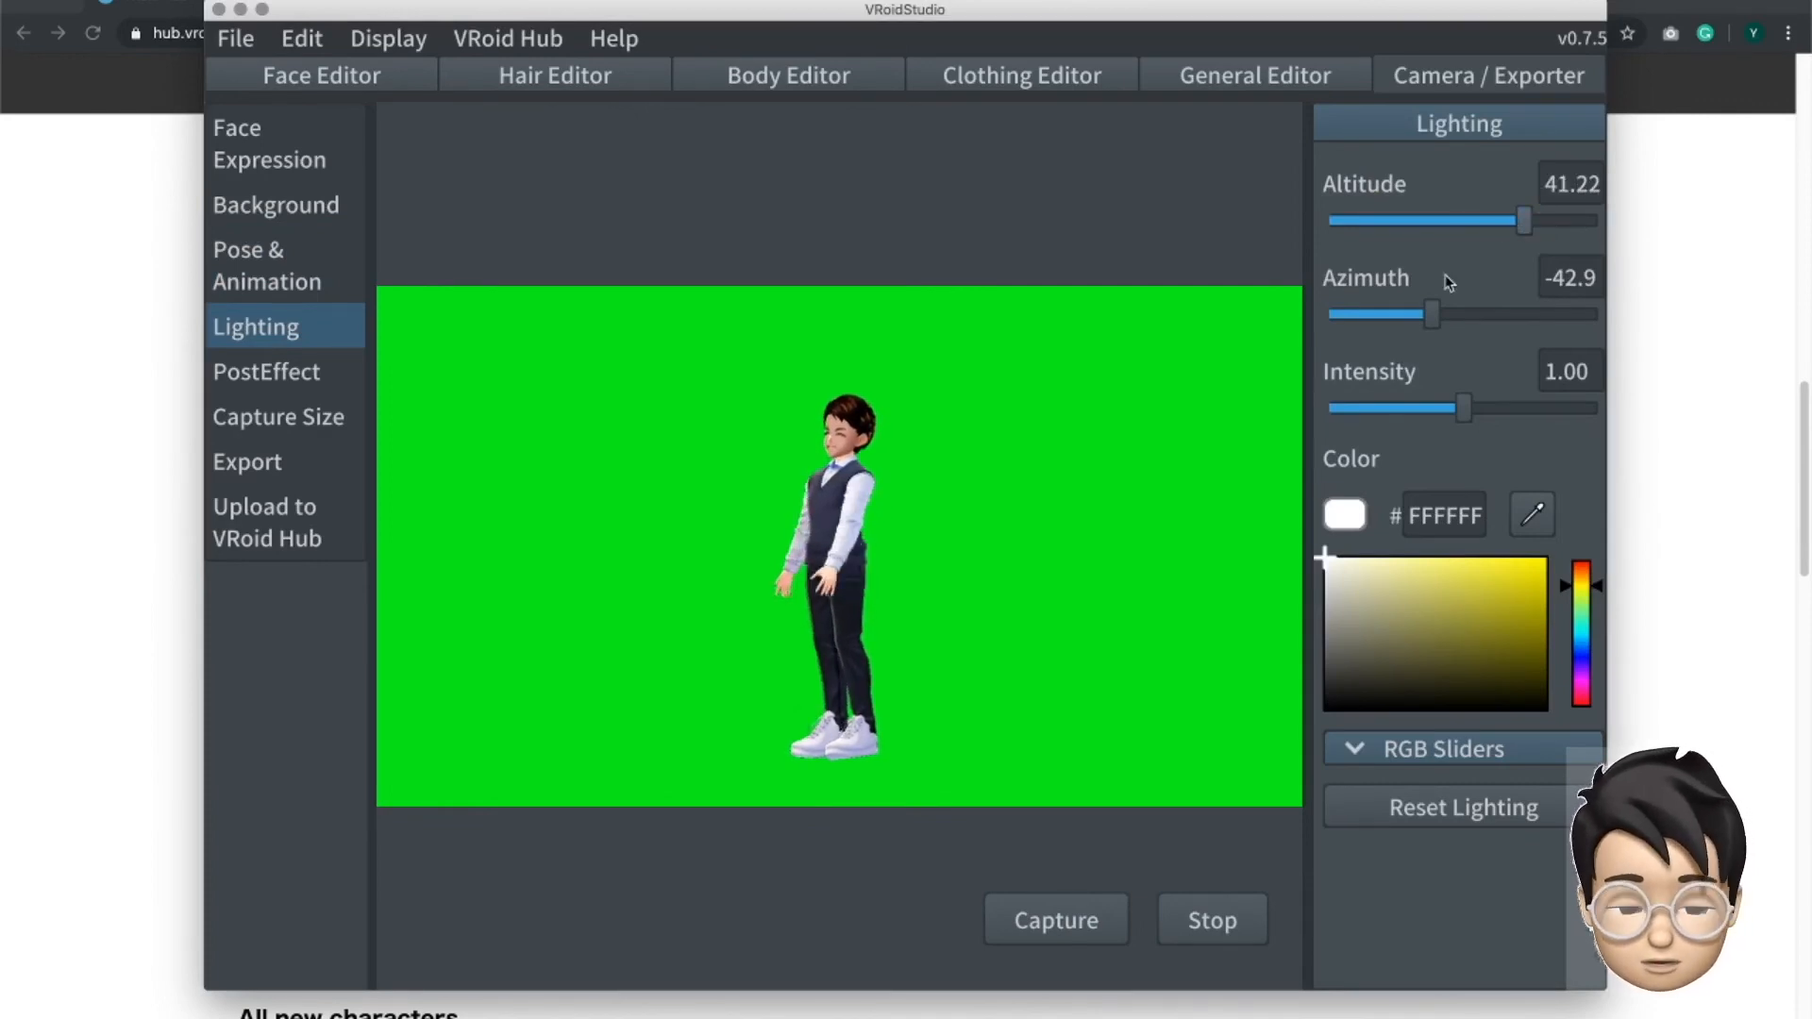
left_click_drag(1432, 314, 1422, 314)
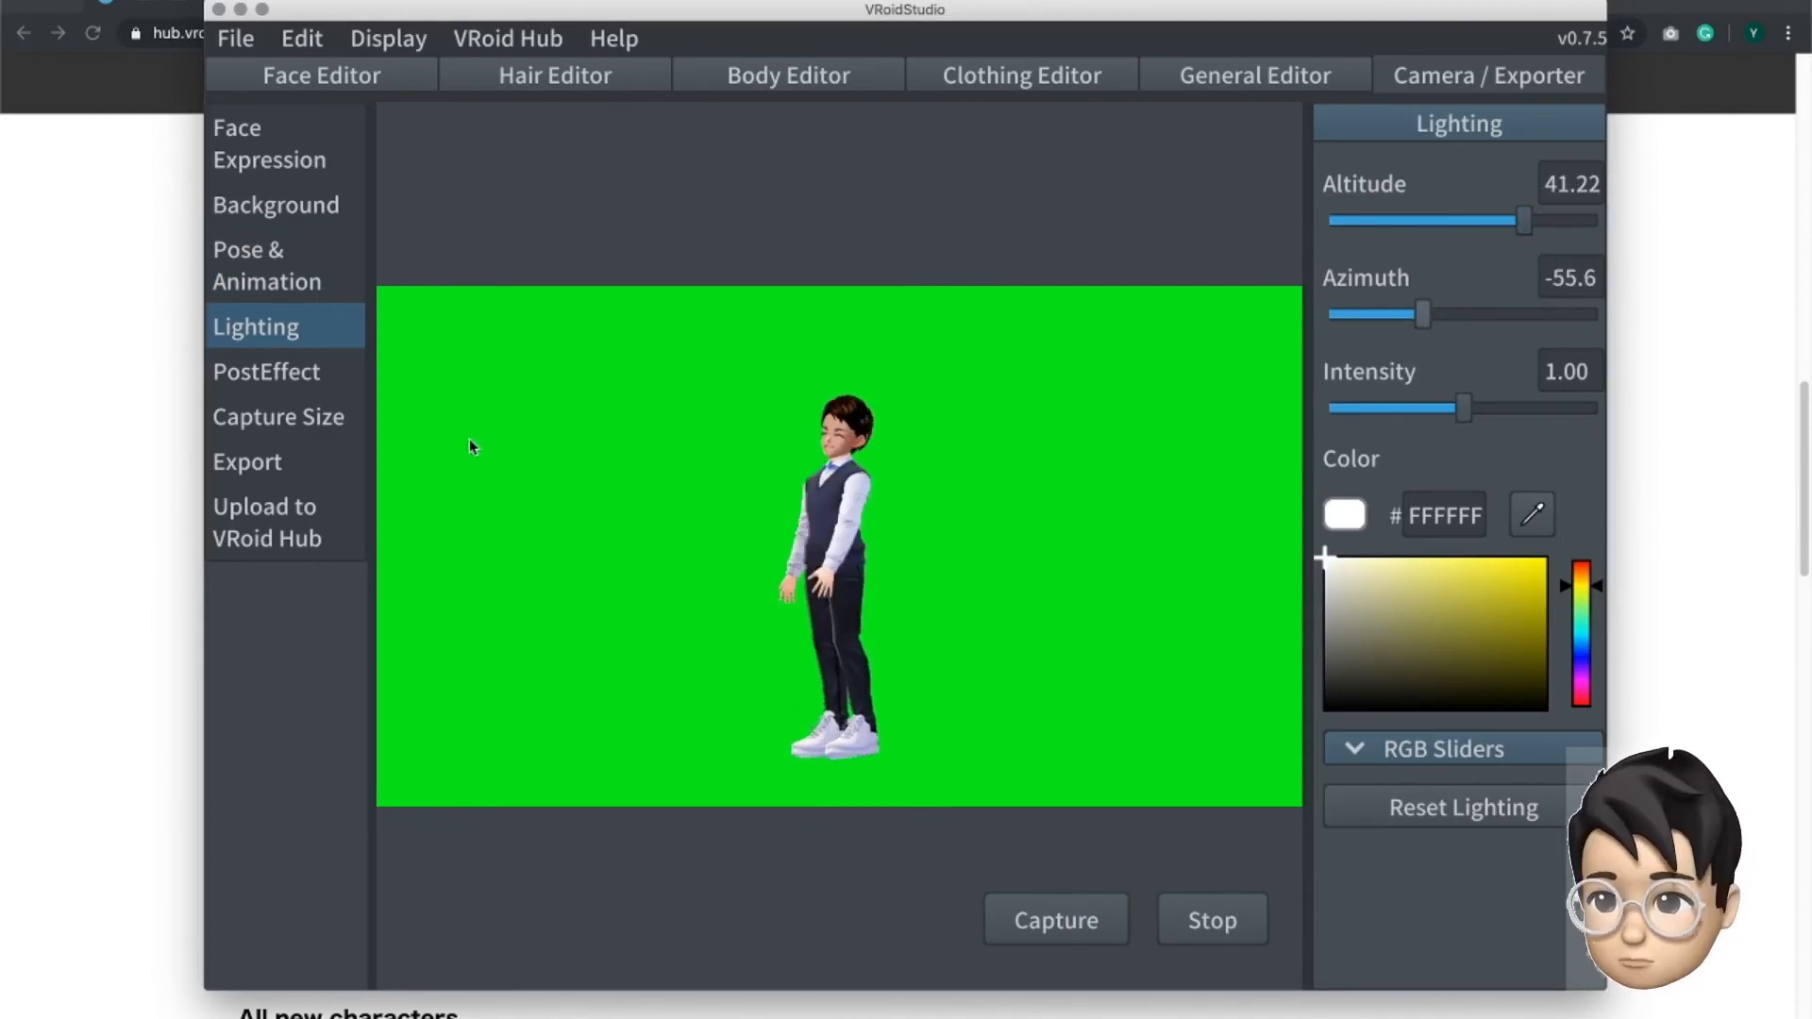
- Try the Bloom and ColorGrading post effects, leave both off, and enable the Comic effect
left_click(264, 372)
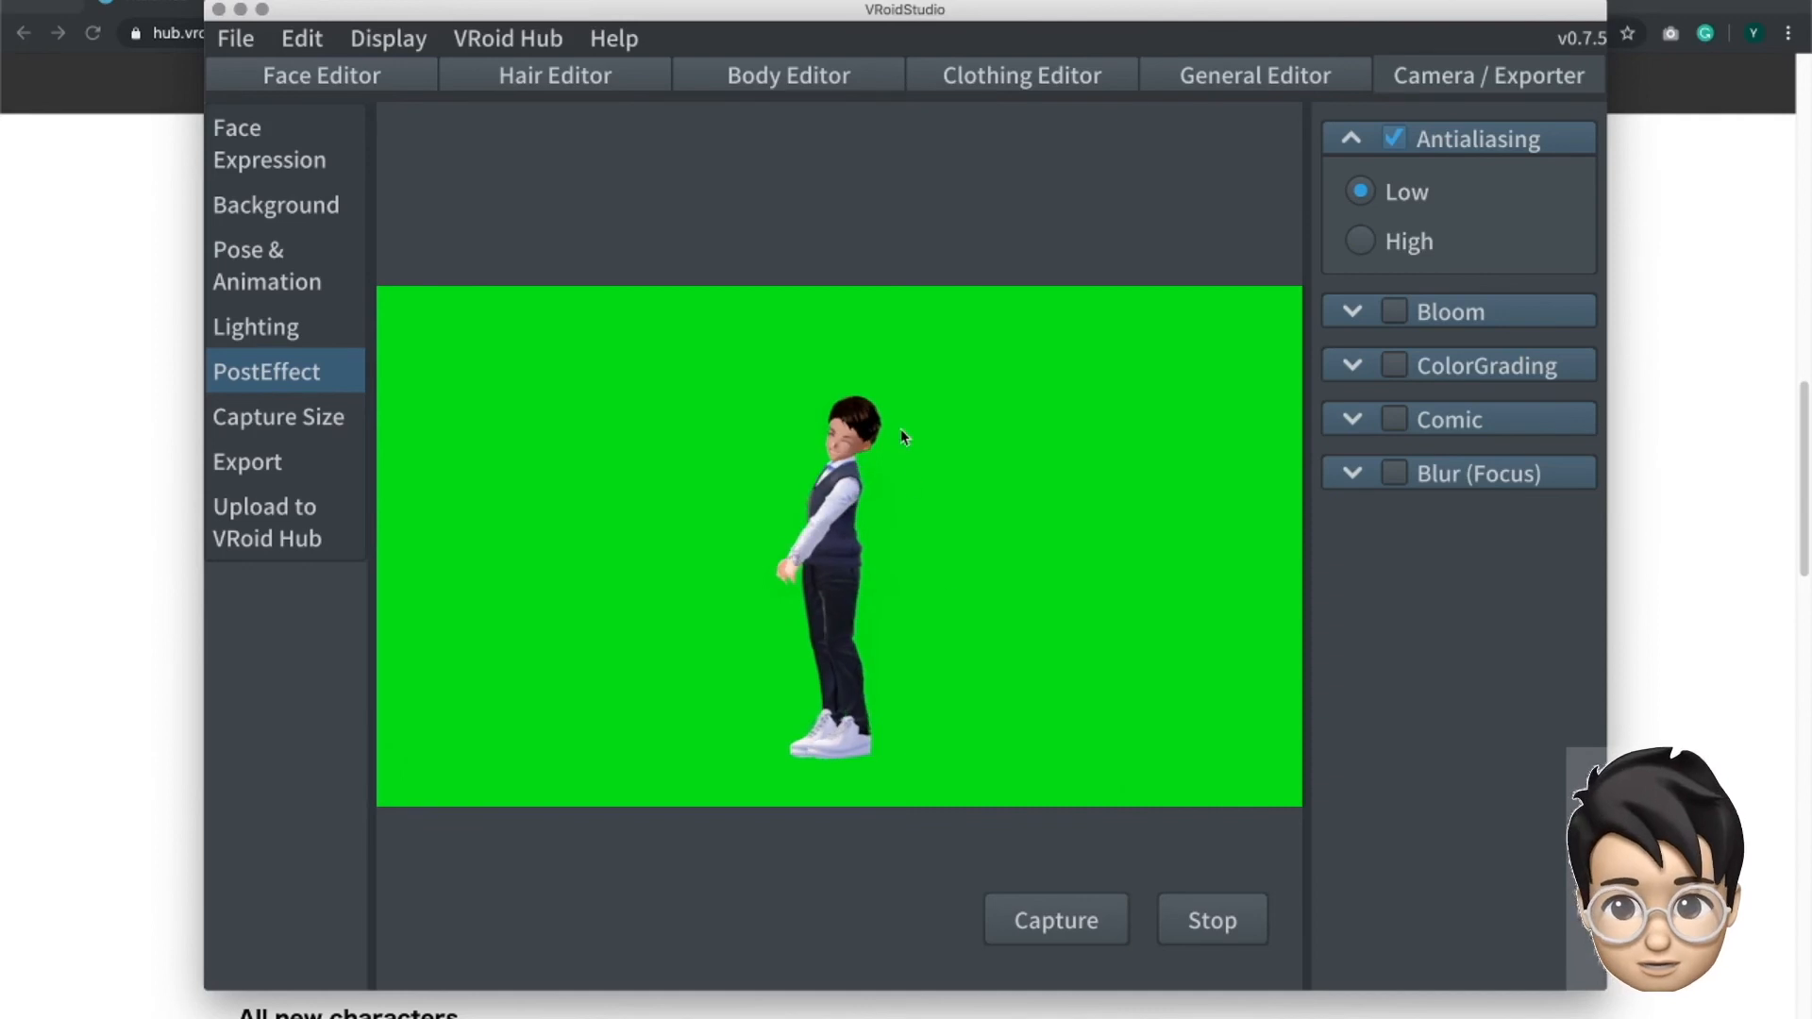
left_click(1391, 317)
left_click(1391, 316)
left_click(1391, 367)
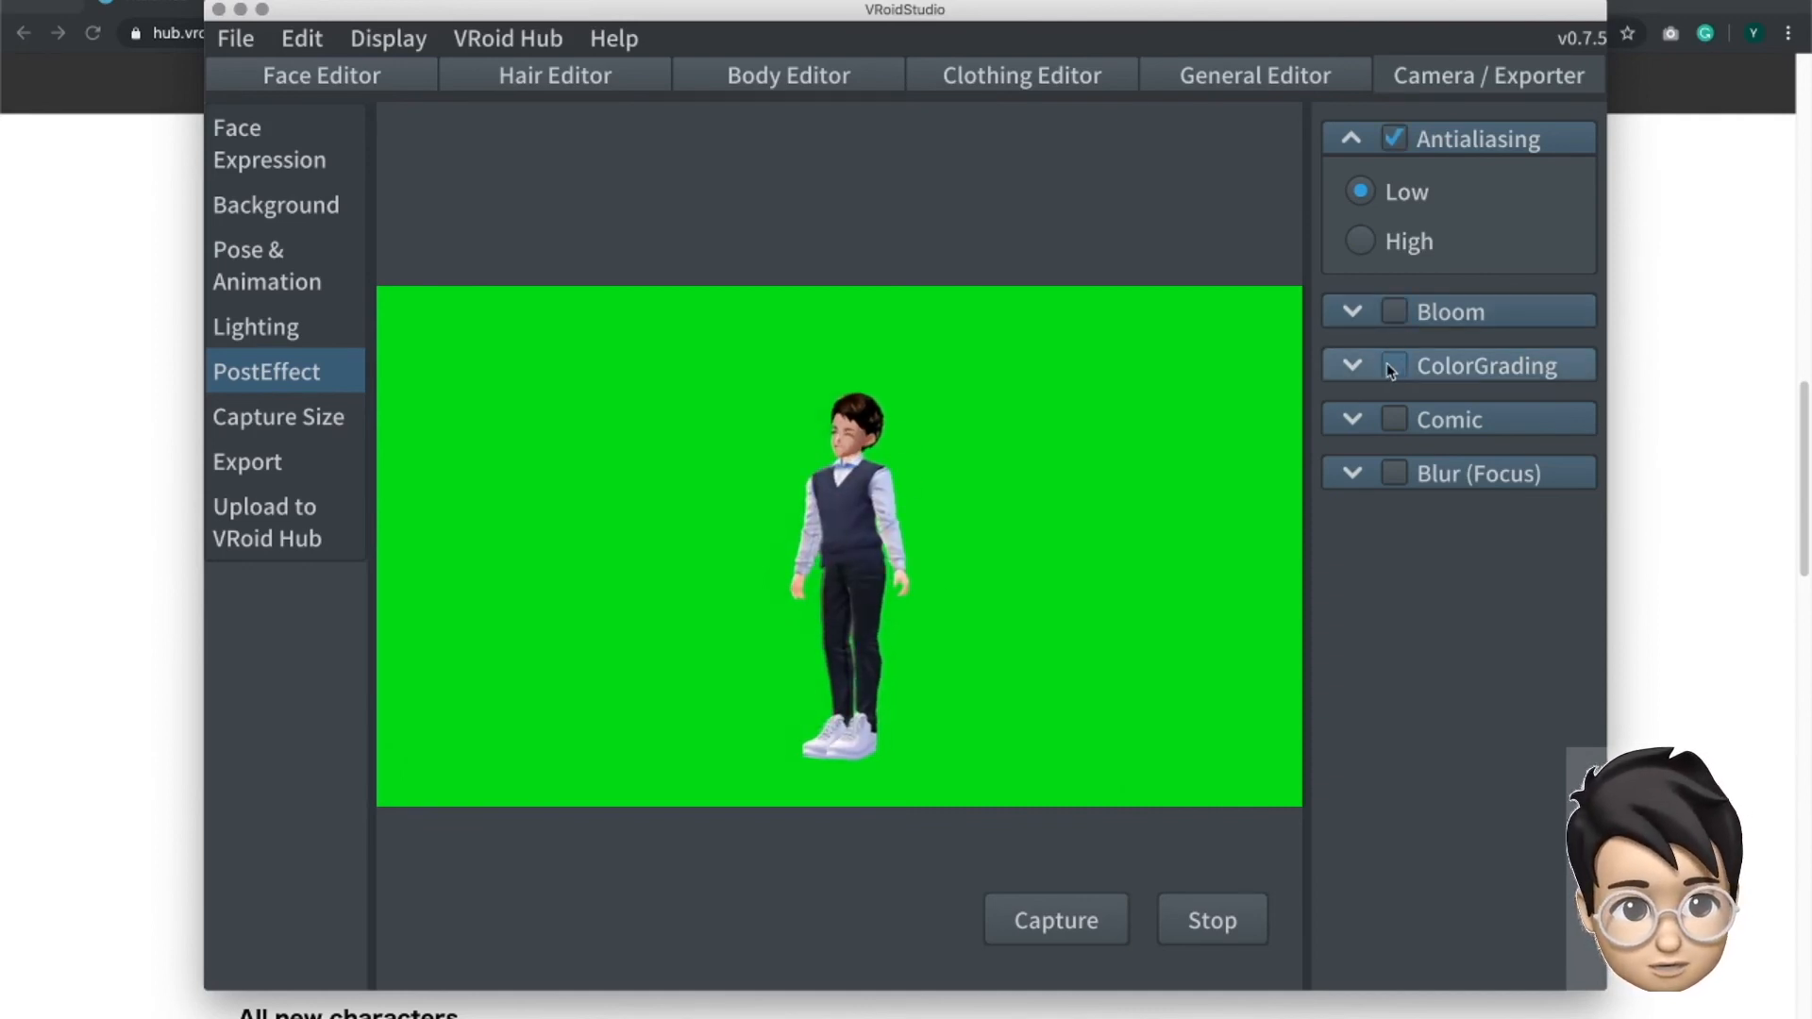
left_click(1391, 367)
left_click(1393, 419)
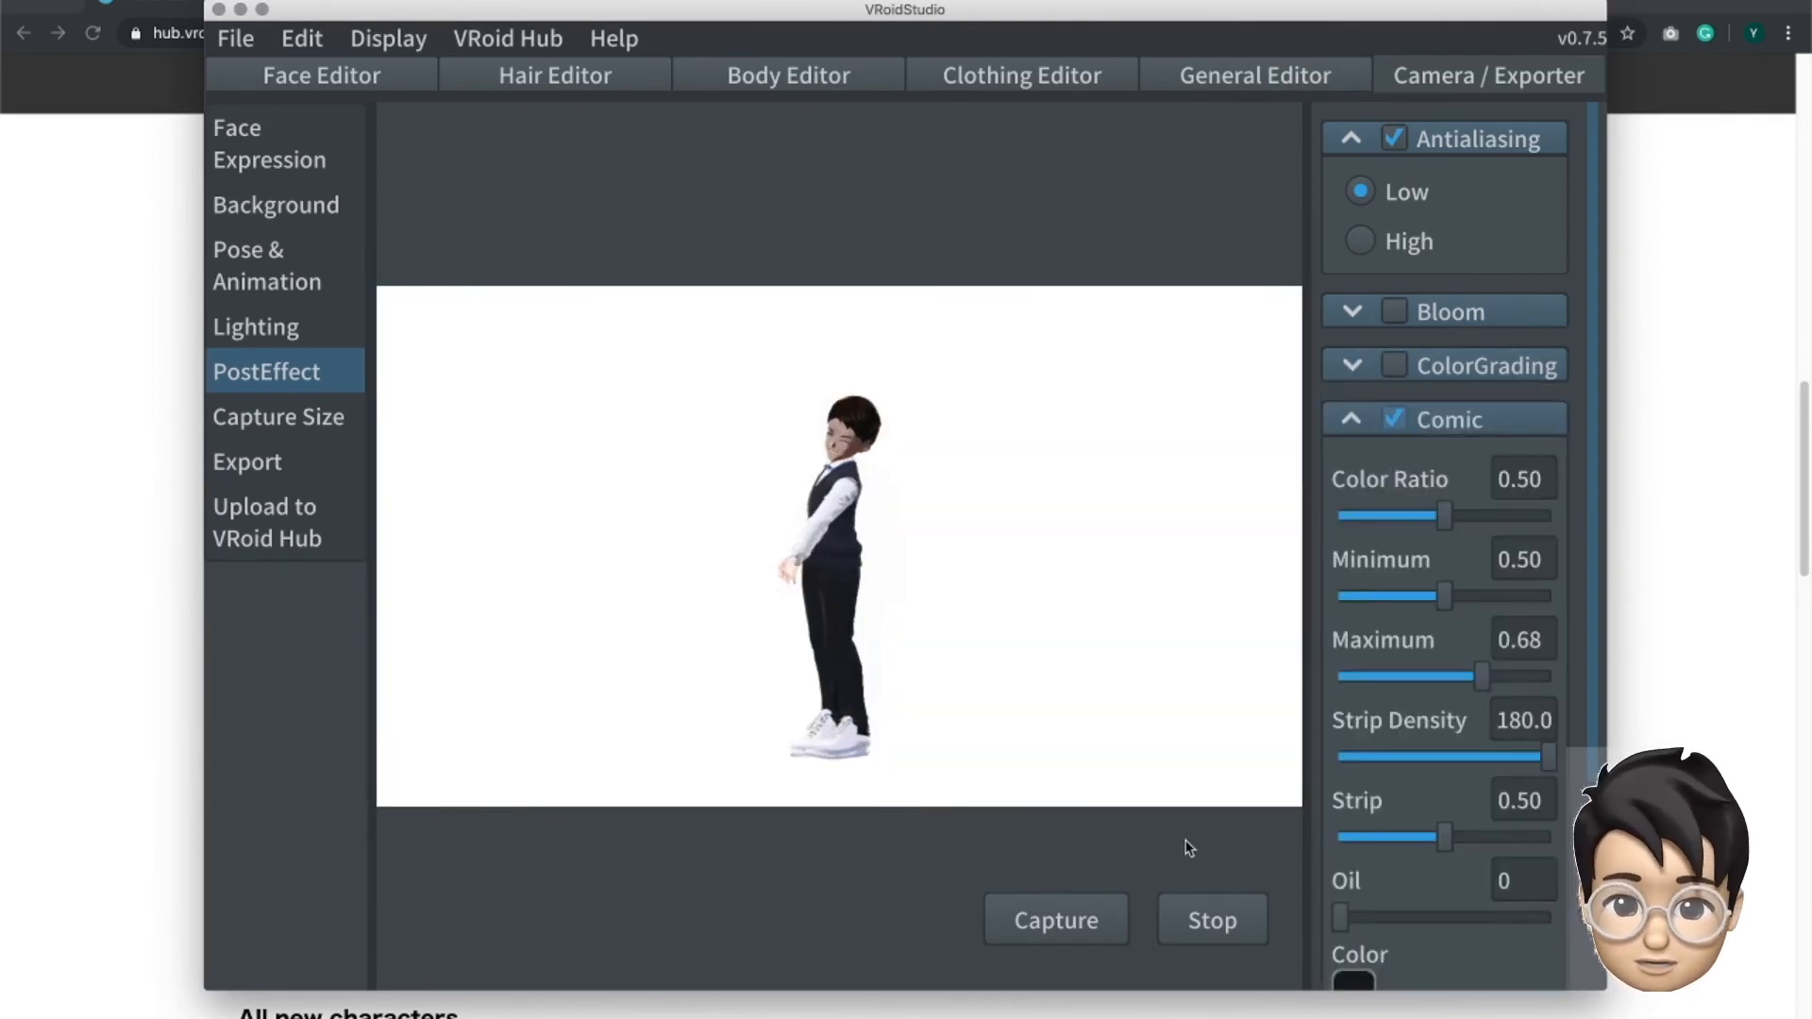
left_click(1066, 903)
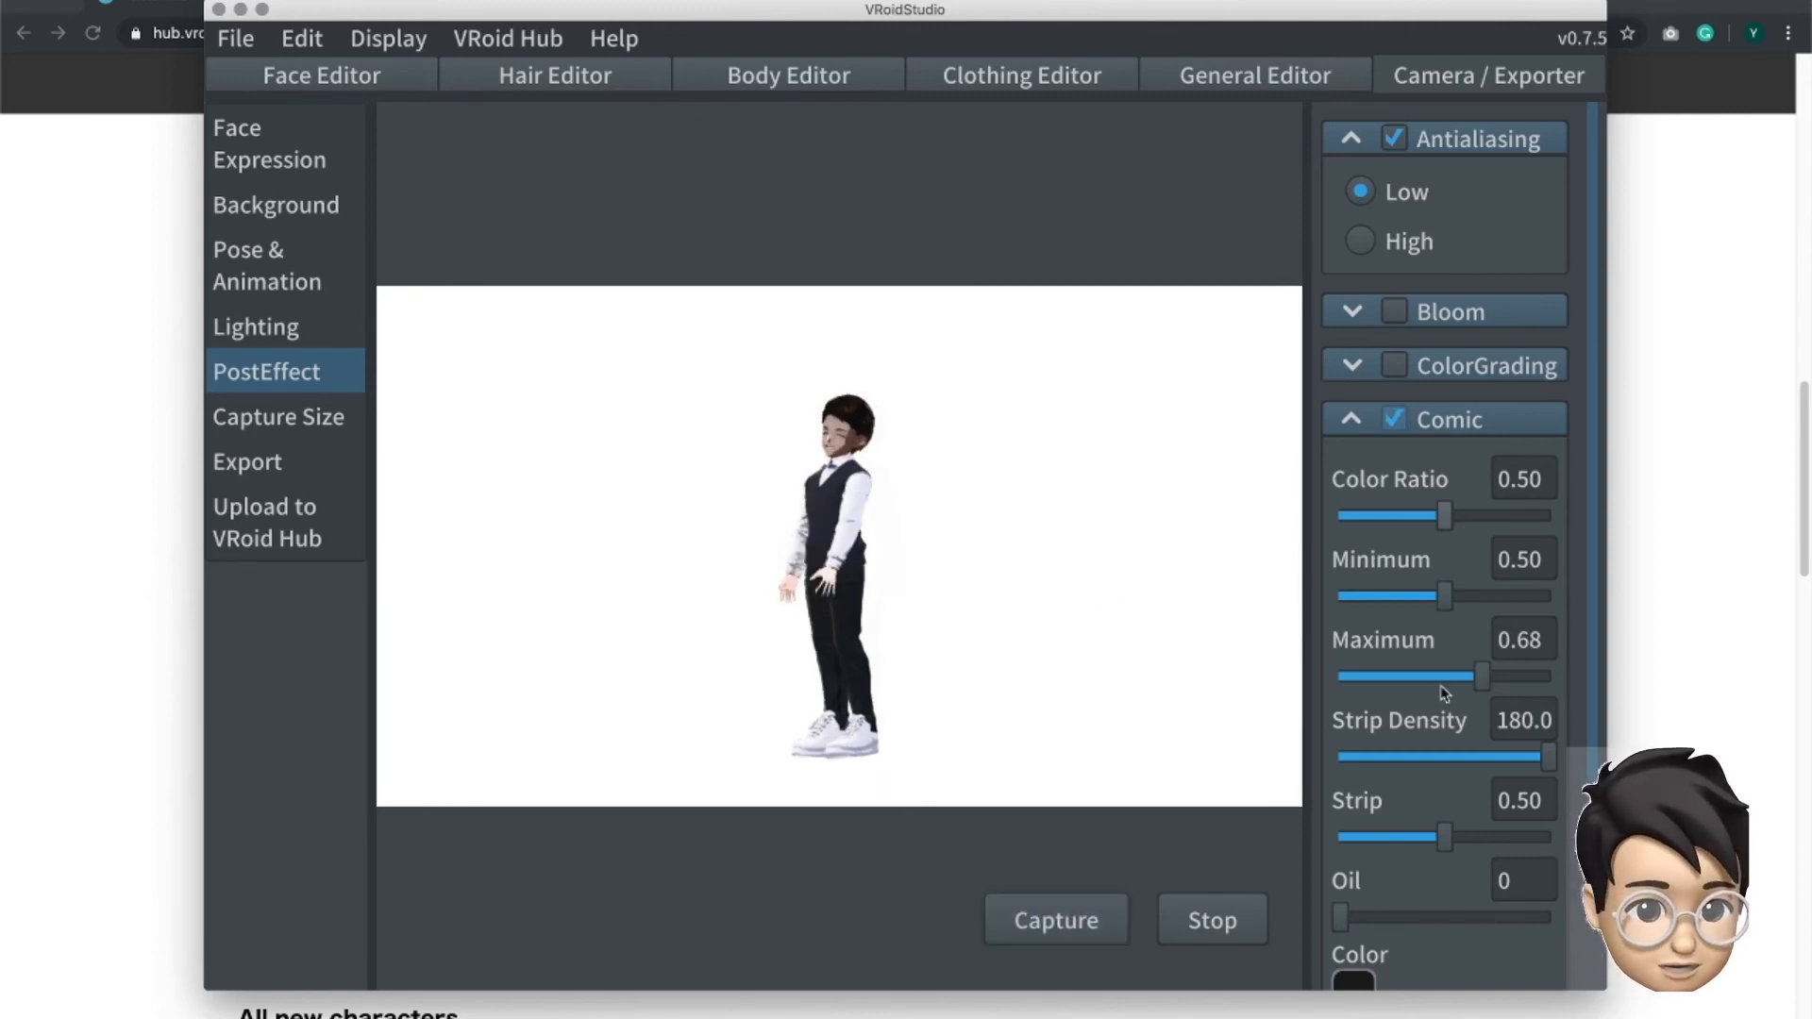
- Examine the available preset sizes for captured images without changing the capture size
left_click(288, 417)
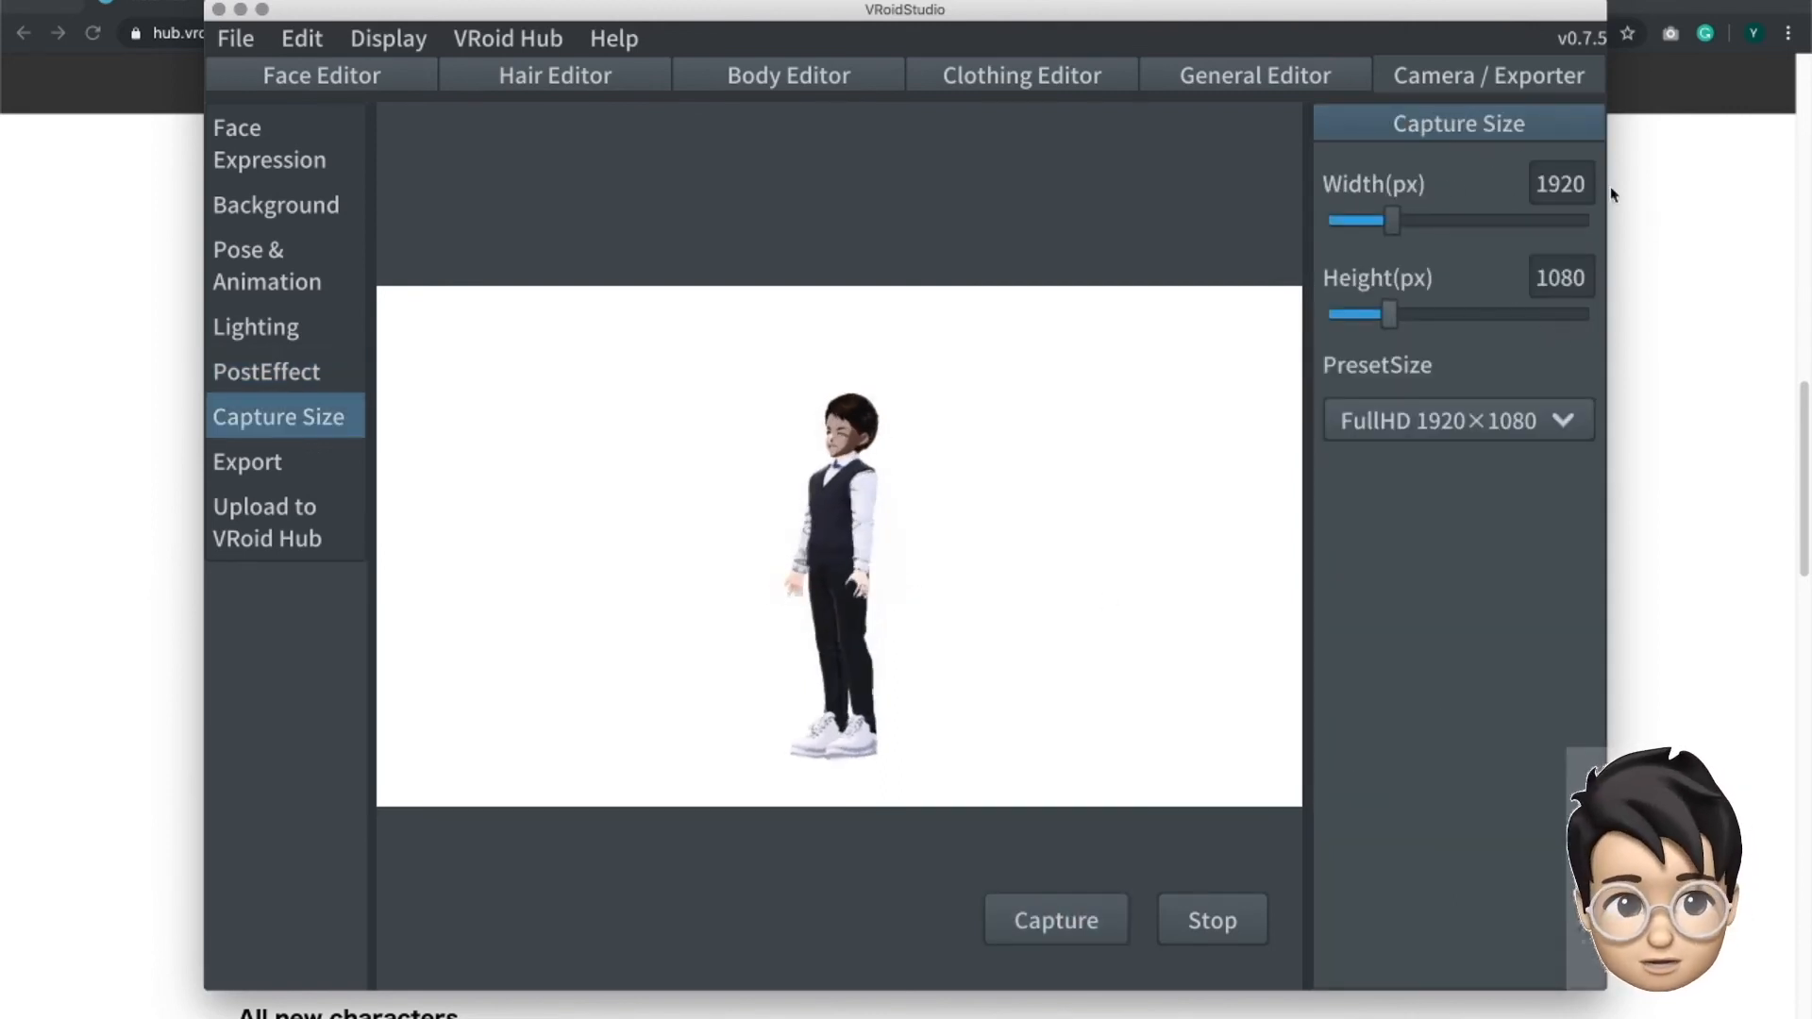
left_click(1562, 430)
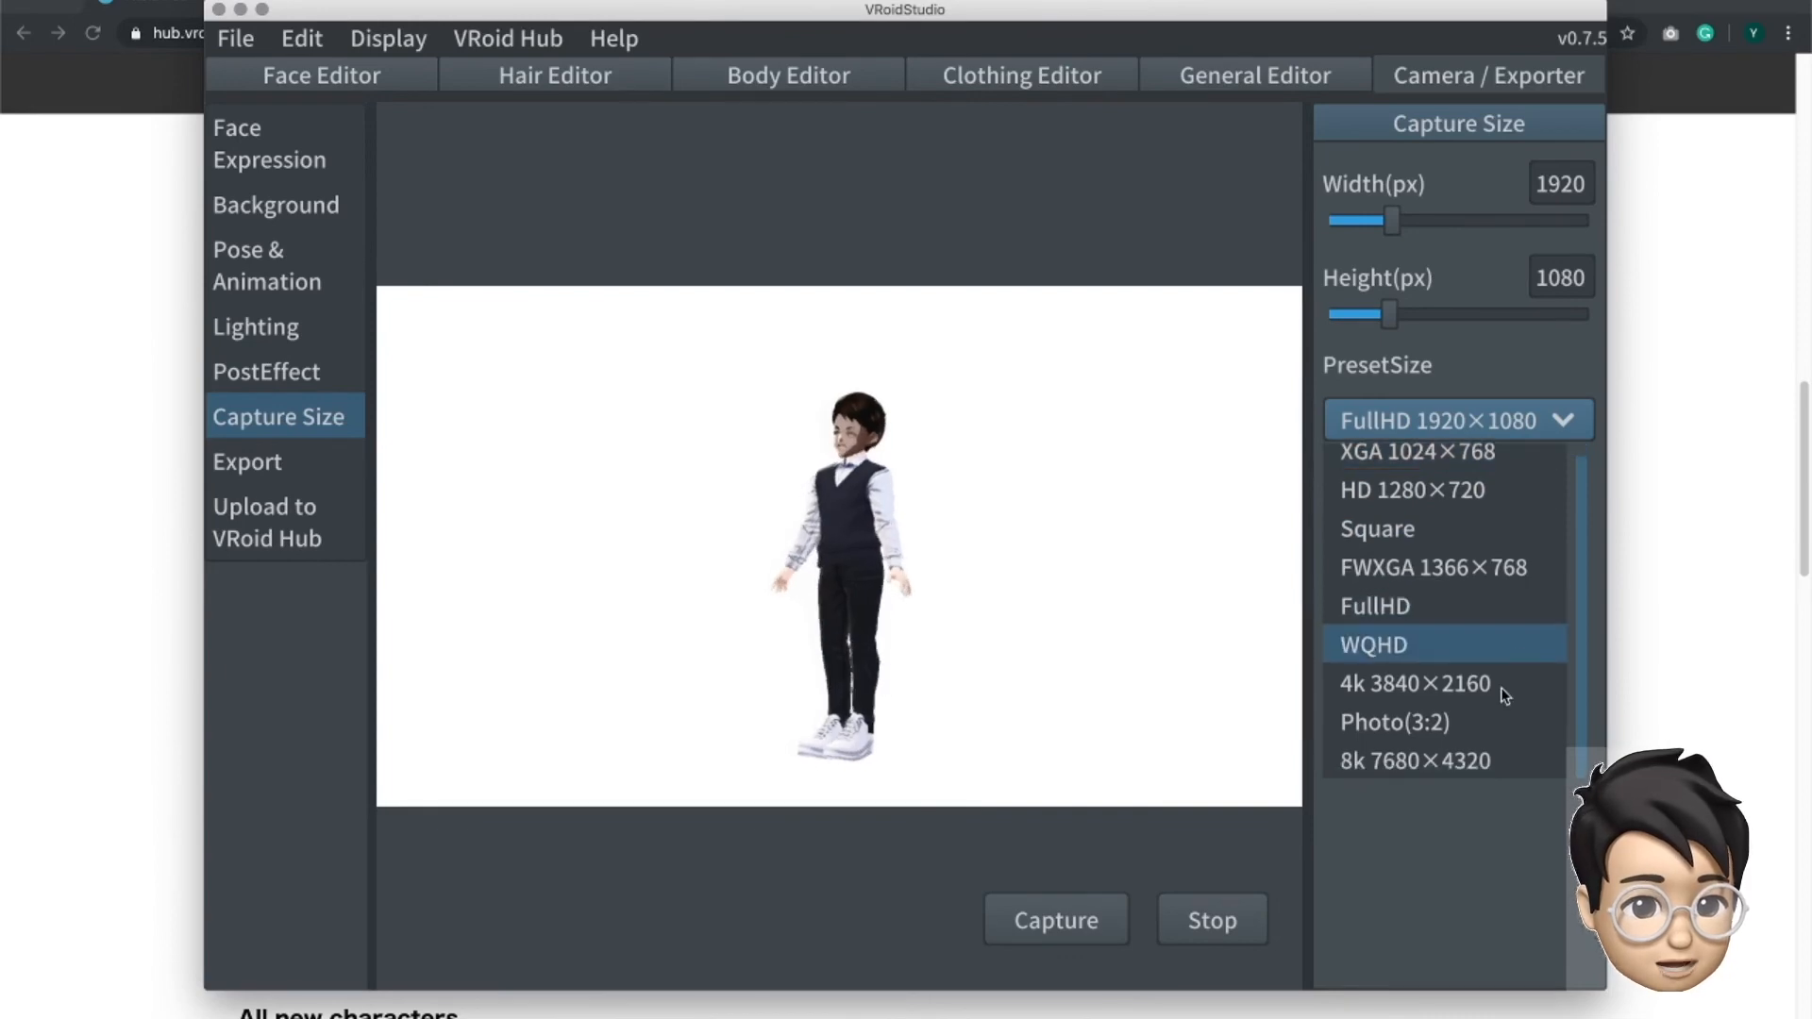
- Start exporting the avatar and look through the avatar information and permission fields in the VRM settings
left_click(284, 469)
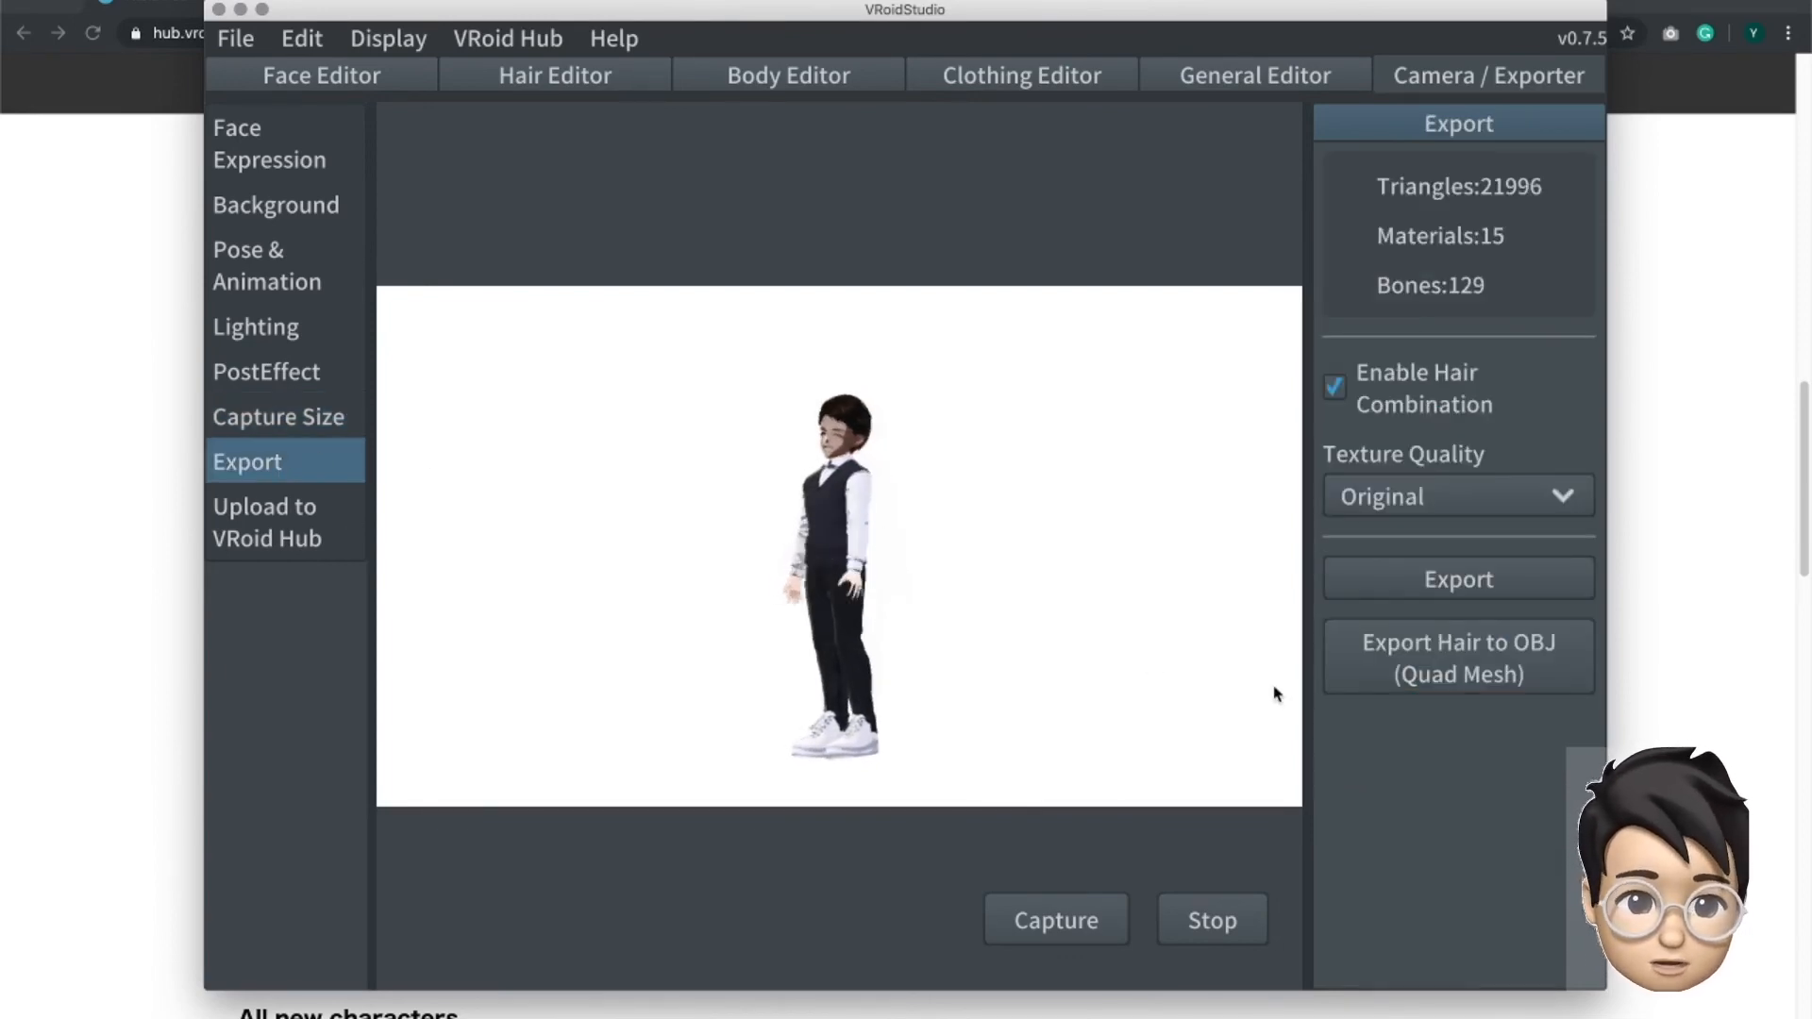
left_click(1495, 574)
left_click(1448, 579)
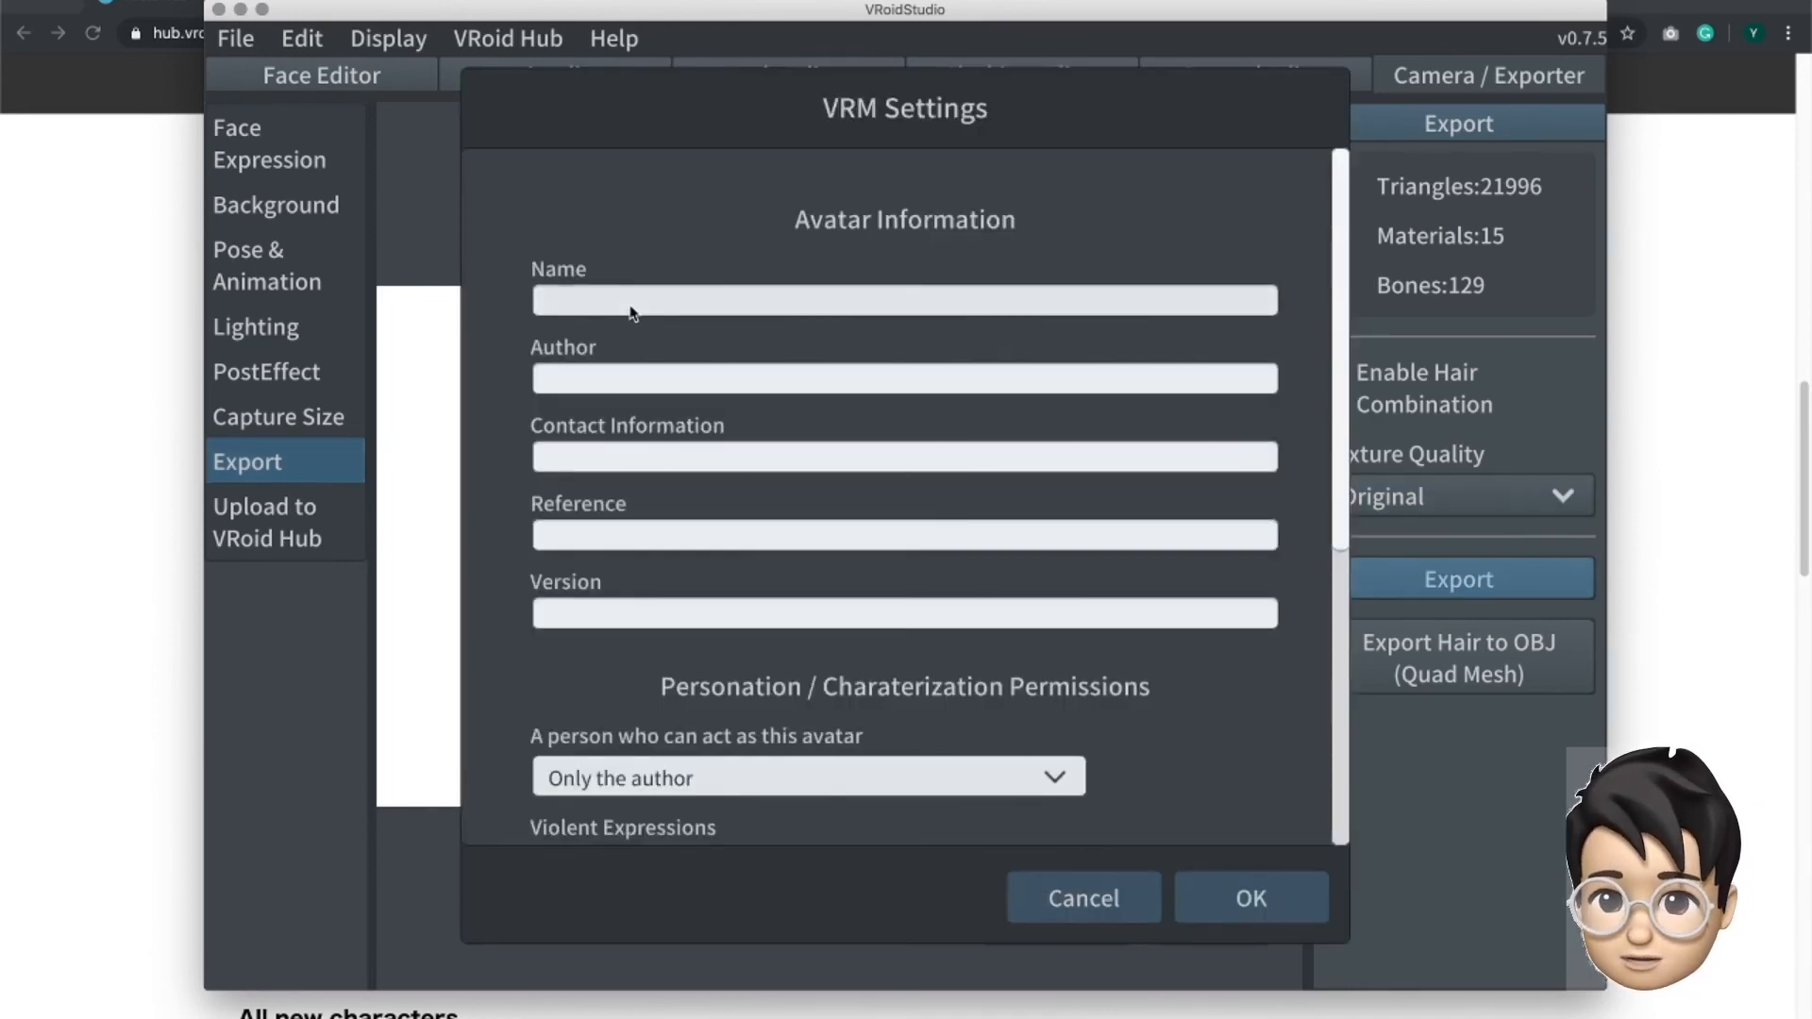
left_click(632, 312)
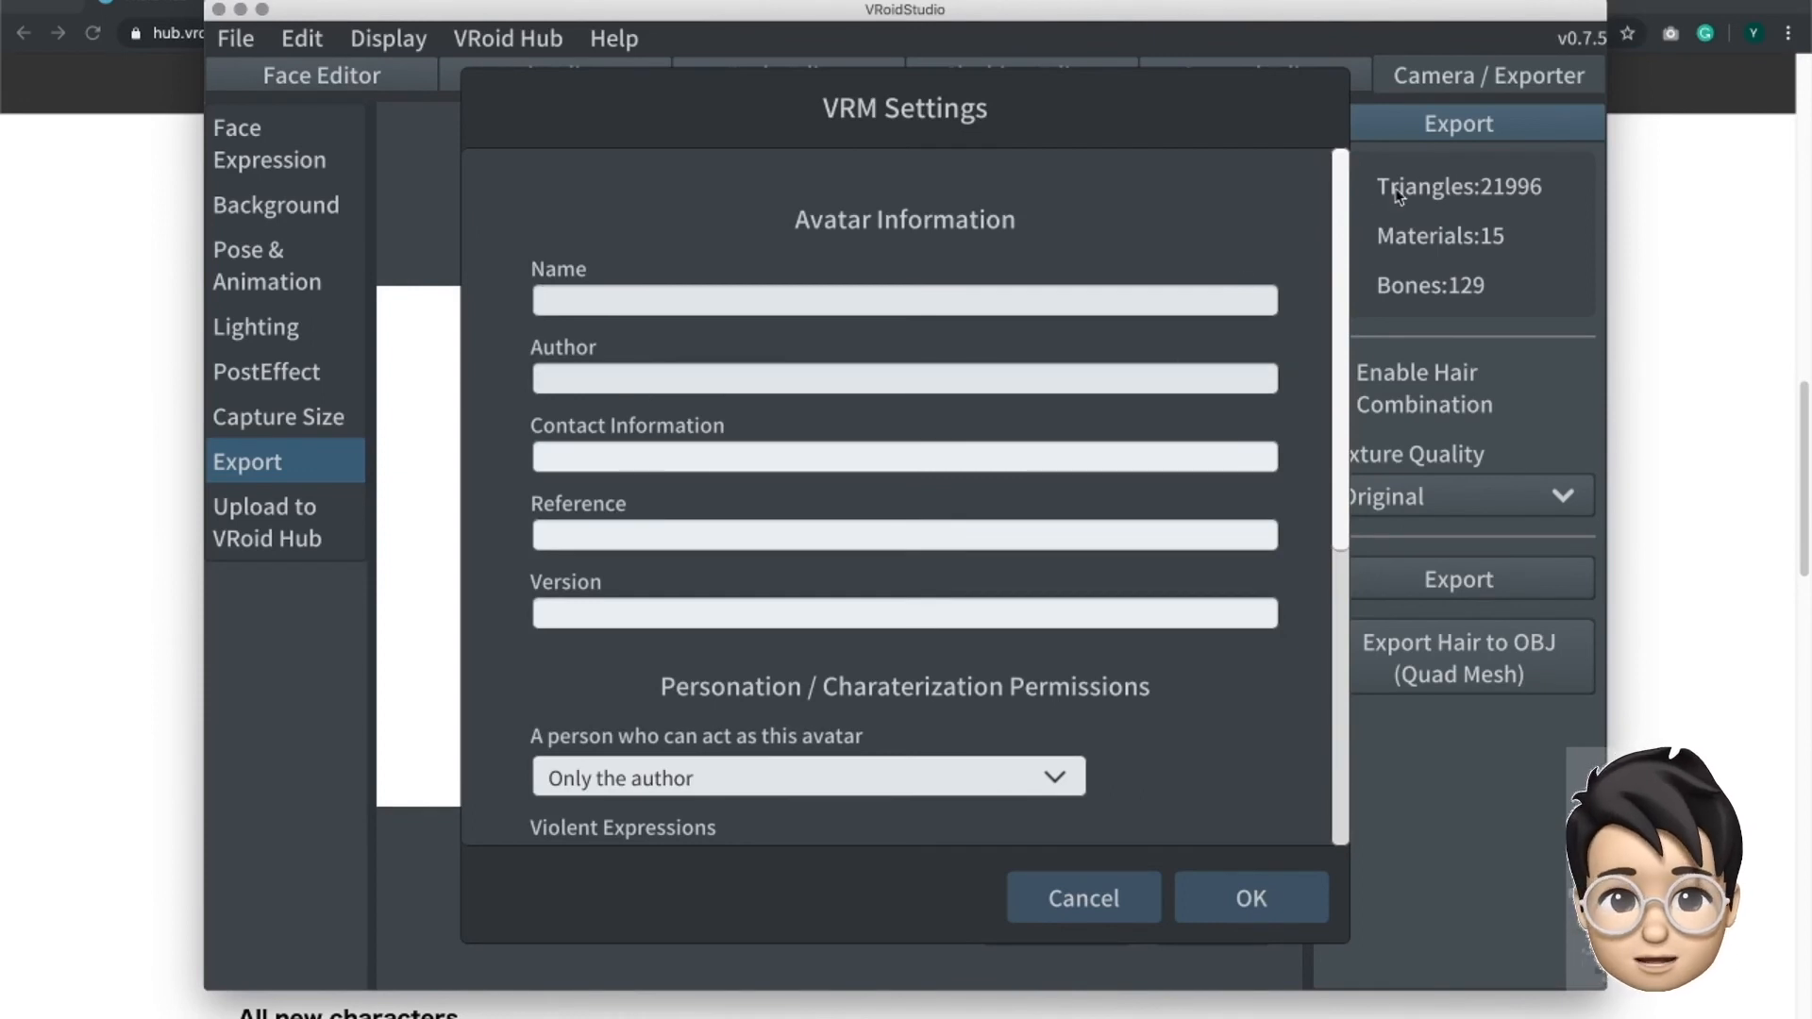
scroll(1302, 472, "down", 1)
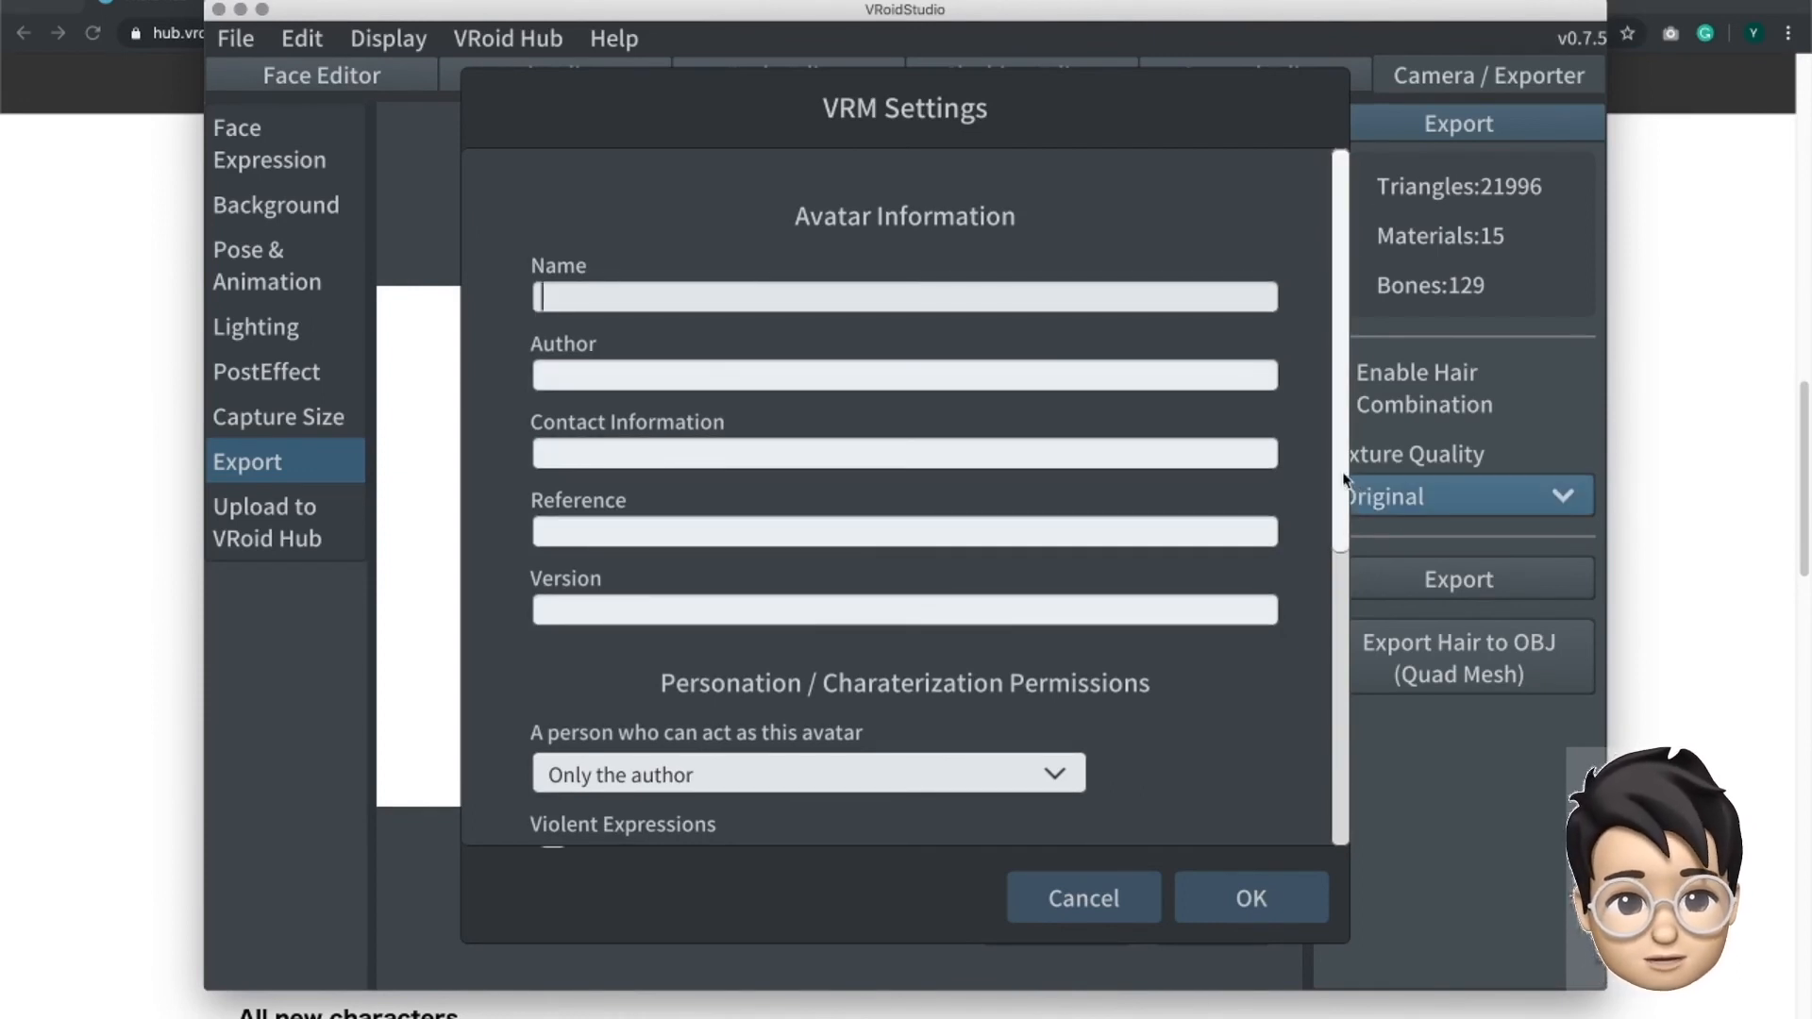
left_click_drag(1342, 477, 1340, 517)
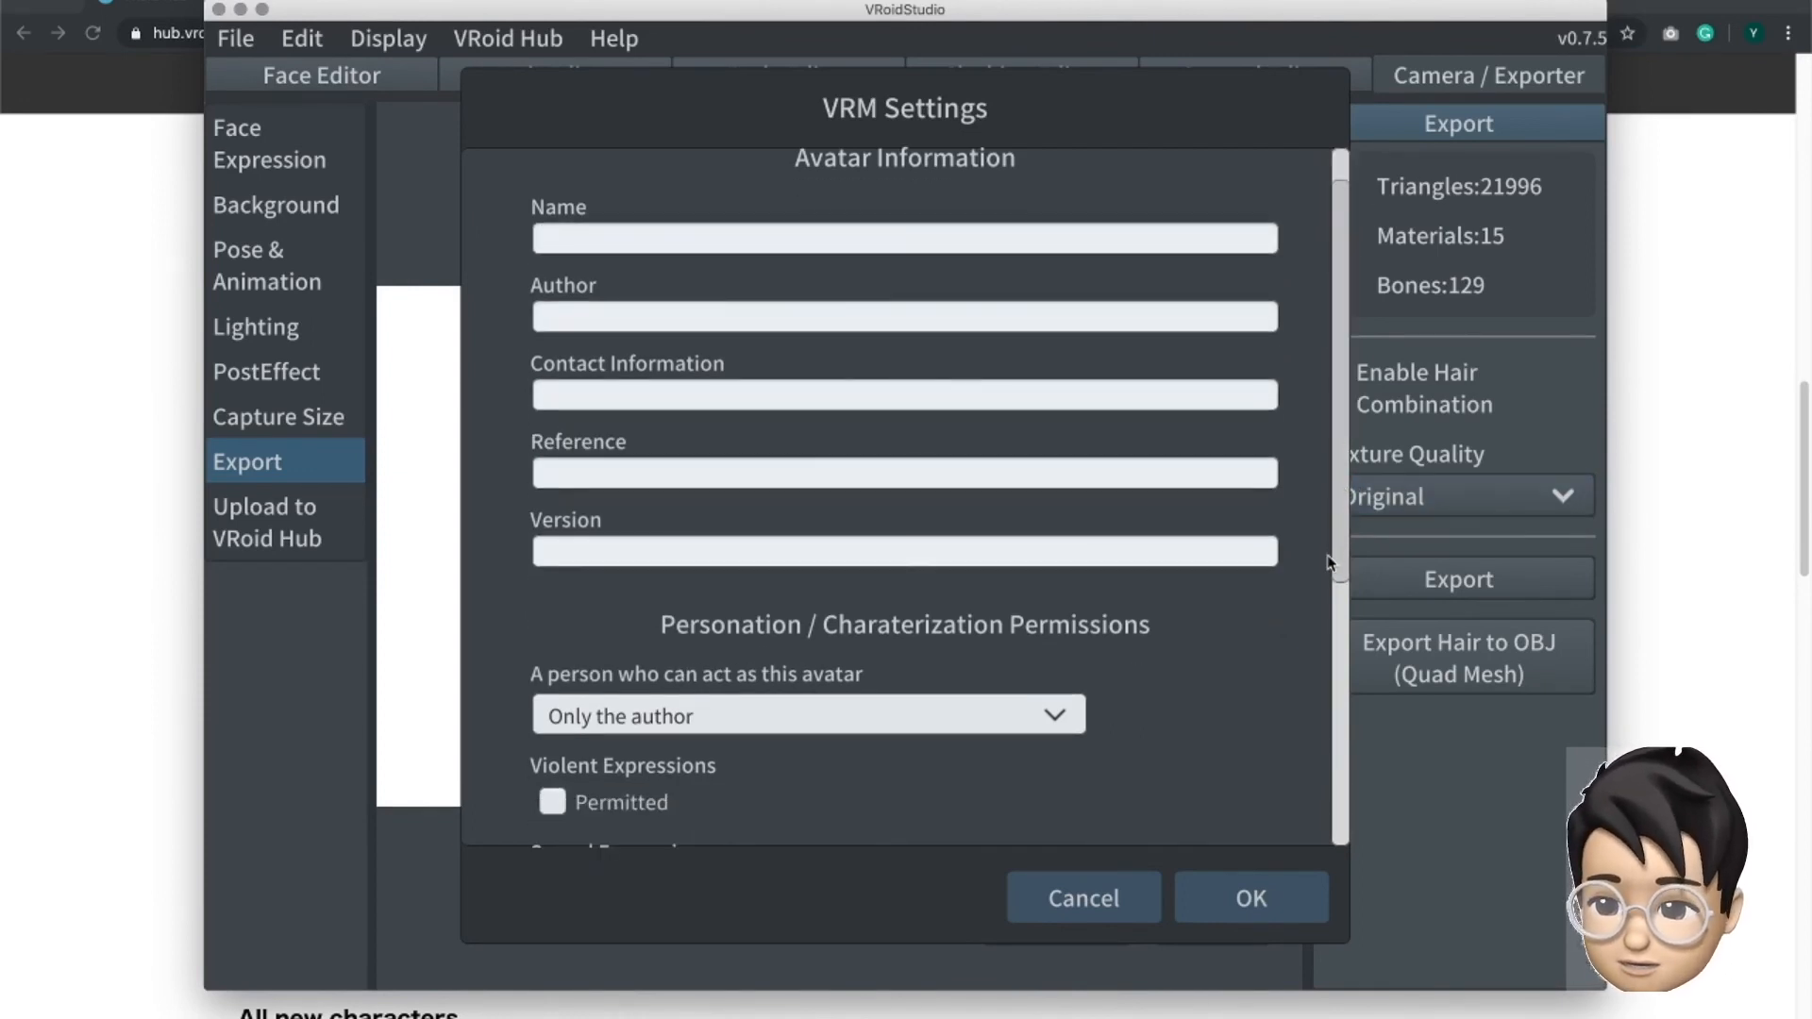
scroll(1322, 564, "down", 5)
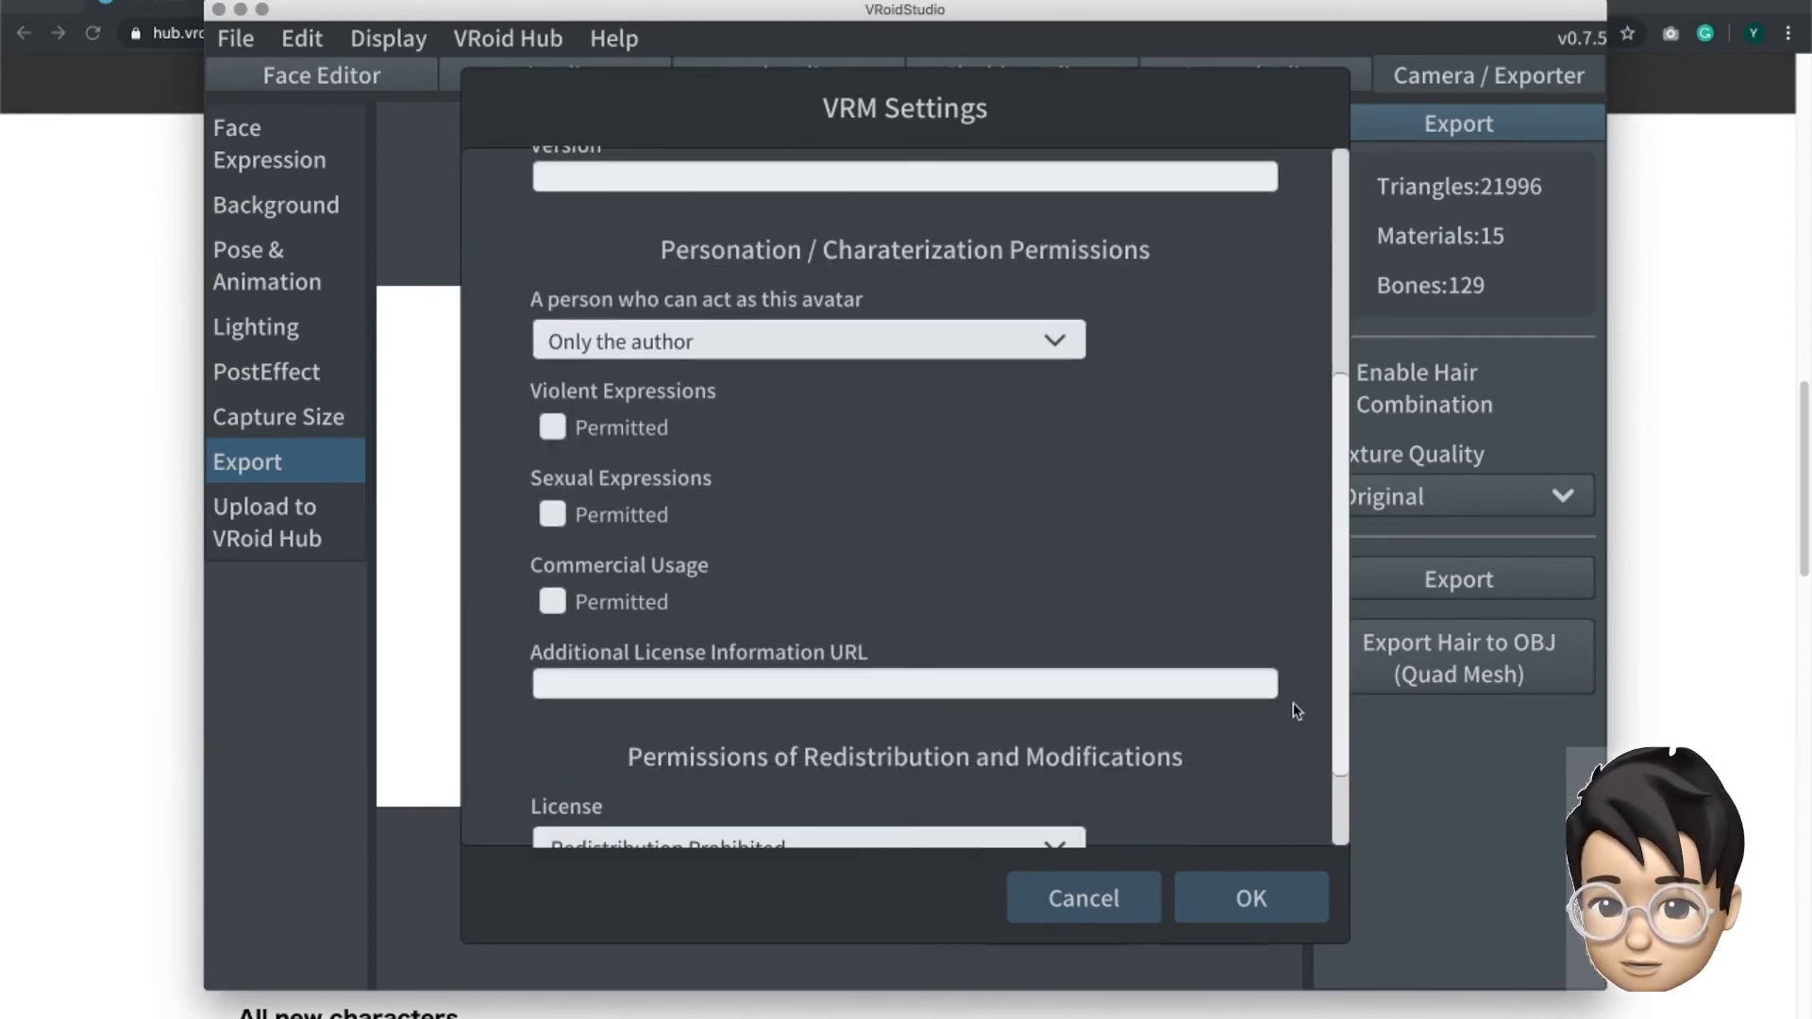
- Review the options for who can act as this avatar, keeping it at Only the author
left_click(1049, 342)
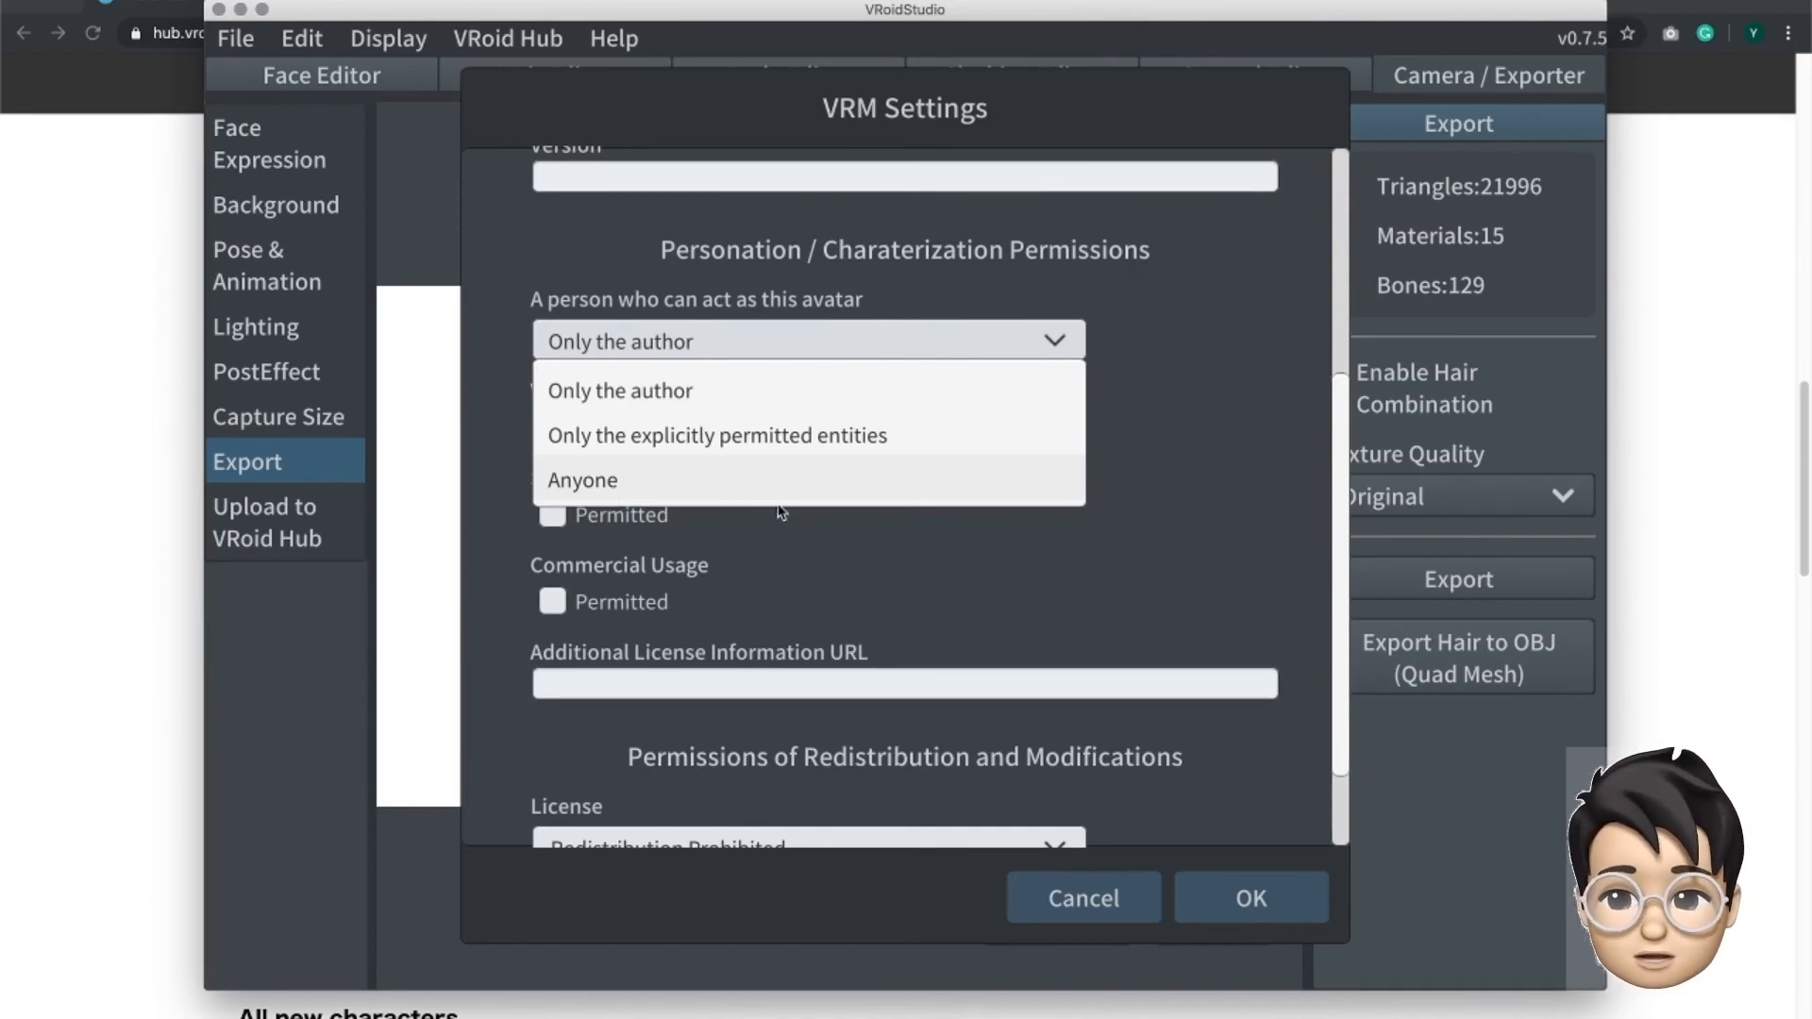
left_click(1208, 345)
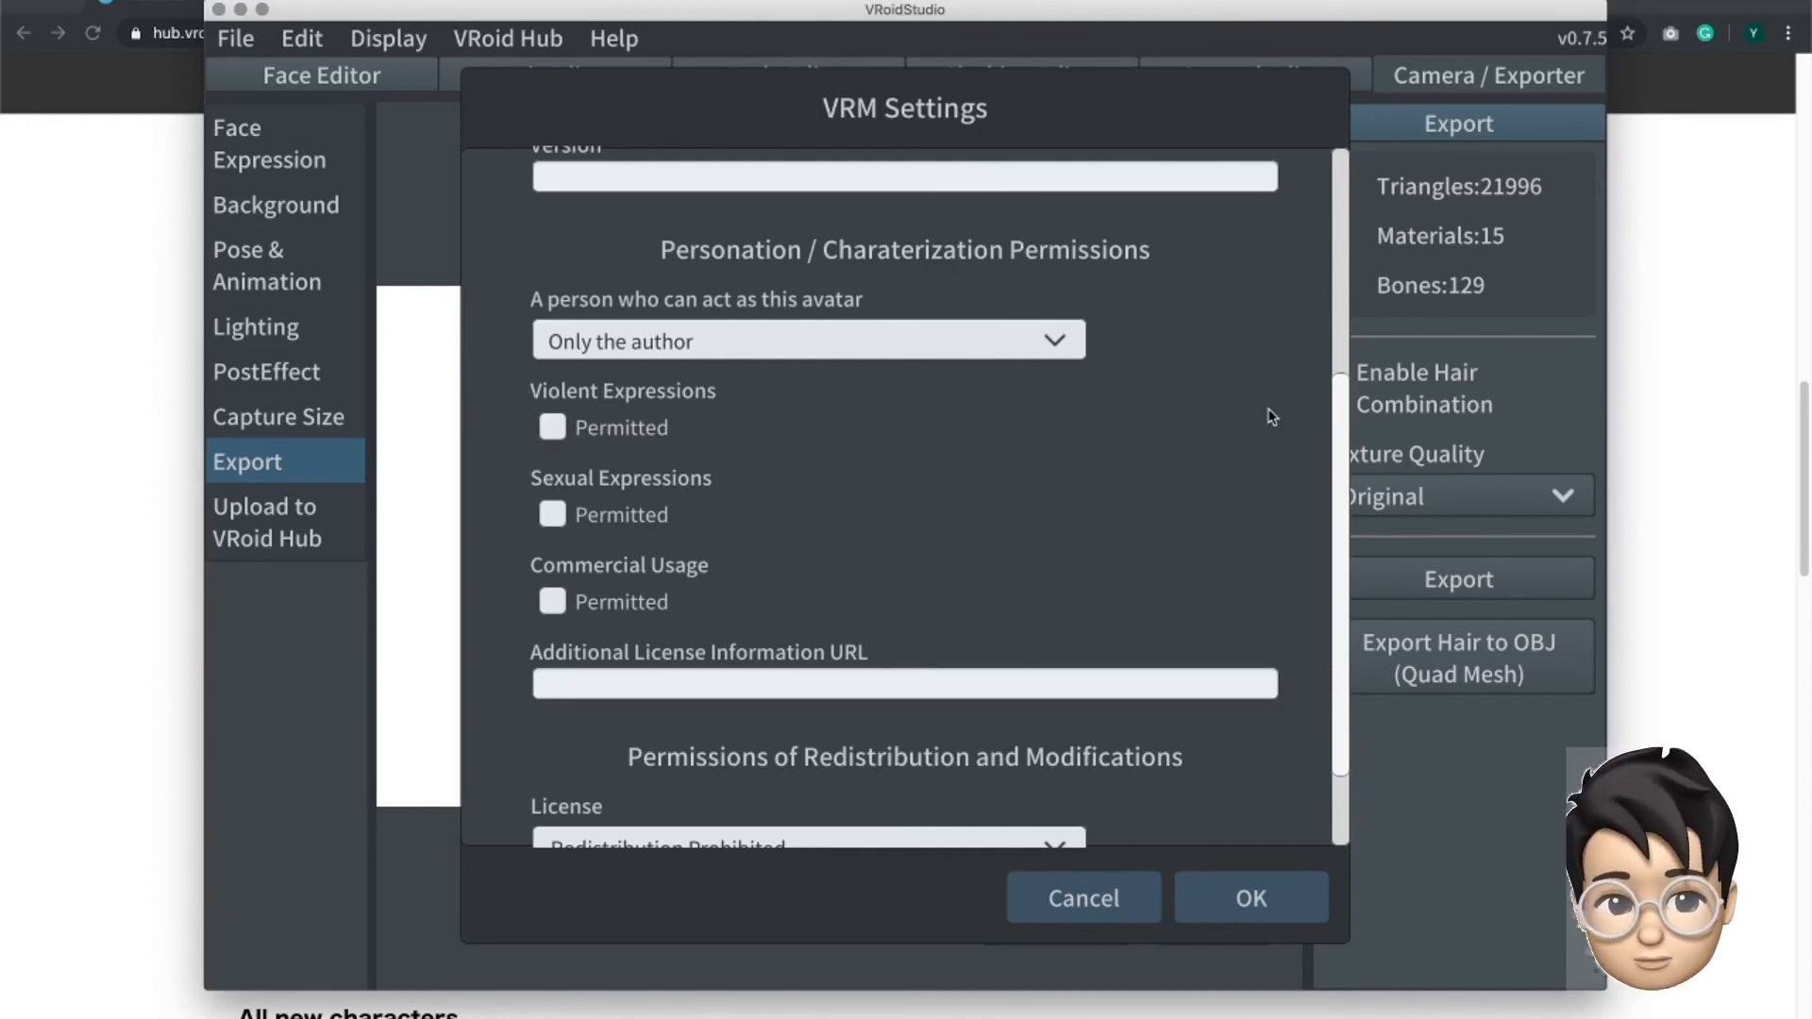
left_click_drag(1336, 399, 1336, 477)
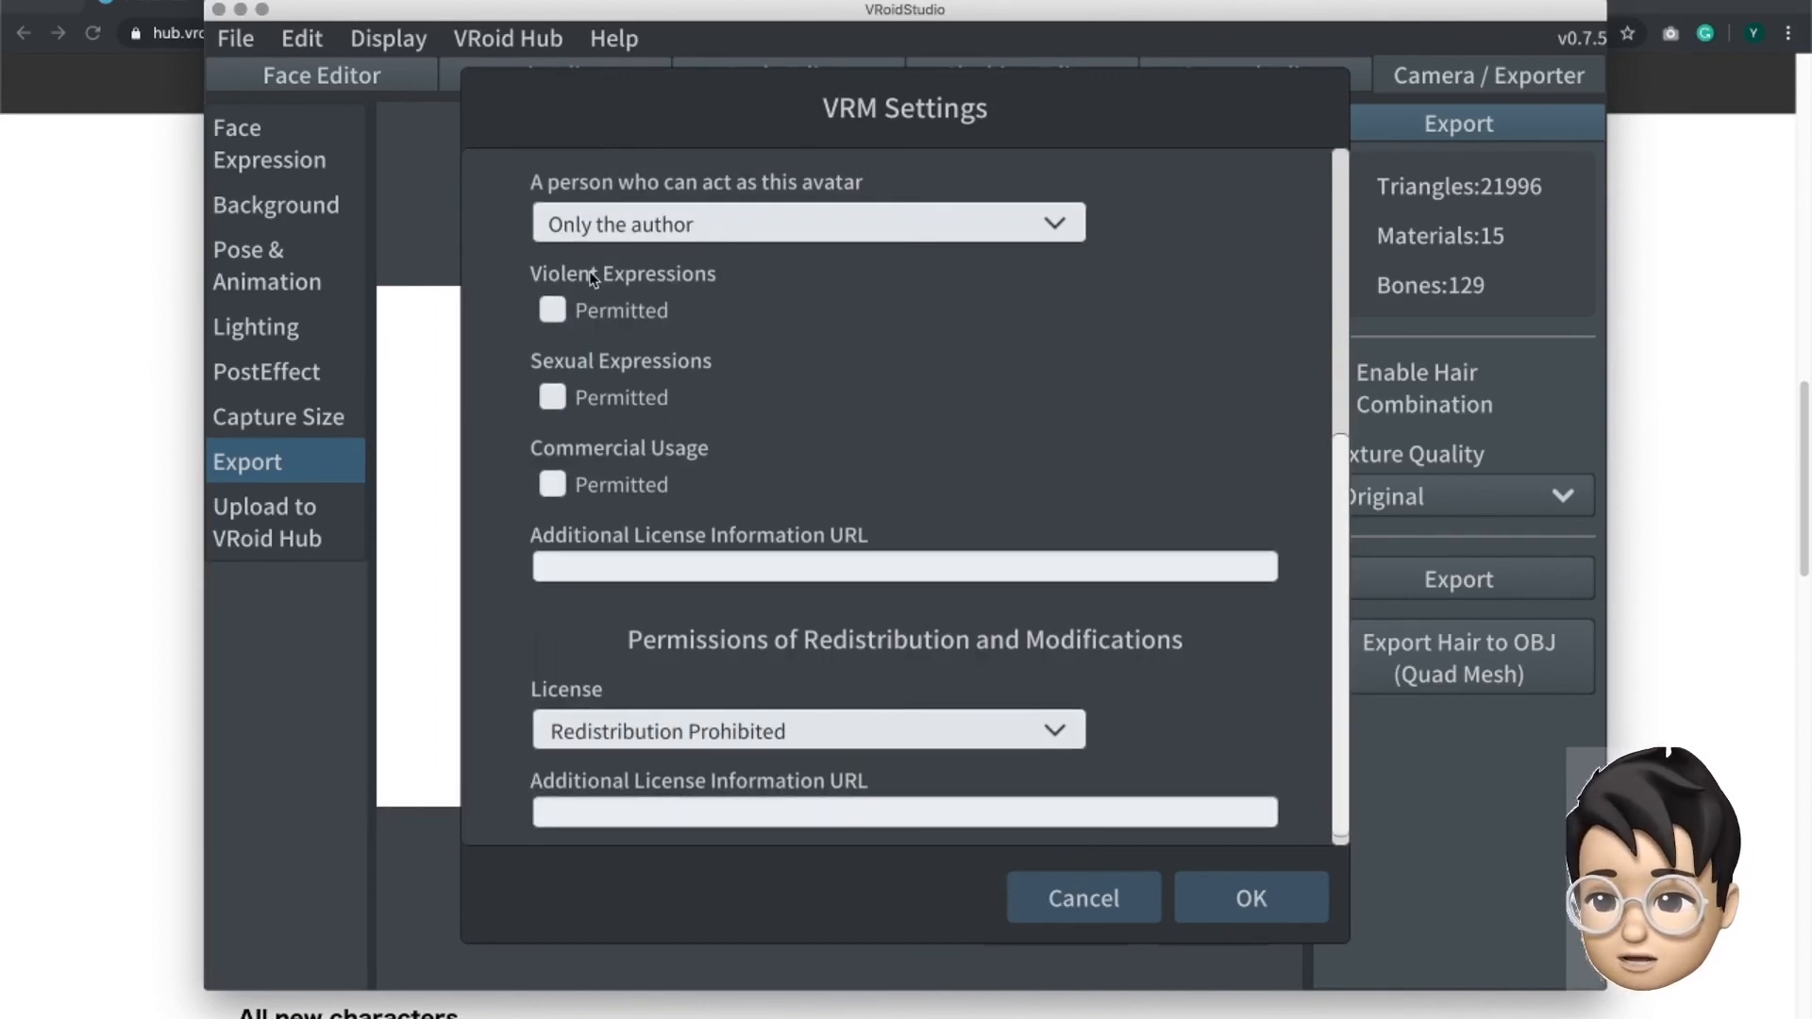
left_click(747, 224)
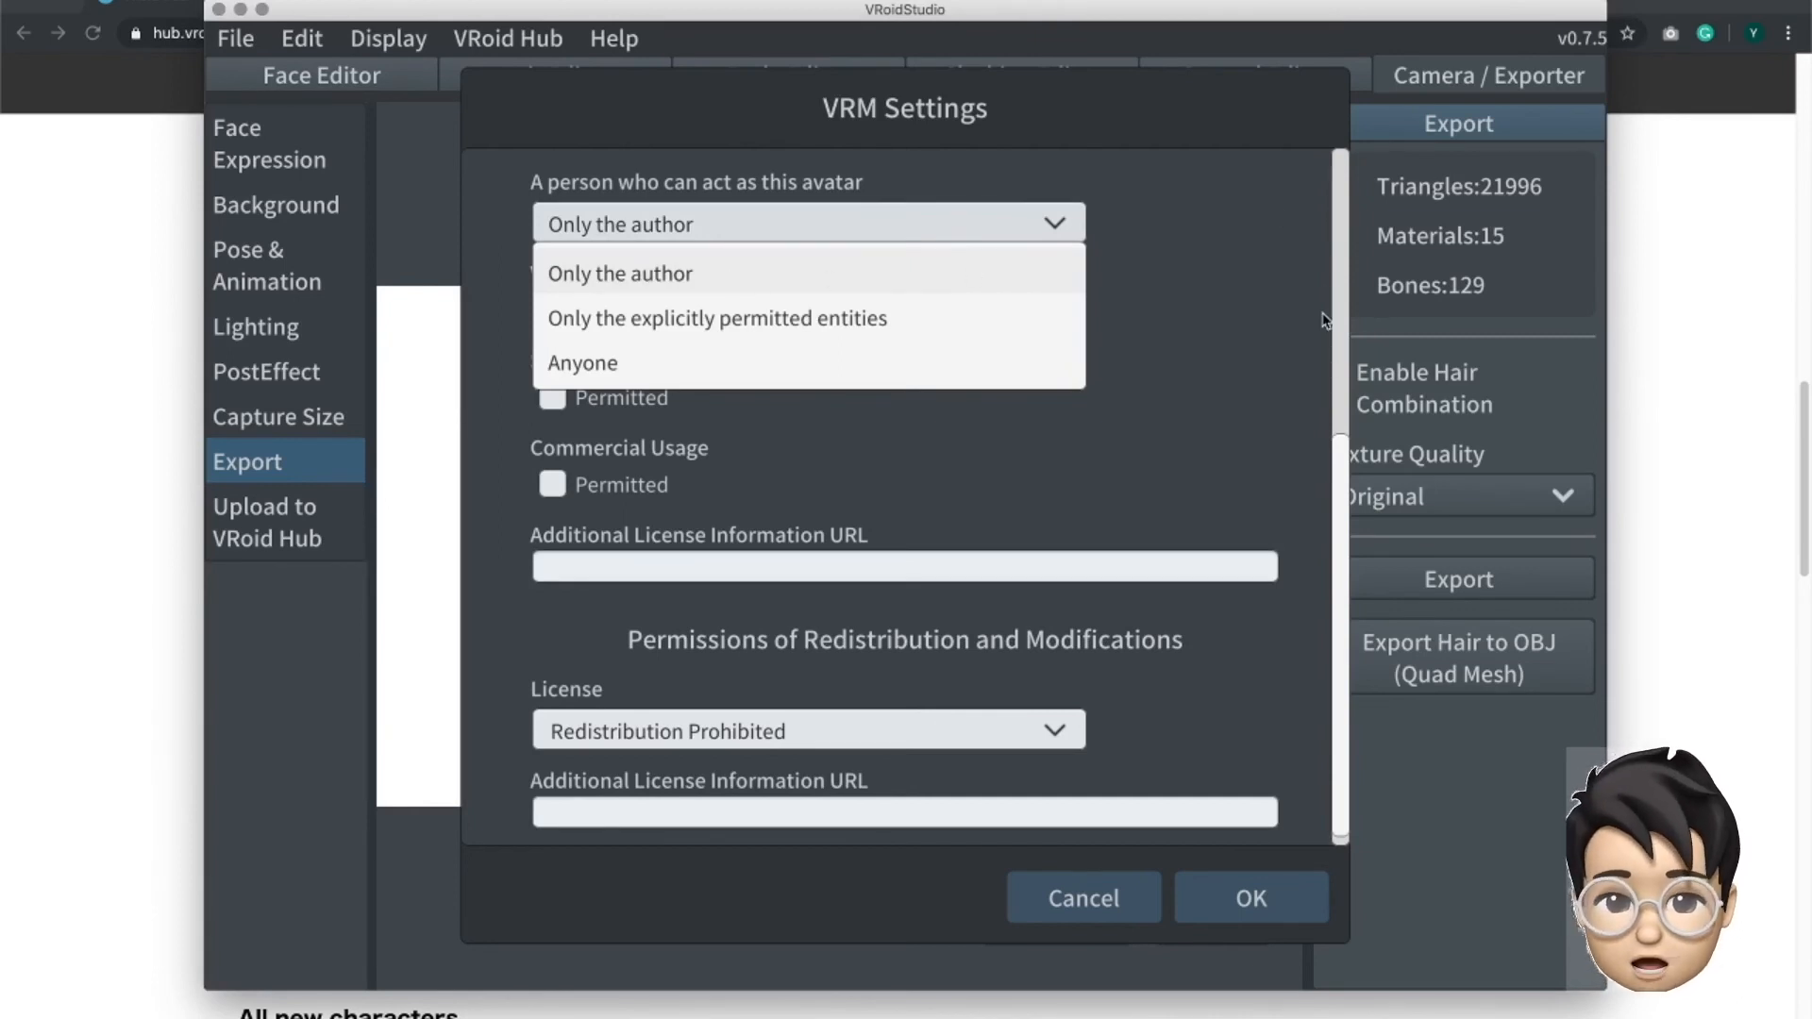
left_click(1195, 354)
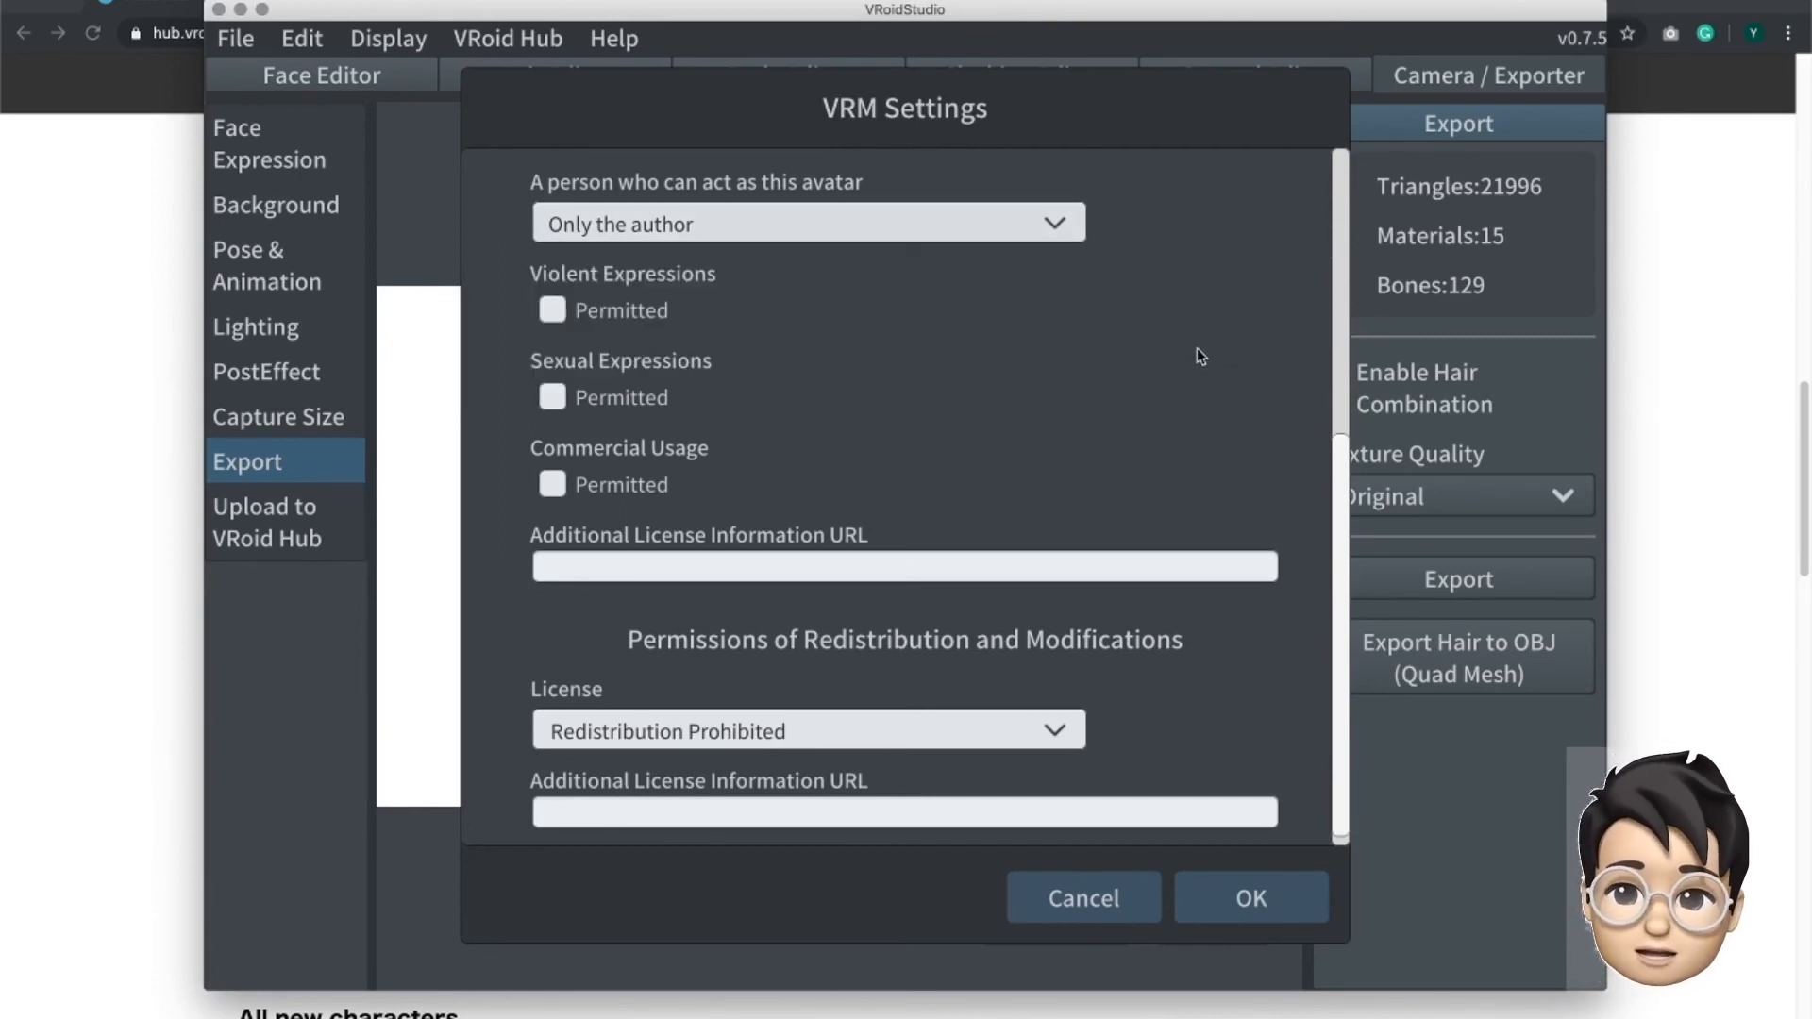
- Review the redistribution license options, keep Redistribution Prohibited, and leave the VRM settings without exporting
scroll(900, 607, "down", 1)
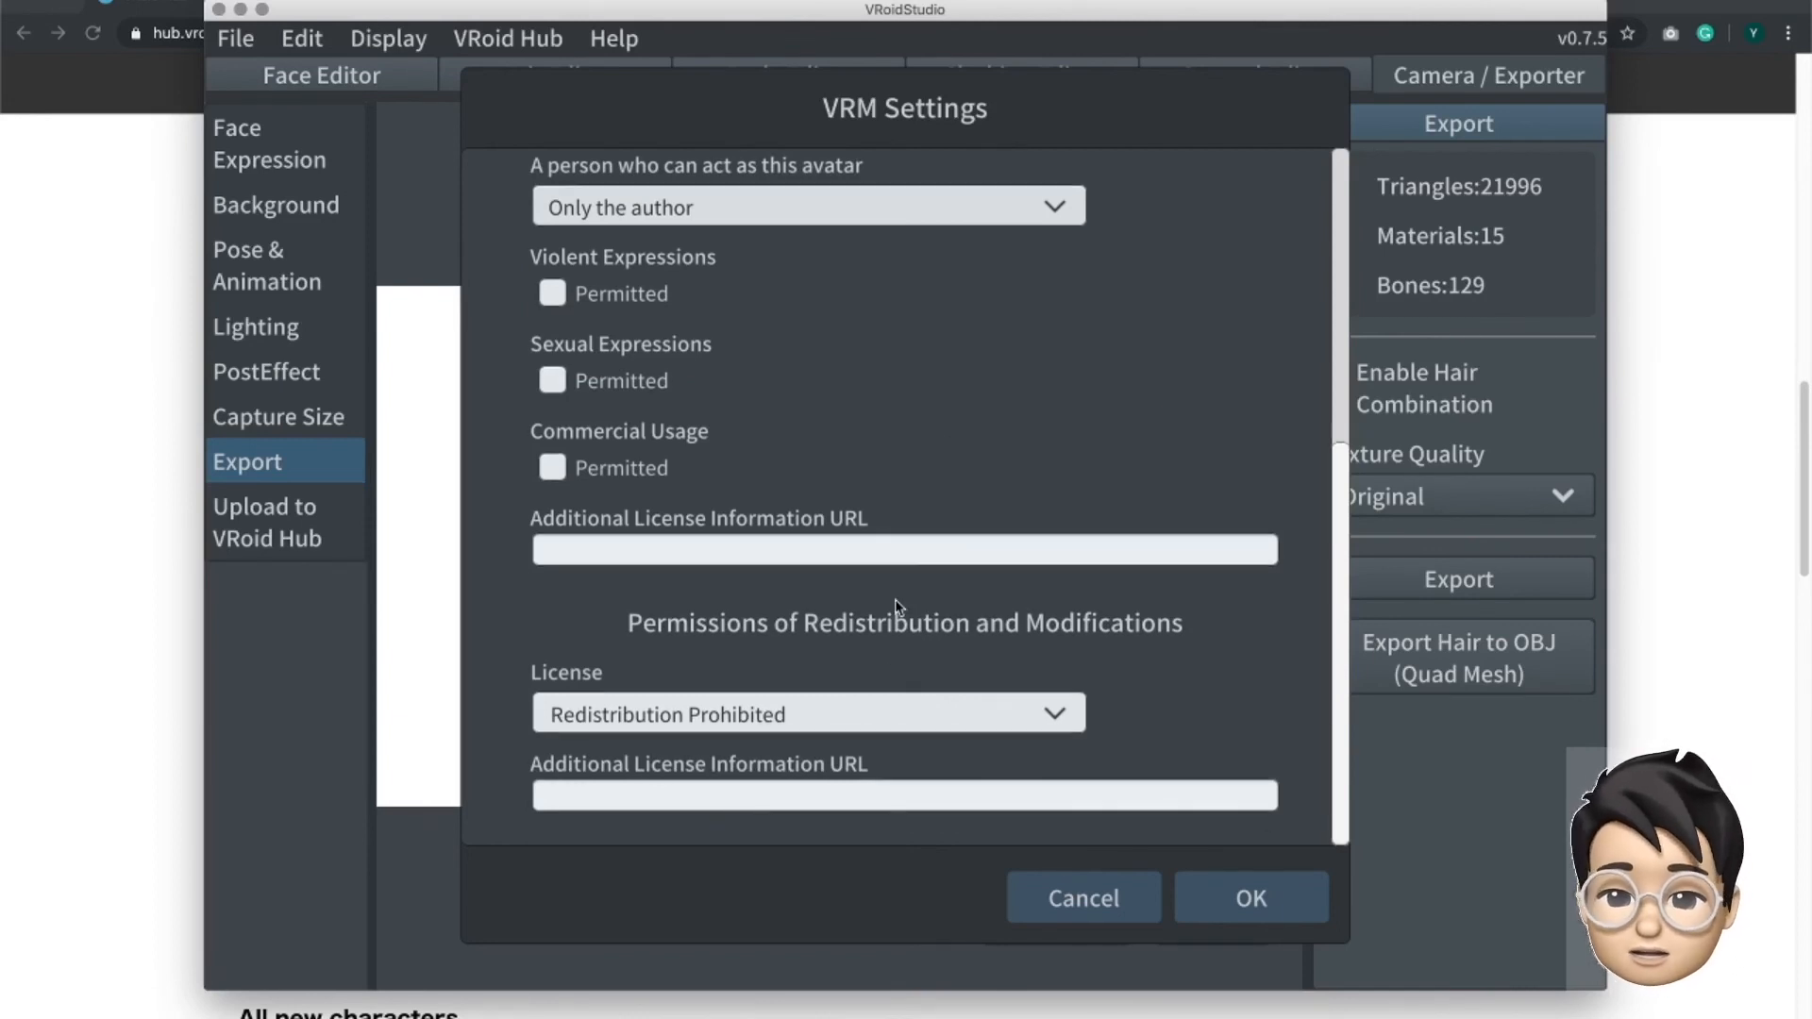
left_click(1047, 723)
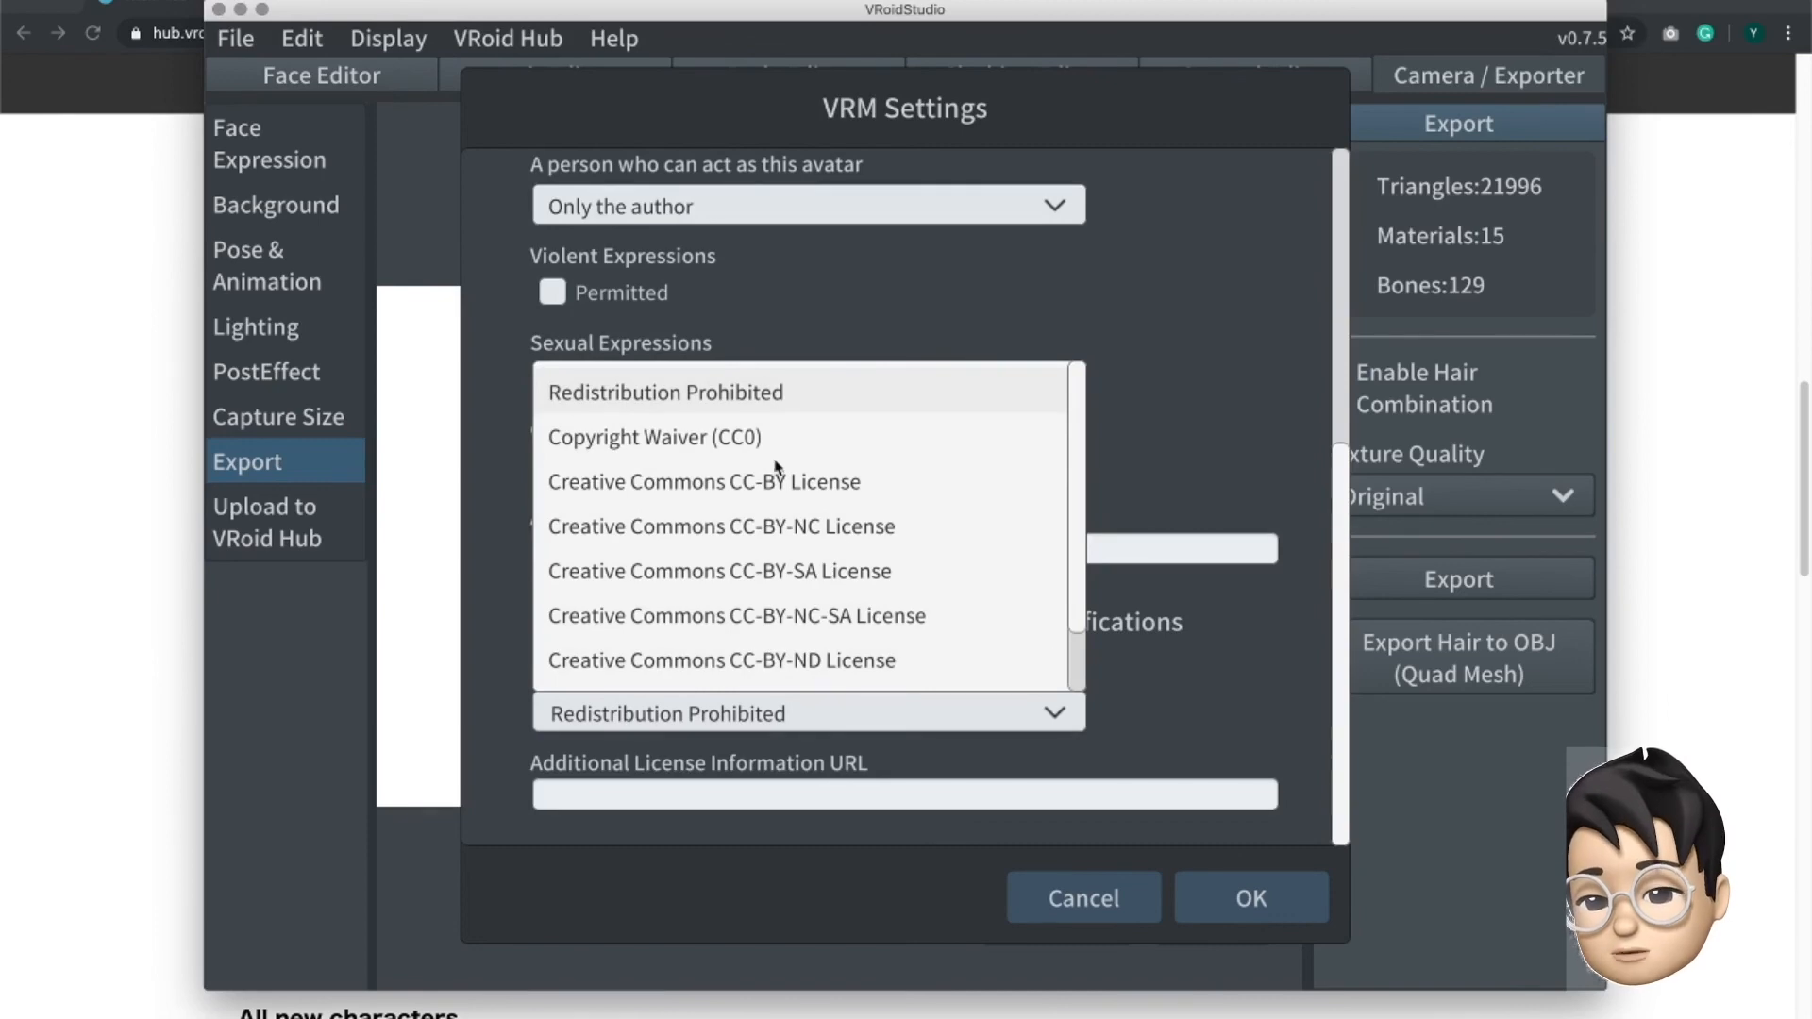
scroll(645, 479, "down", 2)
left_click(1248, 683)
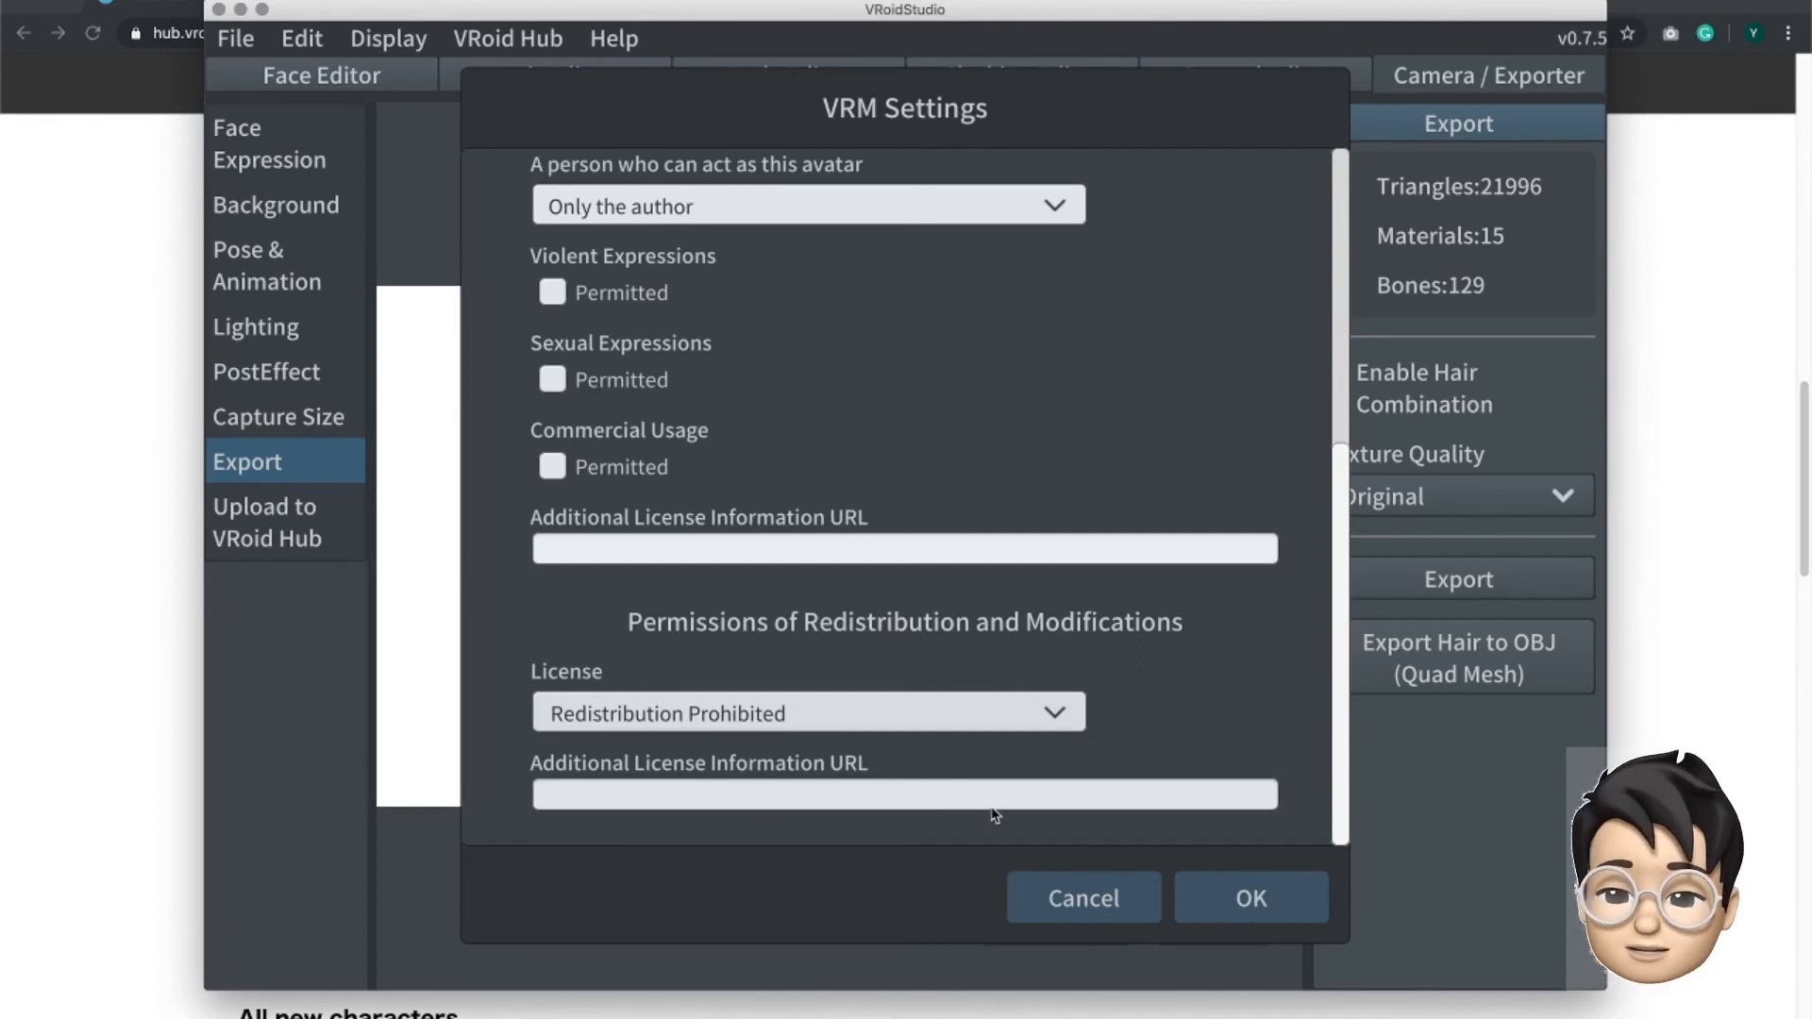
scroll(996, 817, "up", 10)
left_click(1123, 880)
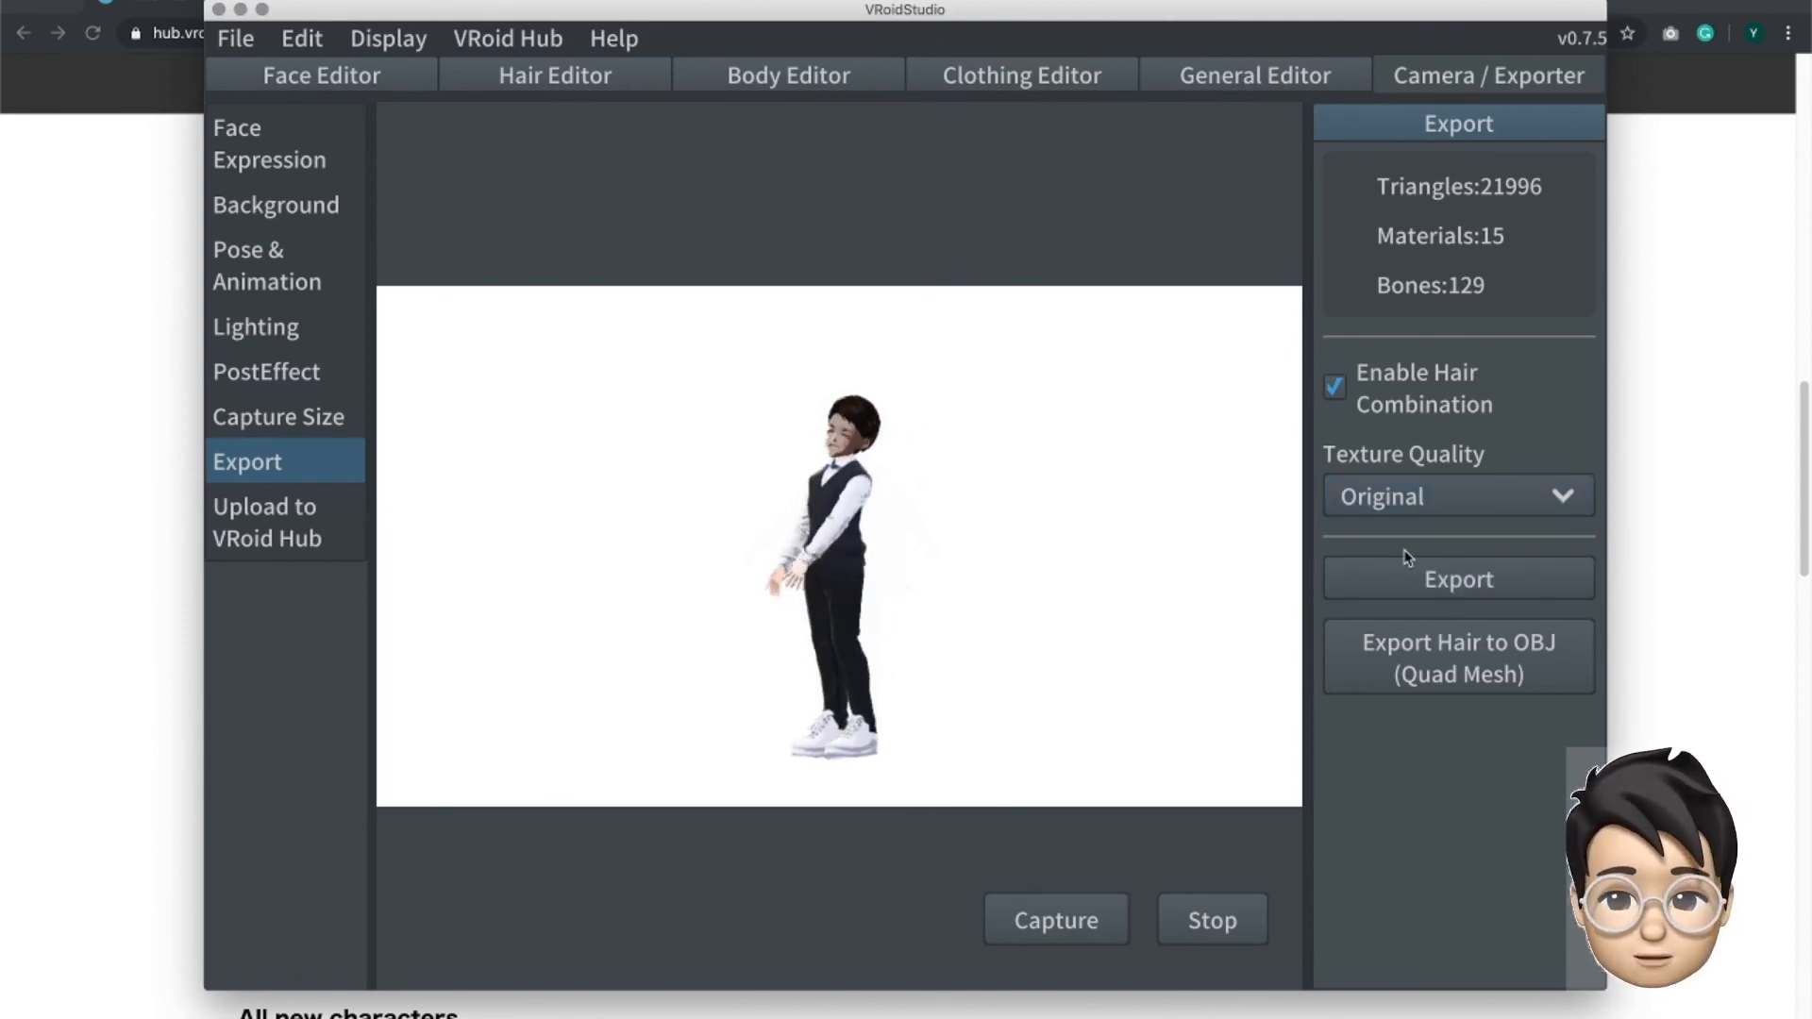
- Check the commands for saving the avatar file, and show the Upload to VRoid Hub settings
left_click(236, 39)
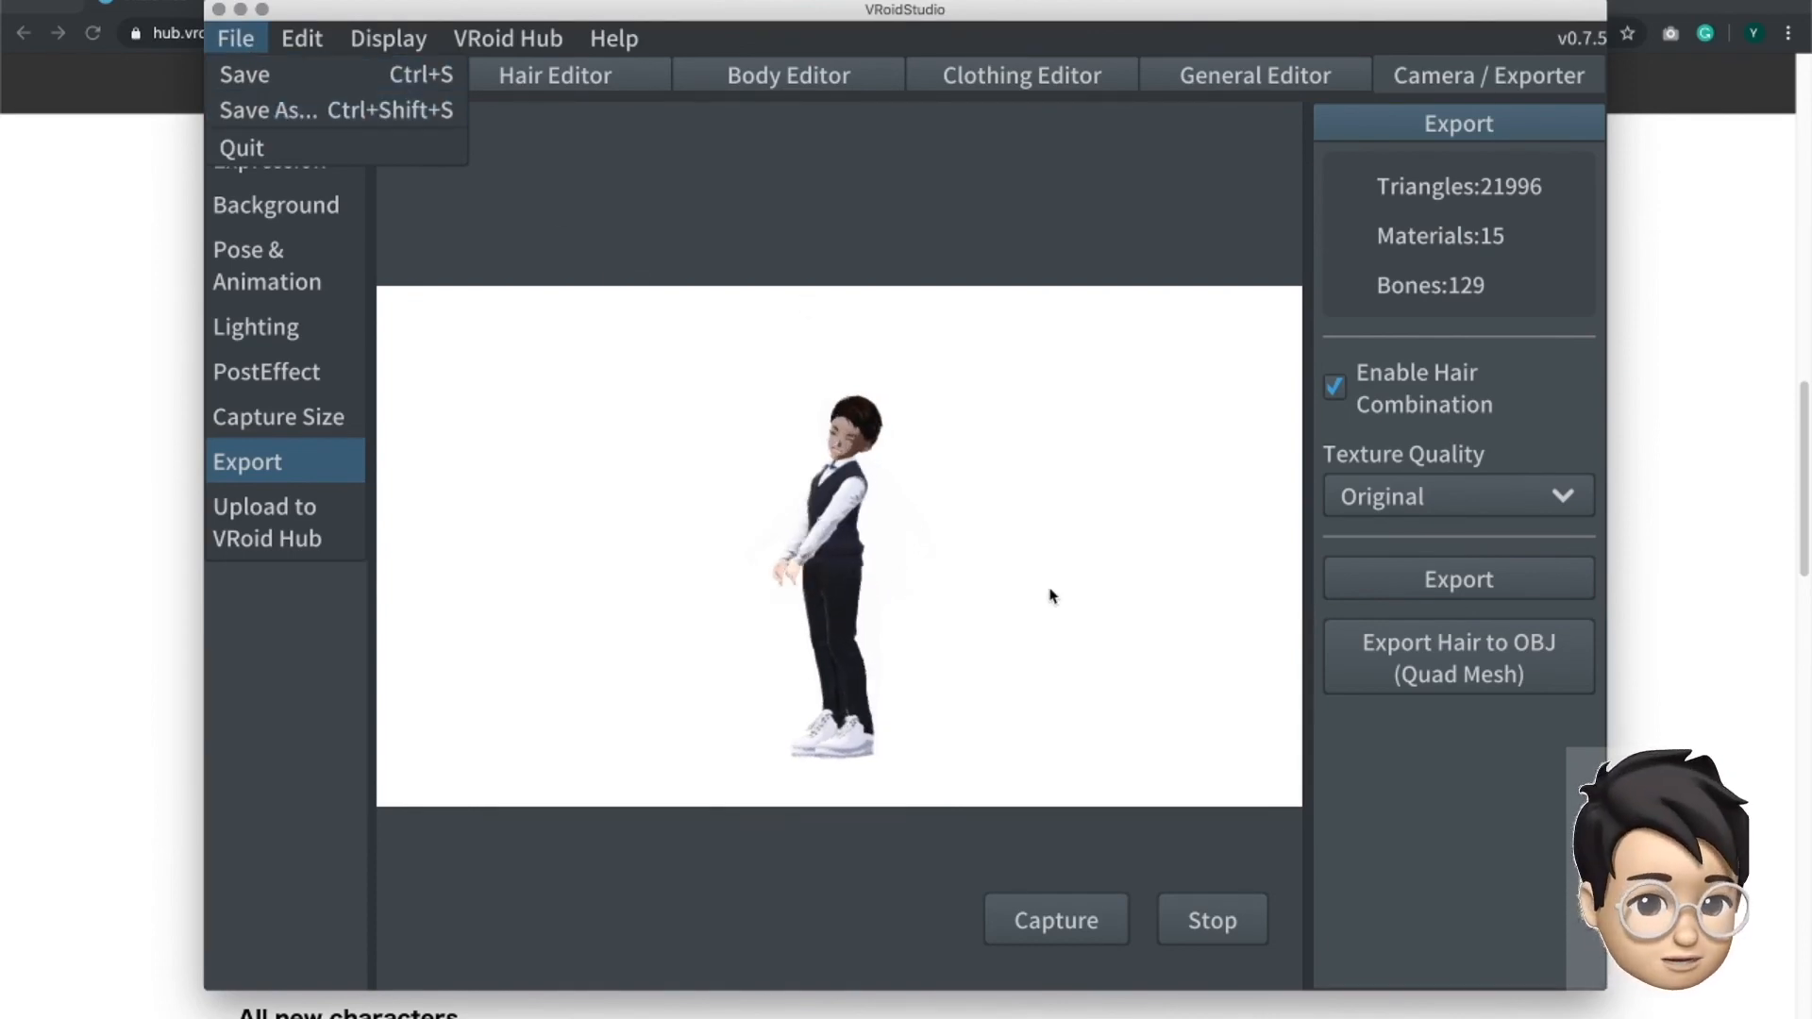
left_click(1213, 627)
left_click(287, 523)
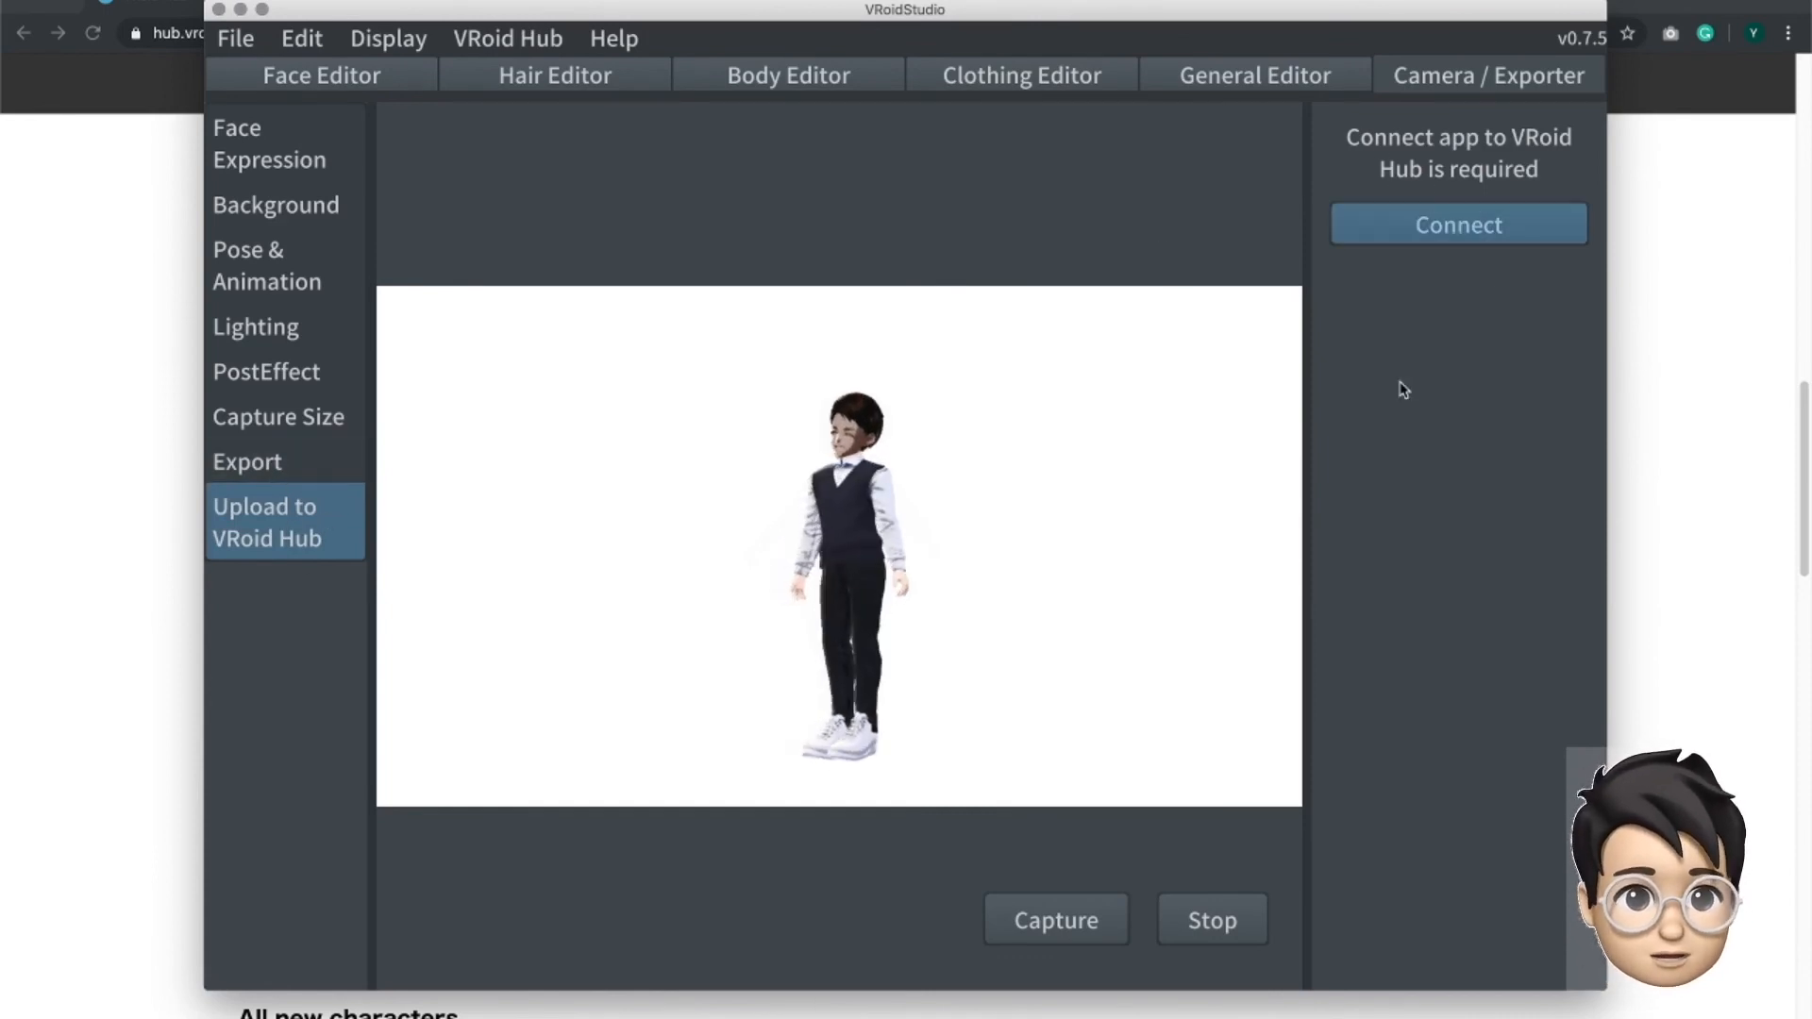
- Show the capture size settings, quit the current avatar without saving, and open the sample avatar with red and blue hair
left_click(275, 416)
left_click(235, 38)
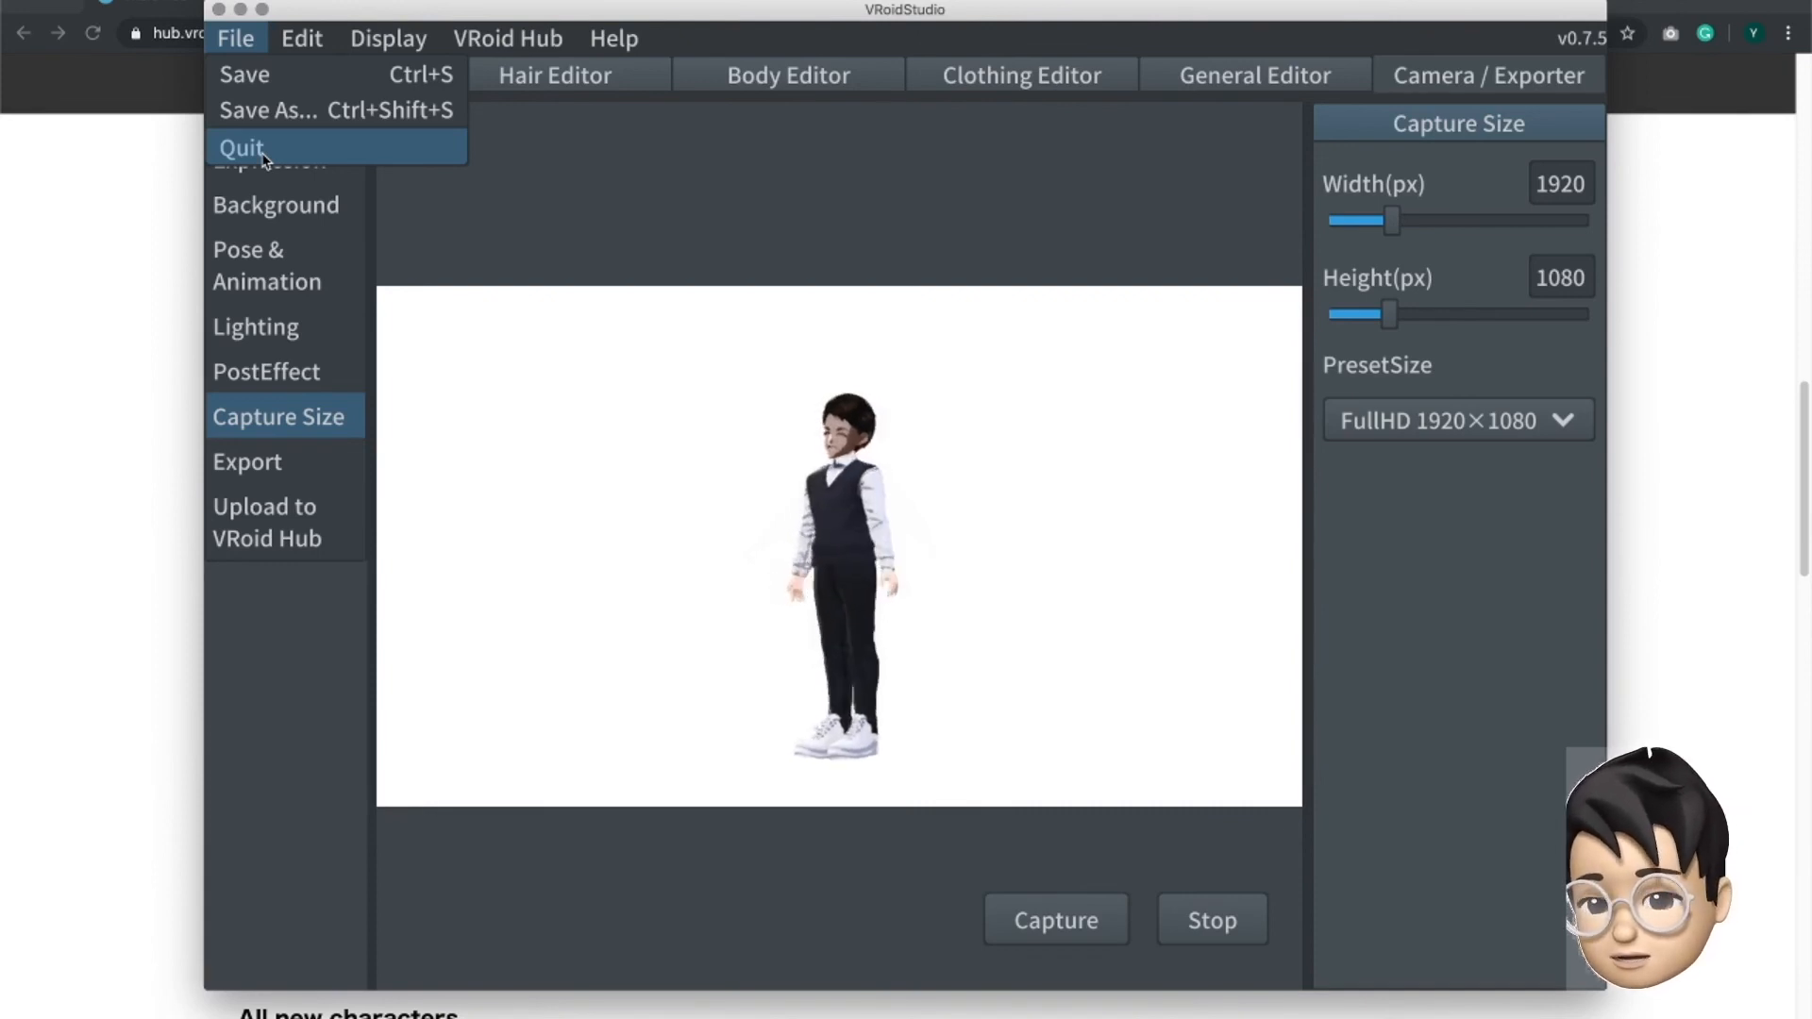
left_click(263, 154)
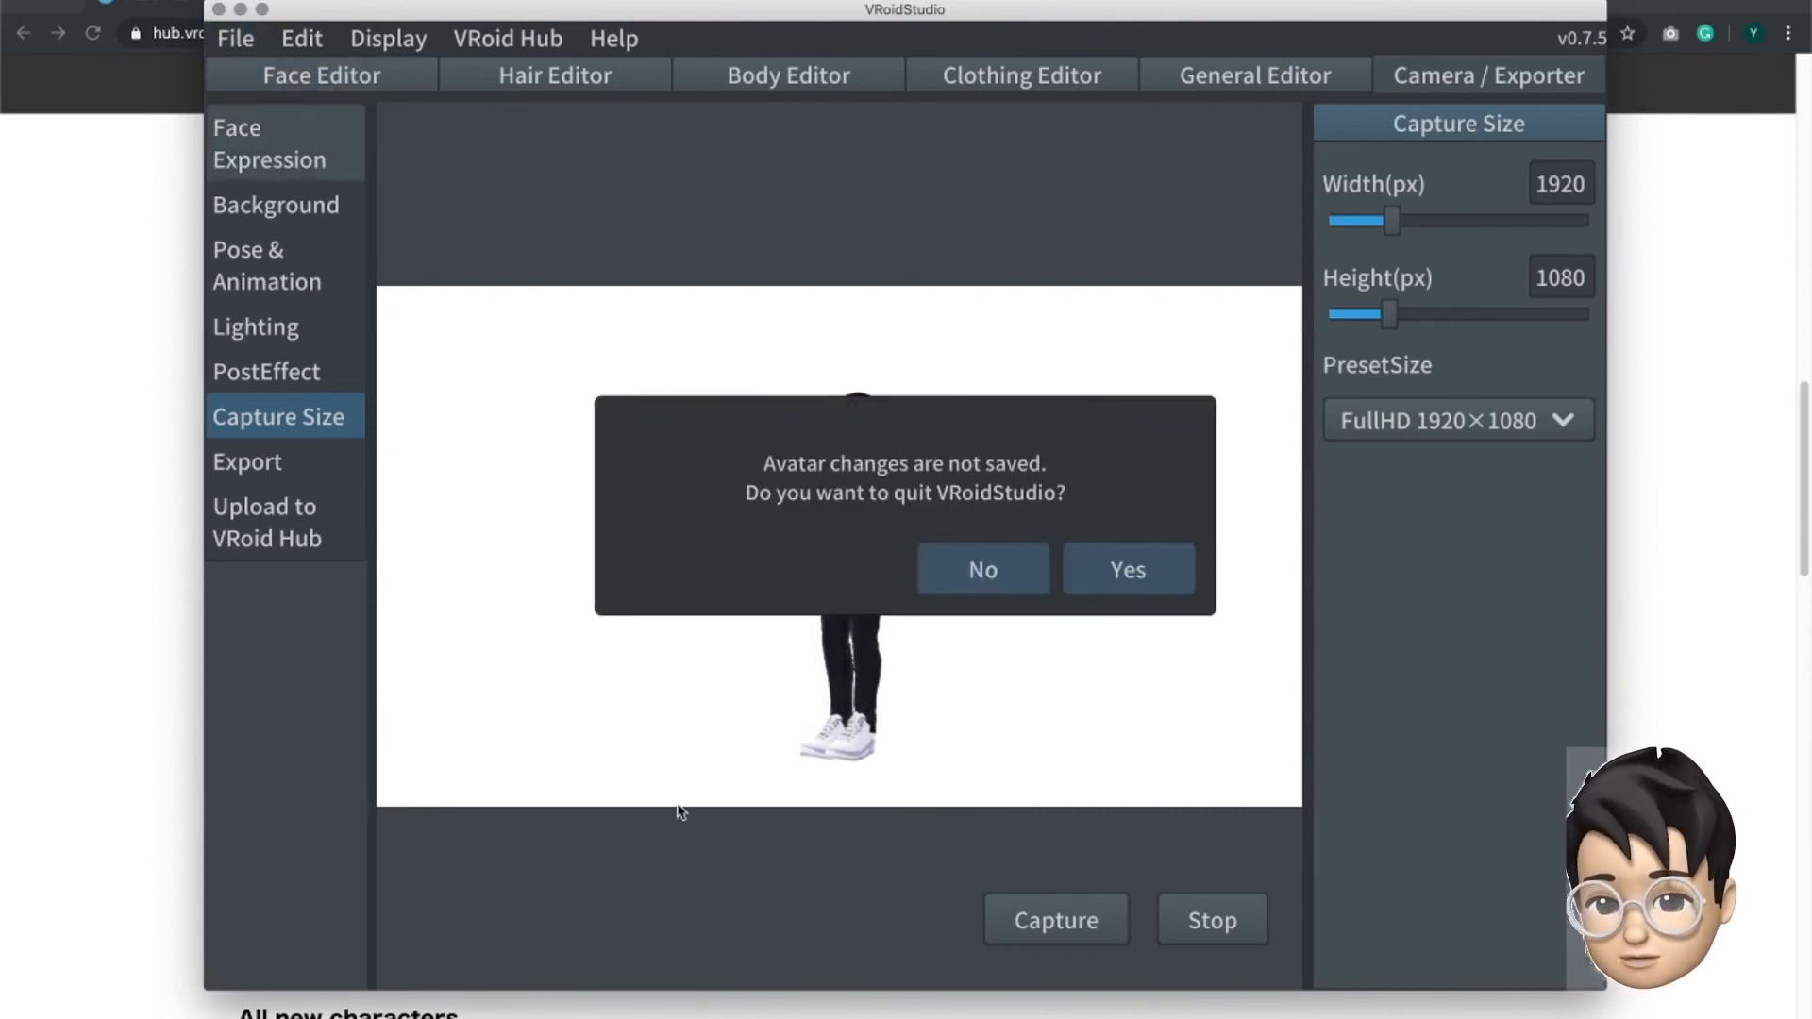
left_click(1128, 569)
left_click(1436, 286)
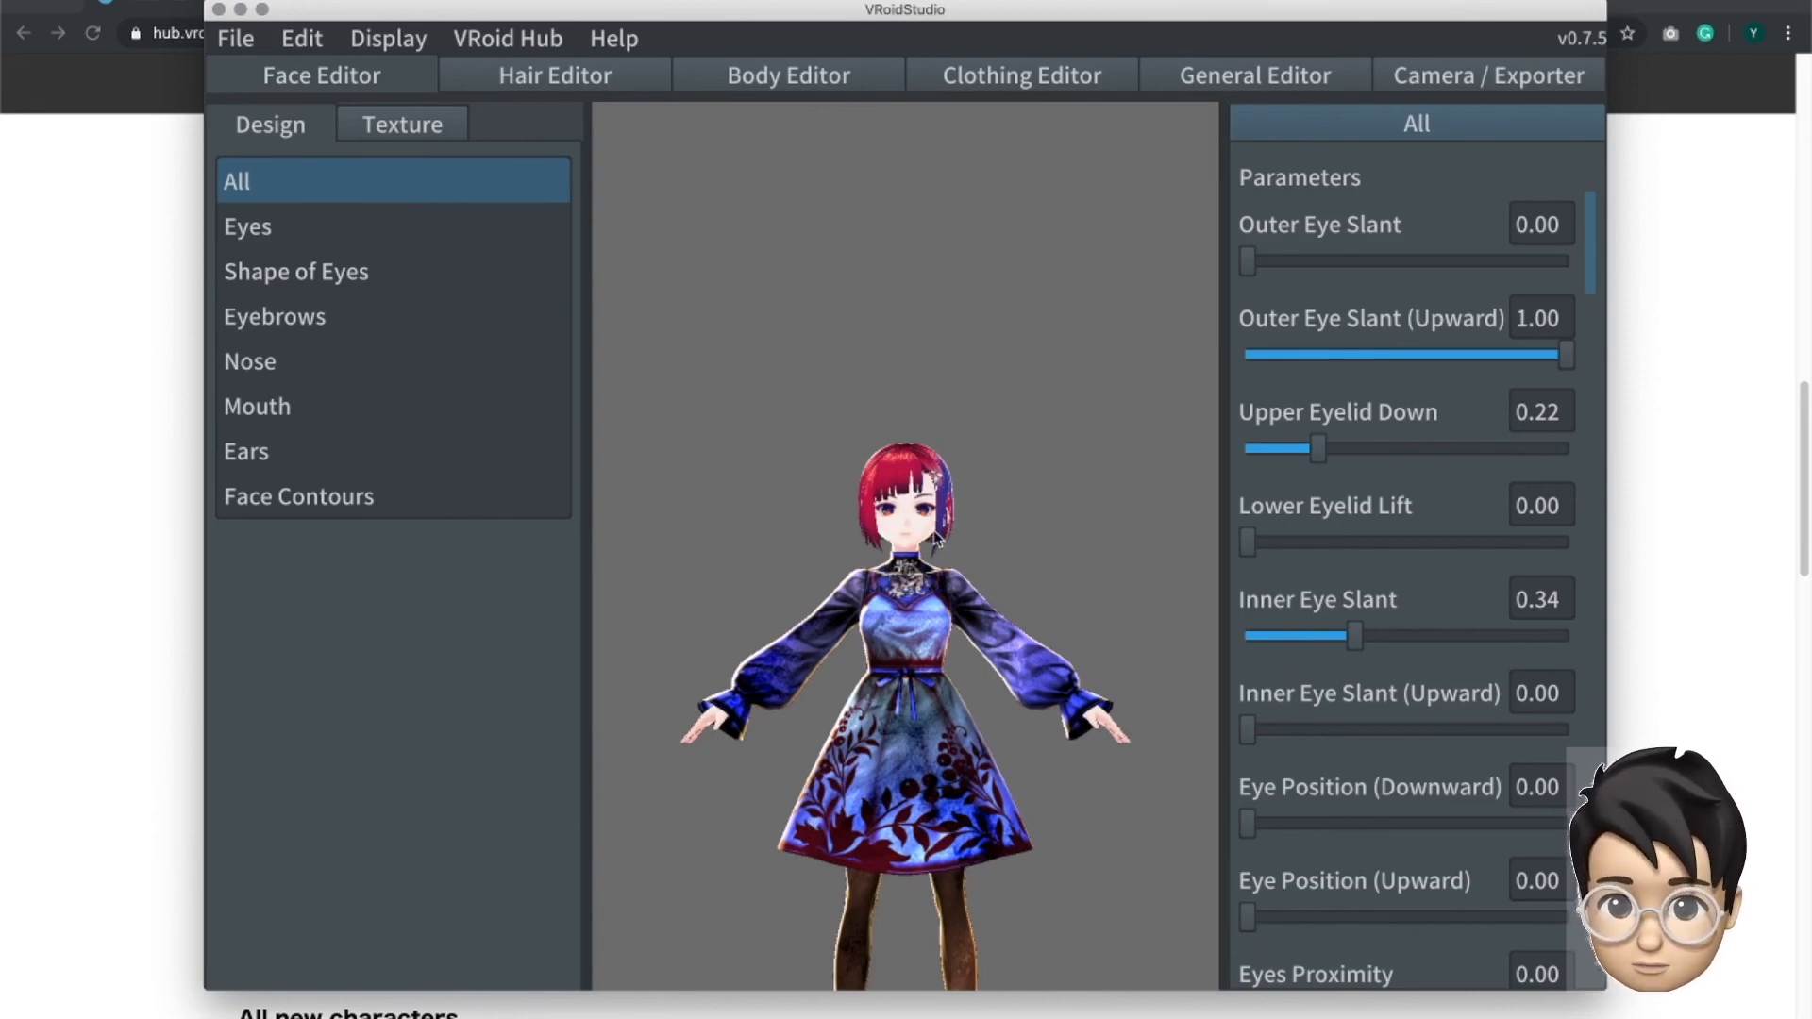
- Switch to hair editing and inspect the material colors of the long blue side strand and a fringe strand
scroll(919, 298, "up", 5)
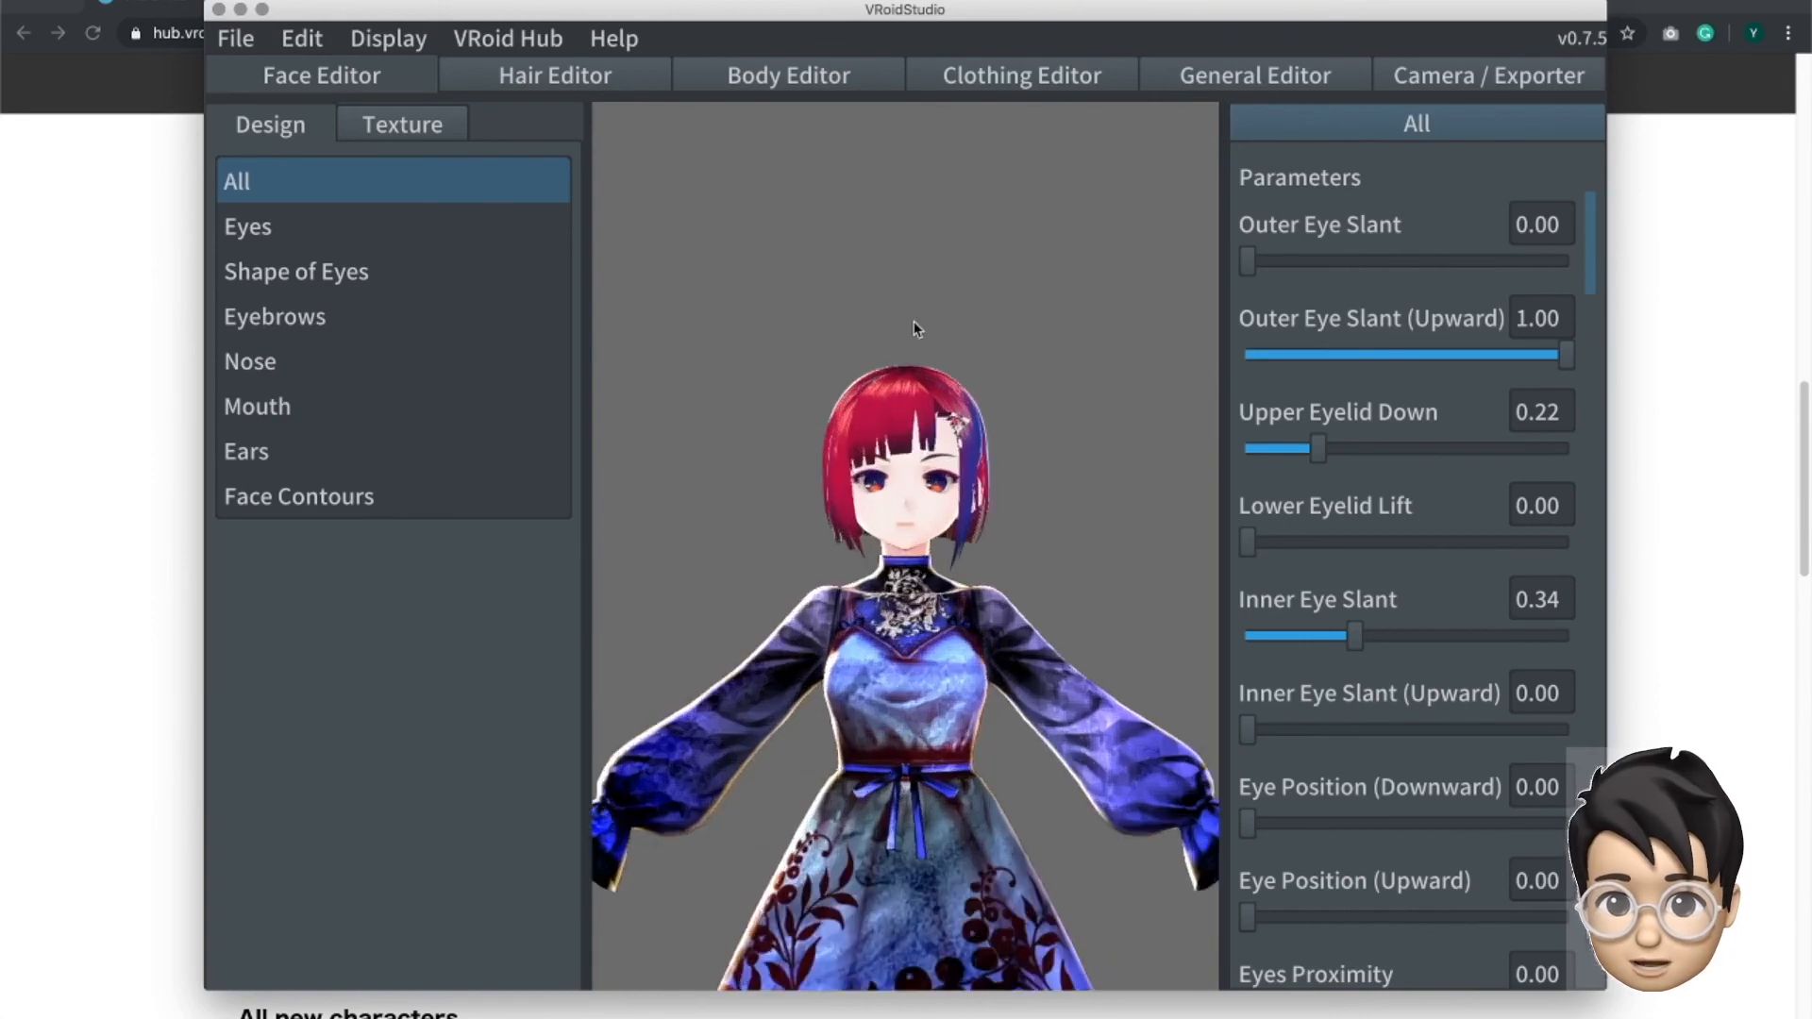
scroll(913, 321, "up", 2)
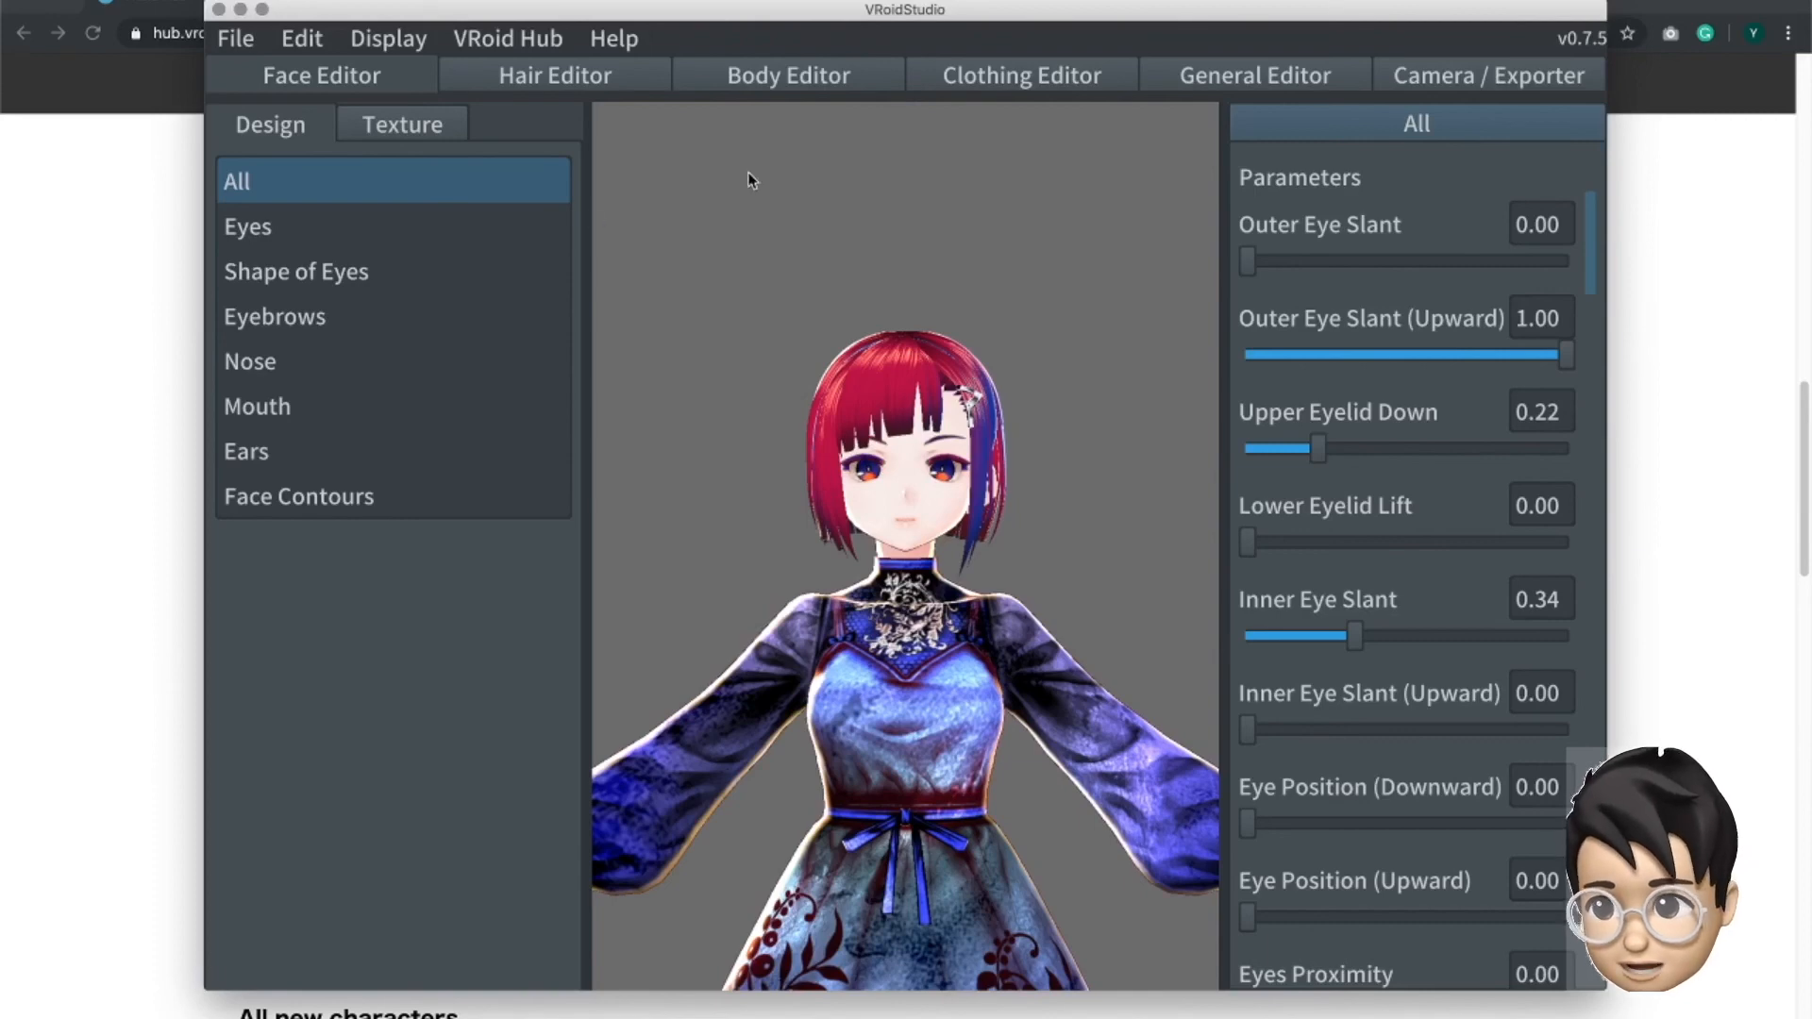
left_click(642, 79)
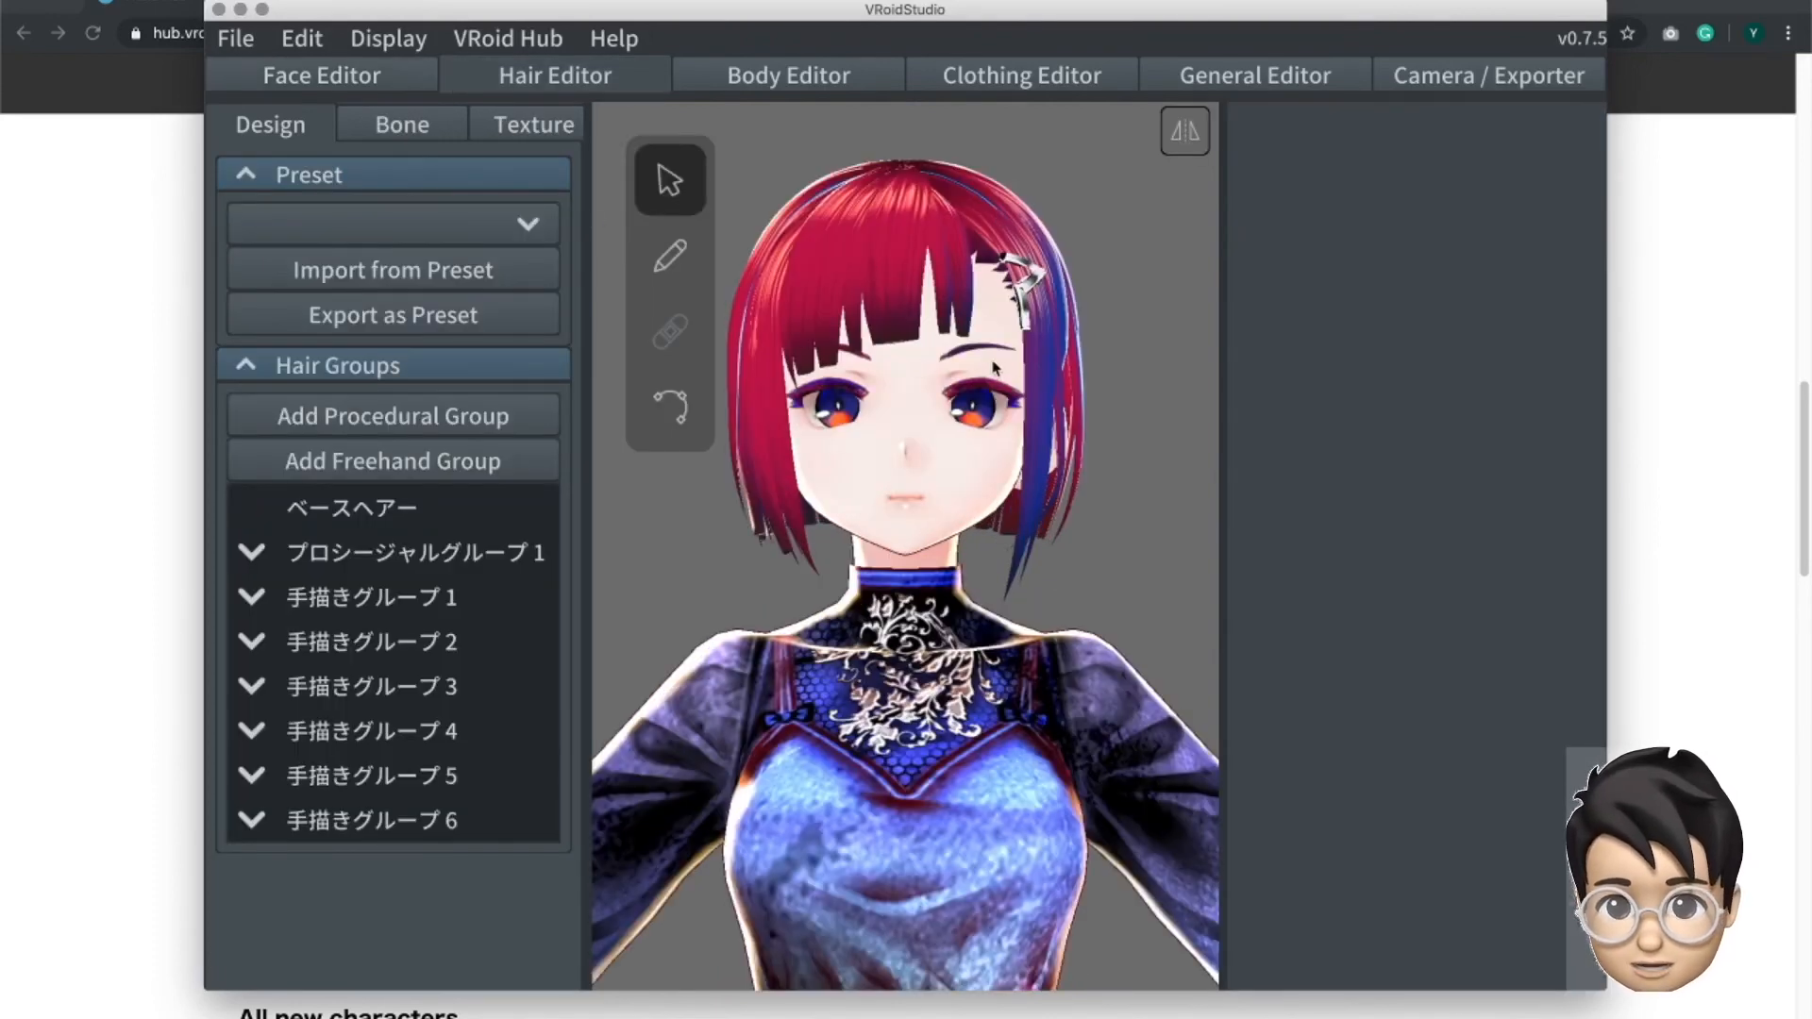
left_click(1044, 359)
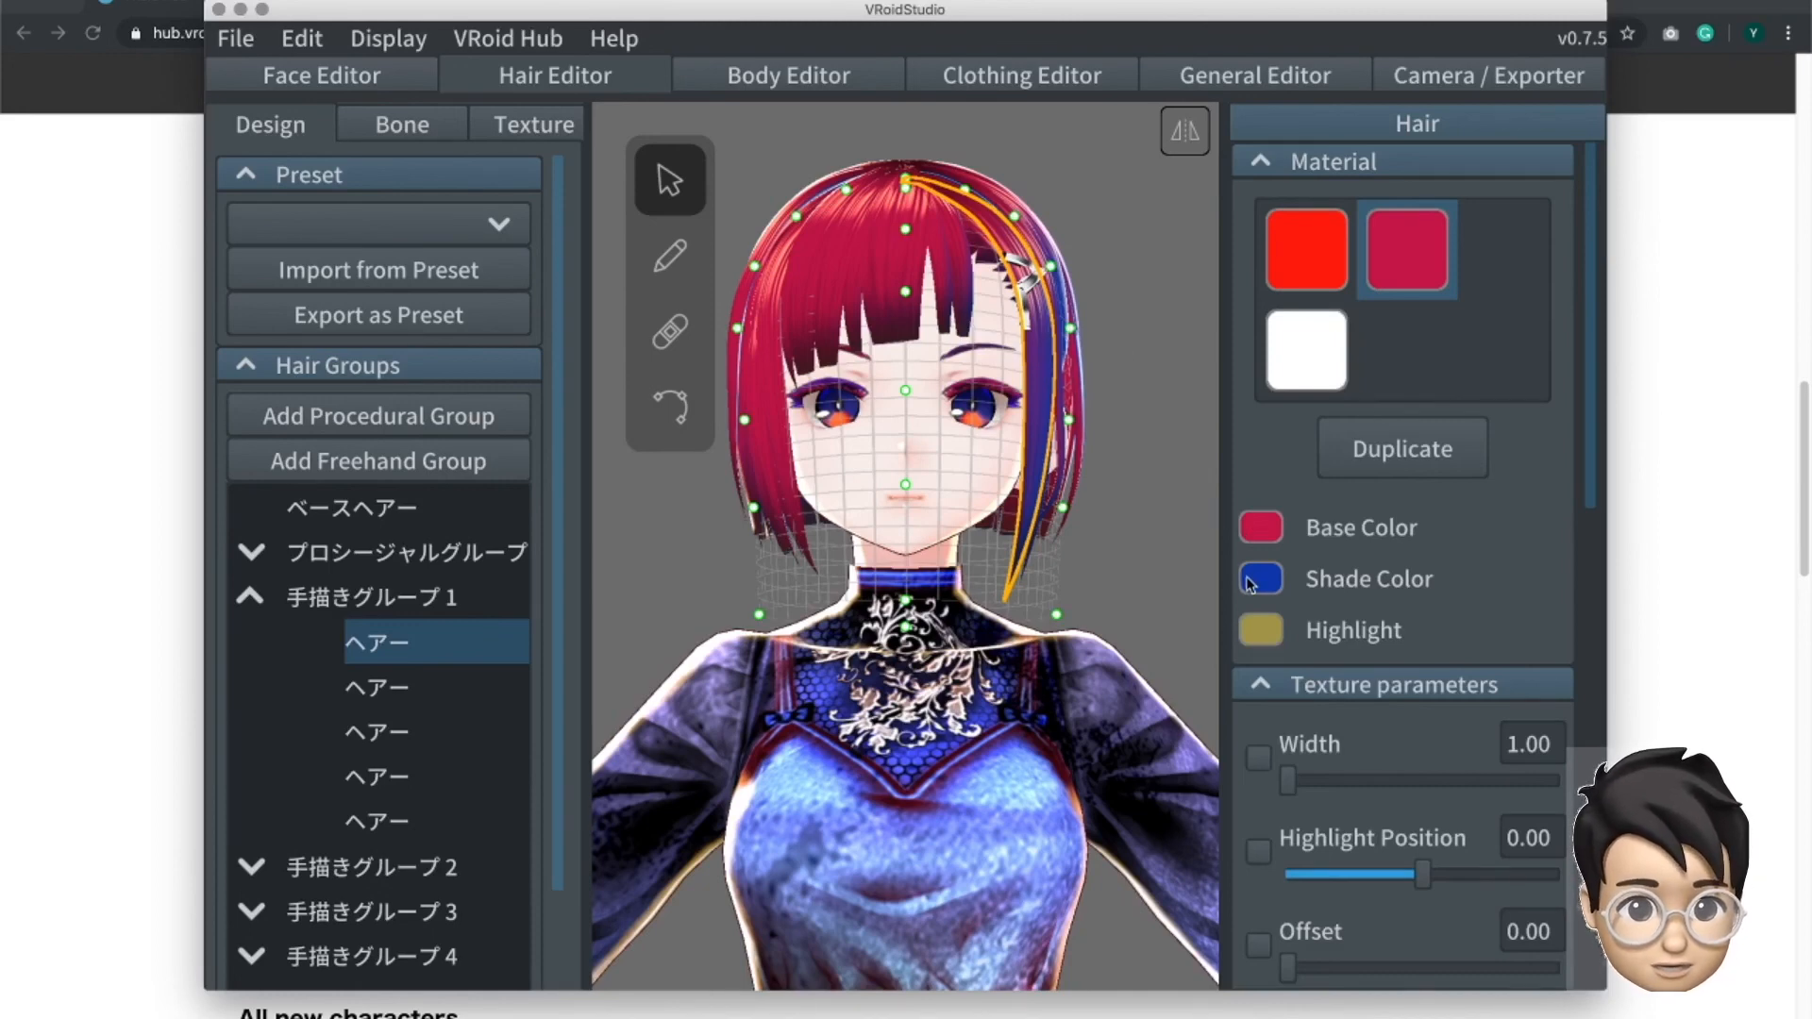
left_click(909, 362)
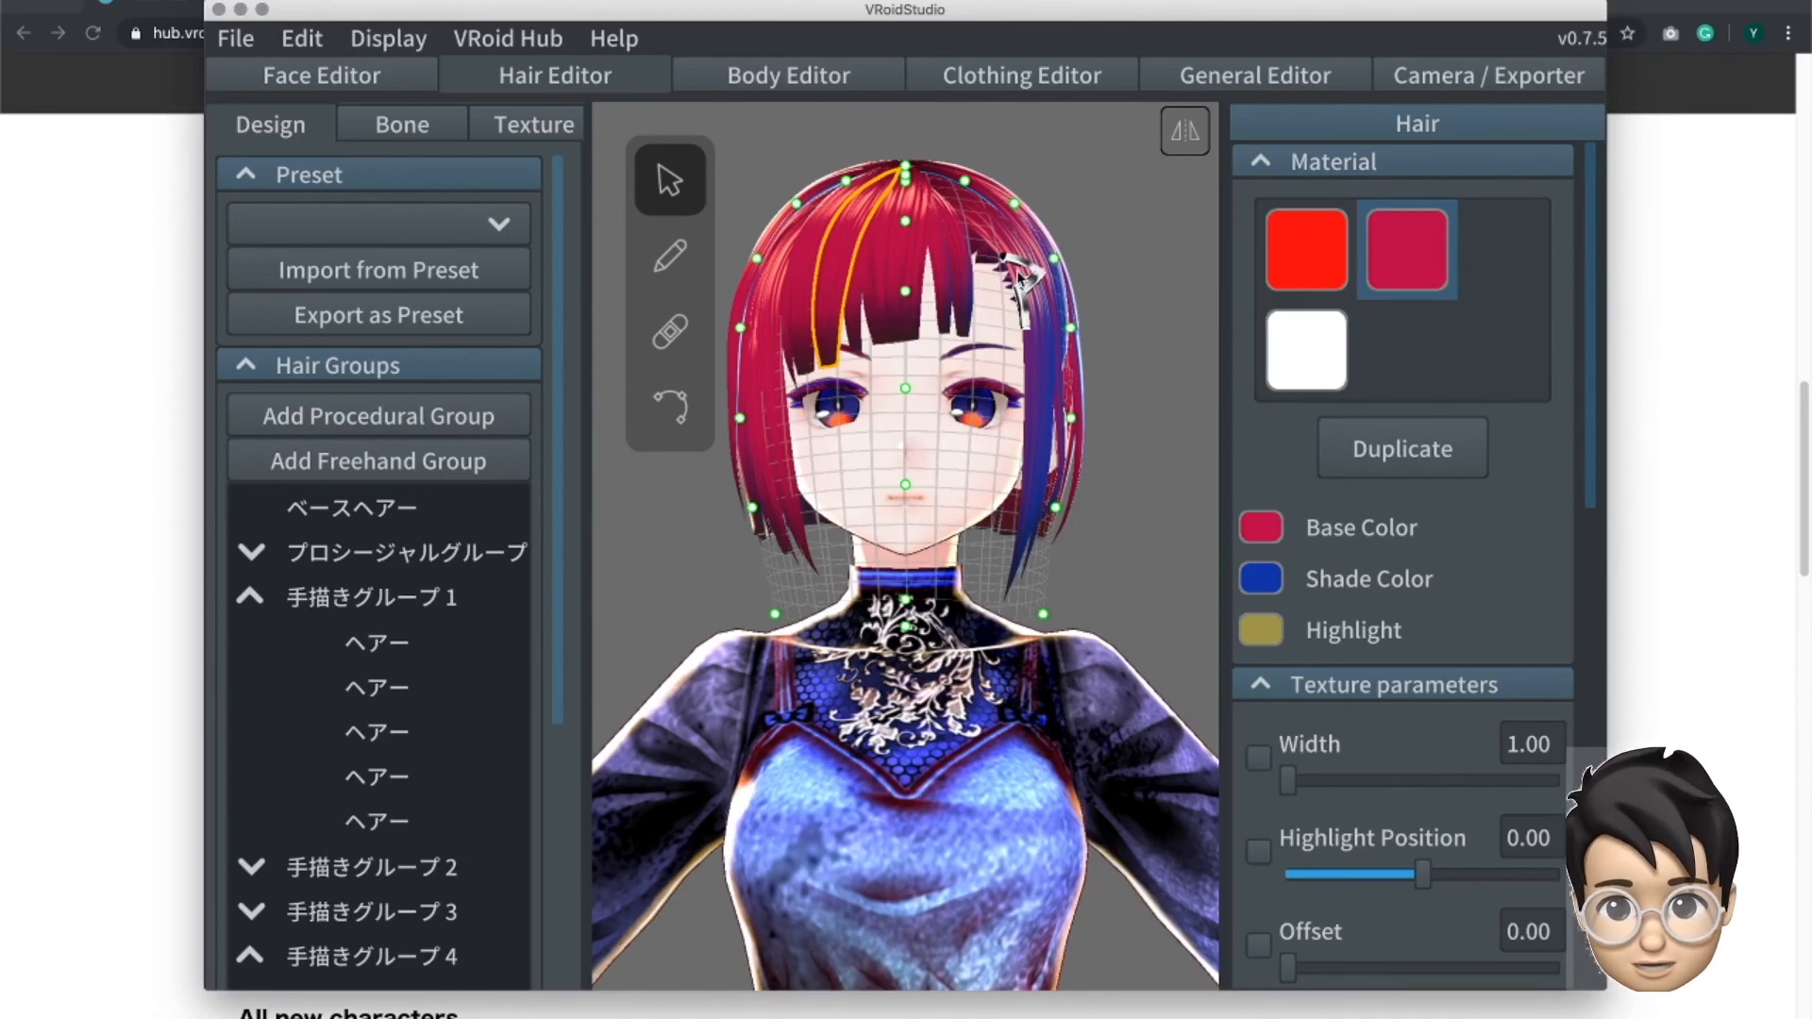
- Inspect the white material used for the hair clip, and deselect it to view the clip up close
left_click(1024, 273)
left_click(1031, 276)
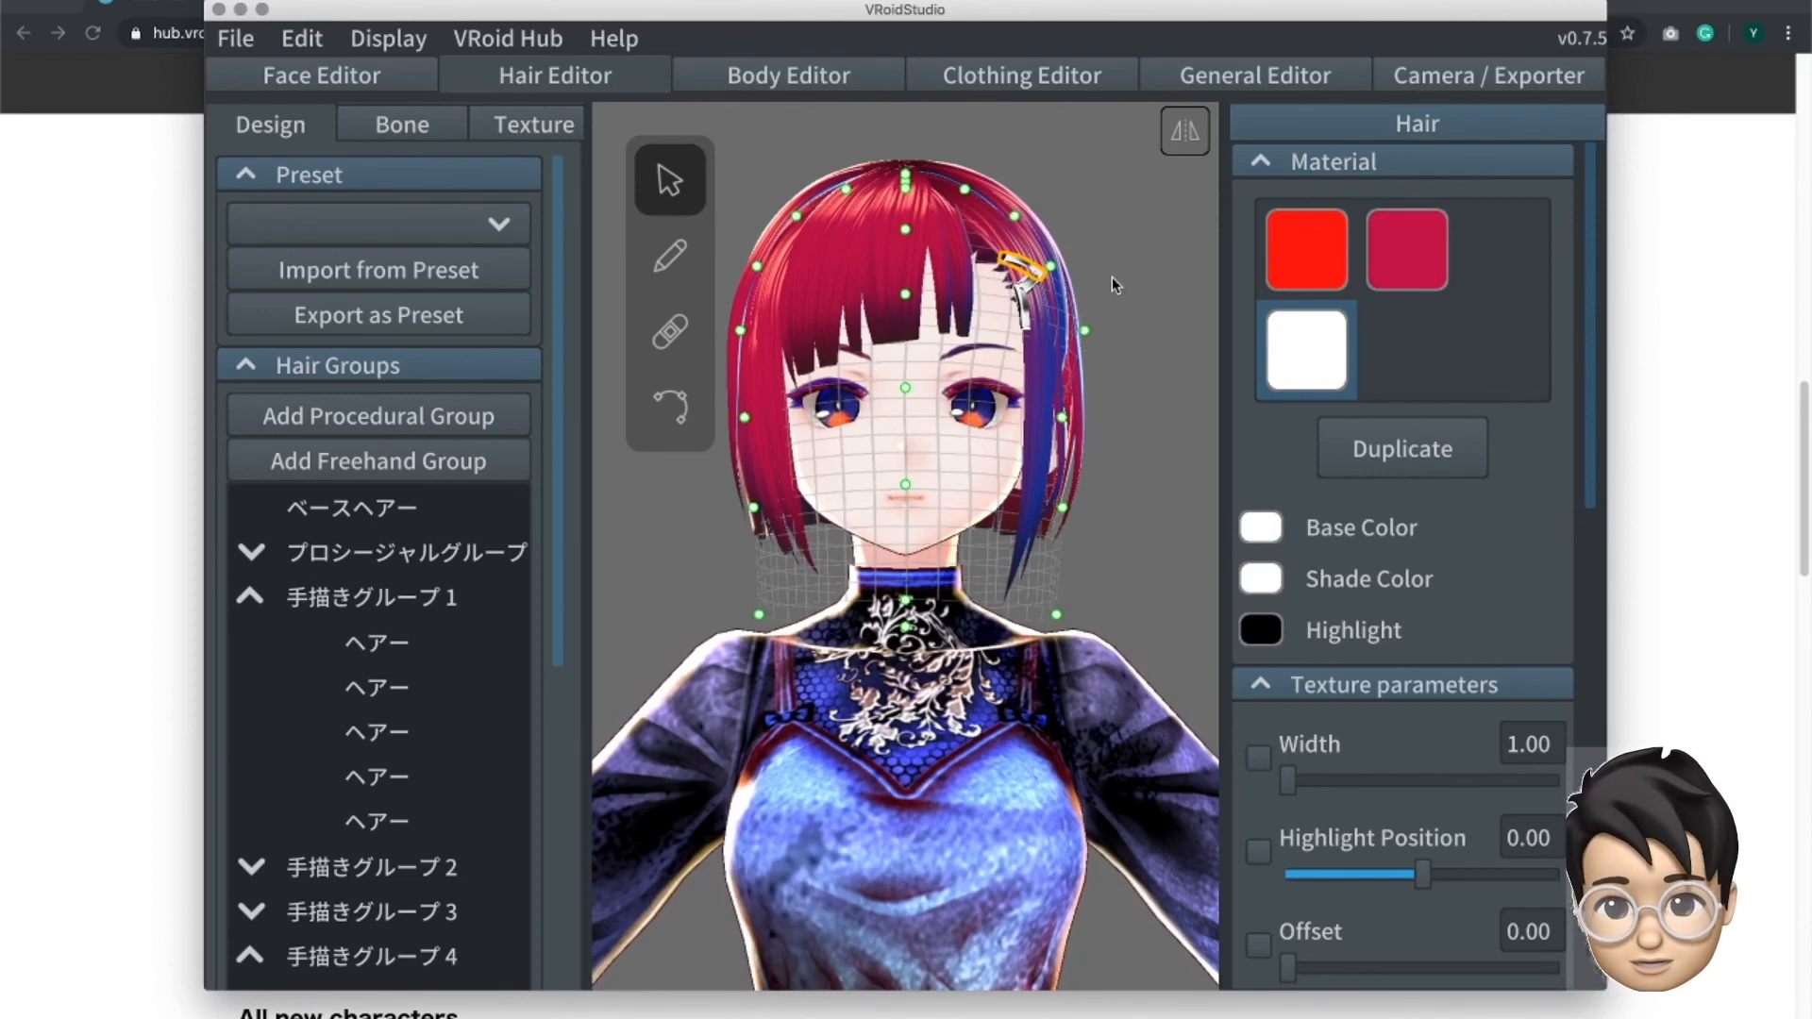
scroll(1133, 262, "up", 2)
left_click(1152, 264)
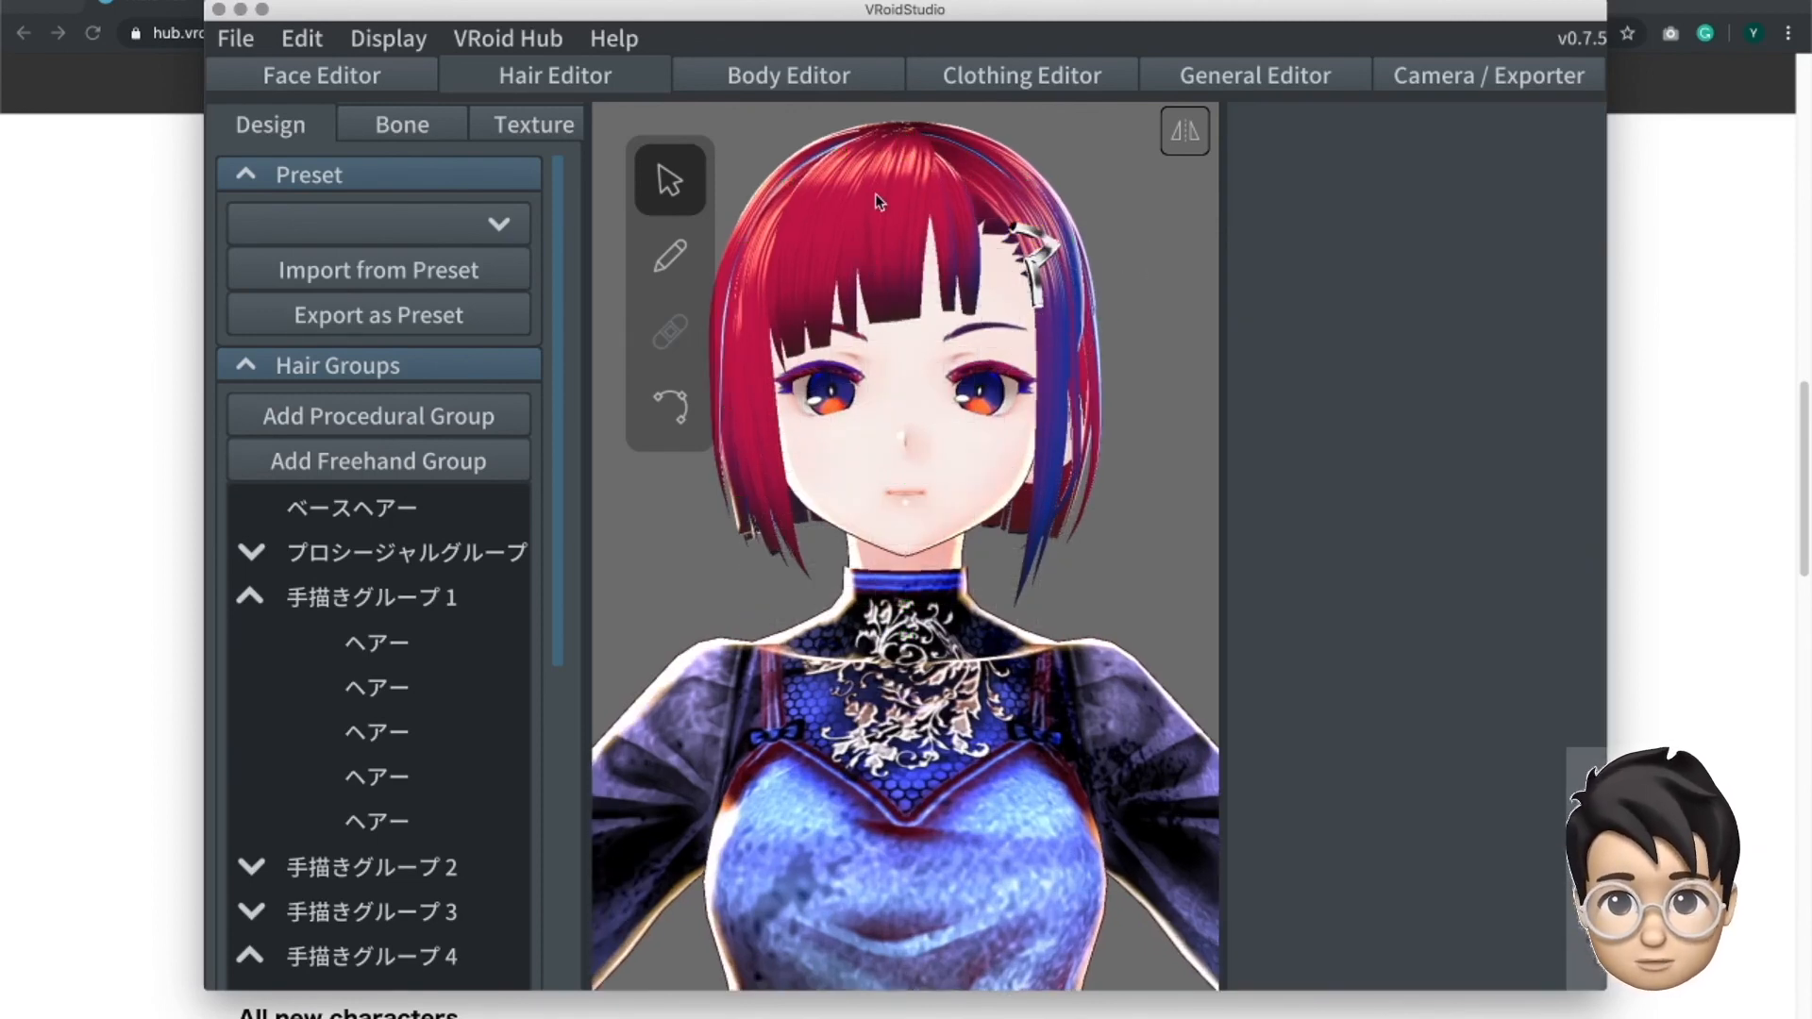
- Examine the hair parameters of the hair clip's upper and lower pieces, and clear the selection
left_click(1022, 231)
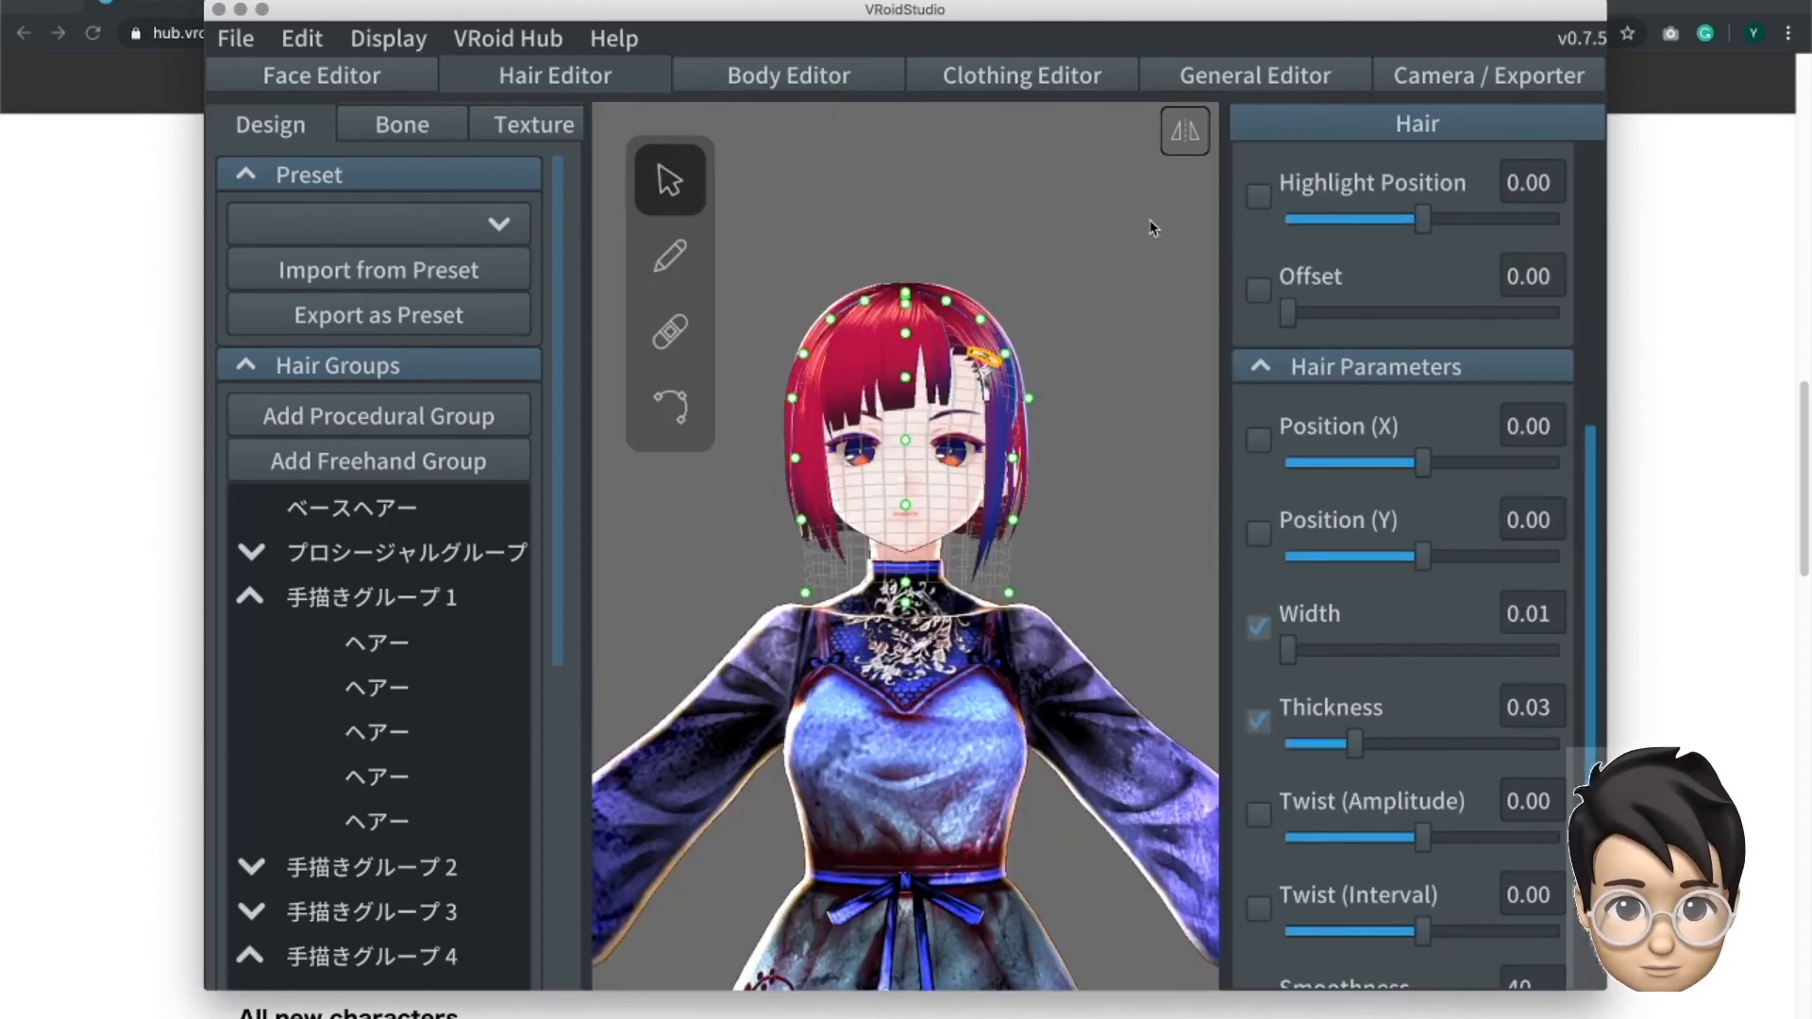
scroll(1025, 364, "up", 1)
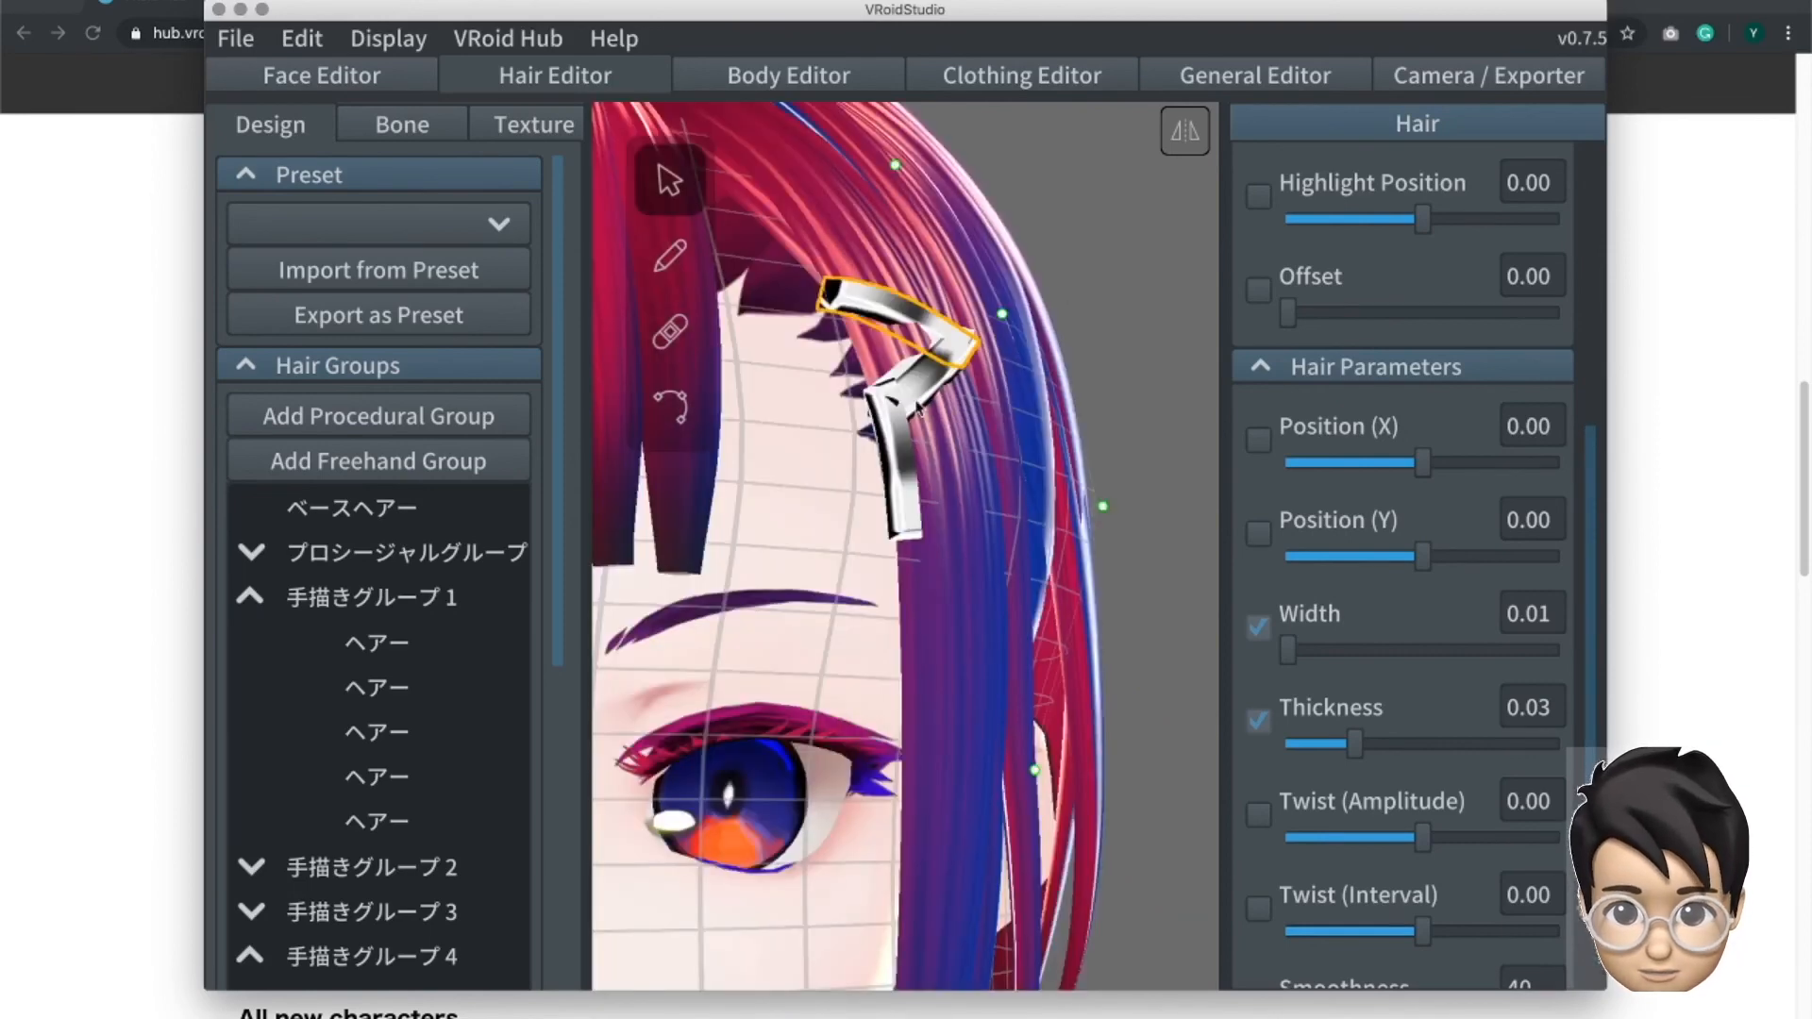
left_click(918, 402)
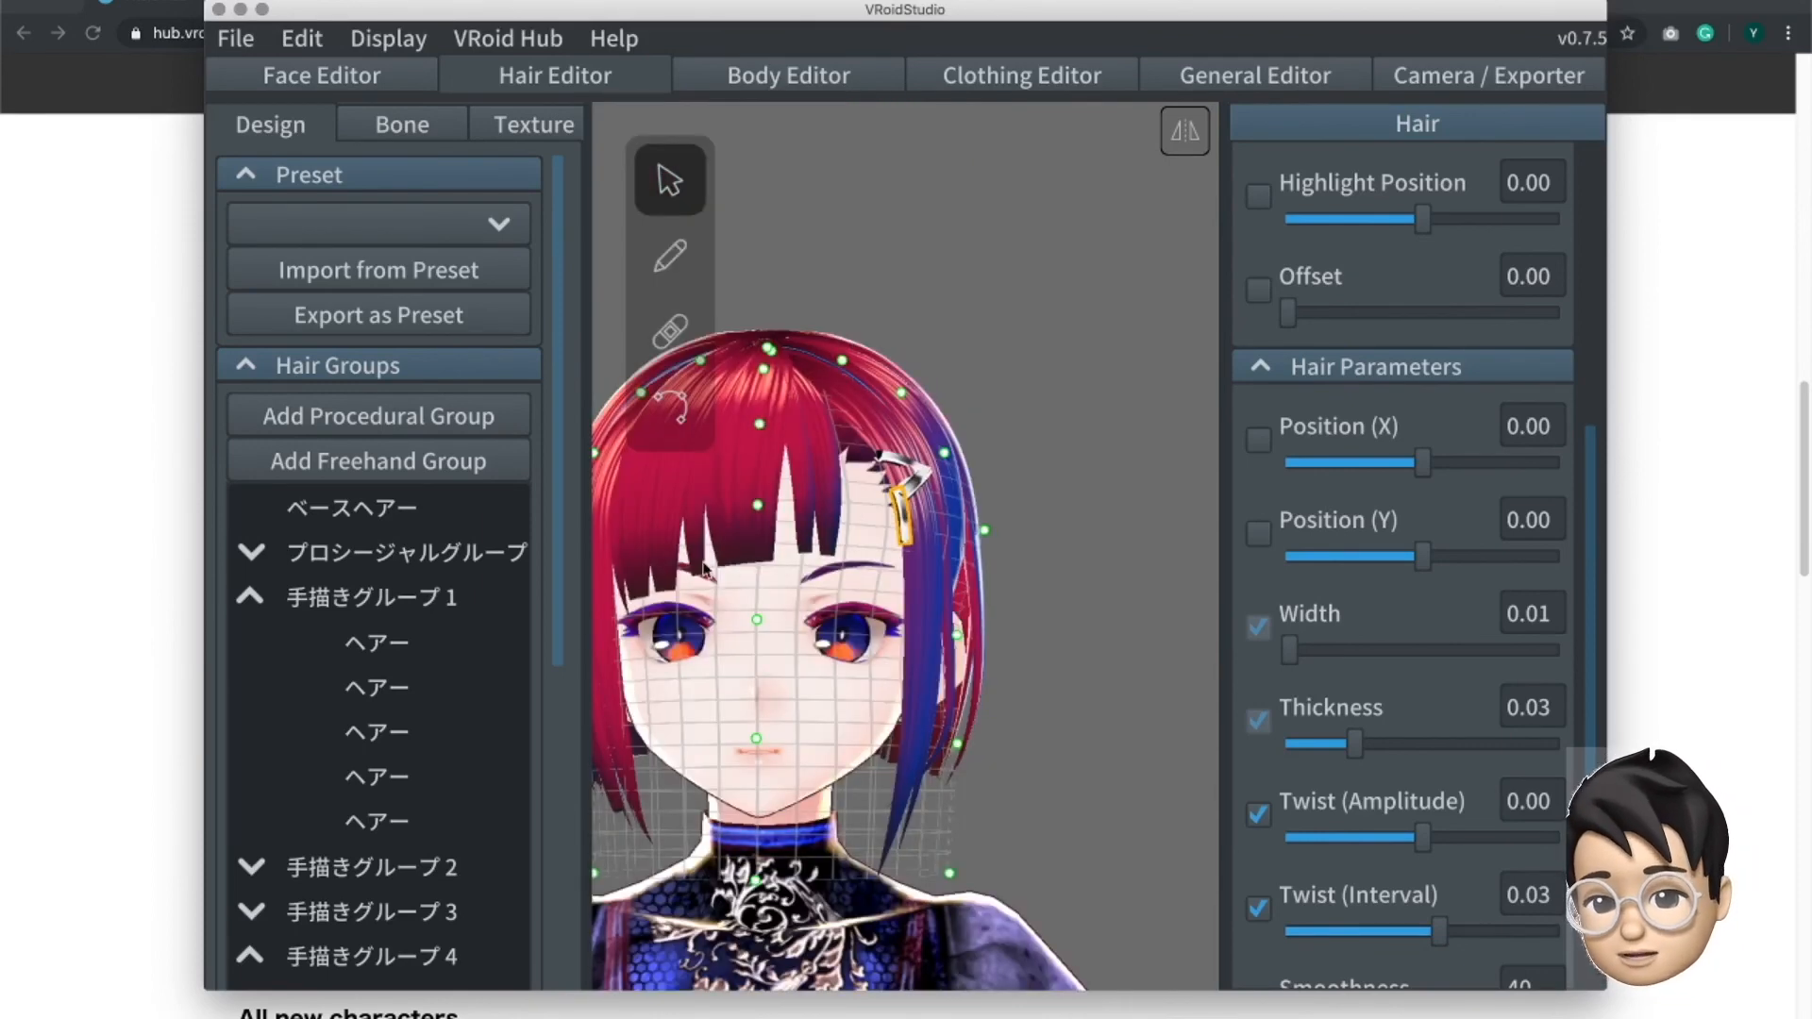
left_click(971, 779)
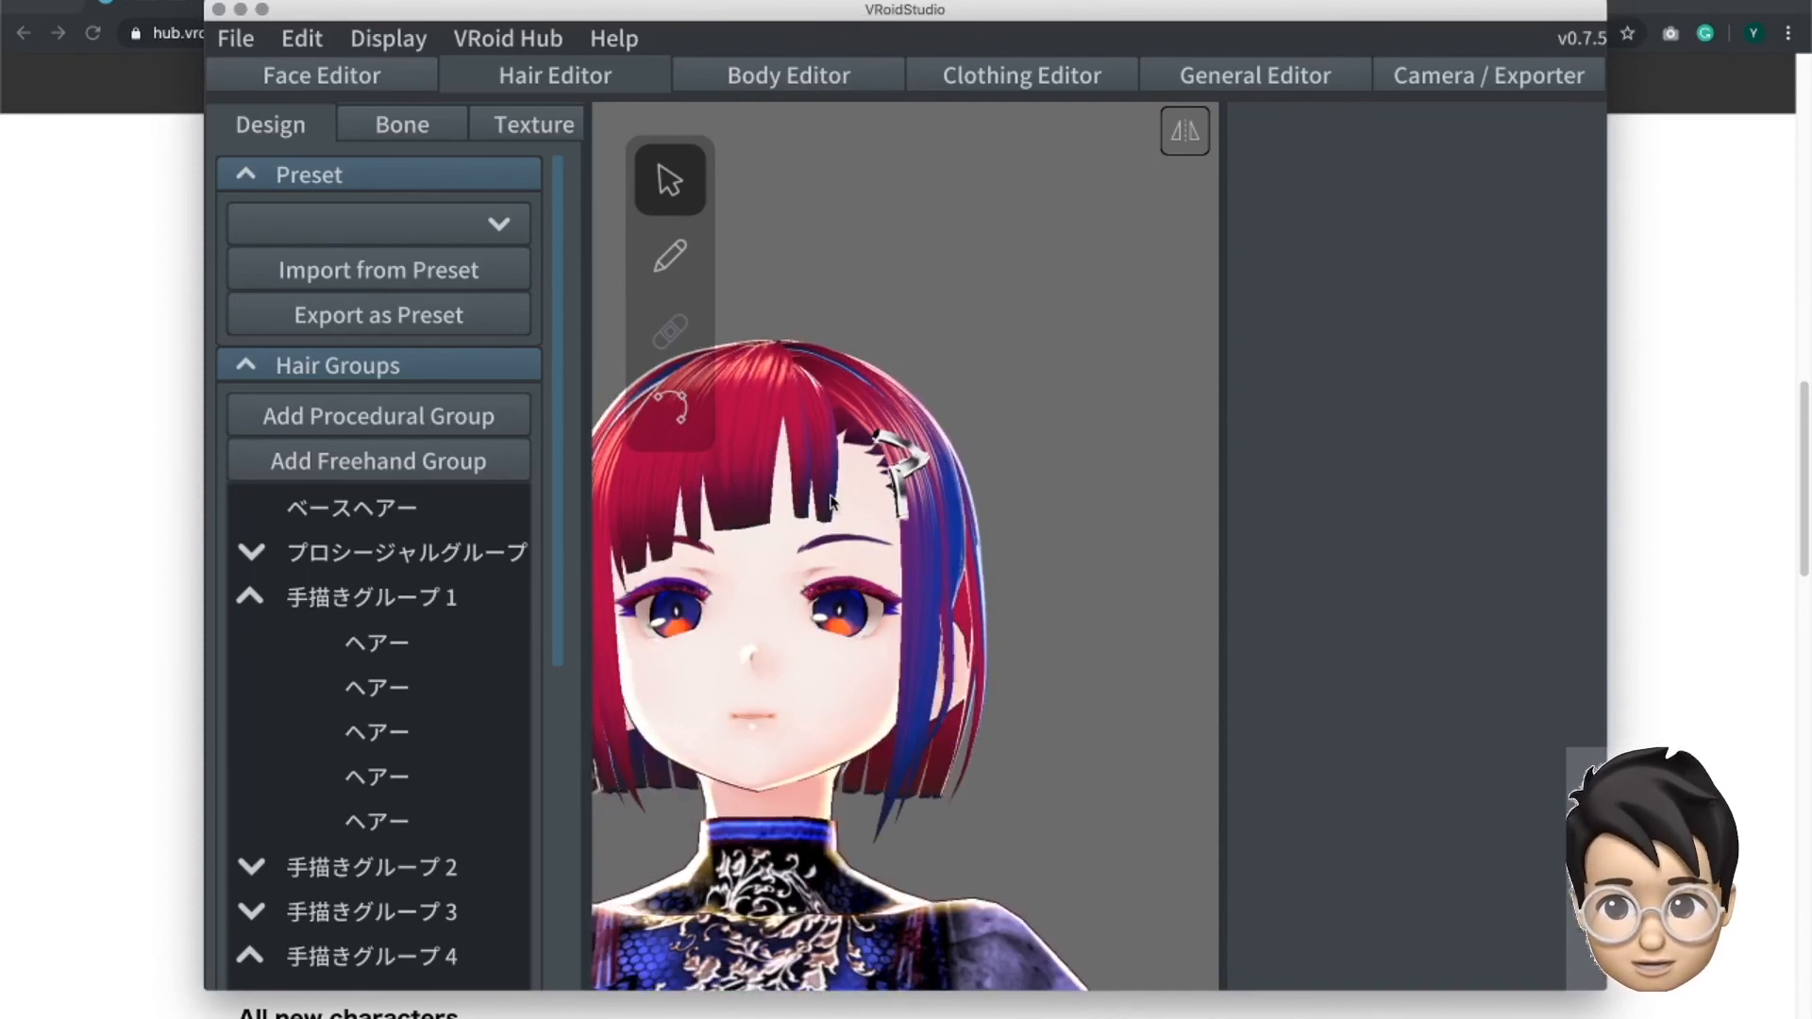
- Examine the sample avatar's overall look from hair to dress, check a hair strand's group, and shift the program window slightly
scroll(836, 509, "down", 4)
scroll(817, 597, "down", 3)
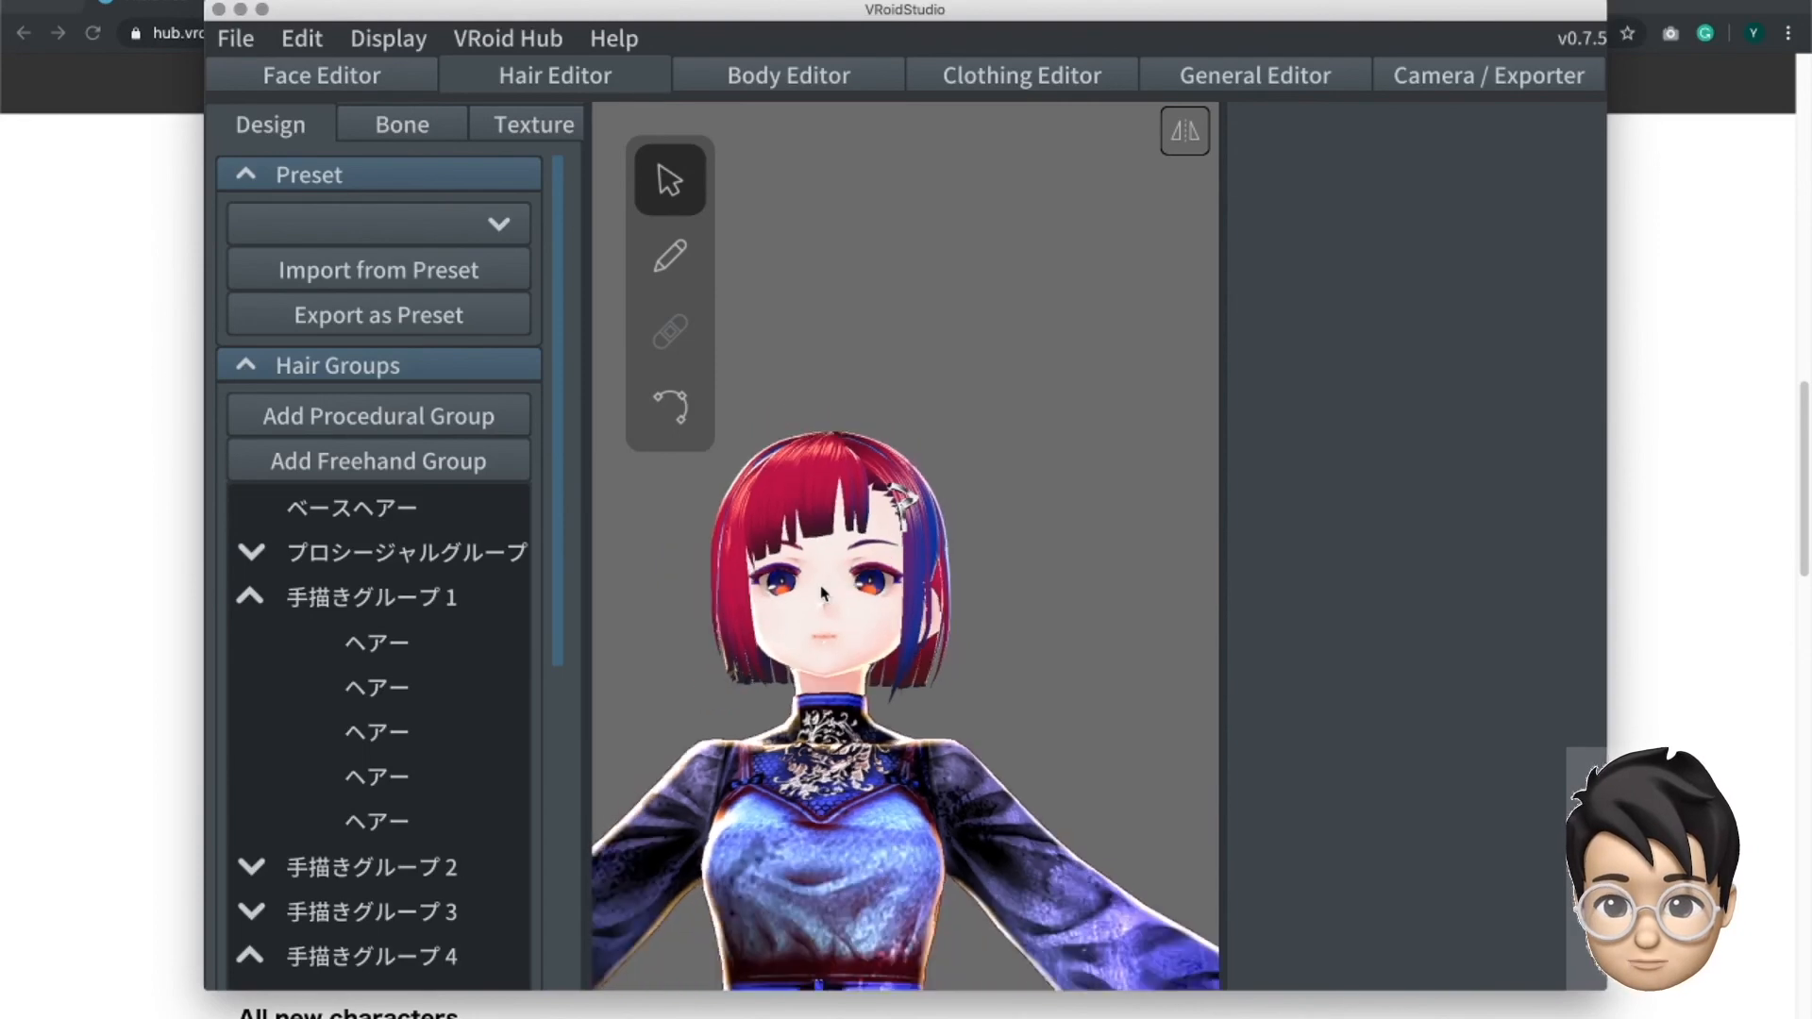
middle_click_drag(863, 947, 891, 798)
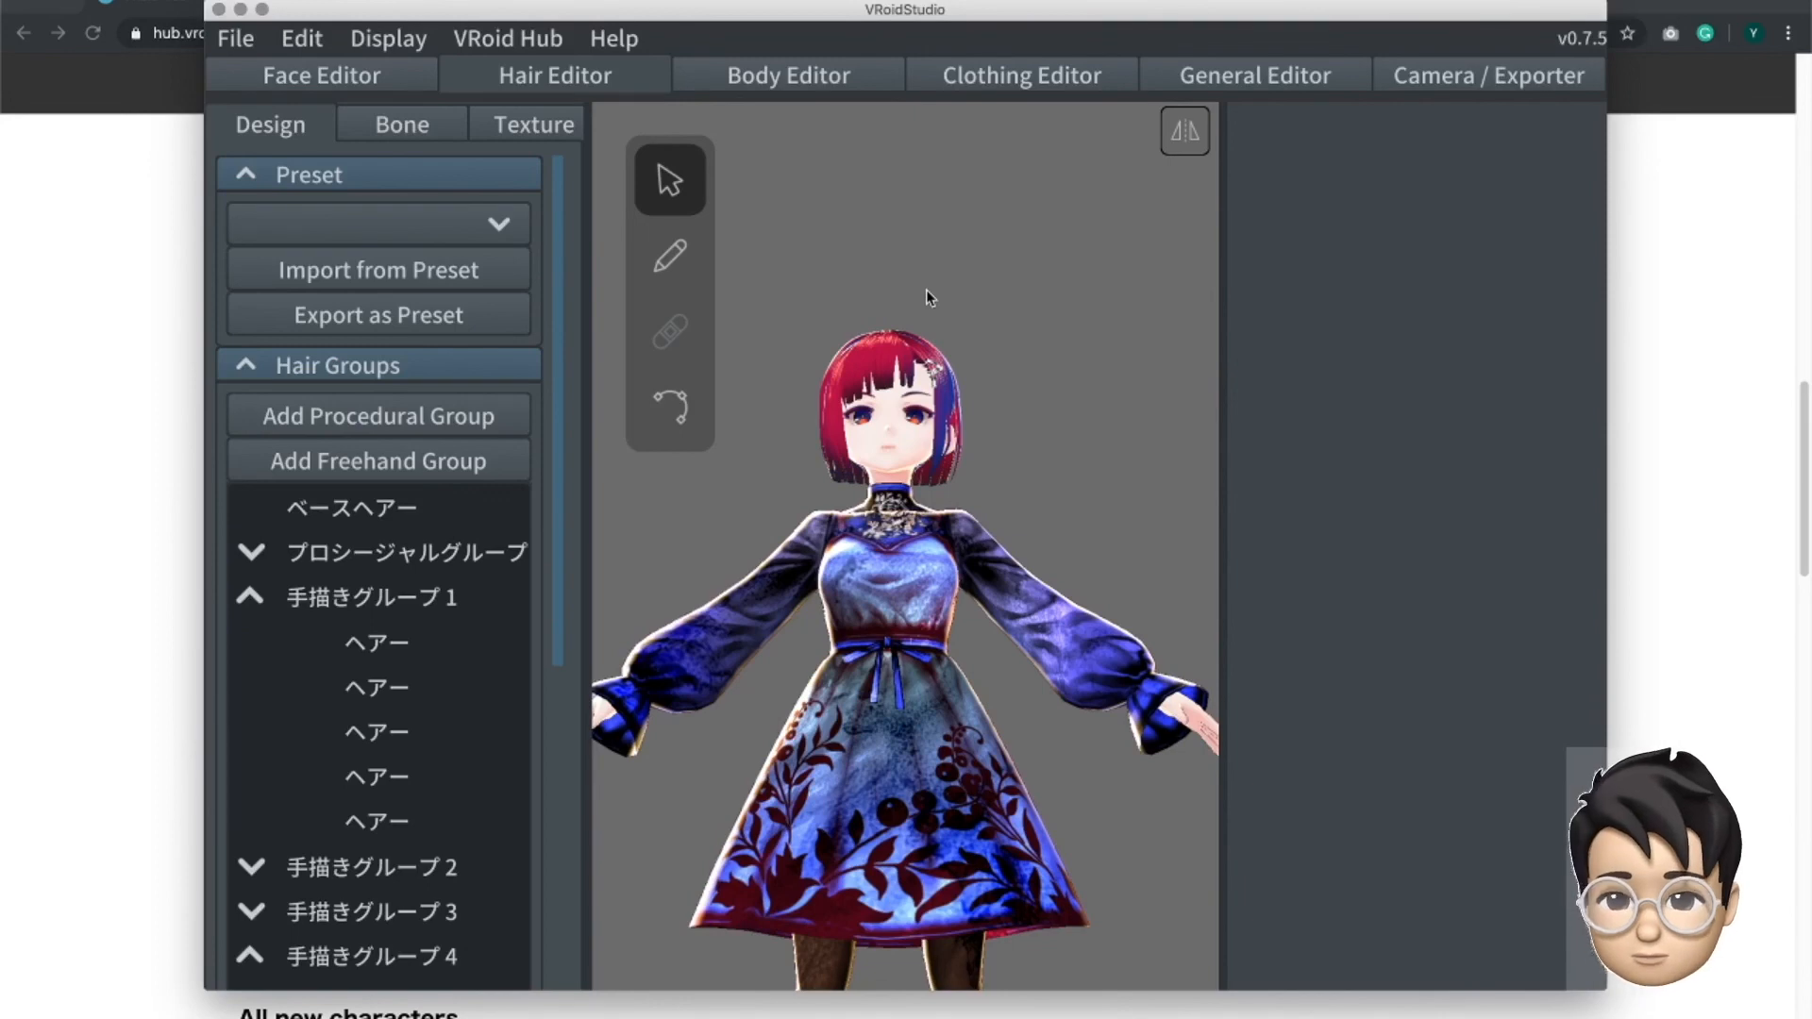
scroll(912, 401, "up", 1)
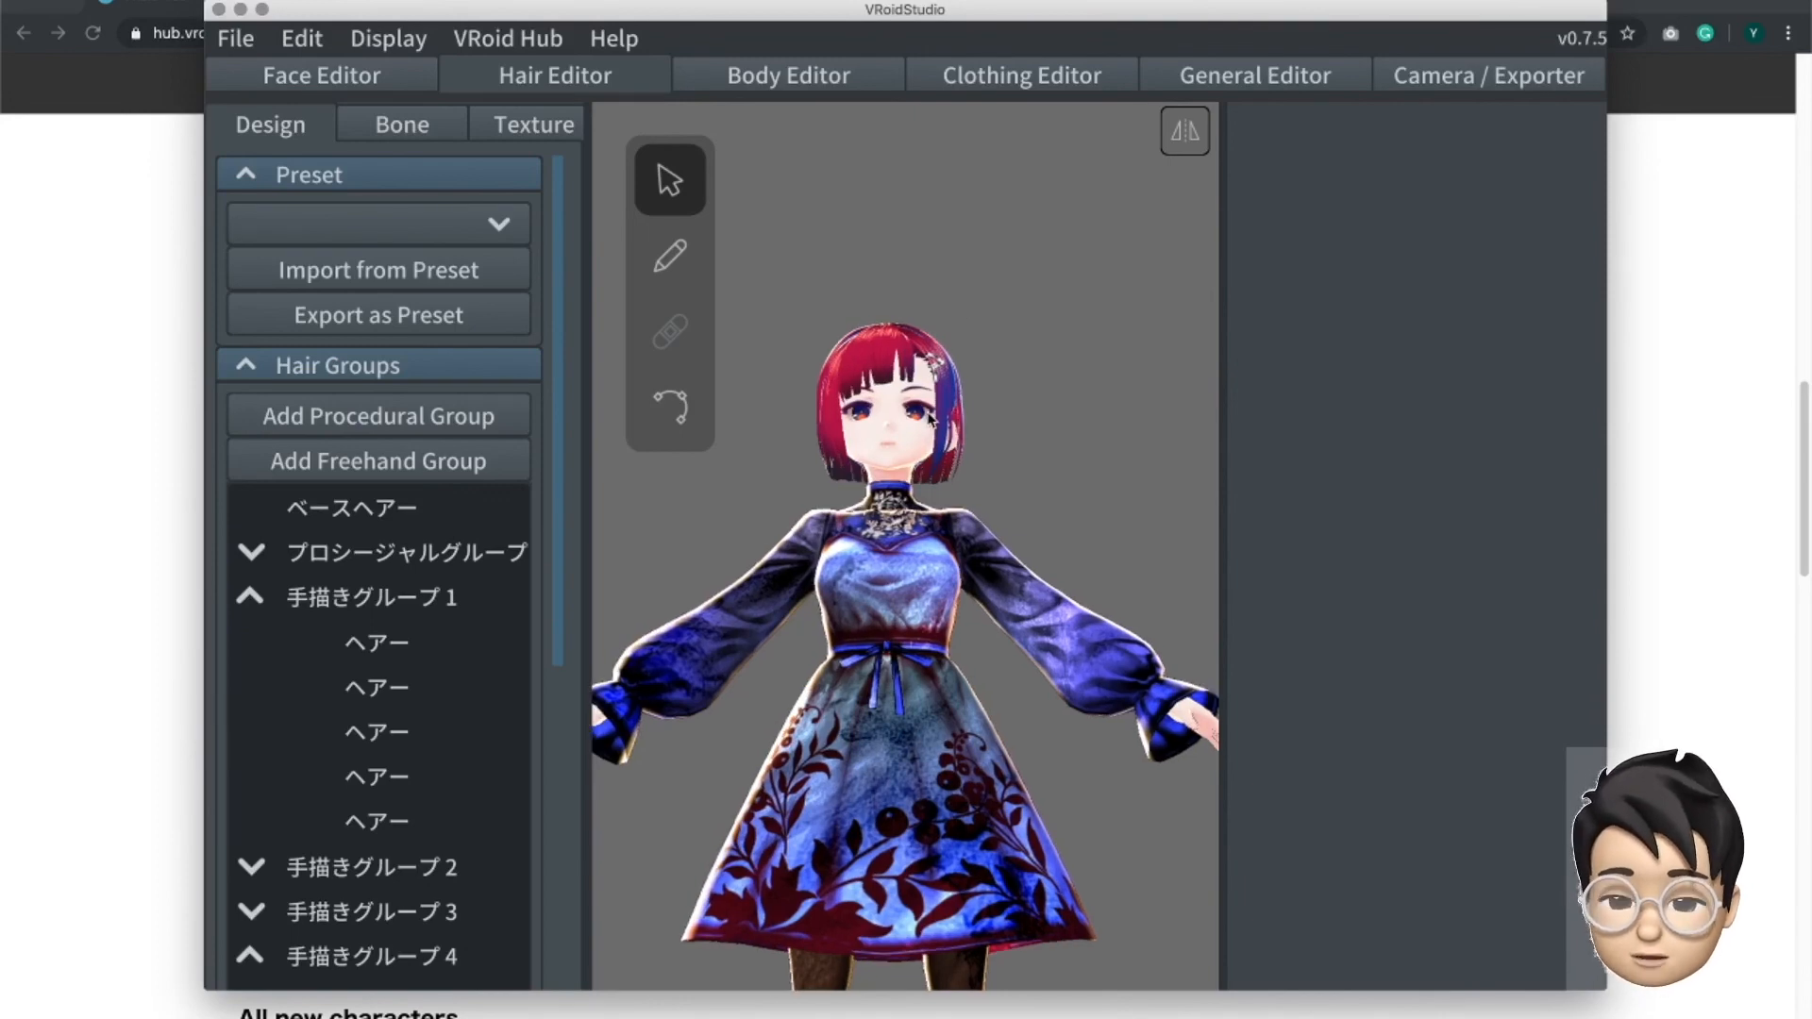
left_click(930, 415)
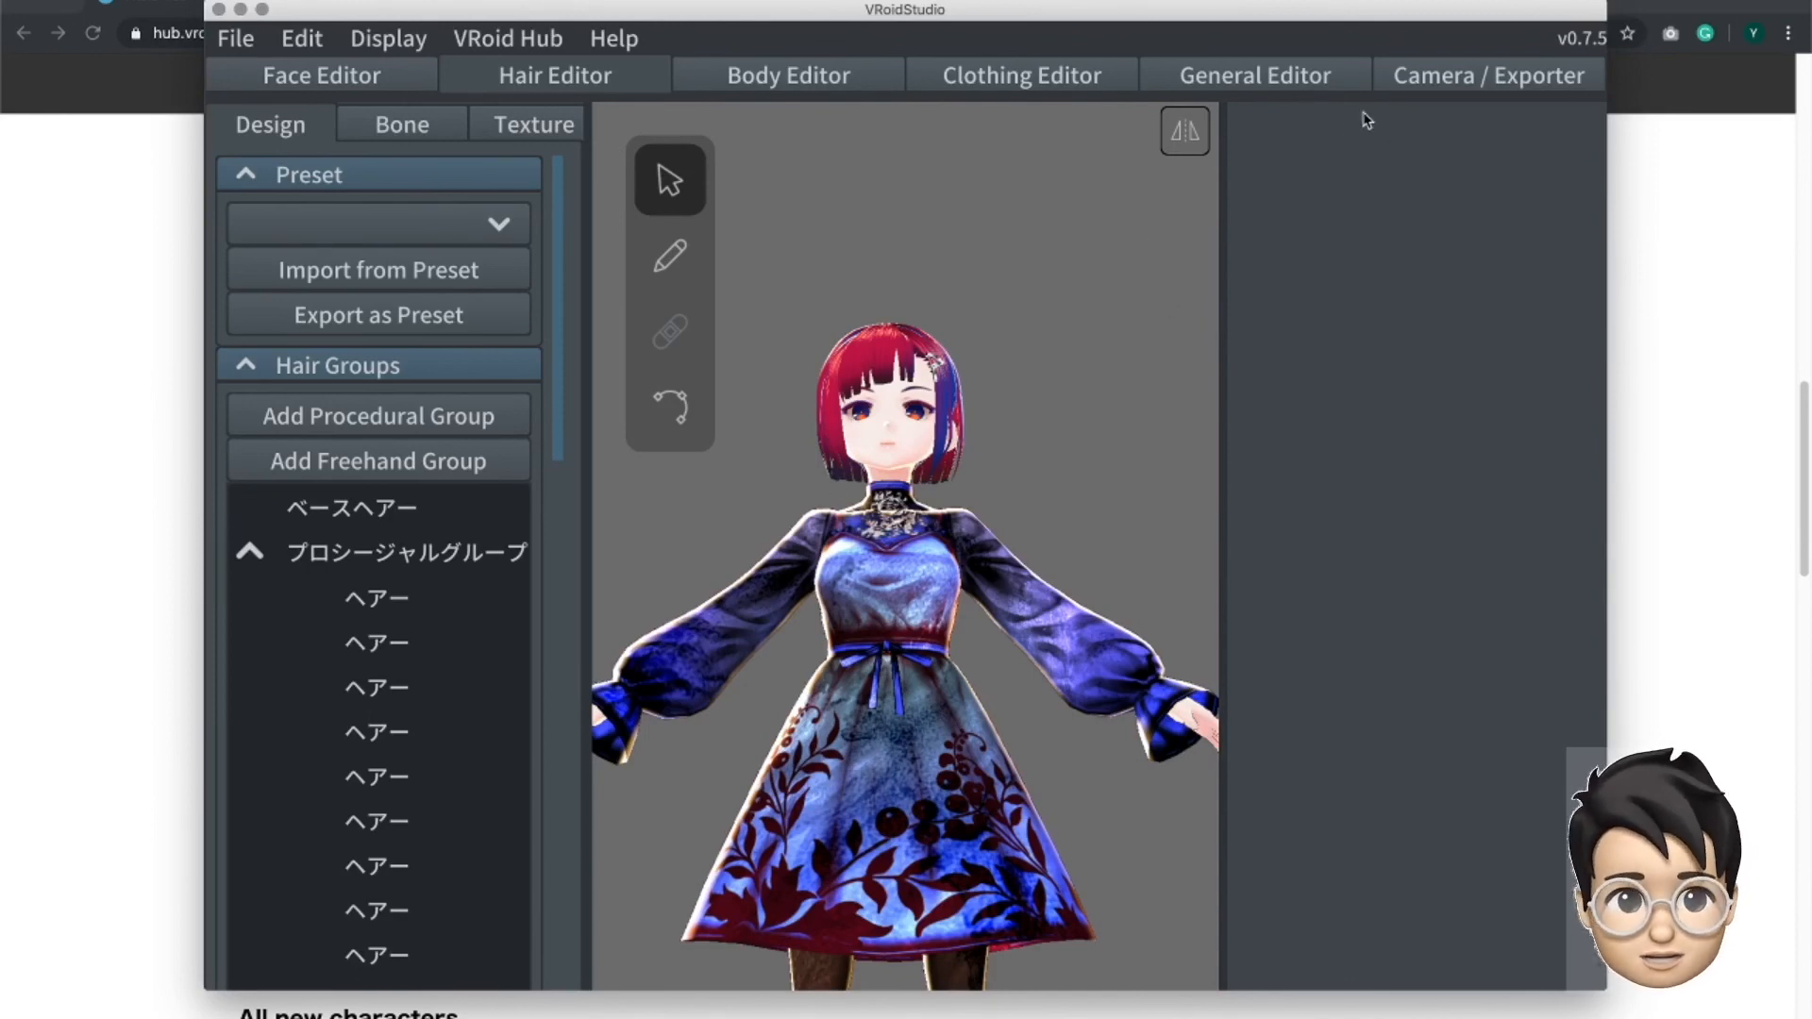
left_click_drag(1323, 6, 1345, 9)
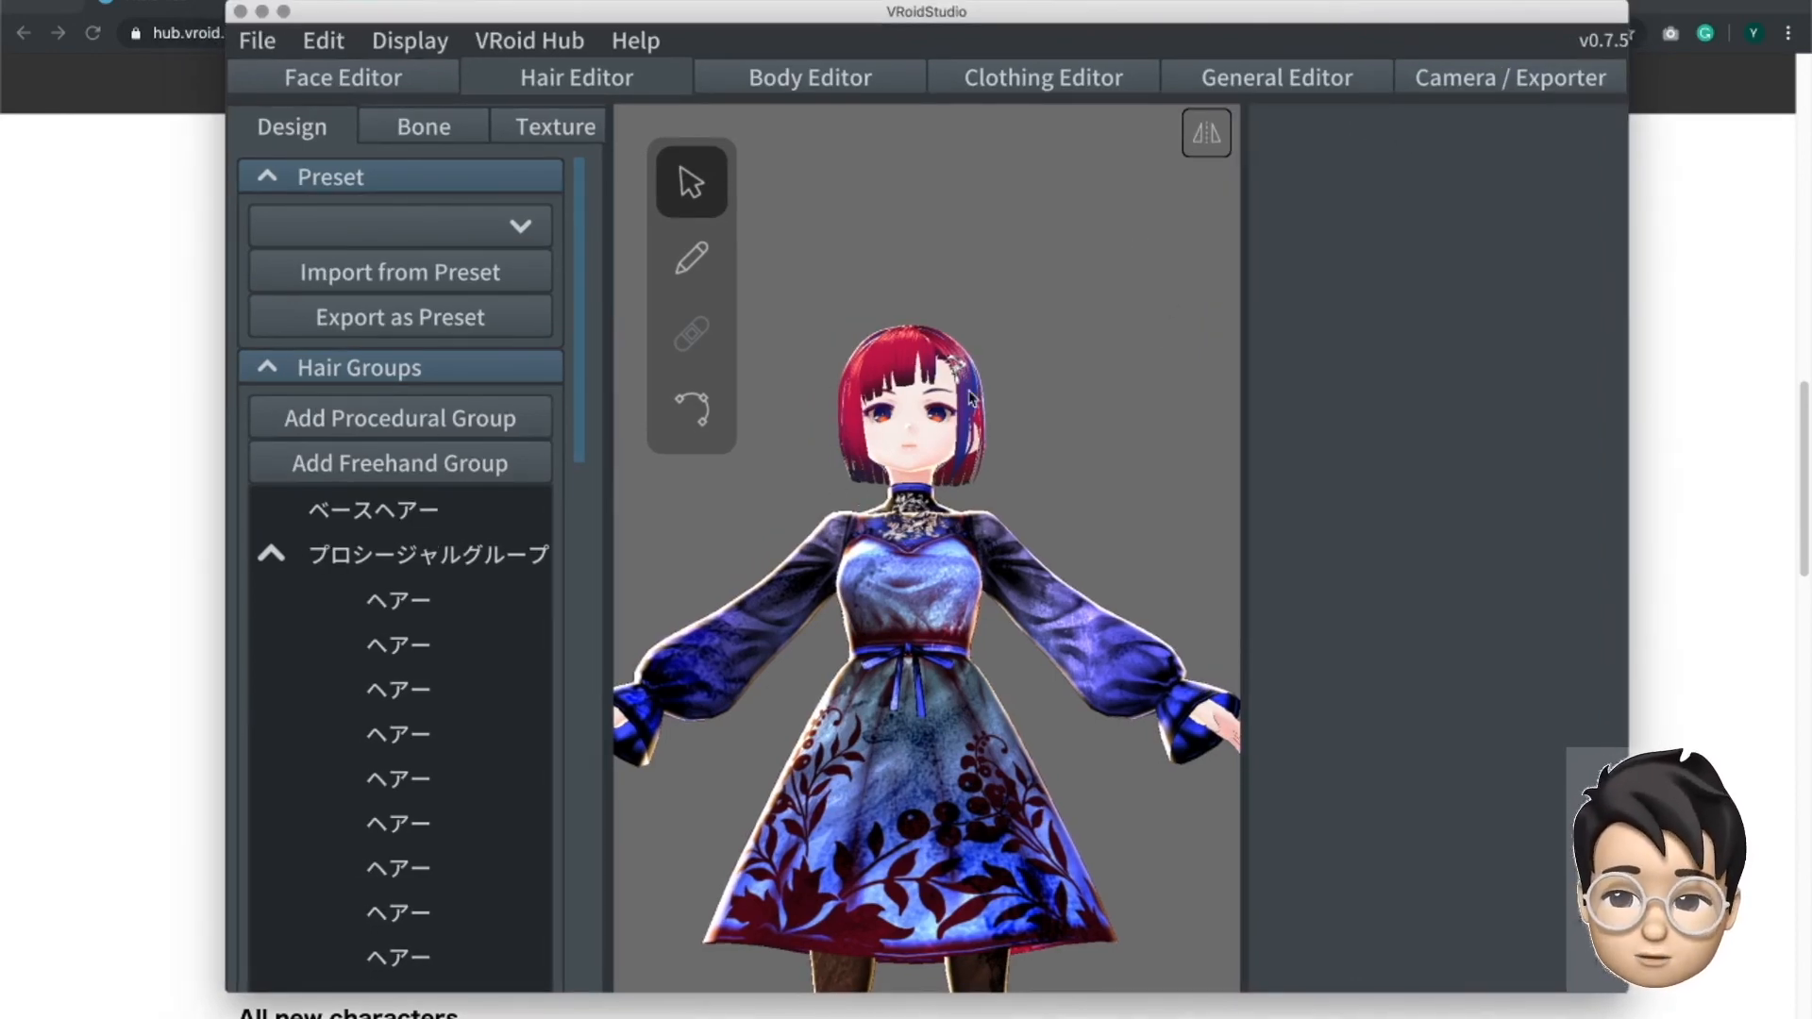